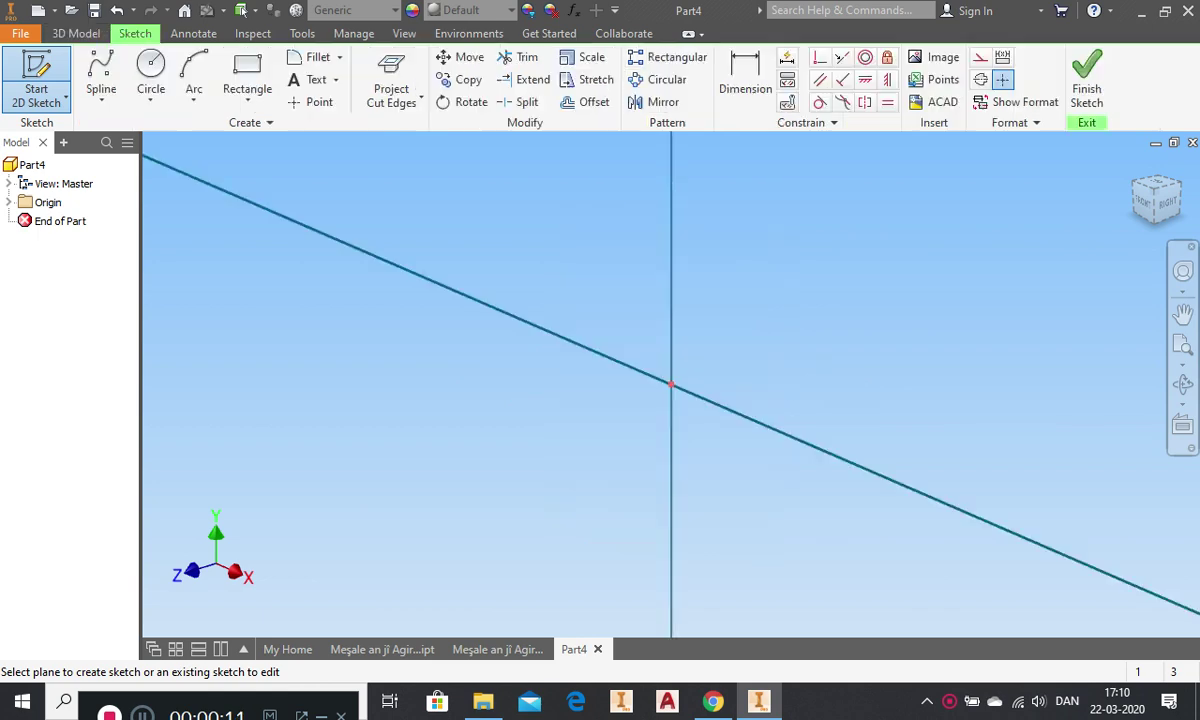
# - Change the visual style used to display the part in the front-plane sketch
pyautogui.click(404, 33)
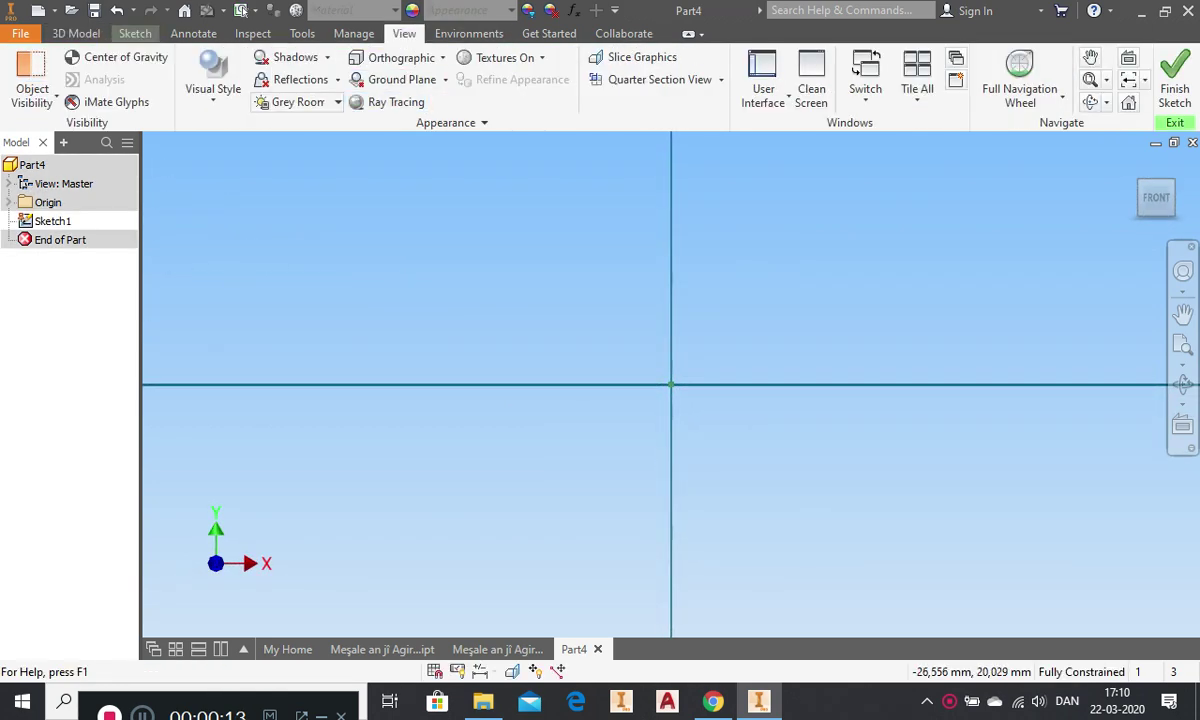
pyautogui.click(213, 88)
pyautogui.click(240, 165)
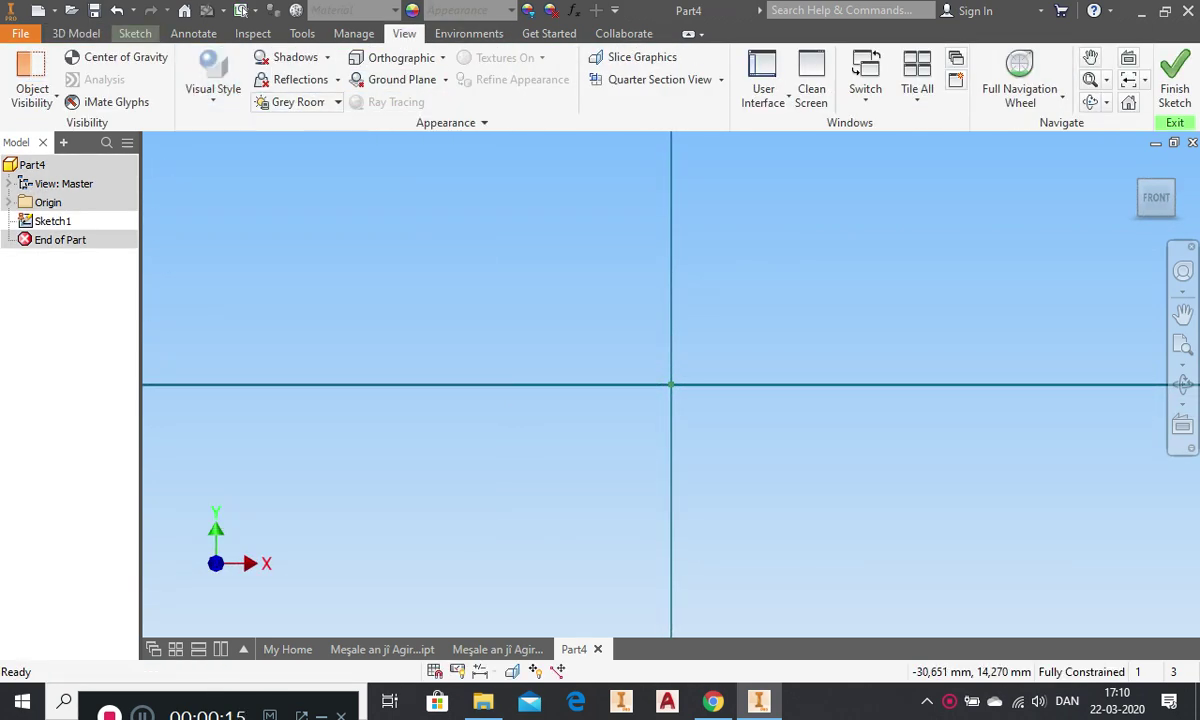
# - Insert the image 0-8282_match-drawing-flame-flame-clipart into the sketch, placing it over the origin
pyautogui.click(76, 33)
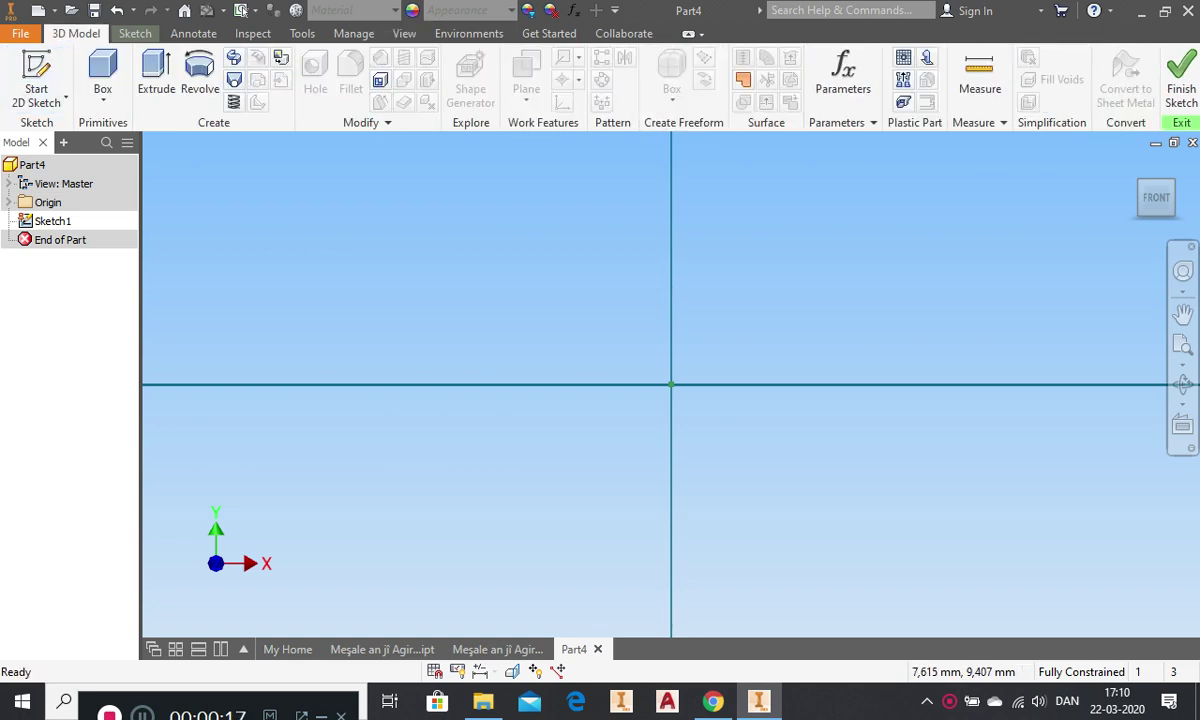
pyautogui.click(135, 33)
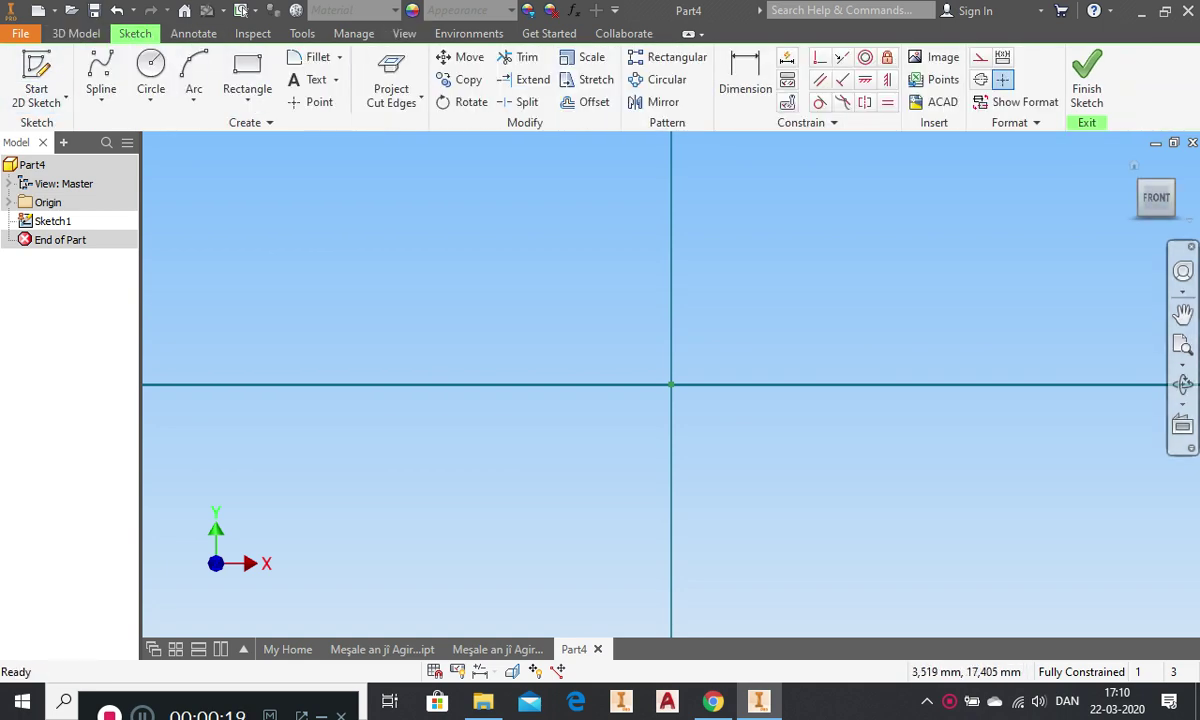
pyautogui.click(943, 57)
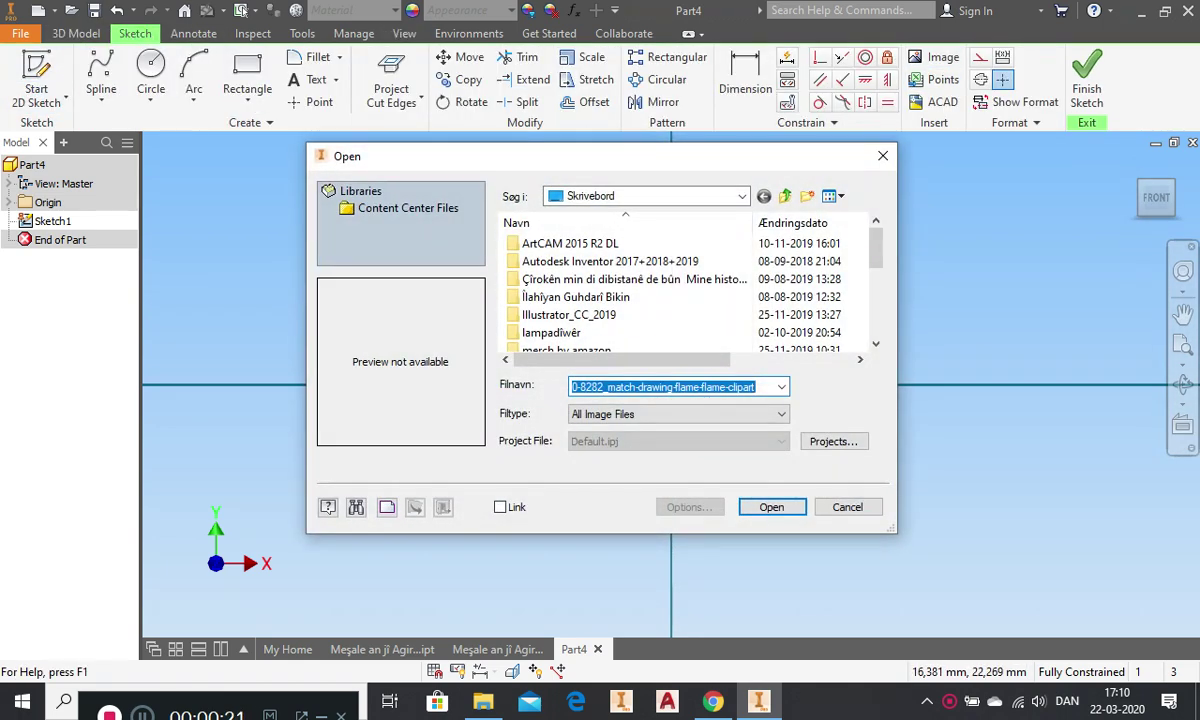
pyautogui.scroll(-5, 640, 261)
pyautogui.click(630, 297)
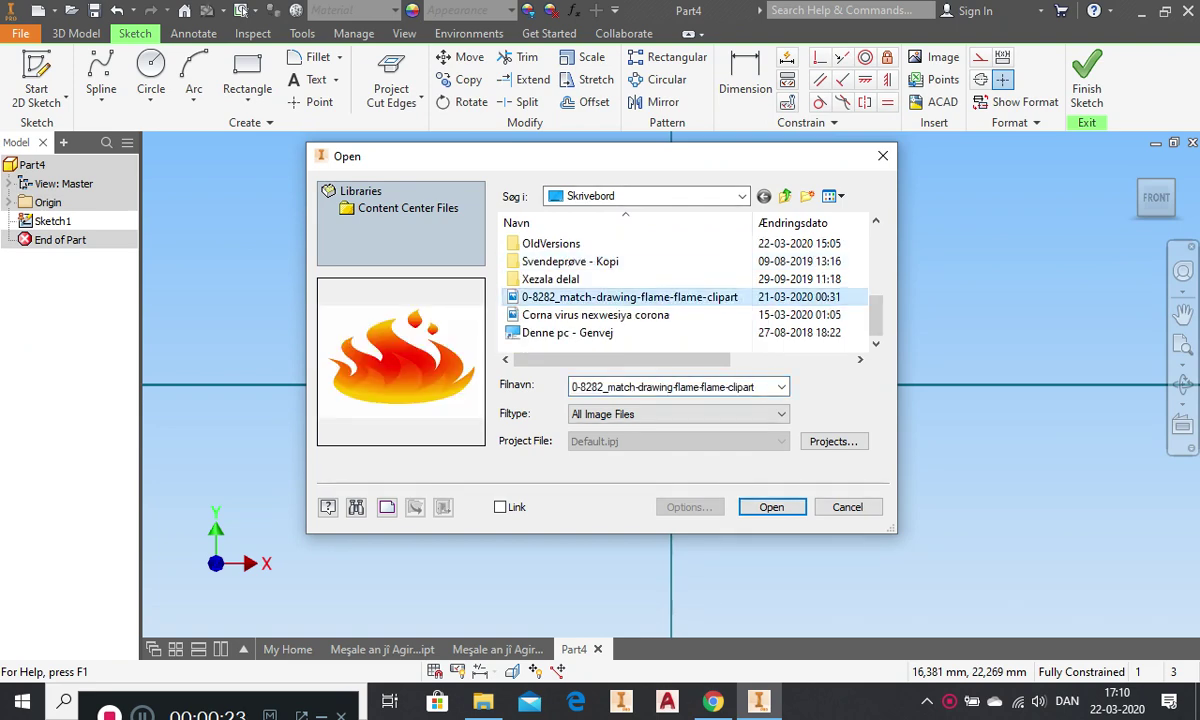
pyautogui.click(771, 507)
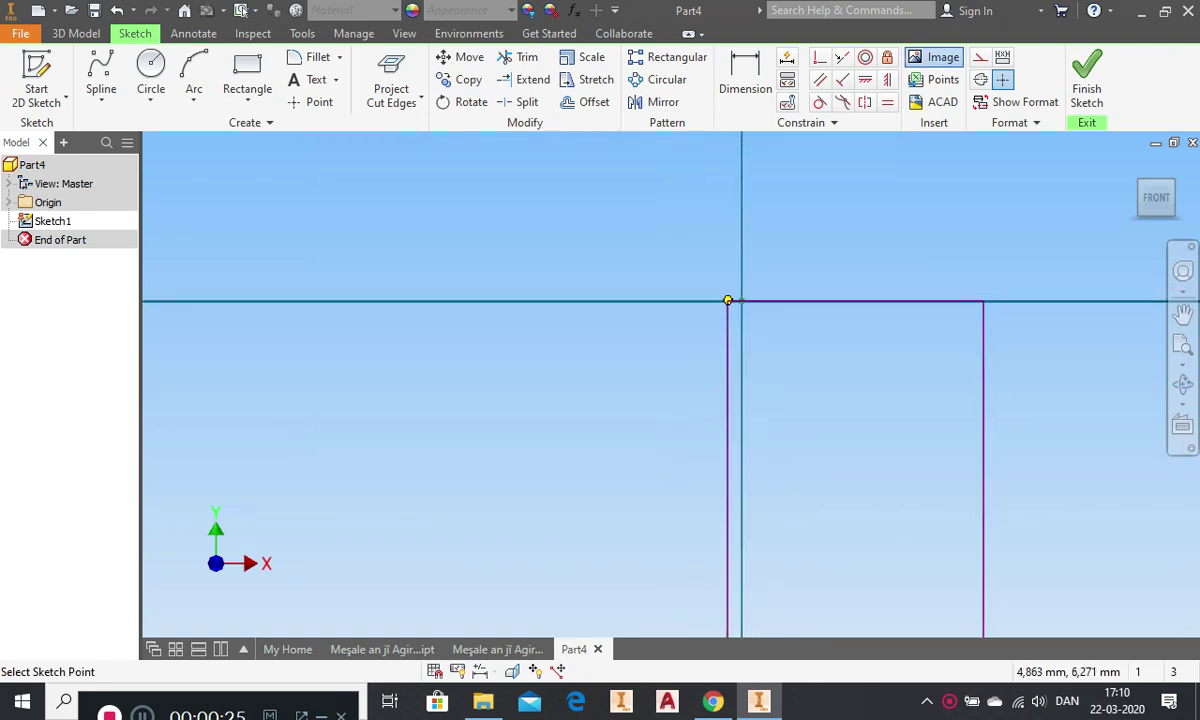
pyautogui.click(665, 229)
pyautogui.rightClick(949, 261)
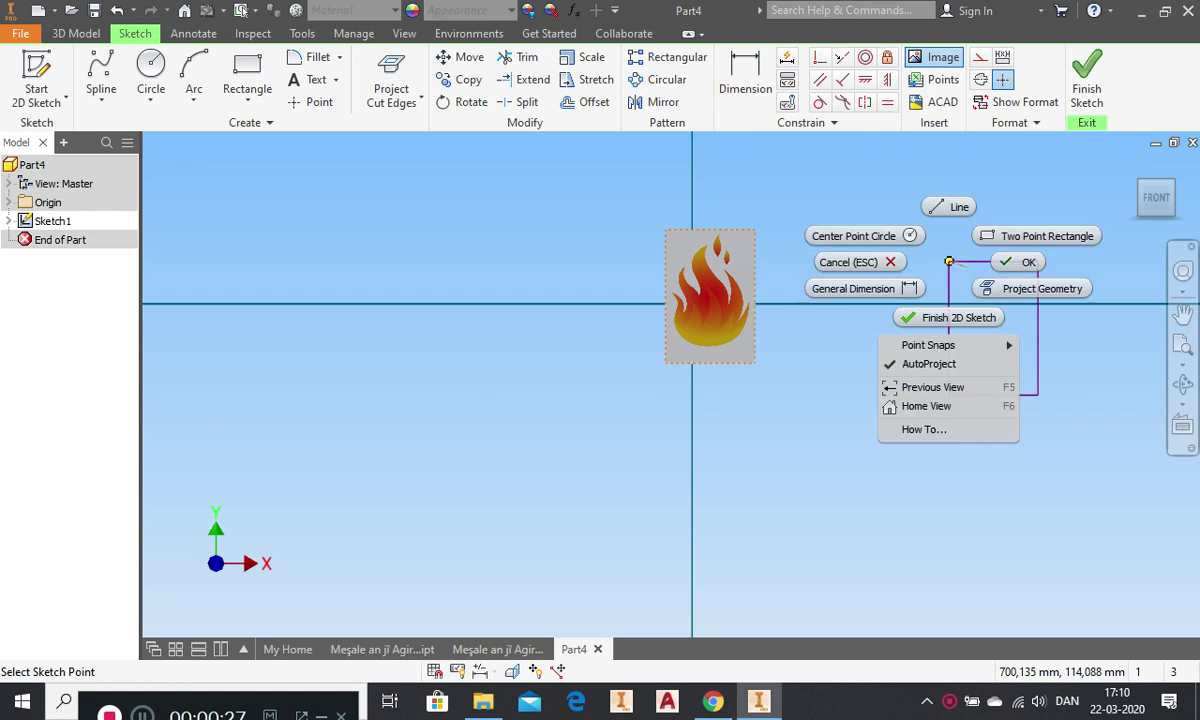
pyautogui.click(1017, 262)
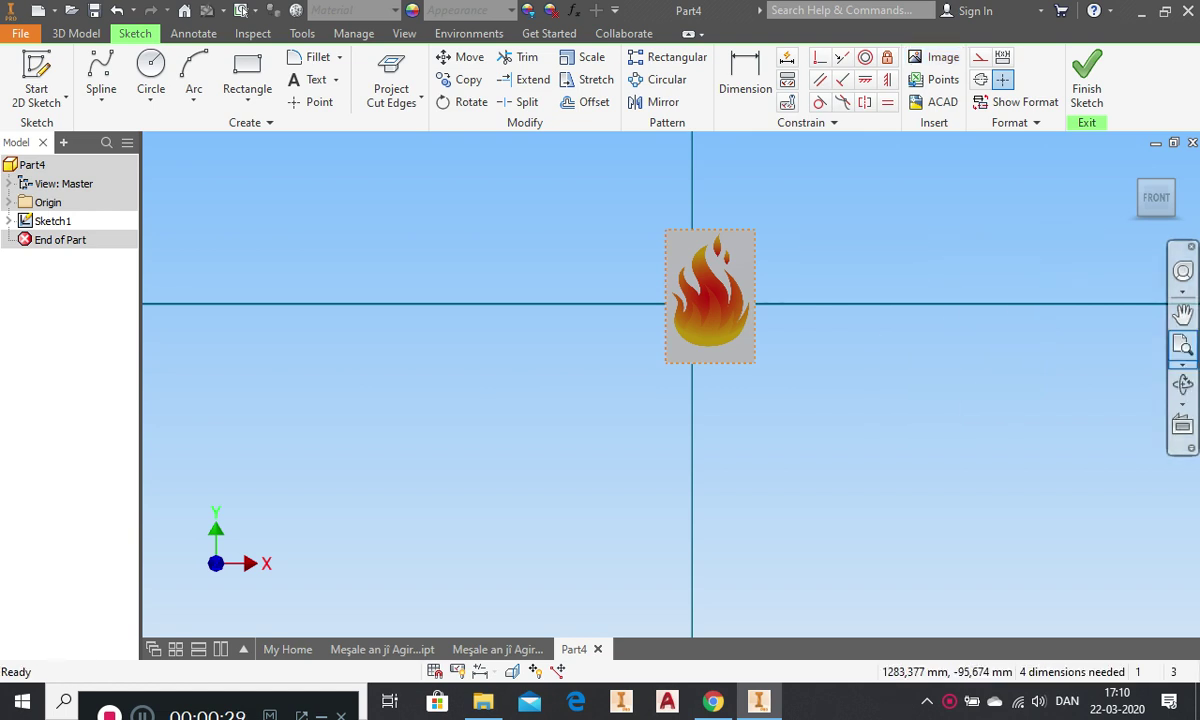
pyautogui.scroll(3, 765, 296)
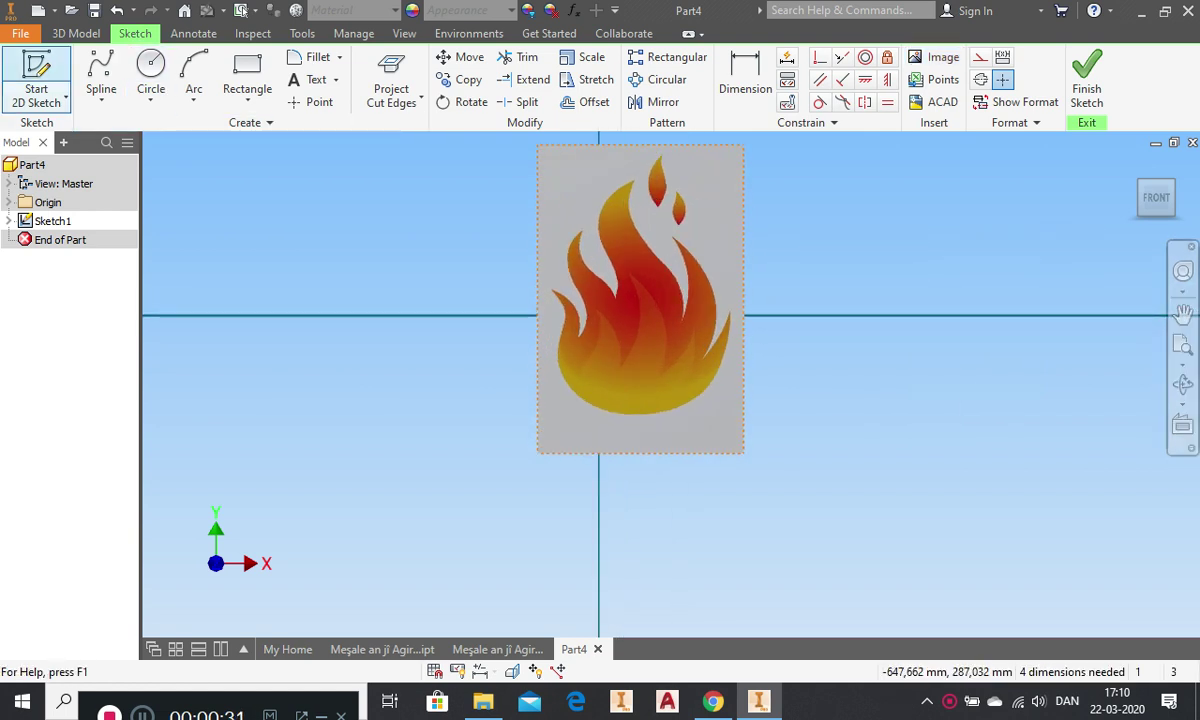
# - Draw a vertical line through the middle of the flame image, from just below its lower edge to its upper edge
pyautogui.click(101, 100)
pyautogui.click(112, 125)
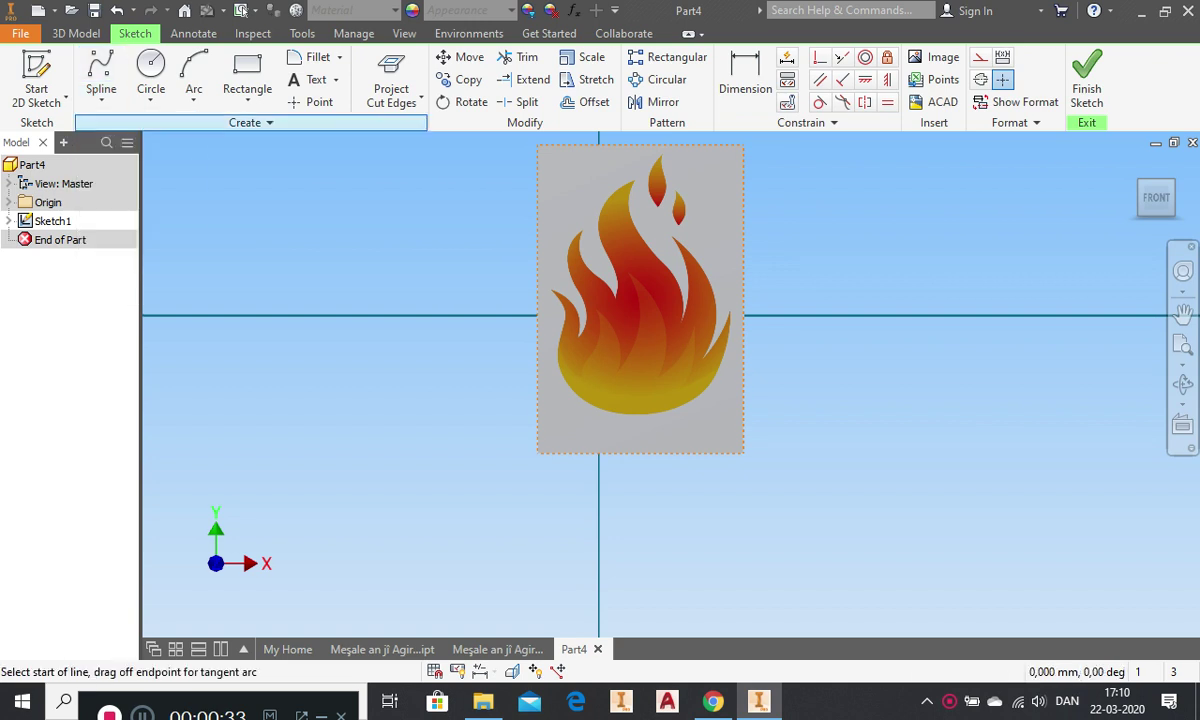
pyautogui.click(626, 463)
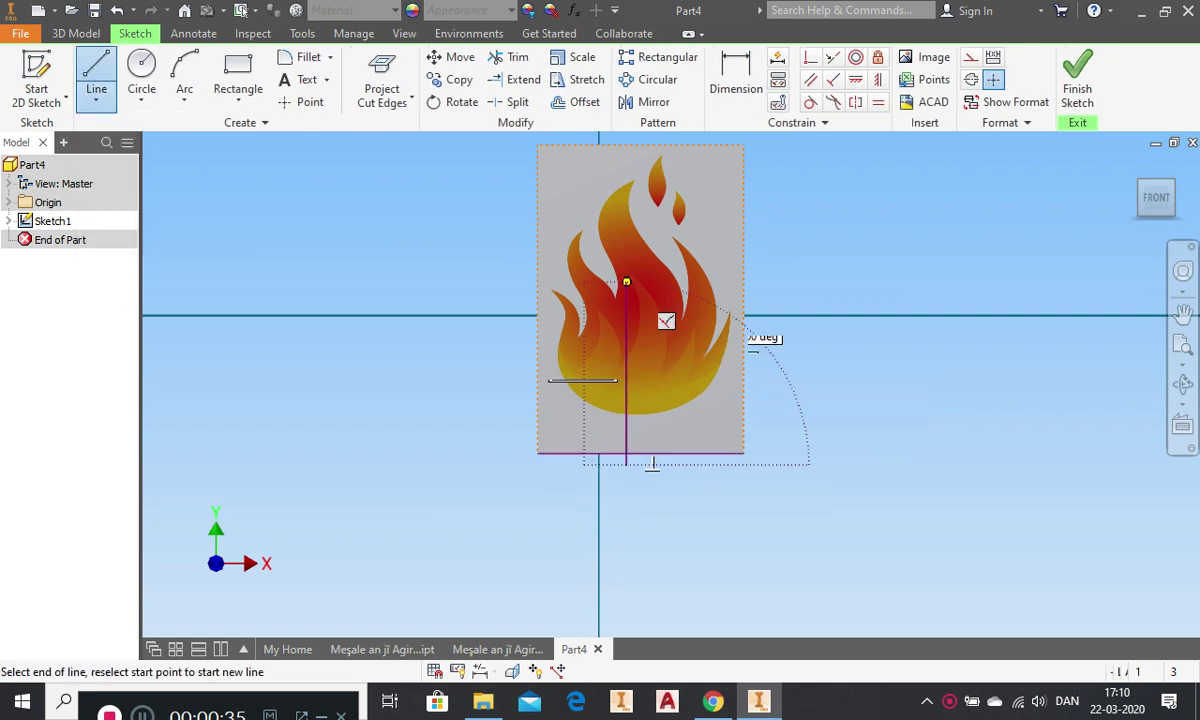
pyautogui.click(626, 146)
pyautogui.rightClick(899, 238)
pyautogui.click(972, 239)
# - Shift the vertical line slightly to the right so it passes close to the tip of the main flame
pyautogui.scroll(-3, 625, 160)
pyautogui.moveTo(628, 161)
pyautogui.mouseDown()
pyautogui.moveTo(623, 190)
pyautogui.moveTo(637, 190)
pyautogui.moveTo(618, 213)
pyautogui.moveTo(631, 213)
pyautogui.mouseUp()
pyautogui.scroll(4, 629, 226)
pyautogui.scroll(-5, 632, 229)
pyautogui.scroll(-5, 632, 263)
pyautogui.moveTo(633, 263); pyautogui.dragTo(634, 263)
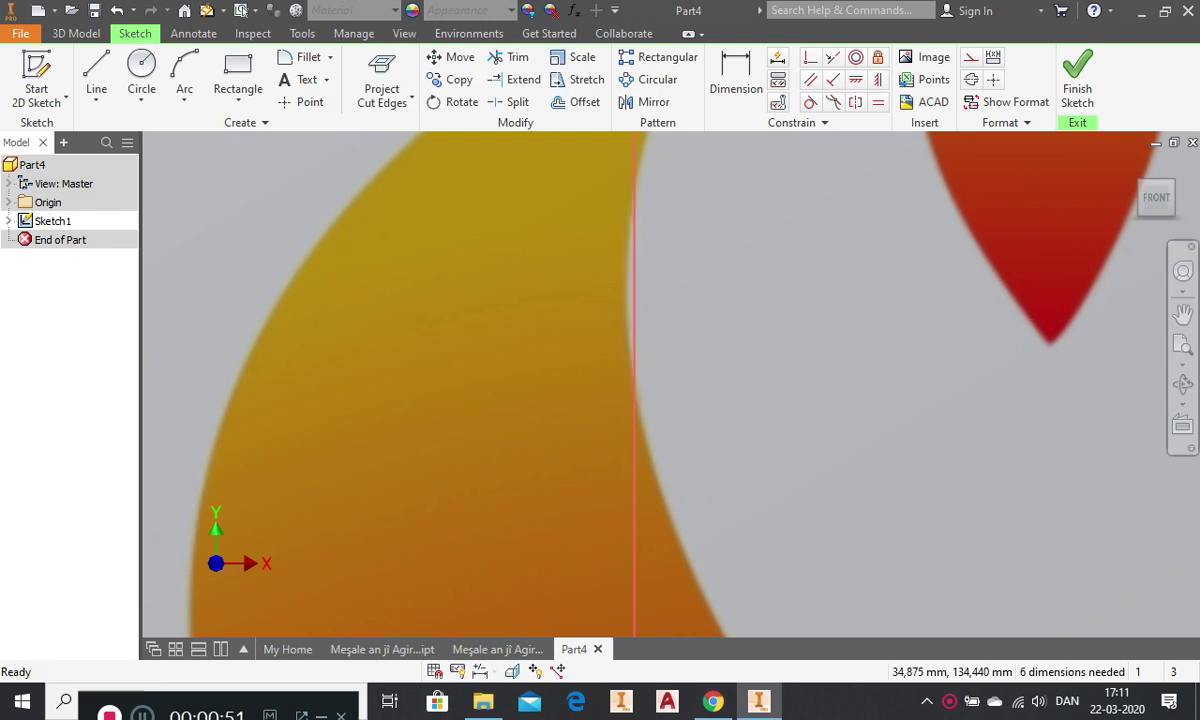
pyautogui.scroll(5, 634, 263)
pyautogui.scroll(3, 613, 342)
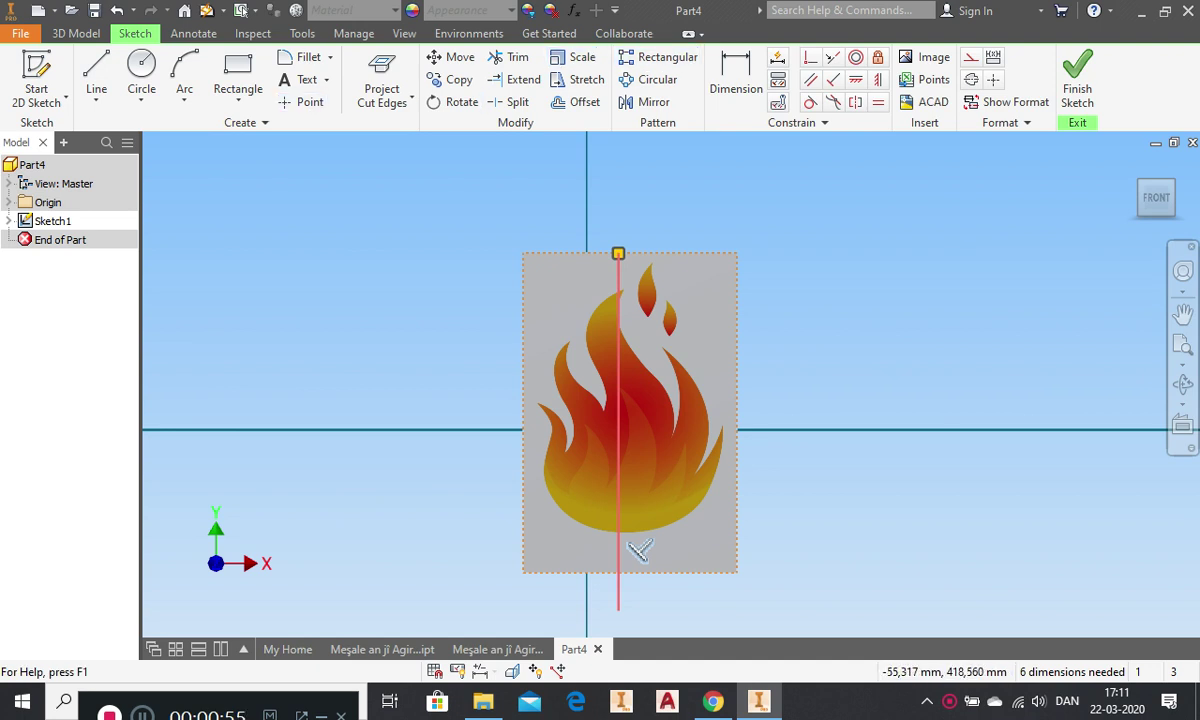
# - Trim the part of the vertical line that extends below the image's lower edge
pyautogui.click(509, 57)
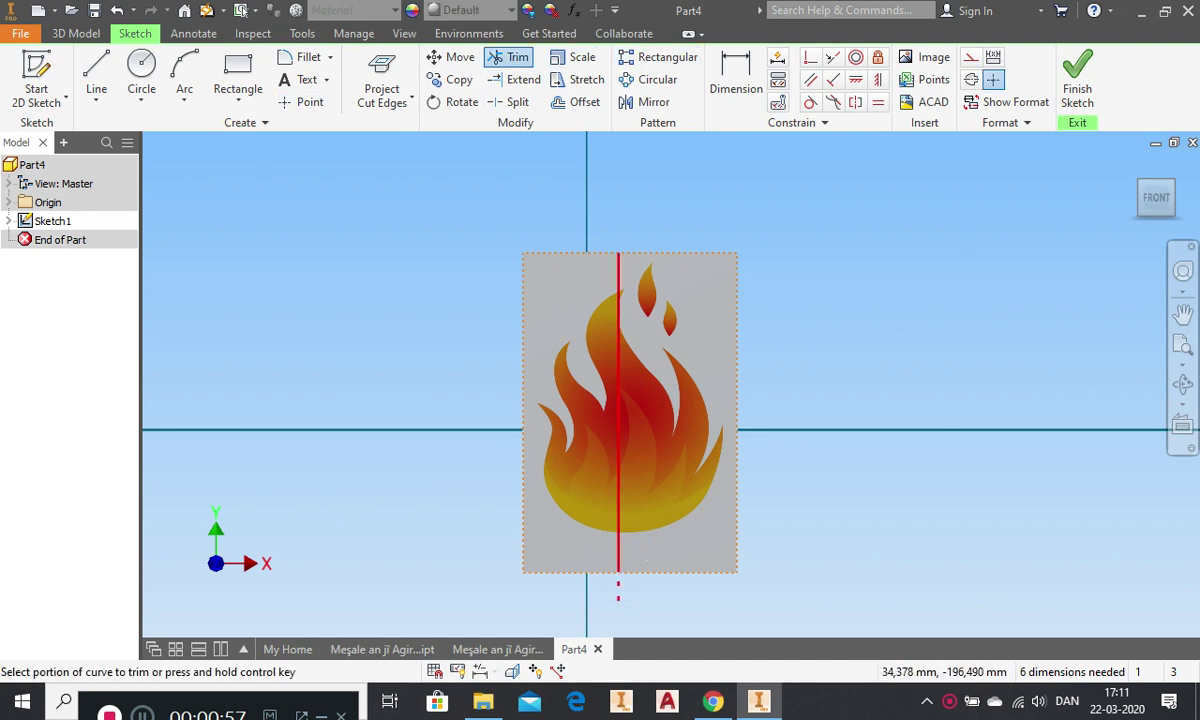
pyautogui.rightClick(850, 457)
pyautogui.click(913, 457)
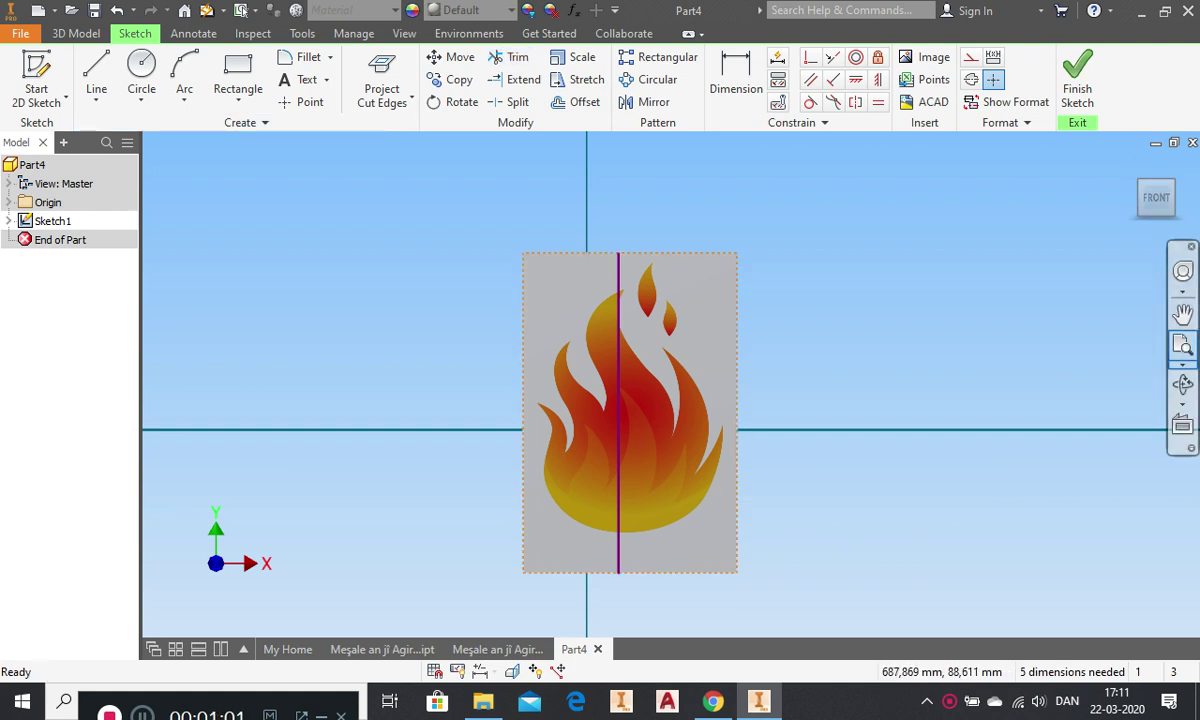
# - Align the vertical line's lower endpoint horizontally with the sketch origin using a horizontal constraint
pyautogui.click(1183, 345)
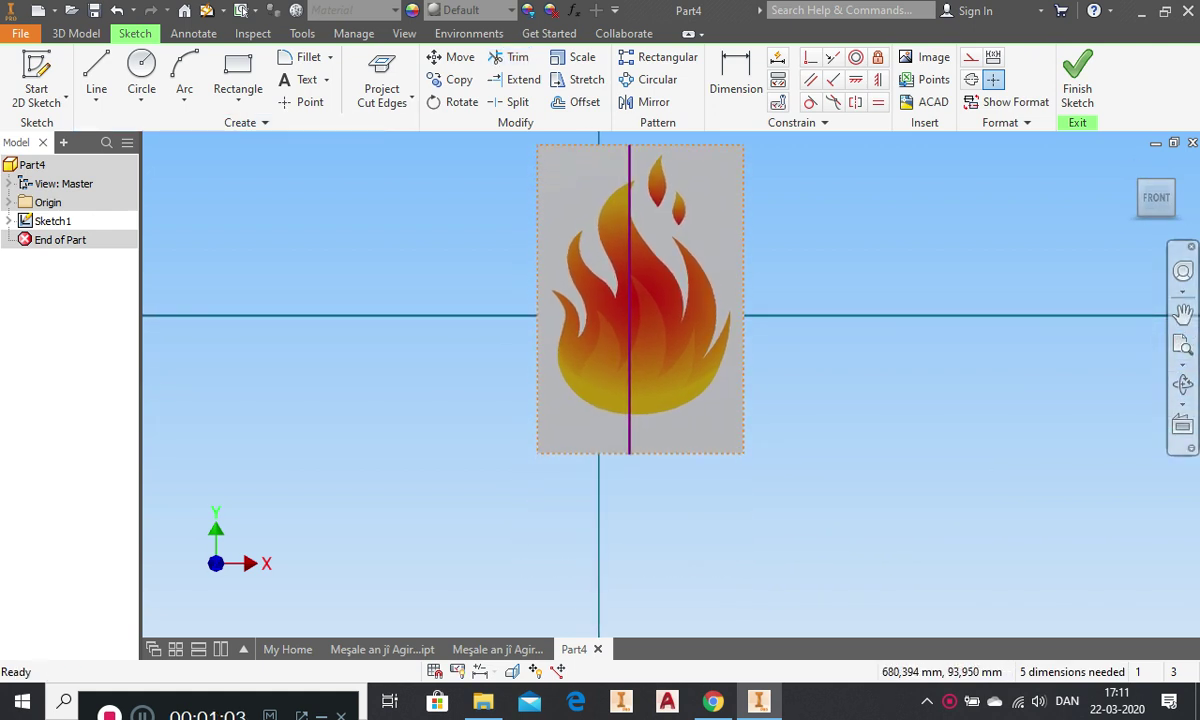
pyautogui.click(856, 79)
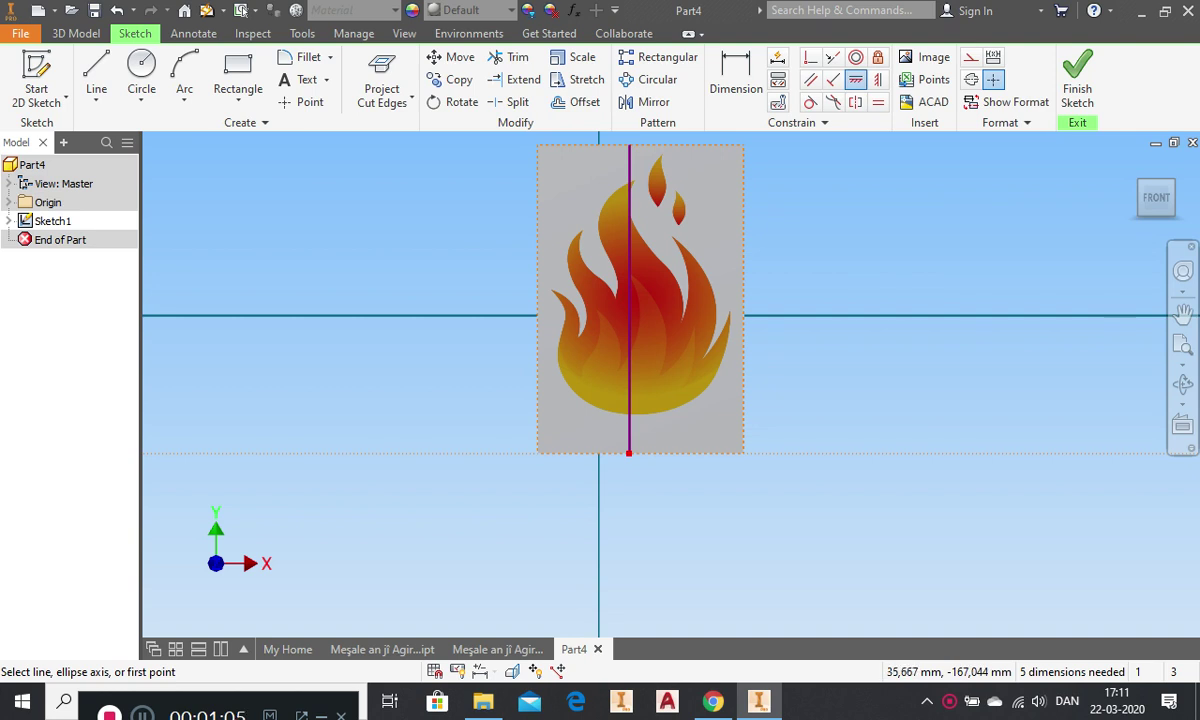
pyautogui.click(629, 453)
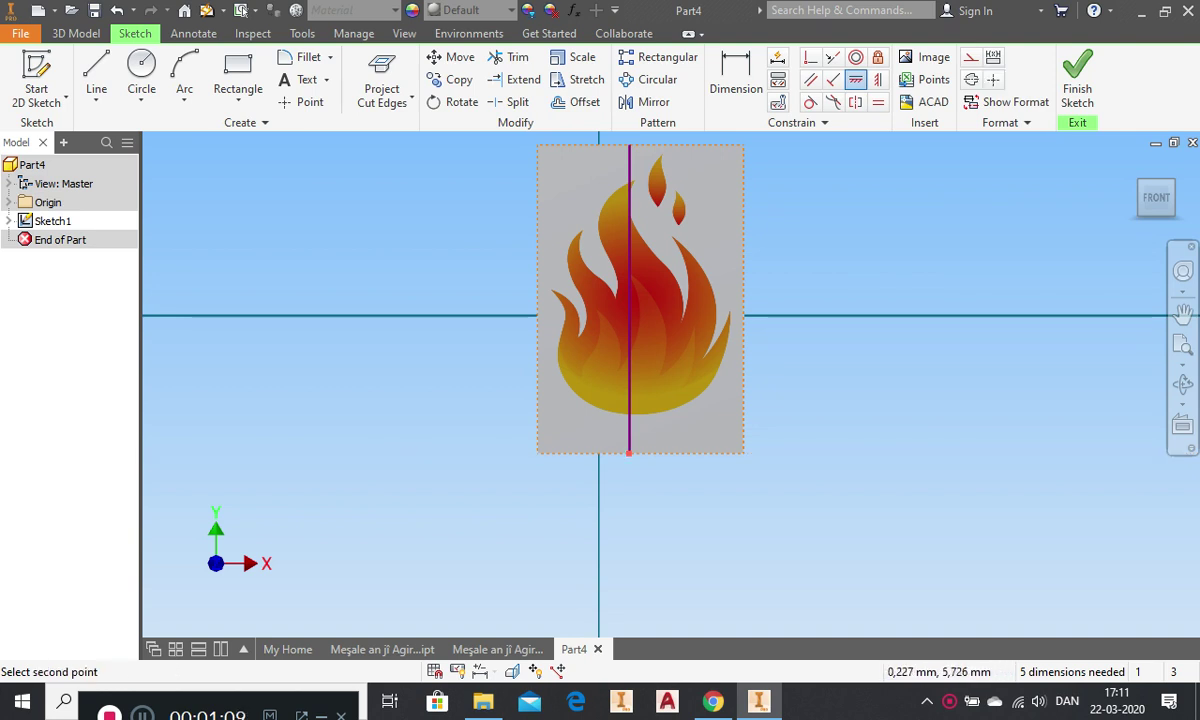
pyautogui.scroll(5, 595, 312)
pyautogui.scroll(-8, 595, 312)
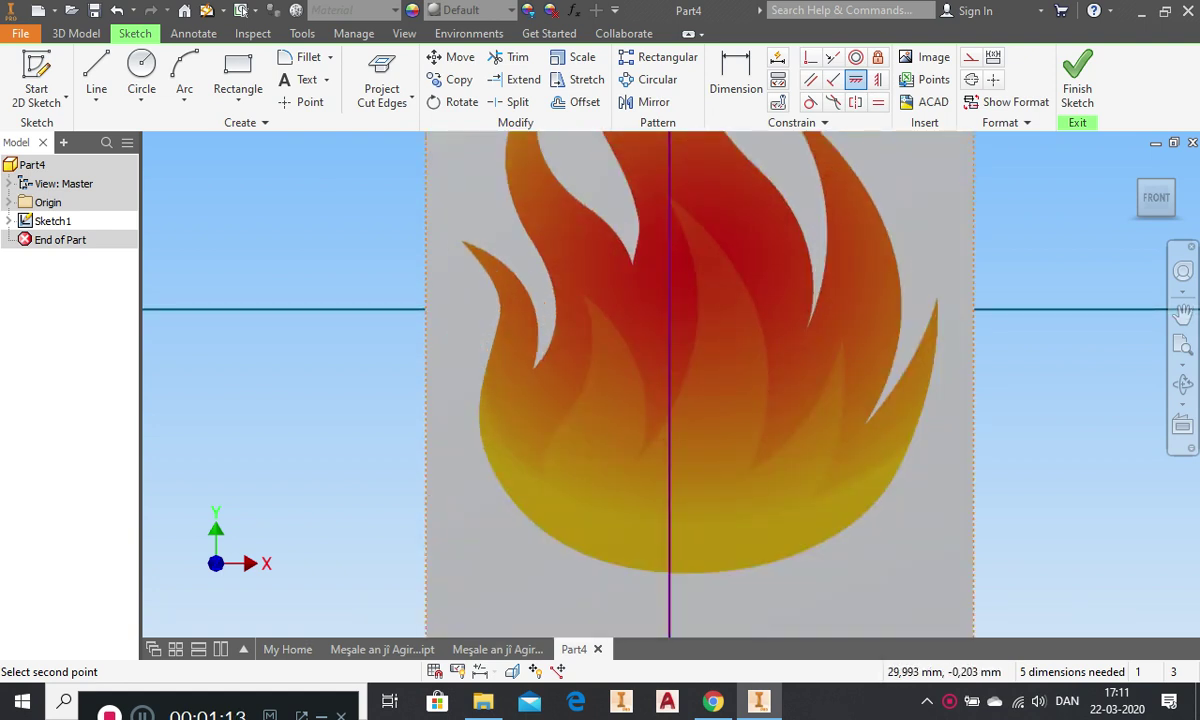
pyautogui.scroll(4, 663, 330)
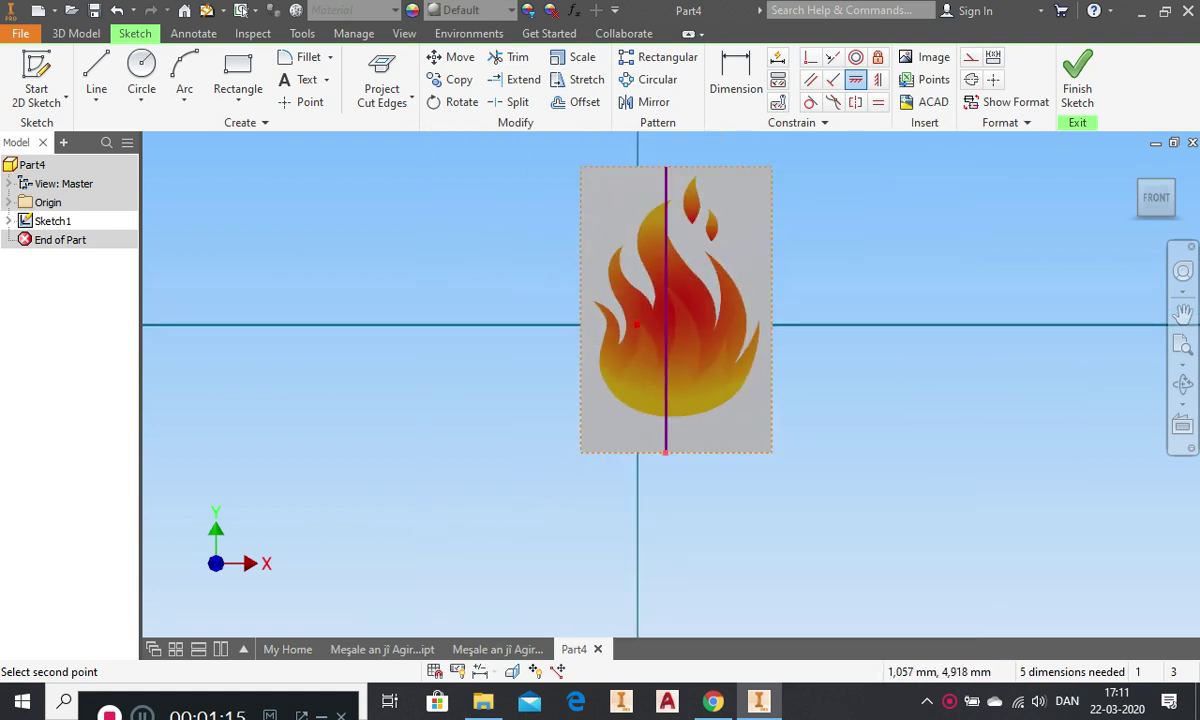
pyautogui.click(637, 325)
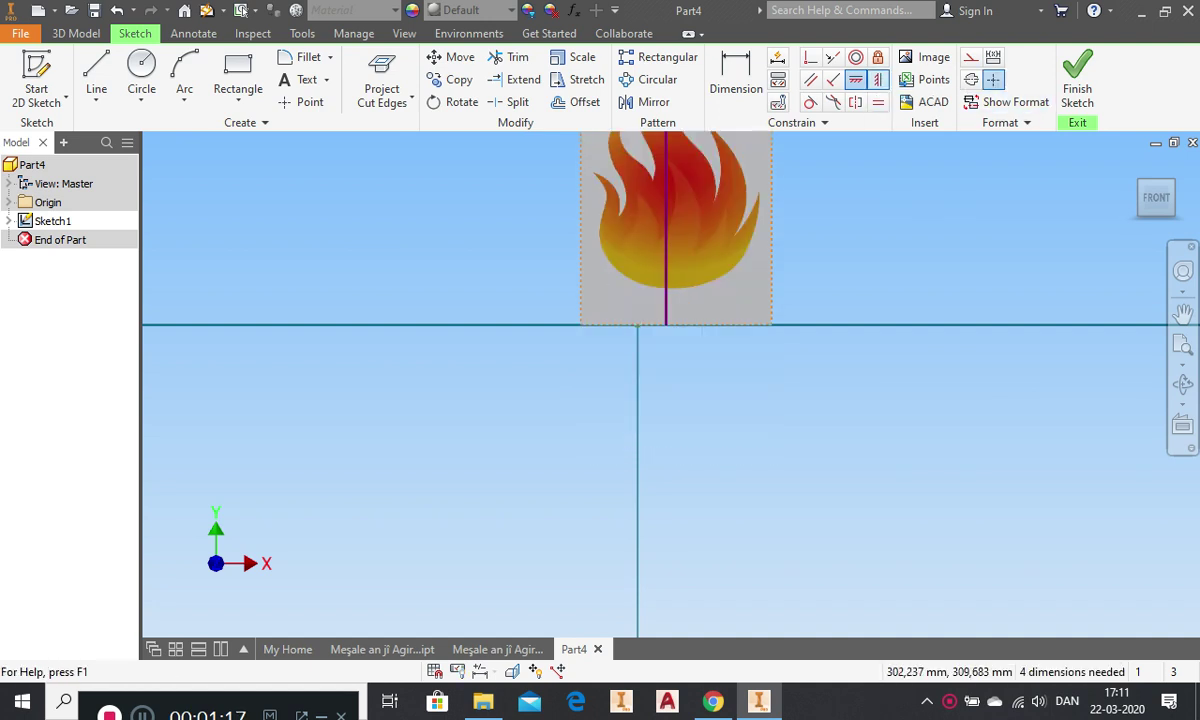
# - Align the vertical line's lower endpoint vertically with the sketch origin using a vertical constraint
pyautogui.click(877, 79)
pyautogui.scroll(-6, 695, 322)
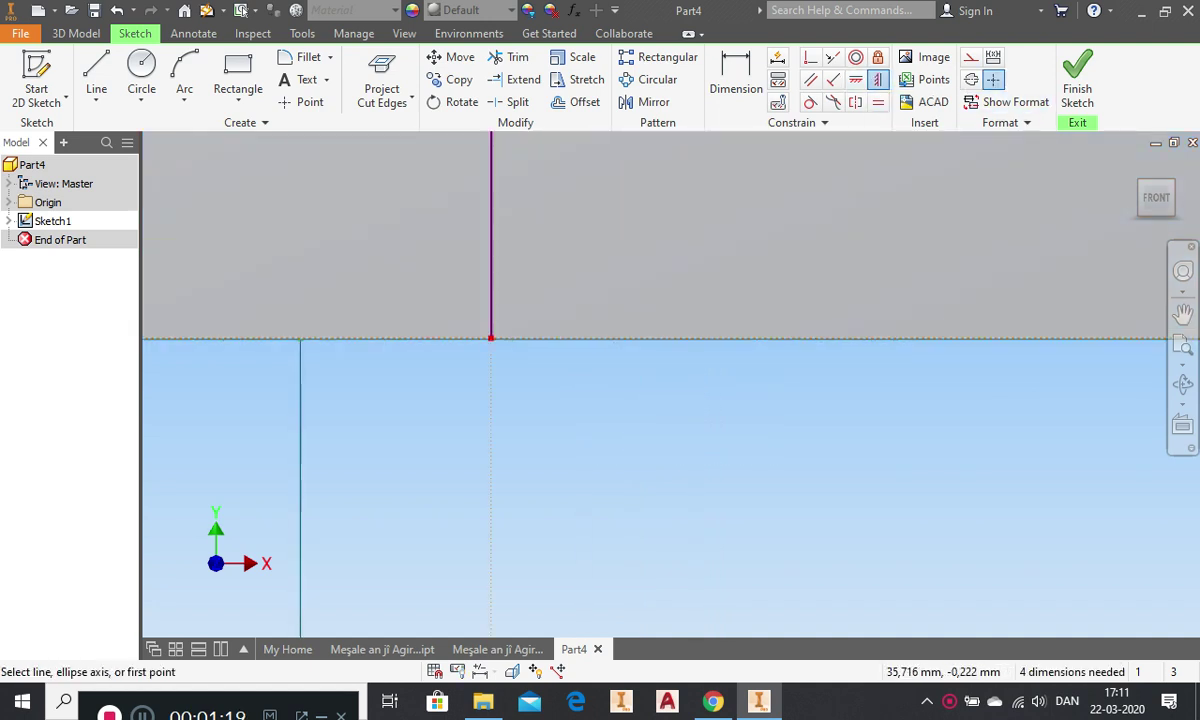
pyautogui.click(491, 338)
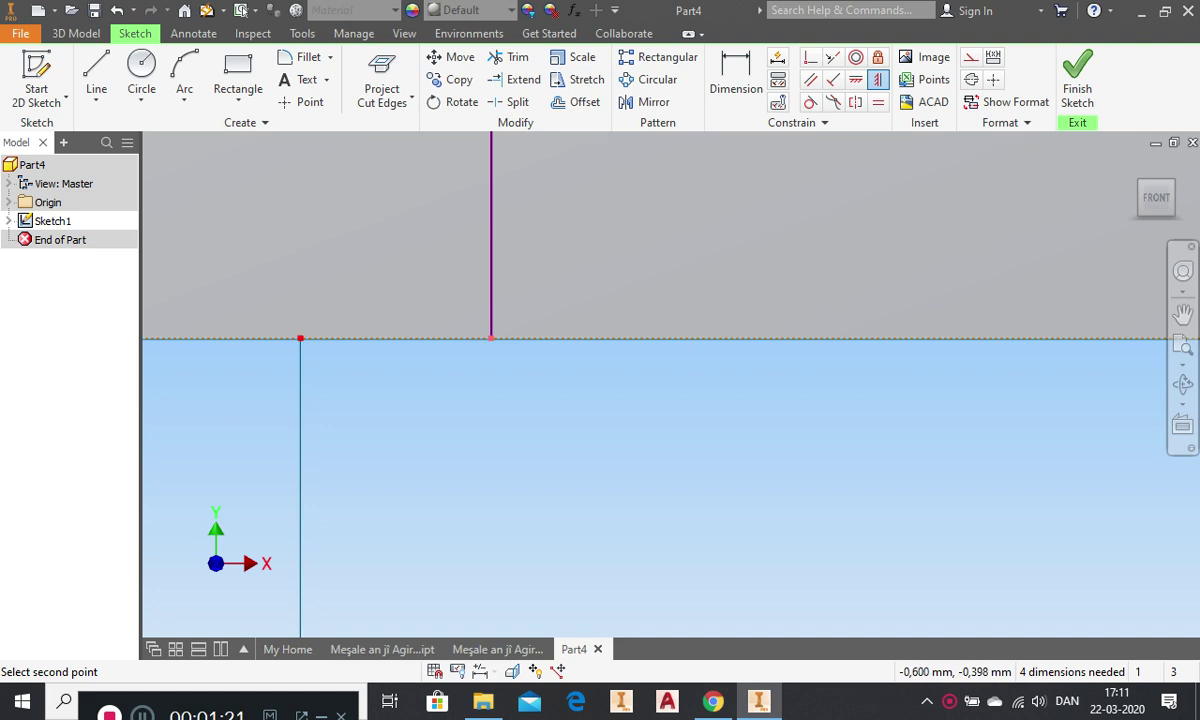
pyautogui.click(300, 338)
pyautogui.scroll(4, 851, 384)
# - Start a control vertex spline on the vertical line where it crosses the flame's bottom edge, about 46 mm above the origin
pyautogui.click(1183, 345)
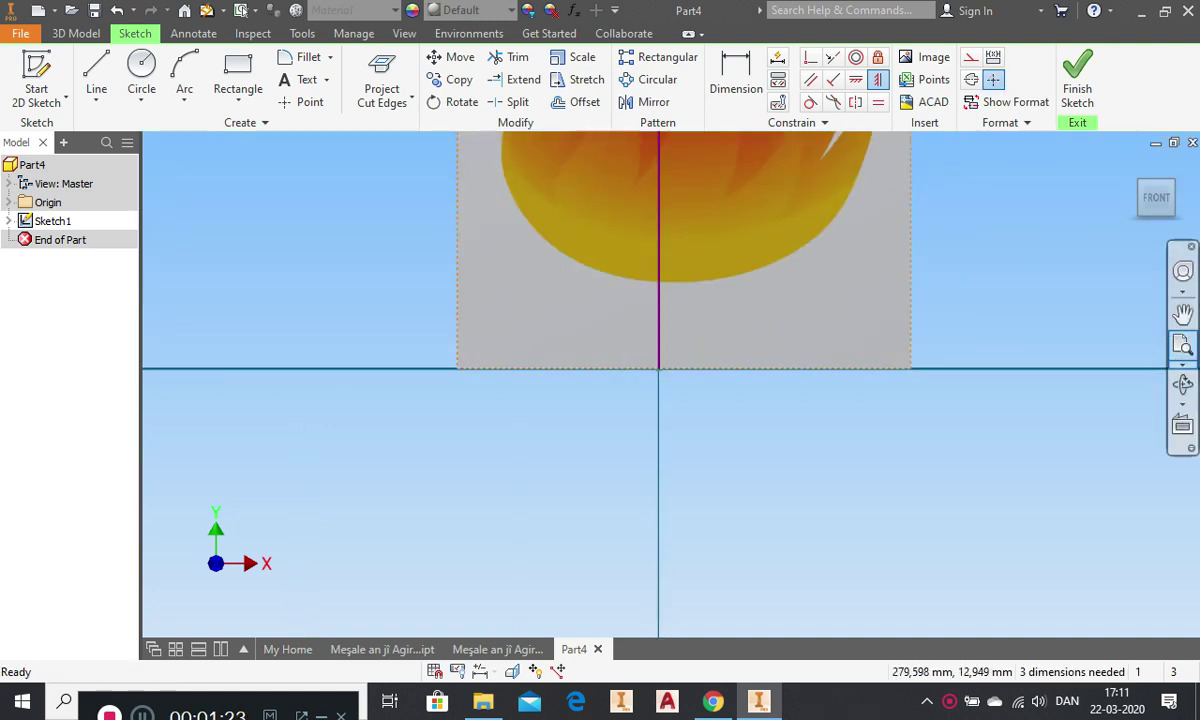
pyautogui.scroll(-7, 622, 342)
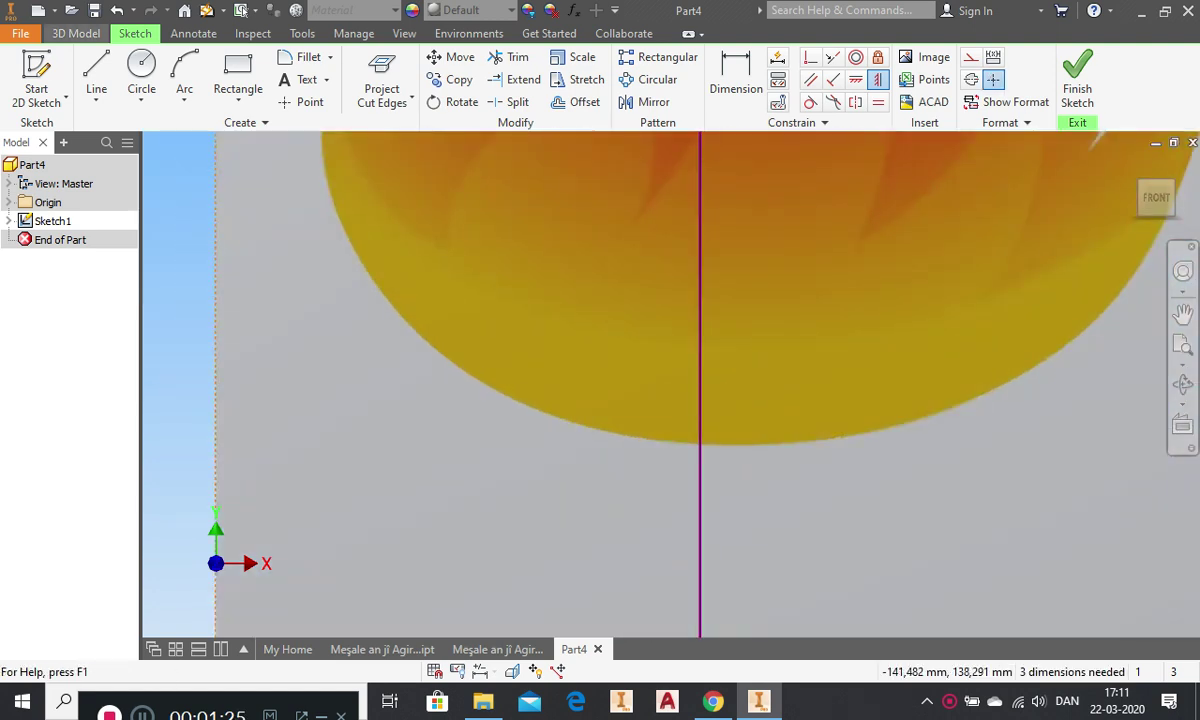
pyautogui.click(96, 100)
pyautogui.click(135, 170)
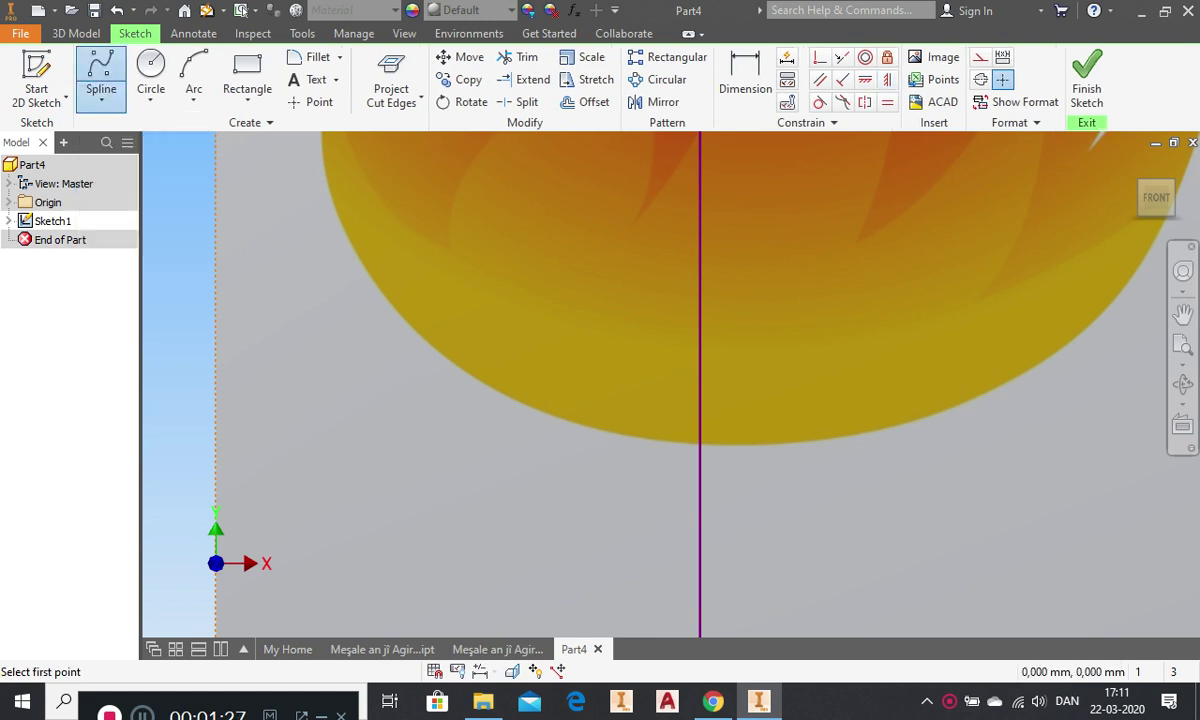
pyautogui.click(700, 444)
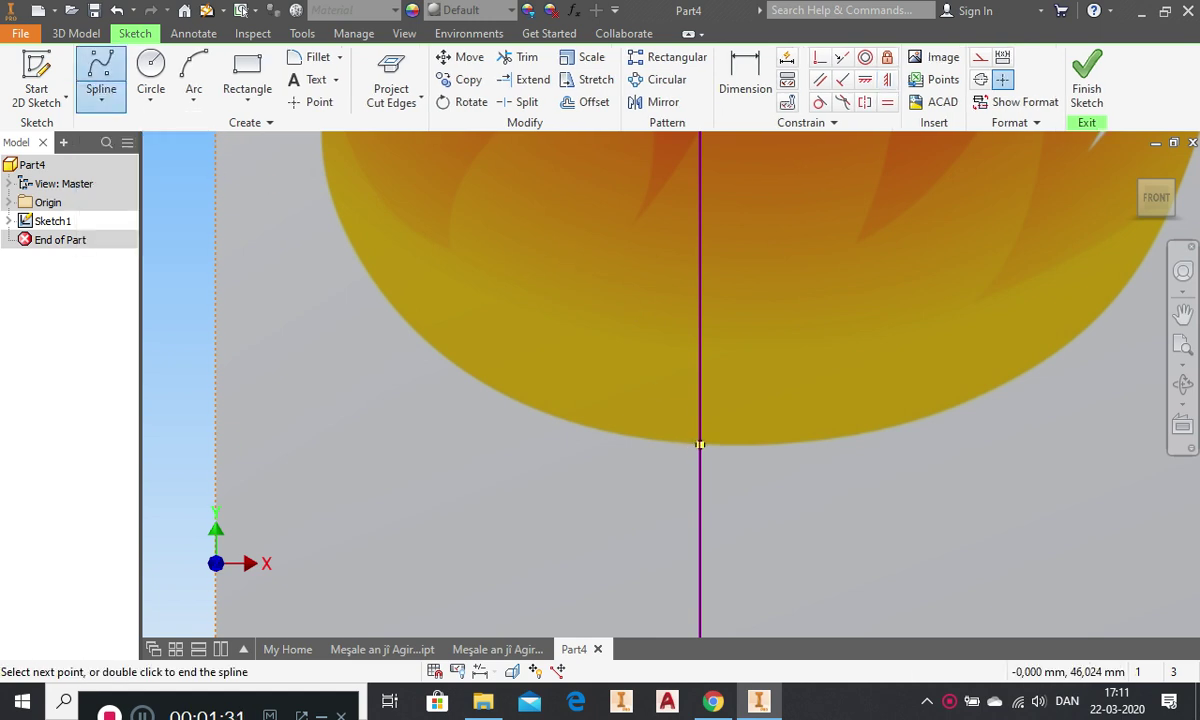
# - Trace the flame's rounded bottom edge with spline control points, working left from the vertical line
pyautogui.scroll(2, 698, 444)
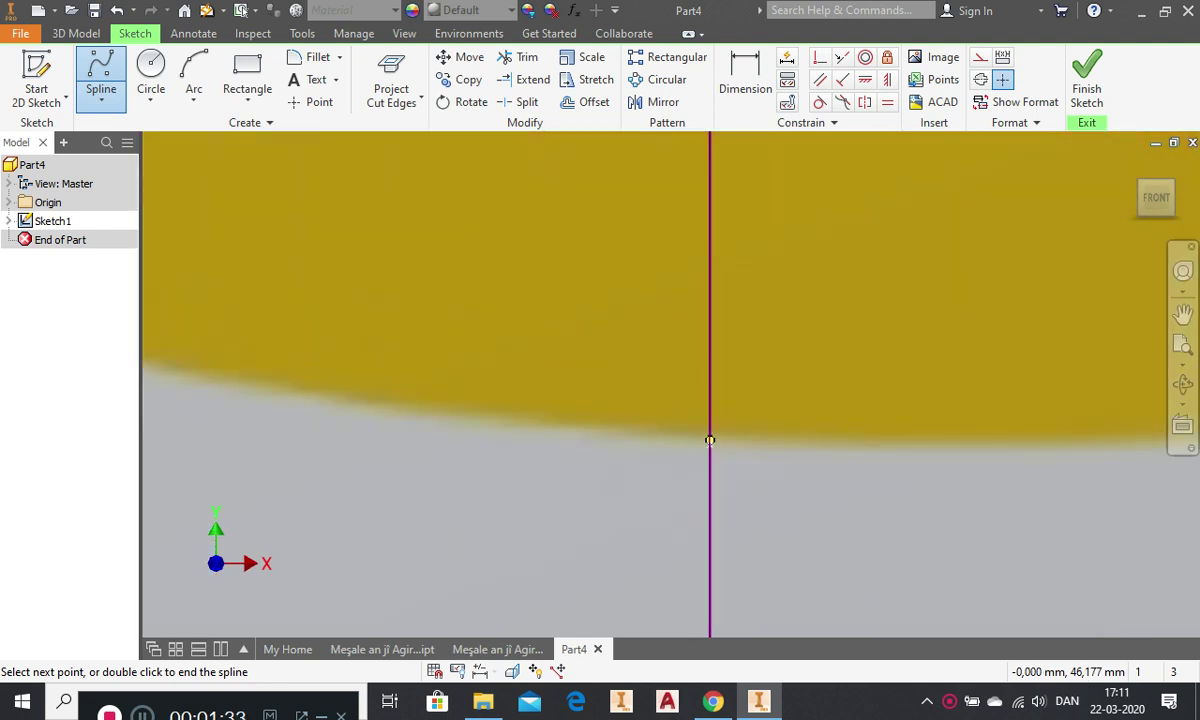
pyautogui.scroll(-1, 708, 444)
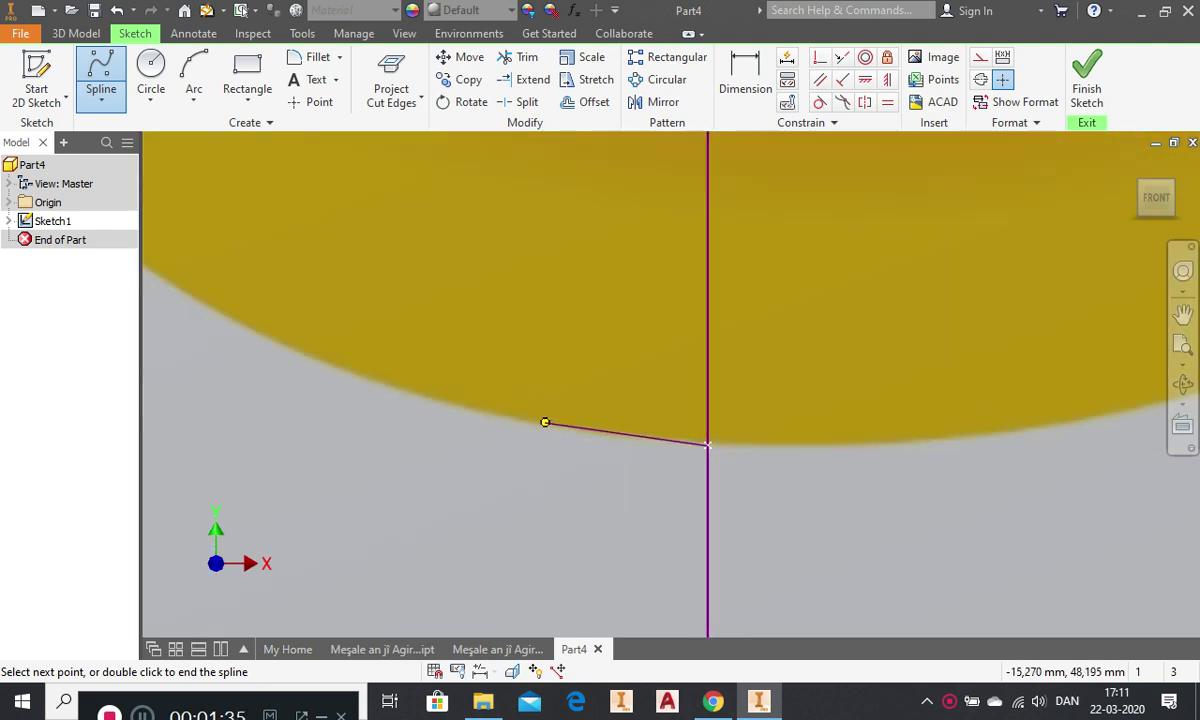
pyautogui.click(558, 430)
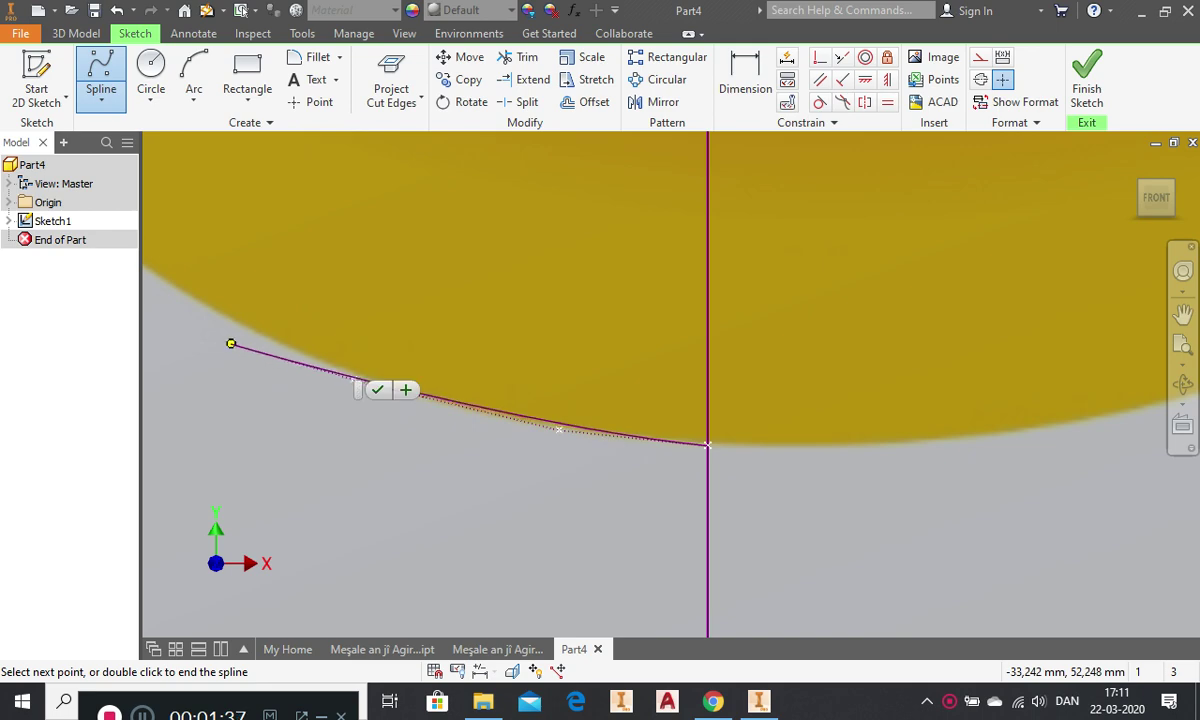
pyautogui.click(214, 316)
pyautogui.scroll(-3, 560, 455)
pyautogui.scroll(5, 508, 453)
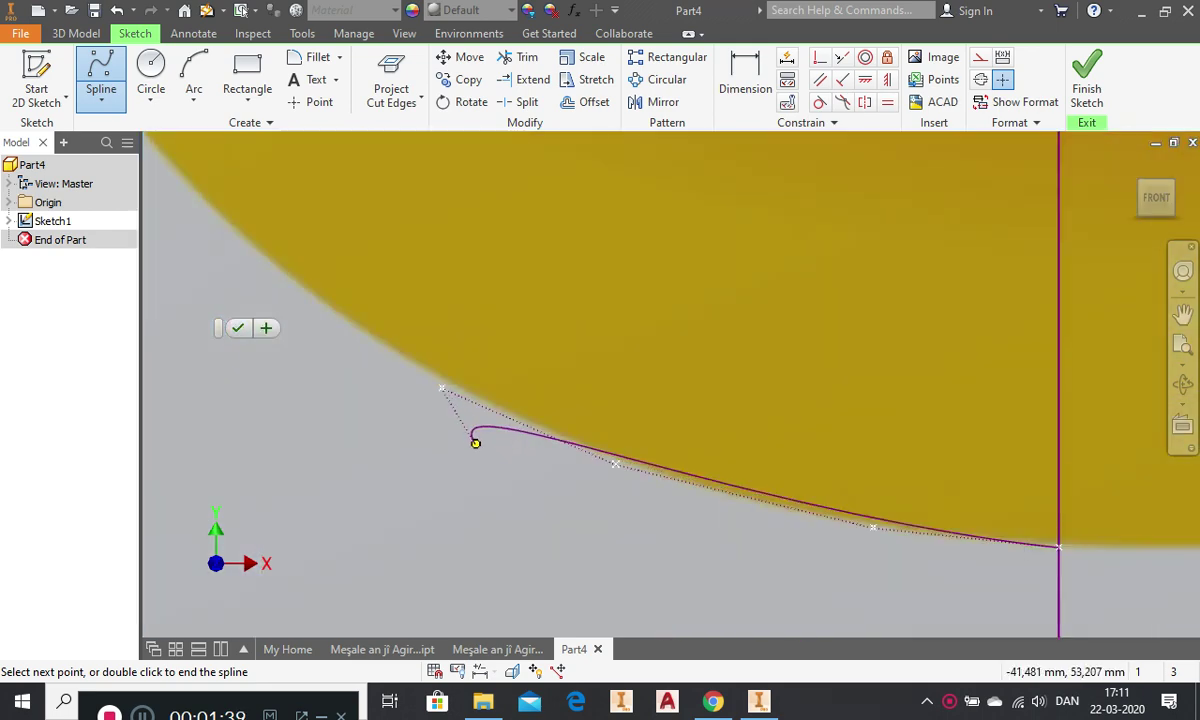
pyautogui.click(343, 317)
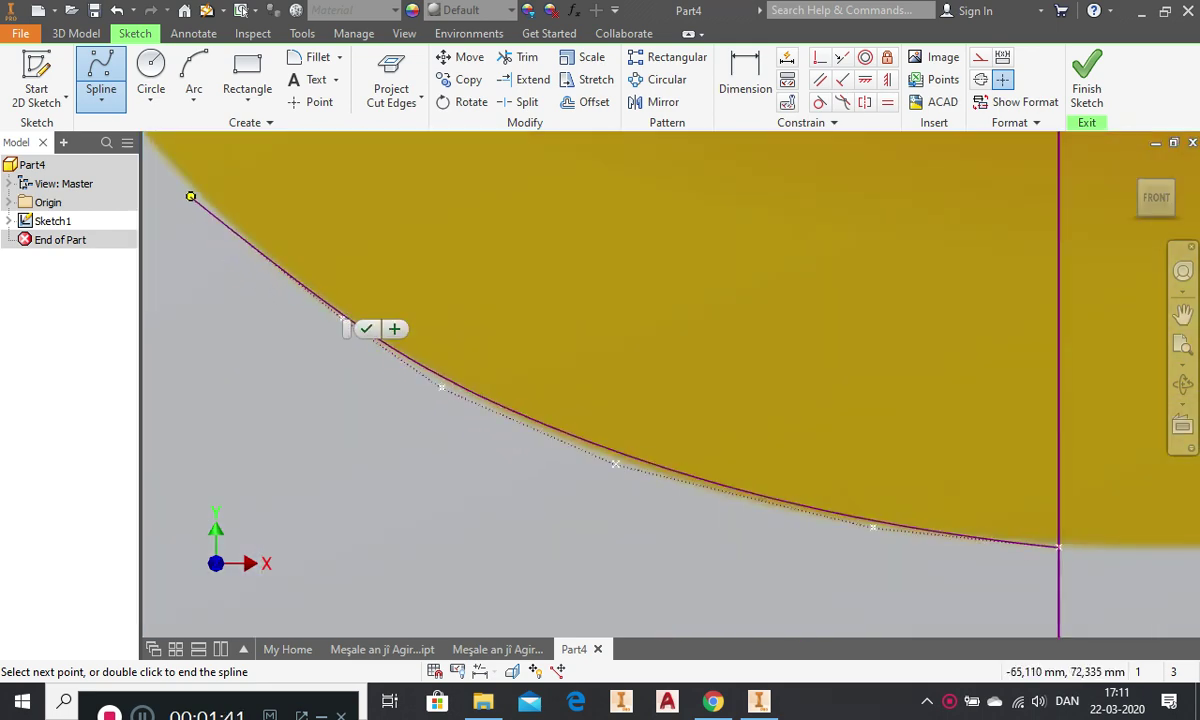
pyautogui.click(195, 197)
pyautogui.scroll(-4, 574, 568)
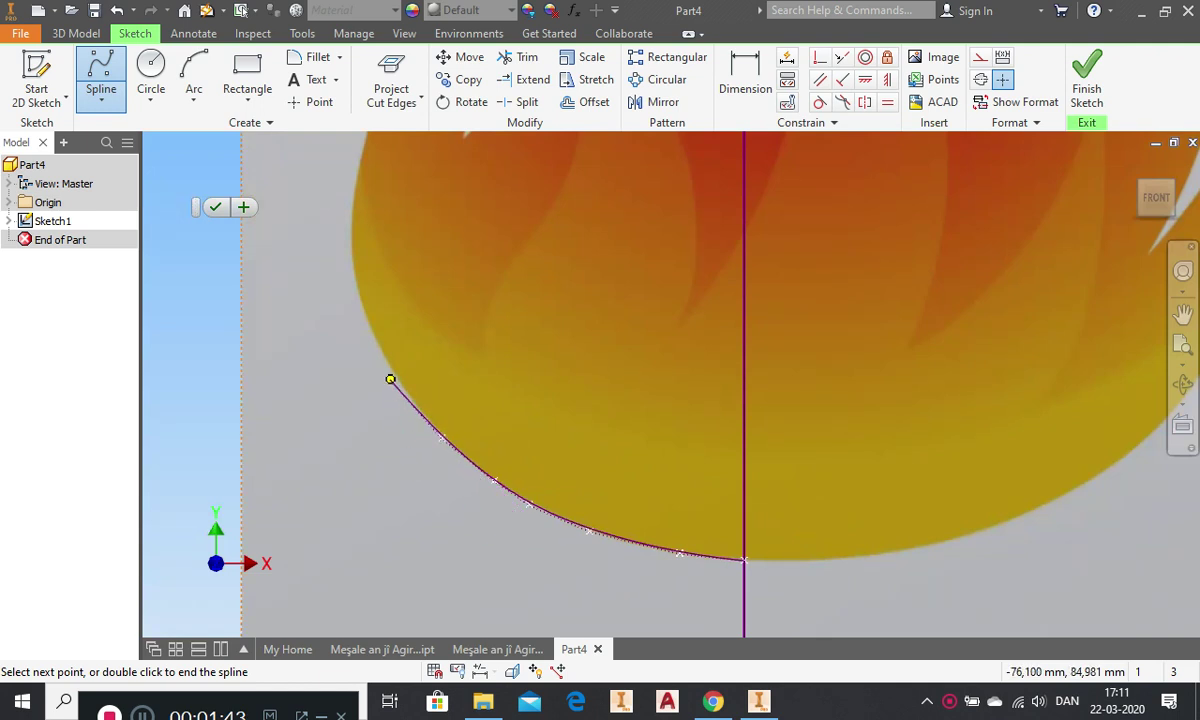
# - Continue the spline up around the flame's lower-left bulge, placing control points along its outer edge
pyautogui.click(399, 386)
pyautogui.click(363, 317)
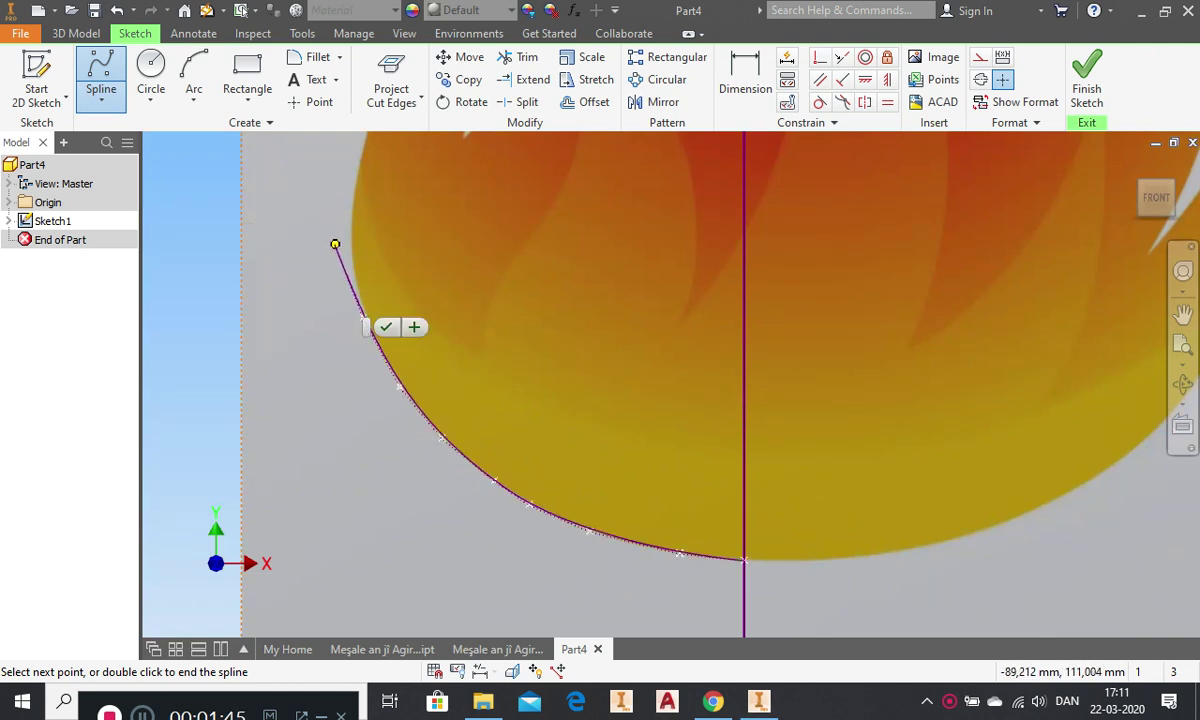
pyautogui.click(350, 243)
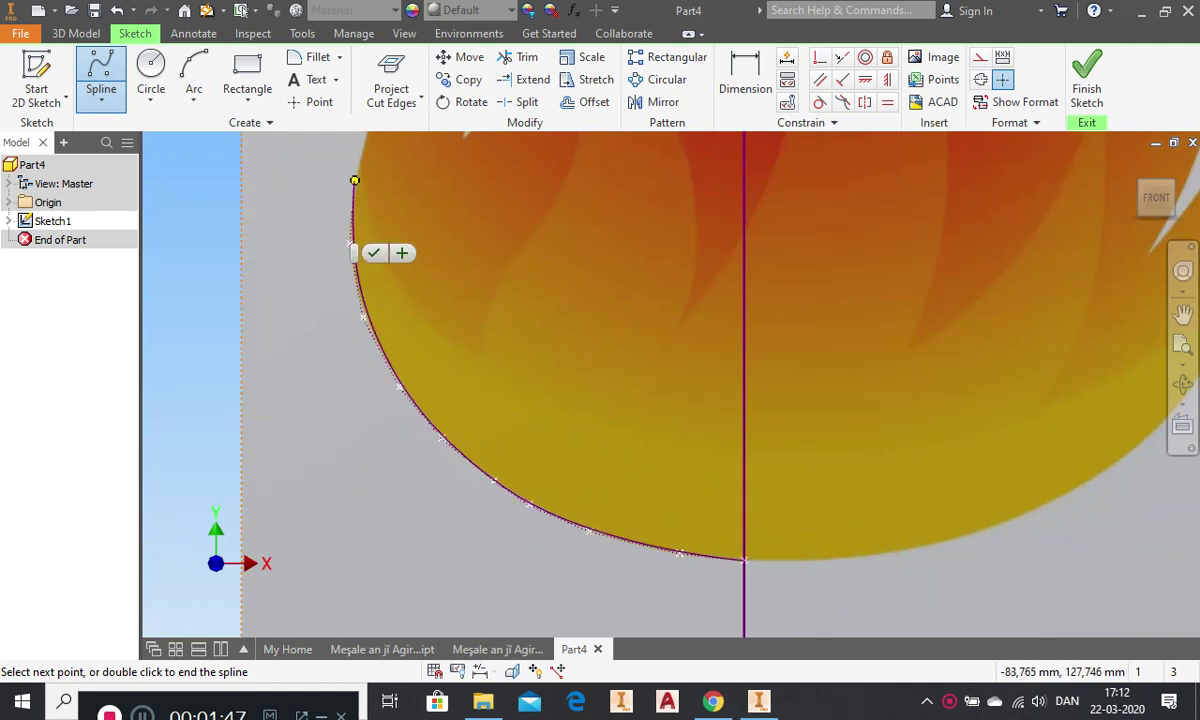
pyautogui.click(354, 181)
pyautogui.scroll(-4, 429, 563)
pyautogui.scroll(5, 415, 450)
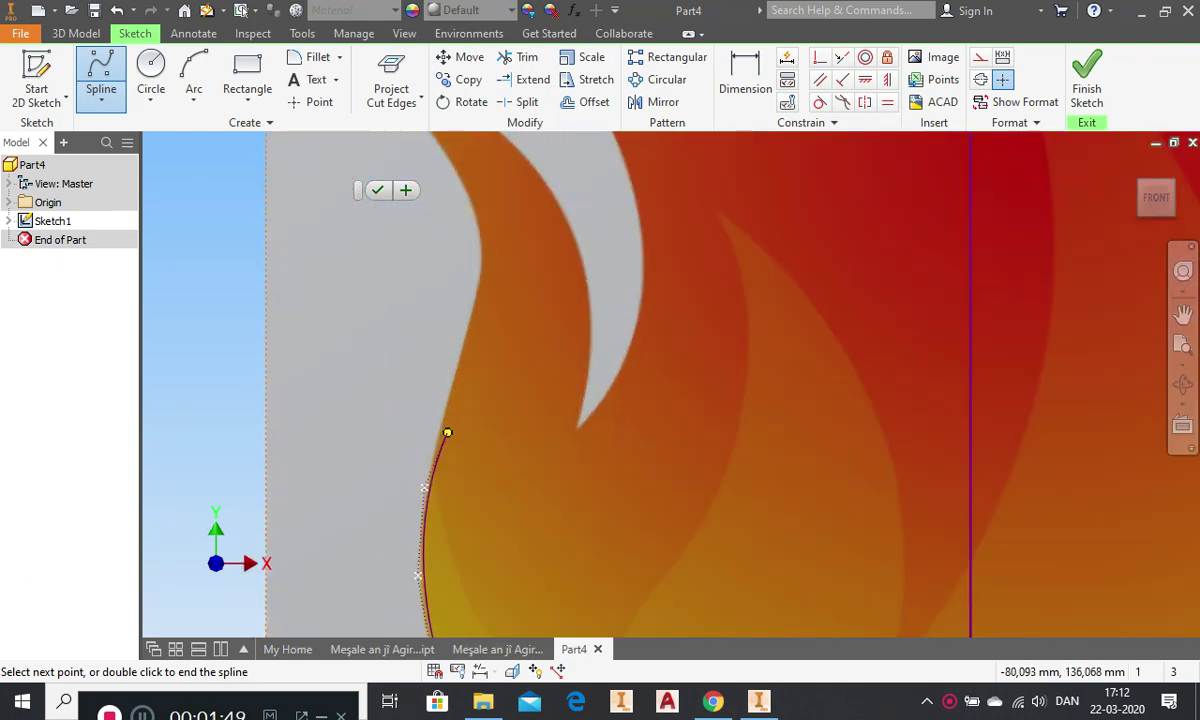
# - Extend the spline up the flame's left edge and around the inward bend below the leftmost tongue
pyautogui.click(440, 421)
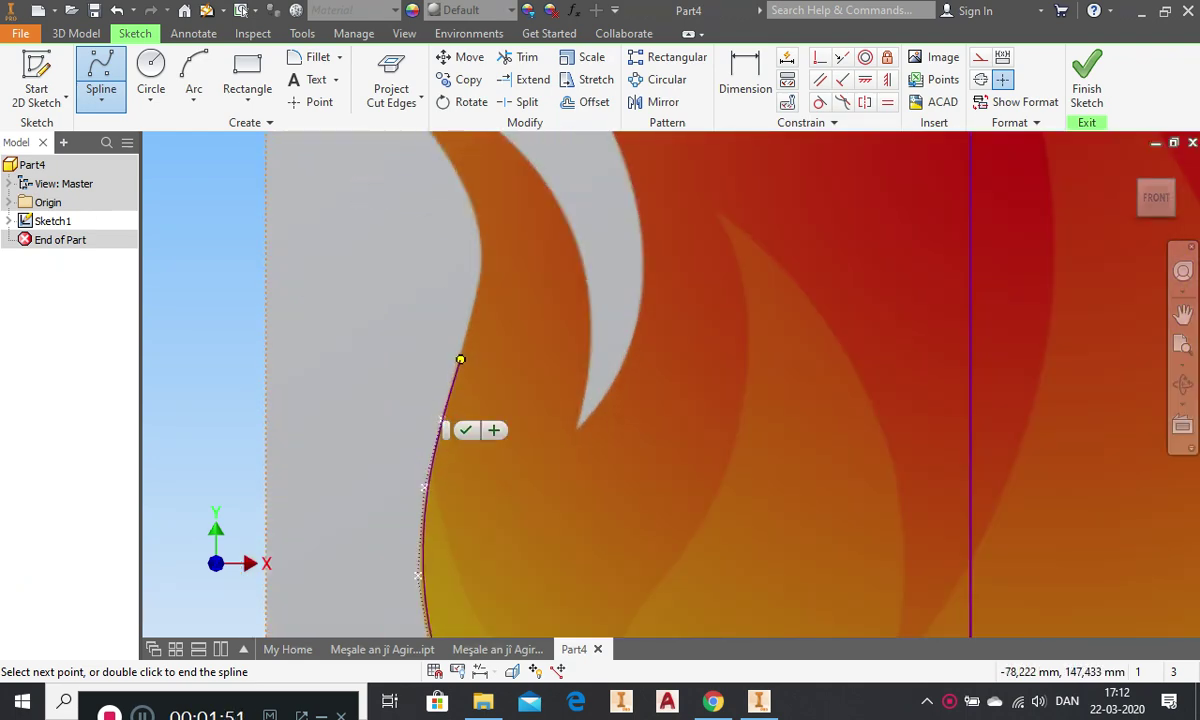
pyautogui.click(460, 359)
pyautogui.click(474, 290)
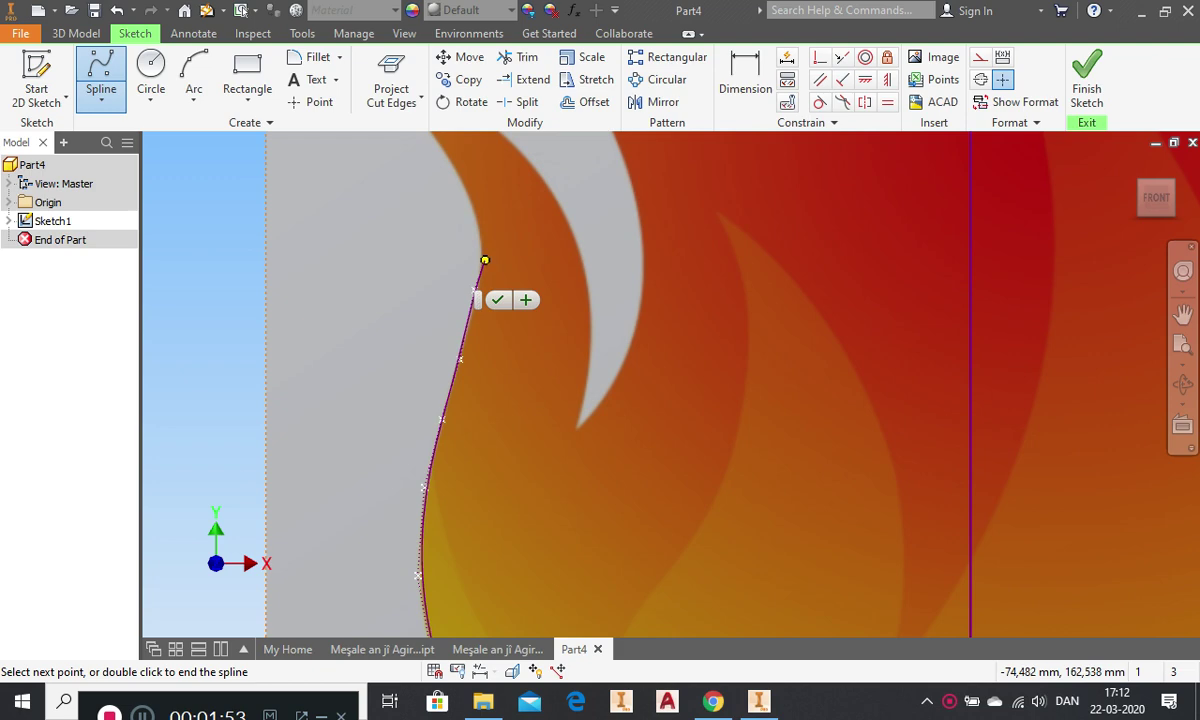
pyautogui.click(484, 260)
pyautogui.click(475, 217)
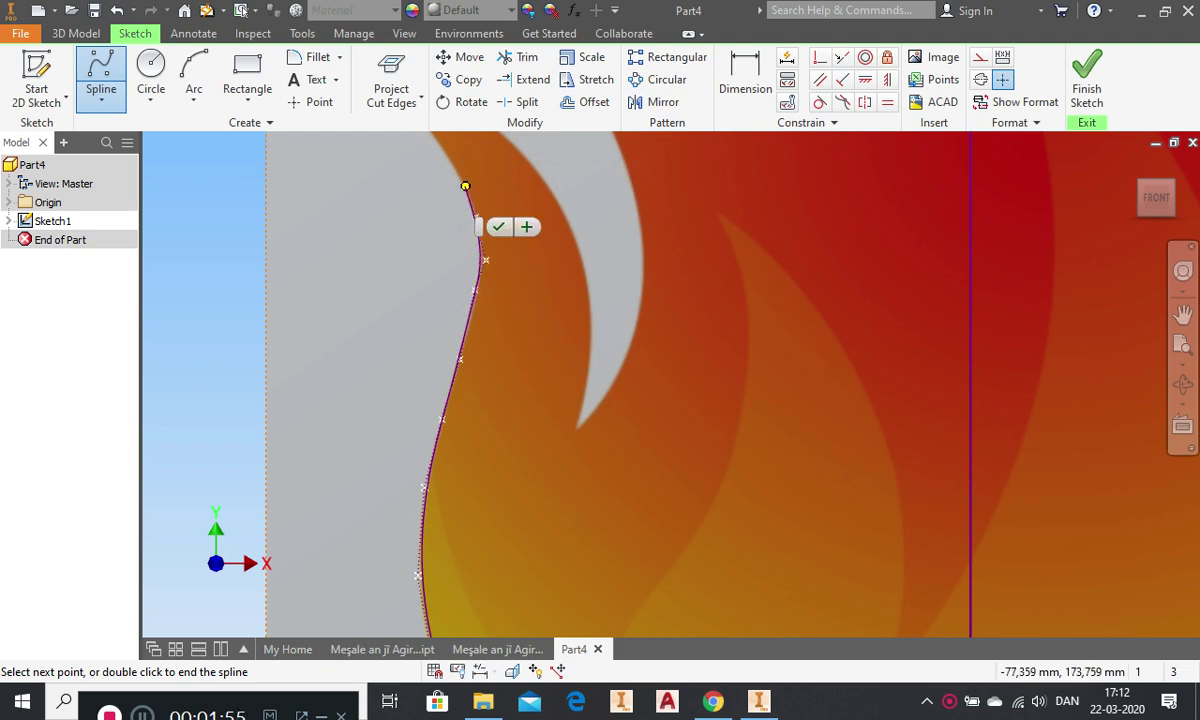
pyautogui.click(459, 178)
pyautogui.scroll(-4, 560, 560)
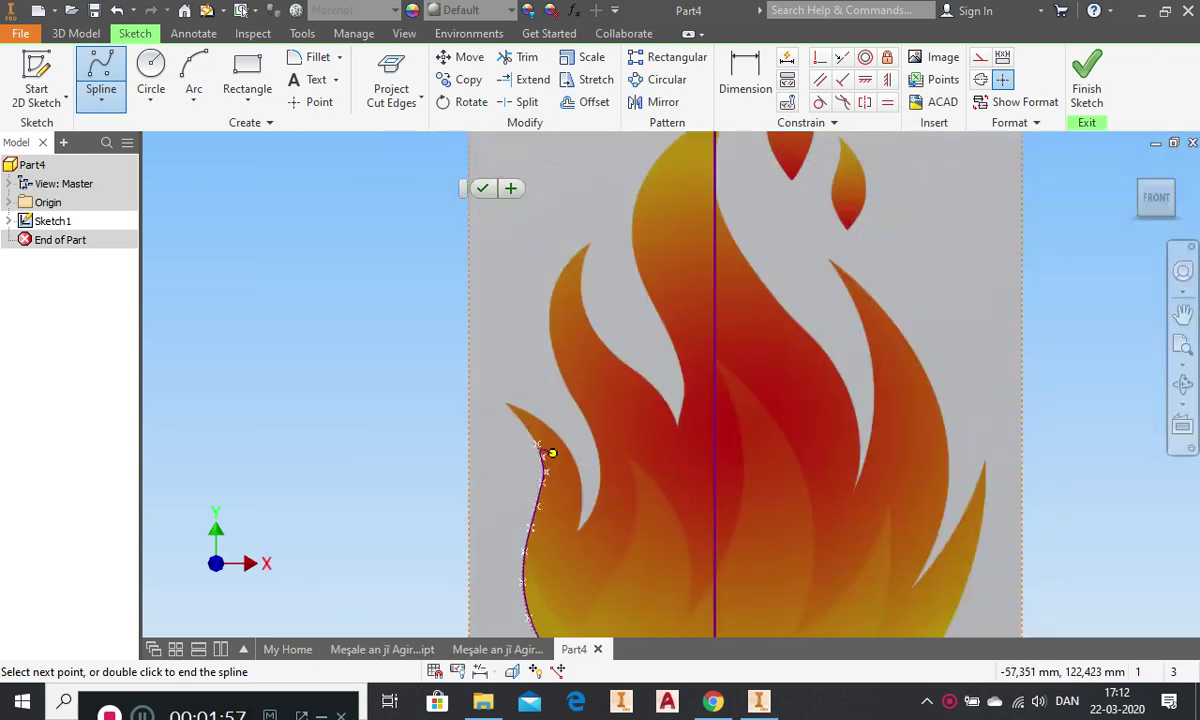
# - Trace the outer edge of the leftmost tongue with the spline, placing the last control points slightly beyond its tip
pyautogui.scroll(5, 530, 440)
pyautogui.scroll(3, 520, 428)
pyautogui.click(552, 435)
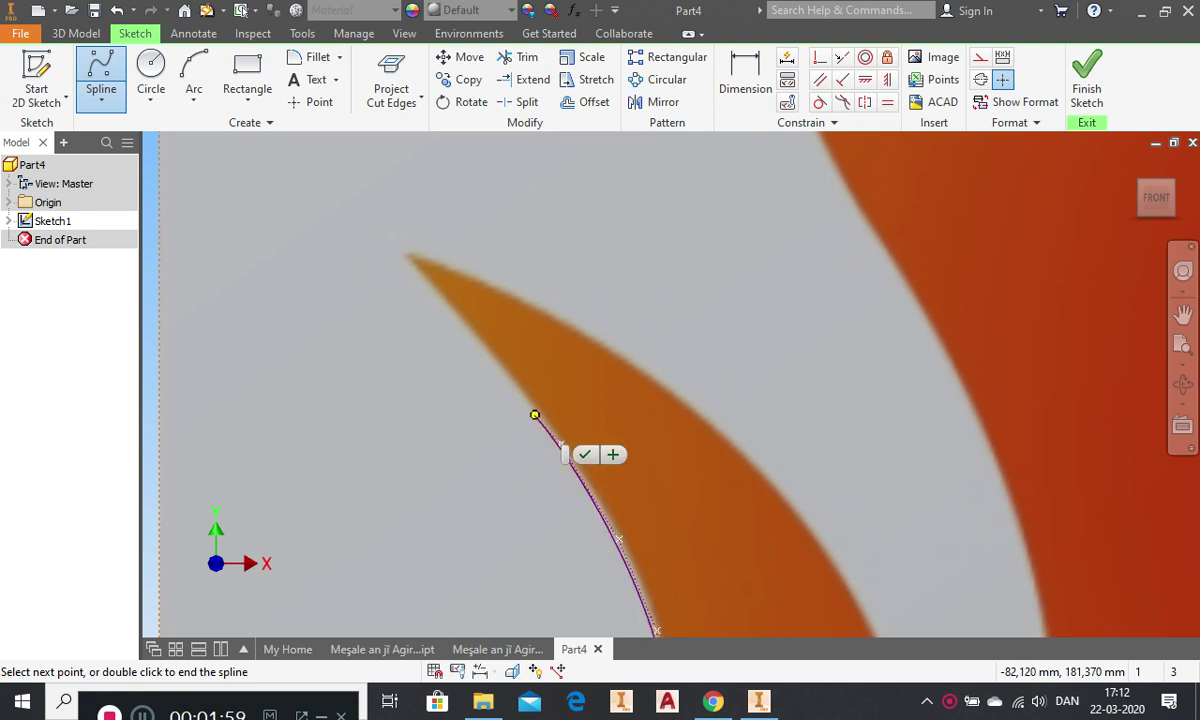
pyautogui.click(509, 378)
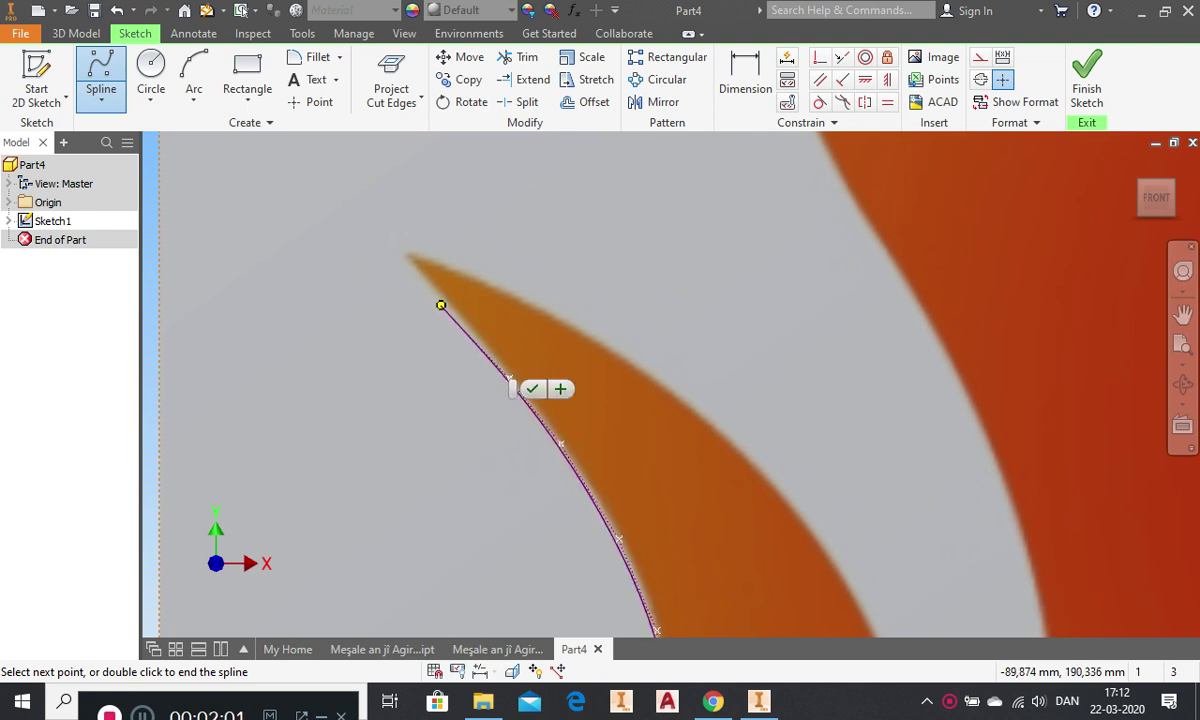
pyautogui.click(441, 305)
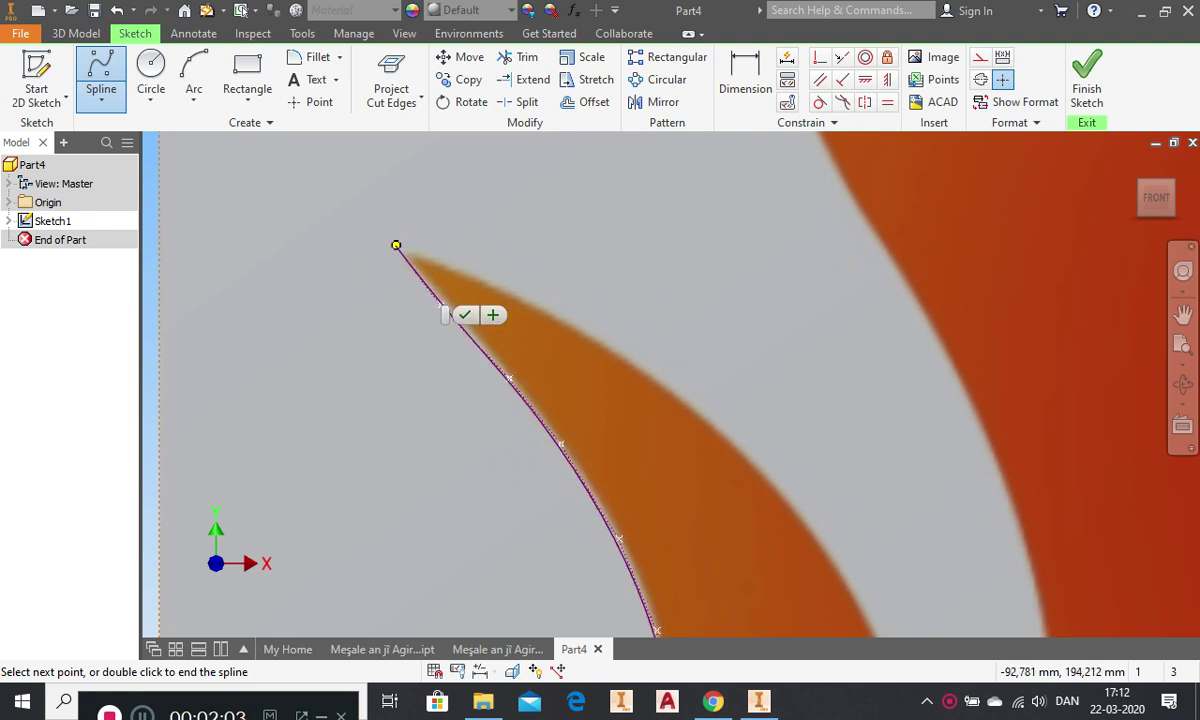
pyautogui.click(383, 250)
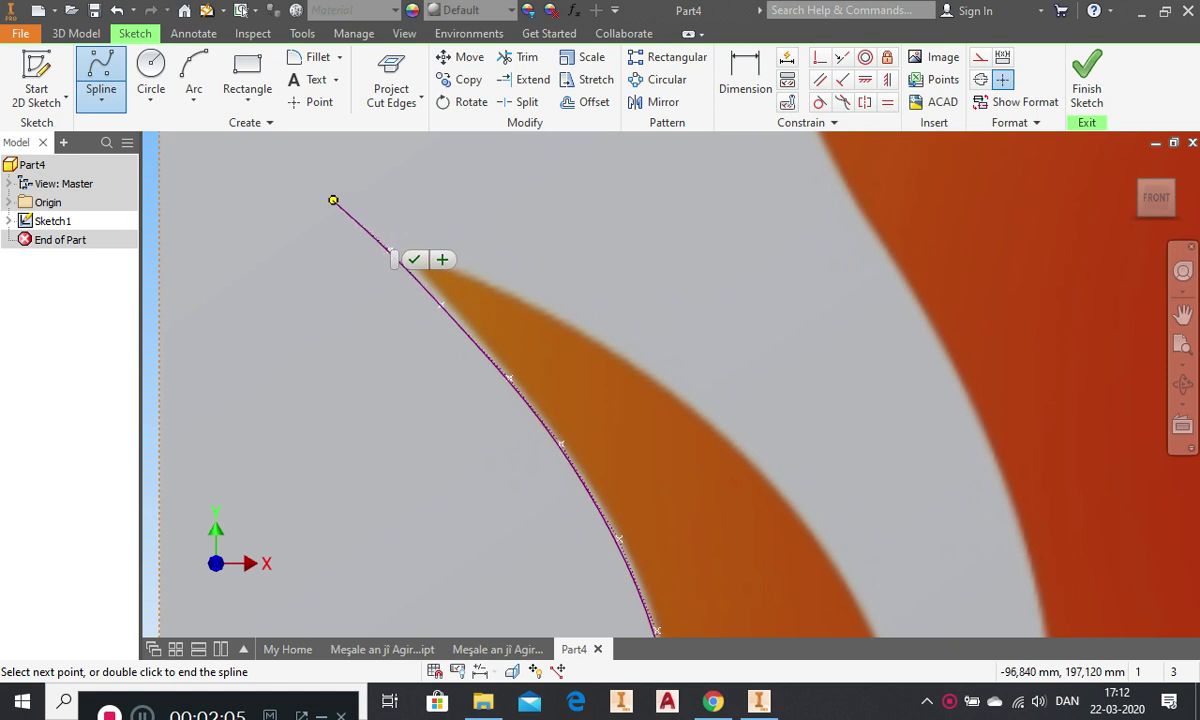
pyautogui.click(333, 200)
pyautogui.click(309, 167)
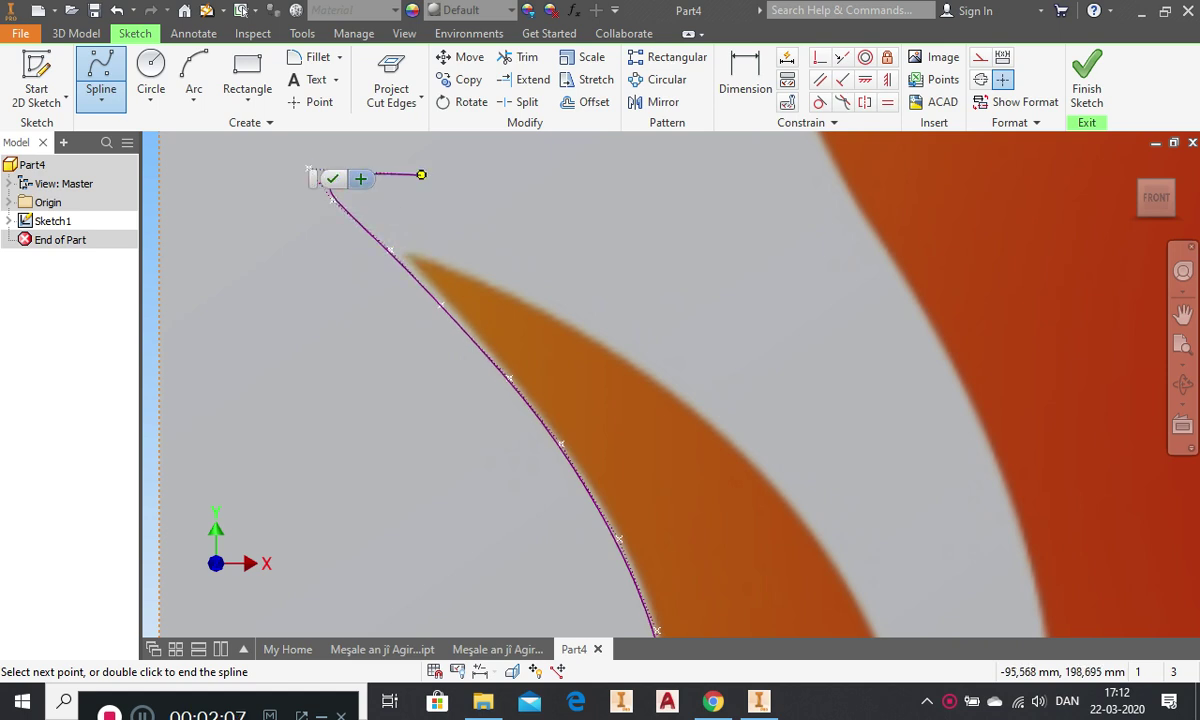
# - Turn the spline back around the leftmost tongue's tip and follow its upper edge downward
pyautogui.click(405, 213)
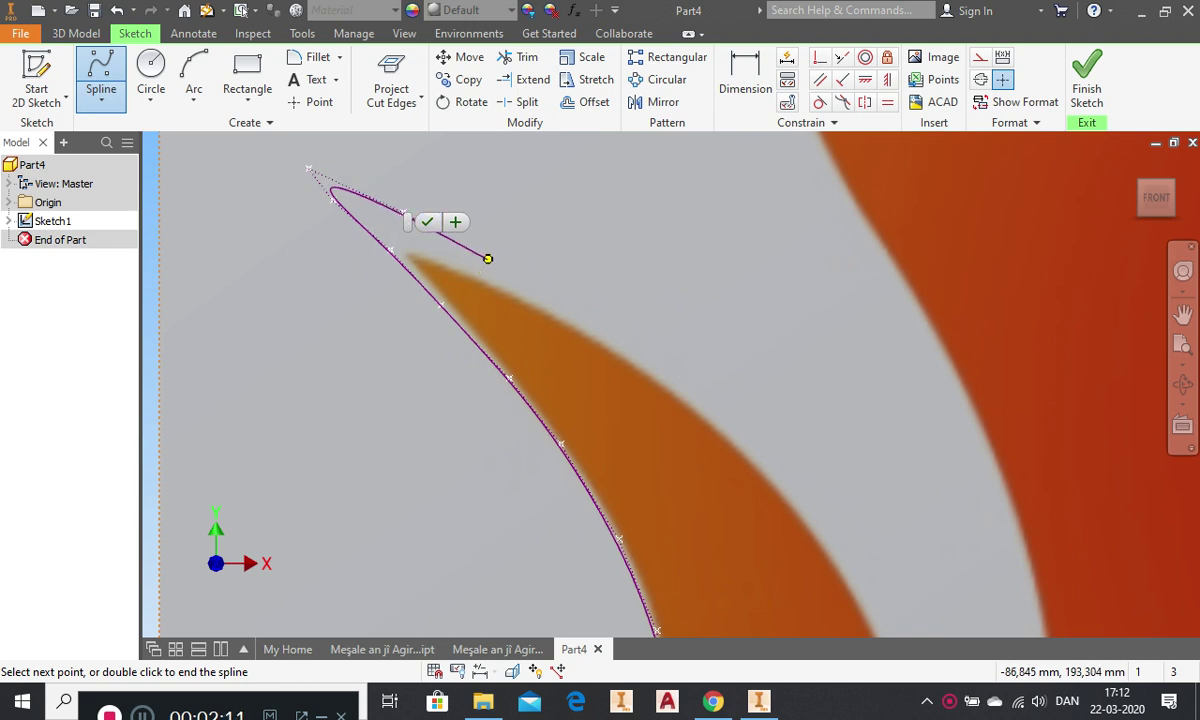
pyautogui.click(488, 260)
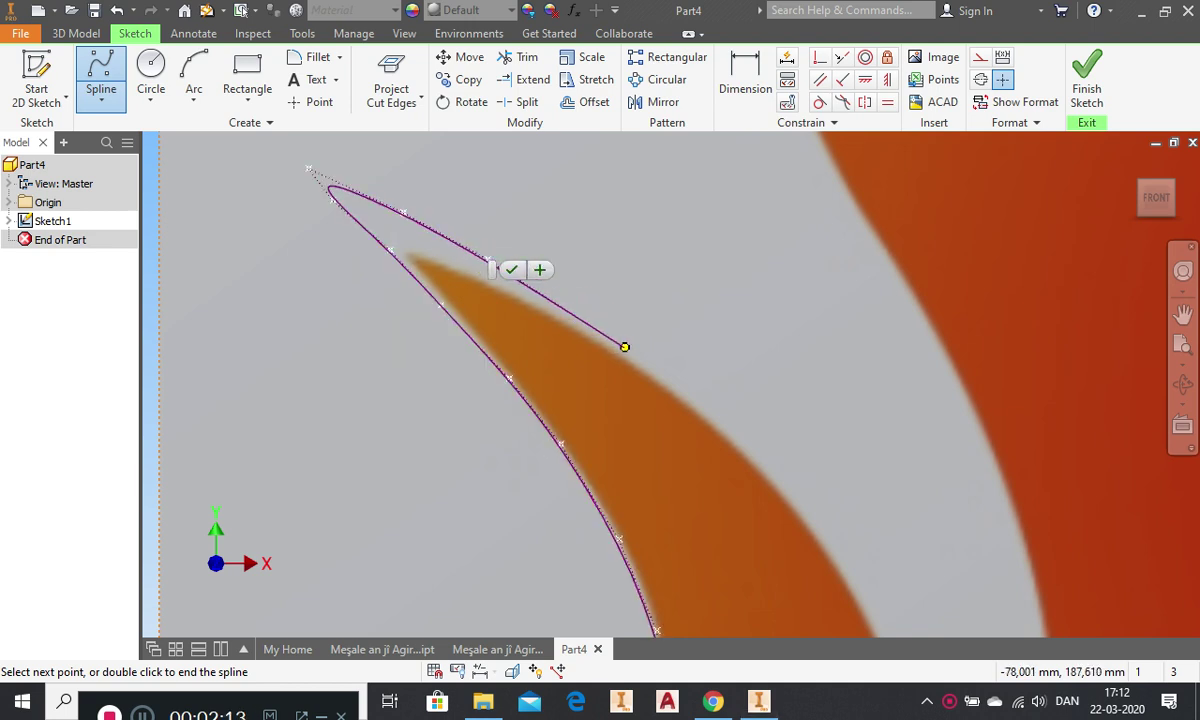
pyautogui.click(625, 347)
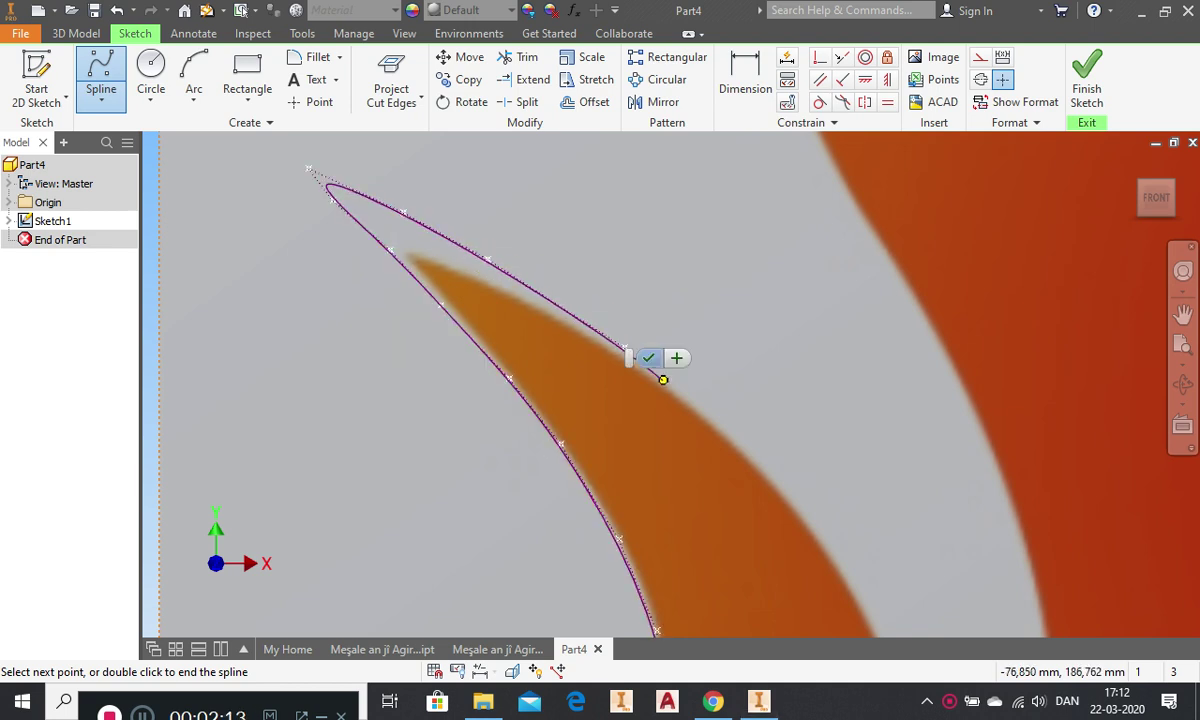
pyautogui.click(727, 429)
pyautogui.click(812, 530)
pyautogui.scroll(-5, 550, 300)
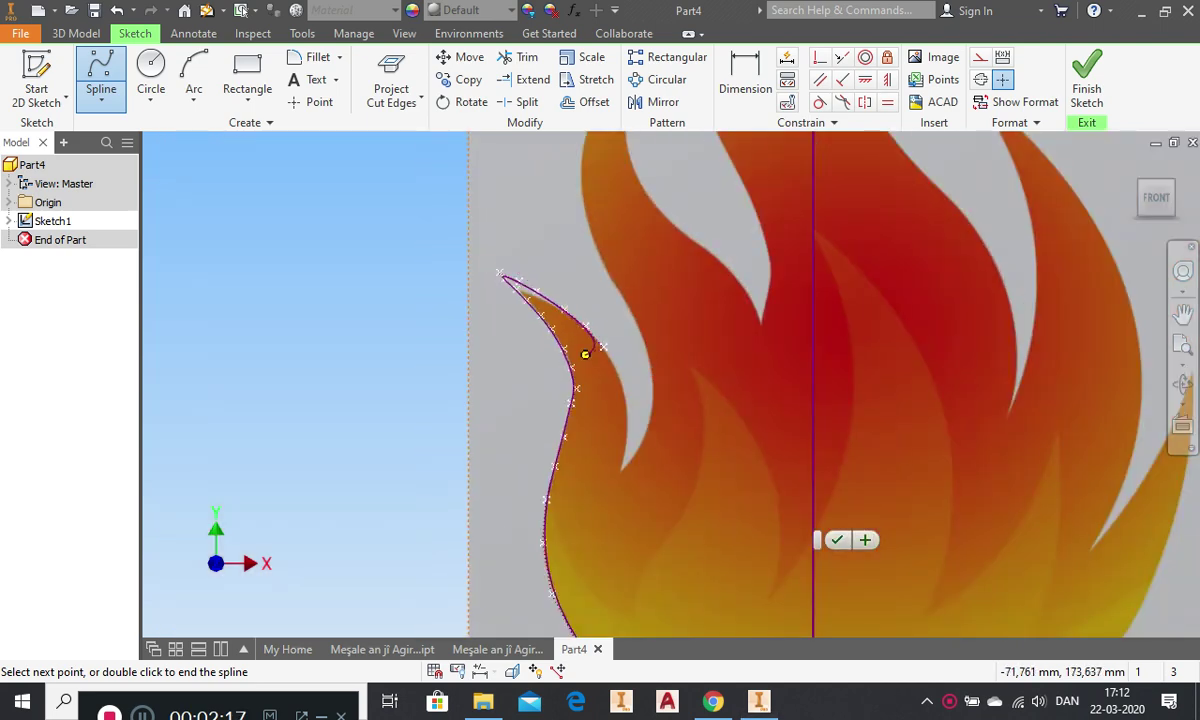
# - Continue the spline down the leftmost tongue's inner edge toward the notch beside the second tongue
pyautogui.scroll(4, 550, 323)
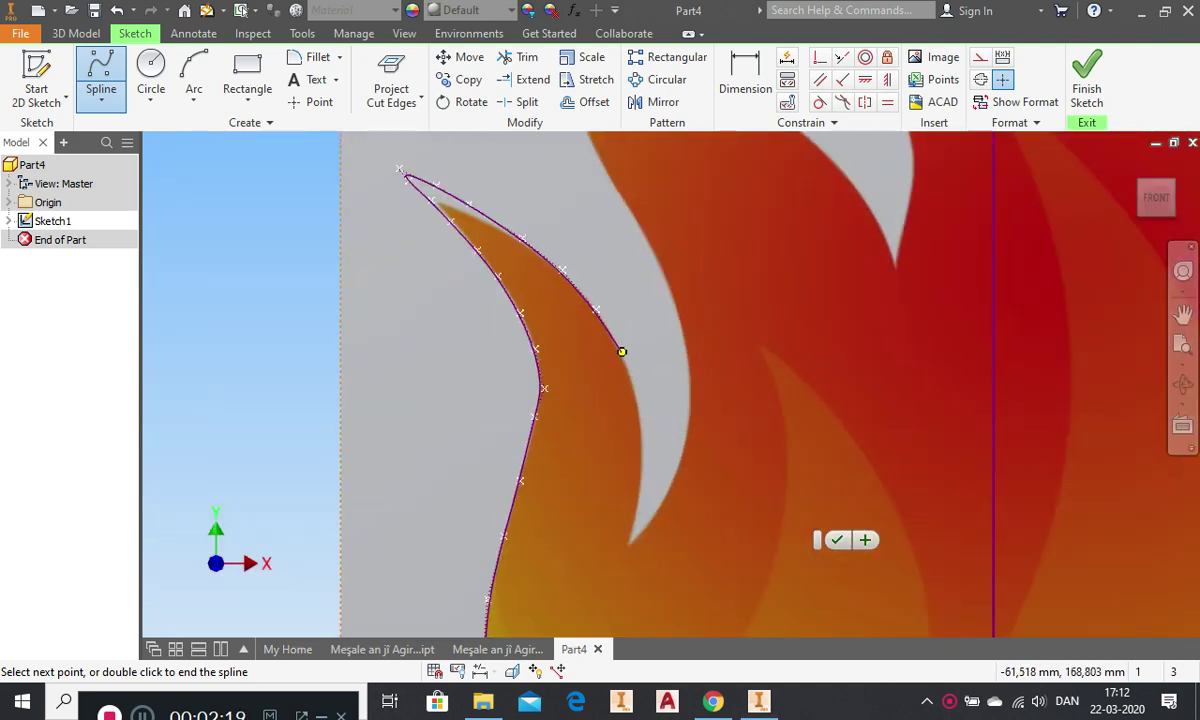
pyautogui.click(621, 351)
pyautogui.click(641, 417)
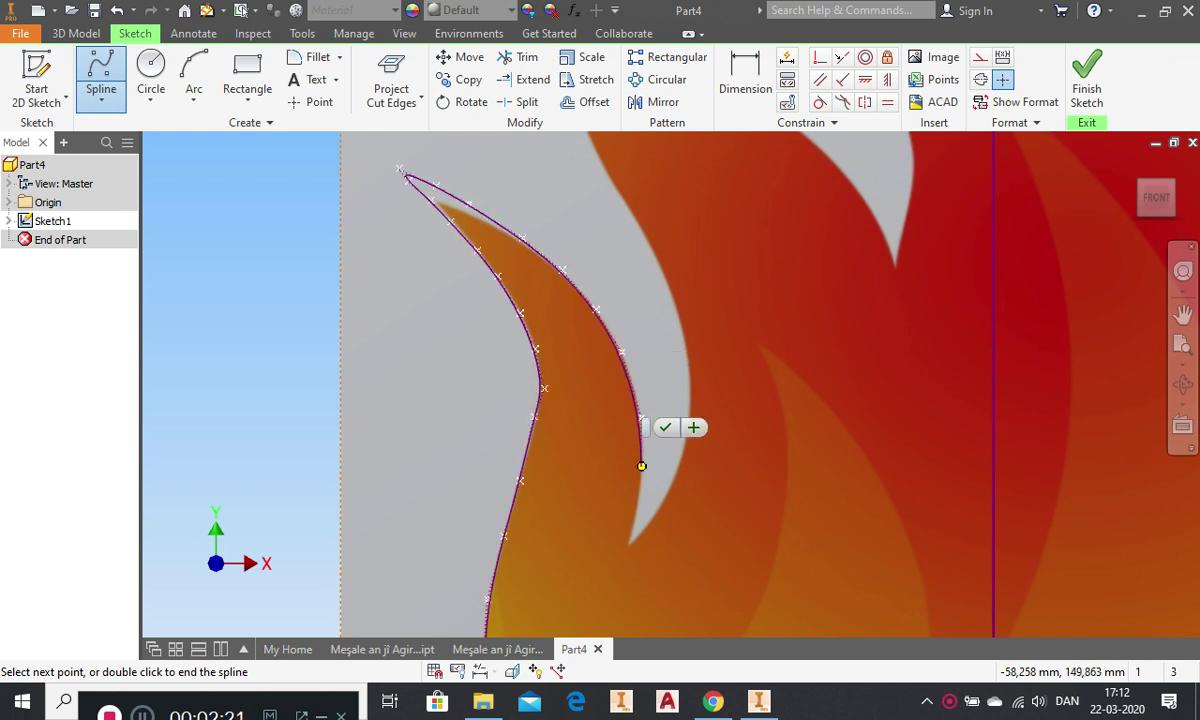
pyautogui.click(641, 466)
pyautogui.scroll(-5, 635, 517)
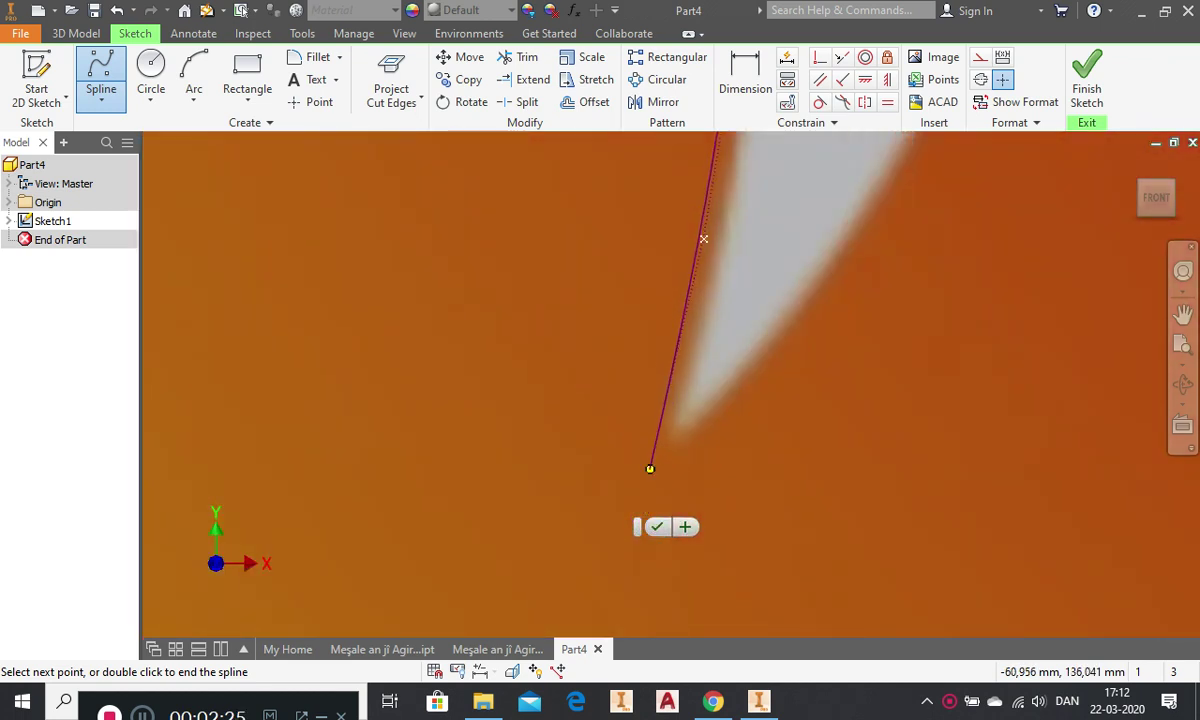
# - Turn the spline around the bottom point of the first notch and start it up the notch's right edge
pyautogui.click(620, 517)
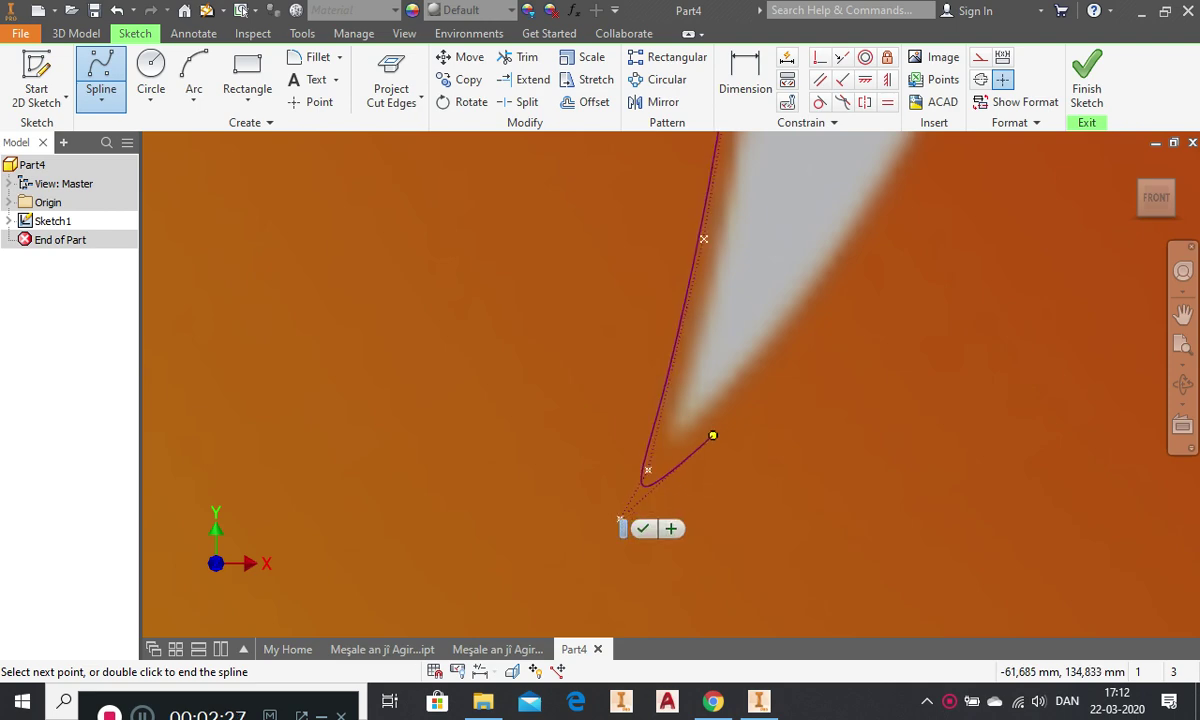
pyautogui.click(716, 411)
pyautogui.click(843, 255)
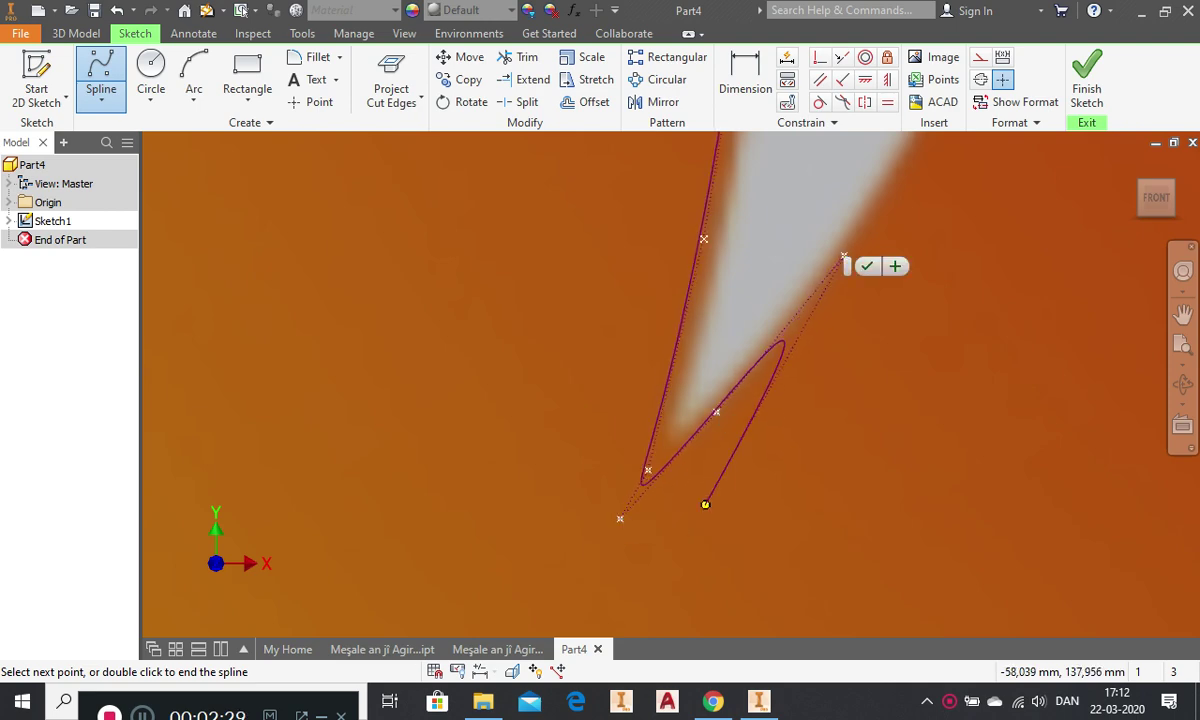
pyautogui.scroll(3, 714, 457)
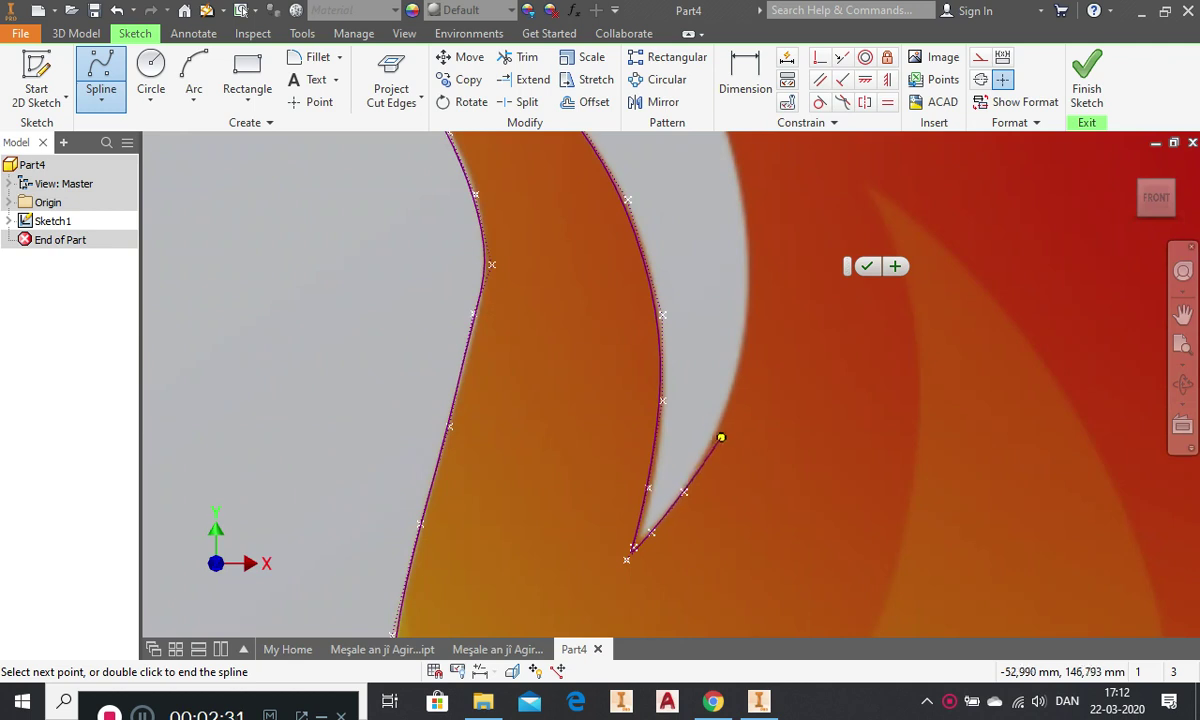
# - Extend the spline up the right edge of the first notch along the lower side of the second tongue
pyautogui.click(716, 439)
pyautogui.click(740, 355)
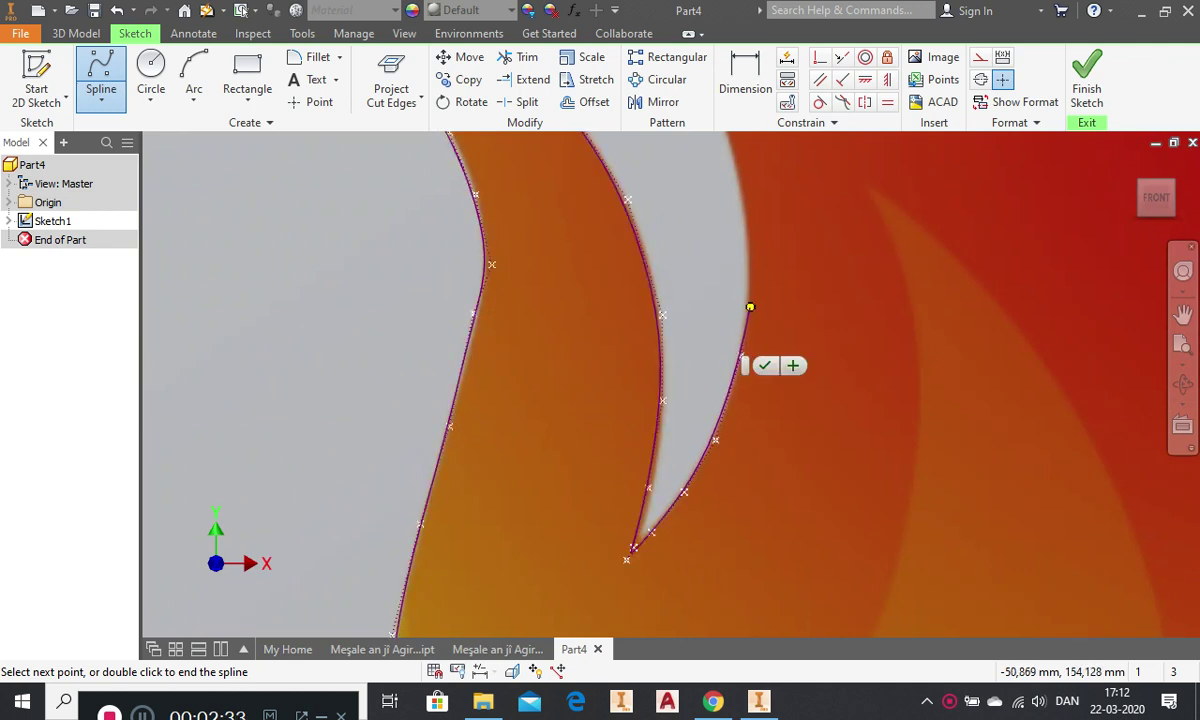
pyautogui.click(751, 222)
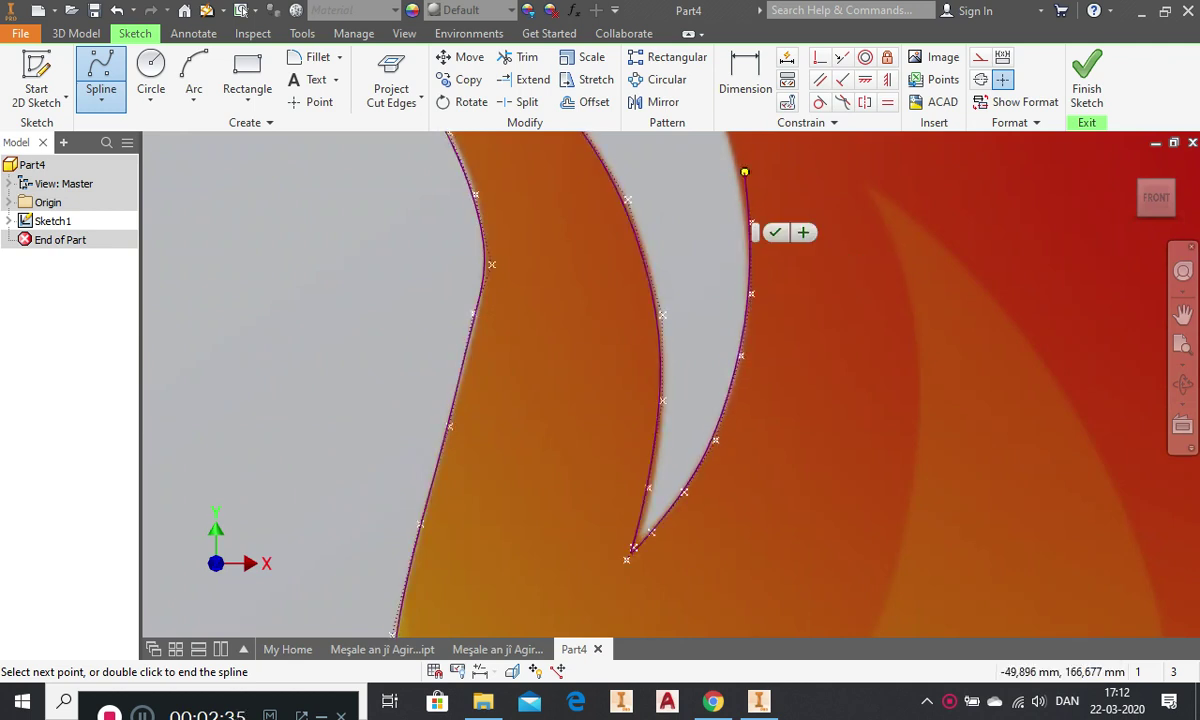
pyautogui.click(738, 158)
pyautogui.scroll(-2, 730, 565)
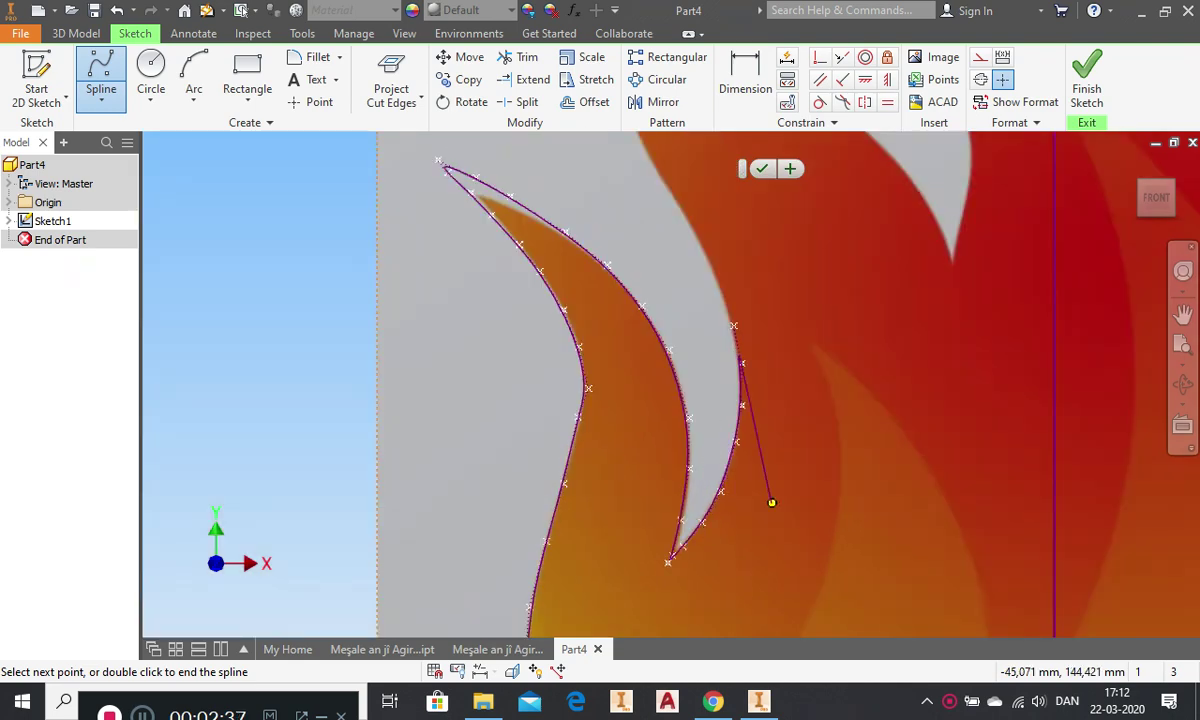
# - Continue the spline up the second tongue's outer edge, opposite the upper part of the leftmost tongue
pyautogui.scroll(-2, 772, 501)
pyautogui.scroll(3, 748, 378)
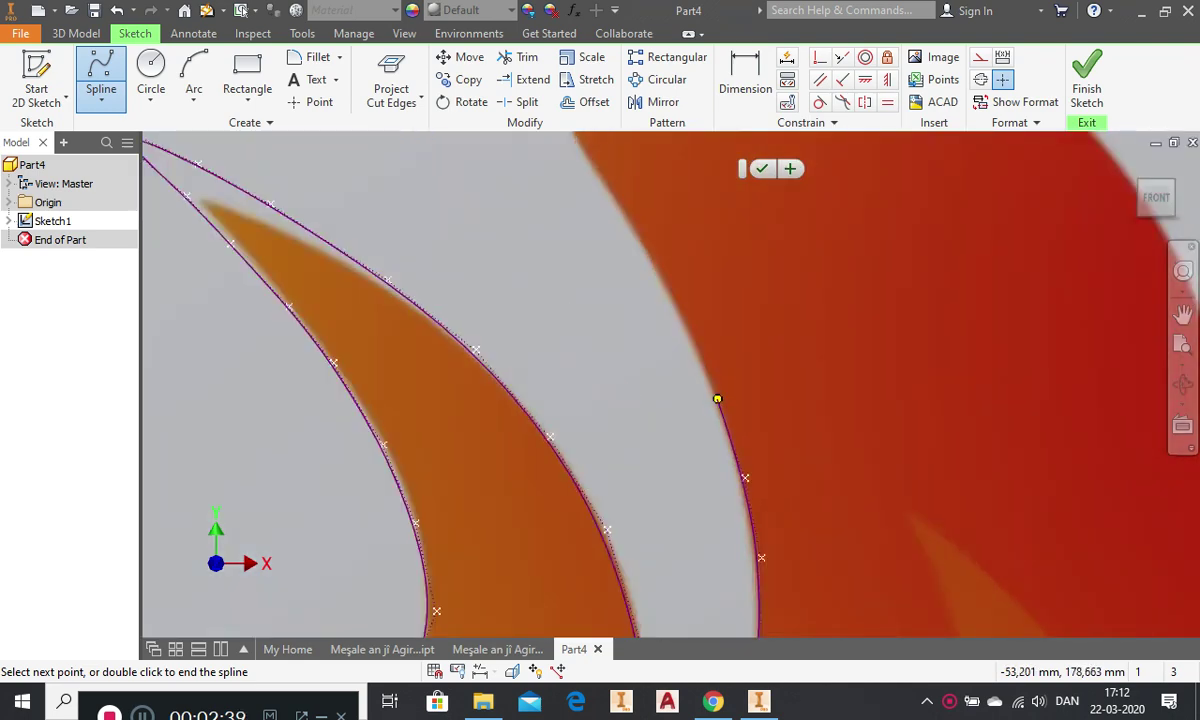
pyautogui.click(717, 399)
pyautogui.click(692, 334)
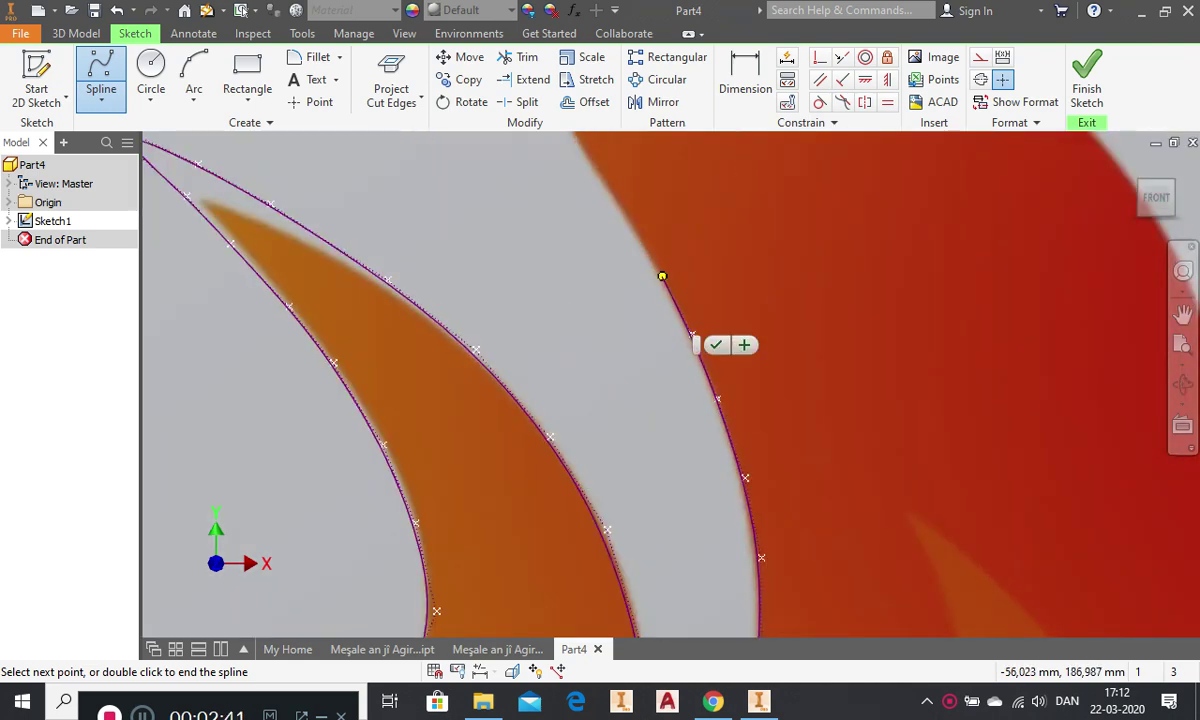
pyautogui.click(657, 275)
pyautogui.click(608, 189)
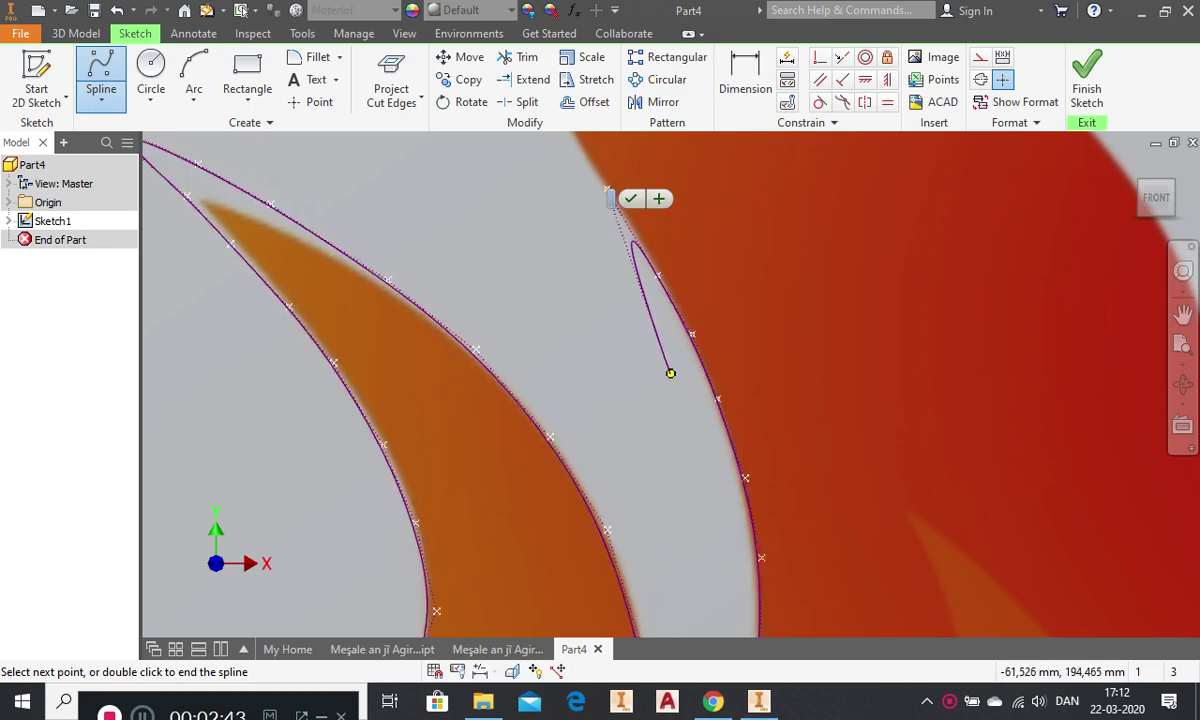
# - Extend the spline up the second tongue's outer edge above the leftmost tongue's tip, to where the edge becomes nearly vertical
pyautogui.scroll(3, 703, 533)
pyautogui.scroll(-4, 672, 336)
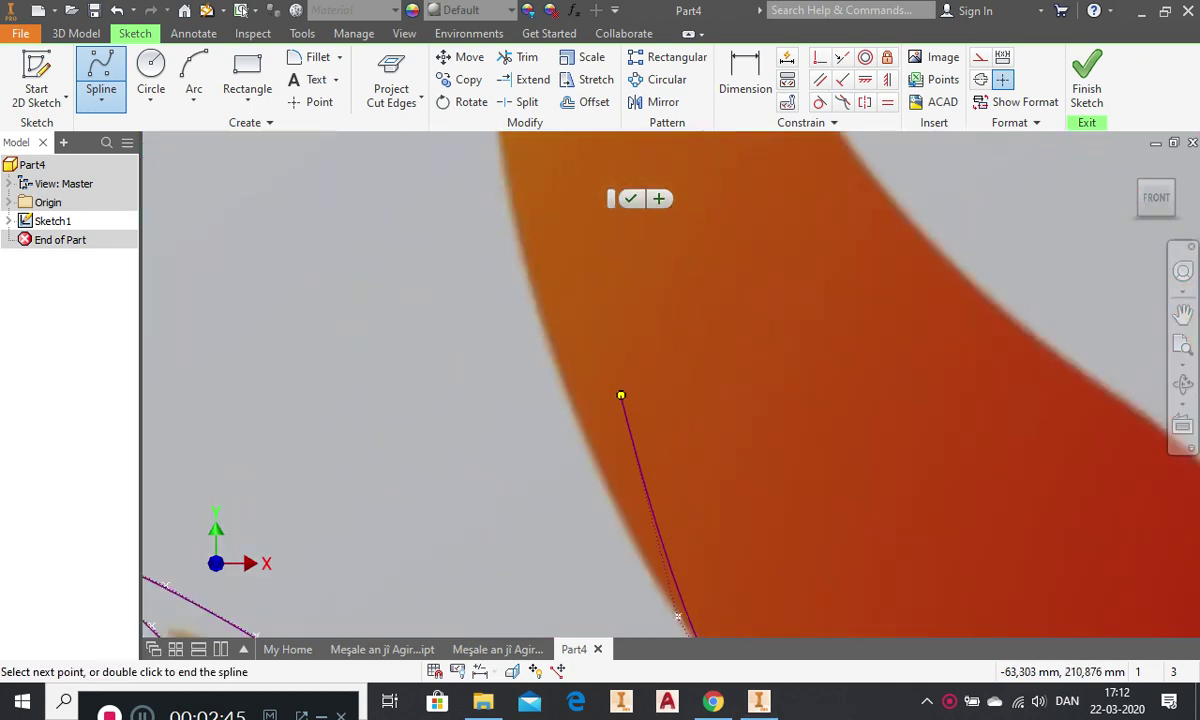
pyautogui.click(592, 457)
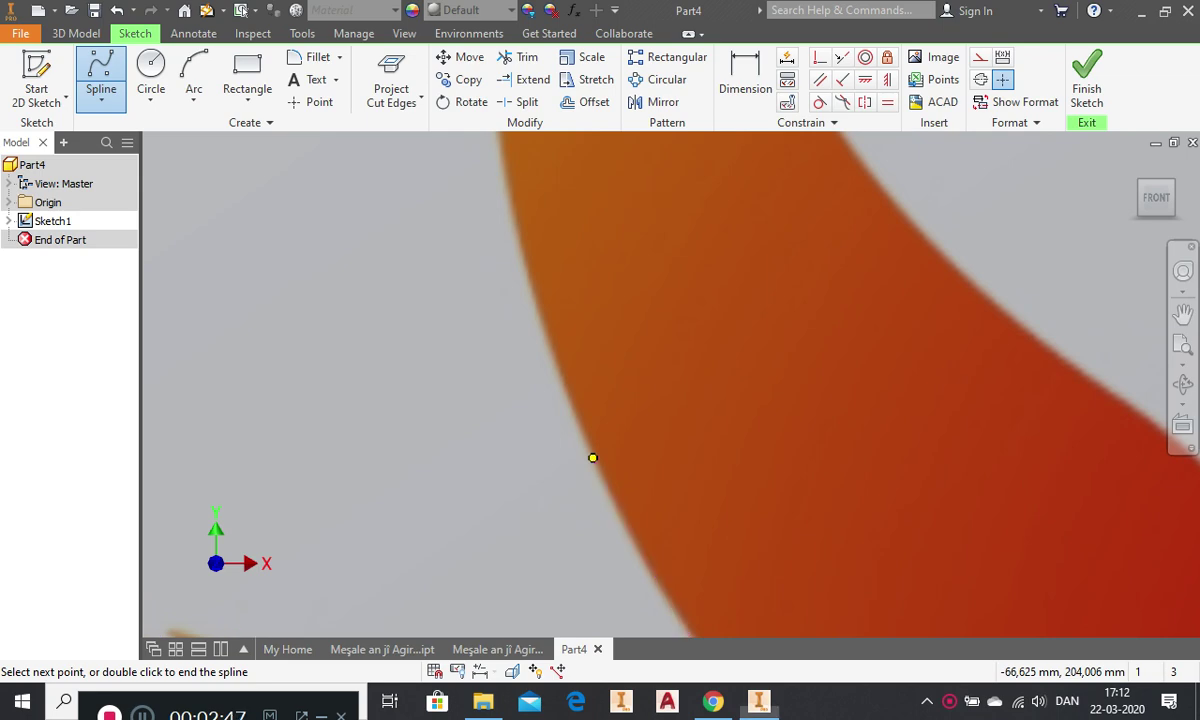
pyautogui.click(536, 290)
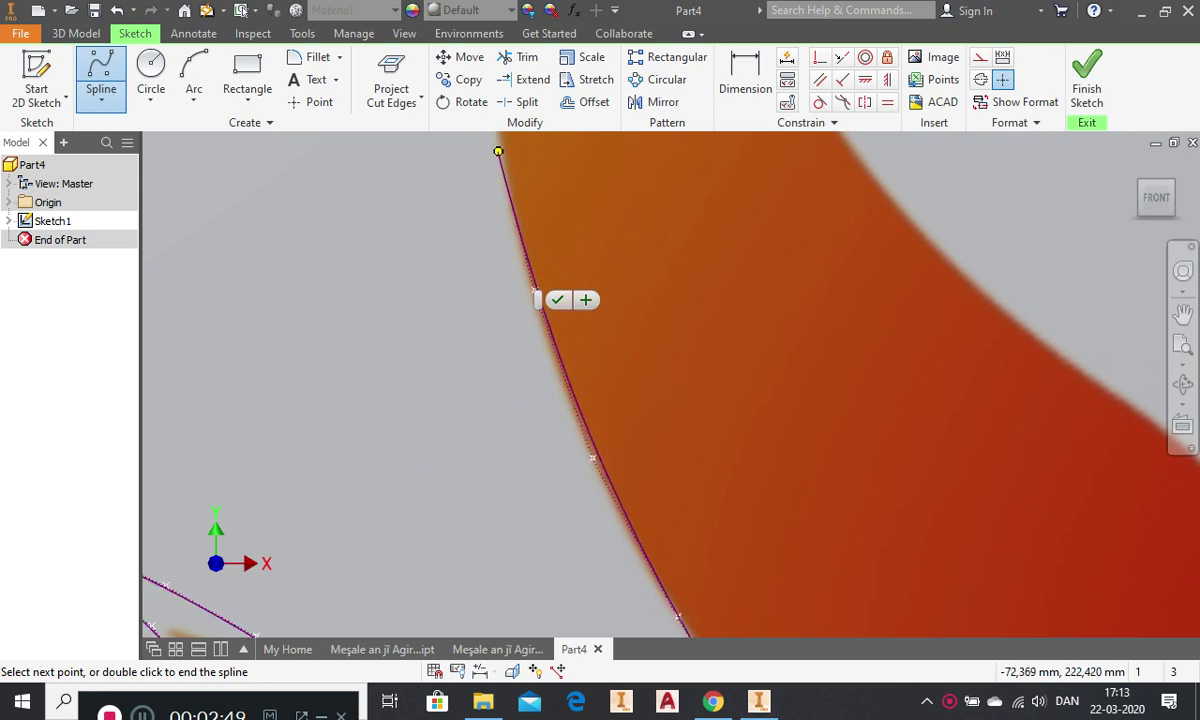
pyautogui.click(498, 152)
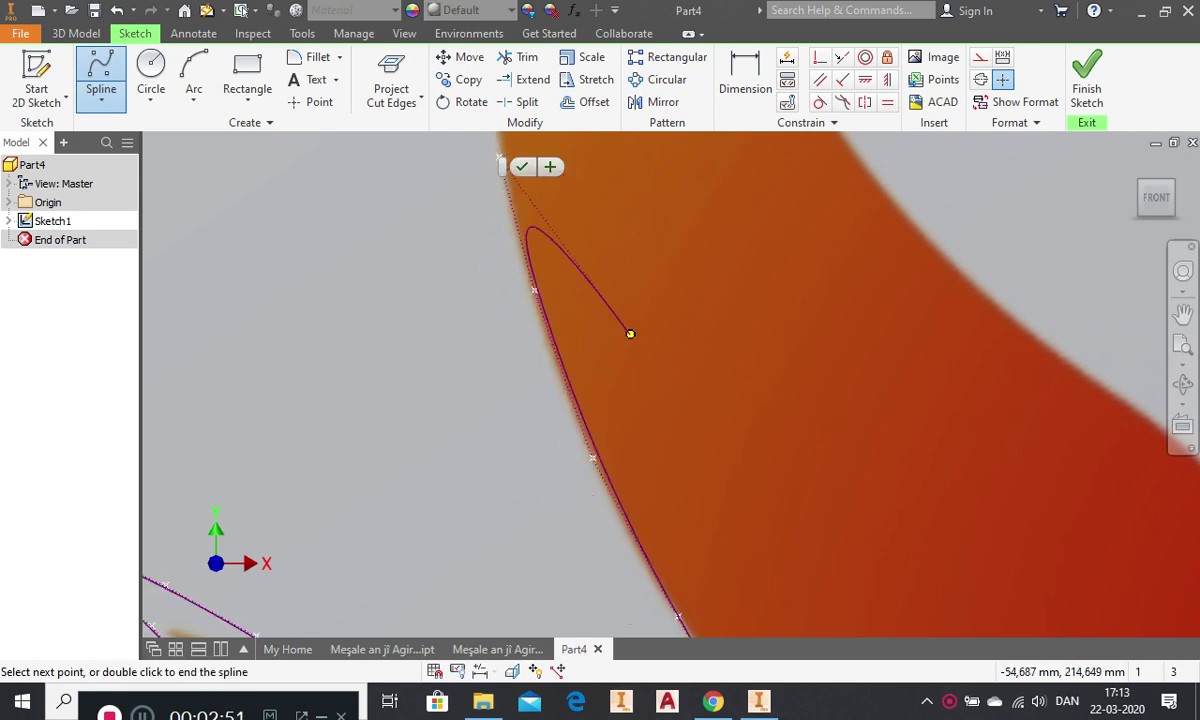
# - Trace the spline around the second tongue's outward bulge and along its outer edge to just below the tip
pyautogui.scroll(4, 630, 333)
pyautogui.scroll(-3, 580, 375)
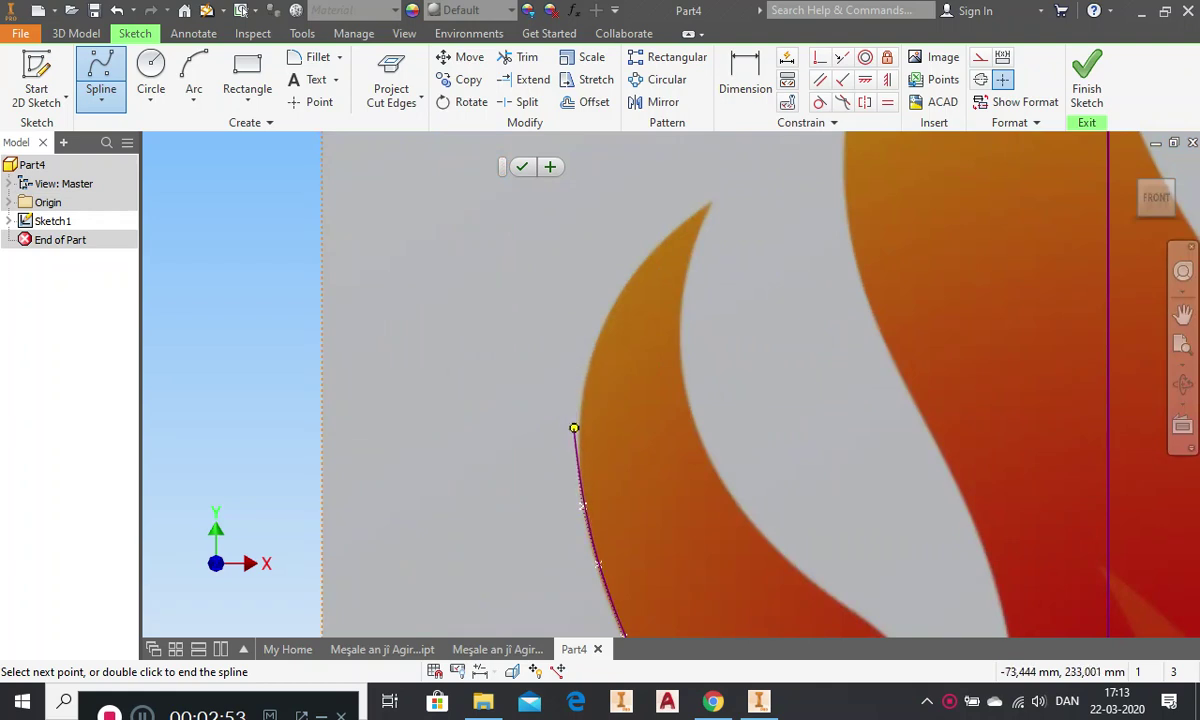
pyautogui.click(583, 418)
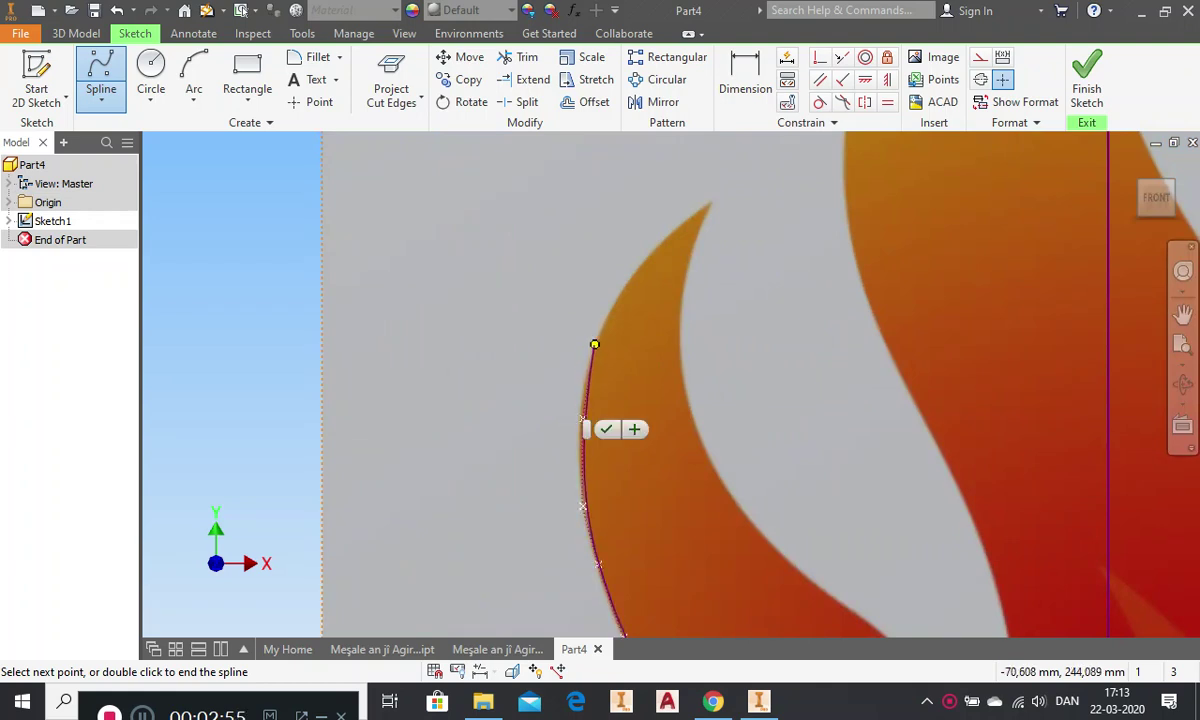
pyautogui.click(595, 340)
pyautogui.click(627, 279)
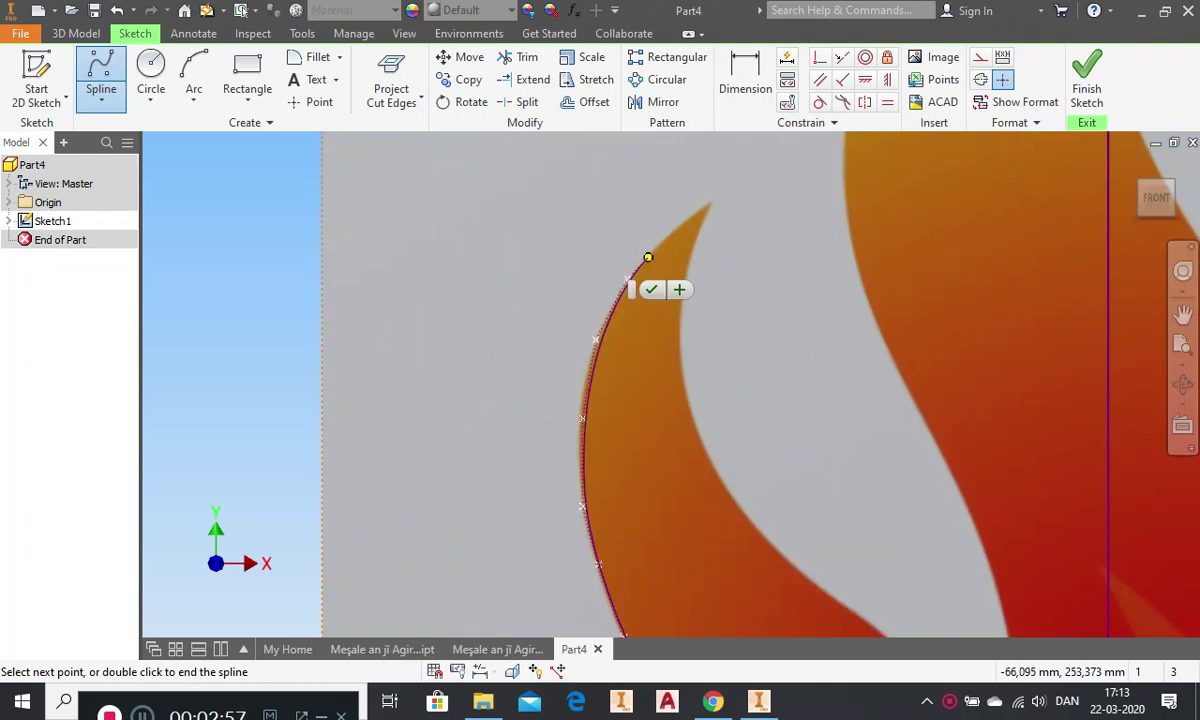
pyautogui.click(669, 232)
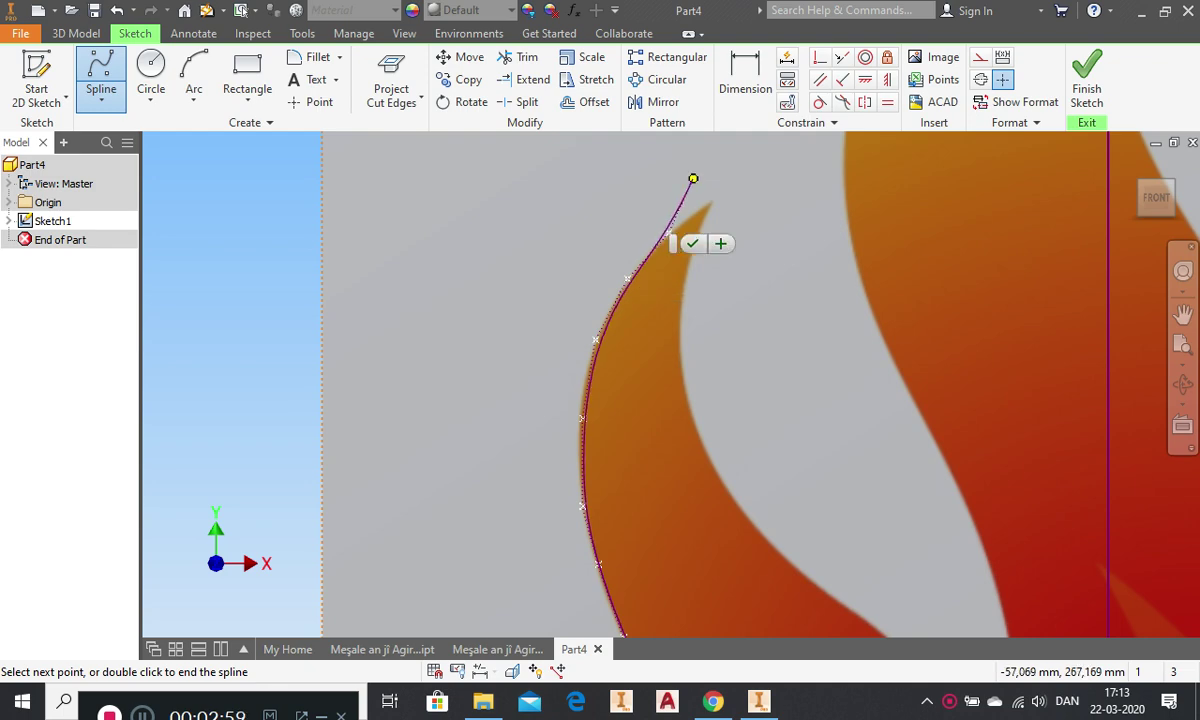
# - Extend the spline upward beyond the second tongue's tip to give the tongue a longer point than the clipart
pyautogui.click(693, 178)
pyautogui.scroll(2, 677, 258)
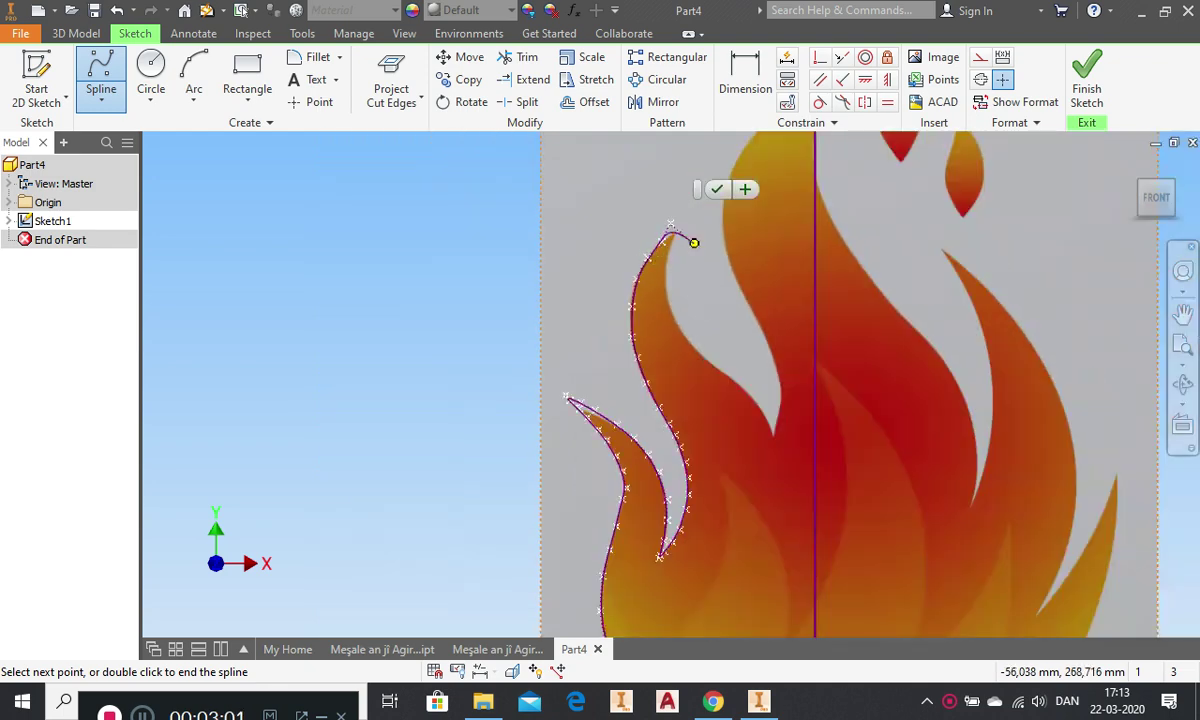
pyautogui.scroll(3, 692, 238)
pyautogui.scroll(-4, 682, 220)
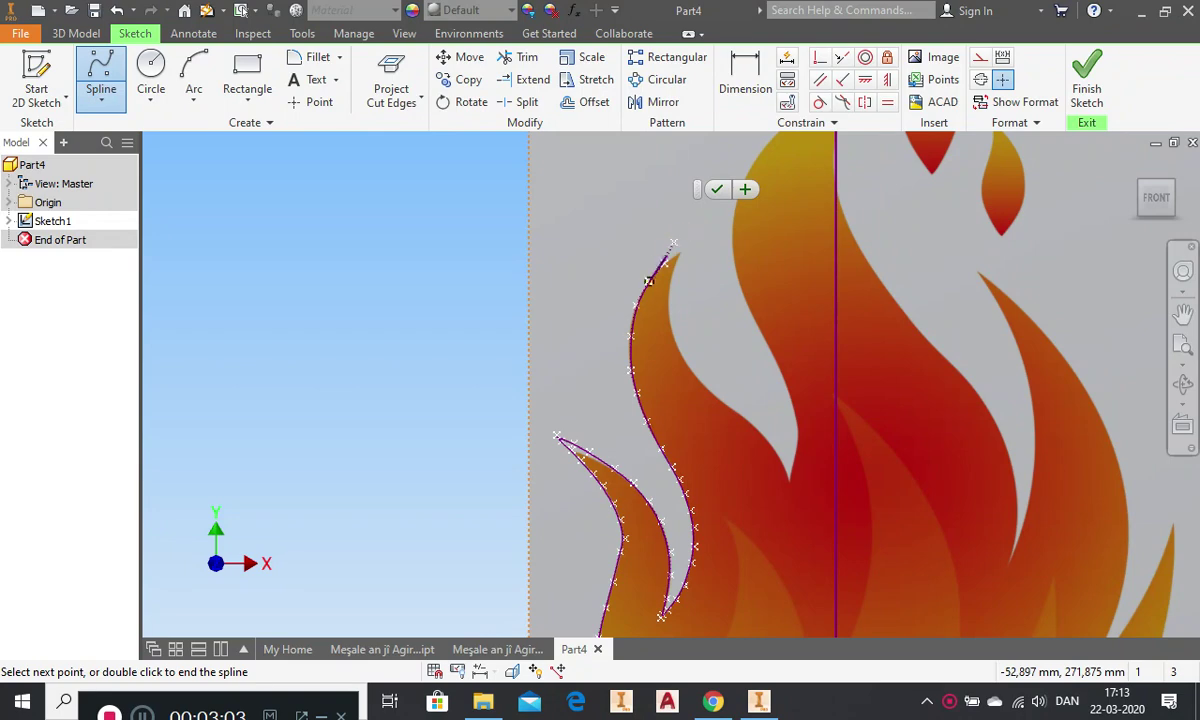
pyautogui.scroll(-3, 652, 278)
pyautogui.scroll(3, 665, 315)
pyautogui.scroll(-2, 664, 318)
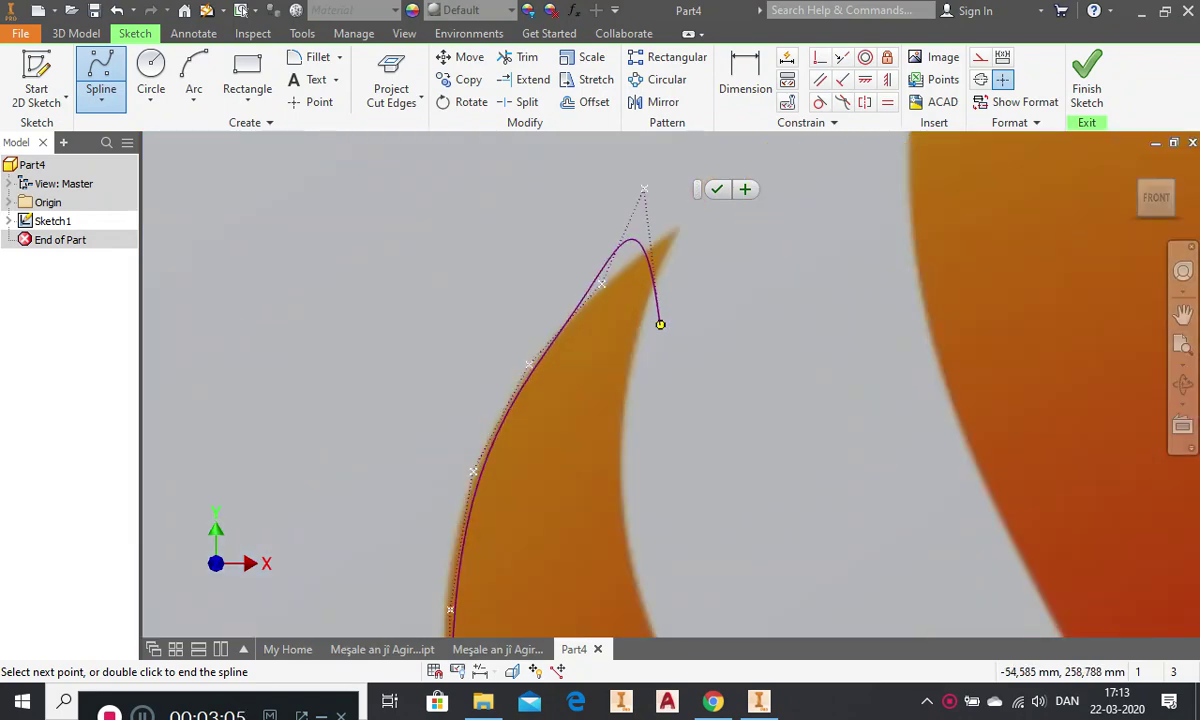
pyautogui.scroll(-3, 662, 265)
pyautogui.scroll(3, 667, 225)
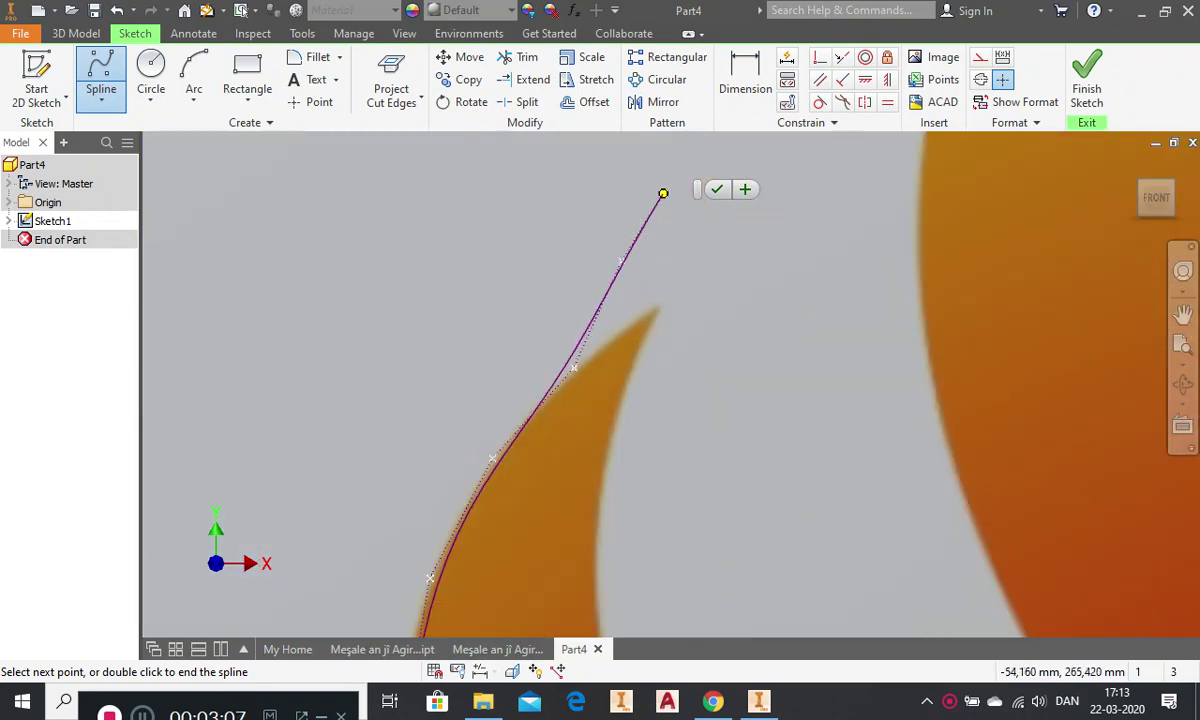
pyautogui.click(658, 157)
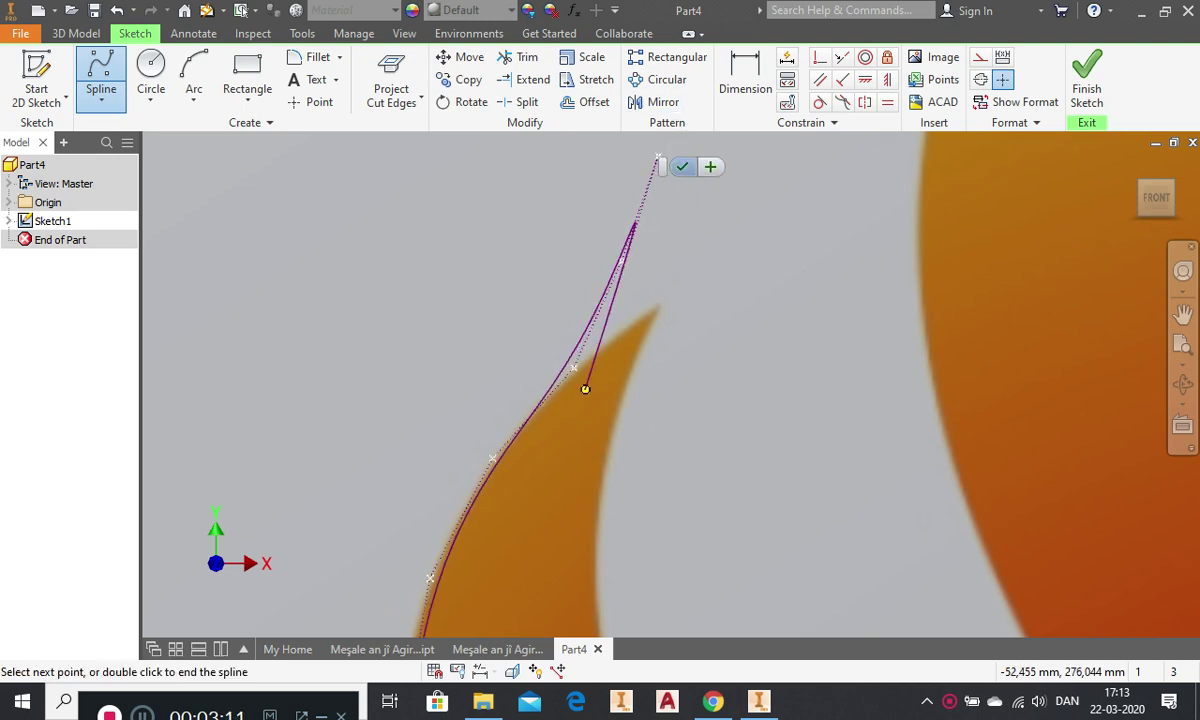
pyautogui.scroll(3, 620, 358)
pyautogui.scroll(-3, 623, 356)
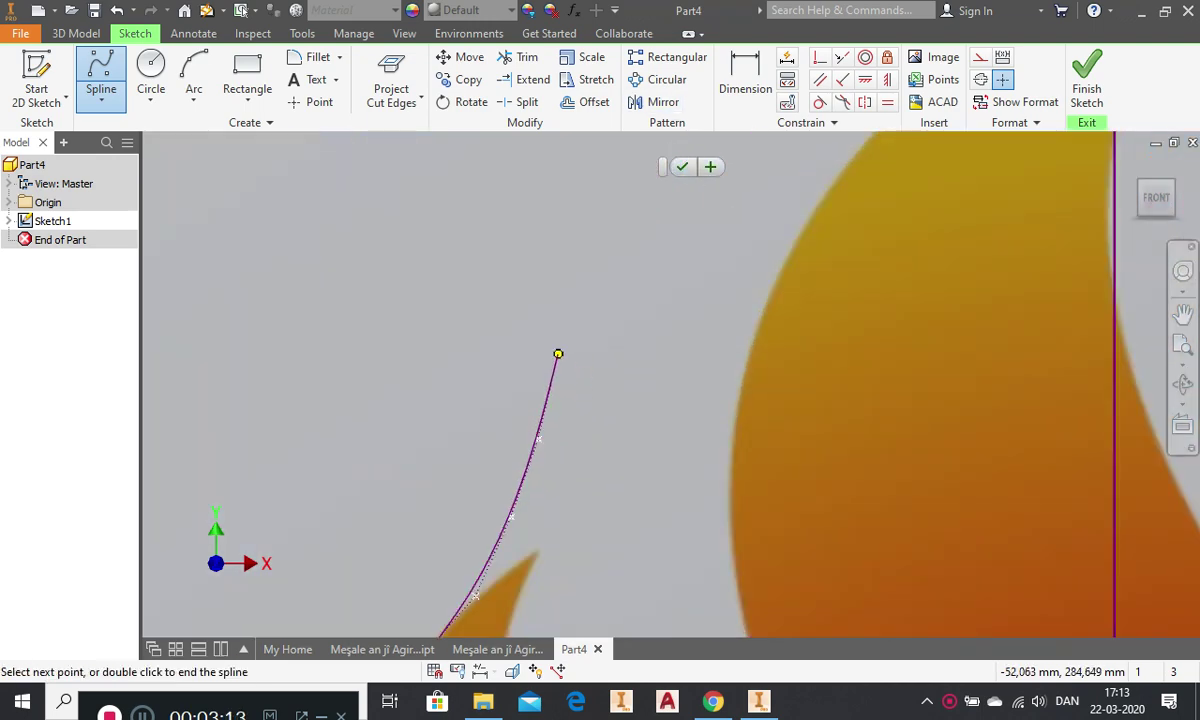
pyautogui.click(552, 356)
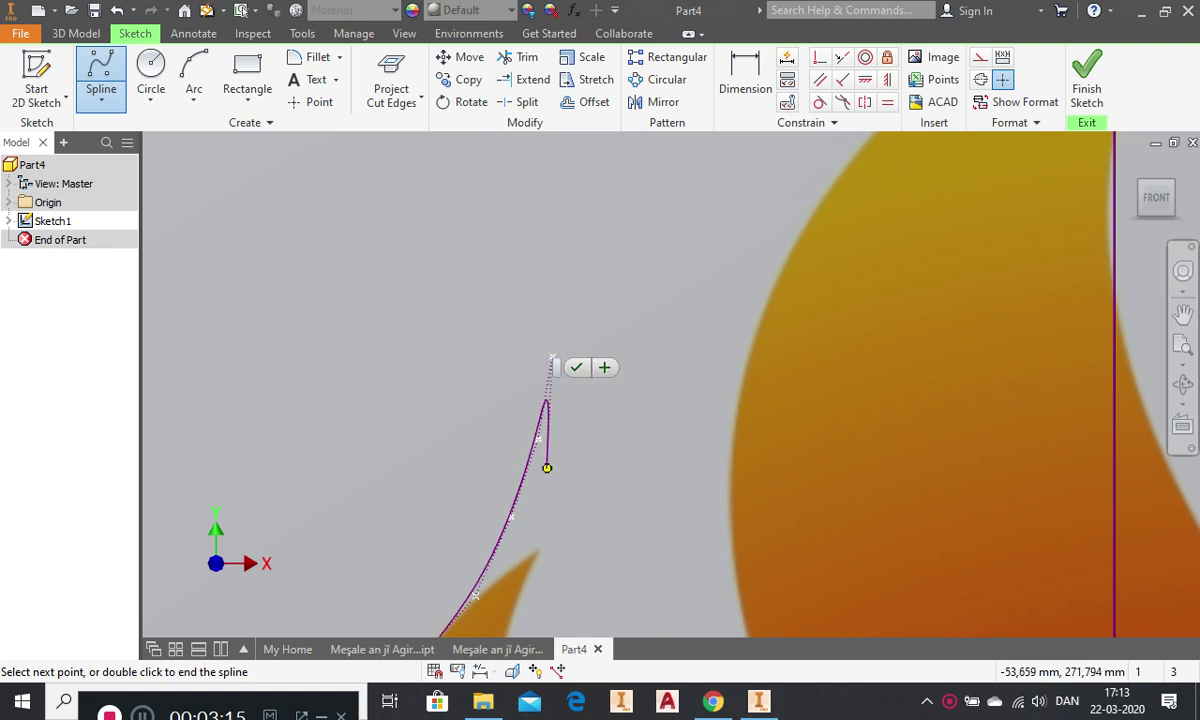
# - Turn the spline back down from the elongated point and follow the upper part of the second tongue's inner edge
pyautogui.click(552, 479)
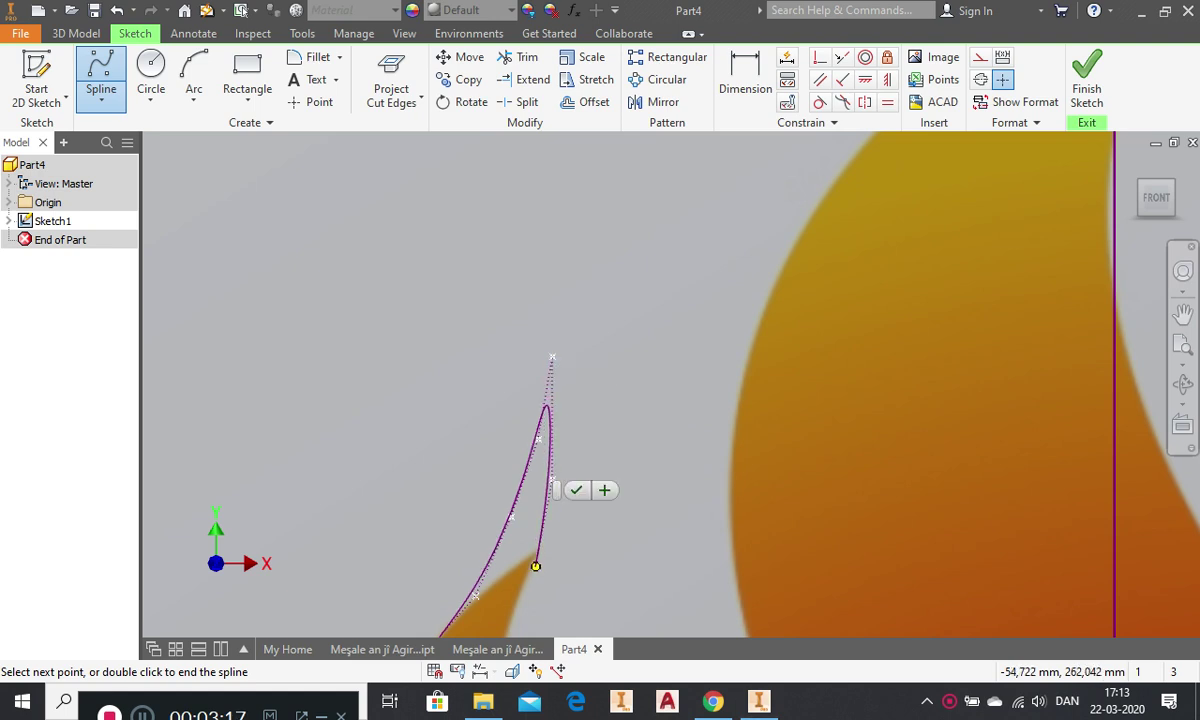
pyautogui.scroll(3, 541, 460)
pyautogui.scroll(-4, 576, 359)
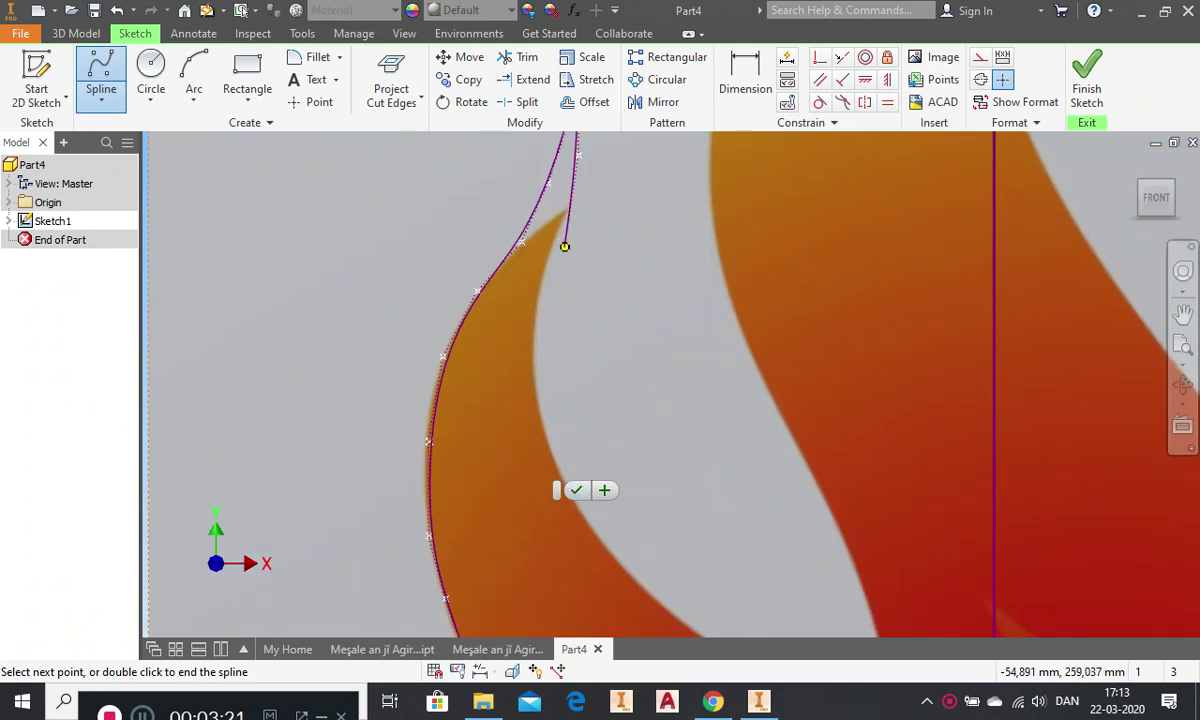
pyautogui.click(565, 246)
pyautogui.click(542, 309)
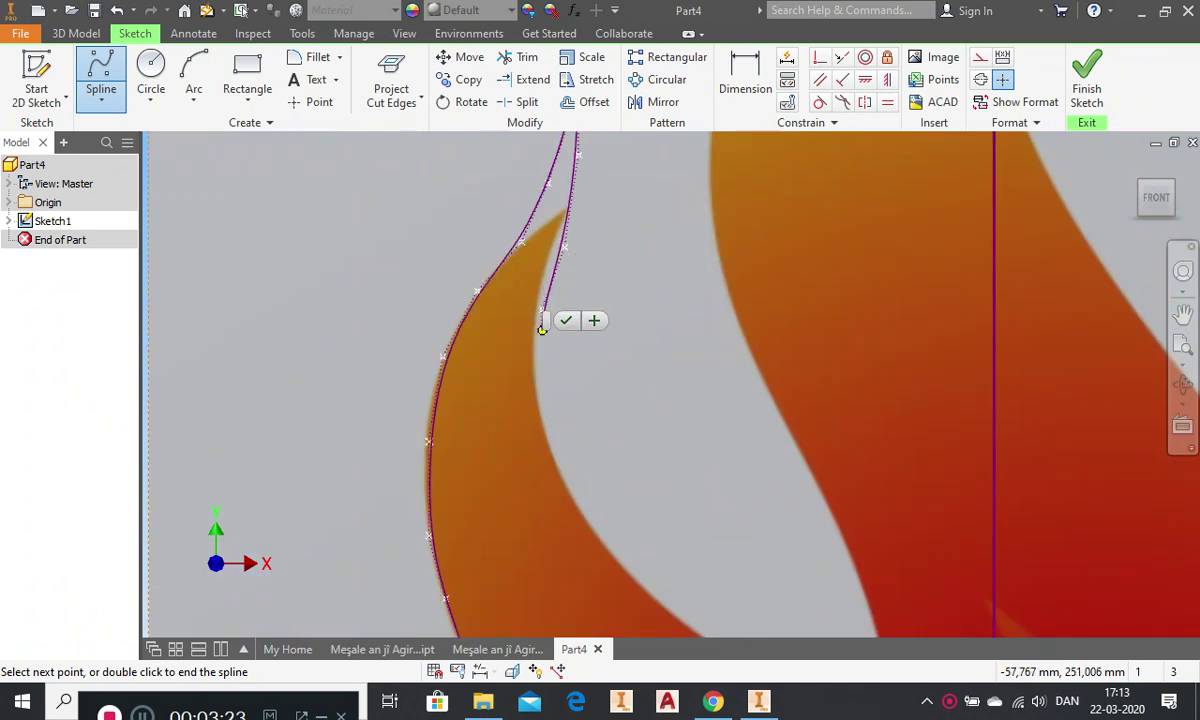
pyautogui.click(542, 361)
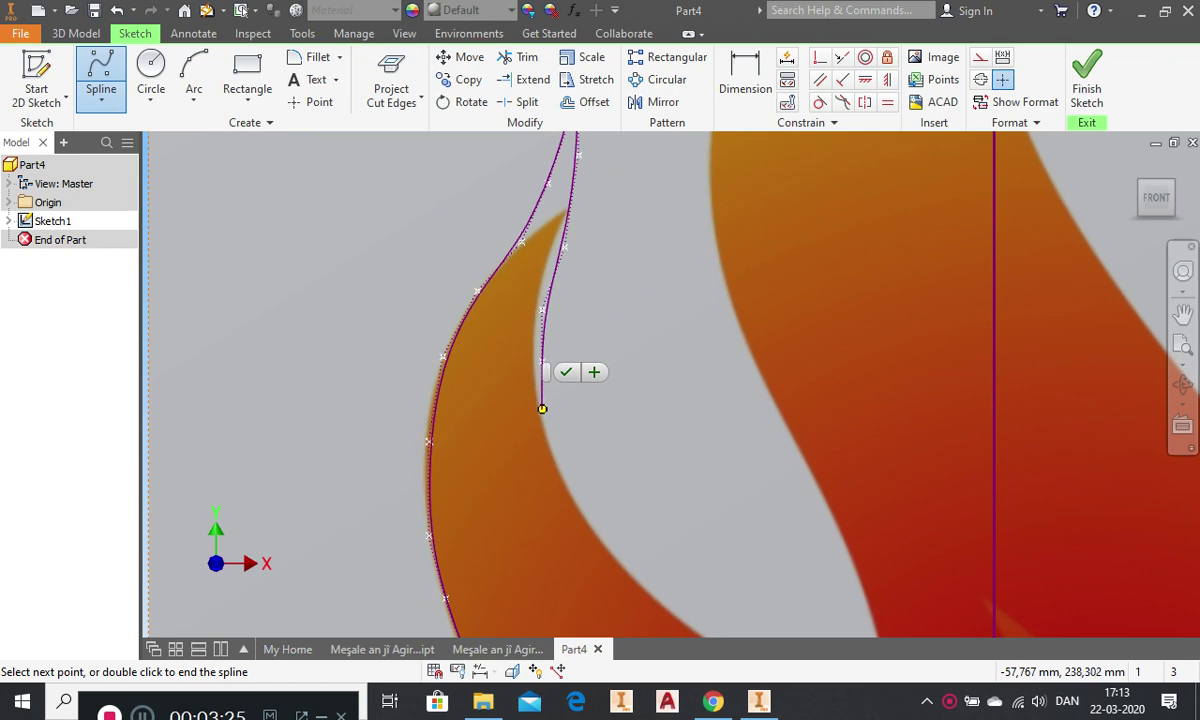
# - Continue the spline down the curved middle of the second tongue's inner edge
pyautogui.click(542, 408)
pyautogui.click(560, 467)
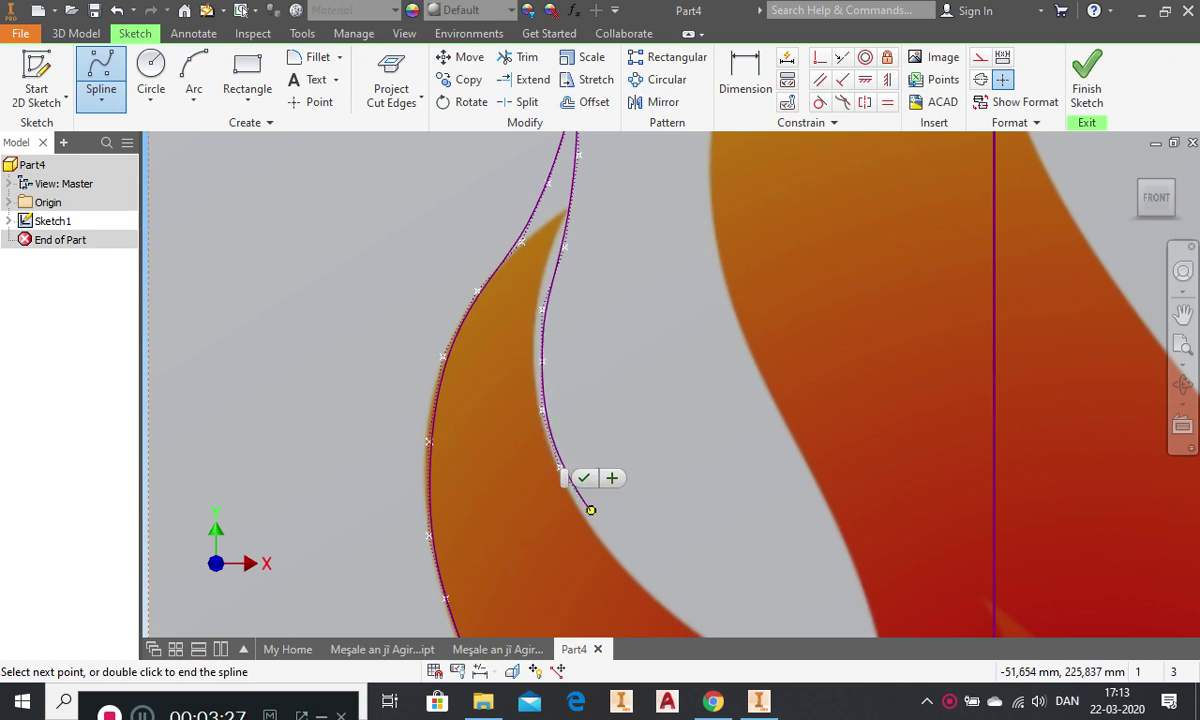
pyautogui.click(587, 519)
pyautogui.click(634, 572)
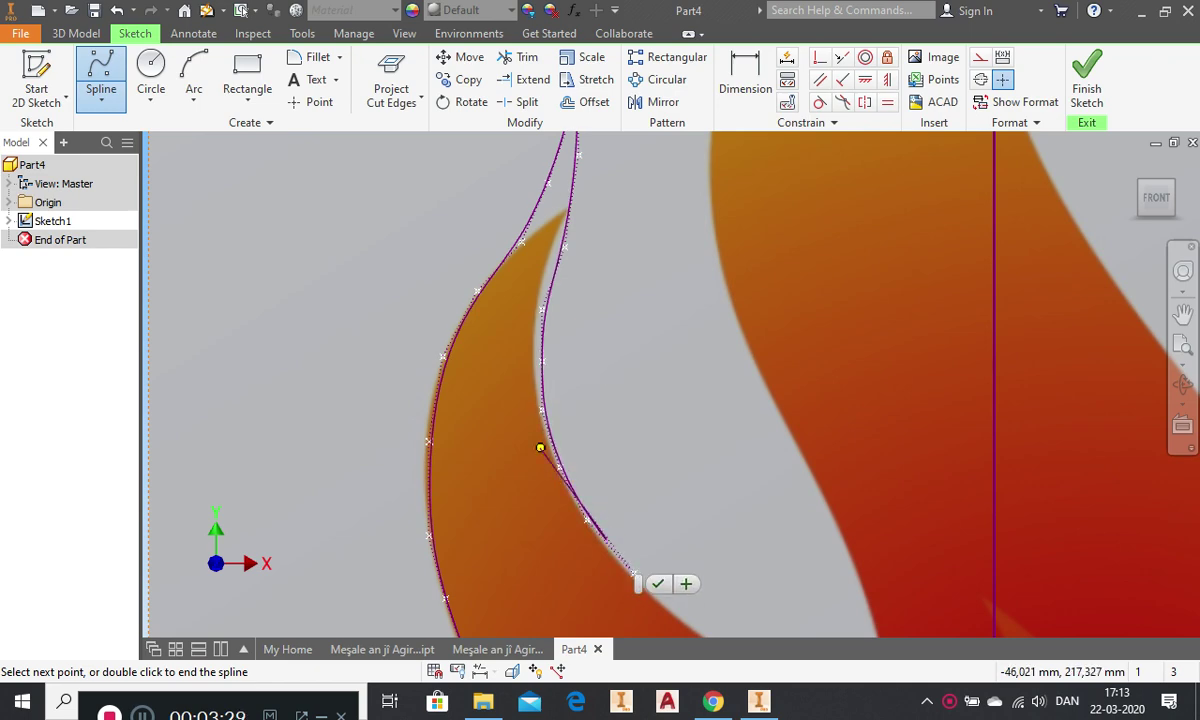
# - Trace the spline along the lower inner edge of the second tongue to just above the second notch's bottom point
pyautogui.scroll(-5, 445, 271)
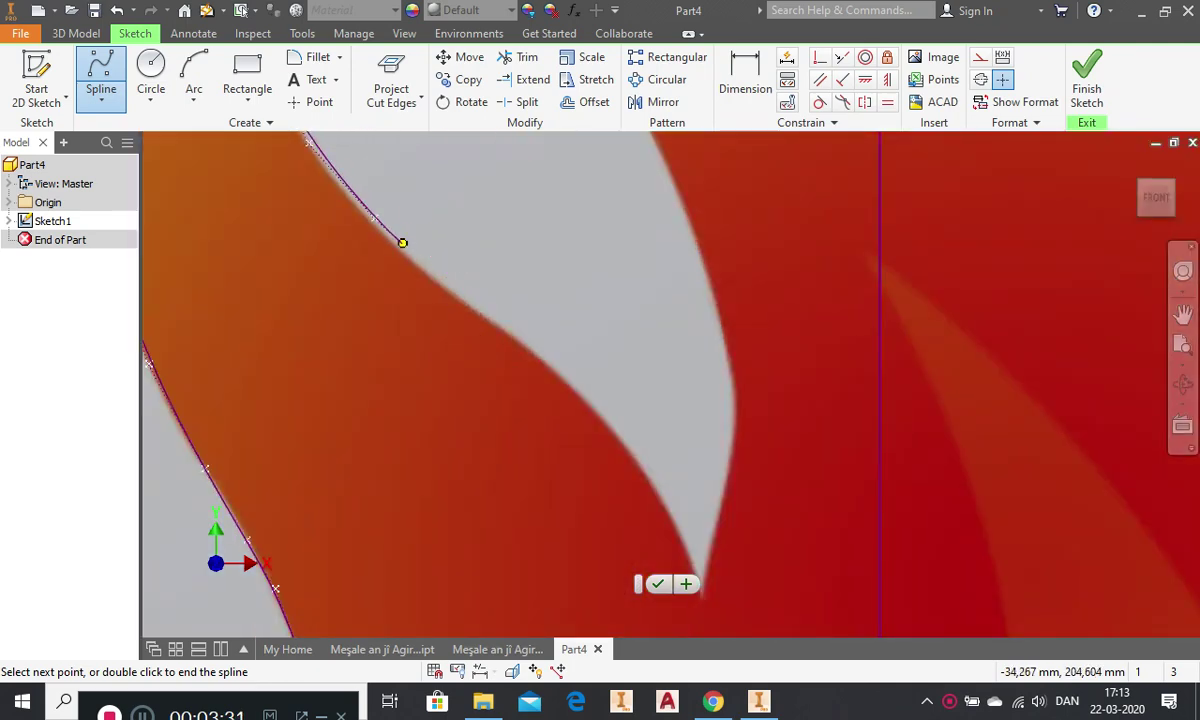
pyautogui.click(413, 262)
pyautogui.click(494, 321)
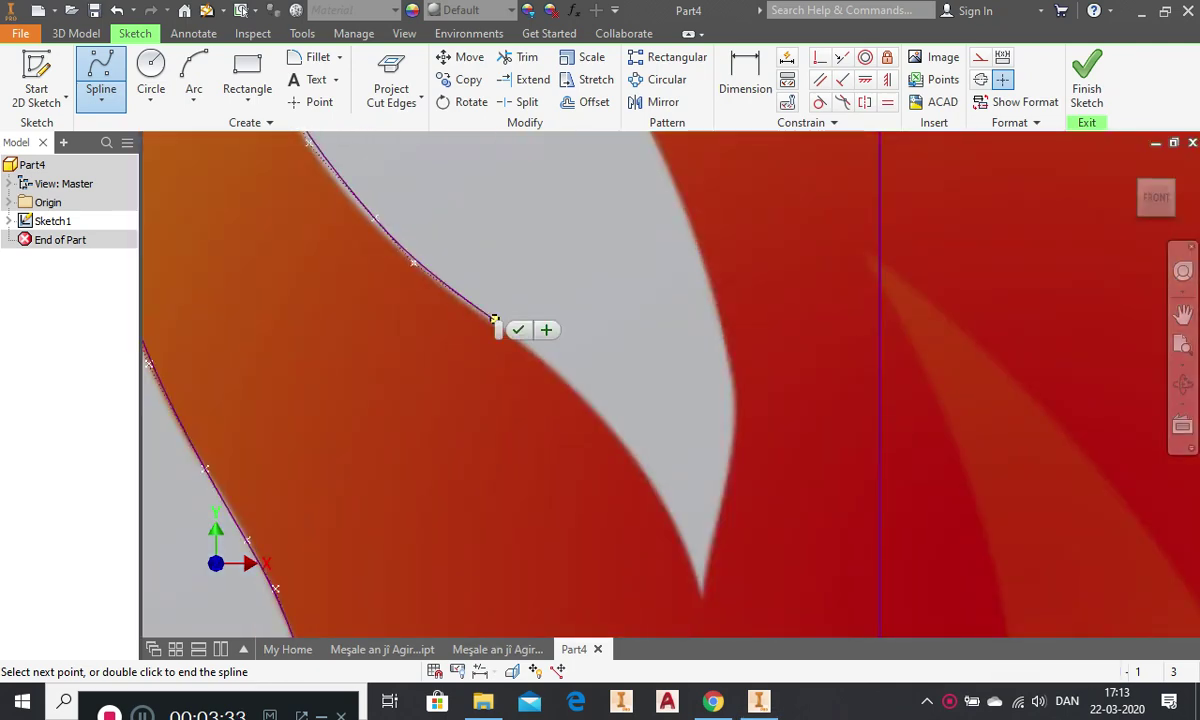
pyautogui.click(570, 382)
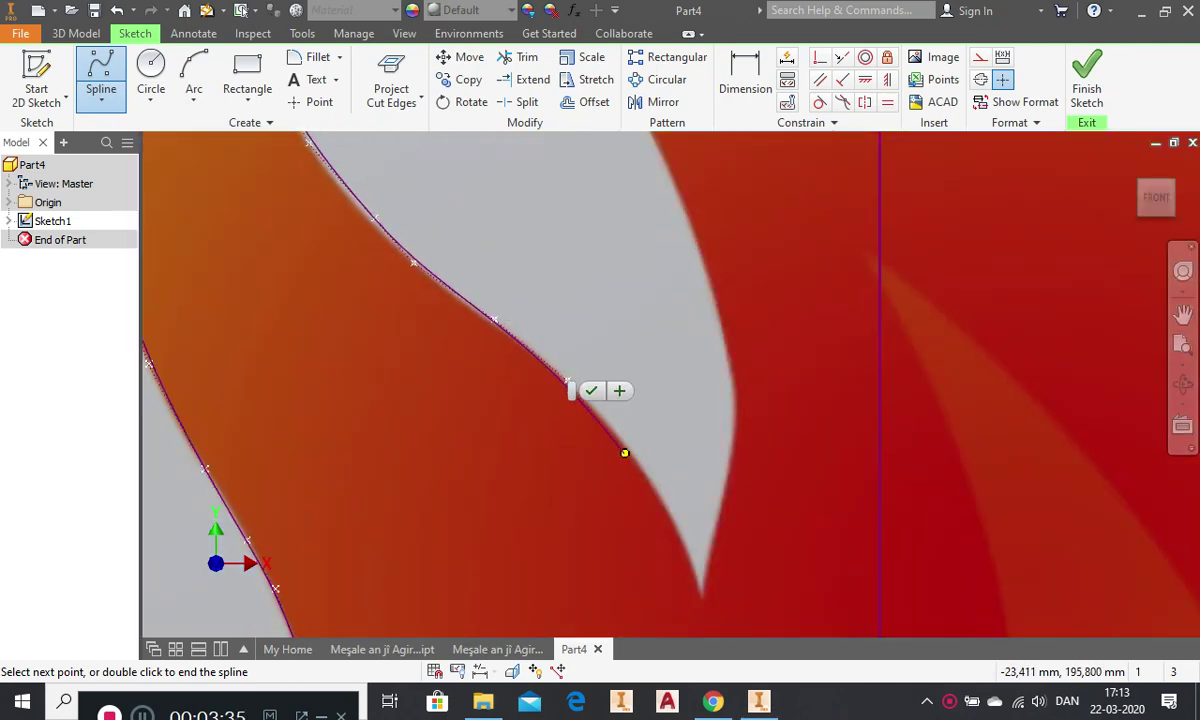
pyautogui.click(627, 450)
pyautogui.click(672, 527)
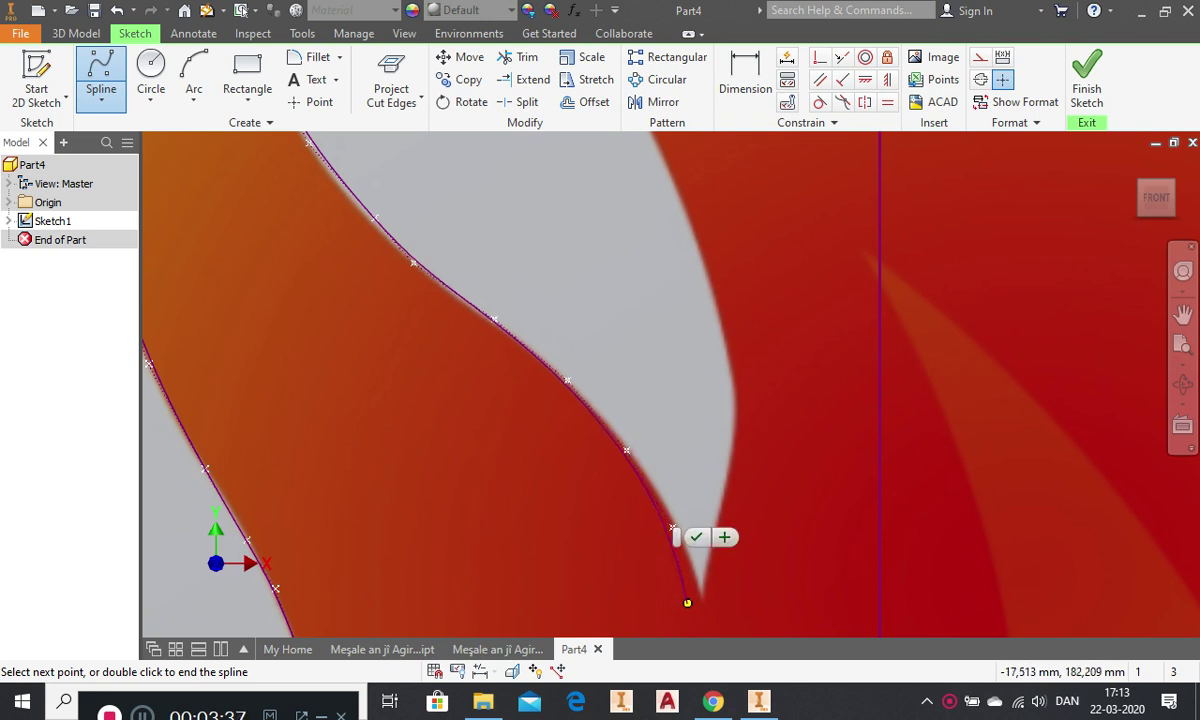
# - Turn the spline around the bottom point of the second notch and trace up the notch's right edge
pyautogui.click(695, 597)
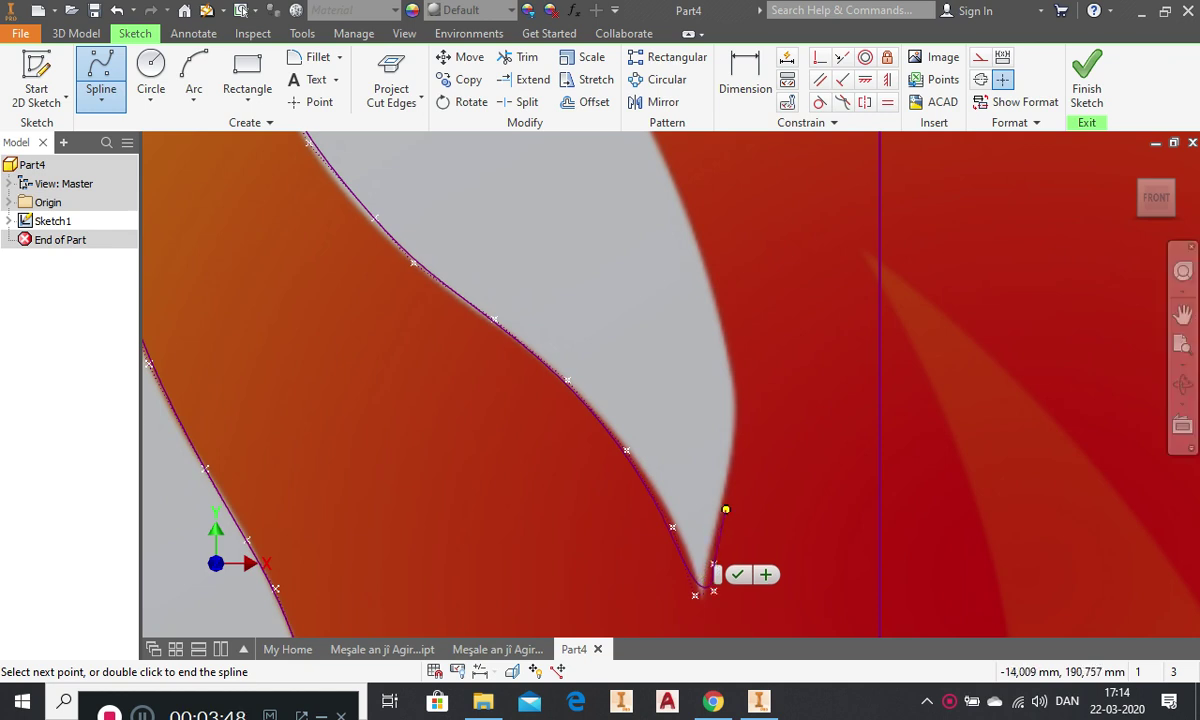
pyautogui.click(722, 509)
pyautogui.click(731, 441)
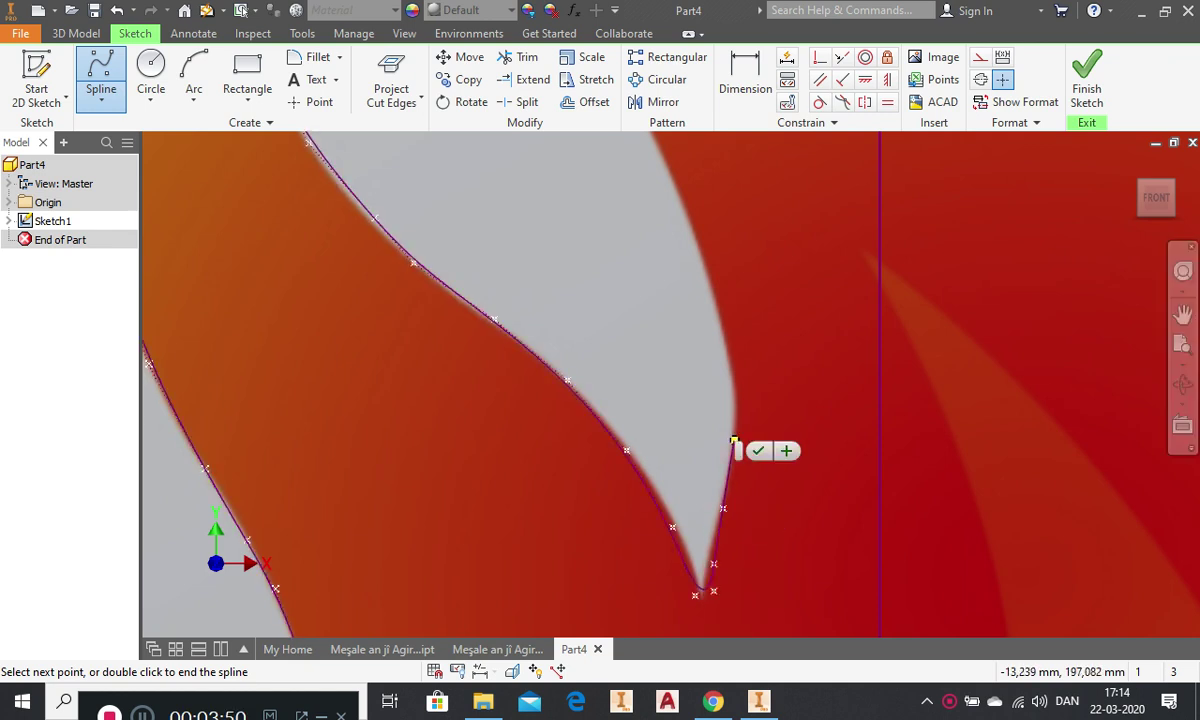
pyautogui.click(734, 405)
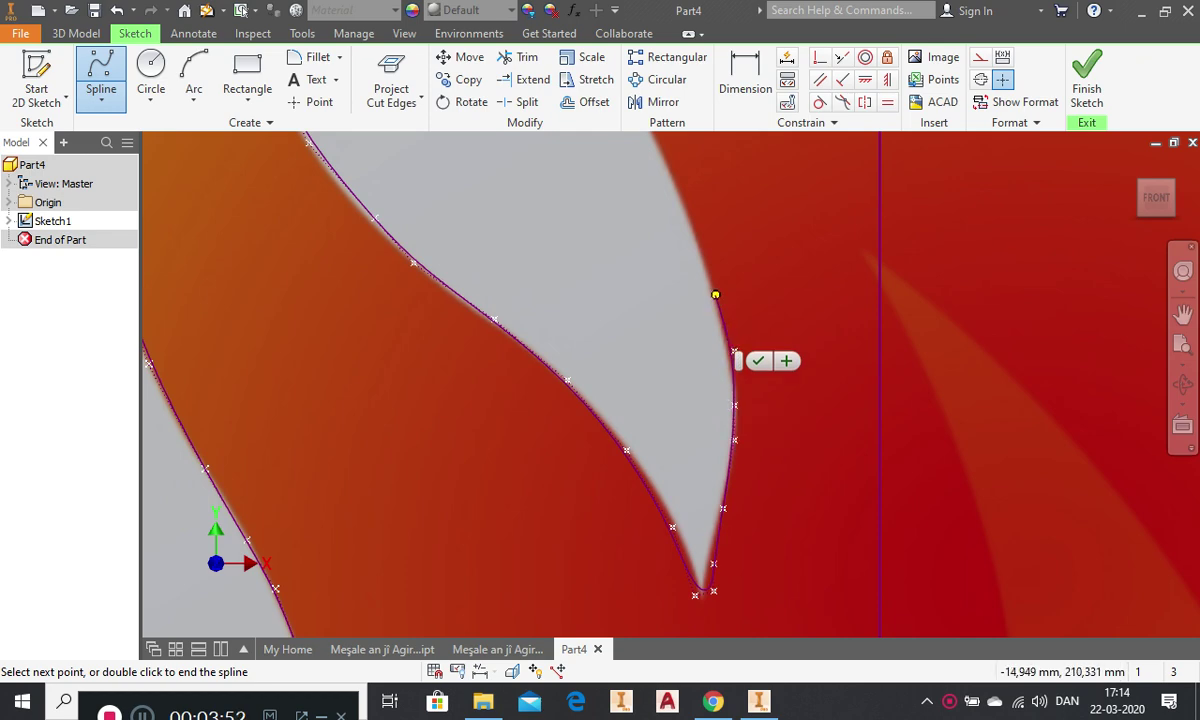
pyautogui.click(715, 295)
pyautogui.click(687, 210)
# - Extend the spline up the left edge of the tall central tongue toward its outward bulge
pyautogui.scroll(5, 763, 407)
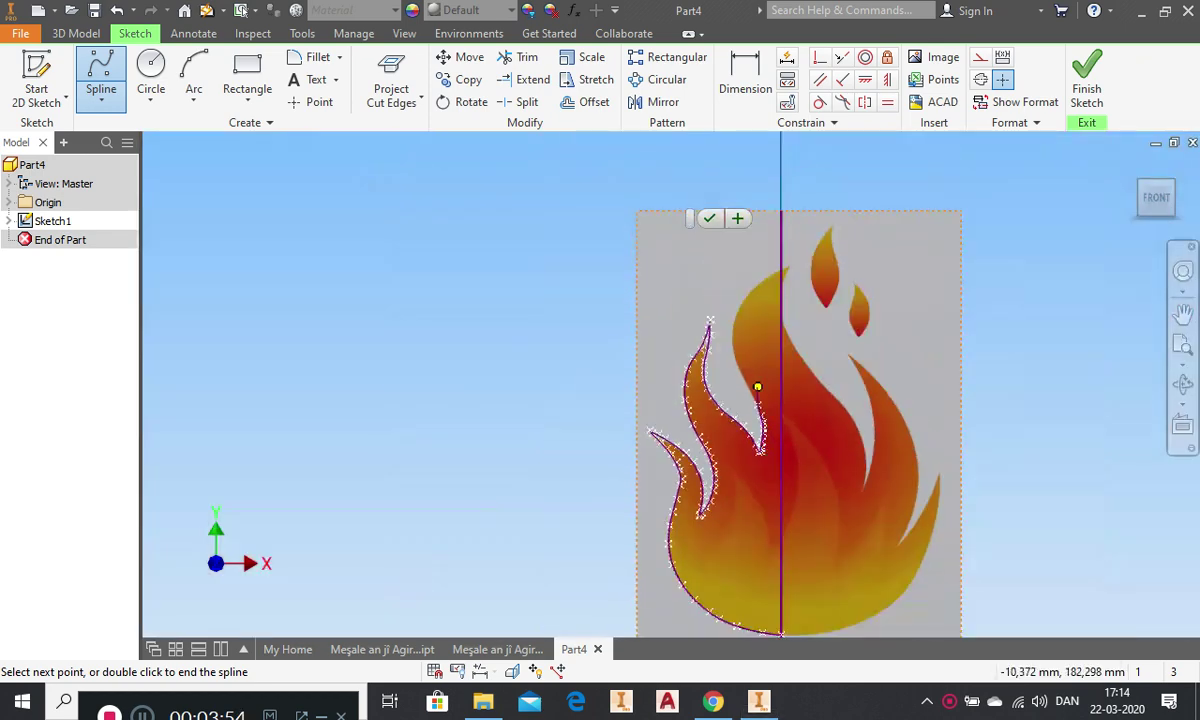
pyautogui.scroll(-6, 742, 338)
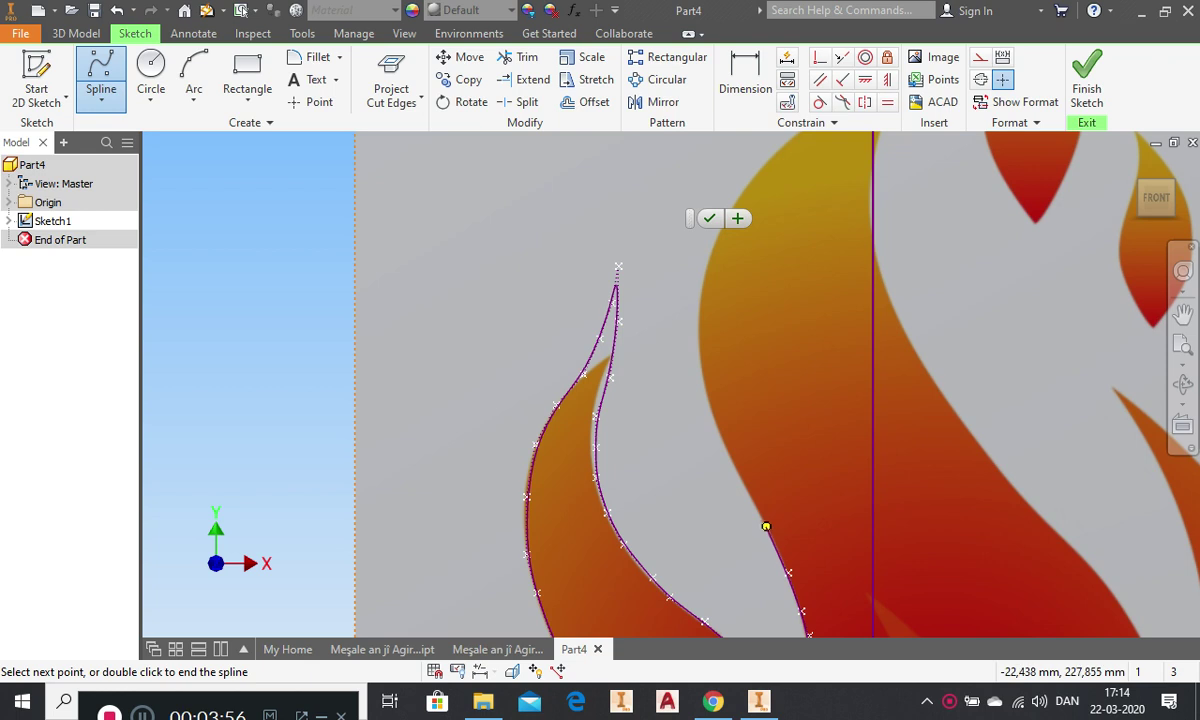
pyautogui.click(768, 520)
pyautogui.click(745, 480)
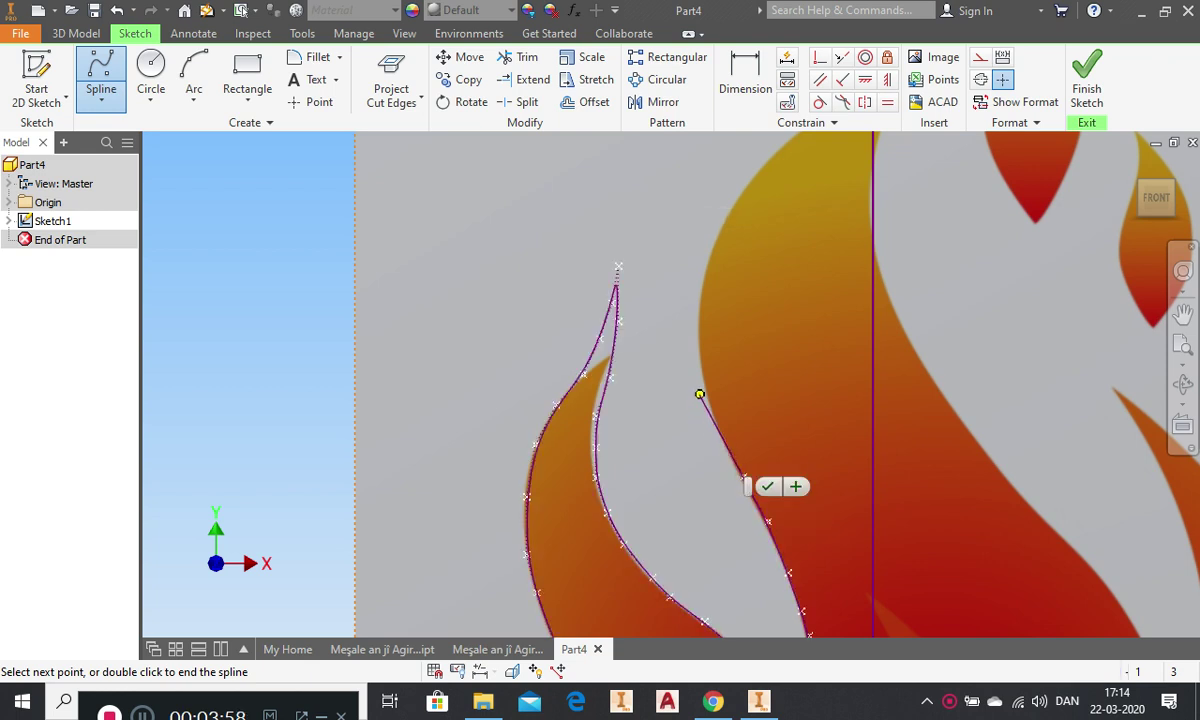
pyautogui.click(726, 442)
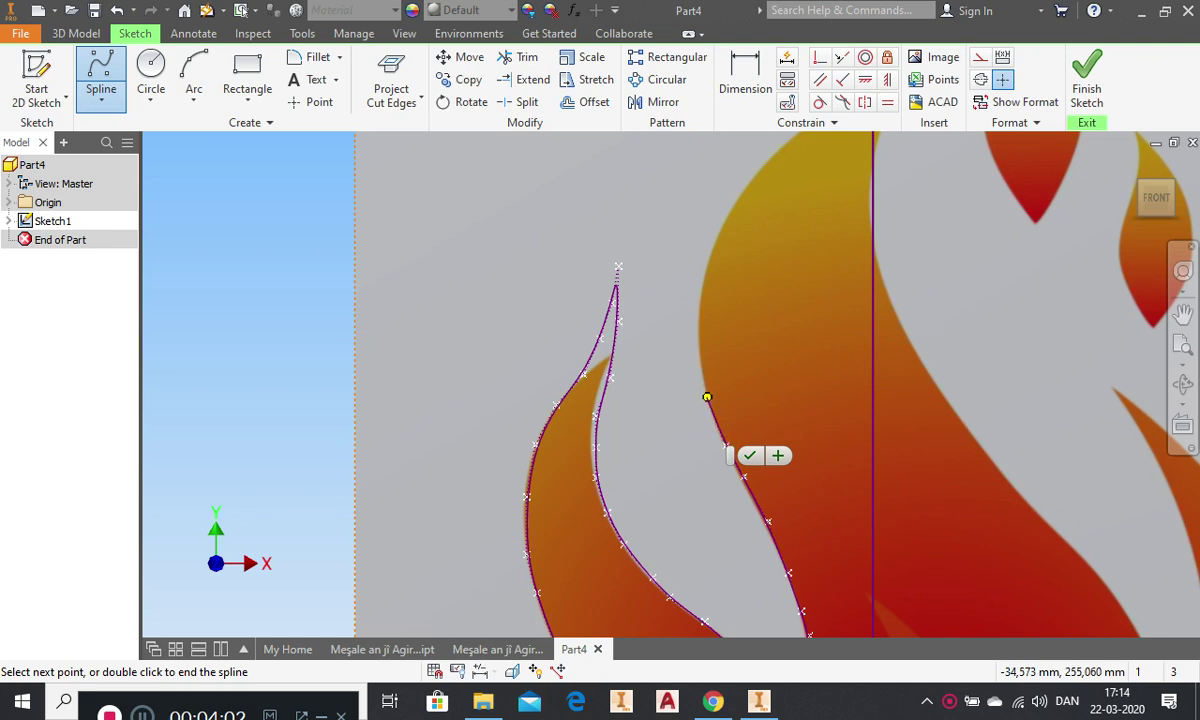
# - Trace the spline around the central tongue's outward bulge and up its upper left edge
pyautogui.click(707, 397)
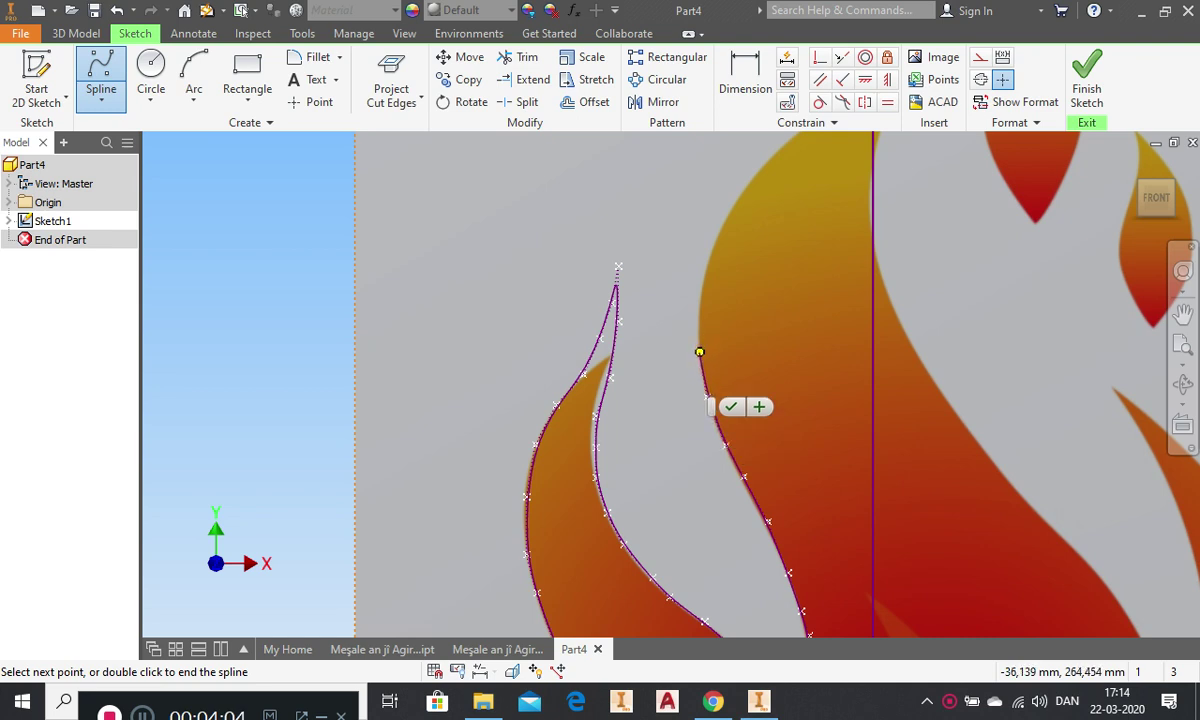
pyautogui.click(701, 352)
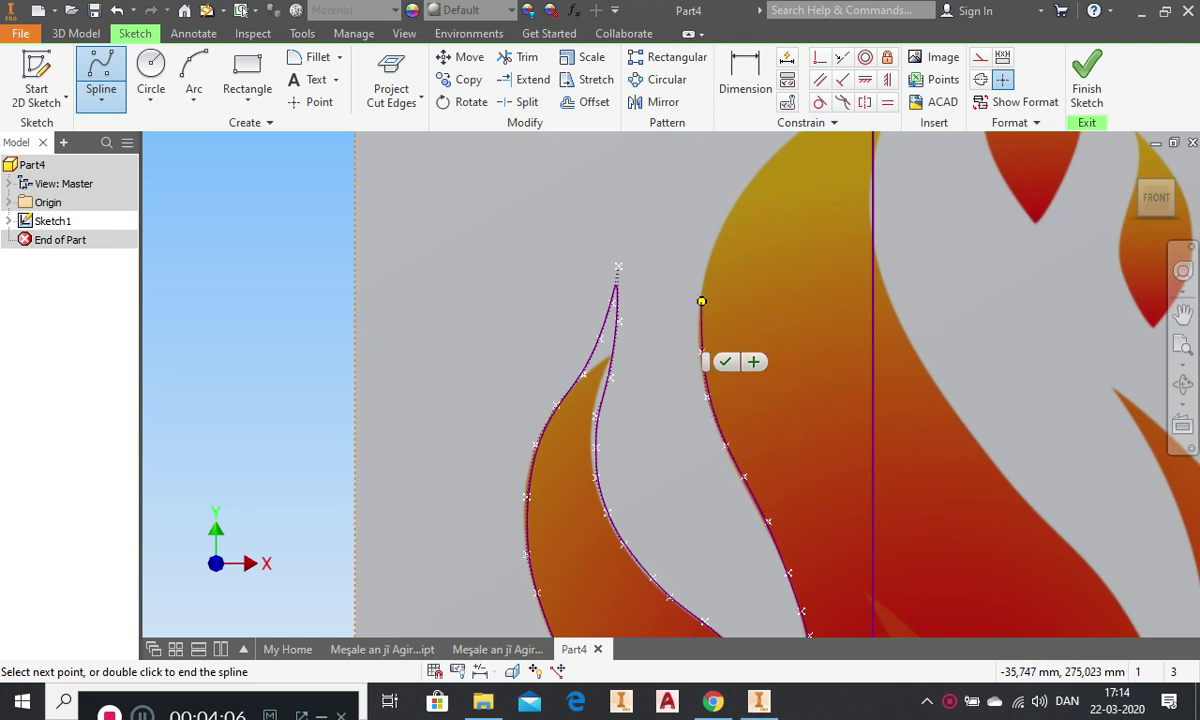
pyautogui.scroll(3, 707, 302)
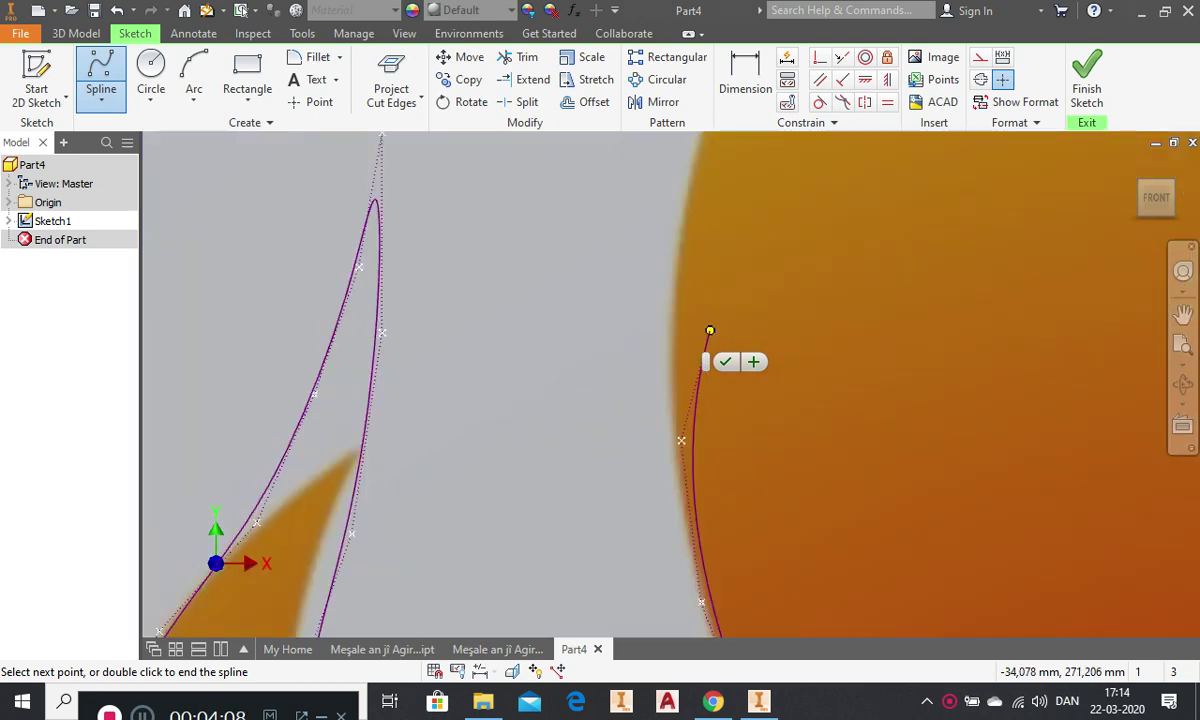
pyautogui.scroll(-4, 681, 304)
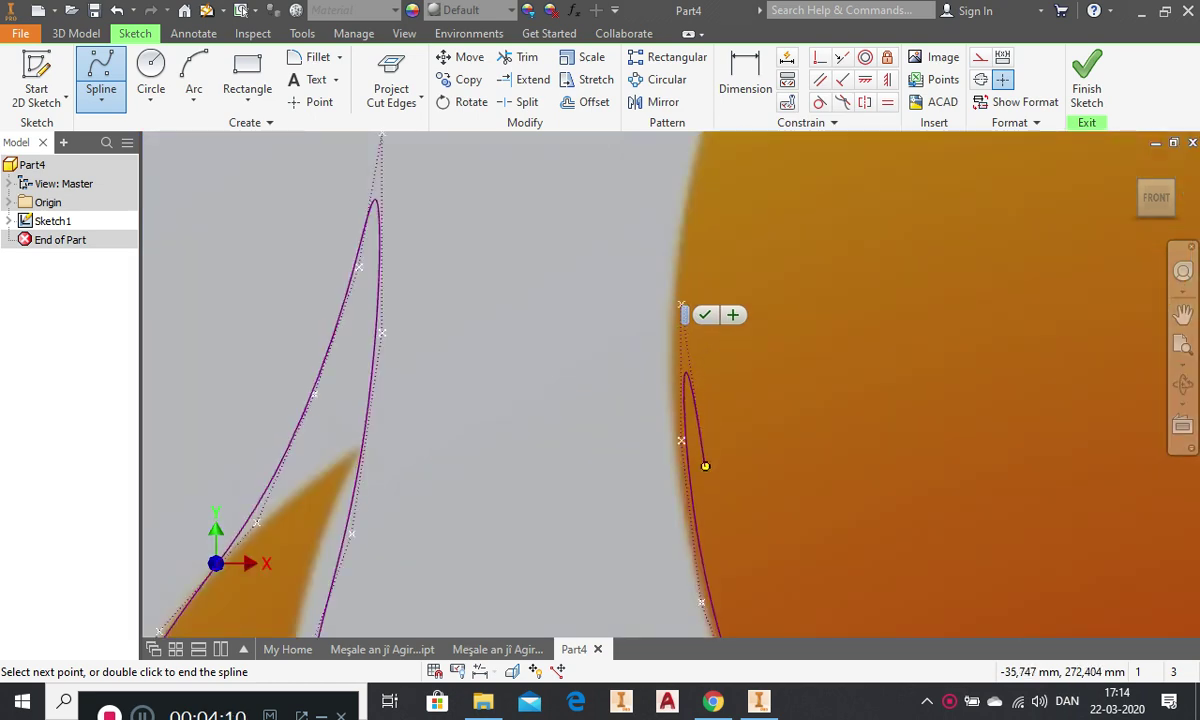
pyautogui.click(707, 344)
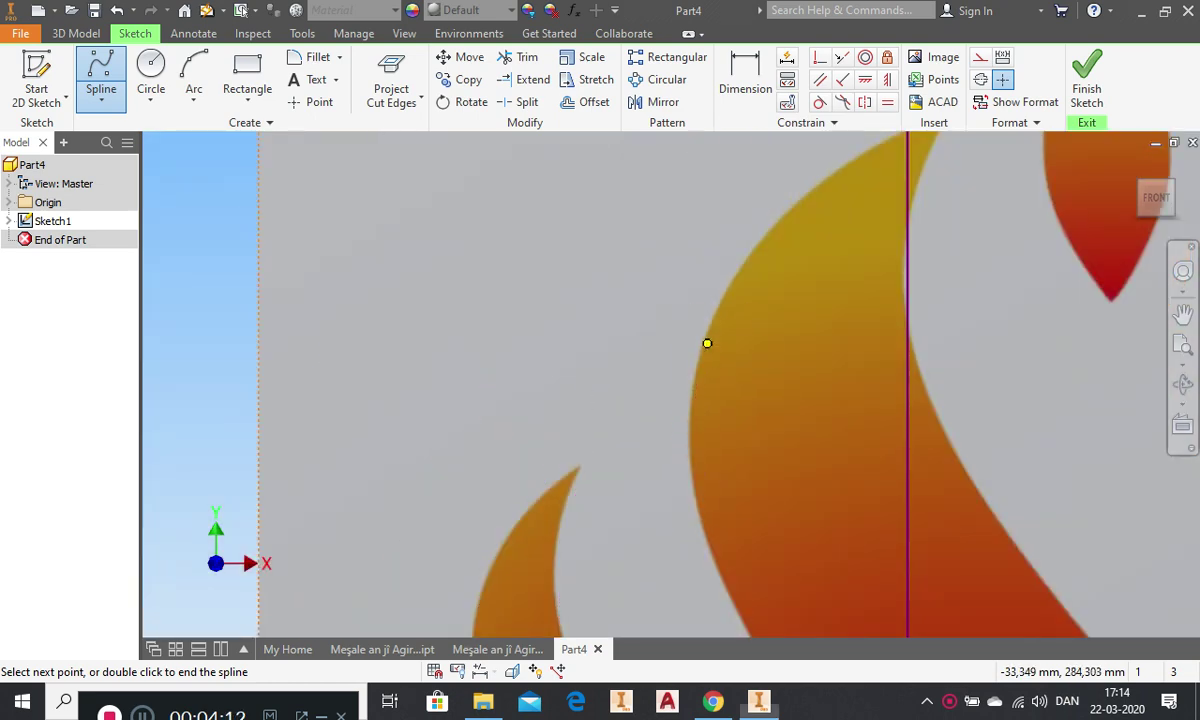
pyautogui.click(744, 265)
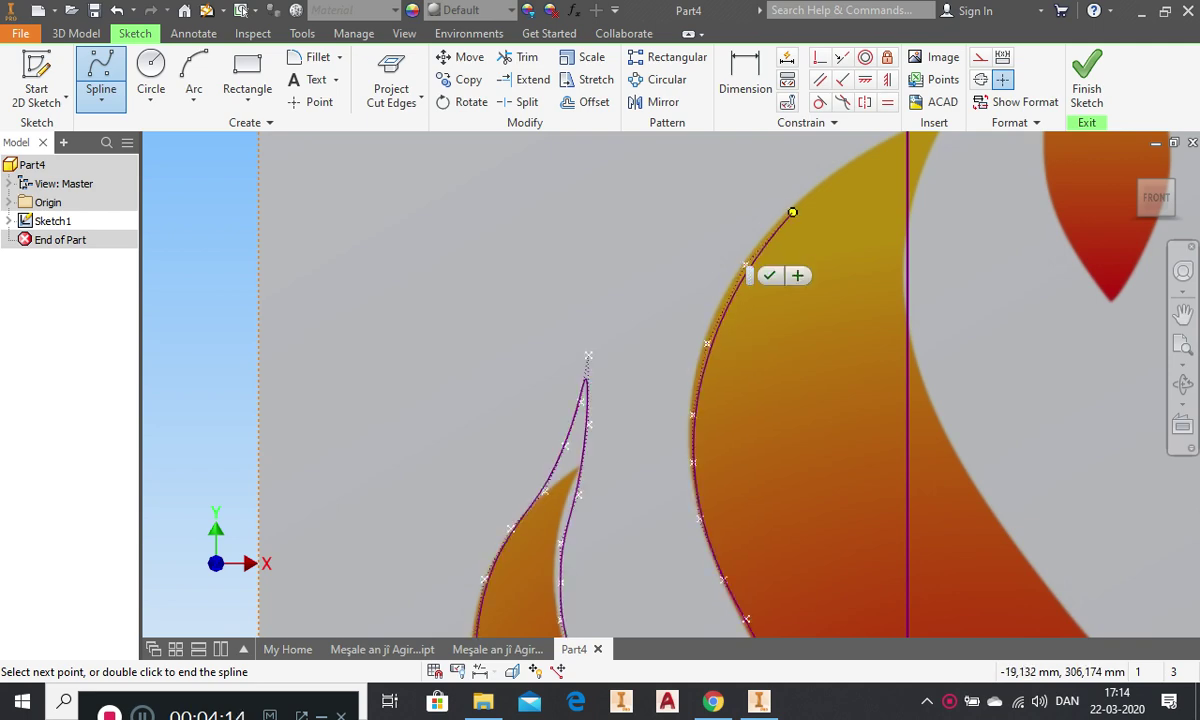
# - Extend the spline above the central tongue, end it at the vertical centre line's upper endpoint, and finish the curve
pyautogui.scroll(-3, 782, 322)
pyautogui.scroll(3, 816, 260)
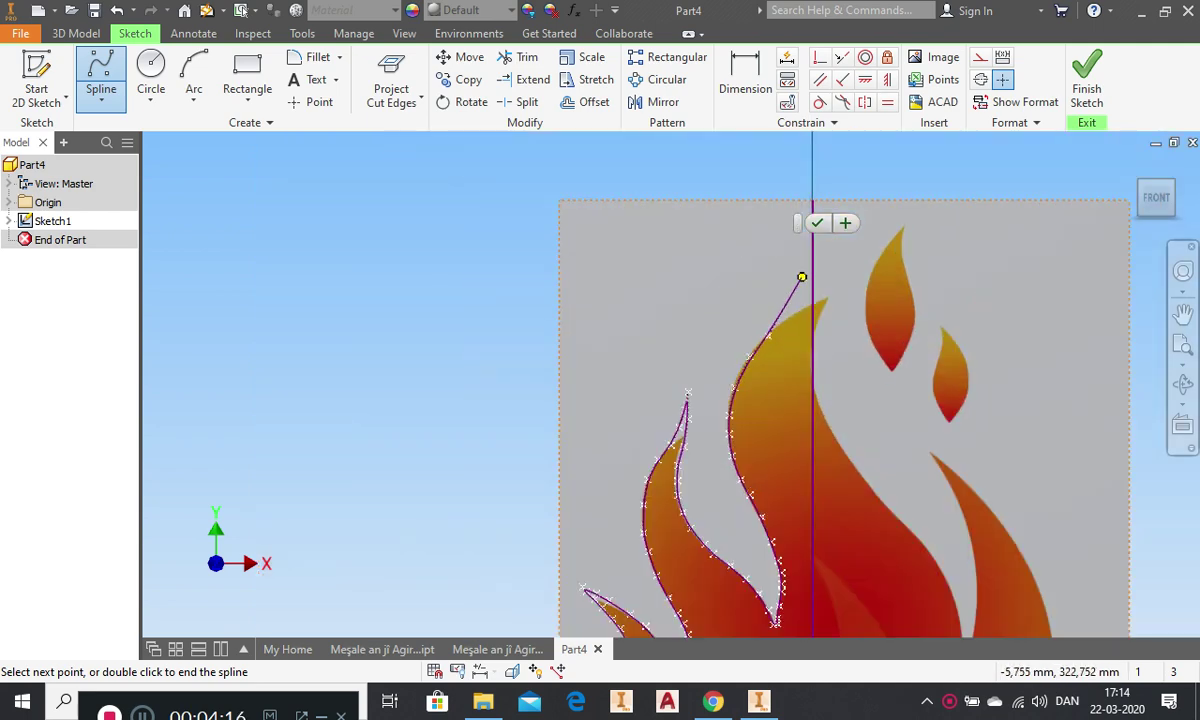
pyautogui.click(792, 304)
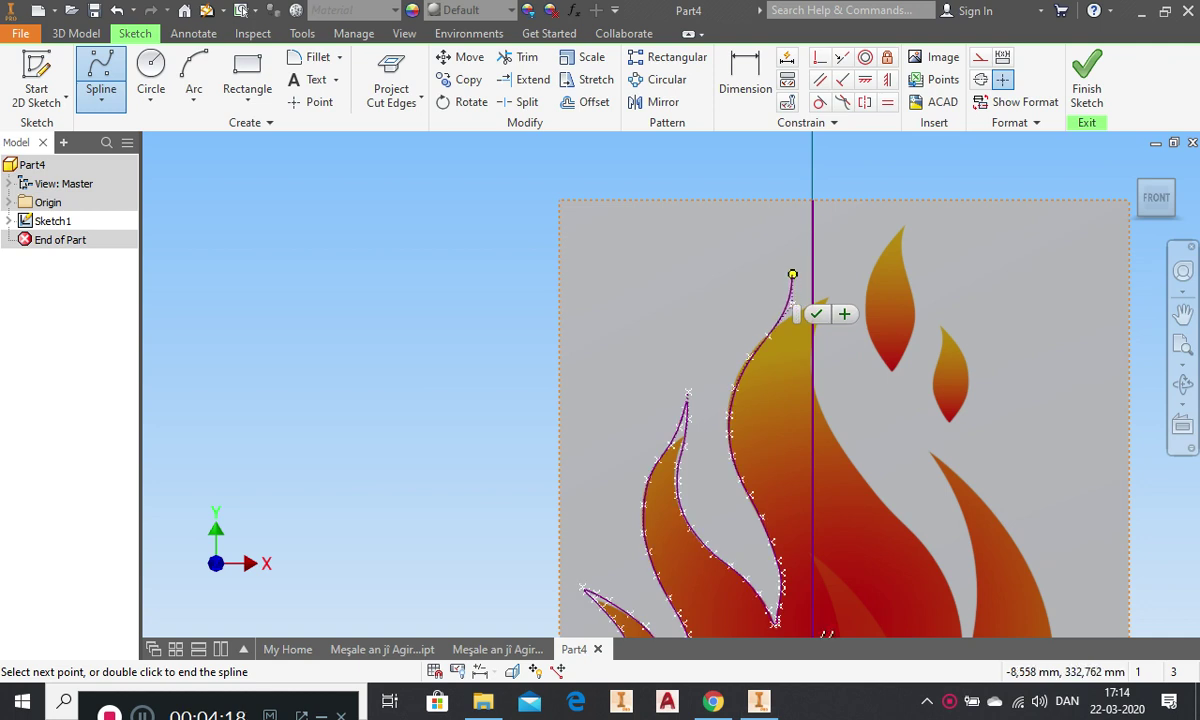
pyautogui.click(792, 274)
pyautogui.click(800, 238)
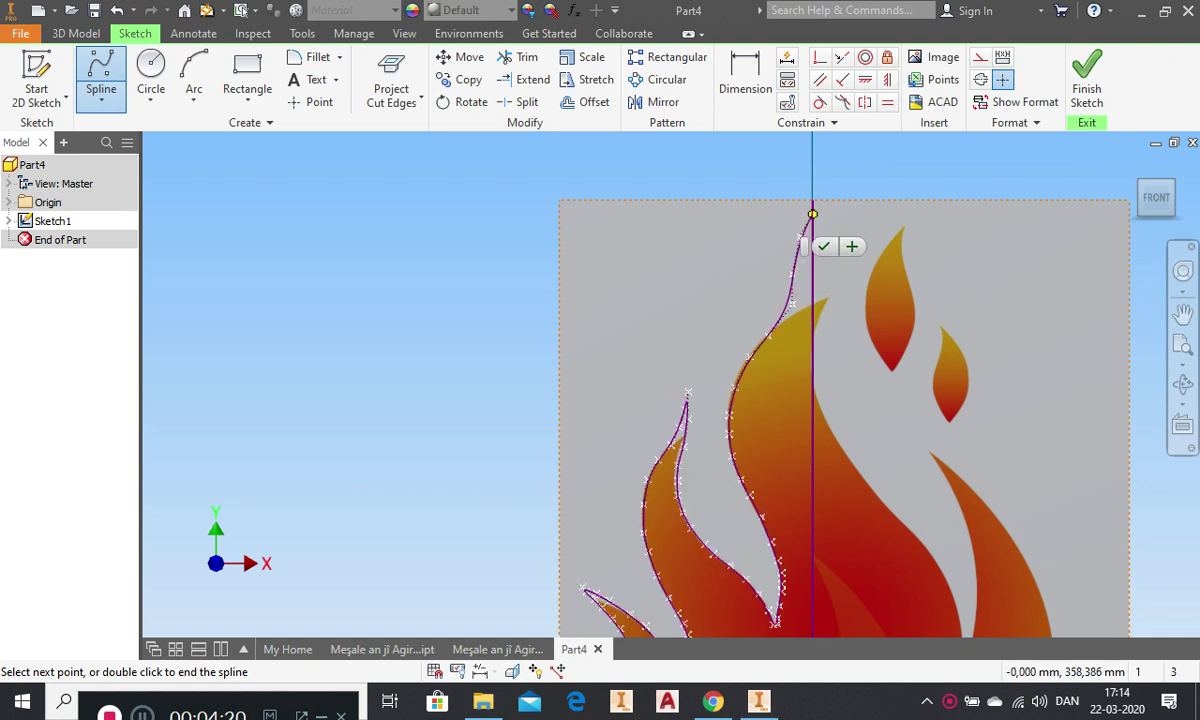
pyautogui.click(812, 200)
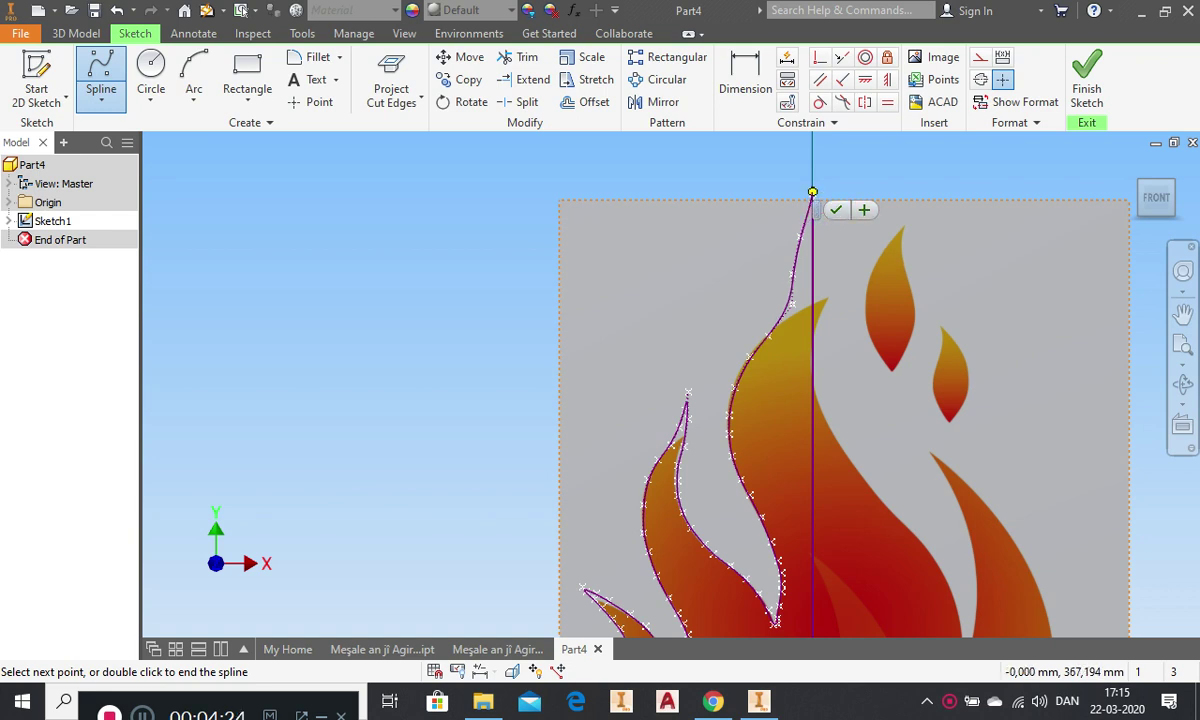
pyautogui.scroll(-5, 812, 200)
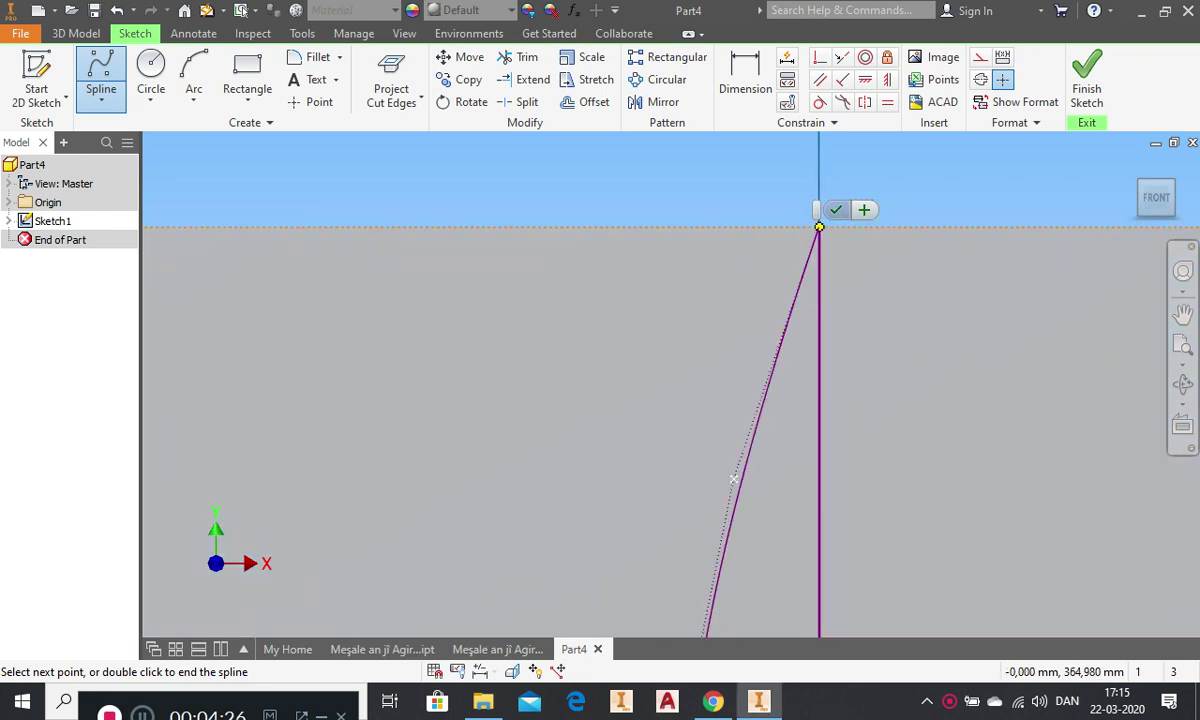
pyautogui.click(838, 210)
# - Reposition two control vertices above the central tongue to smooth the spline's rise to its tip
pyautogui.scroll(5, 804, 264)
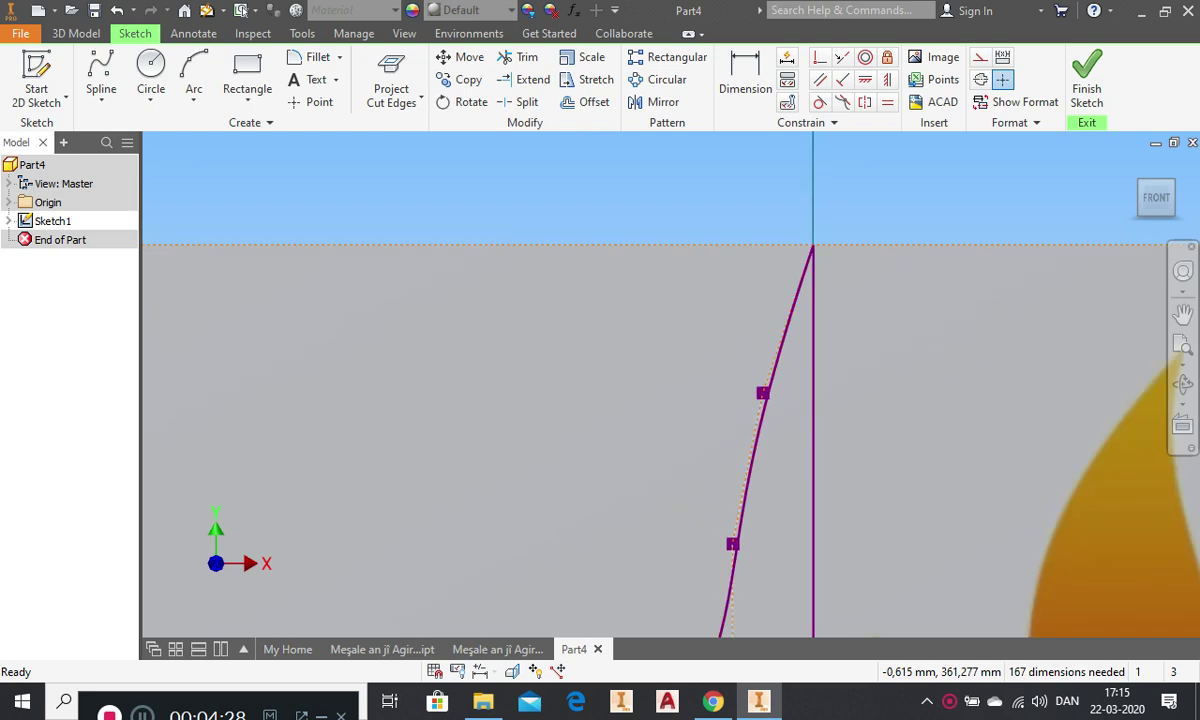
pyautogui.scroll(-2, 779, 356)
pyautogui.scroll(4, 785, 270)
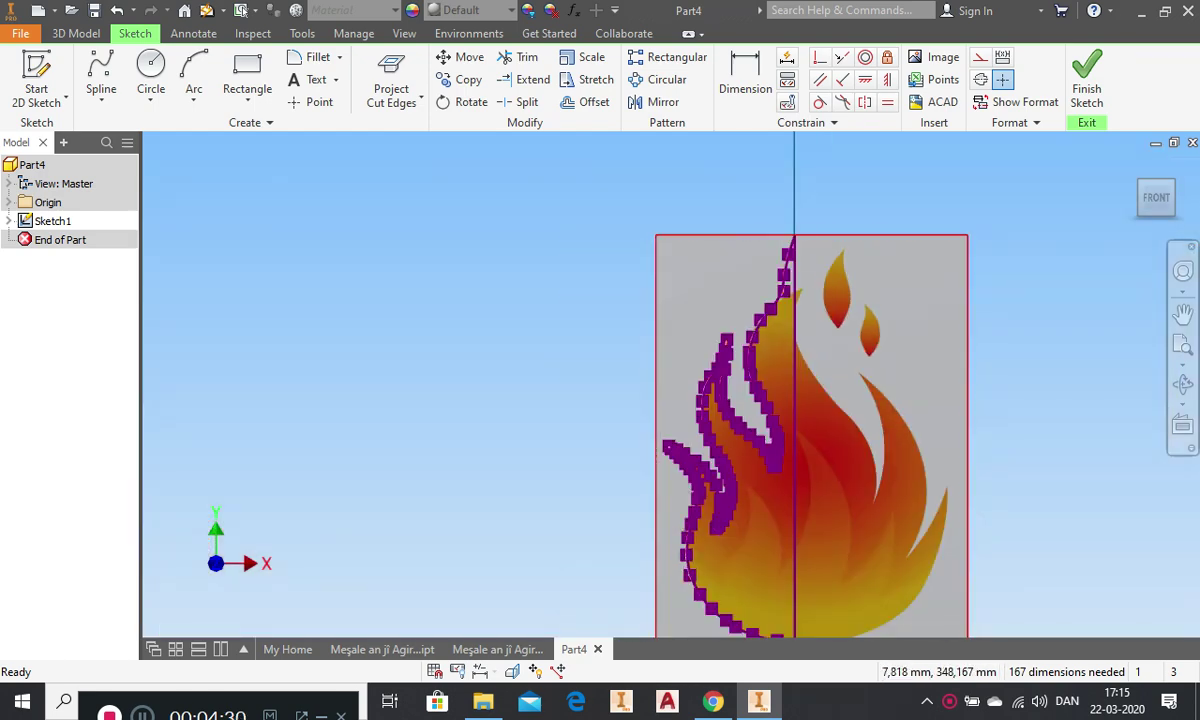
pyautogui.scroll(-2, 745, 285)
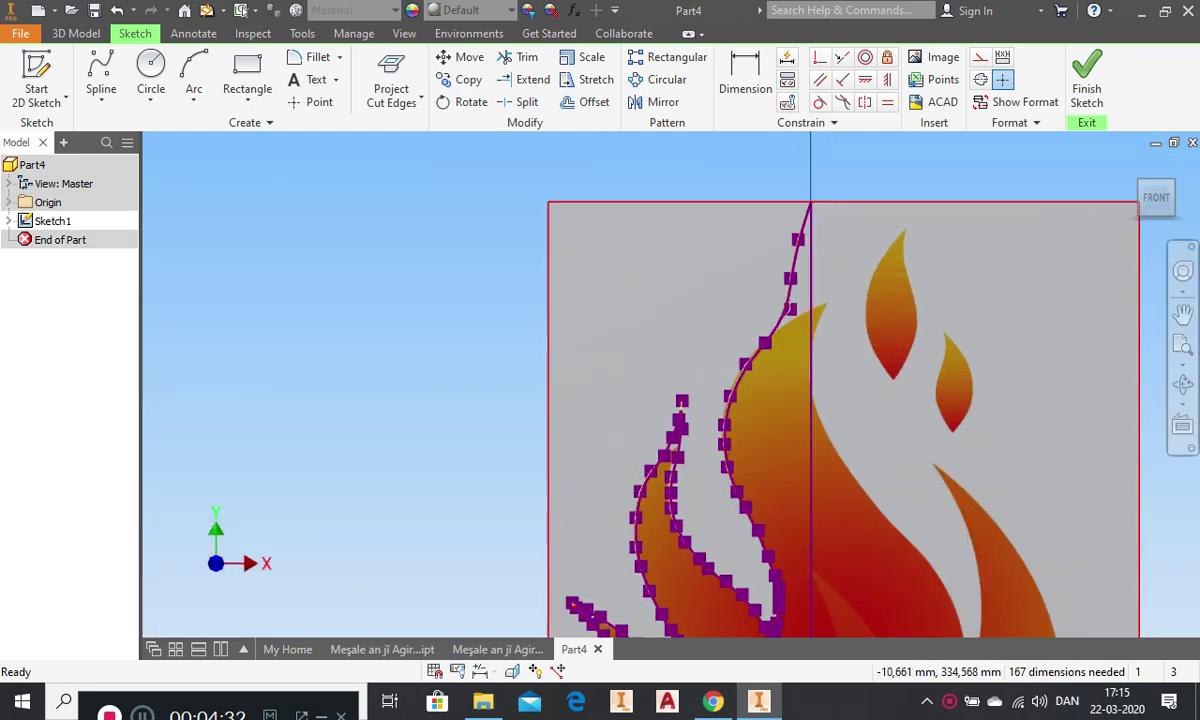
pyautogui.scroll(-3, 730, 300)
pyautogui.scroll(3, 800, 283)
pyautogui.moveTo(801, 349); pyautogui.dragTo(790, 340)
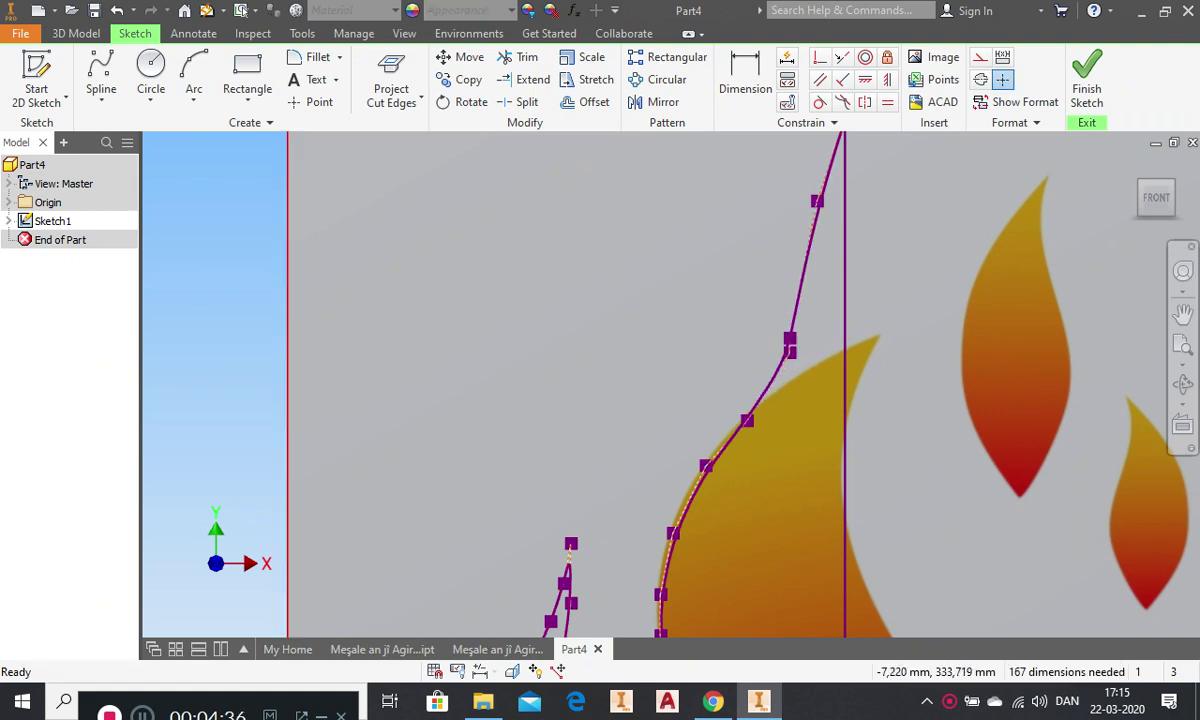
pyautogui.moveTo(817, 201); pyautogui.dragTo(828, 205)
pyautogui.scroll(5, 838, 178)
pyautogui.scroll(-5, 838, 178)
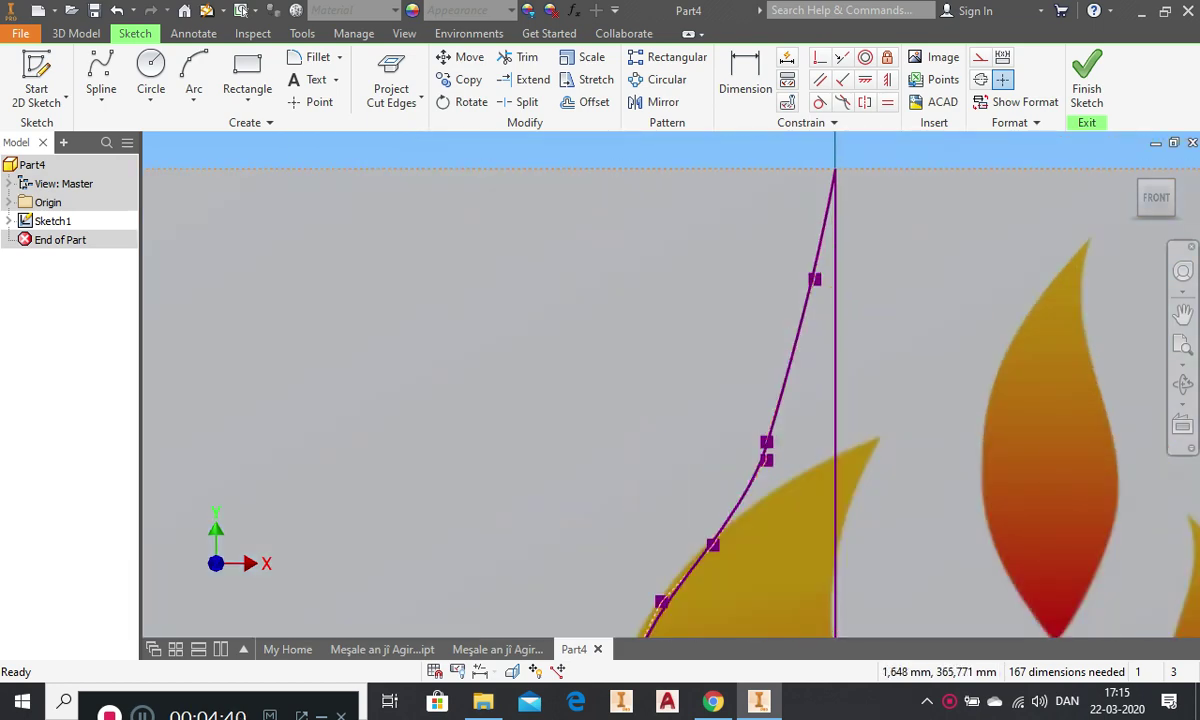
pyautogui.scroll(2, 838, 178)
pyautogui.scroll(8, 840, 185)
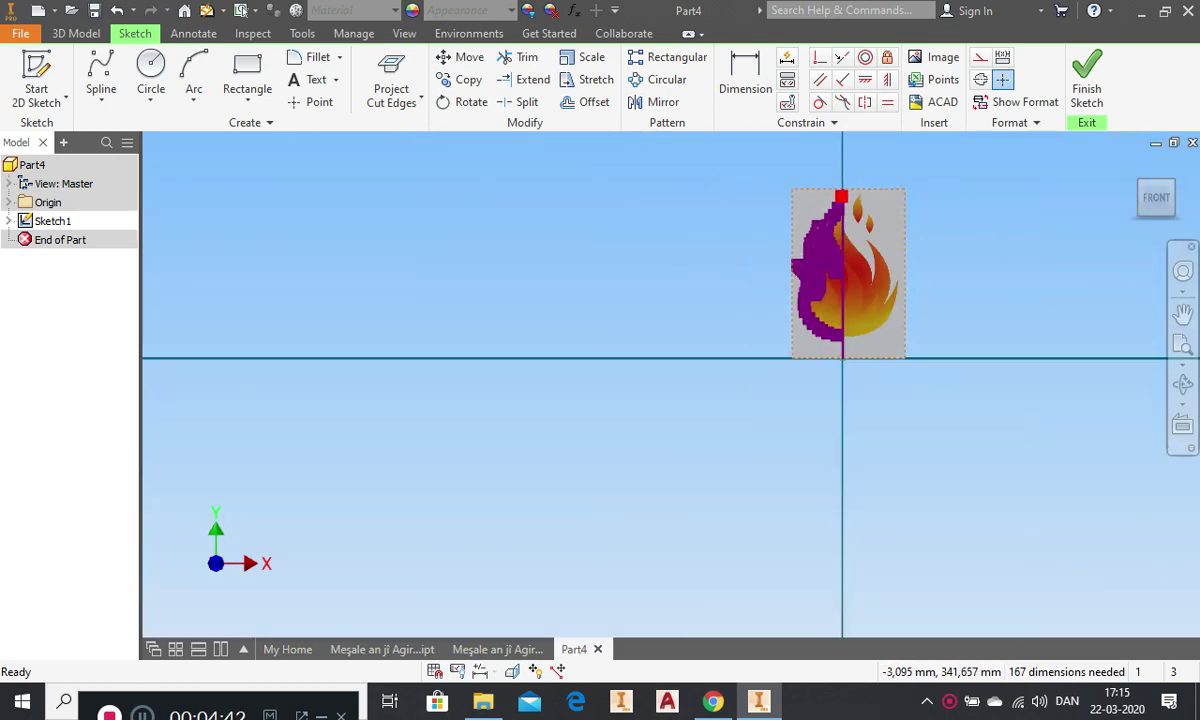
# - Finish the sketch and revolve the half-flame profile with Full extents around the vertical centre line
pyautogui.click(1087, 80)
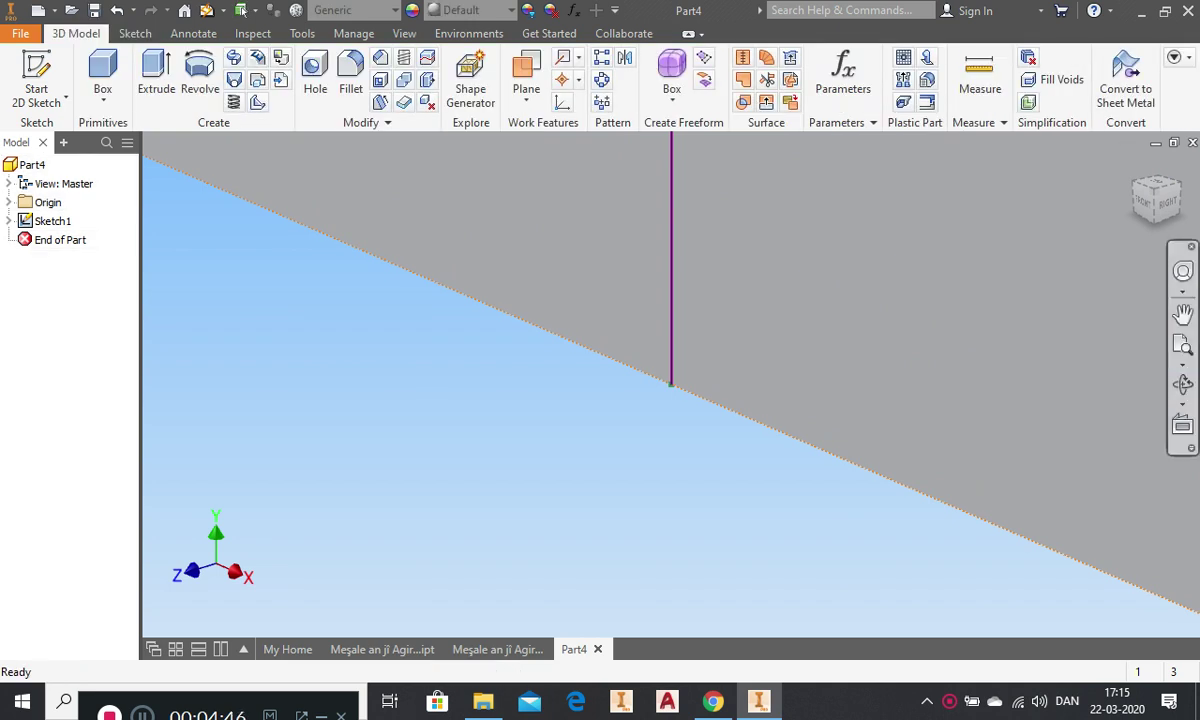
pyautogui.scroll(7, 648, 380)
pyautogui.scroll(-2, 664, 232)
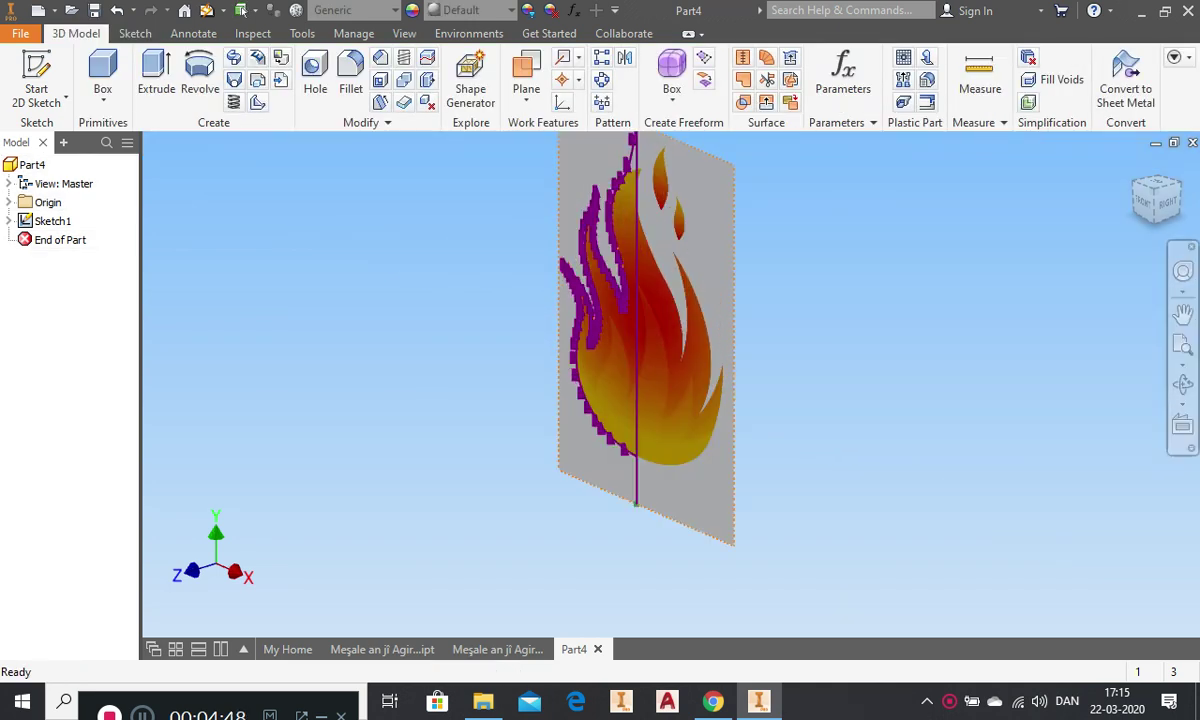
pyautogui.click(199, 78)
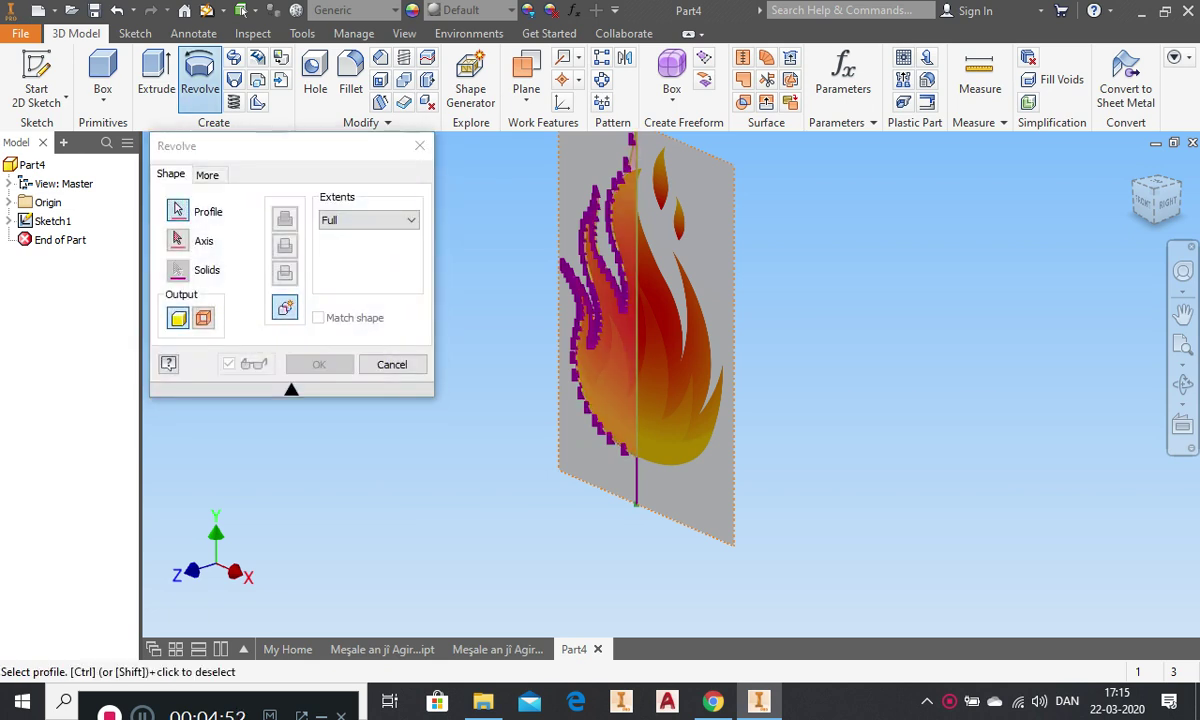
pyautogui.click(178, 240)
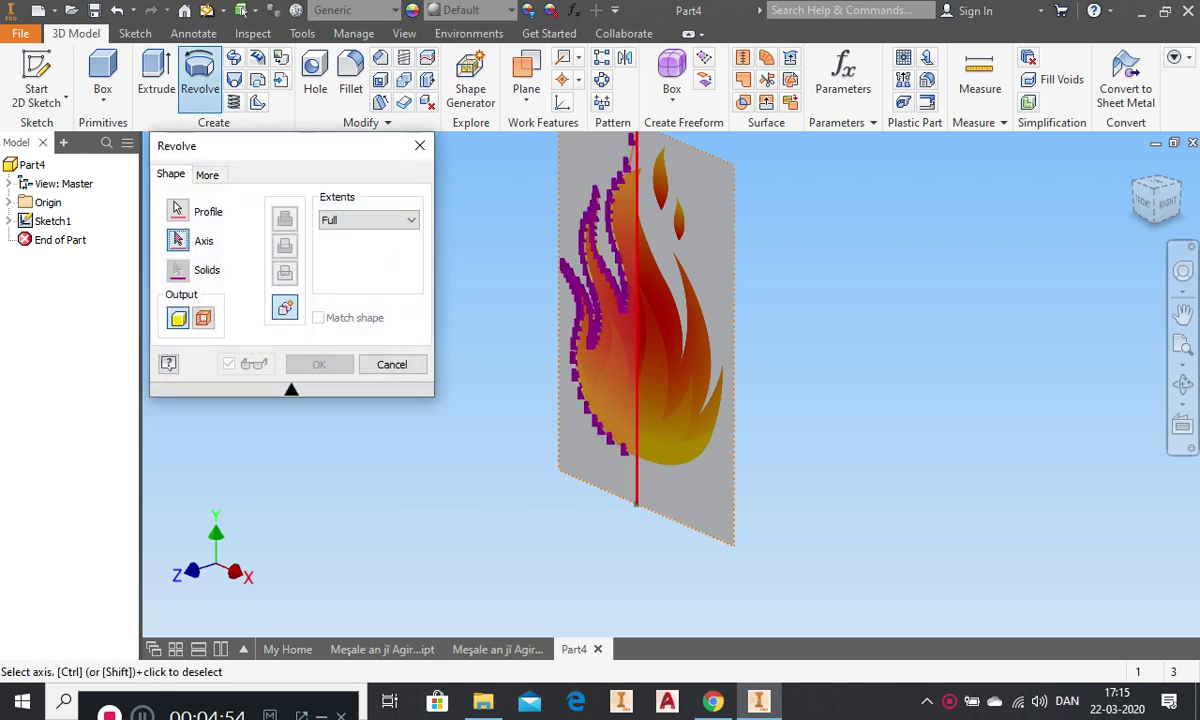
pyautogui.click(637, 330)
pyautogui.click(319, 364)
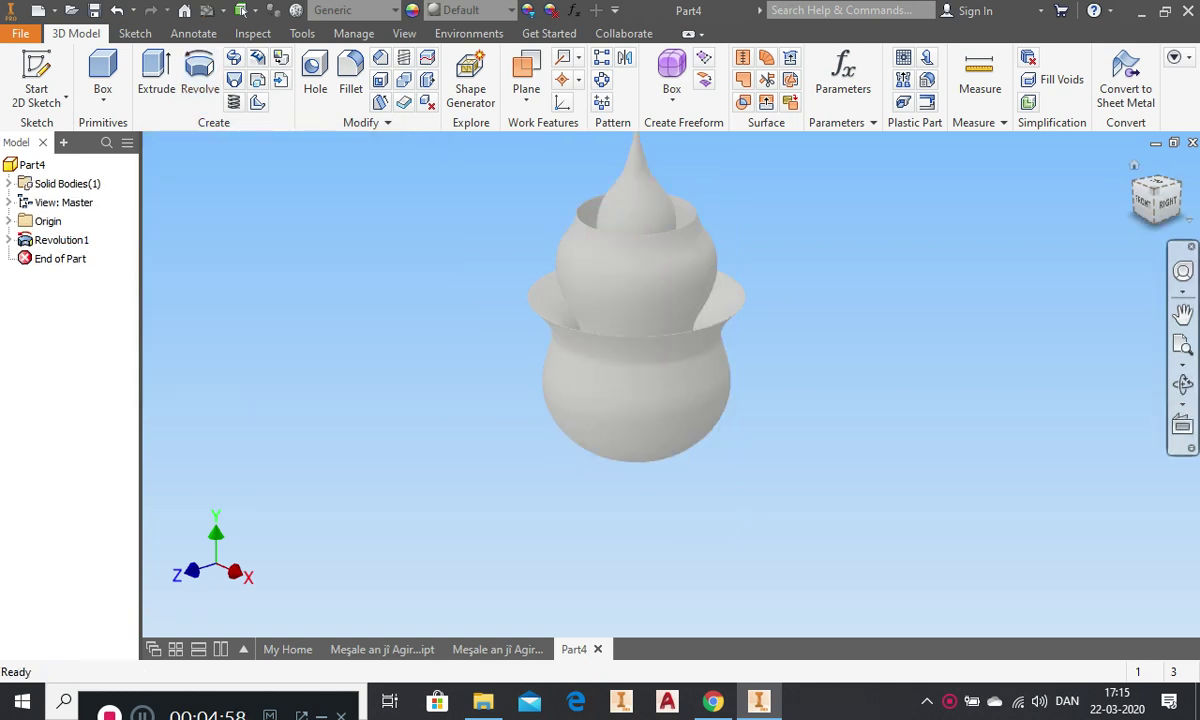
# - Create a work plane coincident with the origin's XY plane, through the middle of the revolved body
pyautogui.click(1144, 202)
pyautogui.click(1183, 345)
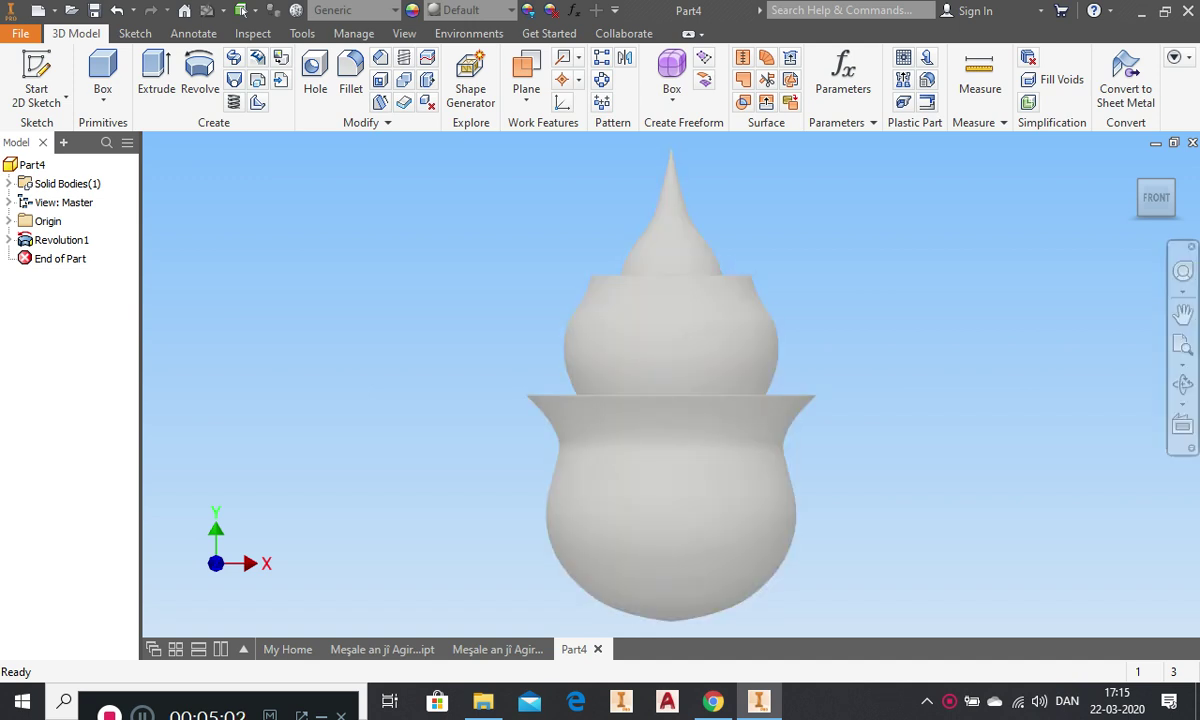
pyautogui.scroll(5, 862, 280)
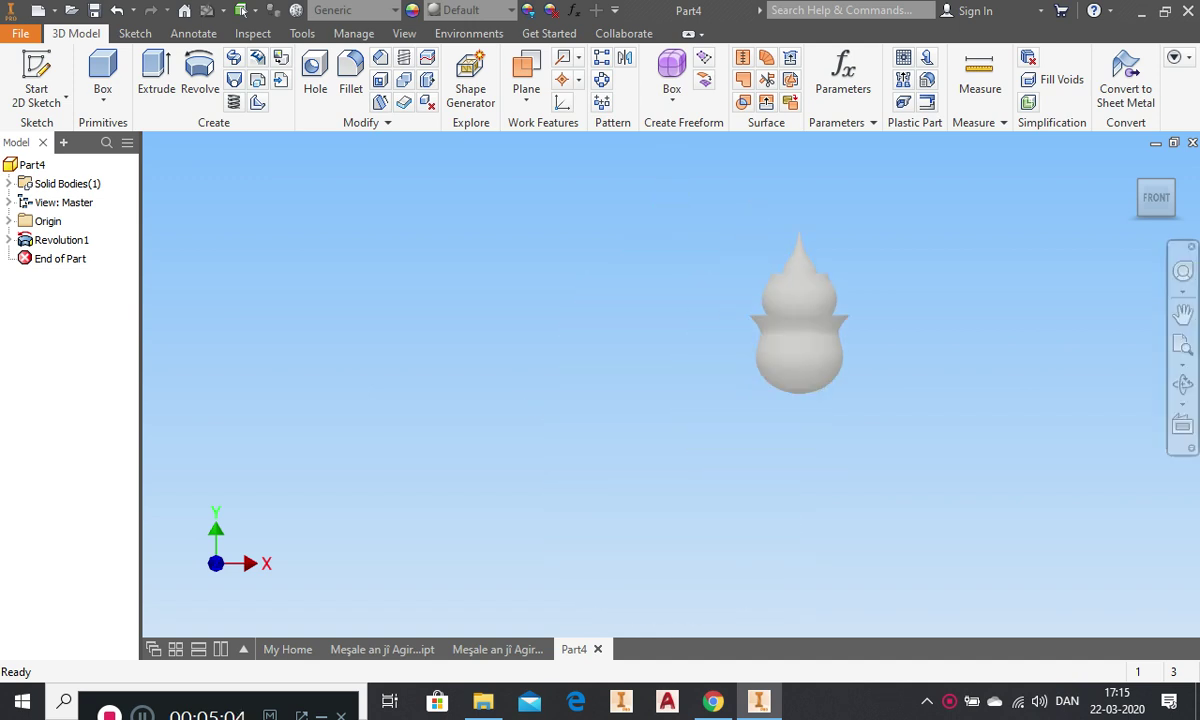
pyautogui.scroll(-3, 826, 358)
pyautogui.click(1183, 345)
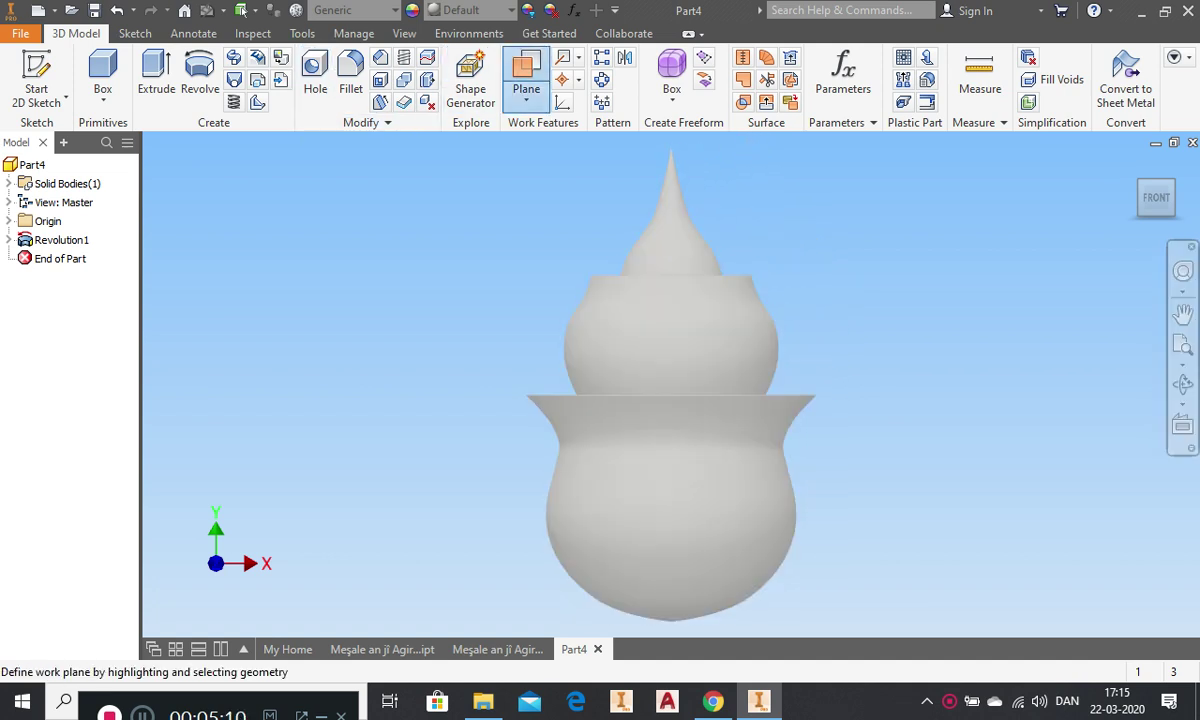
pyautogui.click(9, 221)
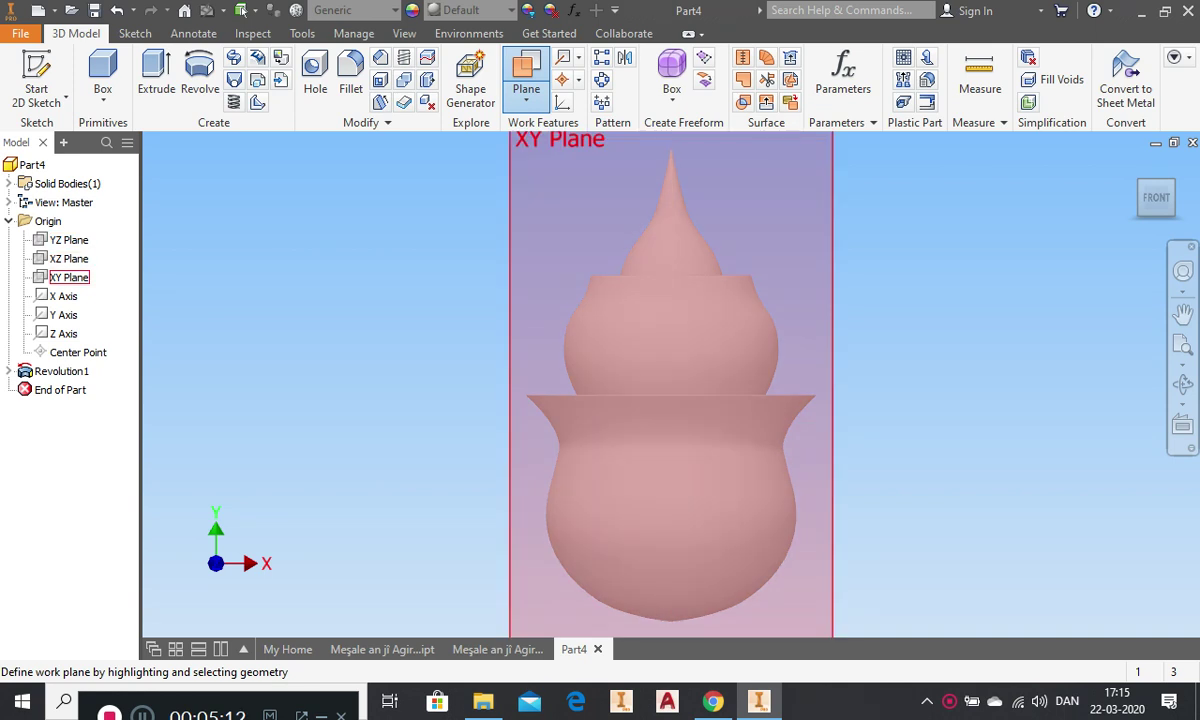
pyautogui.click(69, 277)
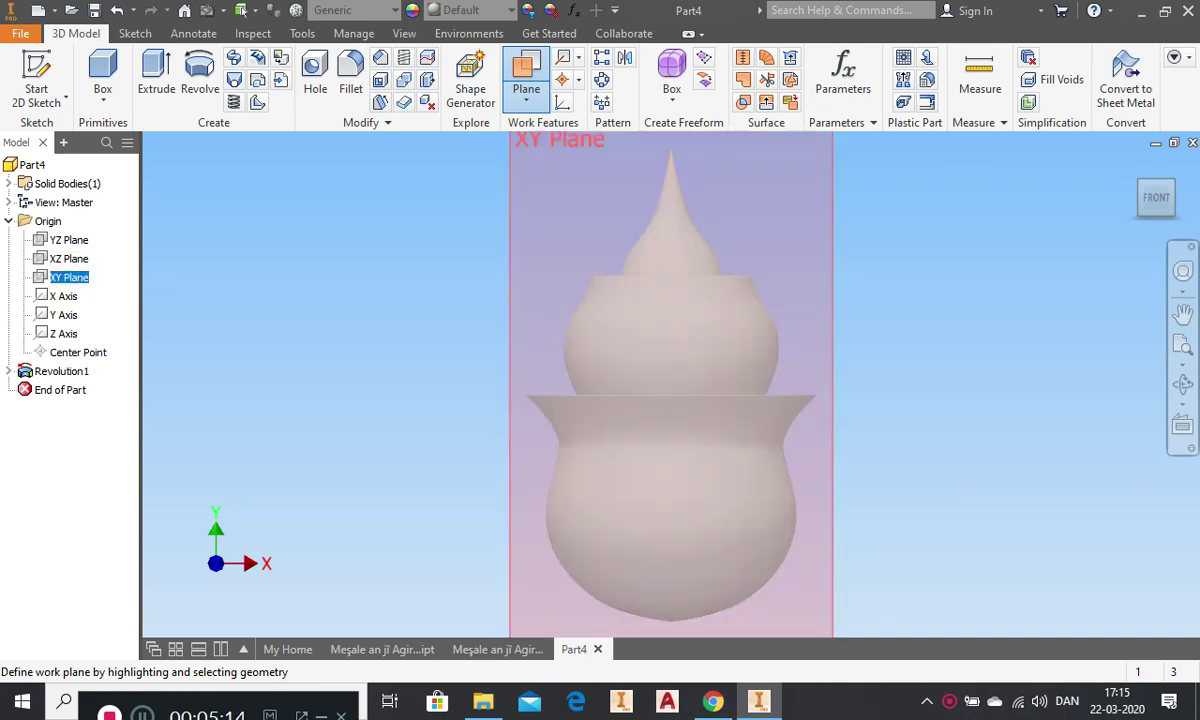
pyautogui.click(1171, 184)
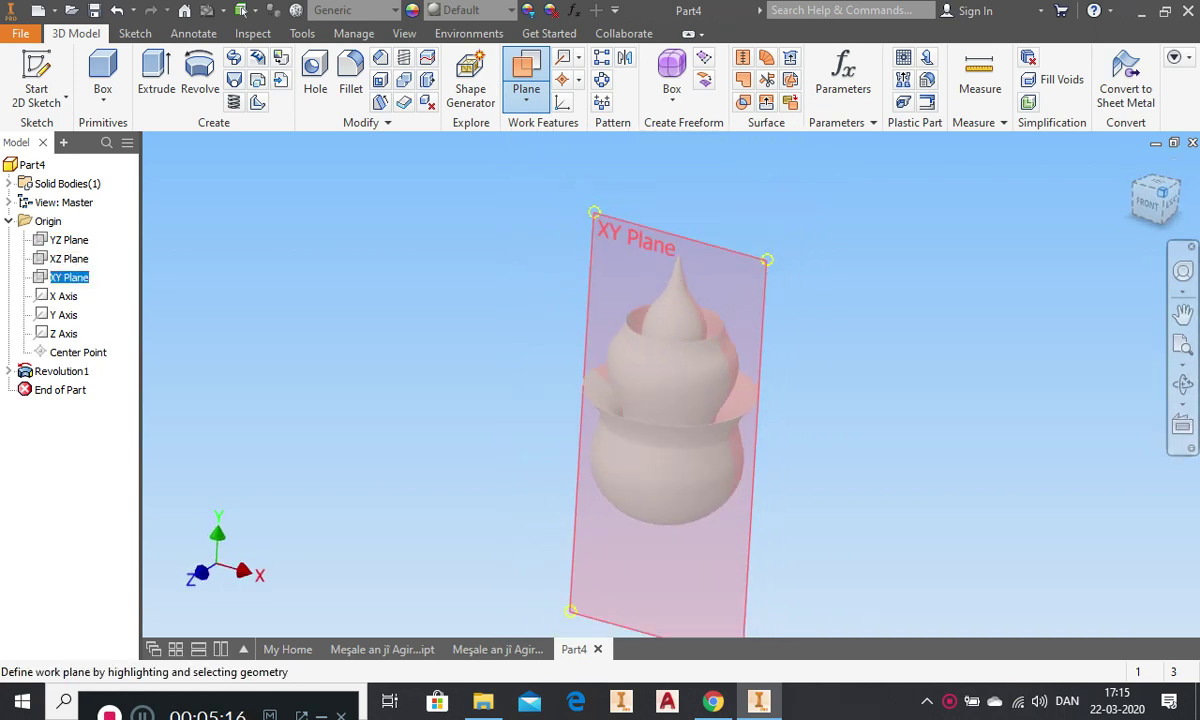
pyautogui.moveTo(660, 530); pyautogui.dragTo(595, 563)
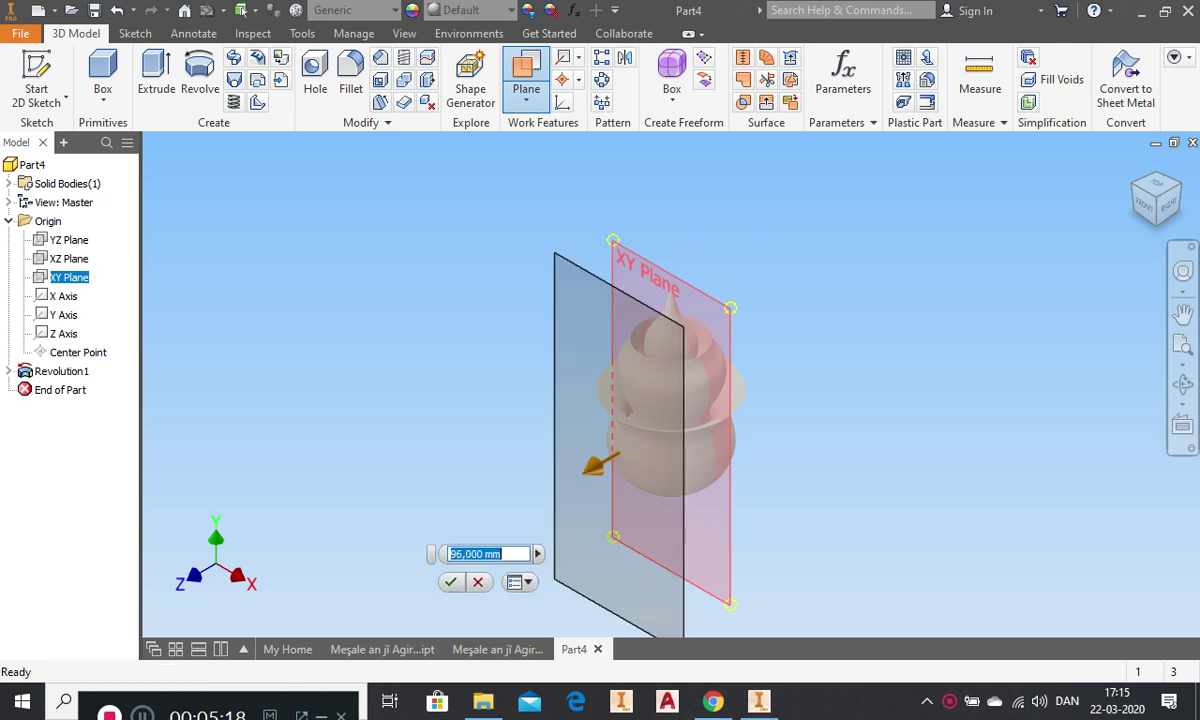
pyautogui.press('Return')
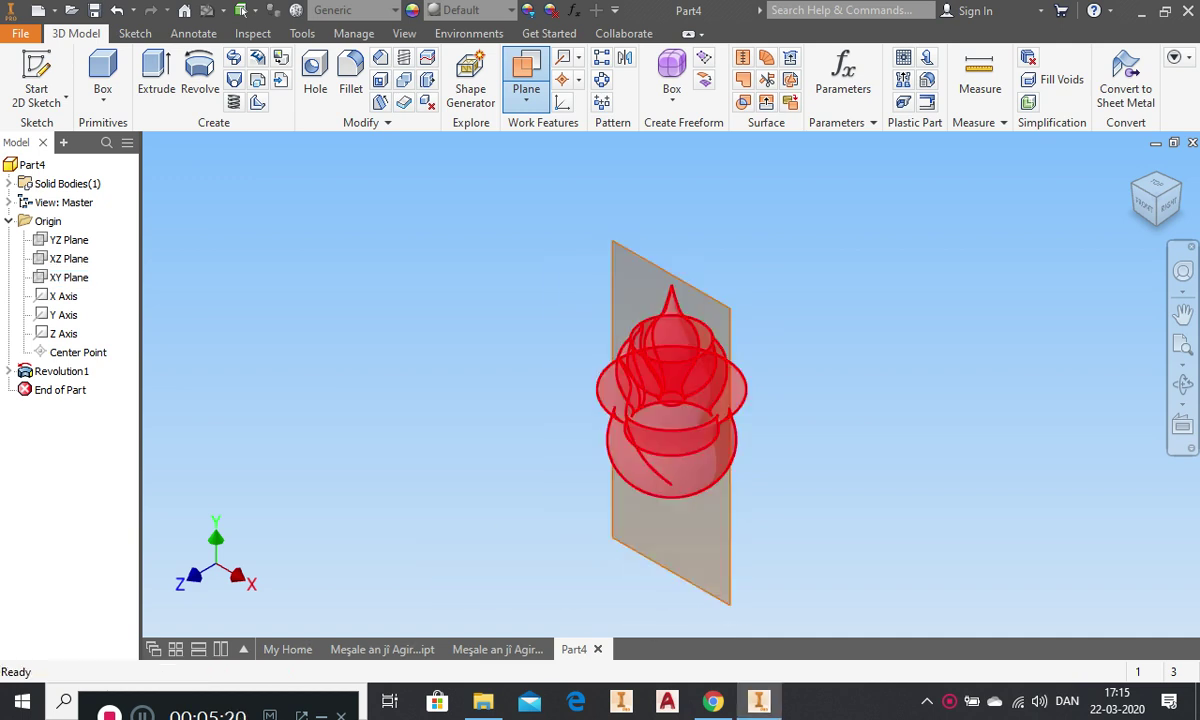
# - Start a 2D sketch on the new work plane and slice the graphics at the sketch plane
pyautogui.click(785, 297)
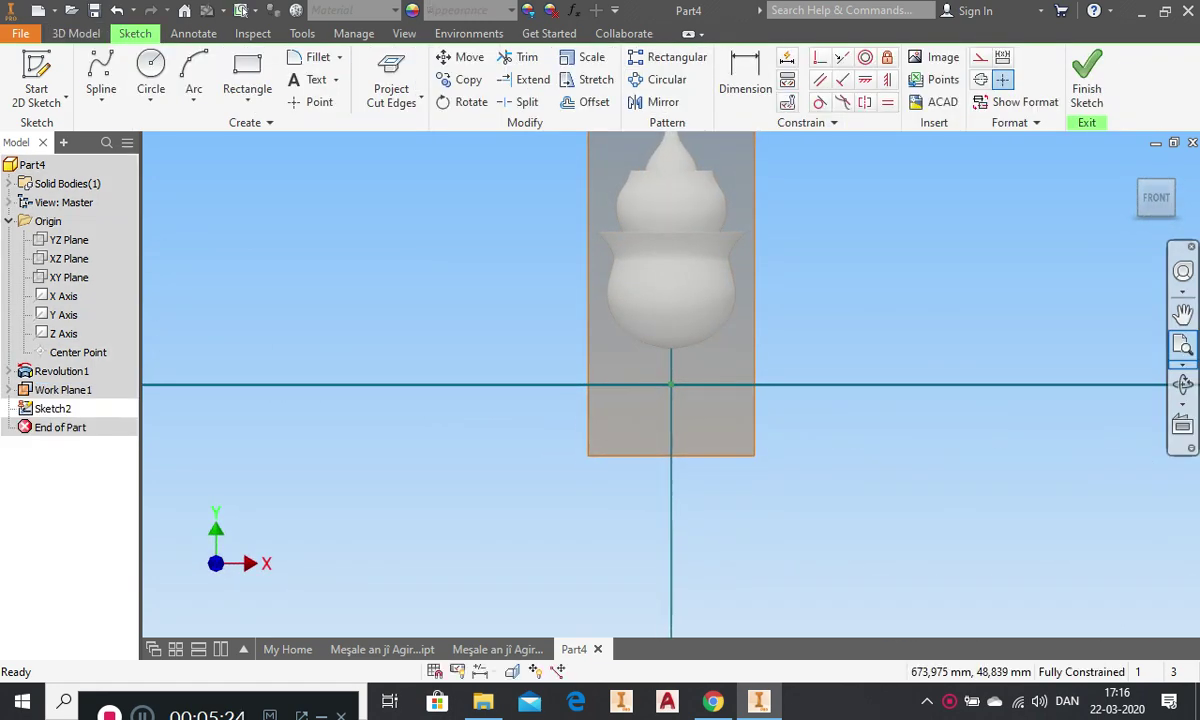
pyautogui.rightClick(818, 247)
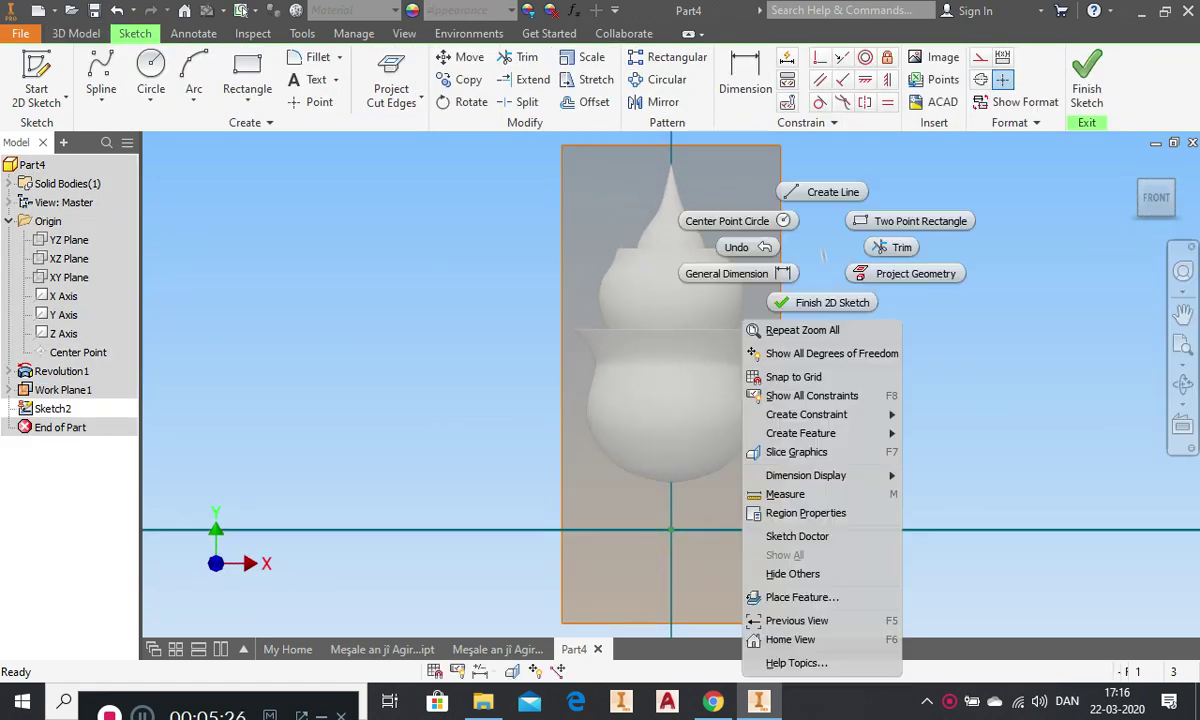
pyautogui.click(796, 452)
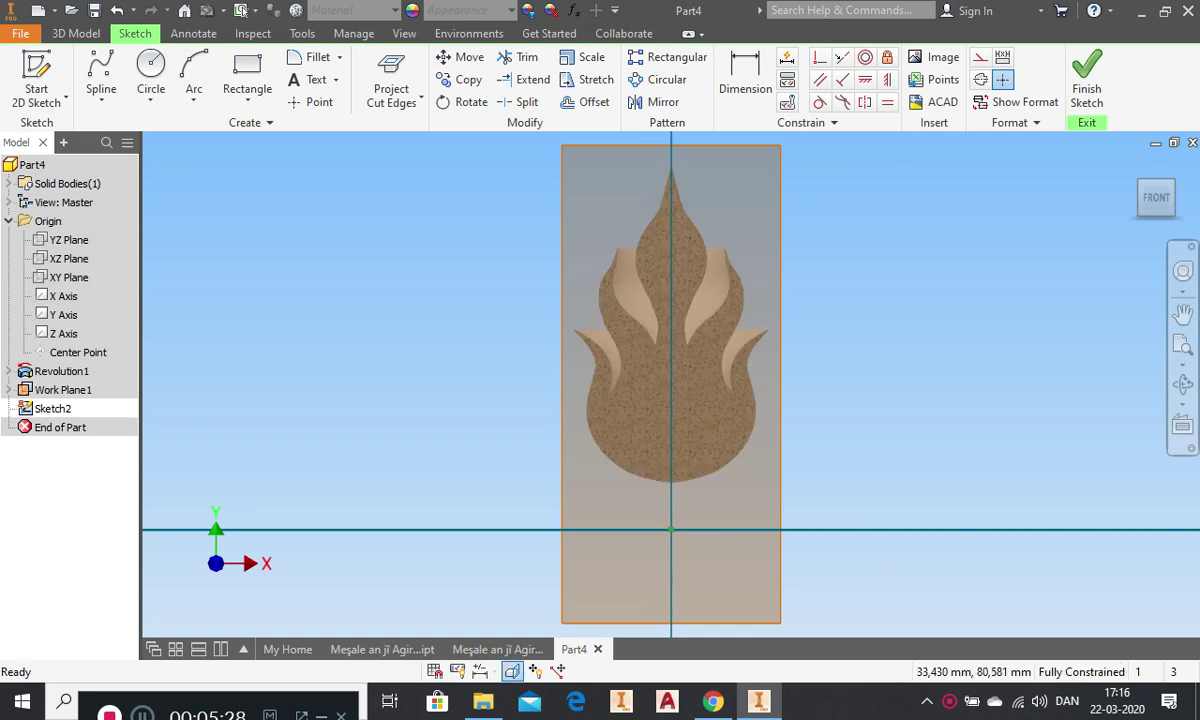
# - Project the revolved body's cut edges into the sketch
pyautogui.scroll(5, 668, 473)
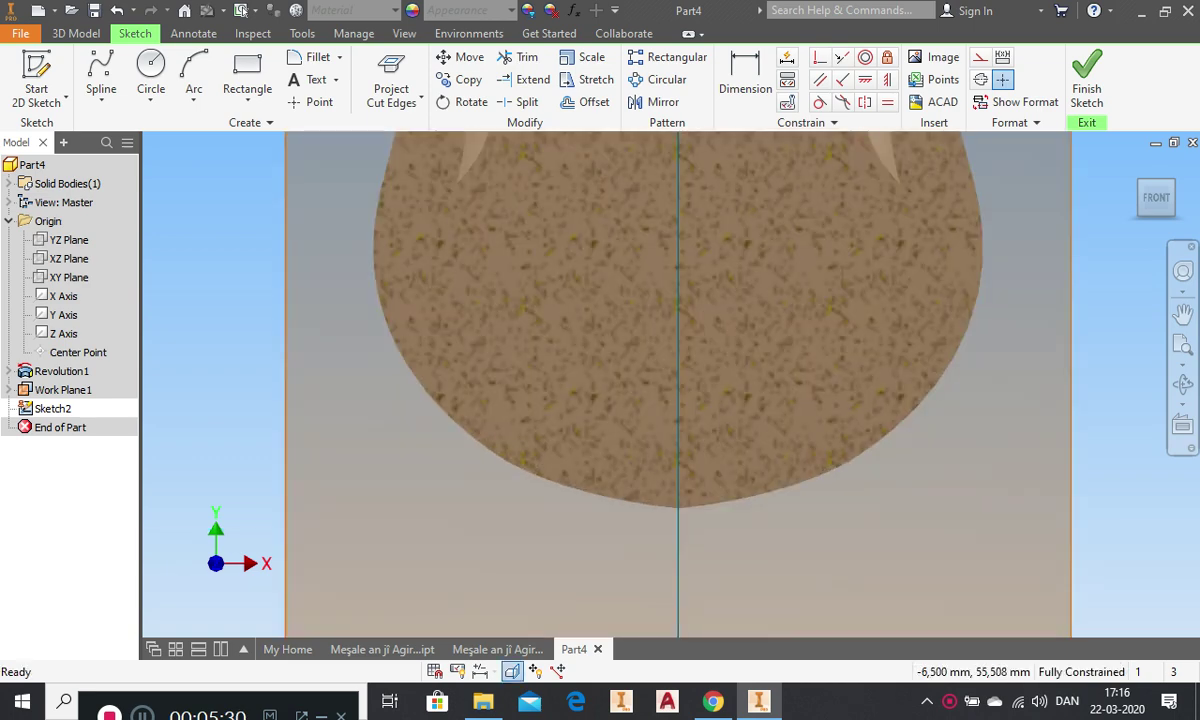
pyautogui.scroll(-2, 398, 82)
pyautogui.click(410, 97)
pyautogui.click(414, 163)
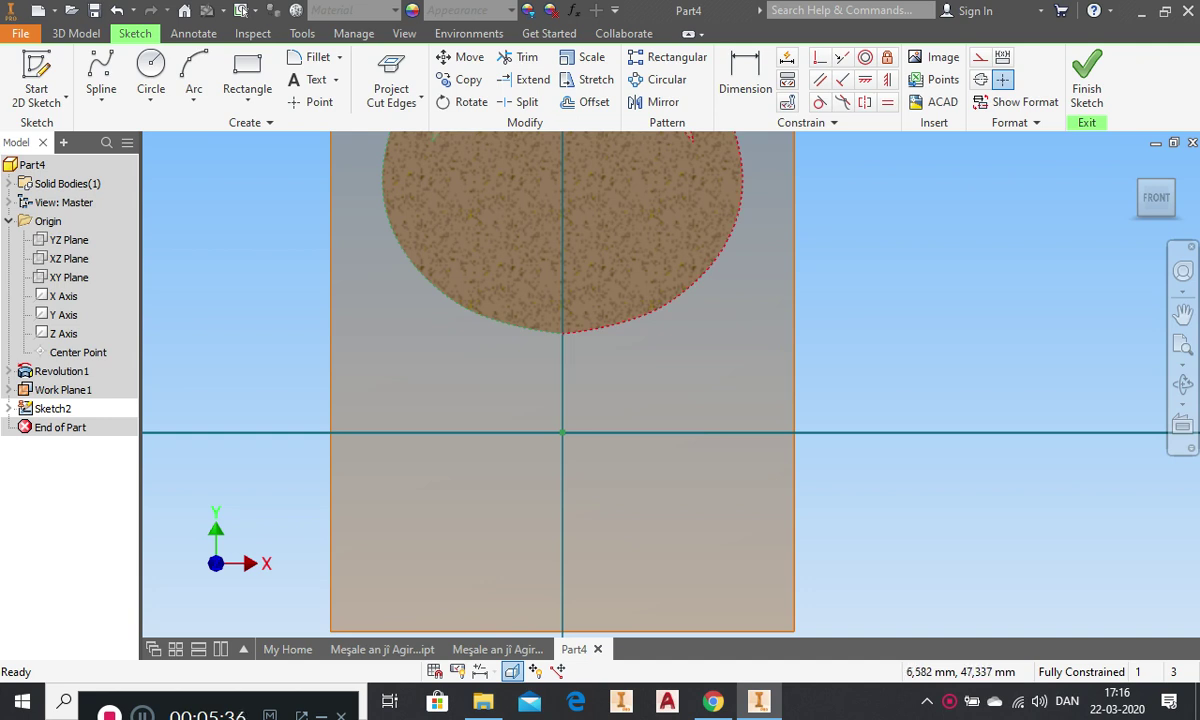
pyautogui.click(550, 331)
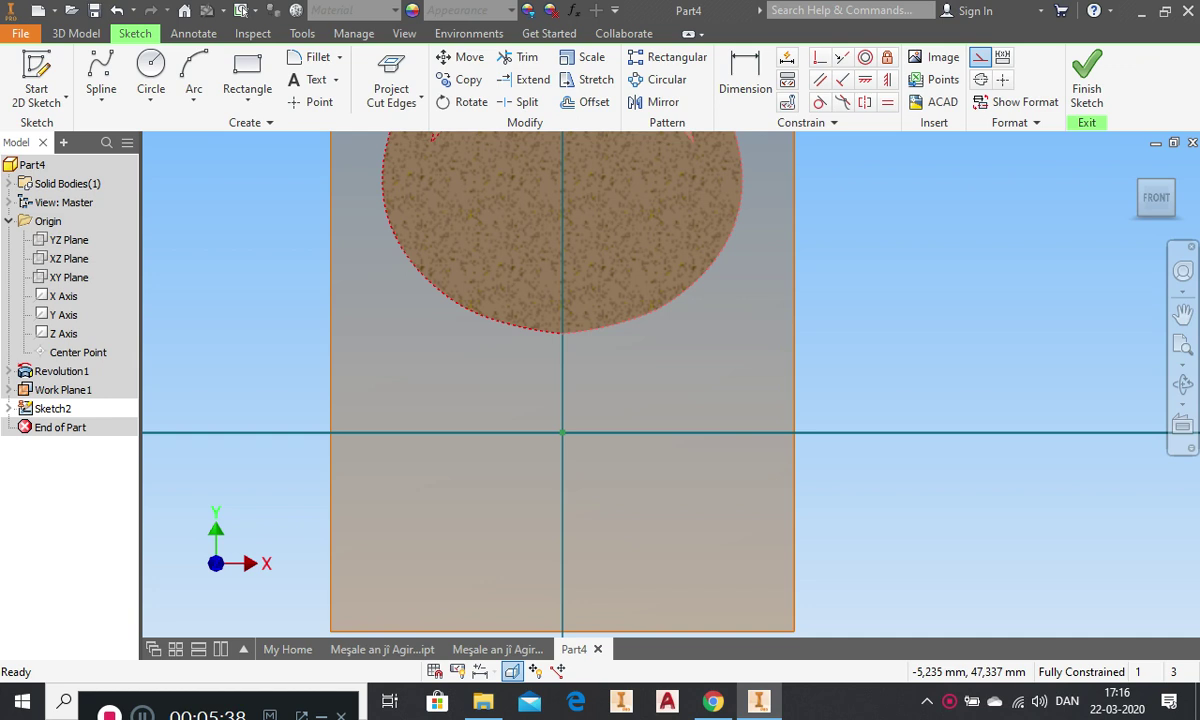
pyautogui.rightClick(851, 318)
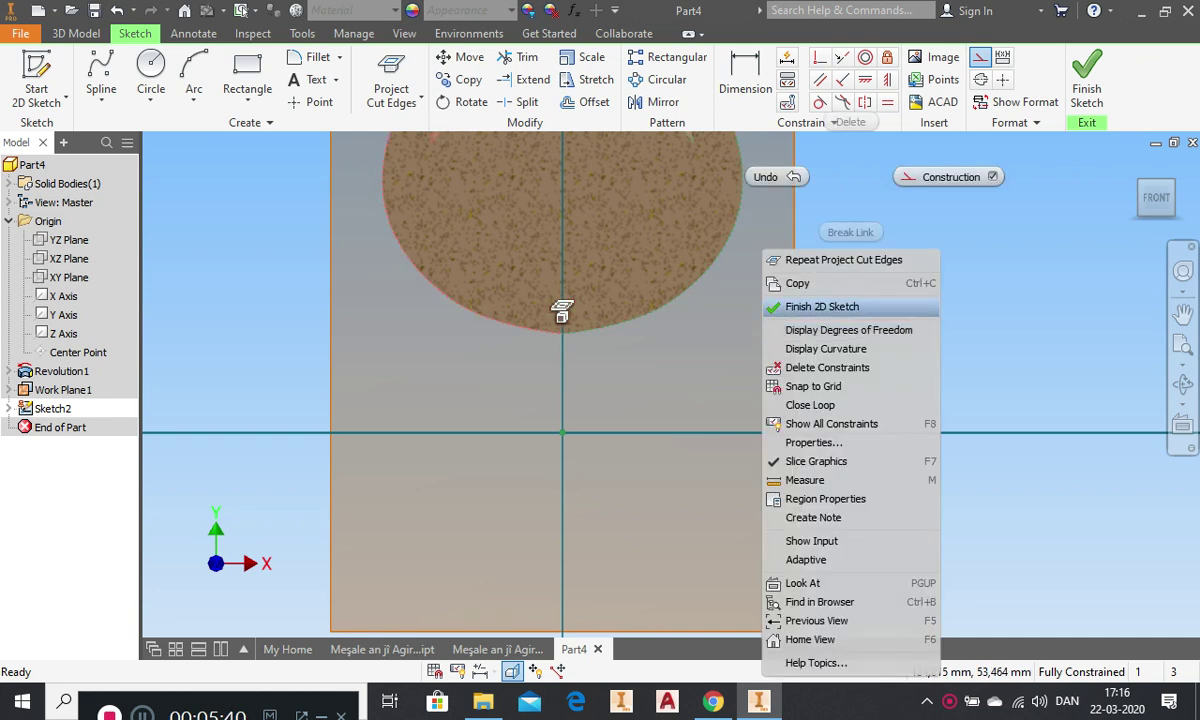
pyautogui.press('Escape')
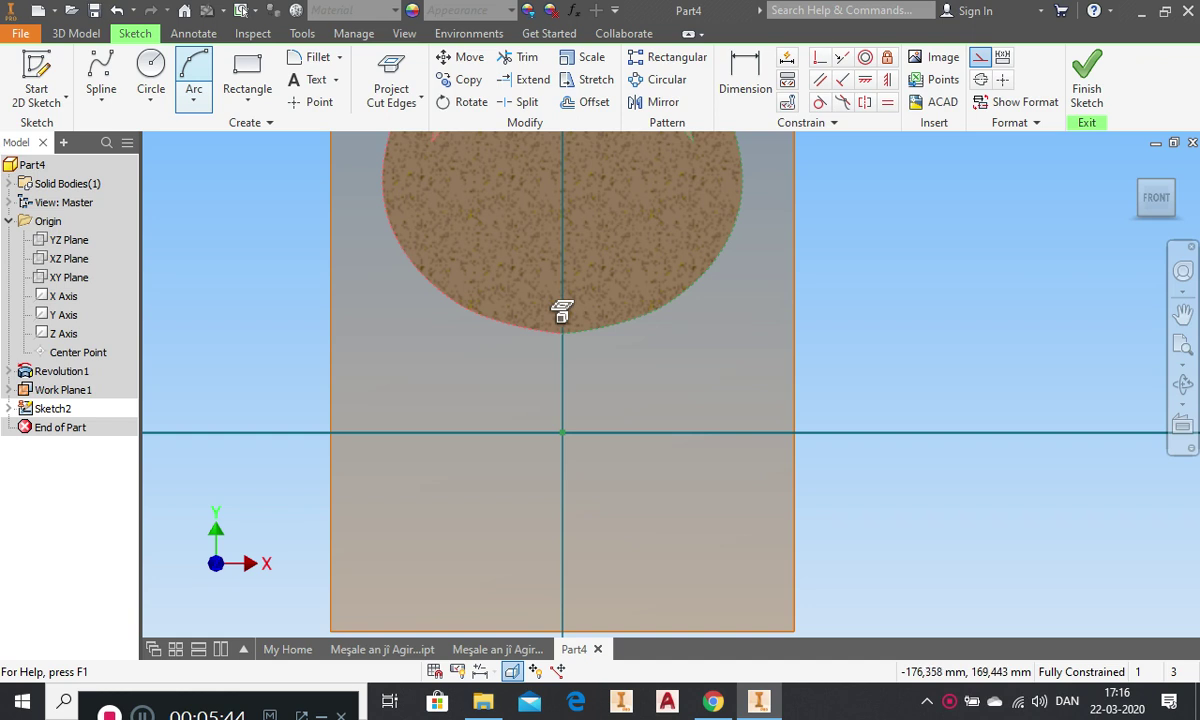
# - Draw a horizontal line about 265 mm long across the lower end of the flame
pyautogui.click(101, 100)
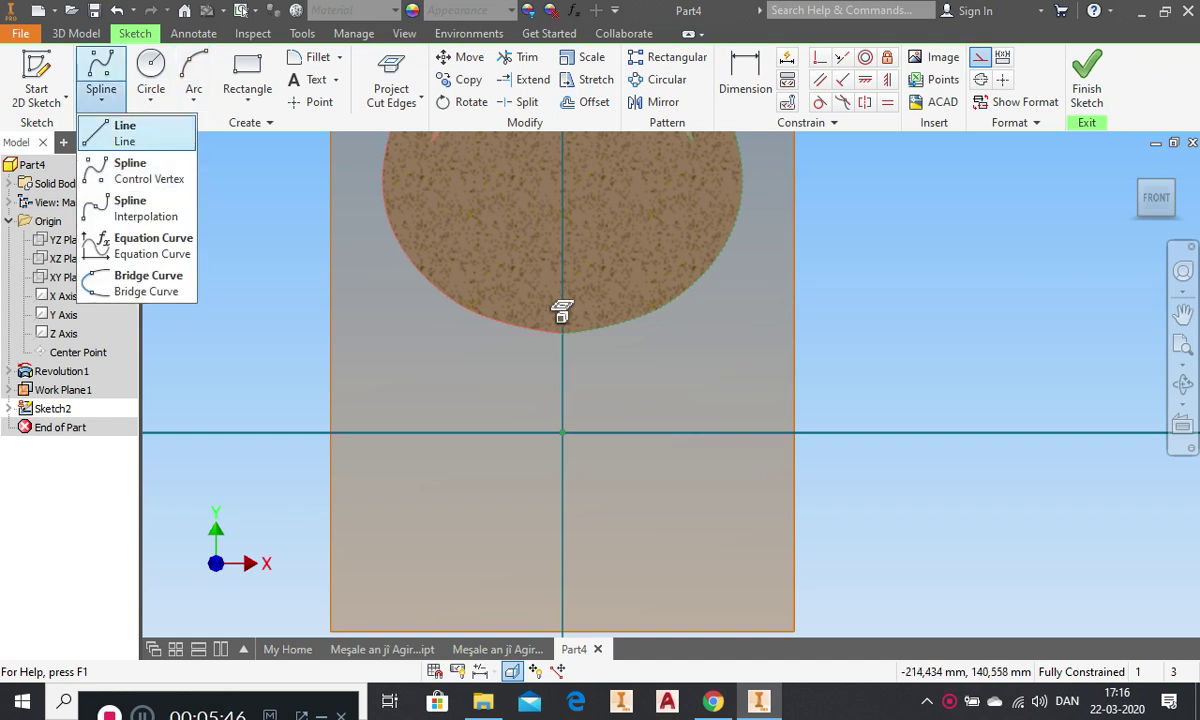
pyautogui.click(112, 126)
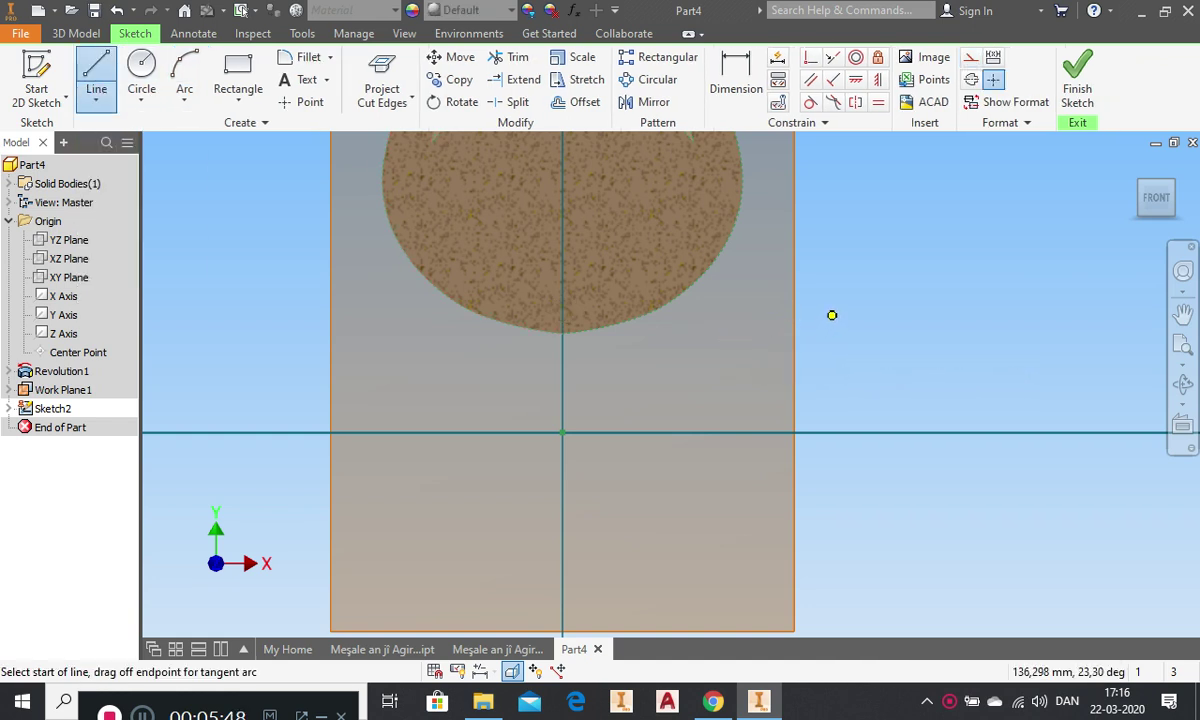
pyautogui.click(830, 316)
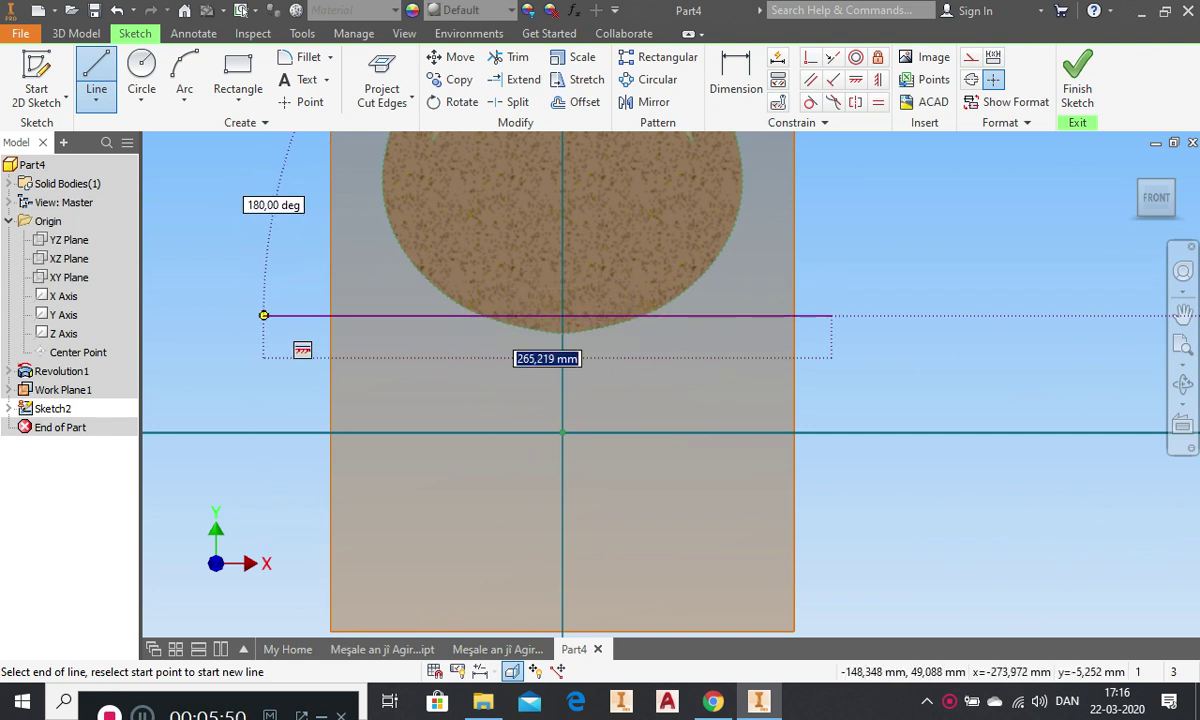
pyautogui.click(264, 316)
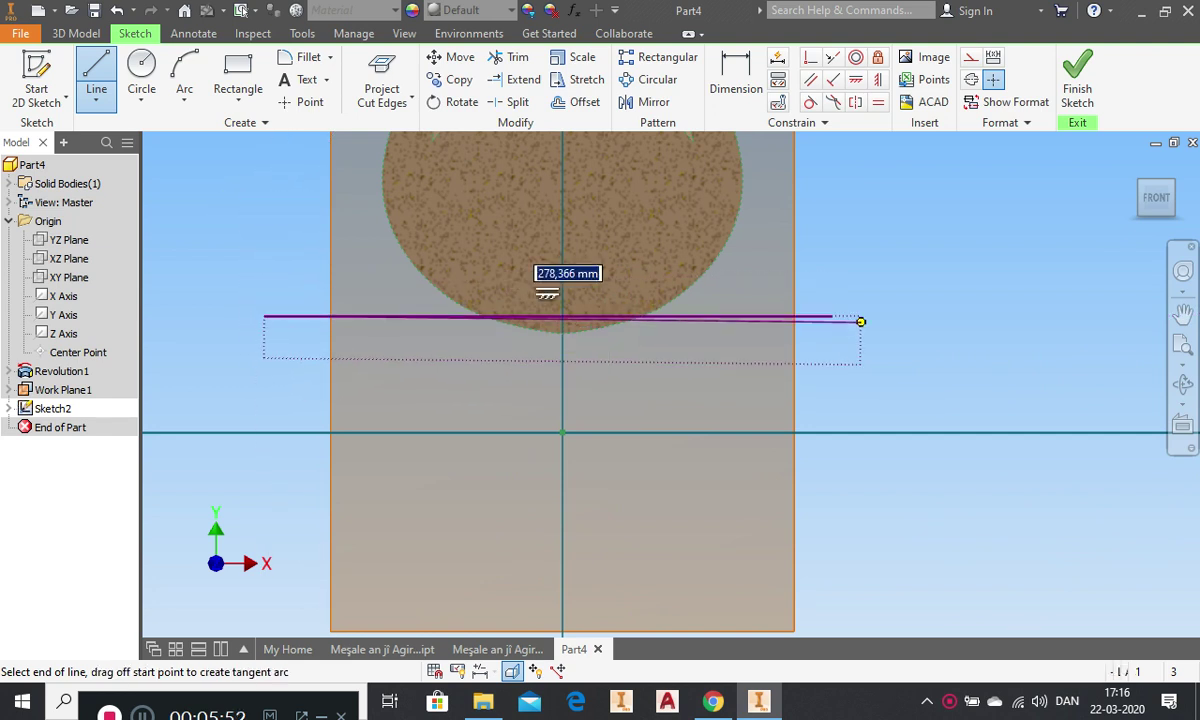
pyautogui.rightClick(977, 300)
pyautogui.click(878, 300)
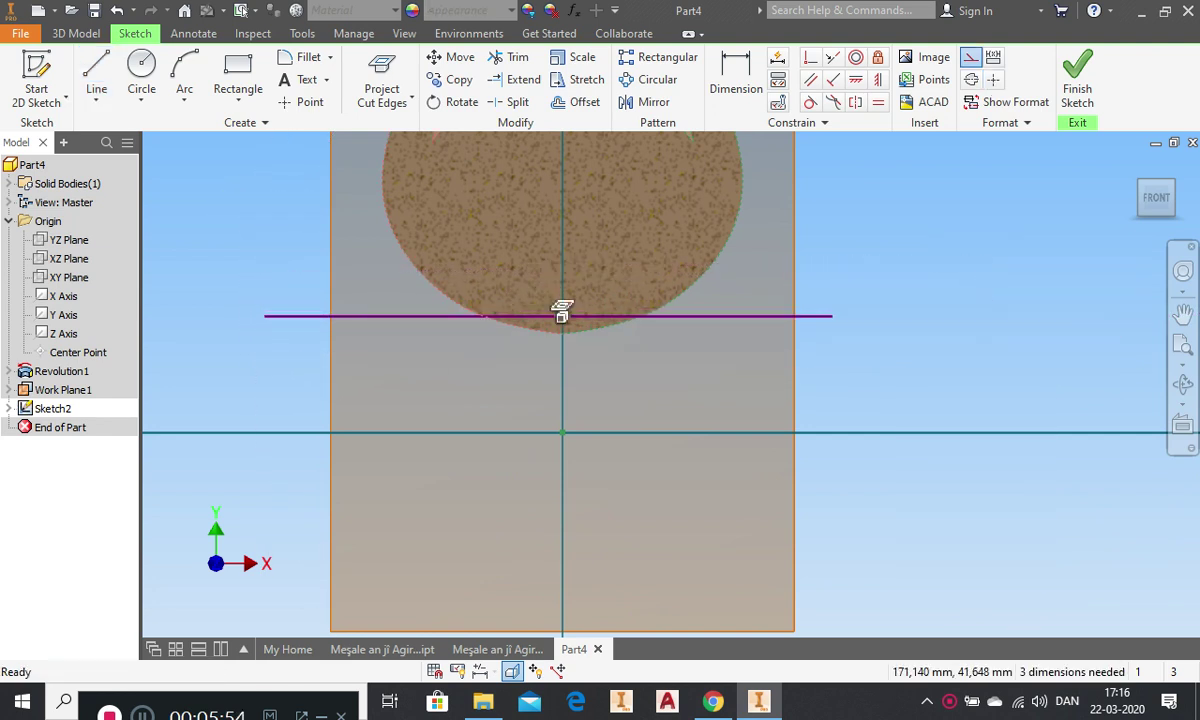
# - Dimension the horizontal line and set its length to 230 mm
pyautogui.scroll(-2, 712, 316)
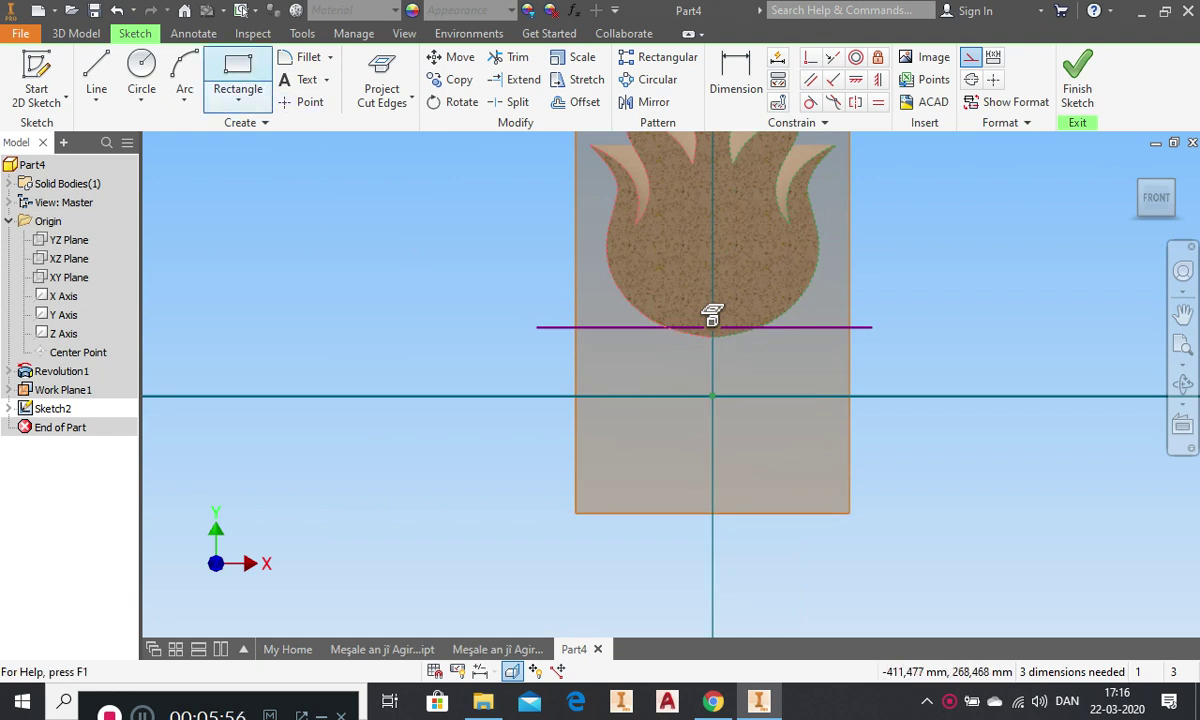
pyautogui.scroll(-2, 712, 316)
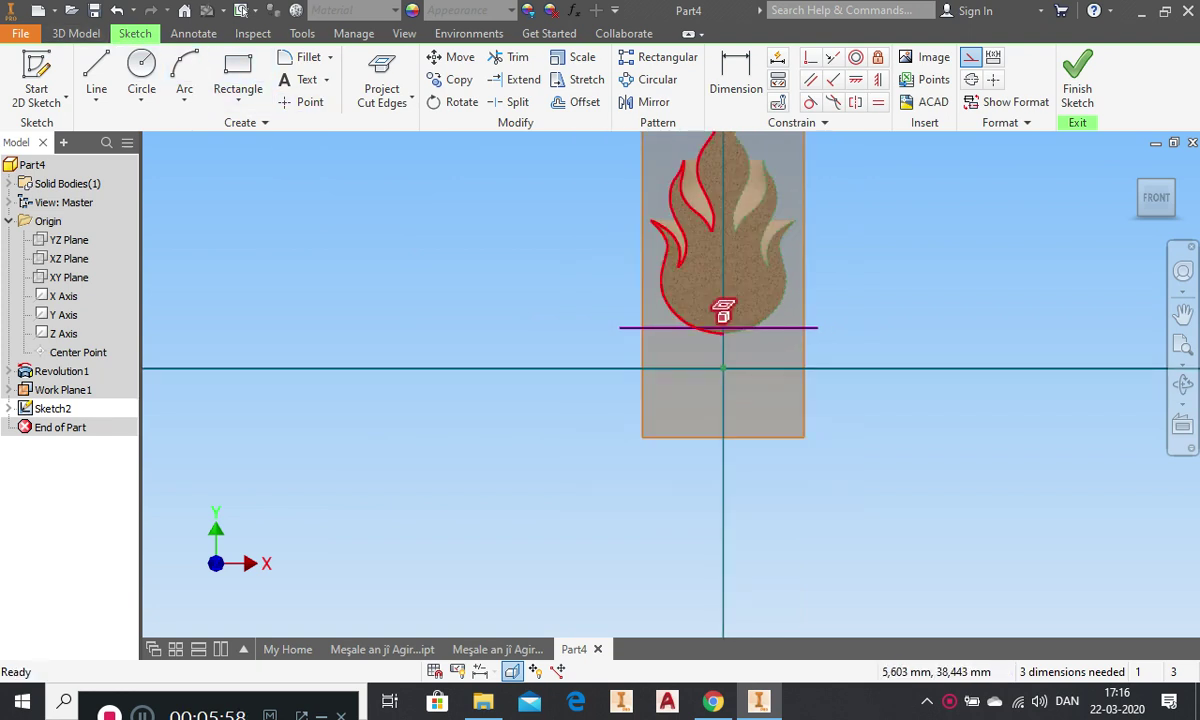
pyautogui.scroll(3, 679, 422)
pyautogui.press('a')
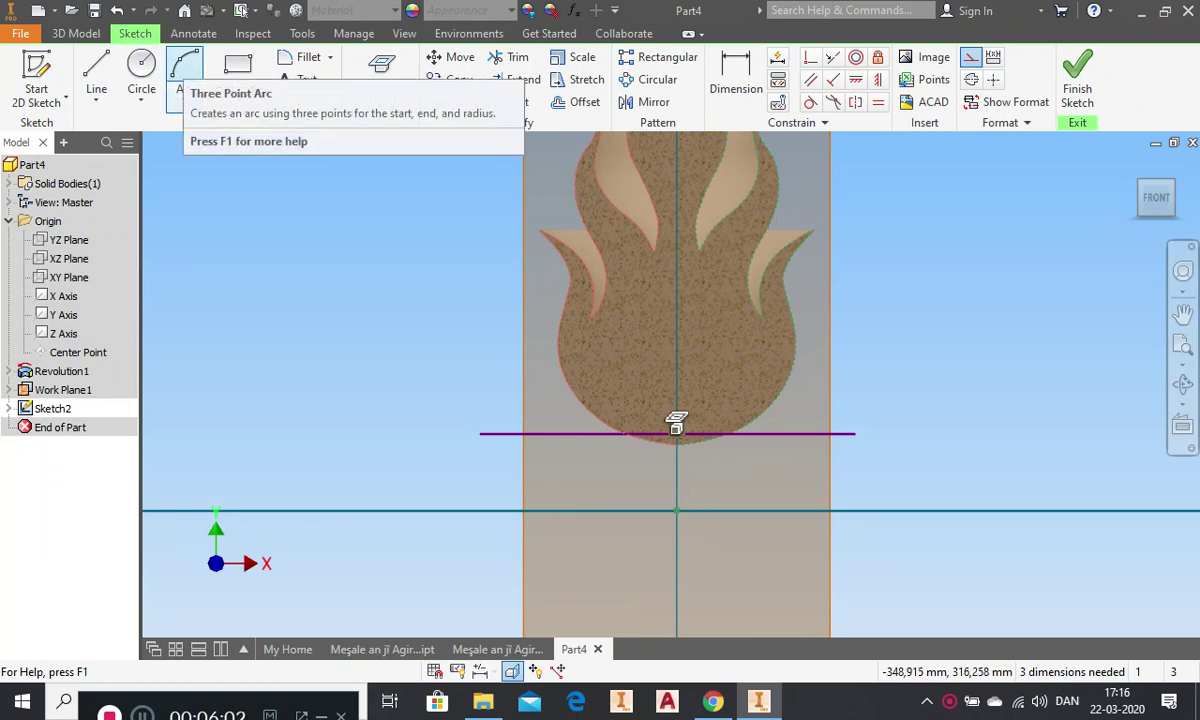
pyautogui.press('Escape')
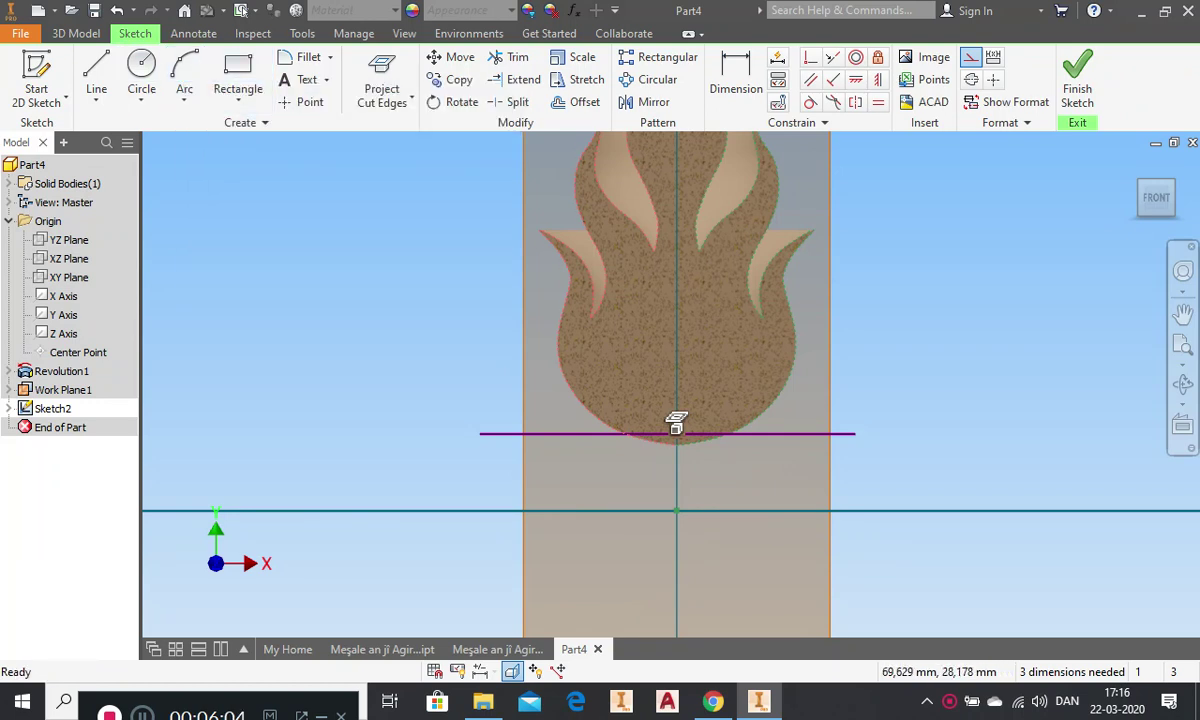
pyautogui.press('d')
pyautogui.click(677, 433)
pyautogui.click(853, 481)
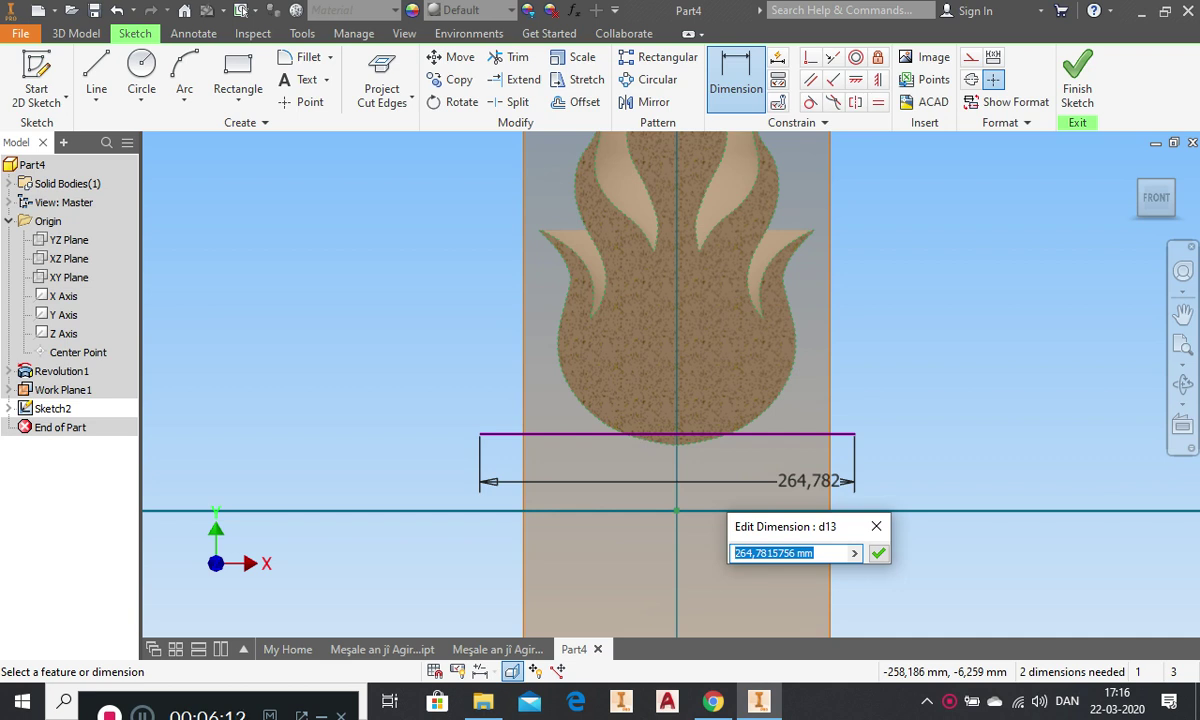
pyautogui.write('230')
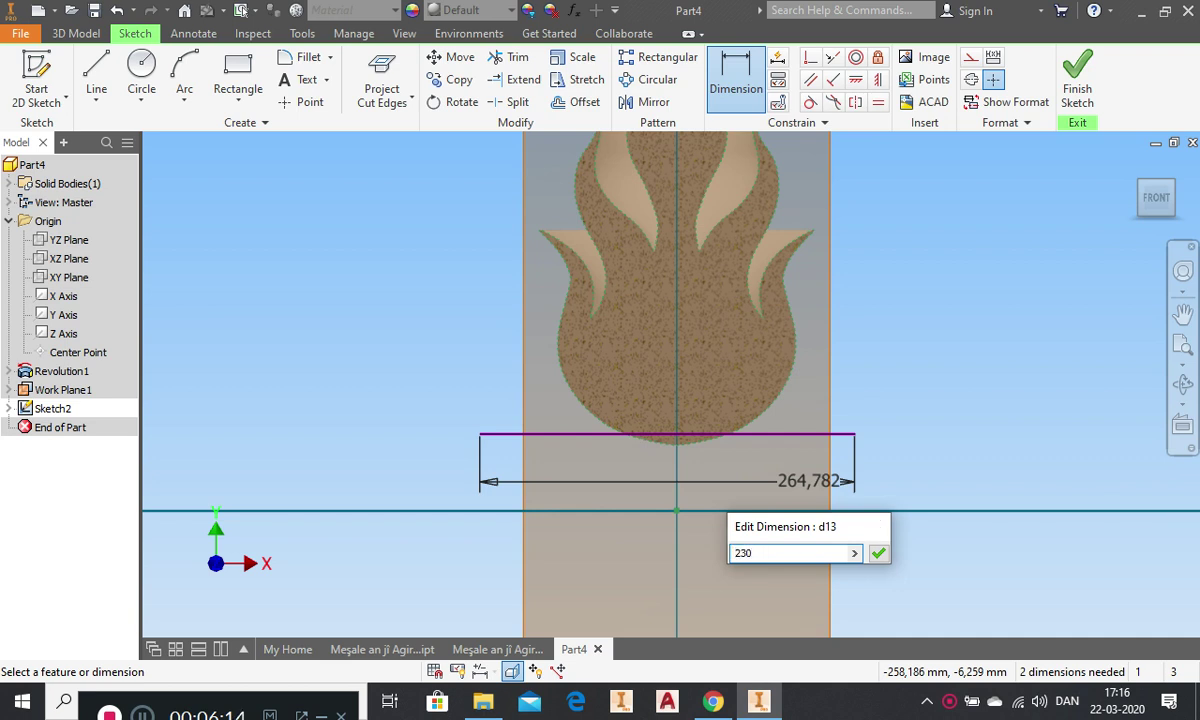
pyautogui.press('Return')
# - Draw a three-point arc between the horizontal line's two endpoints, bowing down below the flame
pyautogui.scroll(3, 583, 436)
pyautogui.scroll(-4, 595, 438)
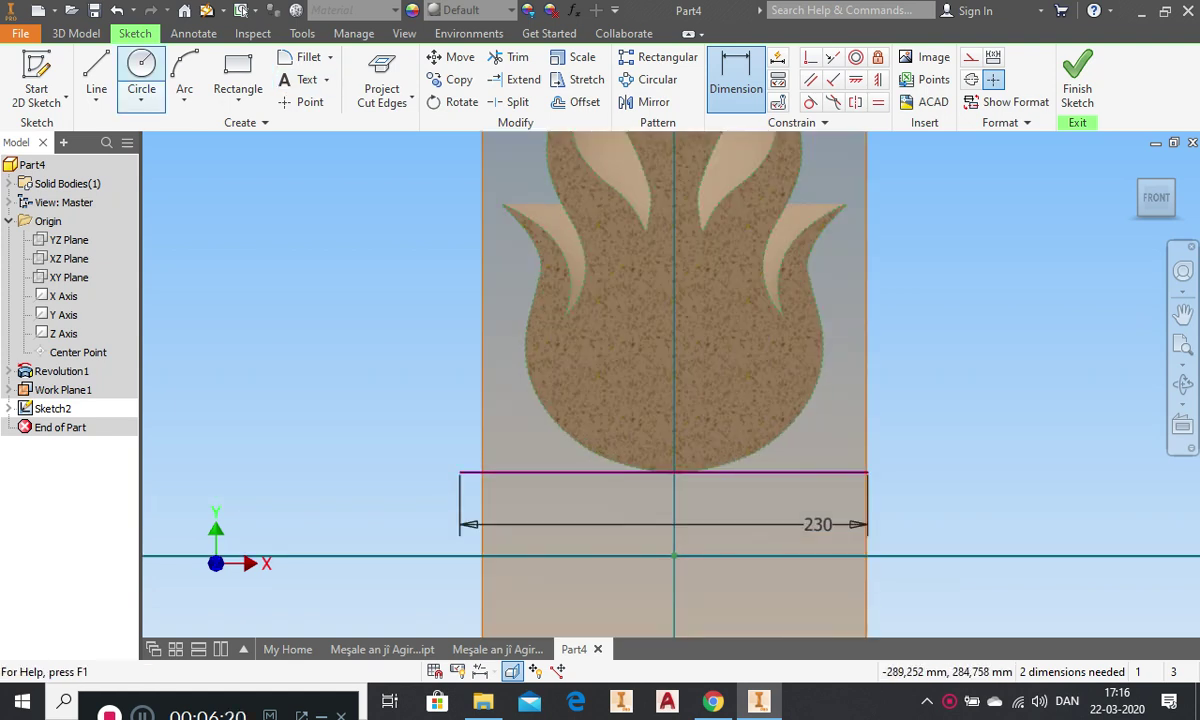
pyautogui.click(868, 471)
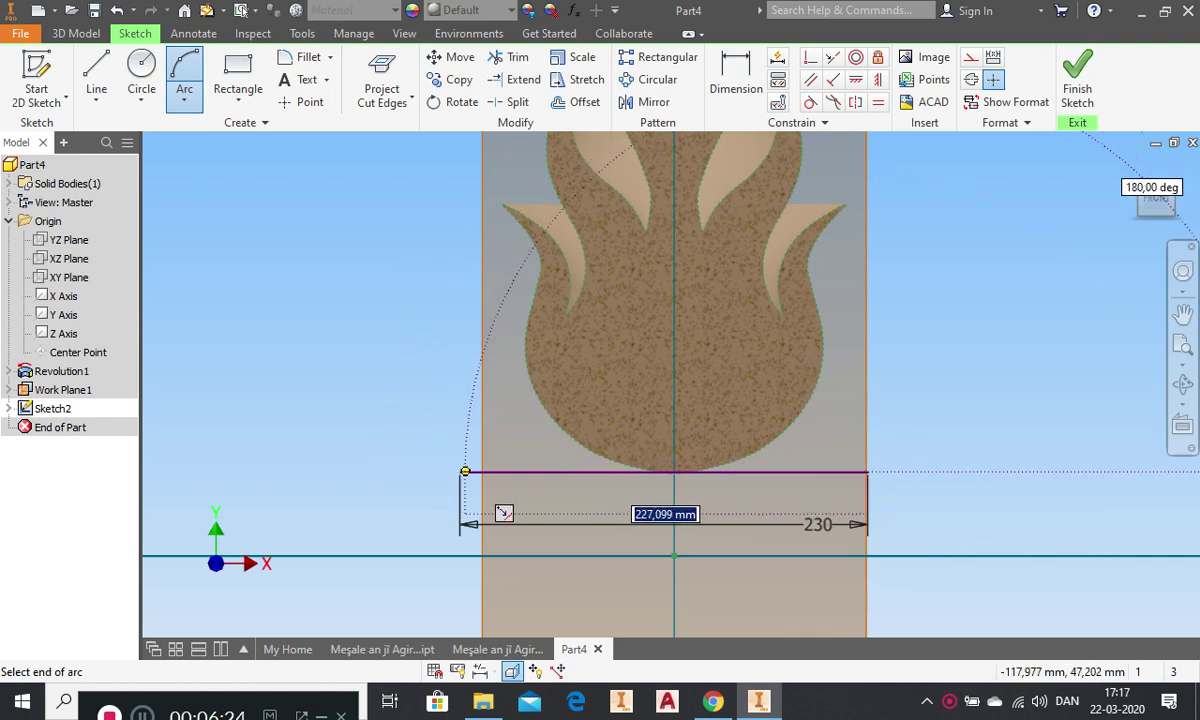
pyautogui.click(460, 471)
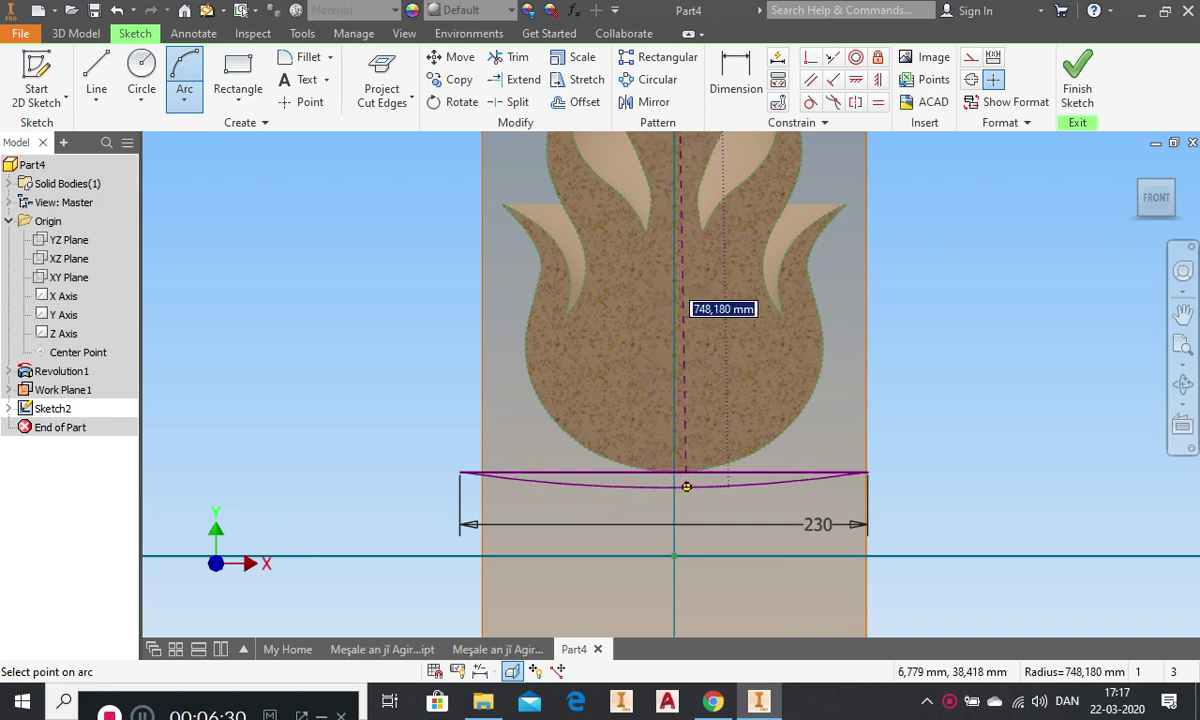
pyautogui.click(672, 508)
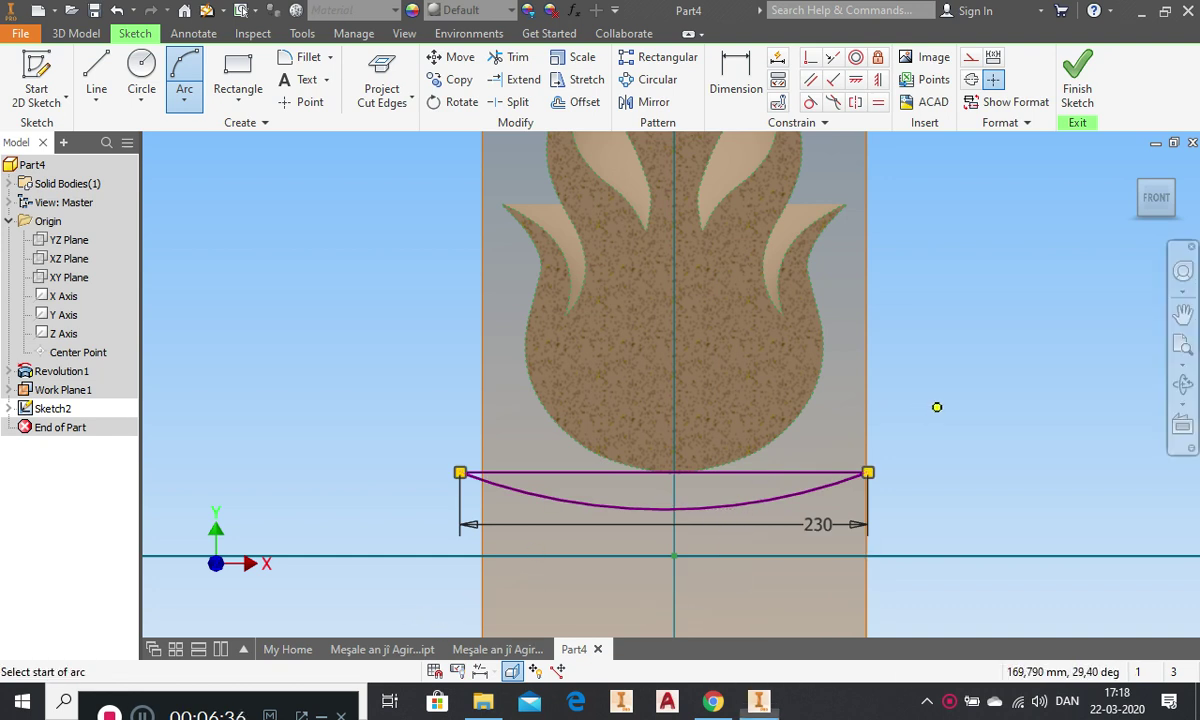
pyautogui.rightClick(937, 407)
pyautogui.click(1008, 408)
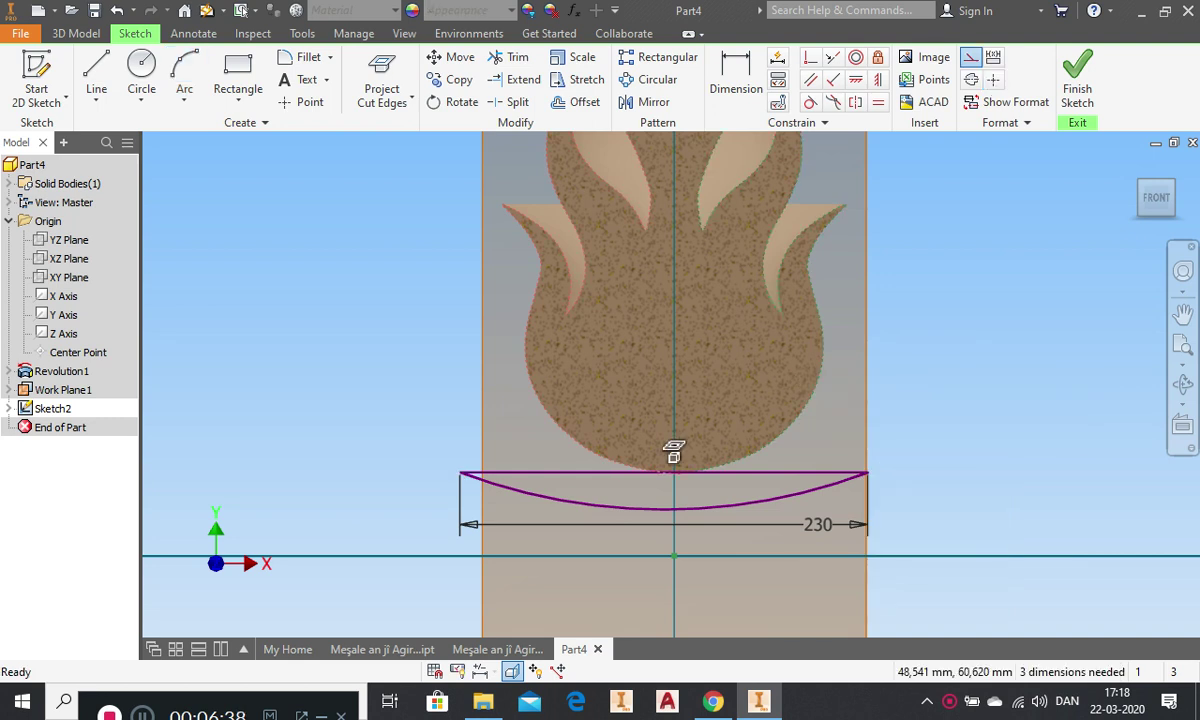
# - Draw a short vertical line from the arc's midpoint up past the horizontal line
pyautogui.click(96, 72)
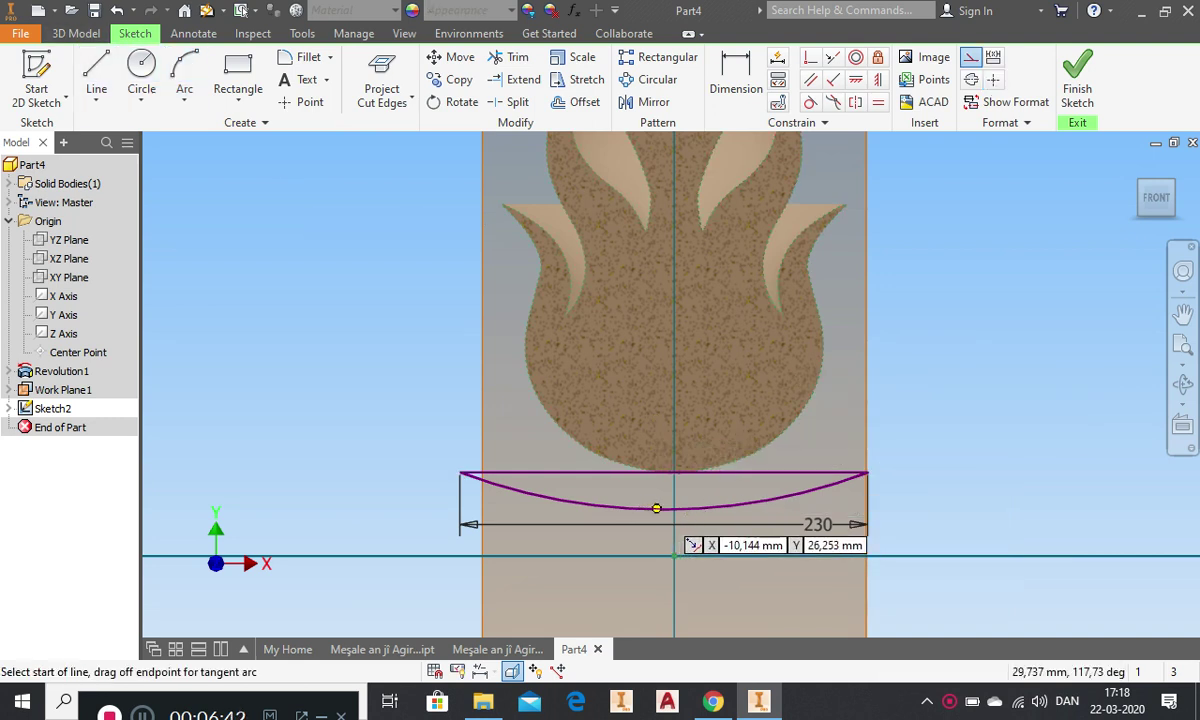
pyautogui.click(664, 508)
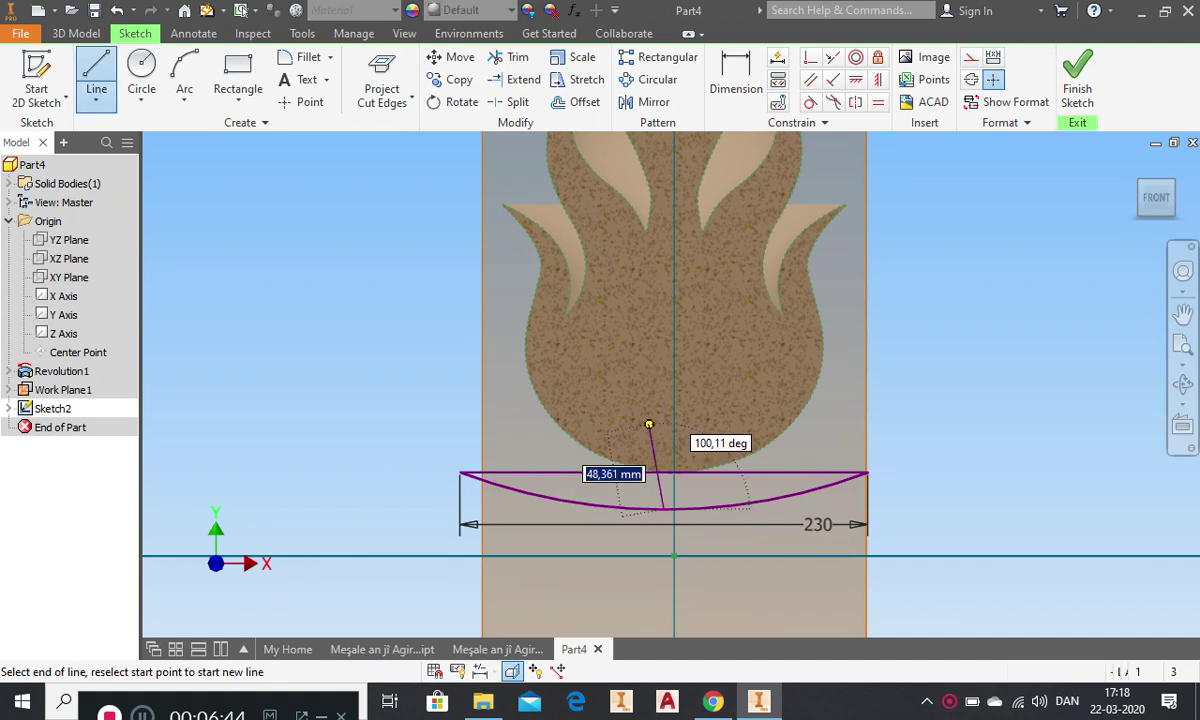
pyautogui.click(664, 440)
pyautogui.rightClick(946, 380)
pyautogui.click(1014, 381)
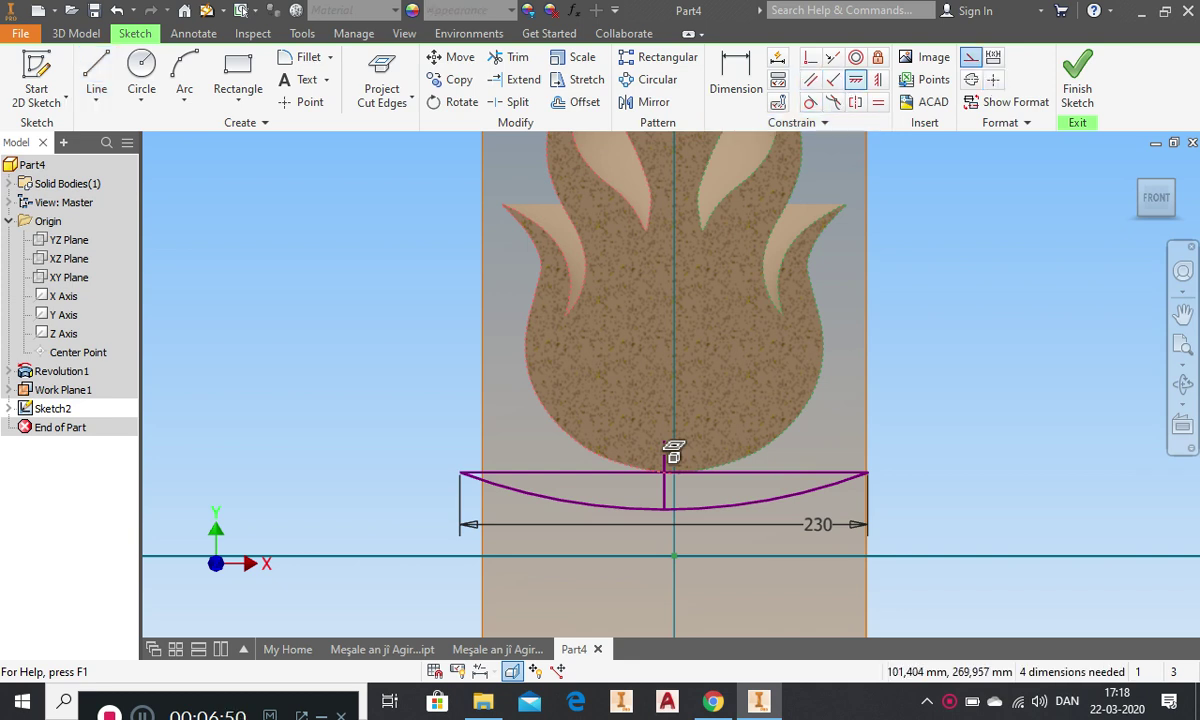
# - Align the arc's midpoint with the flame's bottom point using horizontal and vertical constraints
pyautogui.click(856, 80)
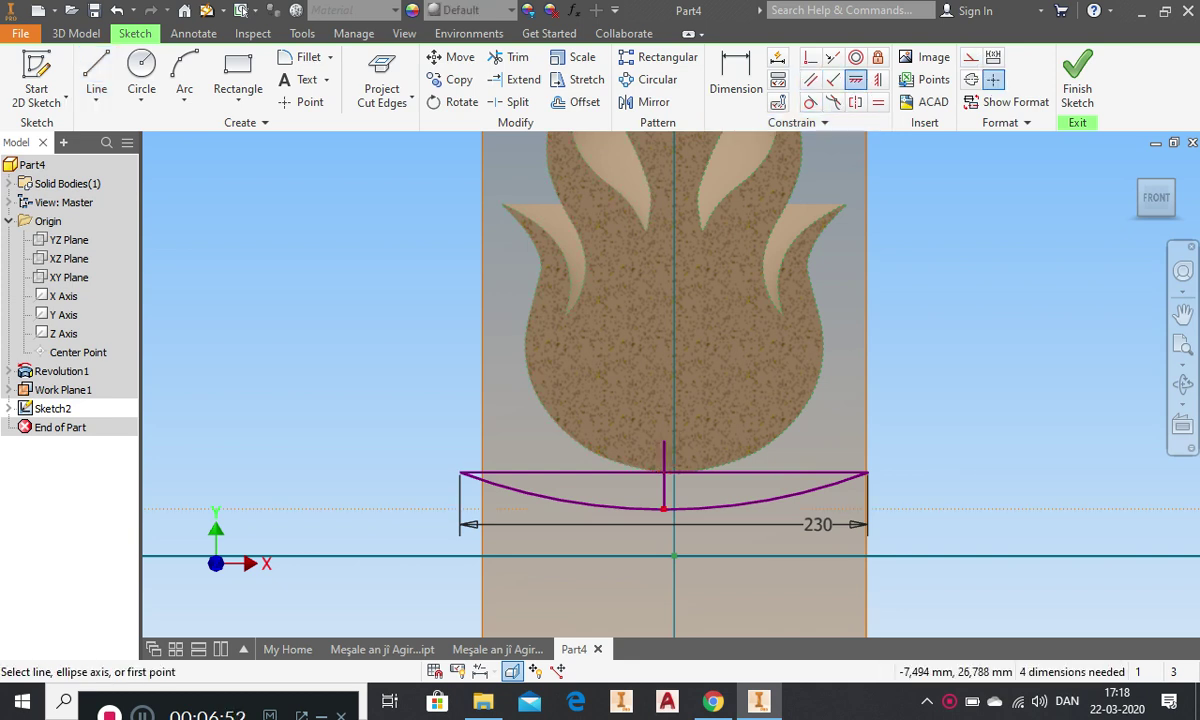
pyautogui.click(663, 509)
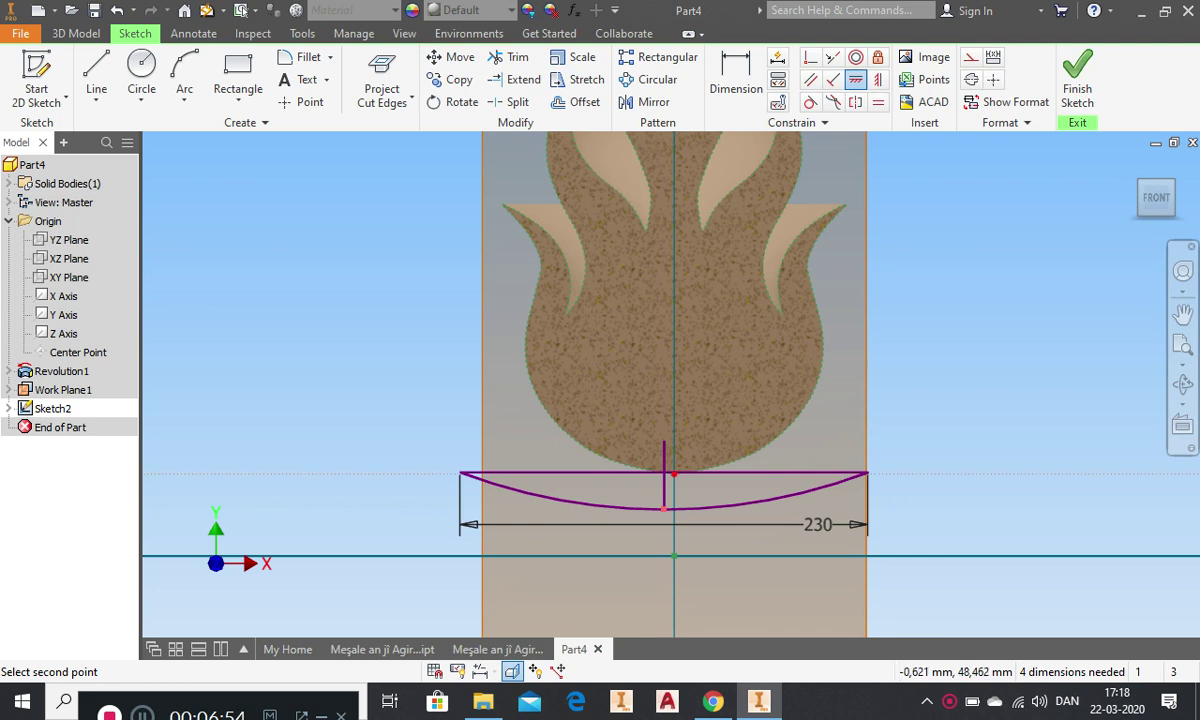
pyautogui.click(673, 473)
pyautogui.click(877, 79)
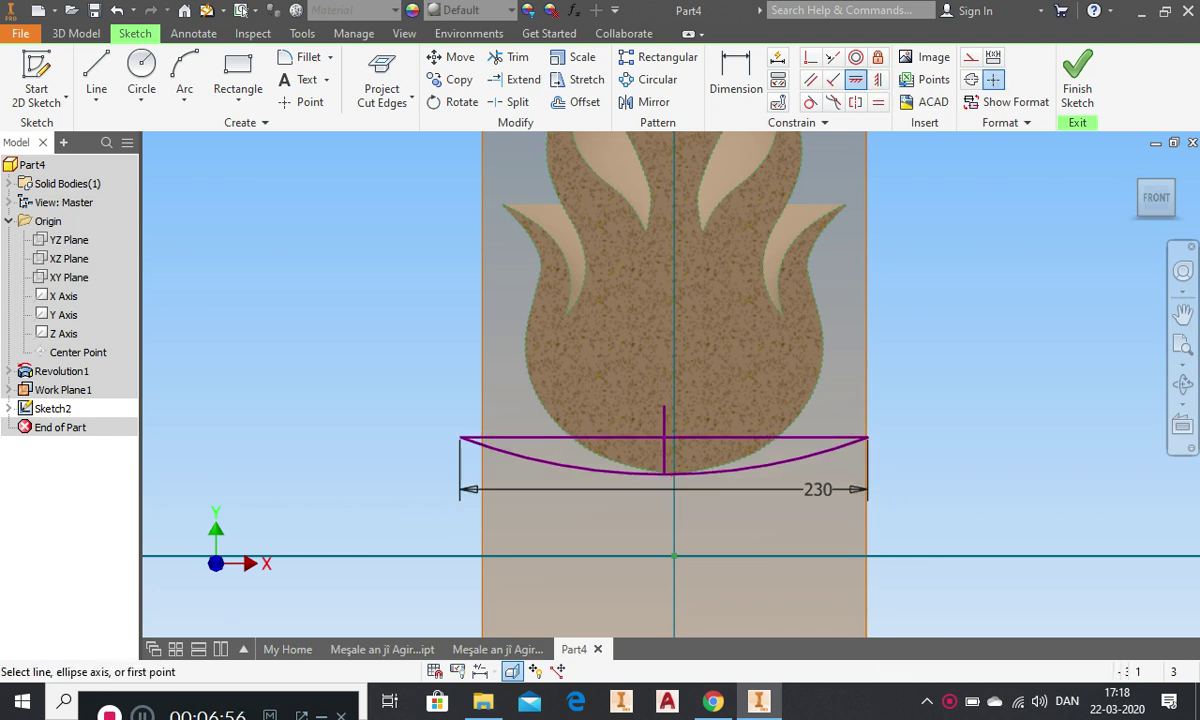
pyautogui.click(663, 473)
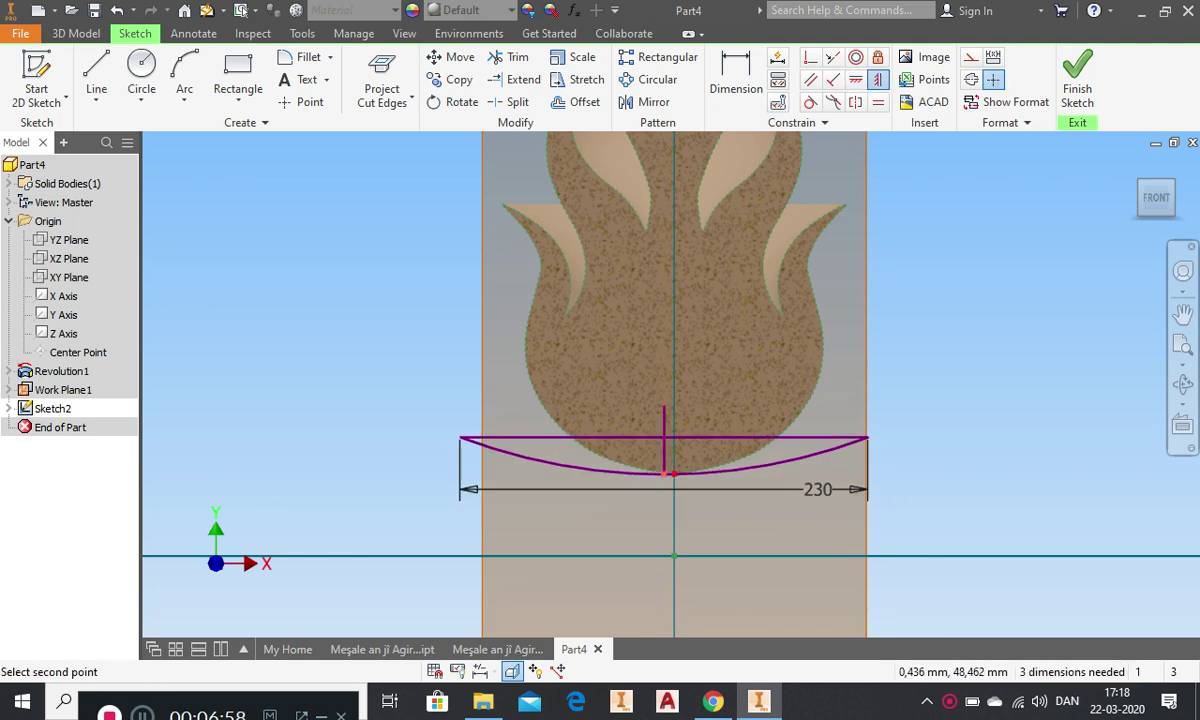
pyautogui.click(673, 473)
pyautogui.rightClick(981, 402)
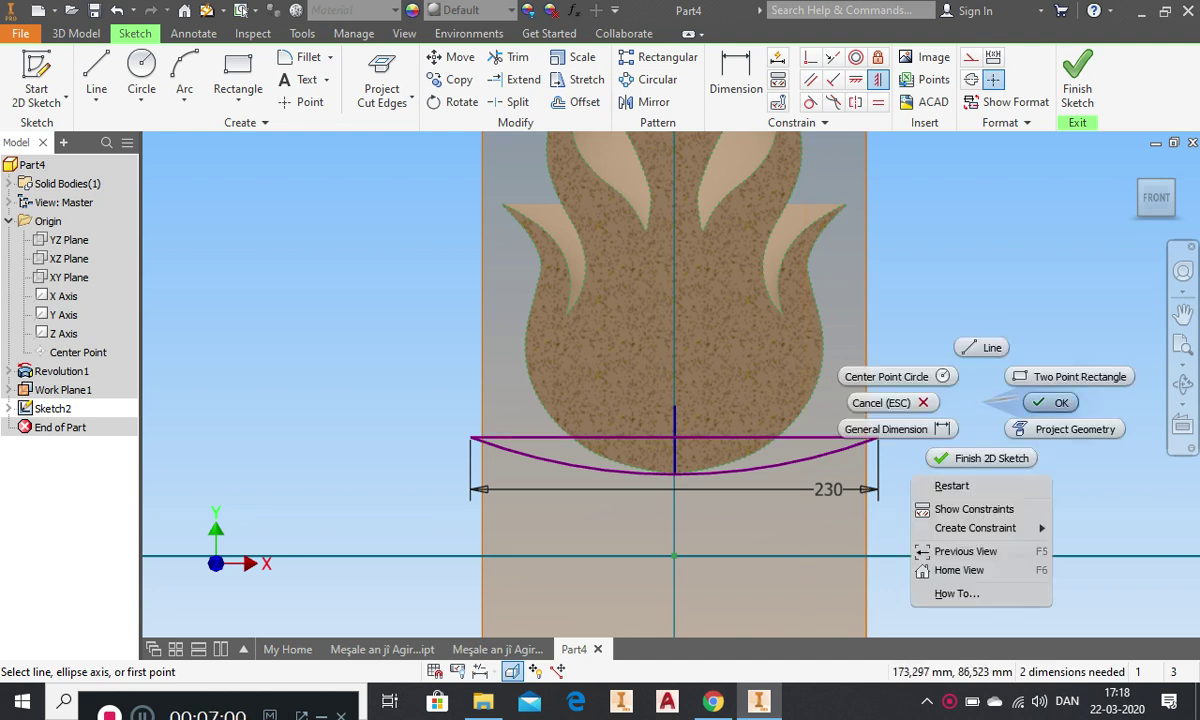
pyautogui.click(1045, 402)
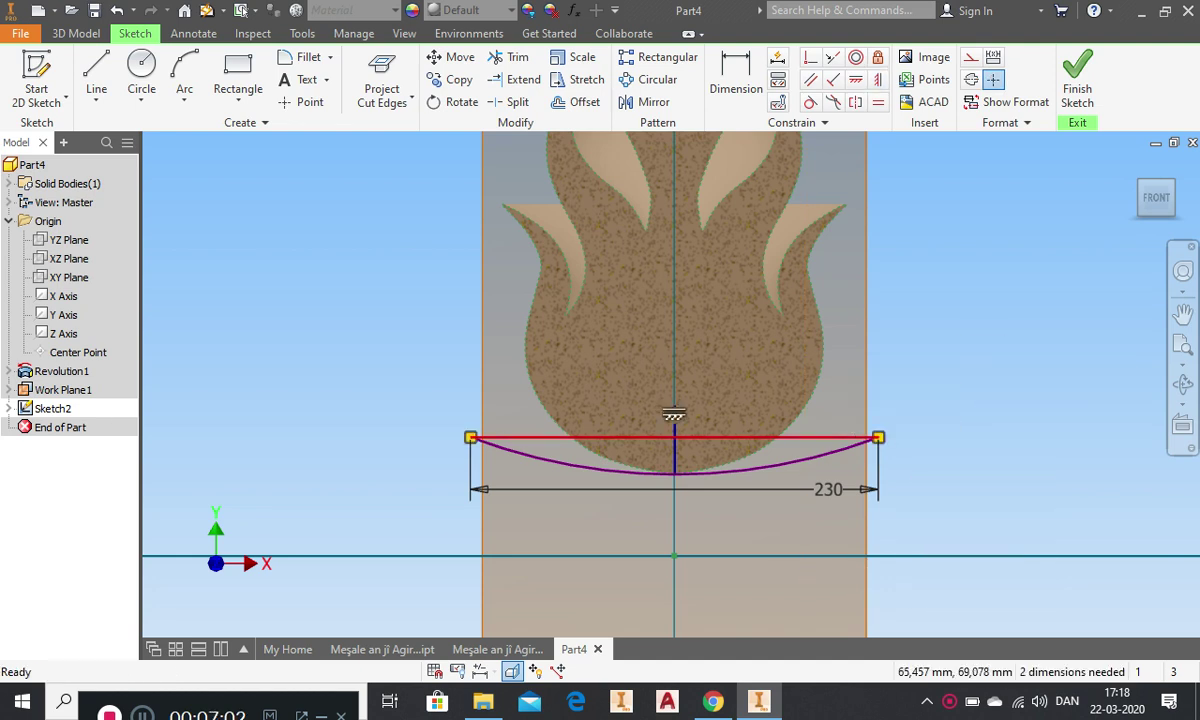
# - Delete the horizontal line and the short vertical line, keeping the 230 mm wide arc
pyautogui.press('Delete')
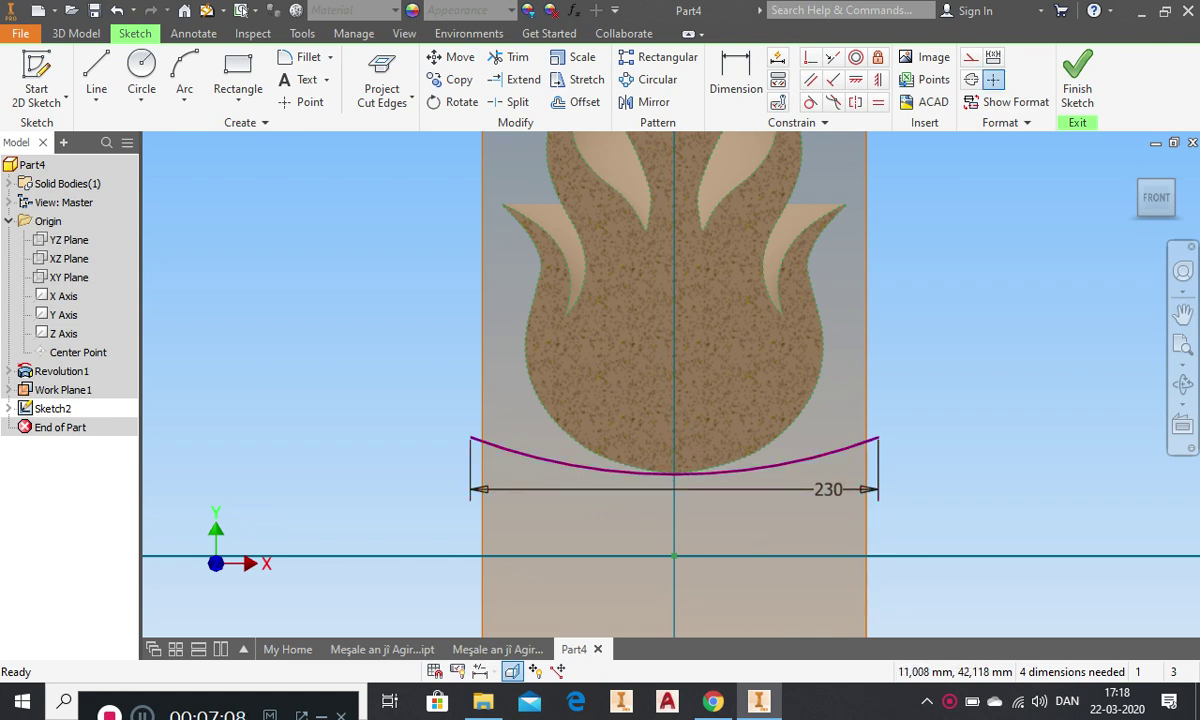
pyautogui.scroll(-3, 686, 428)
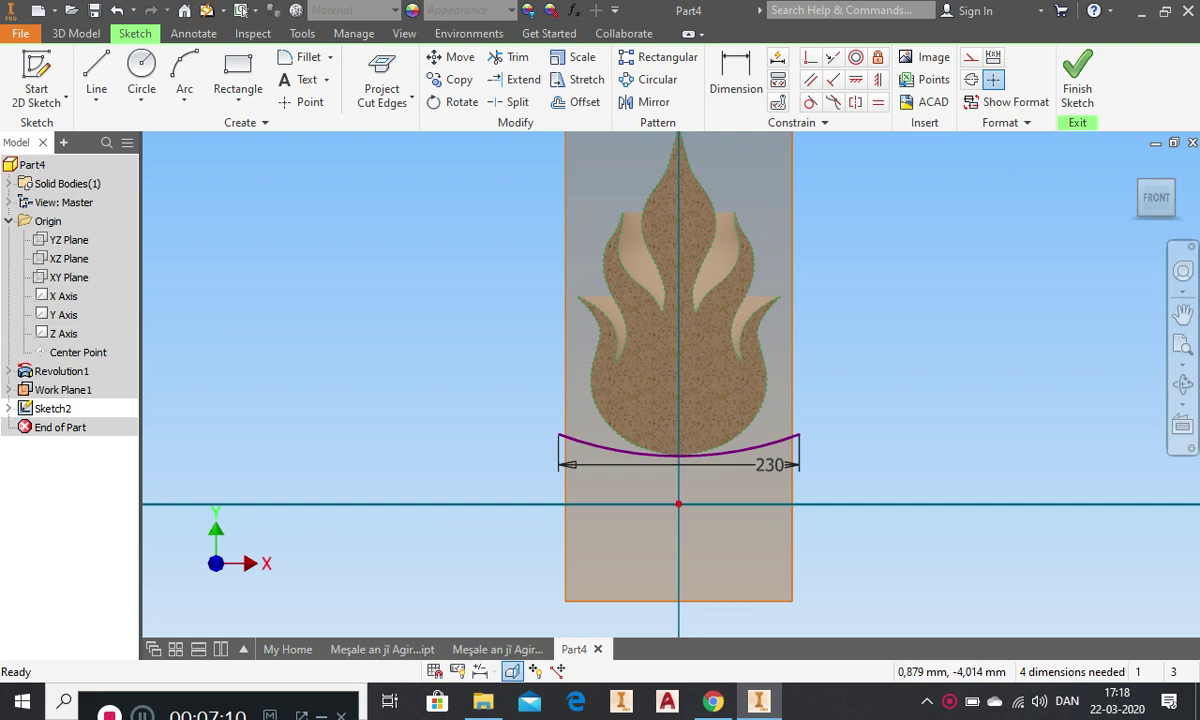
pyautogui.scroll(3, 636, 461)
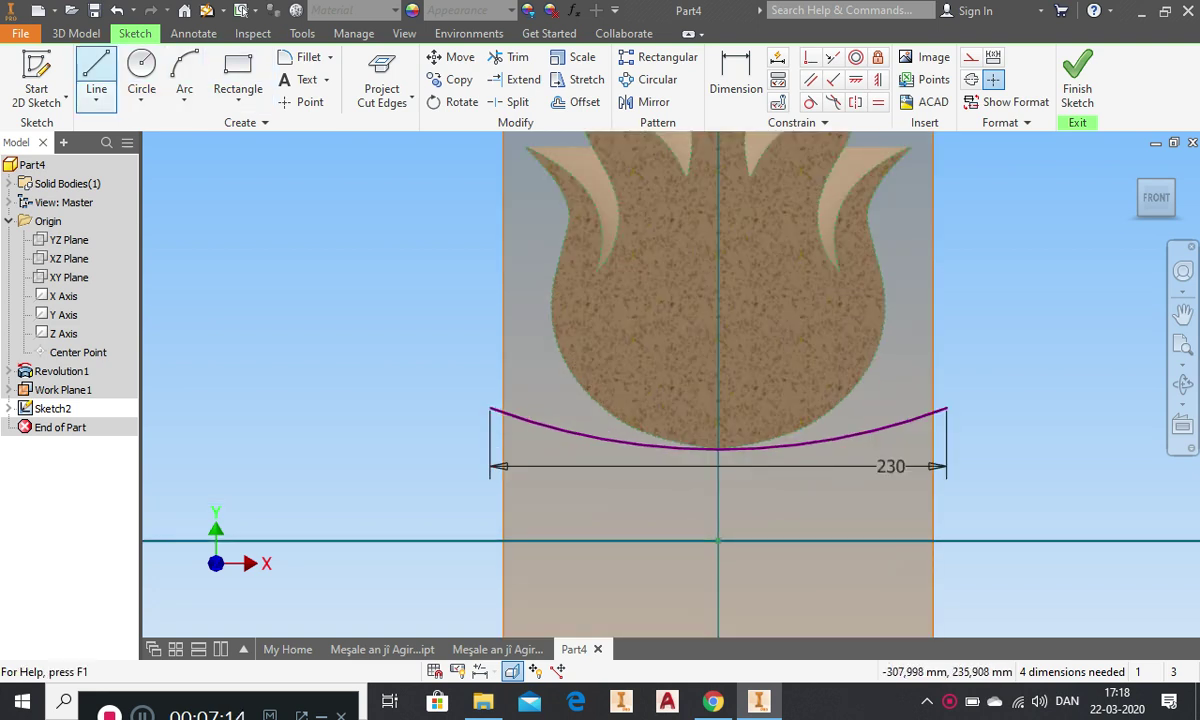
# - Offset the arc 3 mm downward
pyautogui.click(585, 101)
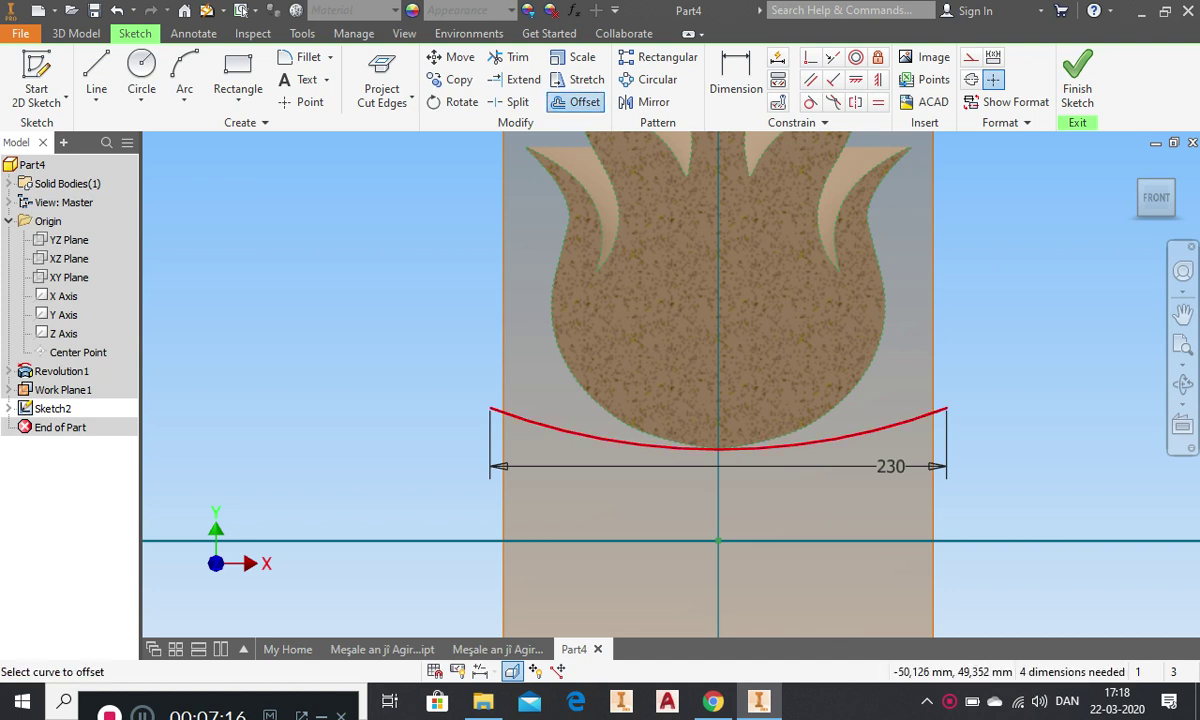
pyautogui.click(652, 443)
pyautogui.write('3')
pyautogui.press('Return')
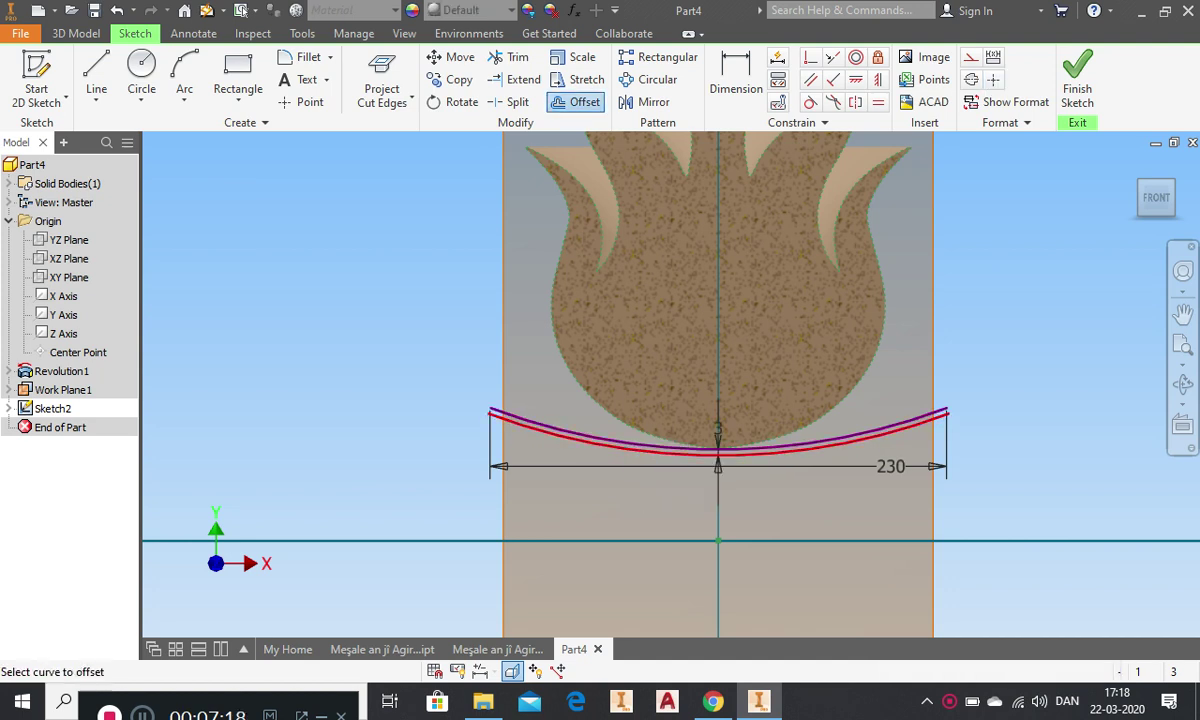
# - Draw a straight line joining the left endpoints of the arc and its 3 mm offset copy
pyautogui.scroll(5, 498, 411)
pyautogui.scroll(3, 481, 408)
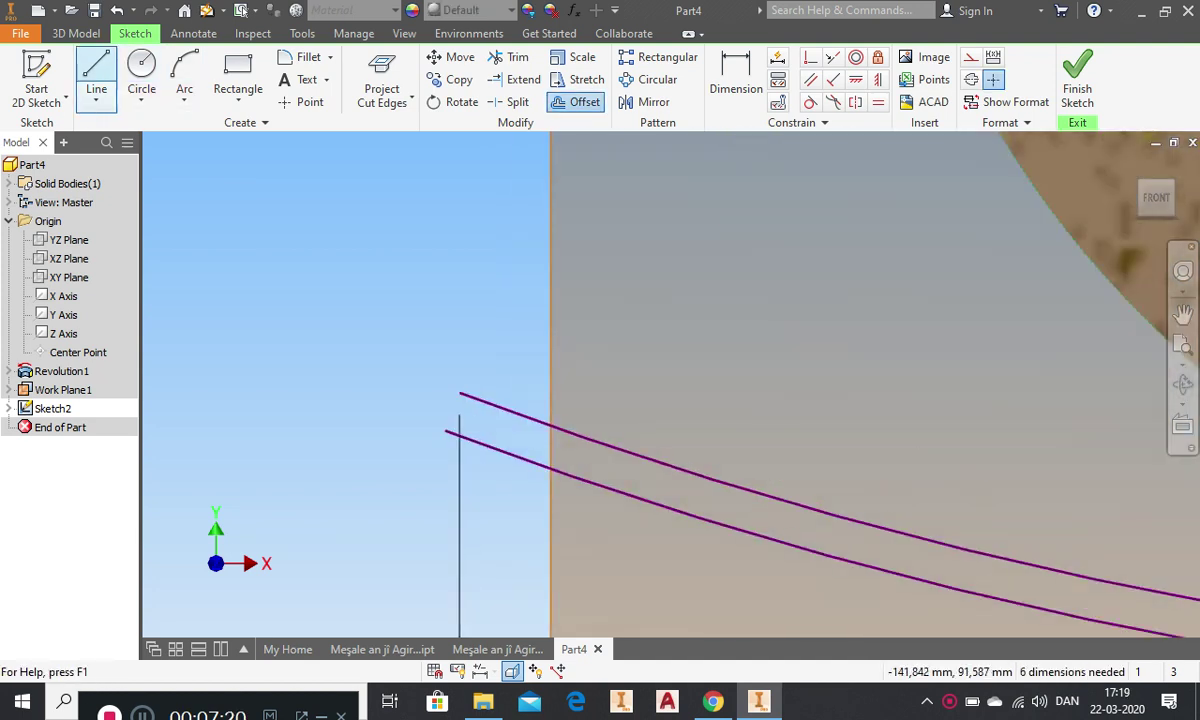
pyautogui.click(96, 75)
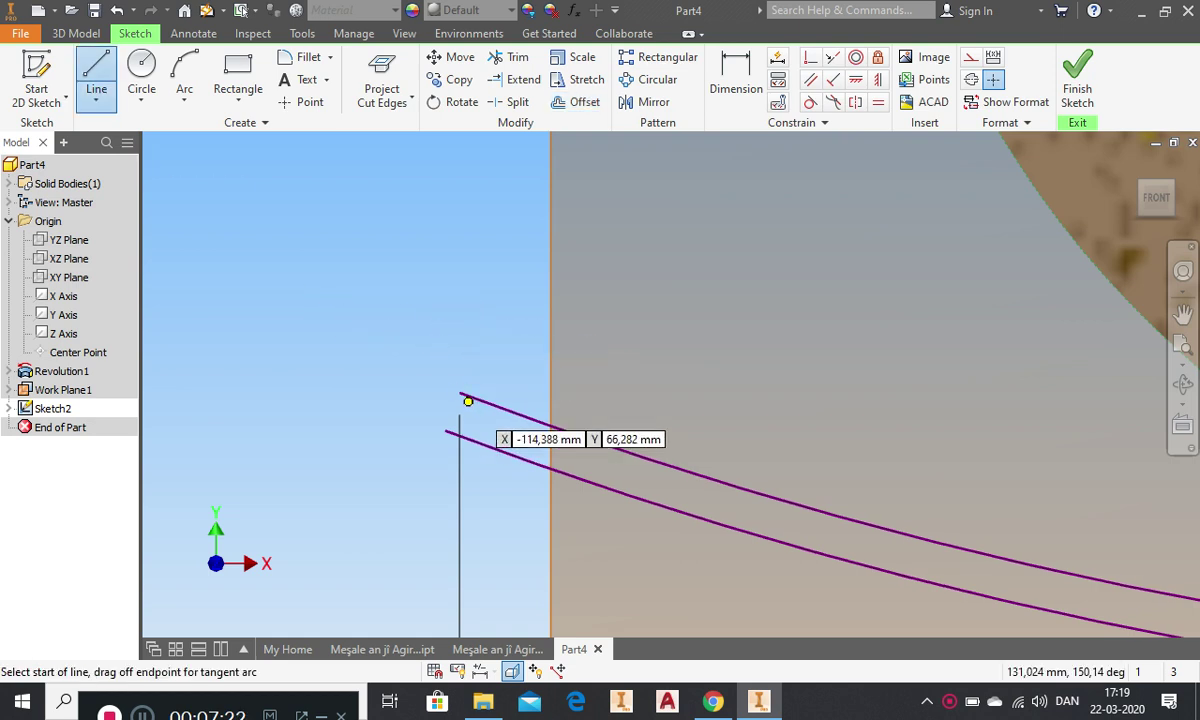
pyautogui.click(459, 392)
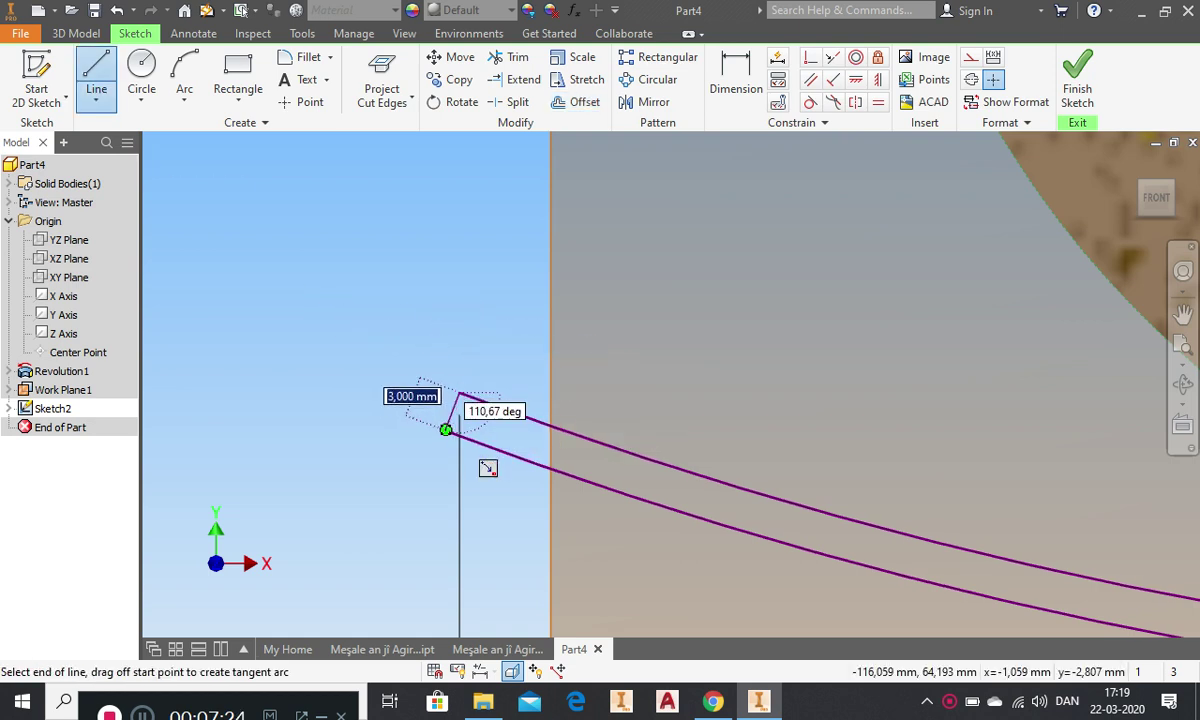
pyautogui.doubleClick(446, 429)
# - Draw a 4 mm diameter circle centred on the midpoint of the short line at the arcs' left end
pyautogui.rightClick(426, 352)
pyautogui.click(371, 327)
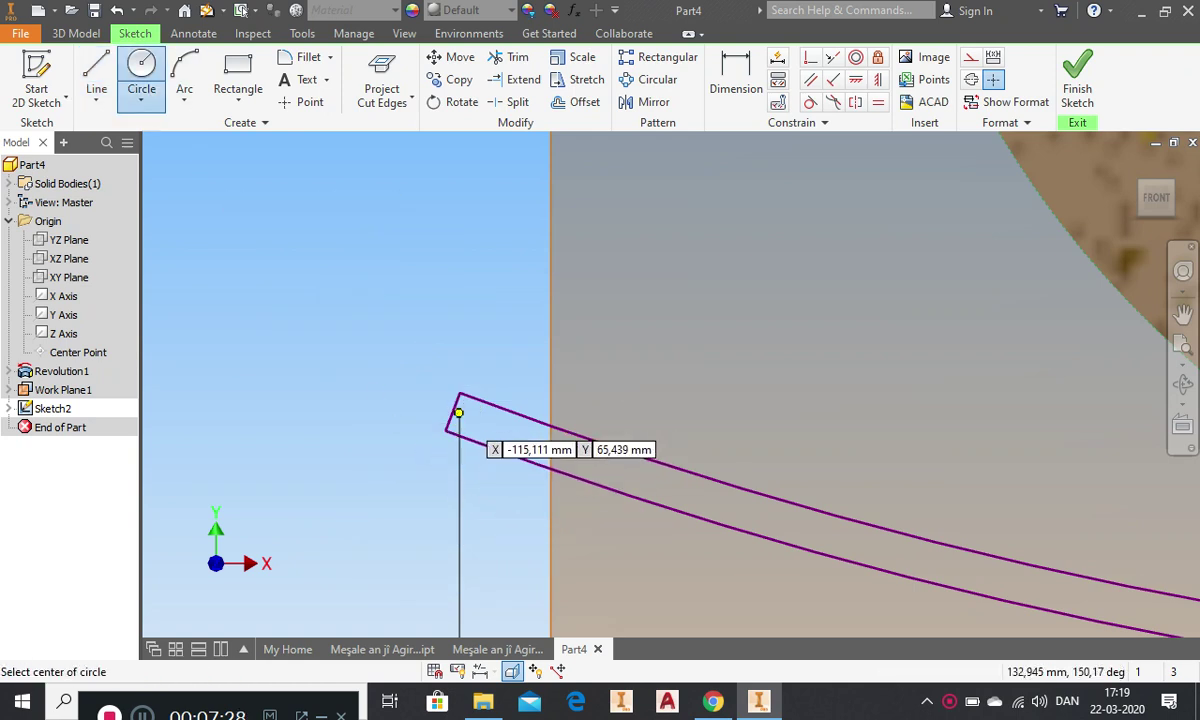
pyautogui.click(451, 411)
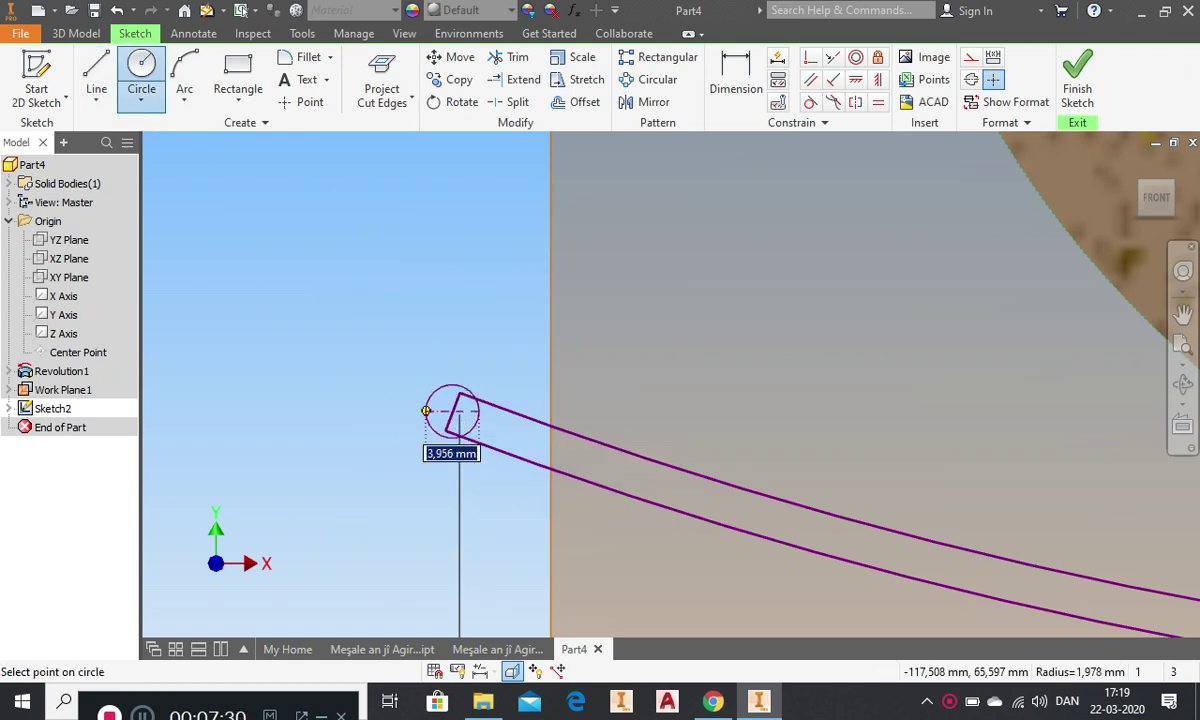
pyautogui.write('4')
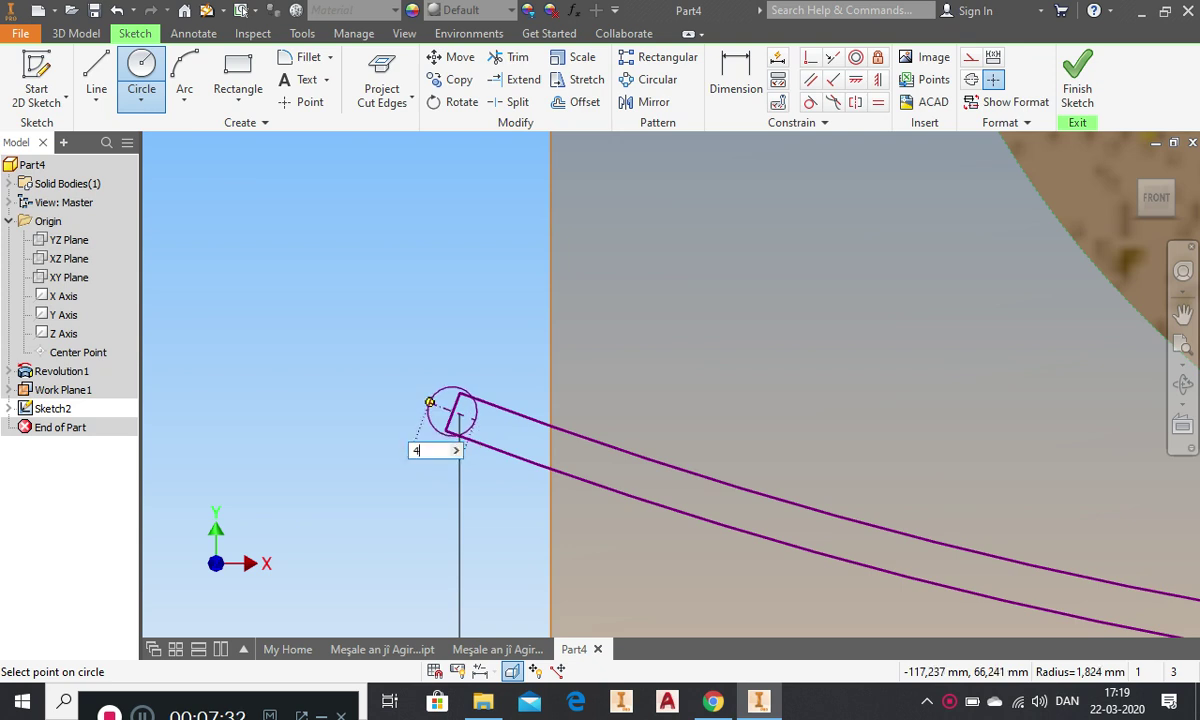
pyautogui.press('Return')
pyautogui.rightClick(432, 308)
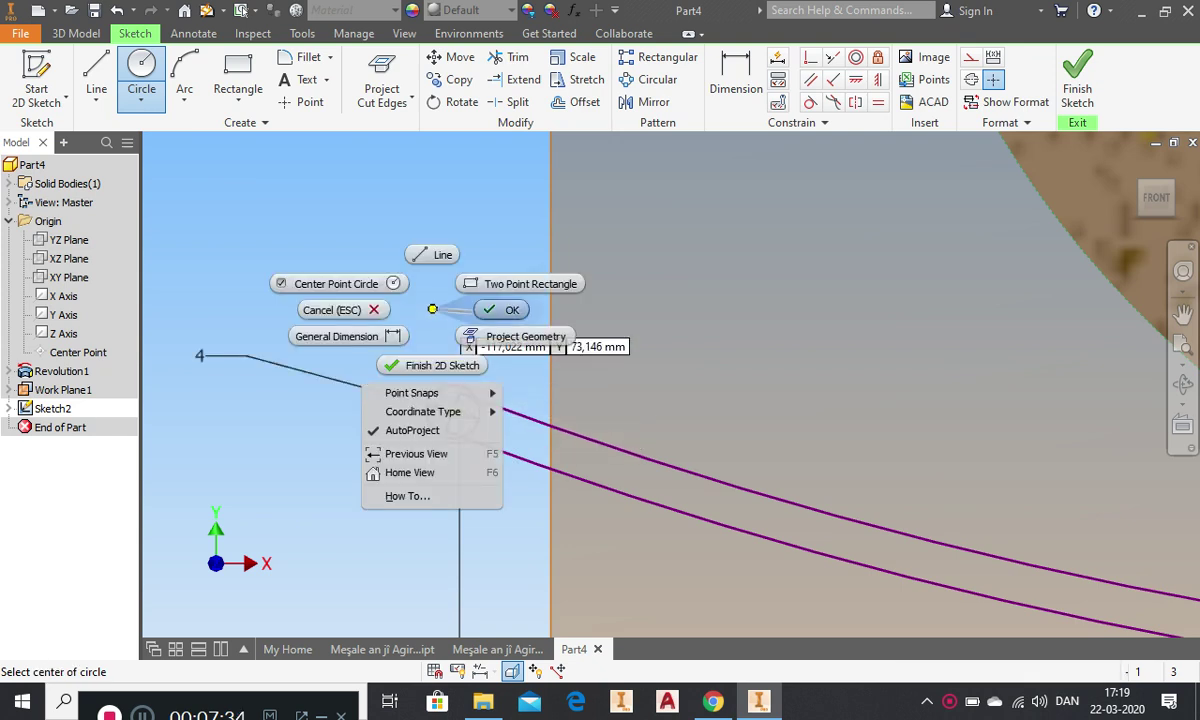
pyautogui.click(505, 310)
# - Trim away the portion of the 4 mm circle lying between the two arcs
pyautogui.click(512, 57)
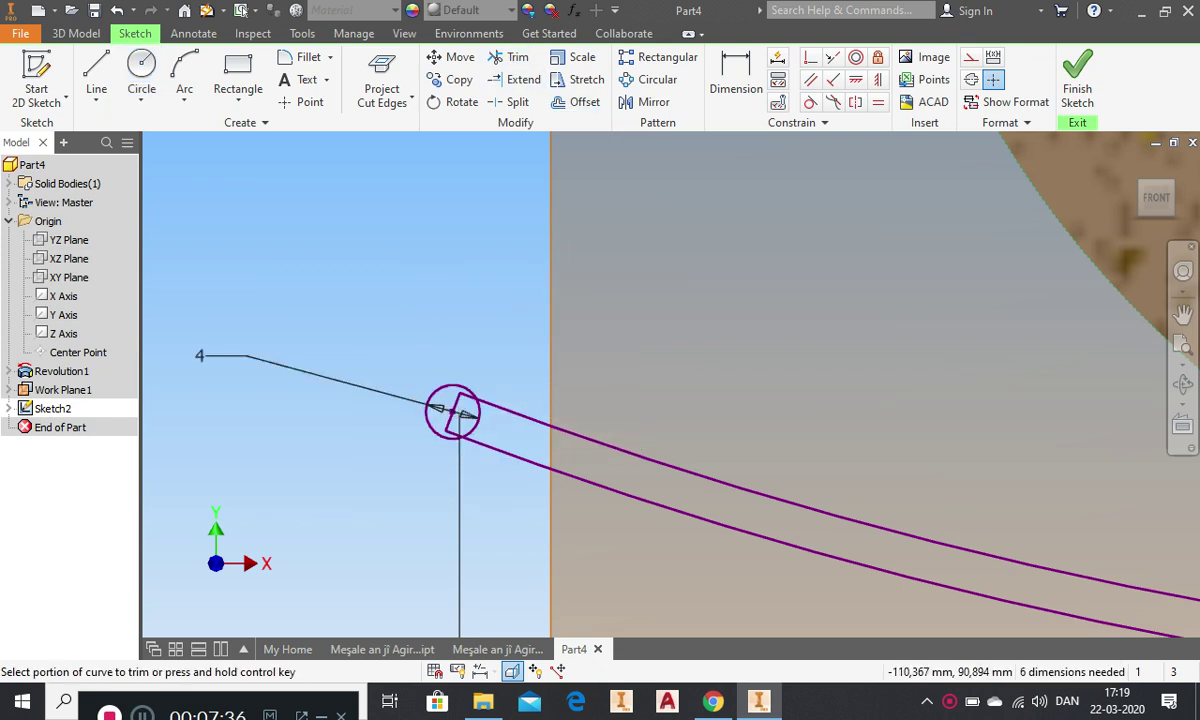
pyautogui.scroll(-5, 444, 409)
pyautogui.click(498, 431)
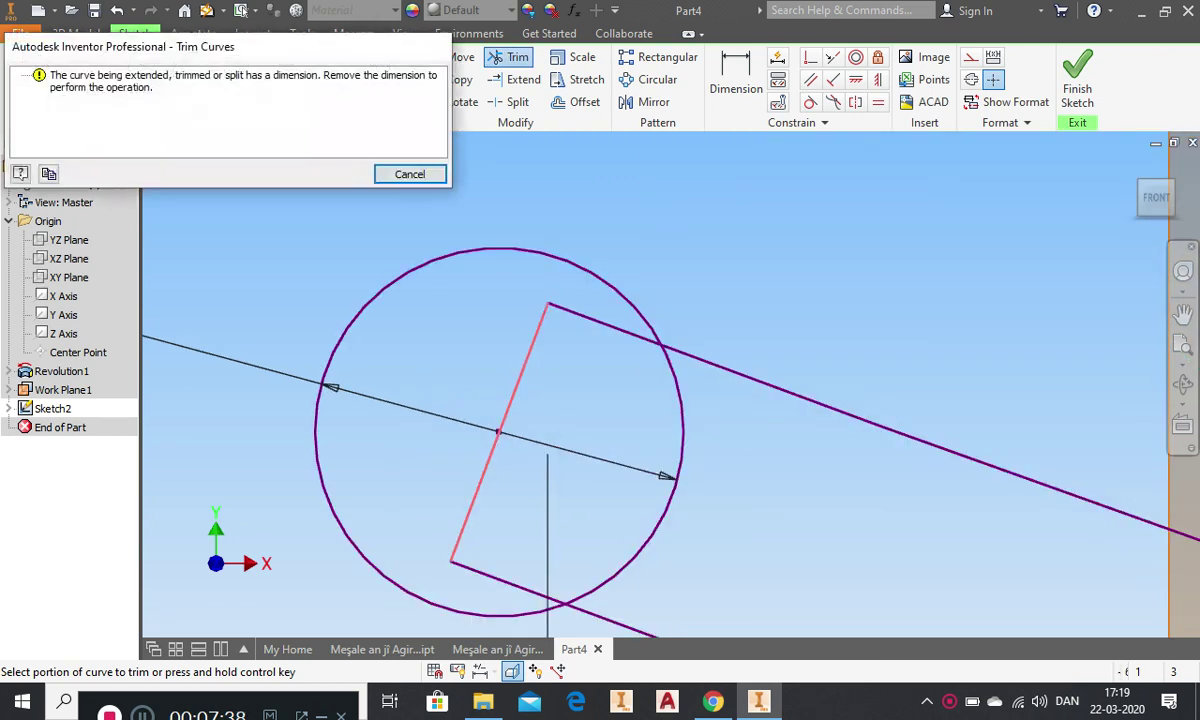
pyautogui.click(410, 174)
pyautogui.click(641, 549)
pyautogui.click(498, 431)
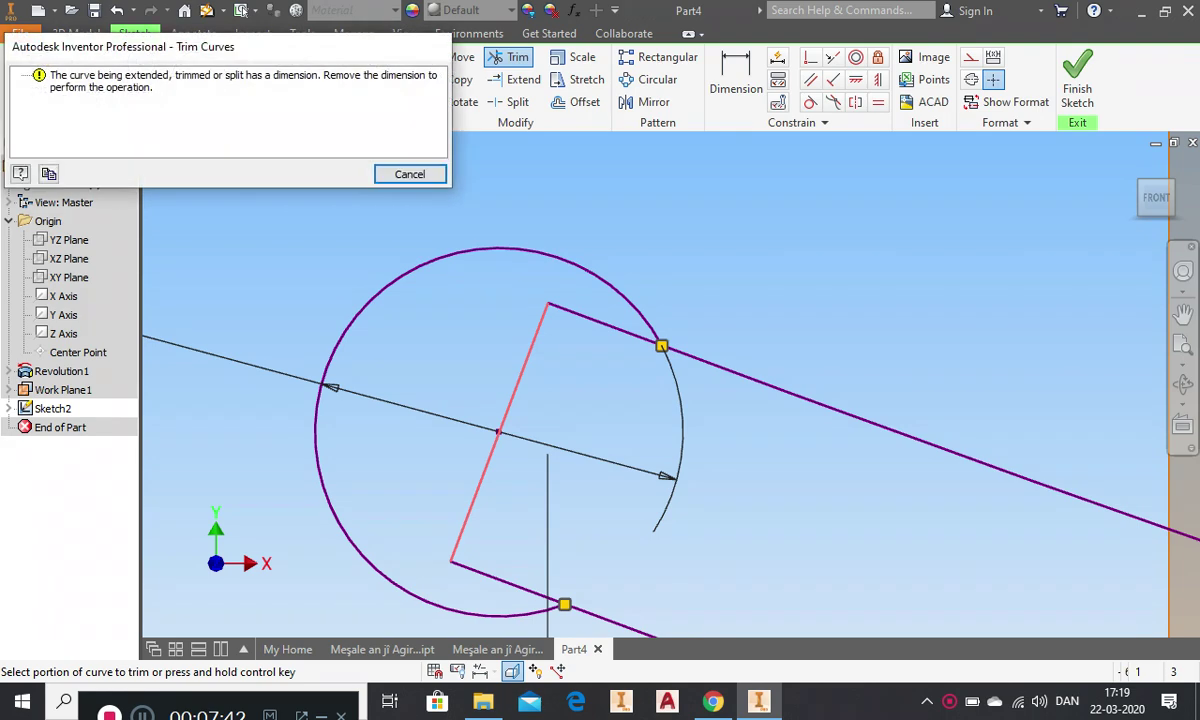
pyautogui.click(409, 174)
pyautogui.rightClick(442, 351)
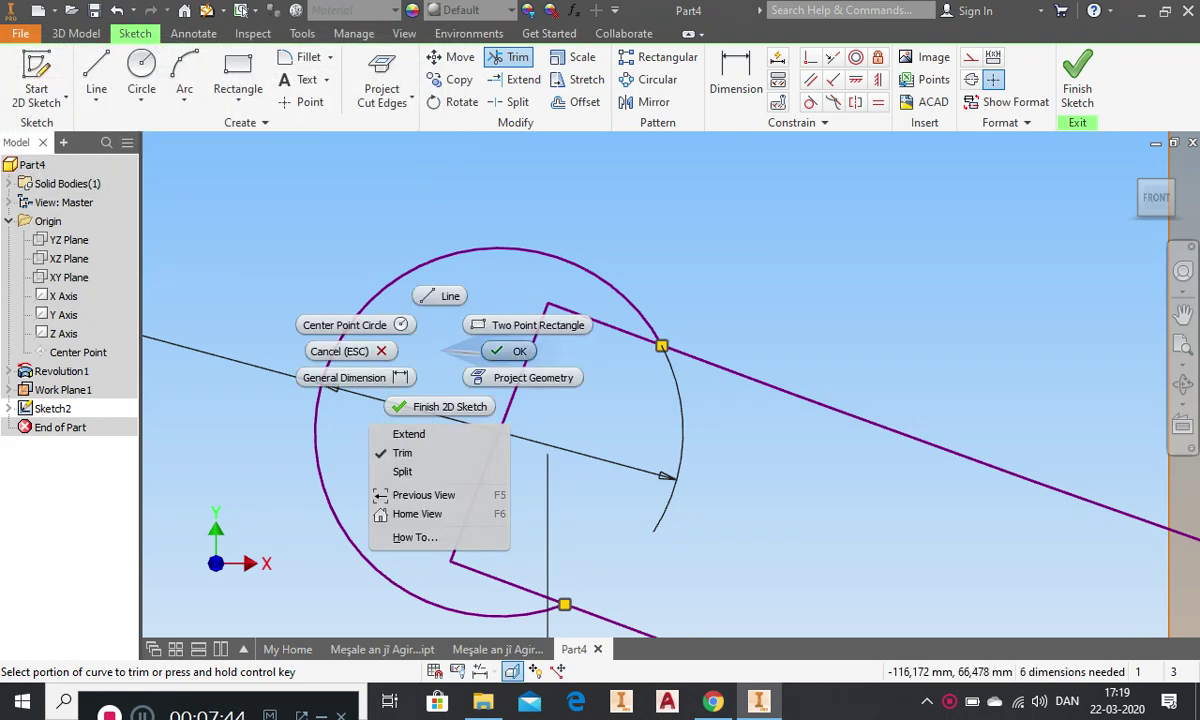
pyautogui.click(505, 350)
# - Delete the circle's 4 mm diameter dimension and the short line joining the arcs' left ends
pyautogui.rightClick(461, 419)
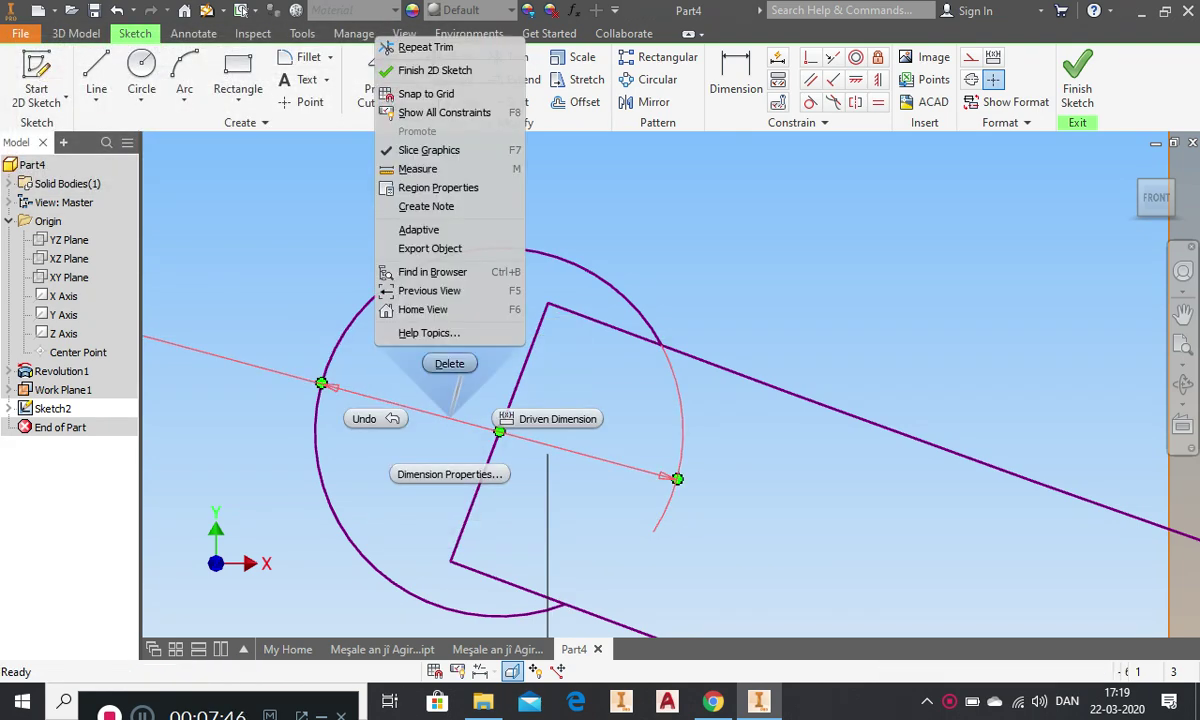
pyautogui.click(447, 362)
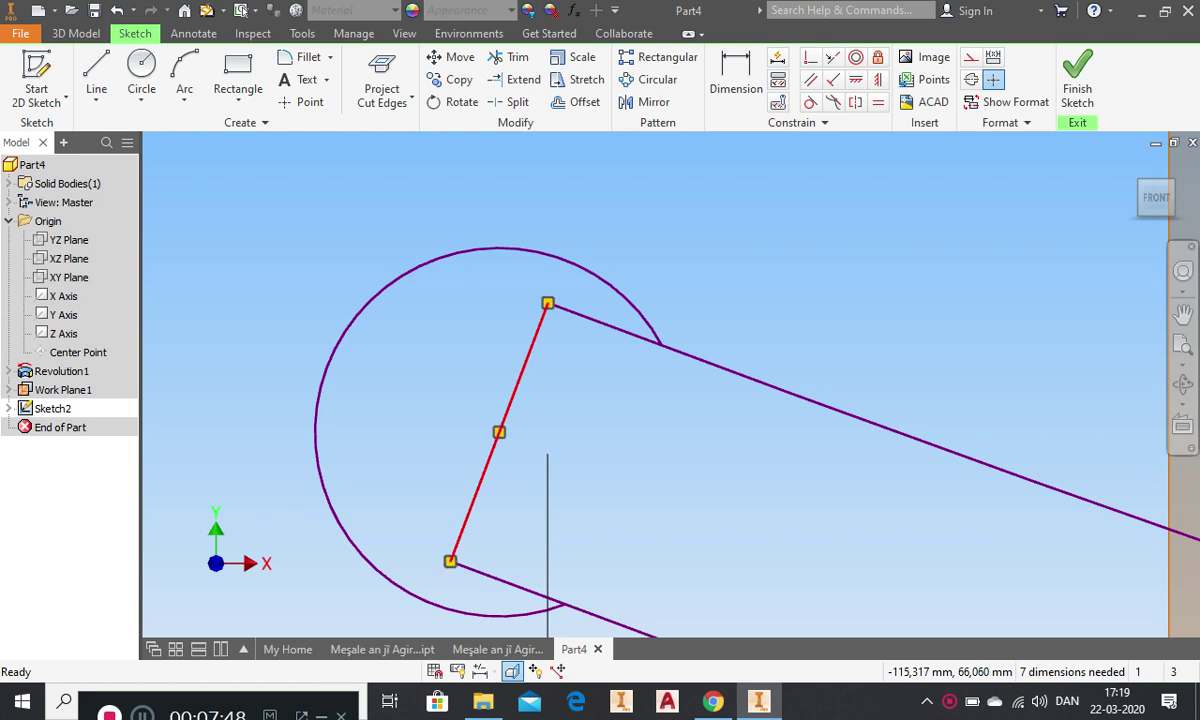
pyautogui.press('Delete')
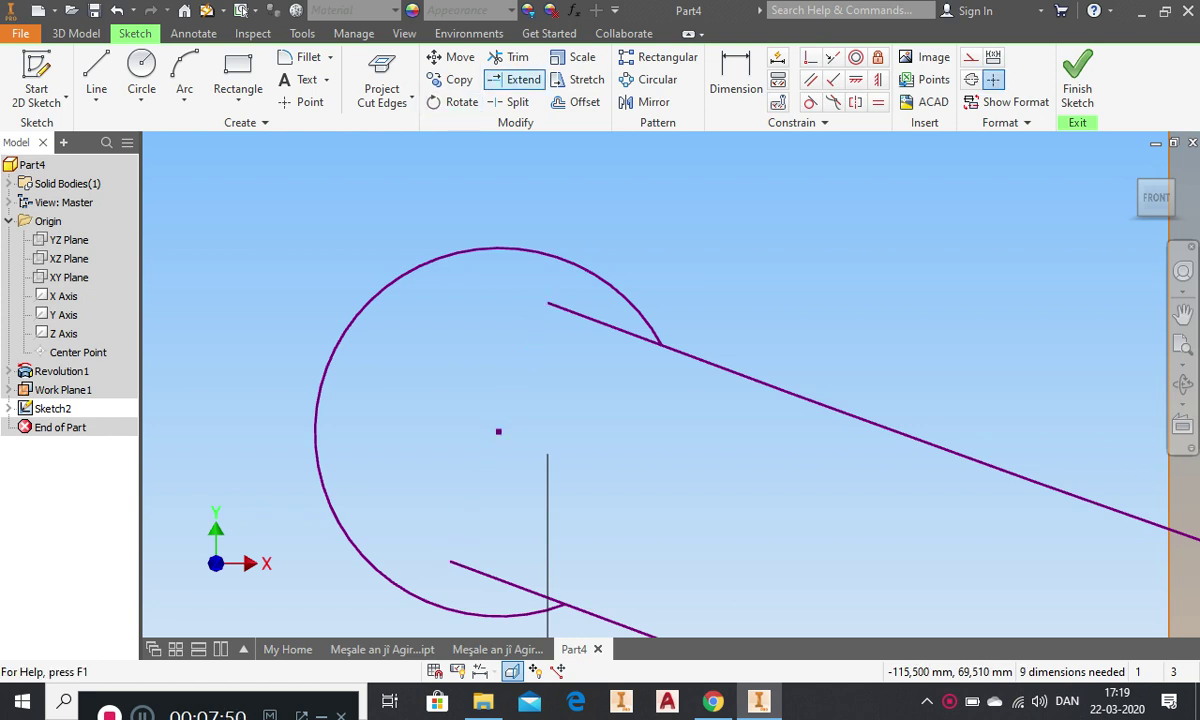
# - Try to trim off the upper arc's end inside the circle, and undo the trim
pyautogui.click(510, 57)
pyautogui.click(600, 322)
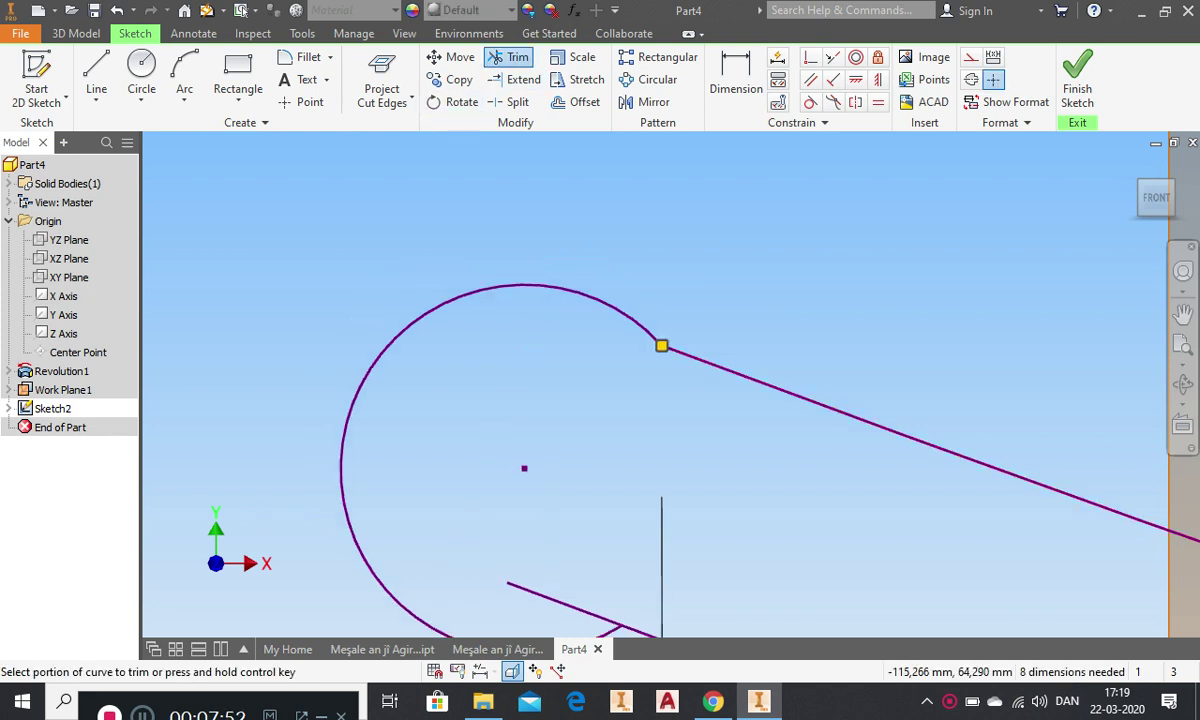
pyautogui.scroll(-4, 521, 364)
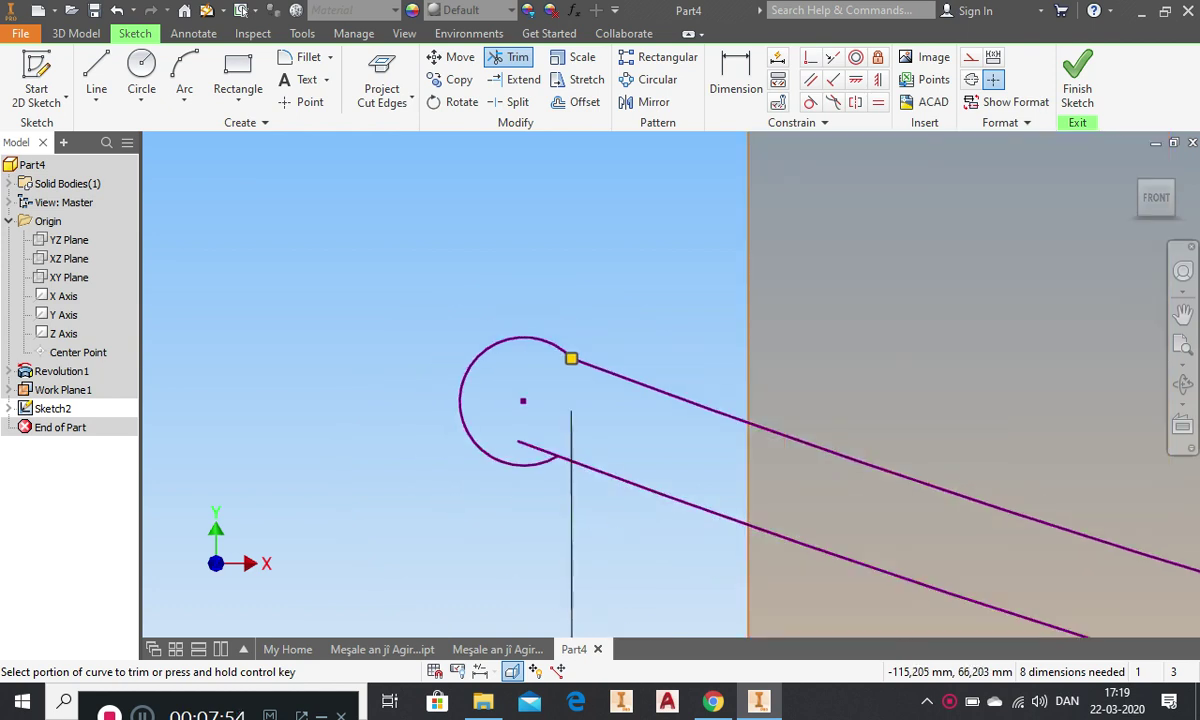
pyautogui.press('Escape')
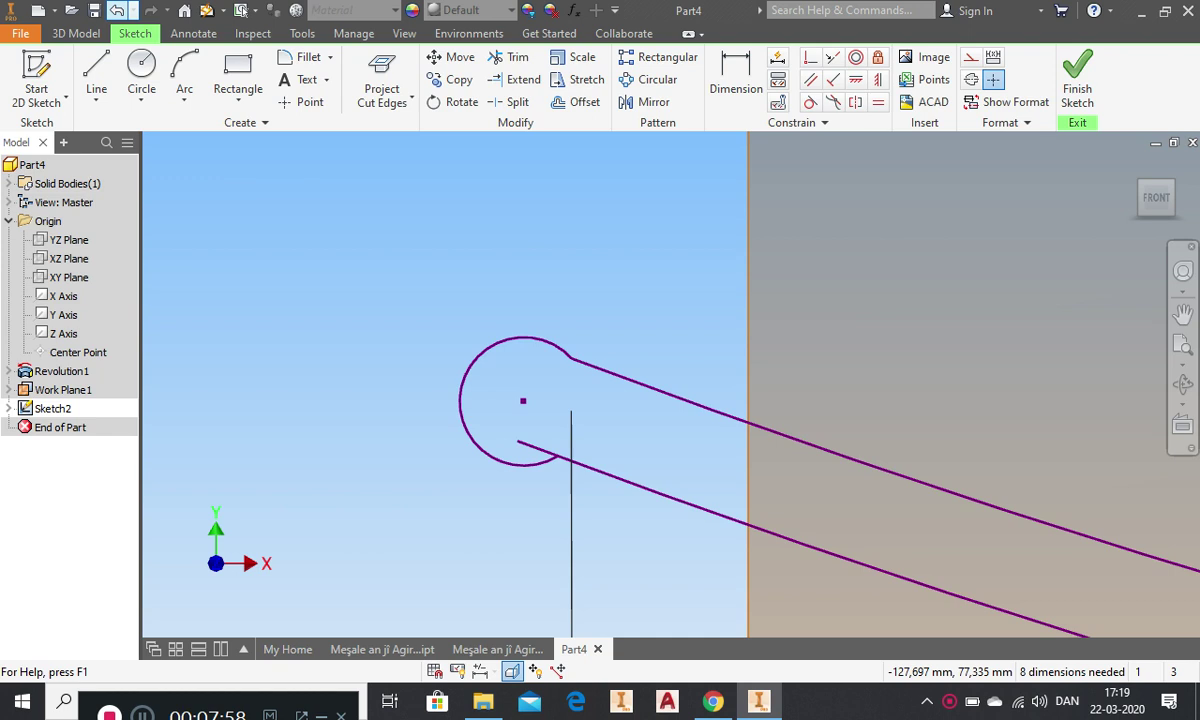
pyautogui.click(117, 11)
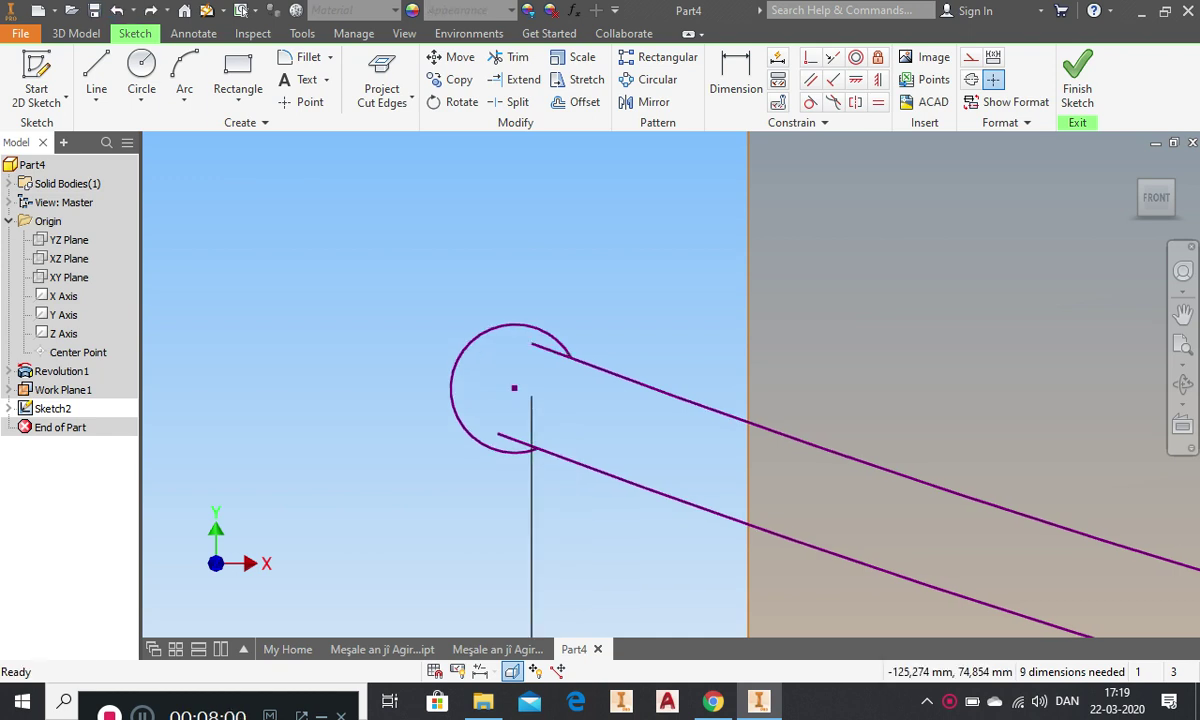
# - Trim off the lower arc's end that extends inside the circle
pyautogui.scroll(-3, 430, 160)
pyautogui.click(508, 57)
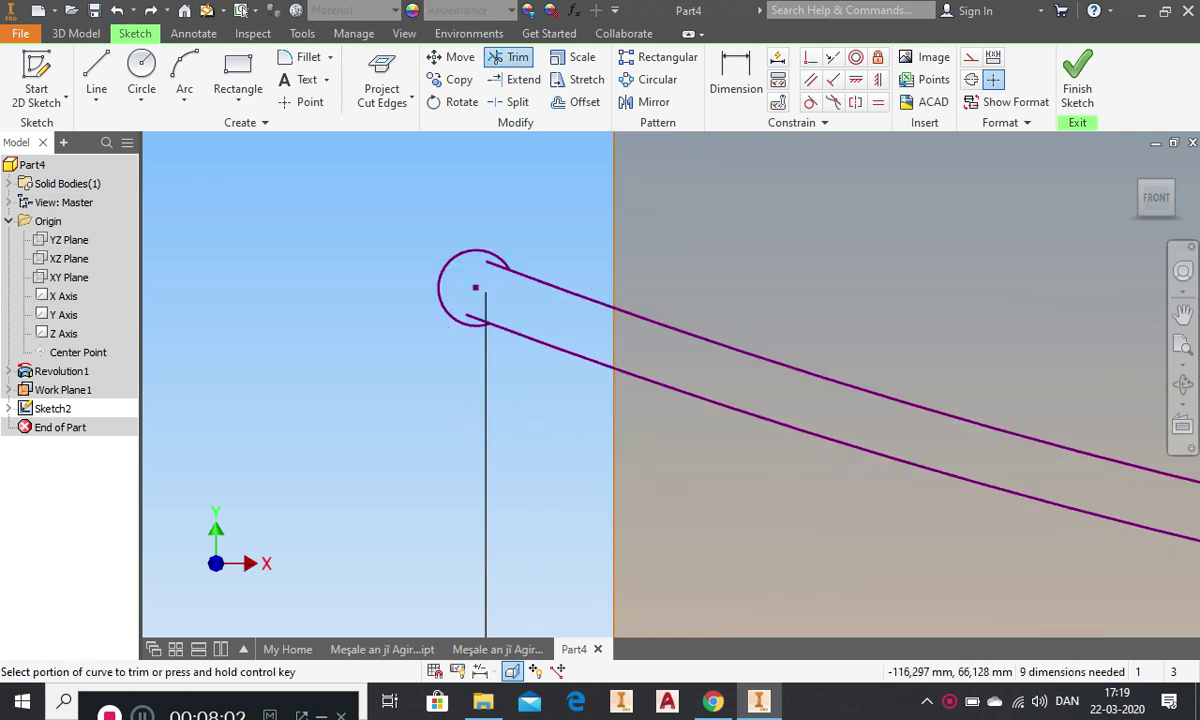
pyautogui.scroll(3, 482, 319)
pyautogui.click(462, 312)
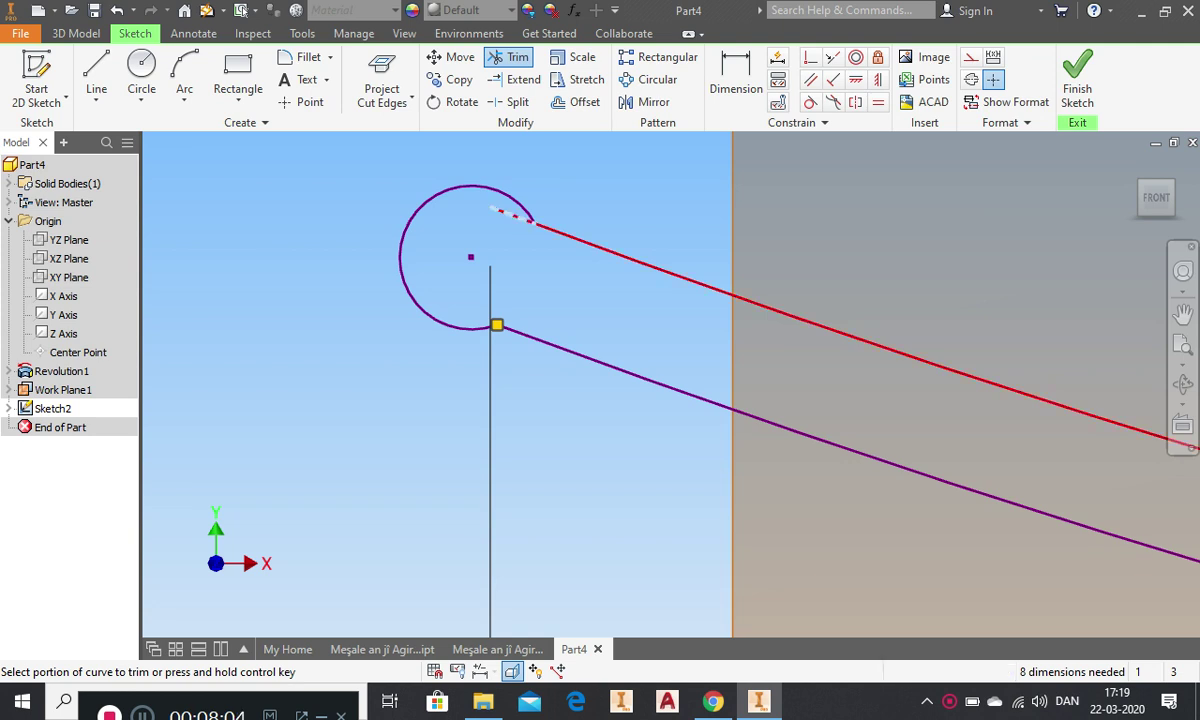
# - Try trimming the upper arc's end again with the lower arc already trimmed, and undo that trim
pyautogui.click(509, 214)
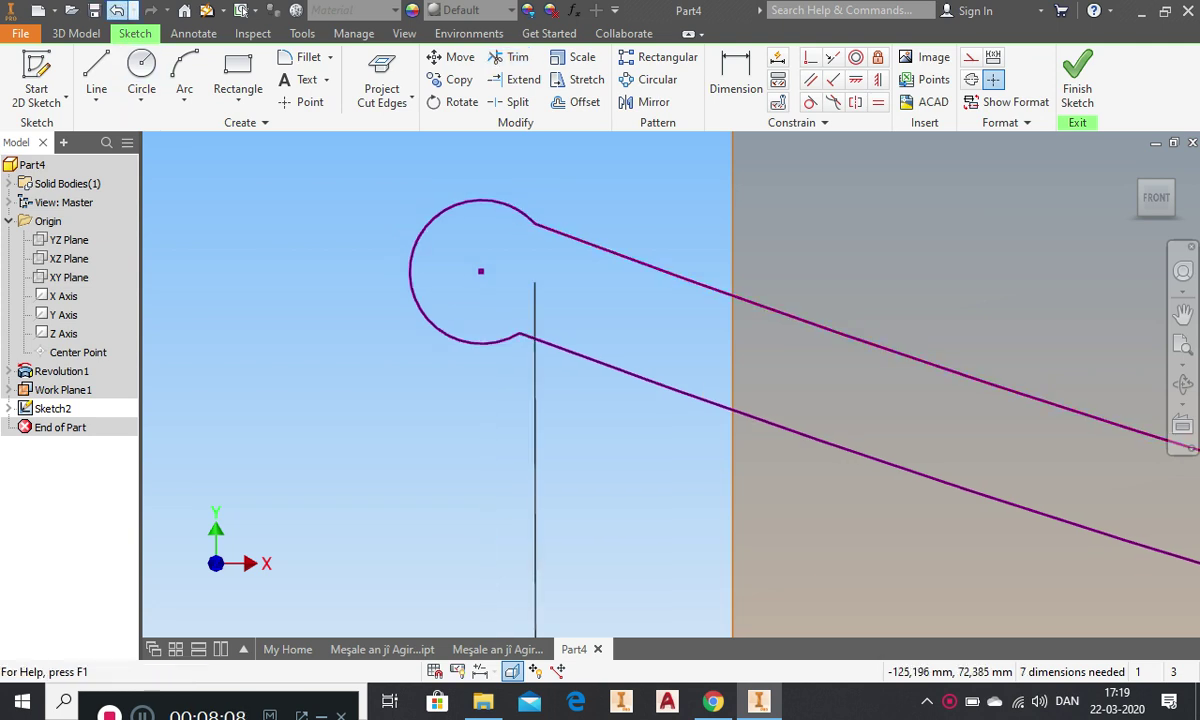
pyautogui.click(116, 10)
pyautogui.rightClick(610, 181)
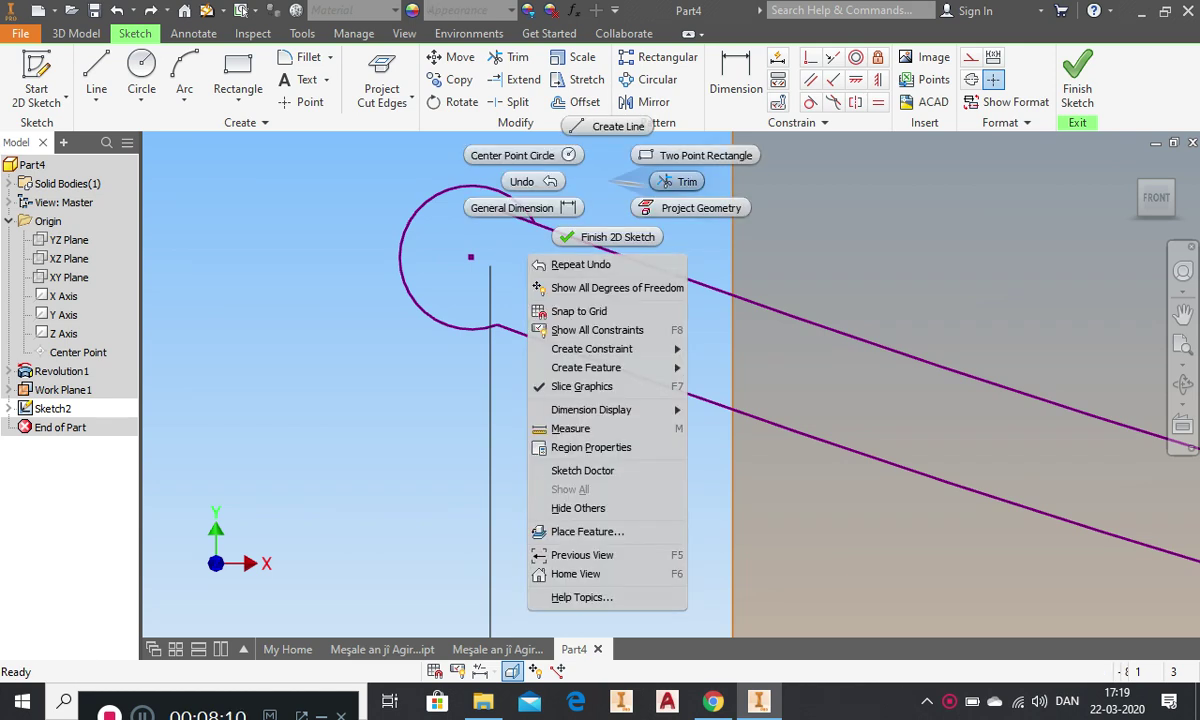
pyautogui.click(577, 168)
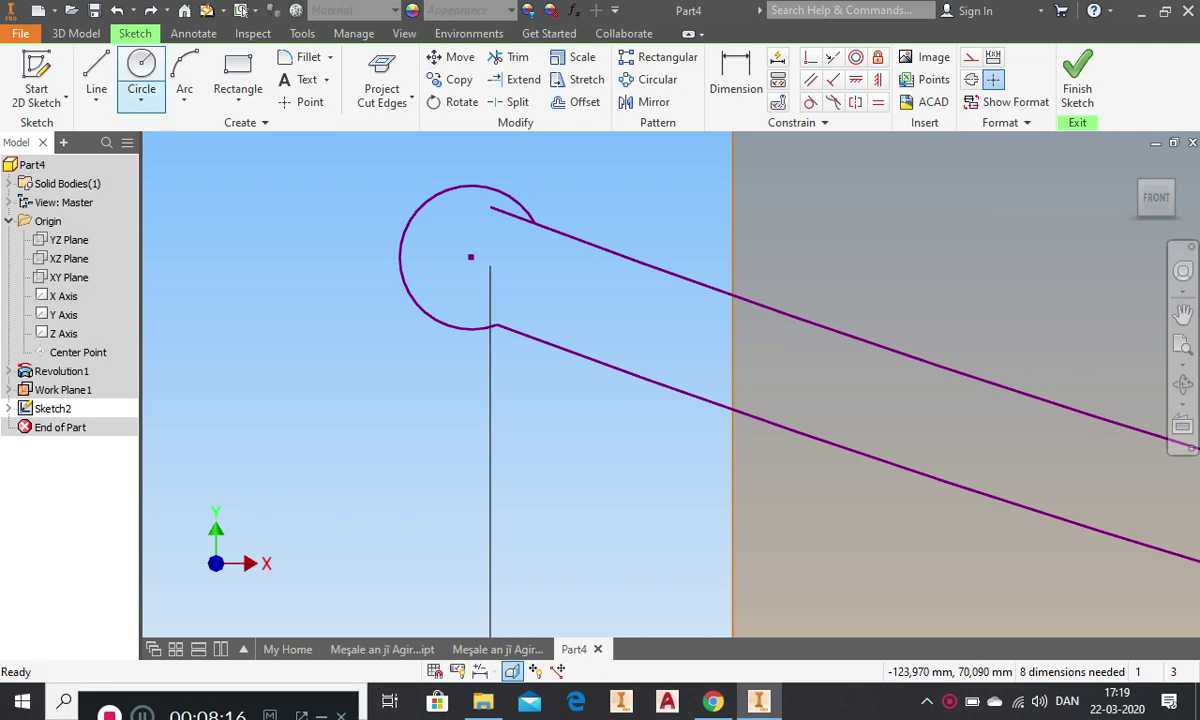
# - Draw a line across the circle's opening between its intersections with the upper and lower arcs
pyautogui.click(96, 72)
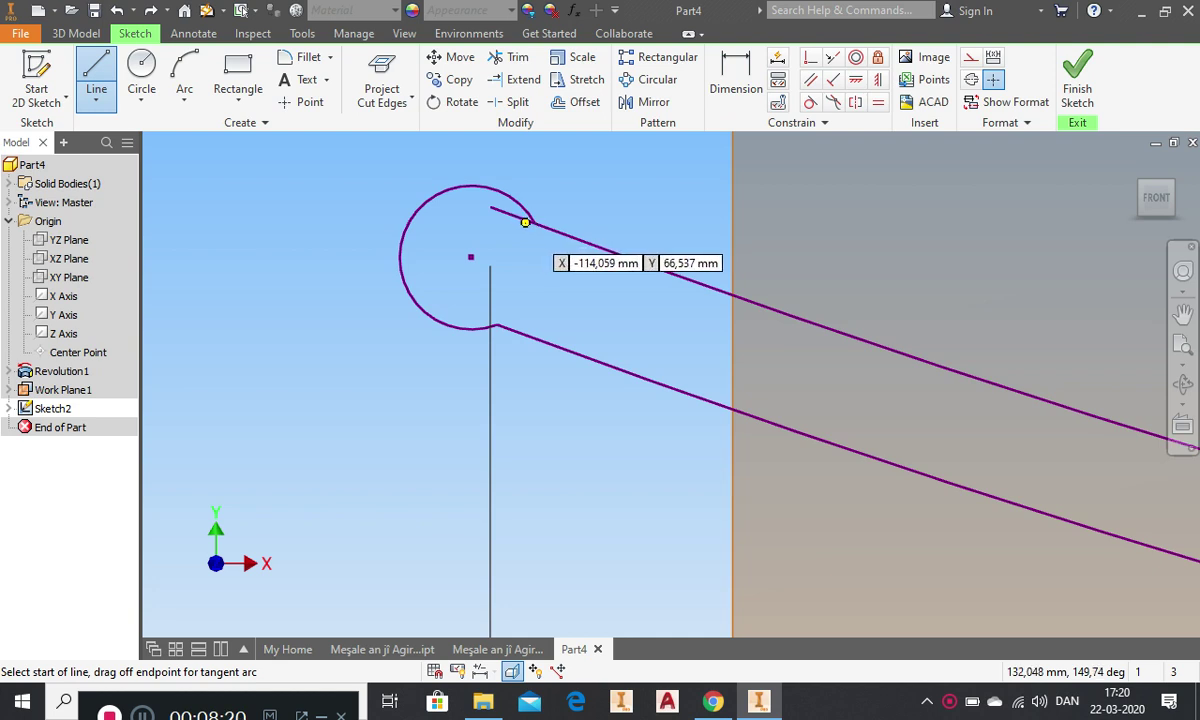
pyautogui.click(532, 221)
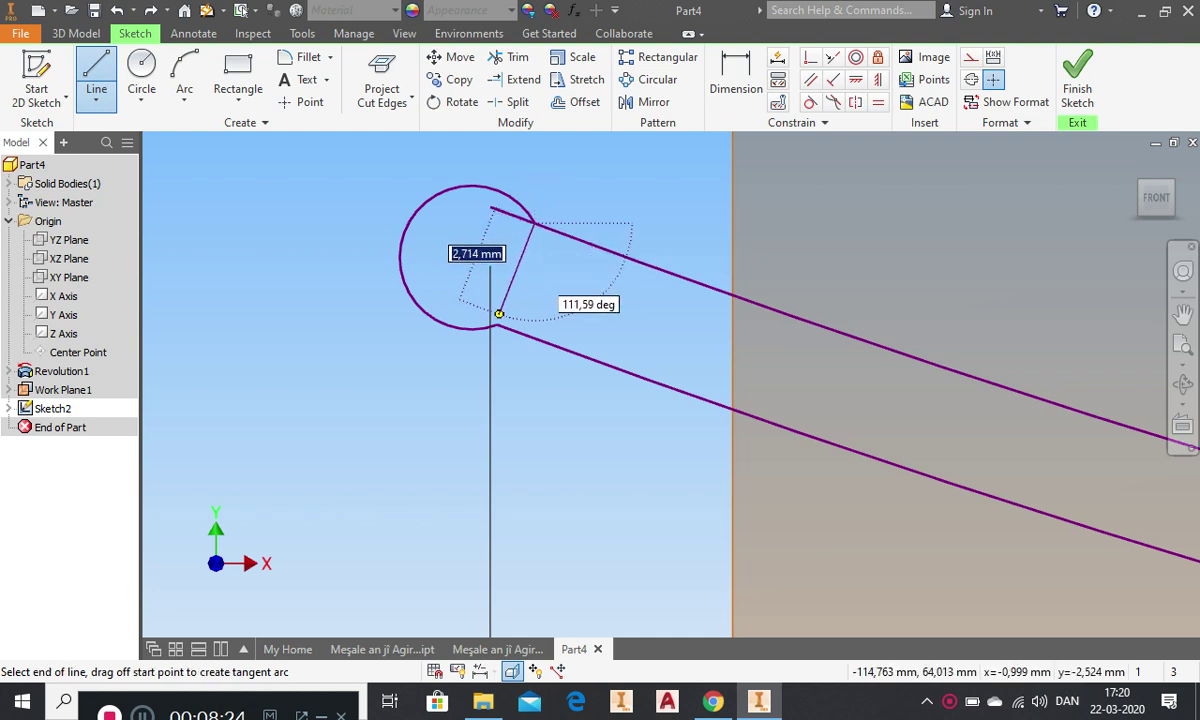
pyautogui.click(497, 322)
pyautogui.rightClick(558, 288)
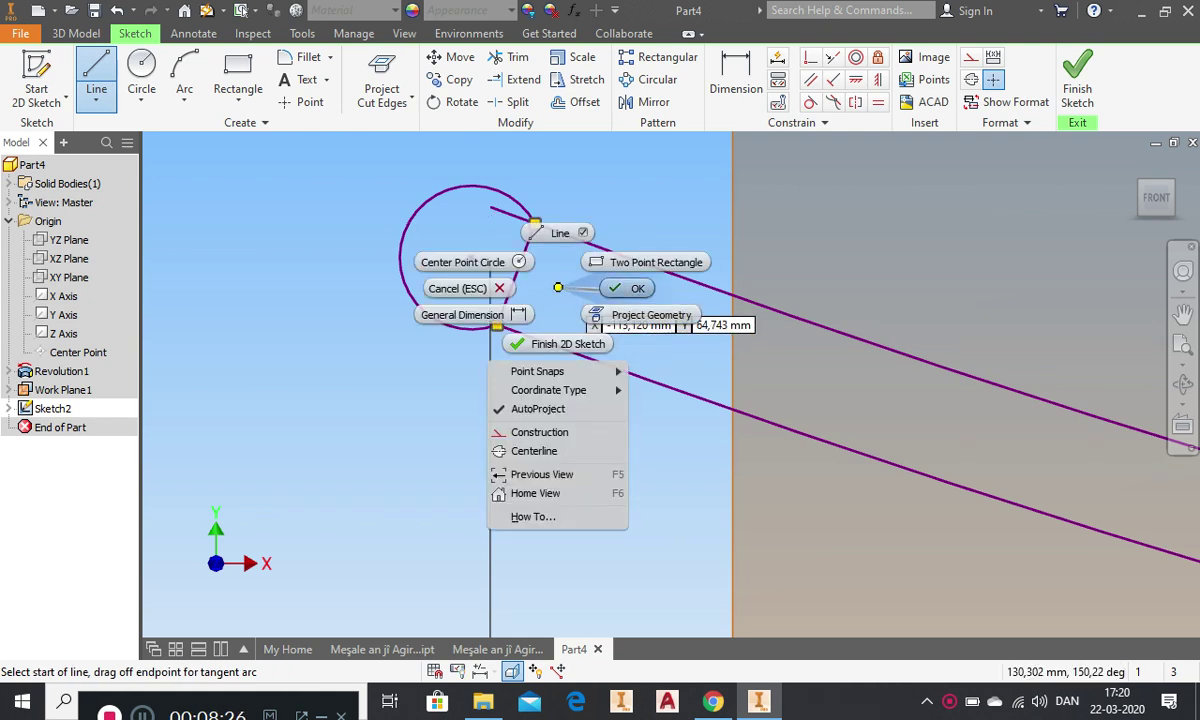
pyautogui.press('Escape')
# - Try to trim the upper arc's end at the connecting line, undo the trim, and delete that line
pyautogui.scroll(-2, 560, 268)
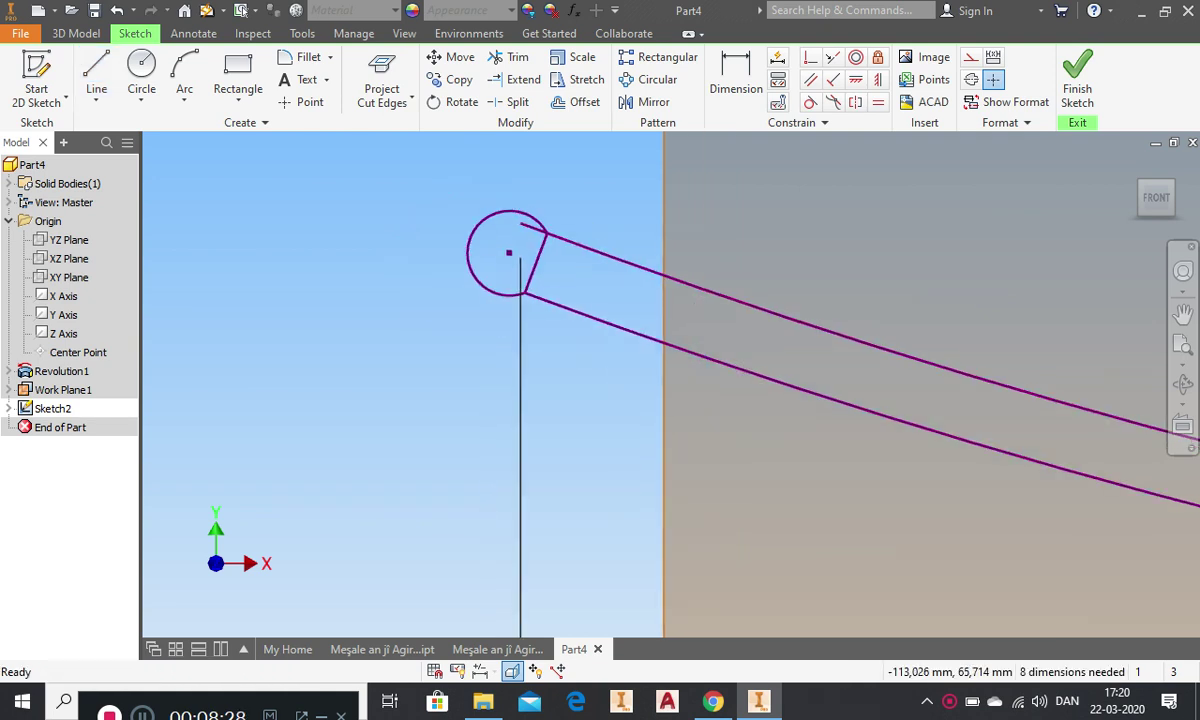
pyautogui.click(560, 238)
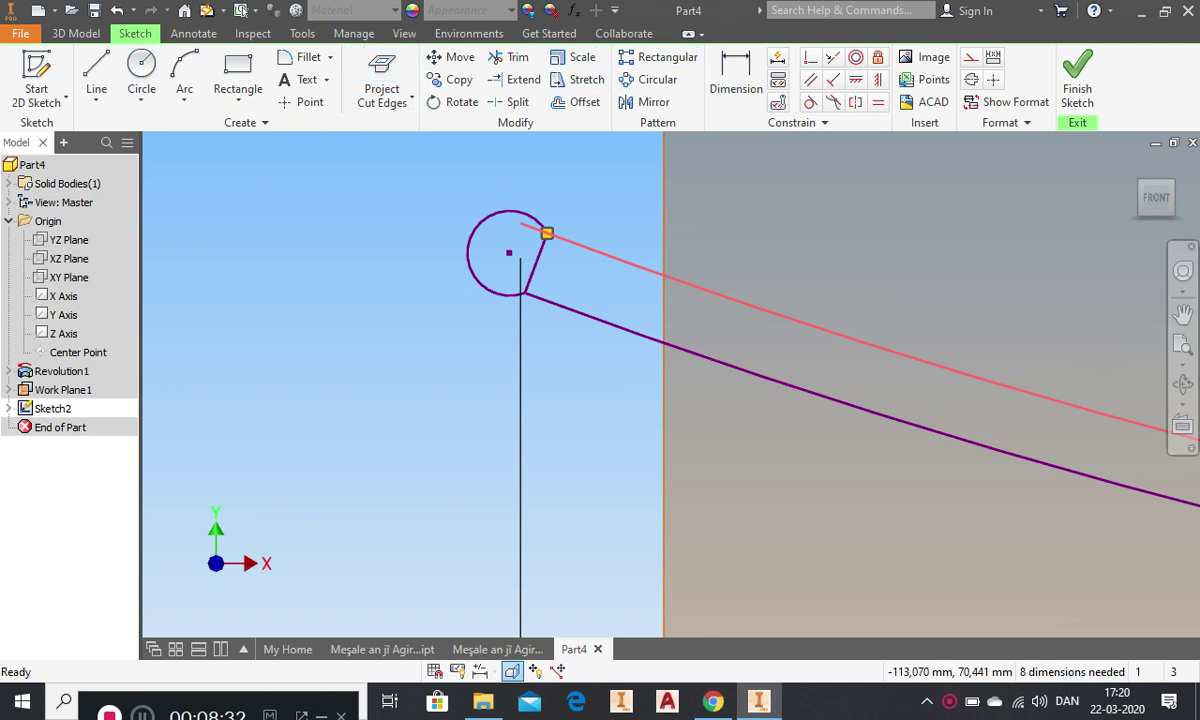
pyautogui.click(511, 57)
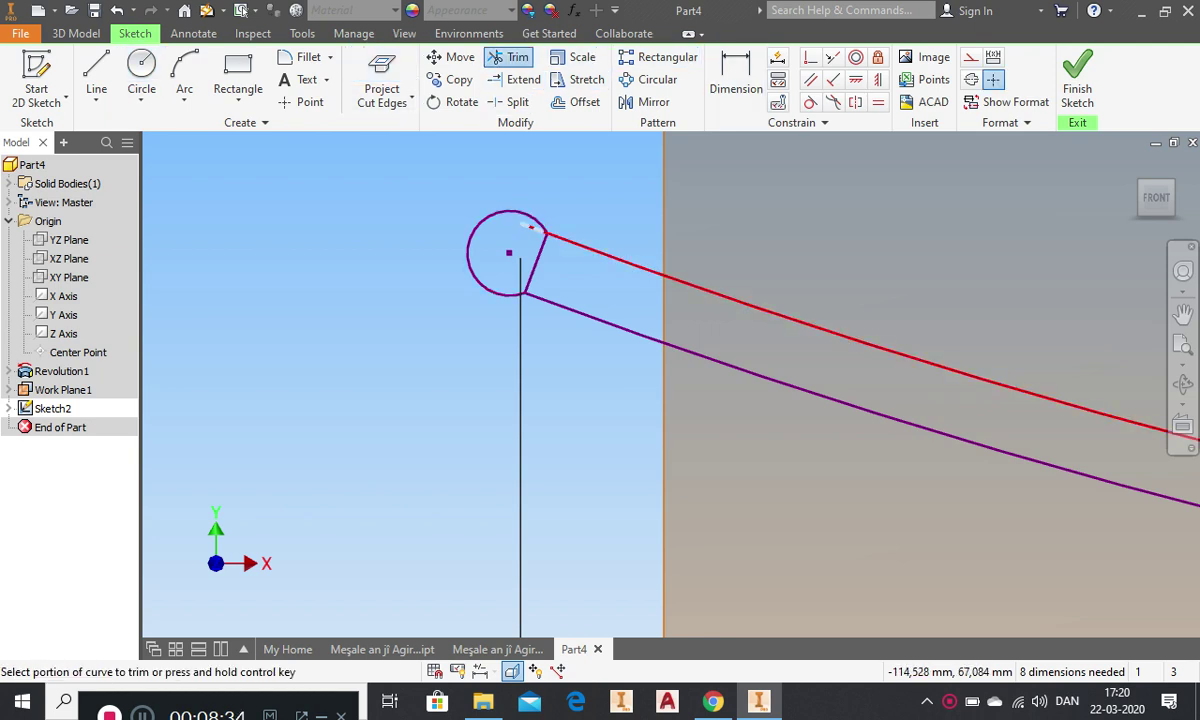
pyautogui.click(531, 227)
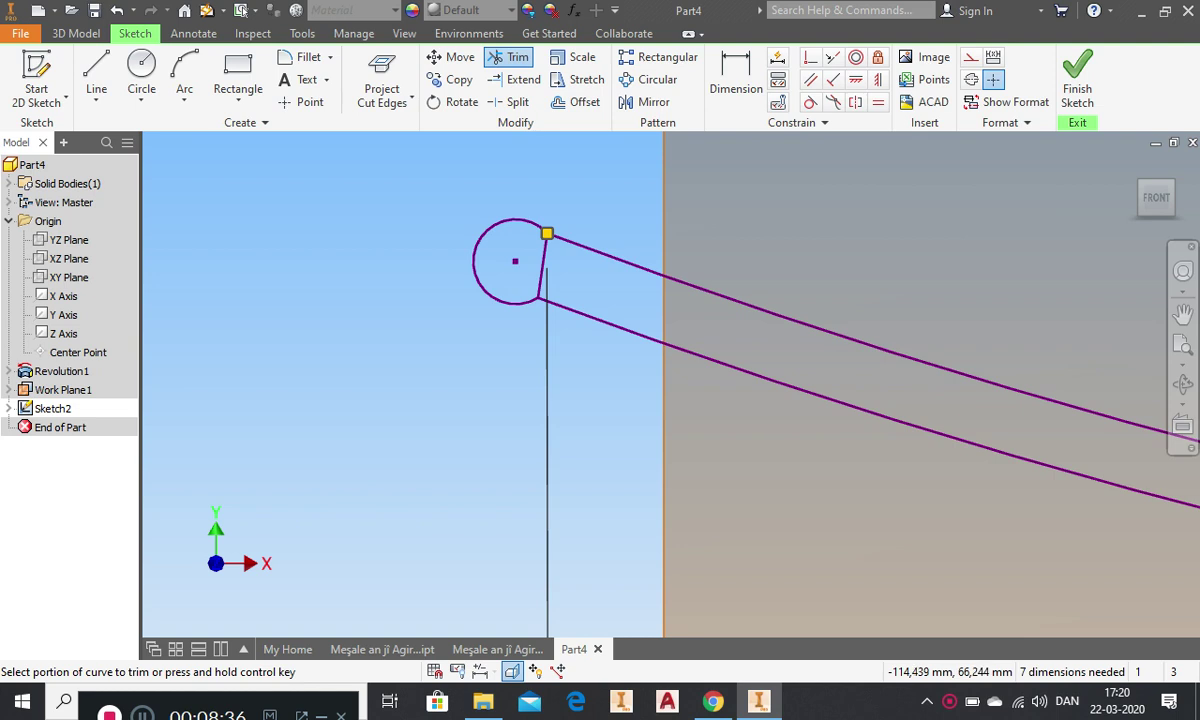
pyautogui.click(117, 10)
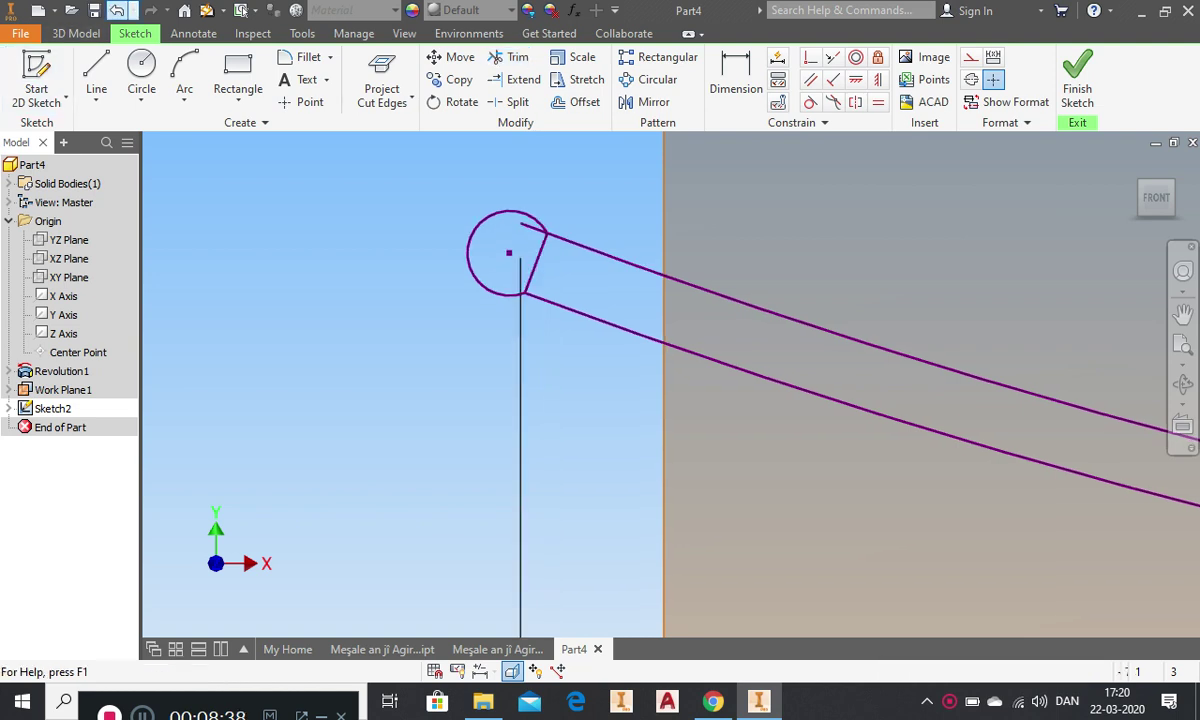
pyautogui.rightClick(533, 269)
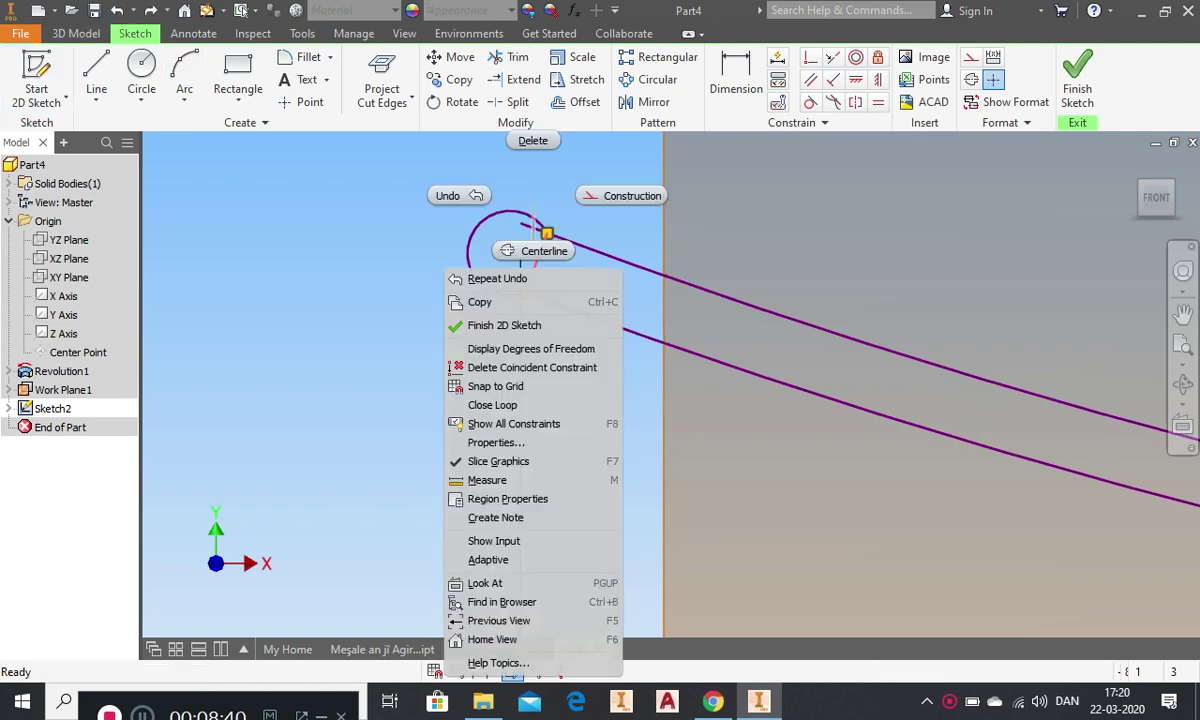
pyautogui.click(532, 140)
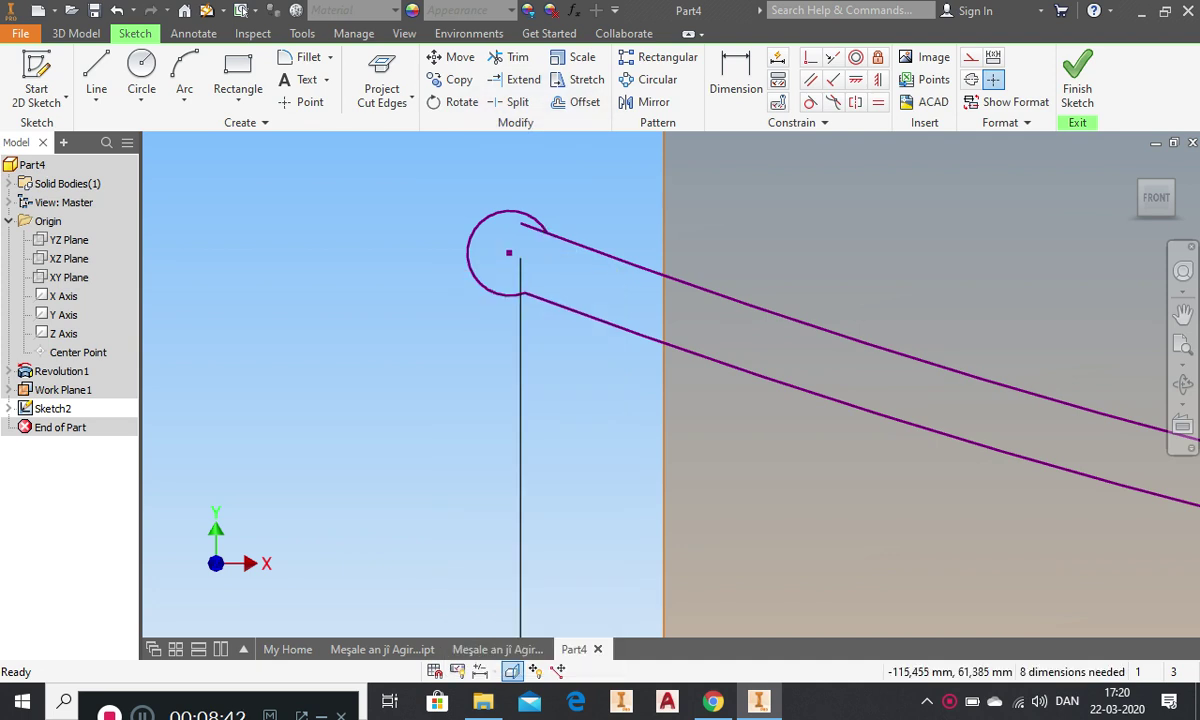
# - Delete the arc's 230 mm width dimension and trim off the upper arc's end inside the circle
pyautogui.rightClick(520, 292)
pyautogui.click(509, 238)
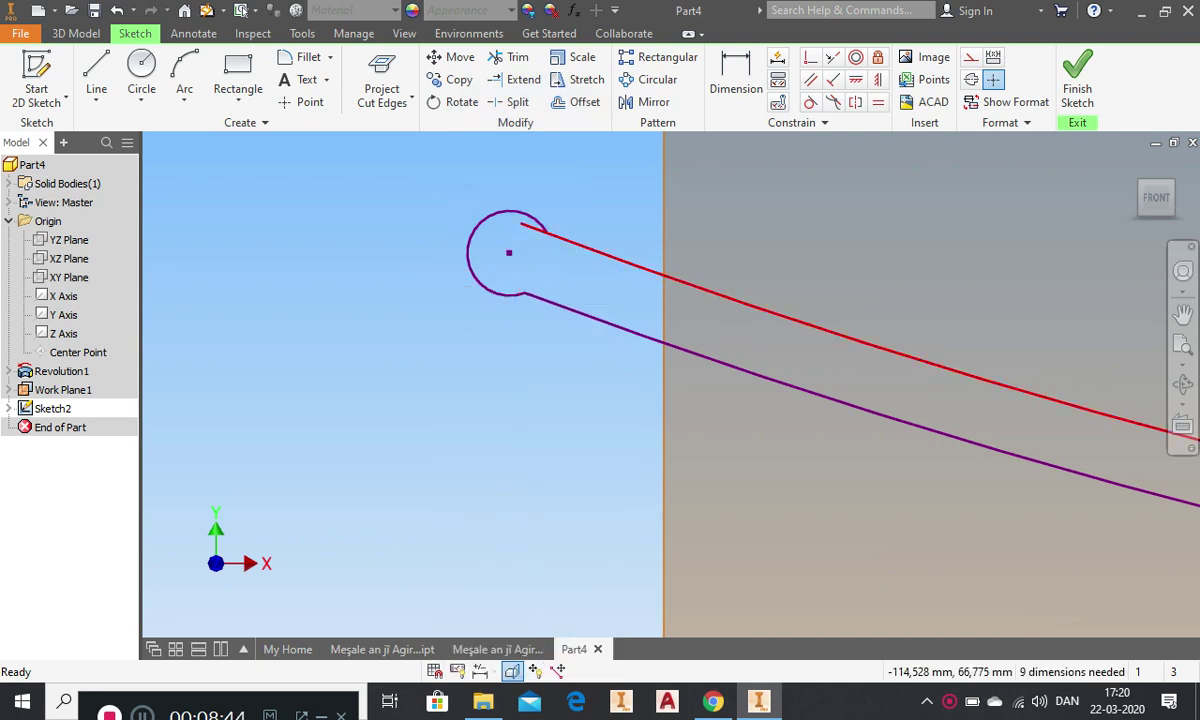
pyautogui.click(510, 57)
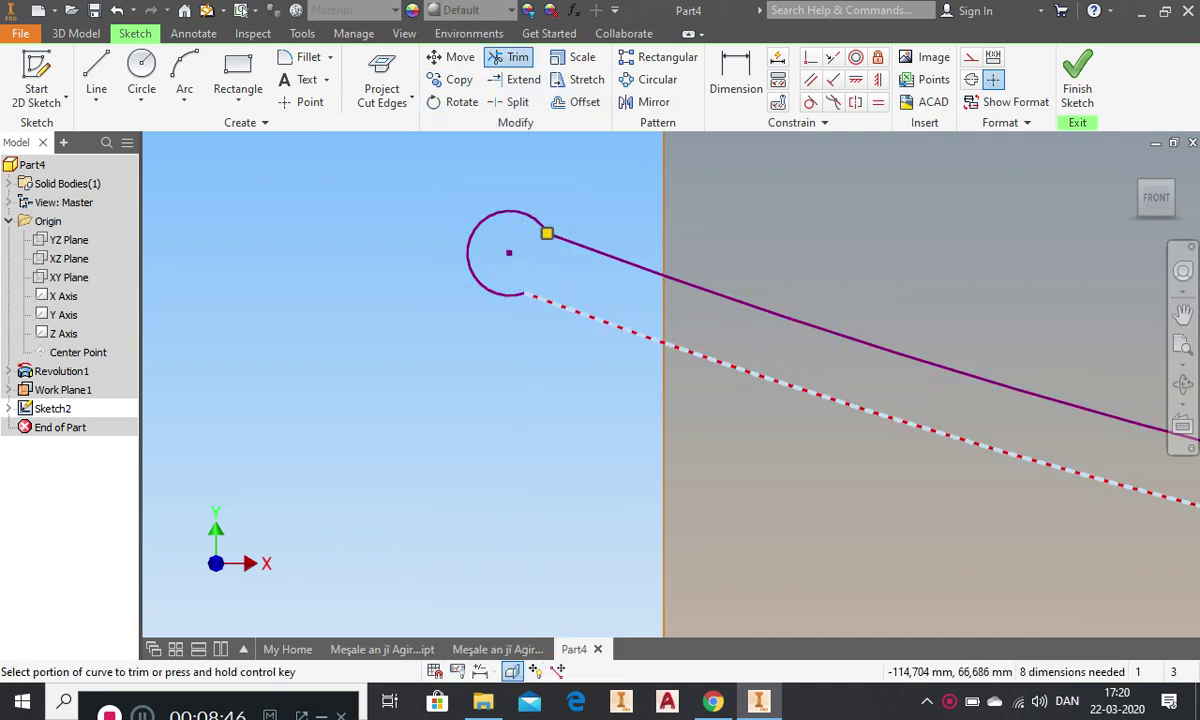
# - Draw a vertical line about 3.8 mm long from the upper arc's midpoint down past the lower arc
pyautogui.scroll(-4, 336, 256)
pyautogui.scroll(-4, 330, 277)
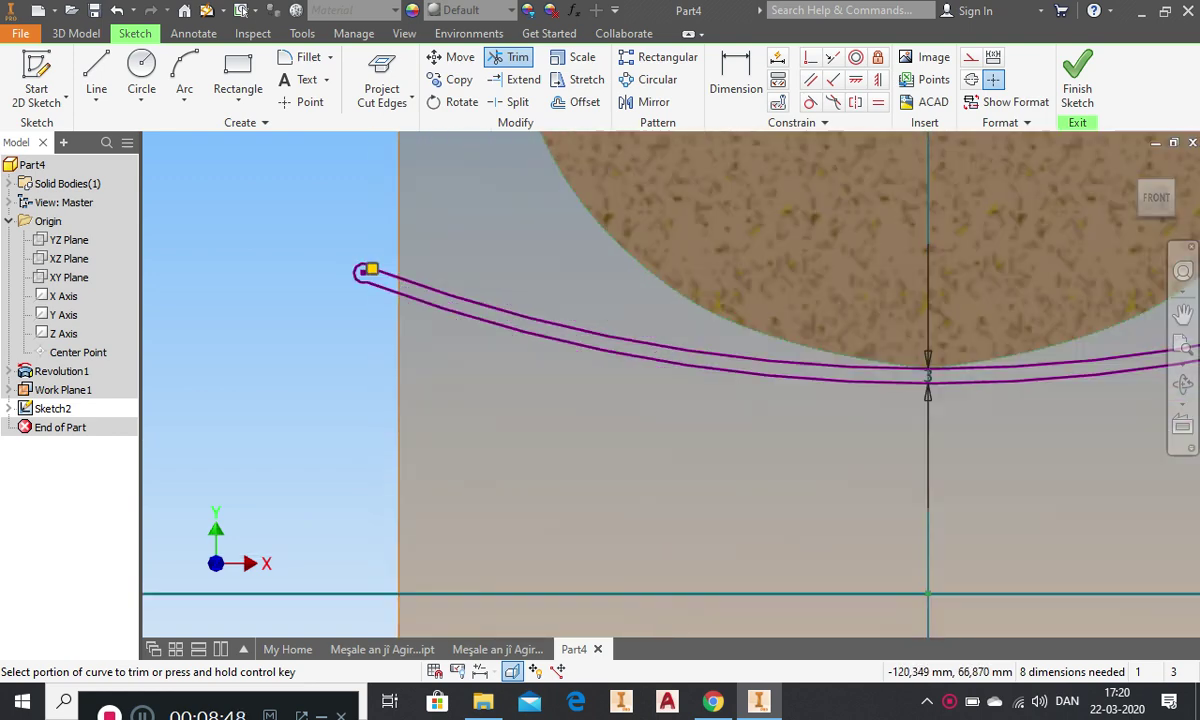
pyautogui.scroll(12, 356, 269)
pyautogui.scroll(-4, 473, 249)
pyautogui.scroll(-5, 477, 238)
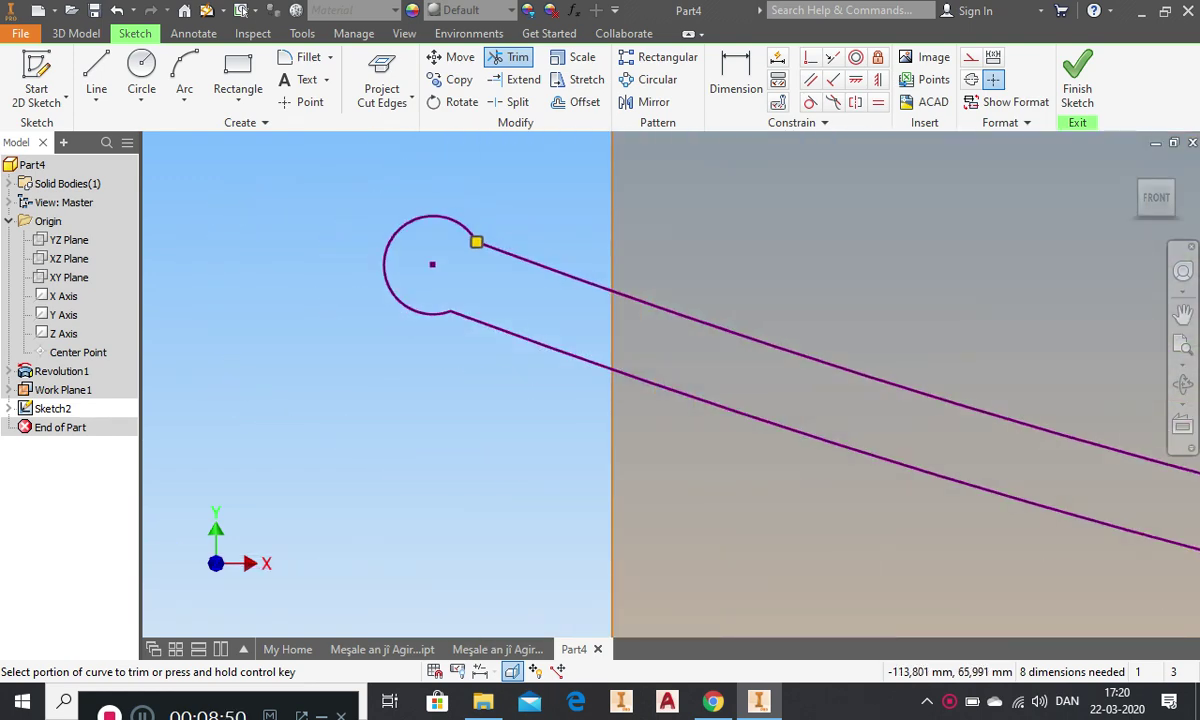
pyautogui.scroll(3, 773, 356)
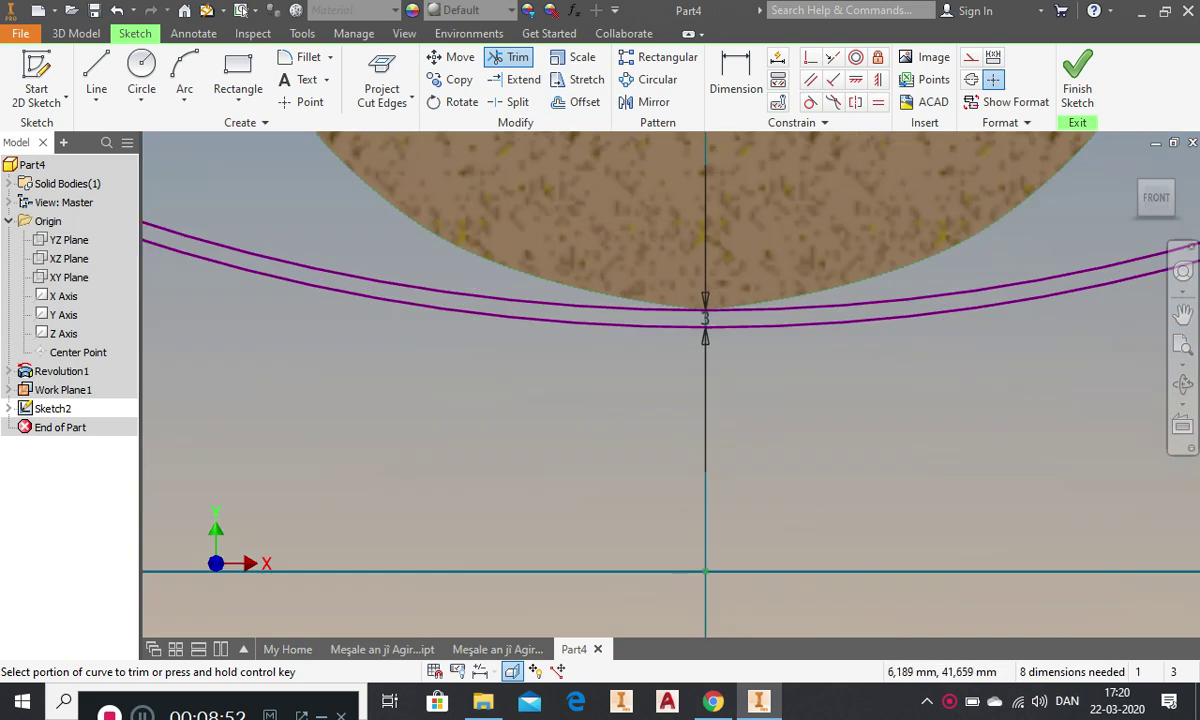
pyautogui.click(96, 75)
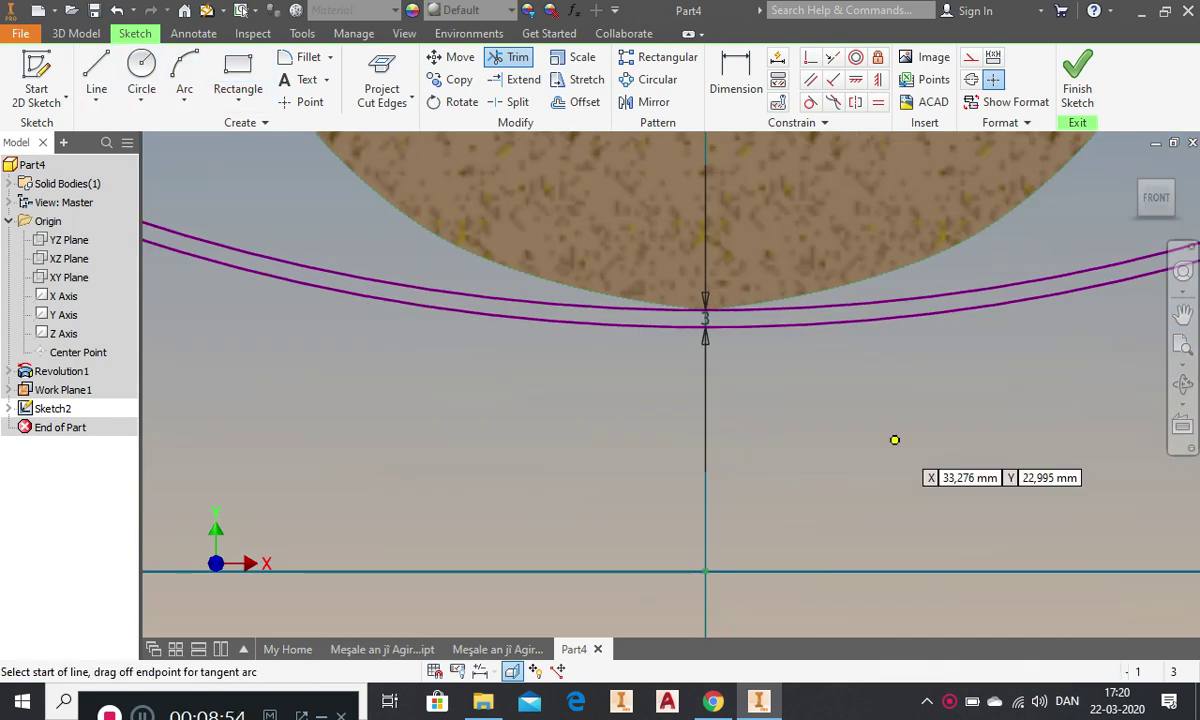
pyautogui.scroll(8, 700, 325)
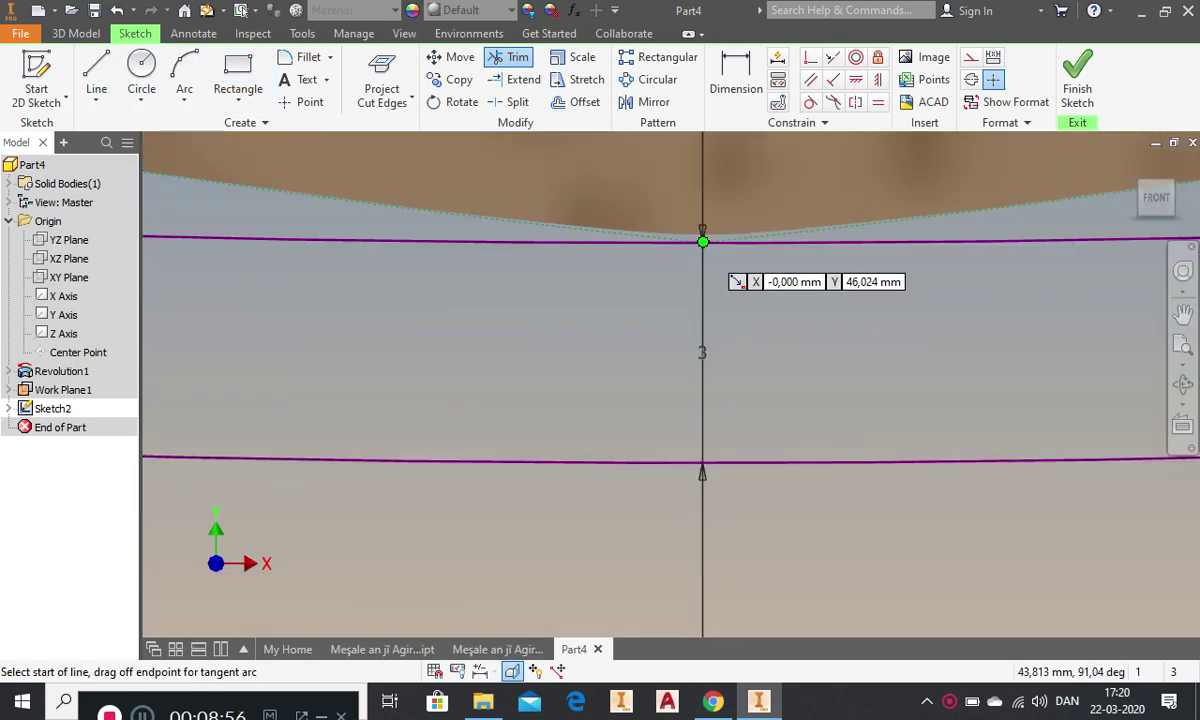
pyautogui.click(703, 241)
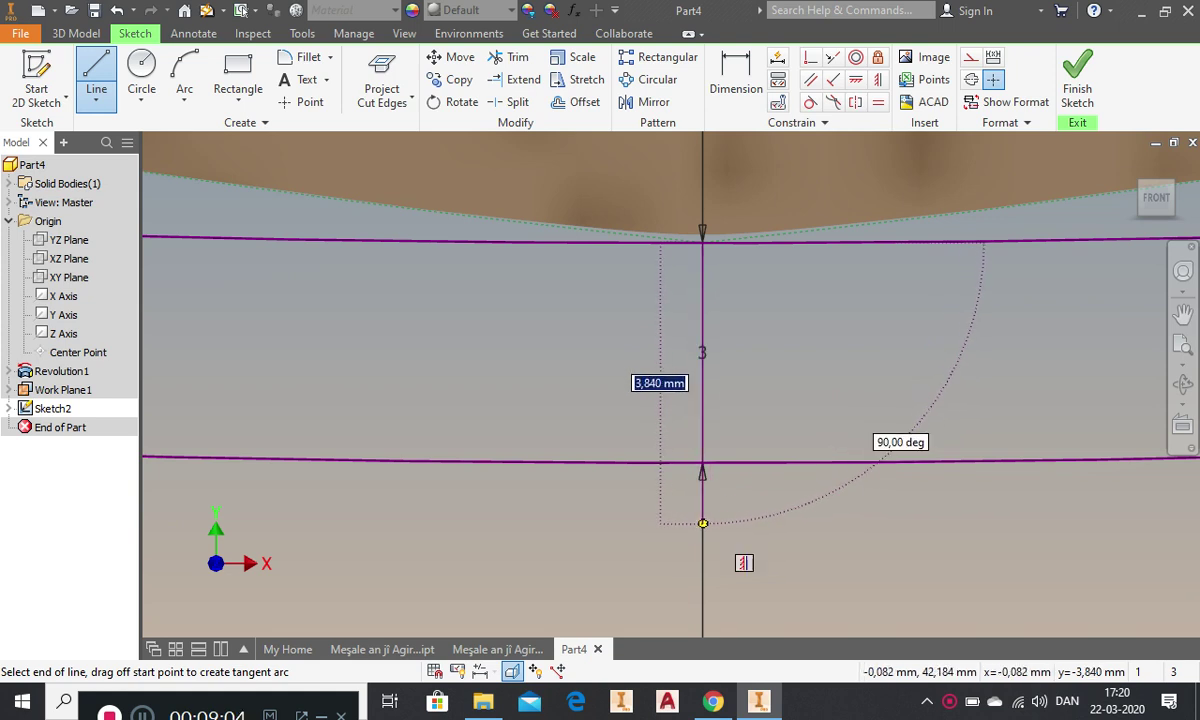
pyautogui.click(703, 522)
pyautogui.rightClick(840, 316)
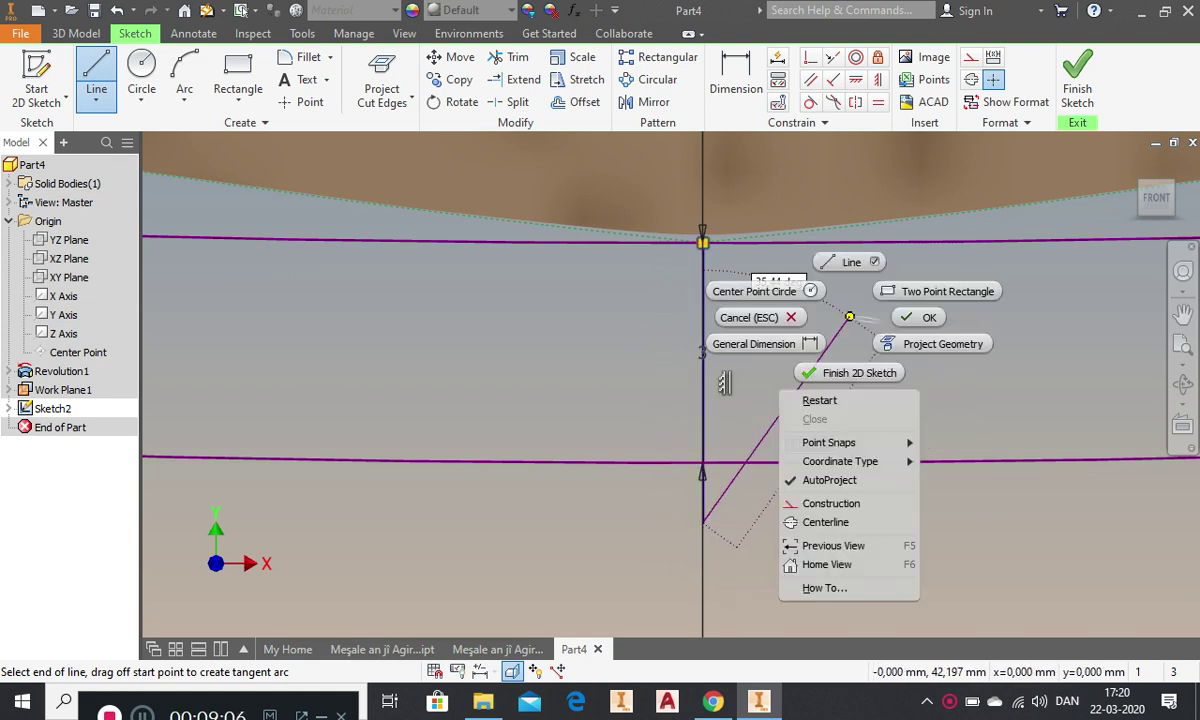
pyautogui.click(910, 316)
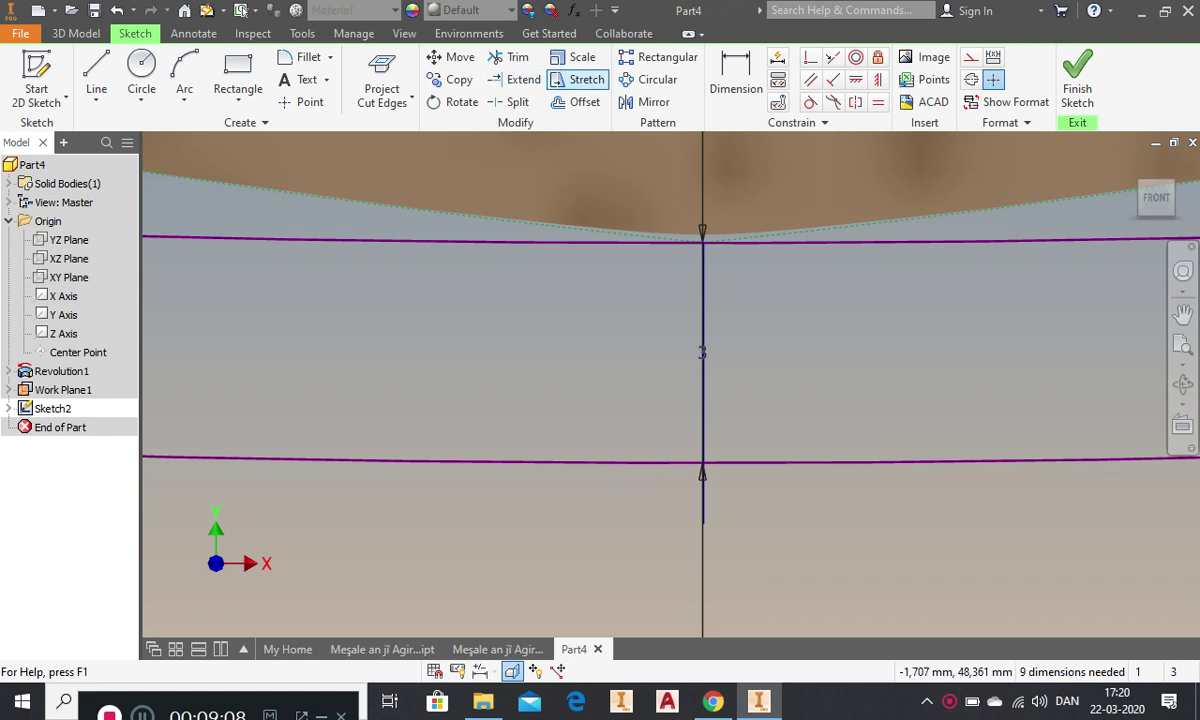
# - Trim the line's overhang and both arcs' halves on the positive X side, and finish the sketch
pyautogui.click(512, 57)
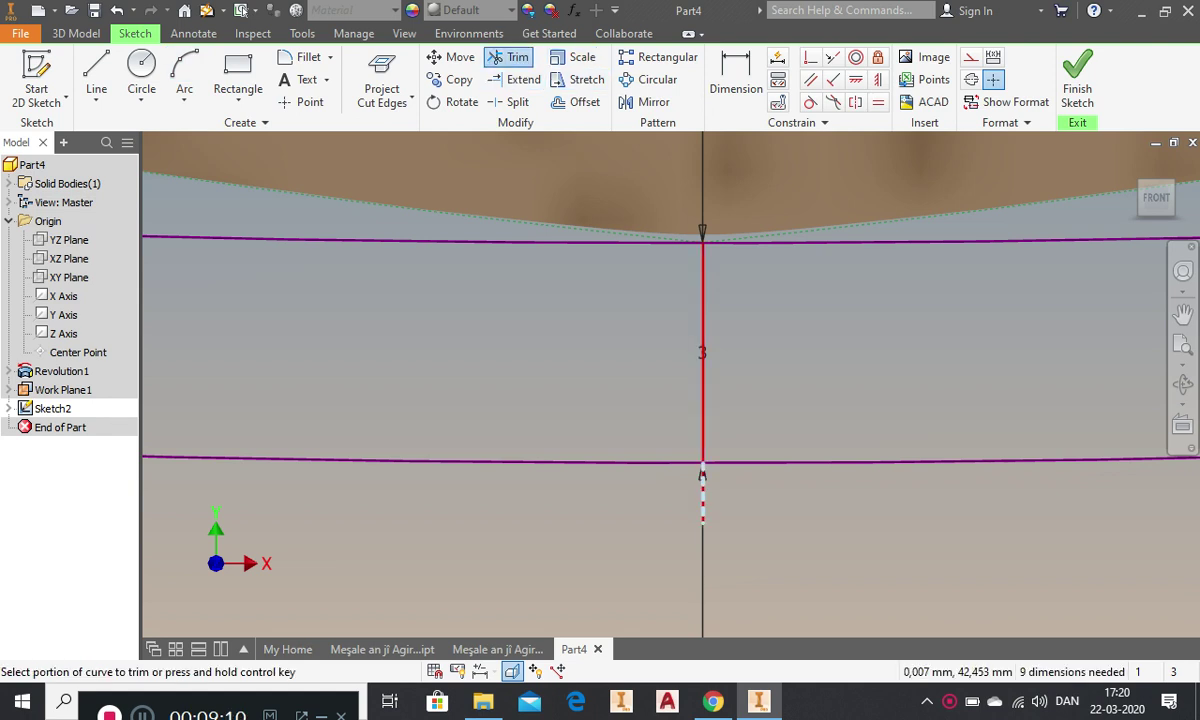
pyautogui.click(720, 462)
pyautogui.click(720, 240)
pyautogui.rightClick(885, 397)
pyautogui.click(897, 455)
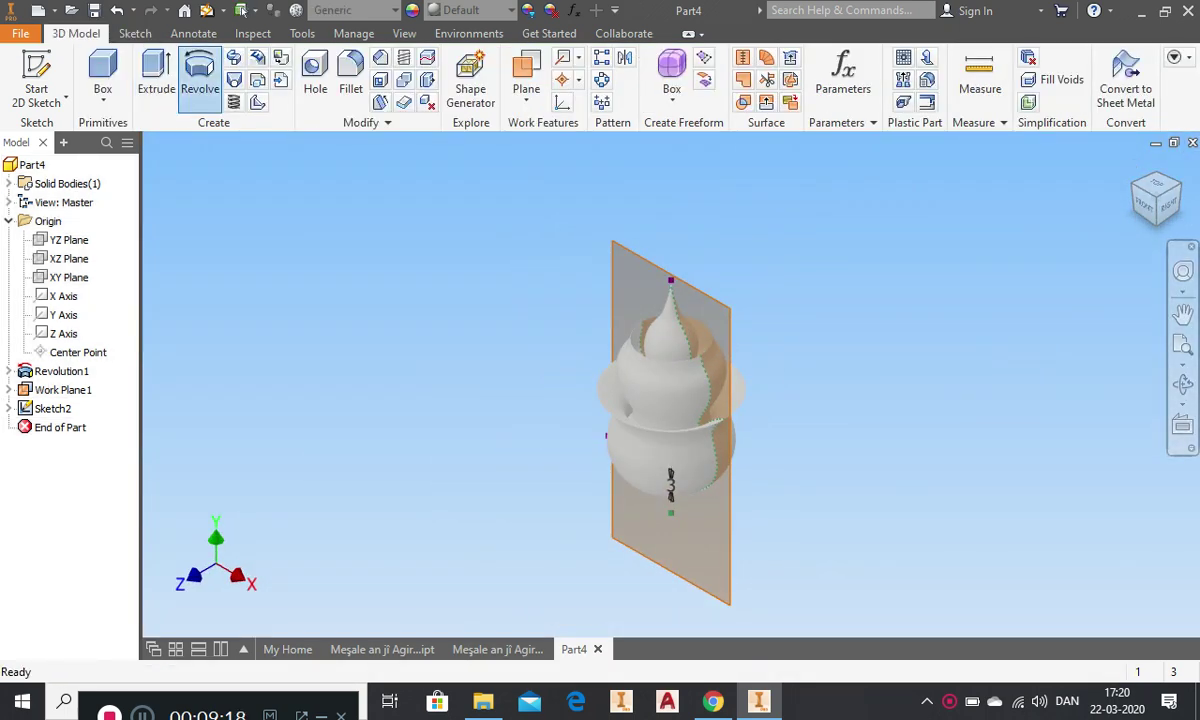
# - Revolve the half dish profile a full turn about its short vertical centre line, joining it to the flame
pyautogui.click(200, 75)
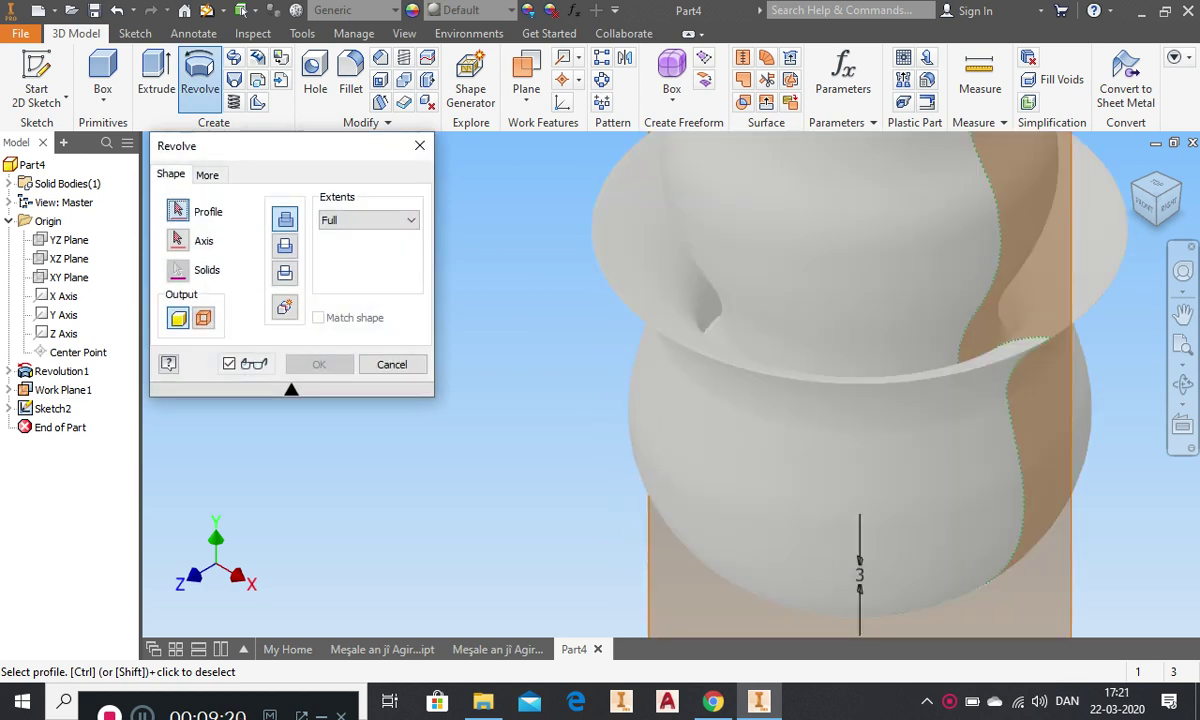
pyautogui.click(1134, 166)
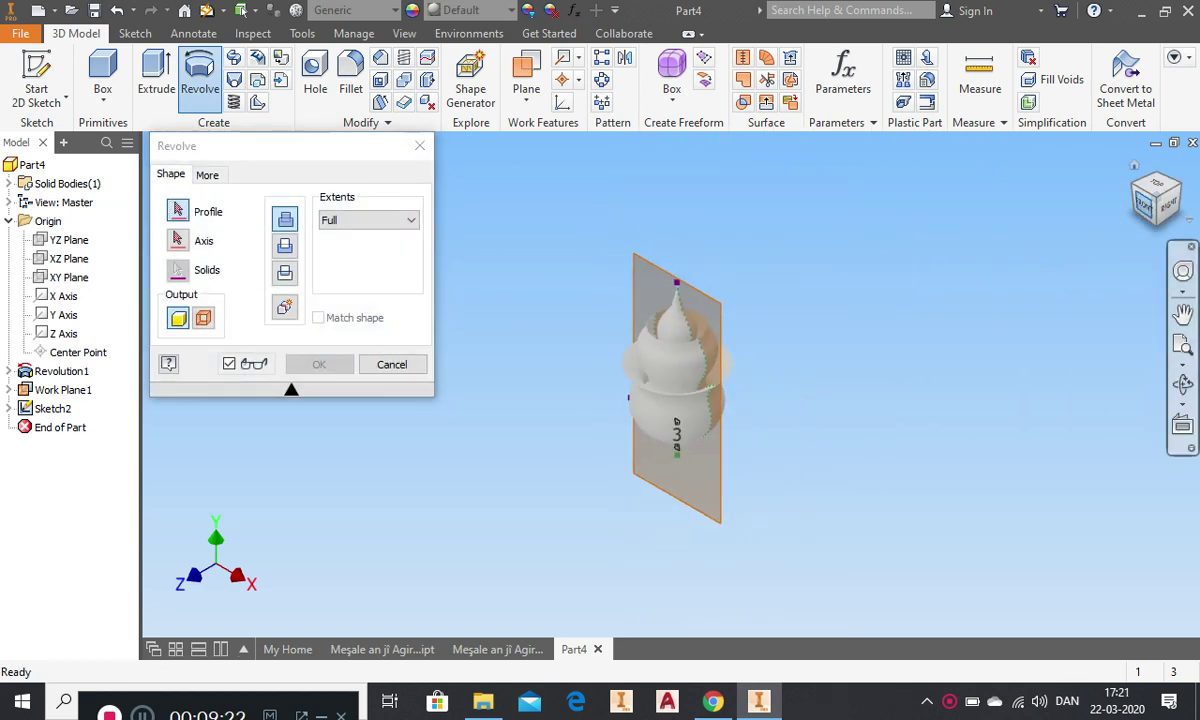
pyautogui.click(1157, 209)
pyautogui.scroll(10, 635, 440)
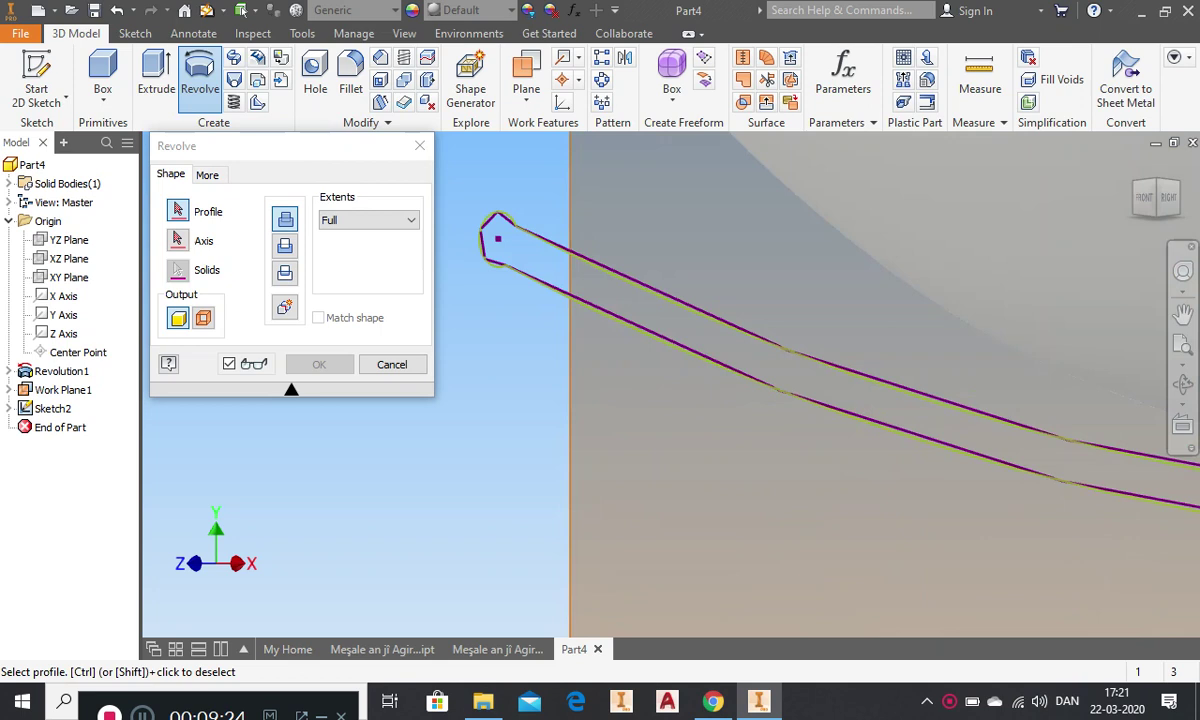
pyautogui.click(640, 306)
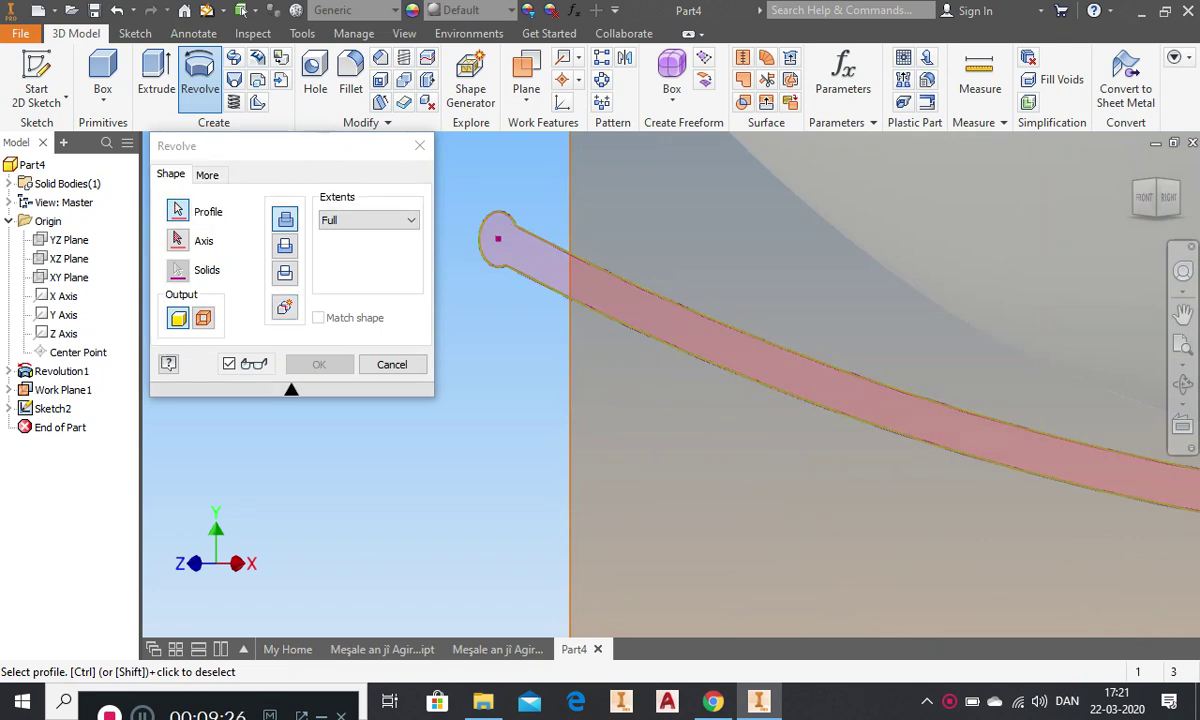
pyautogui.scroll(-8, 835, 430)
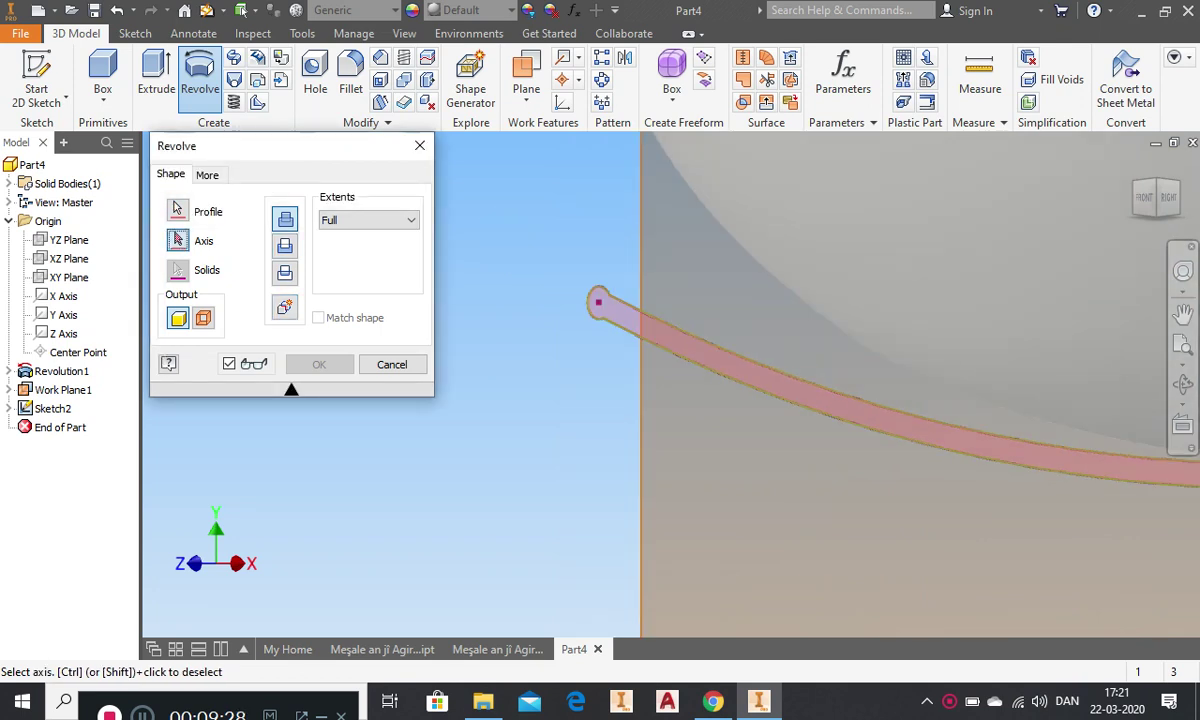
pyautogui.scroll(5, 959, 463)
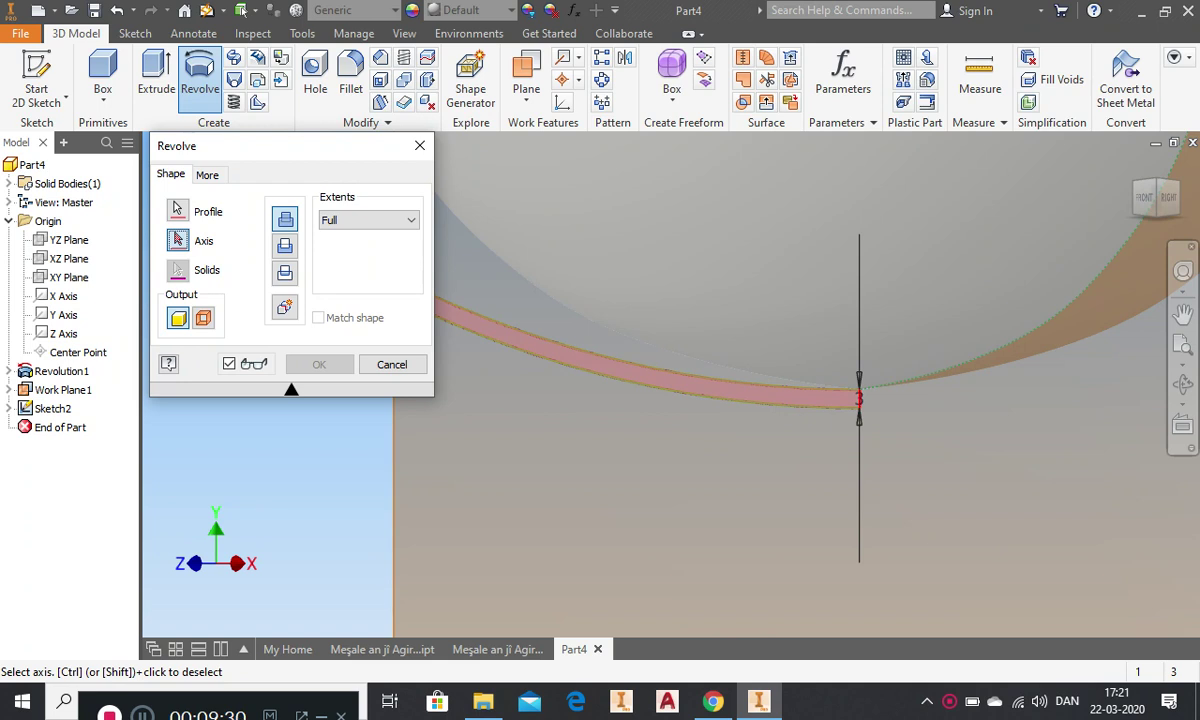
pyautogui.click(859, 400)
pyautogui.scroll(-4, 930, 430)
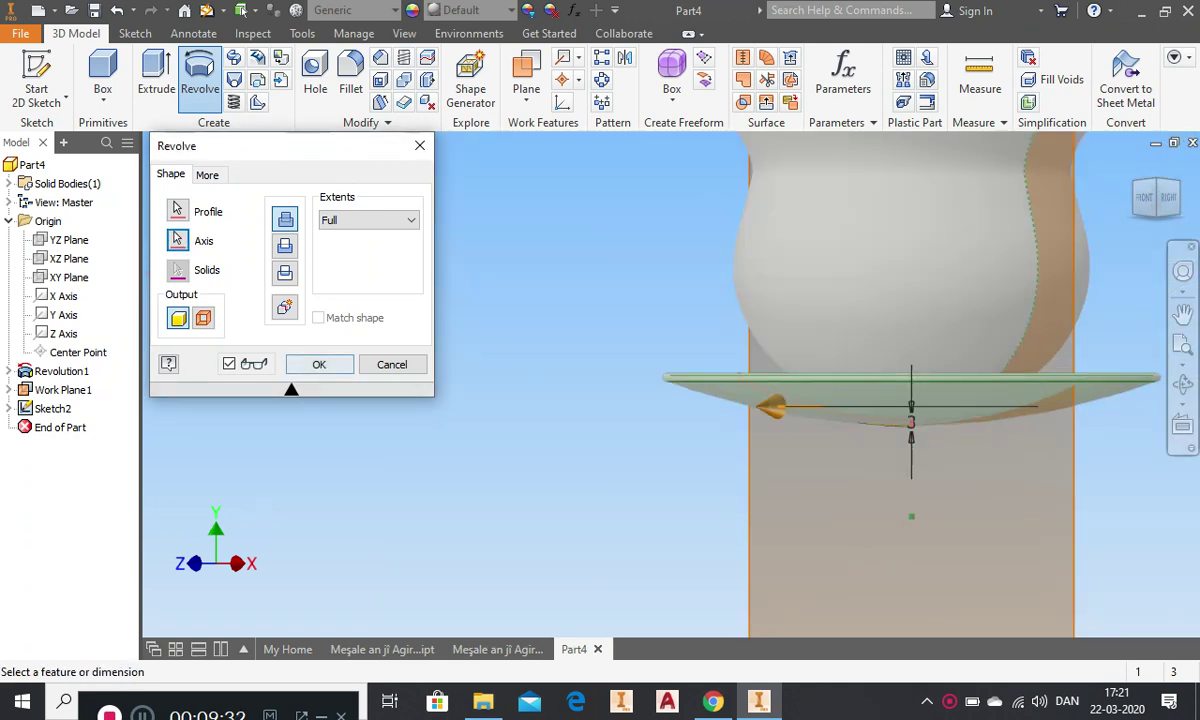
pyautogui.click(319, 364)
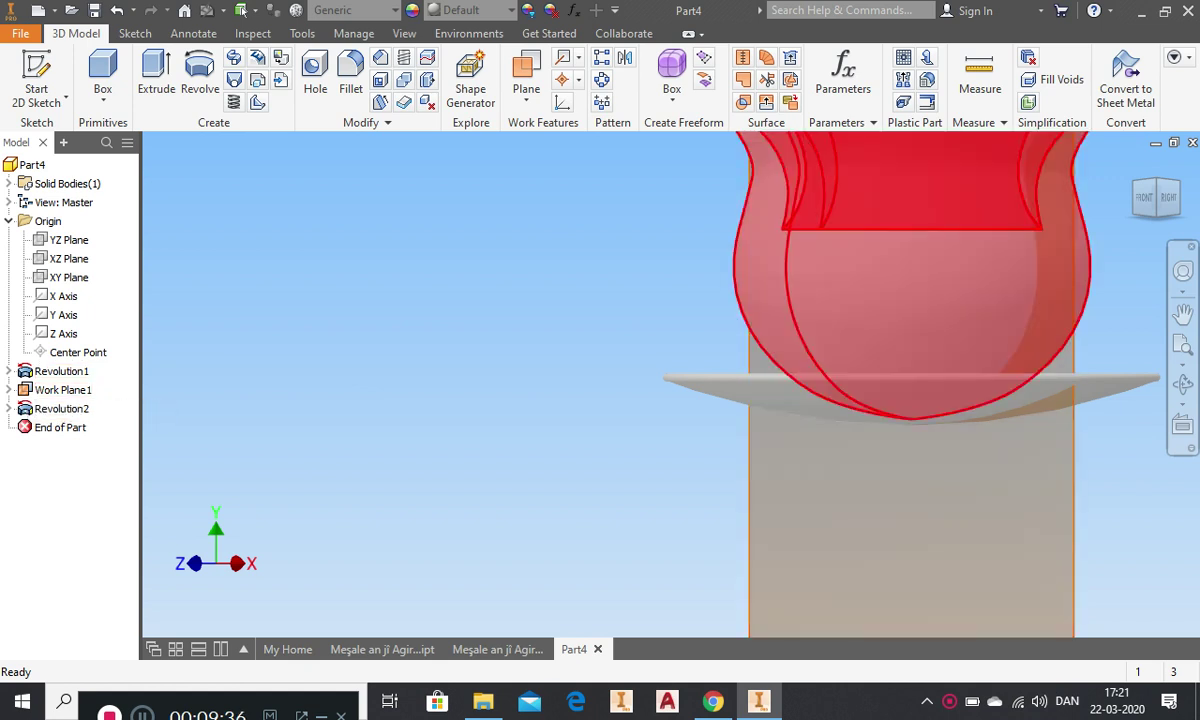
pyautogui.click(1144, 197)
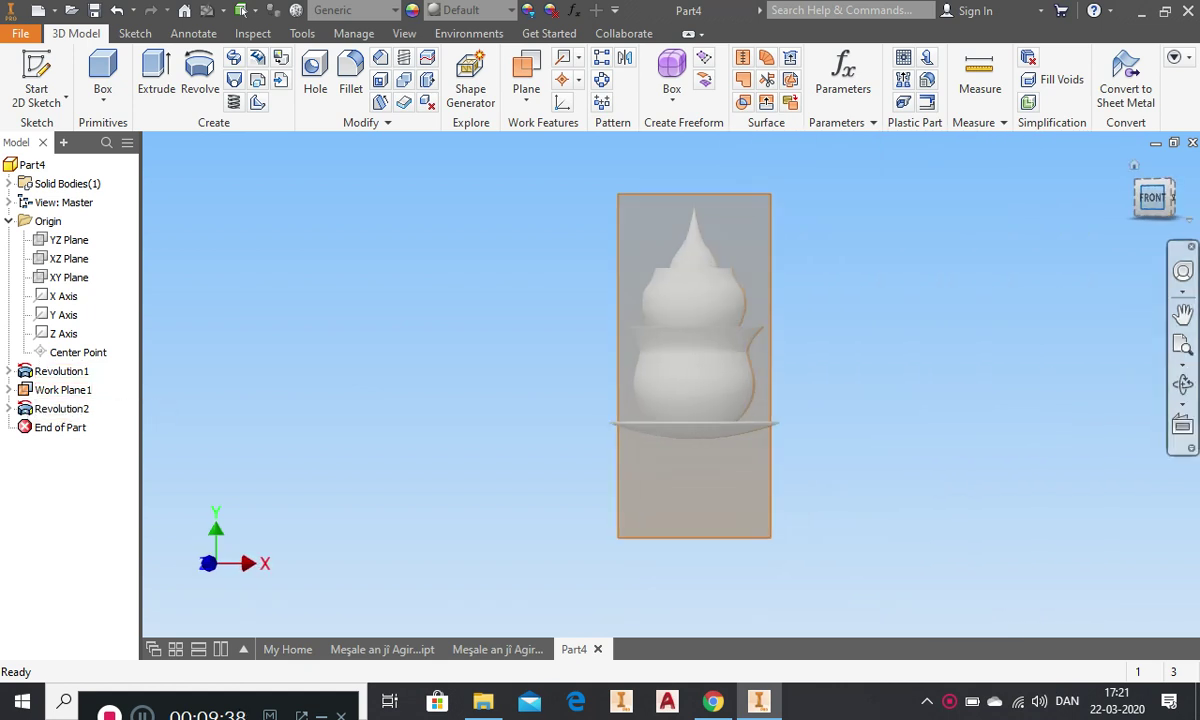
pyautogui.scroll(-3, 731, 418)
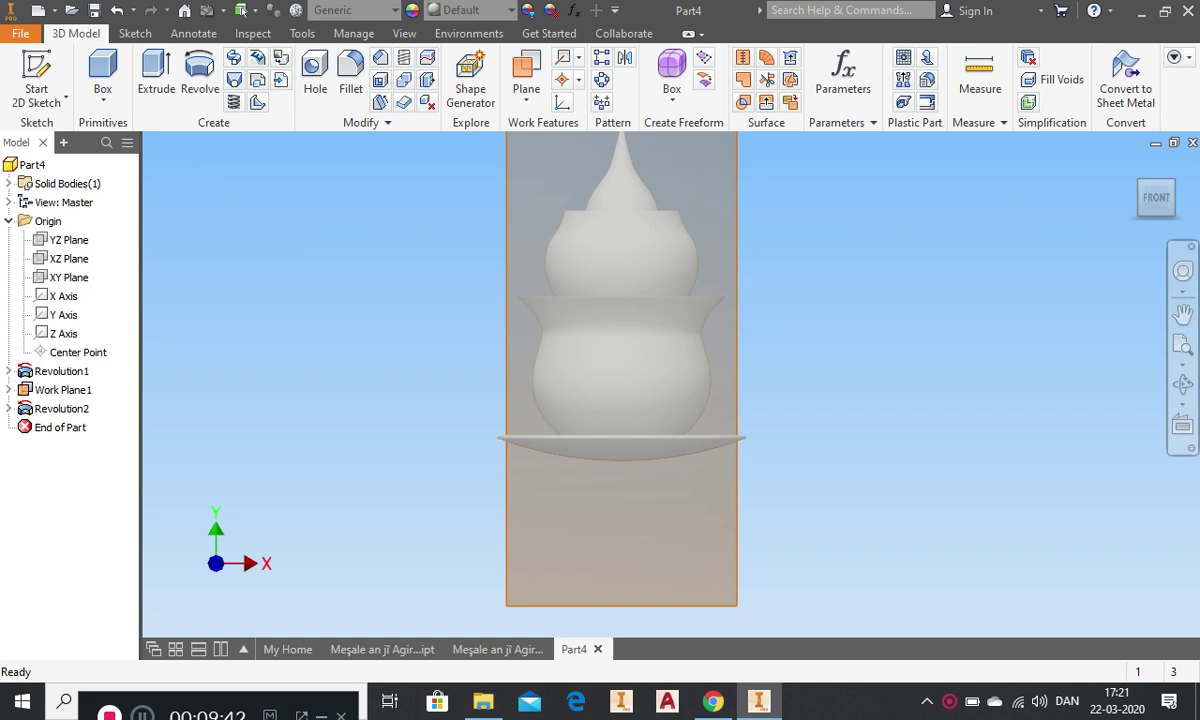
pyautogui.click(737, 202)
pyautogui.press('s')
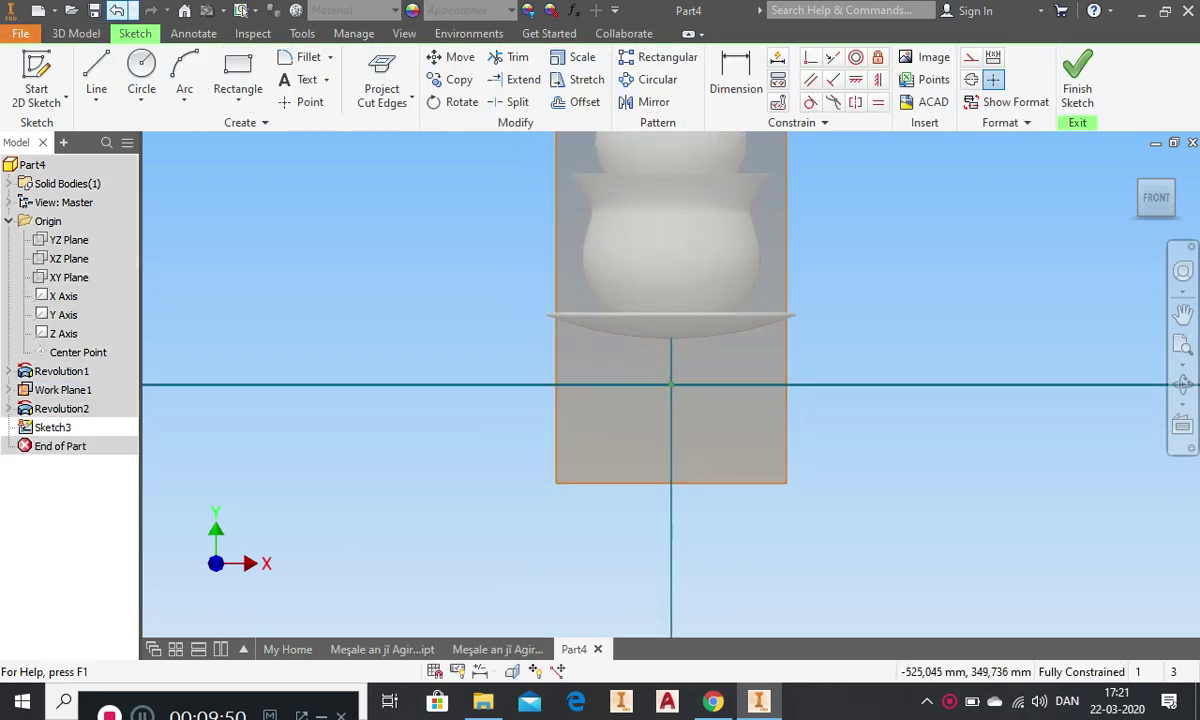
pyautogui.click(117, 11)
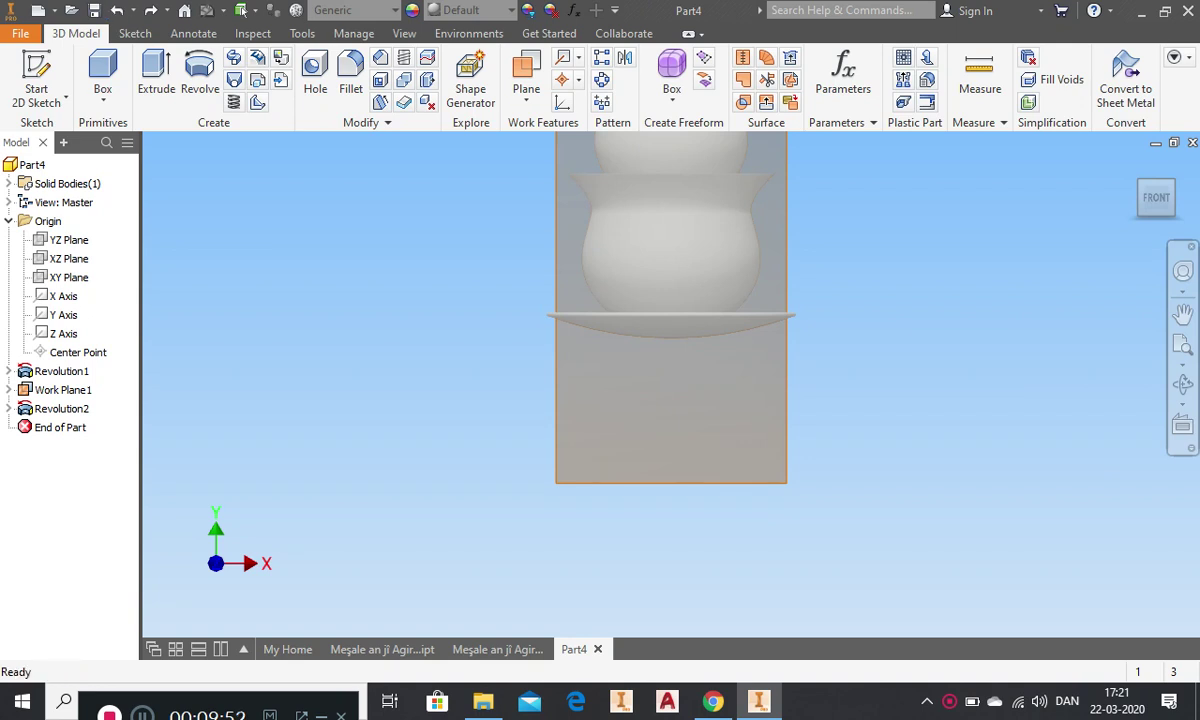
# - Hide Work Plane1
pyautogui.rightClick(62, 390)
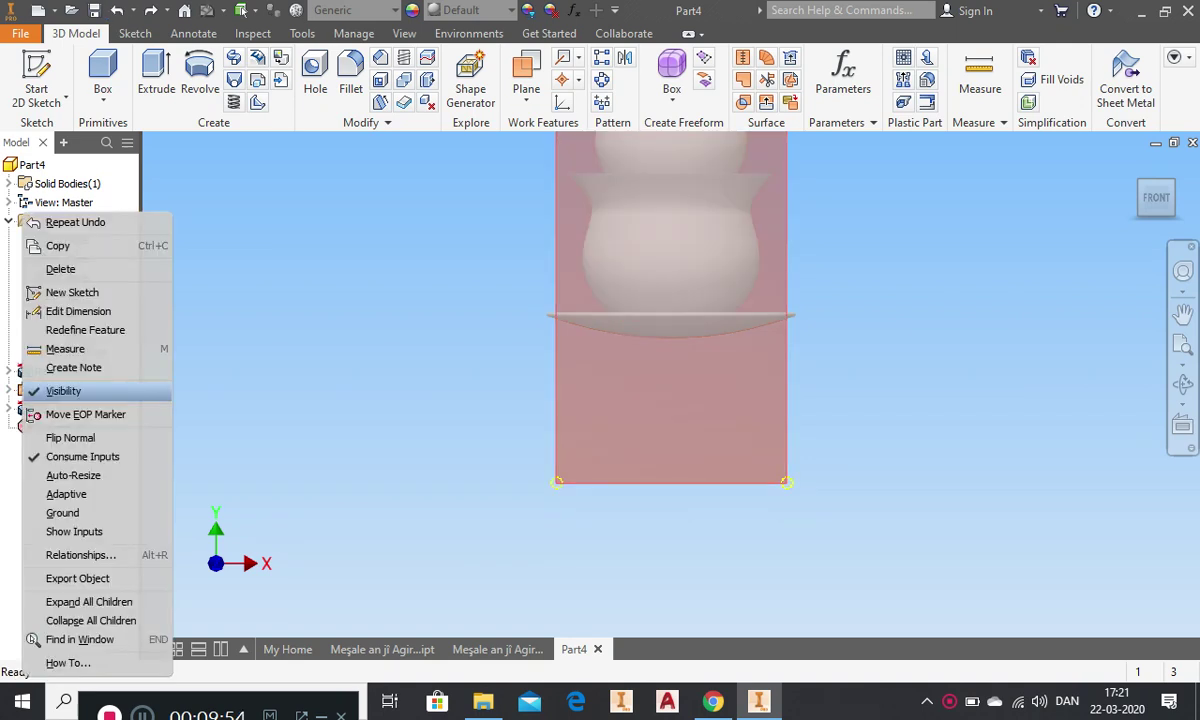
pyautogui.click(63, 391)
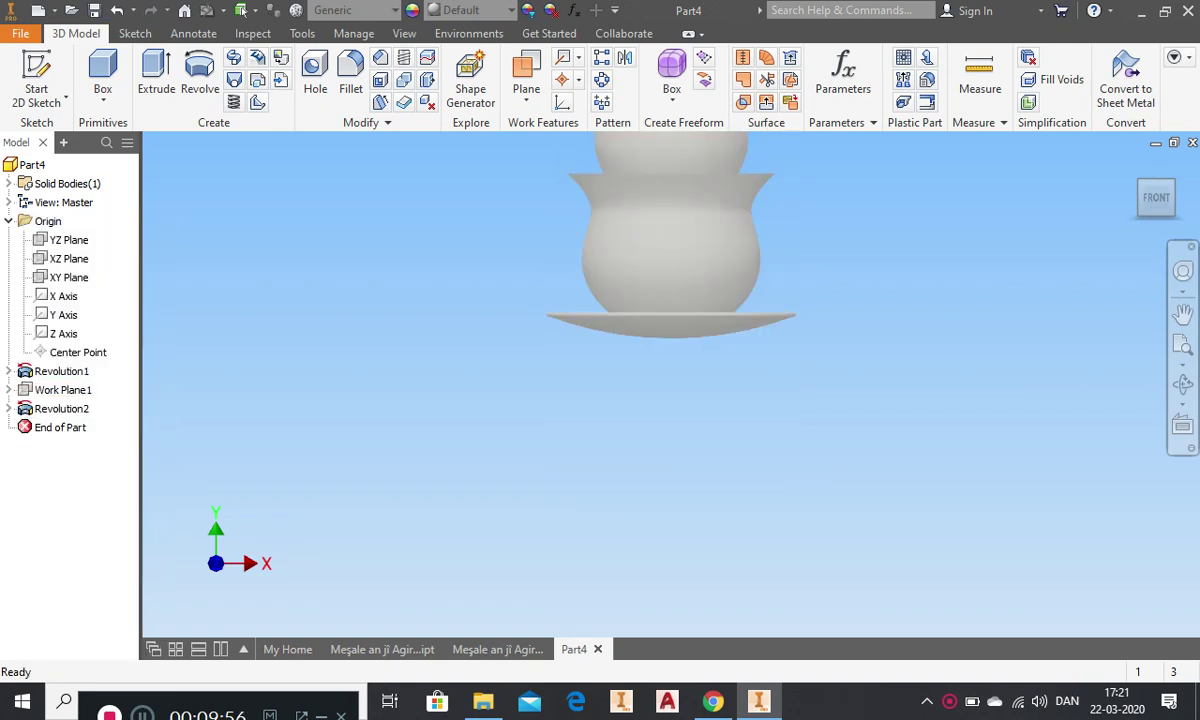
# - Create a work plane offset 43 mm from the XZ plane, touching the dish's underside
pyautogui.click(1156, 222)
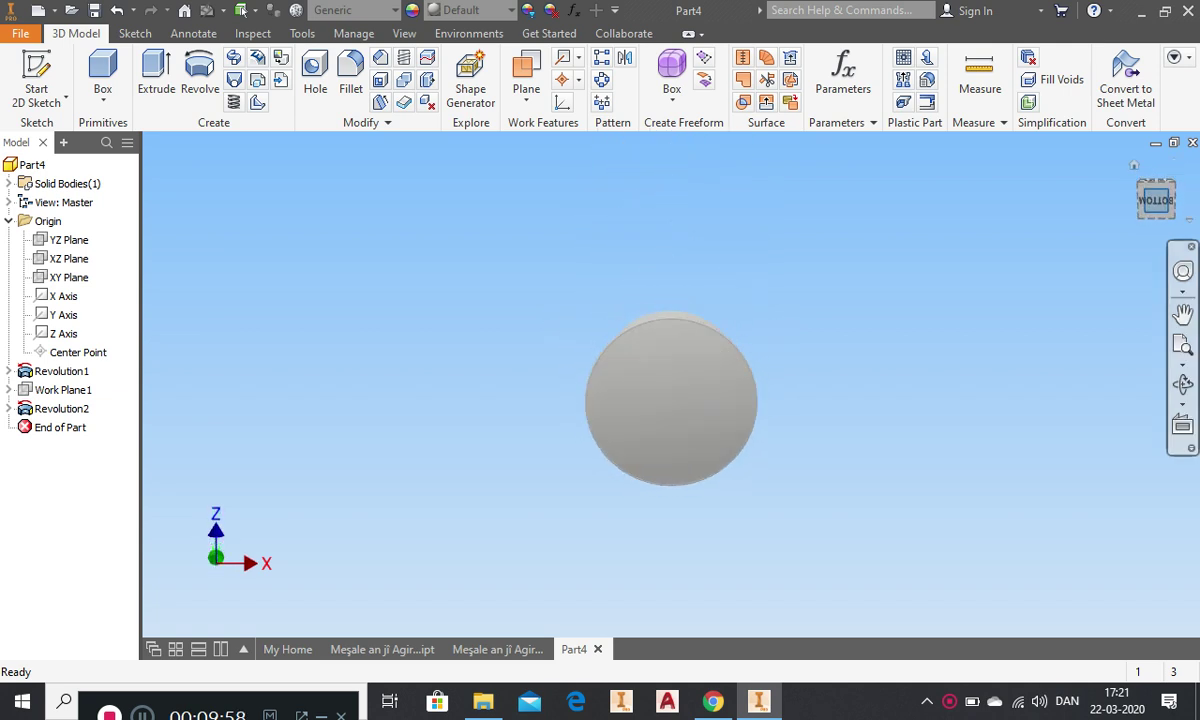
pyautogui.click(1156, 222)
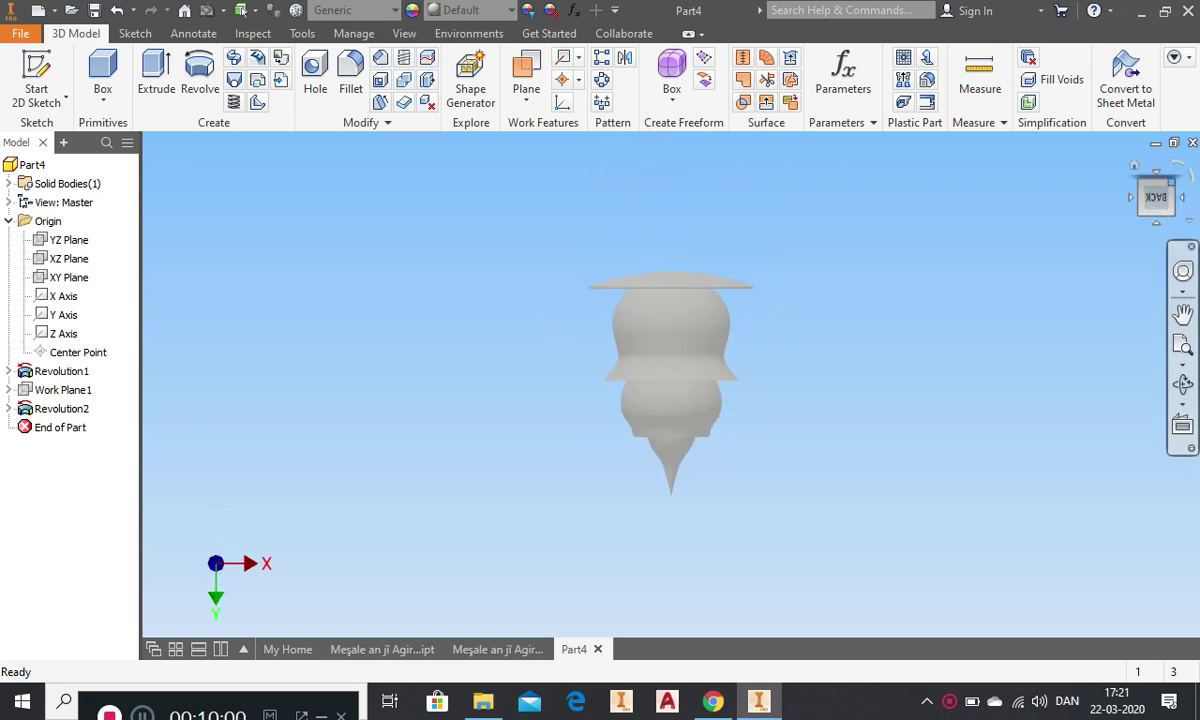
pyautogui.click(1172, 183)
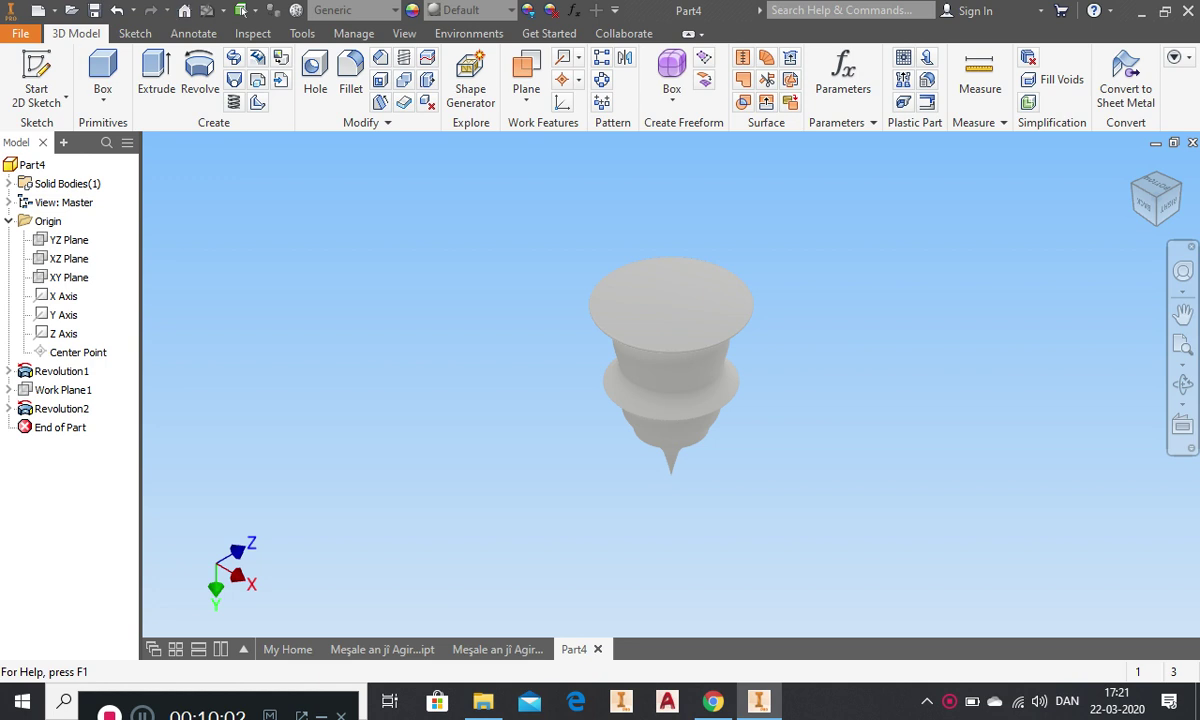
pyautogui.click(526, 75)
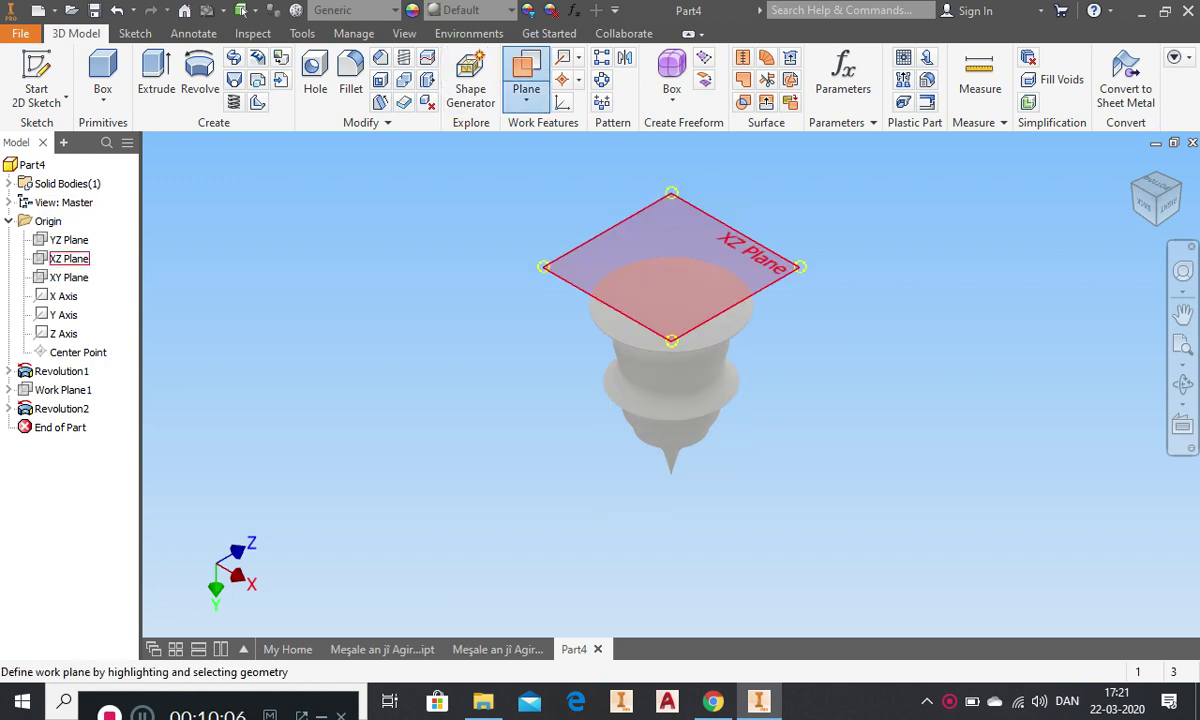
pyautogui.click(69, 259)
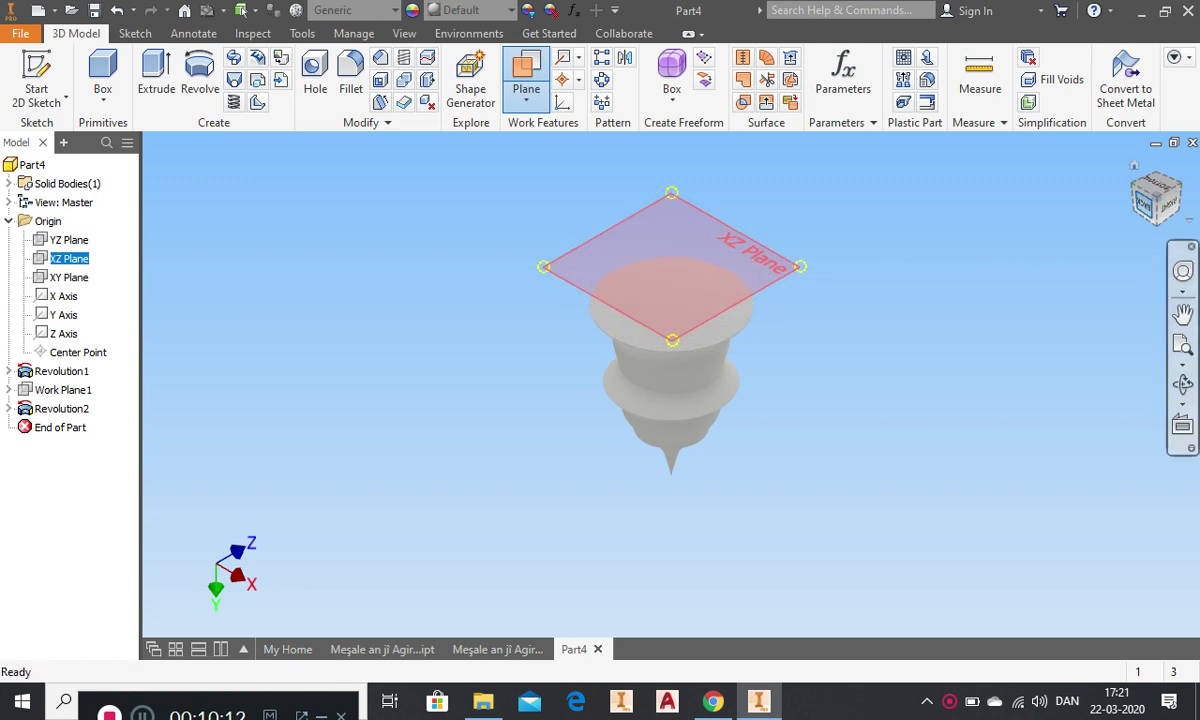
pyautogui.click(1145, 205)
pyautogui.moveTo(666, 241)
pyautogui.mouseDown()
pyautogui.moveTo(666, 275)
pyautogui.moveTo(697, 260)
pyautogui.moveTo(698, 217)
pyautogui.moveTo(688, 262)
pyautogui.moveTo(688, 245)
pyautogui.mouseUp()
pyautogui.scroll(-5, 666, 275)
pyautogui.scroll(-2, 666, 275)
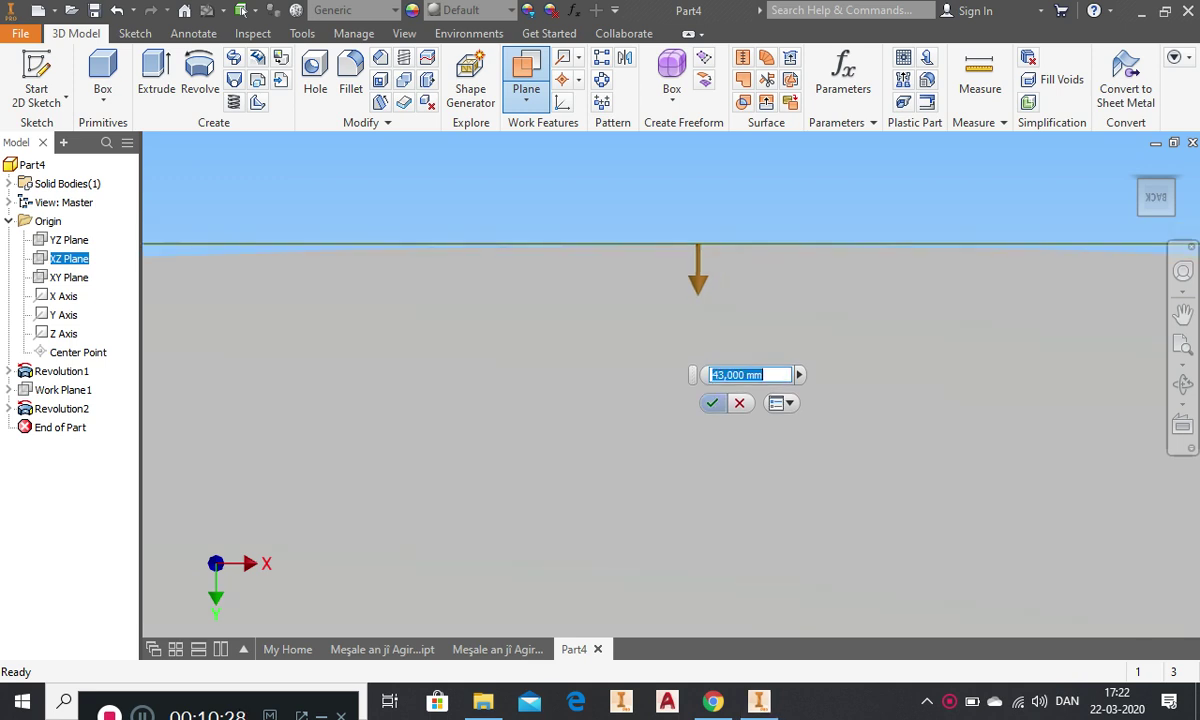
pyautogui.click(712, 403)
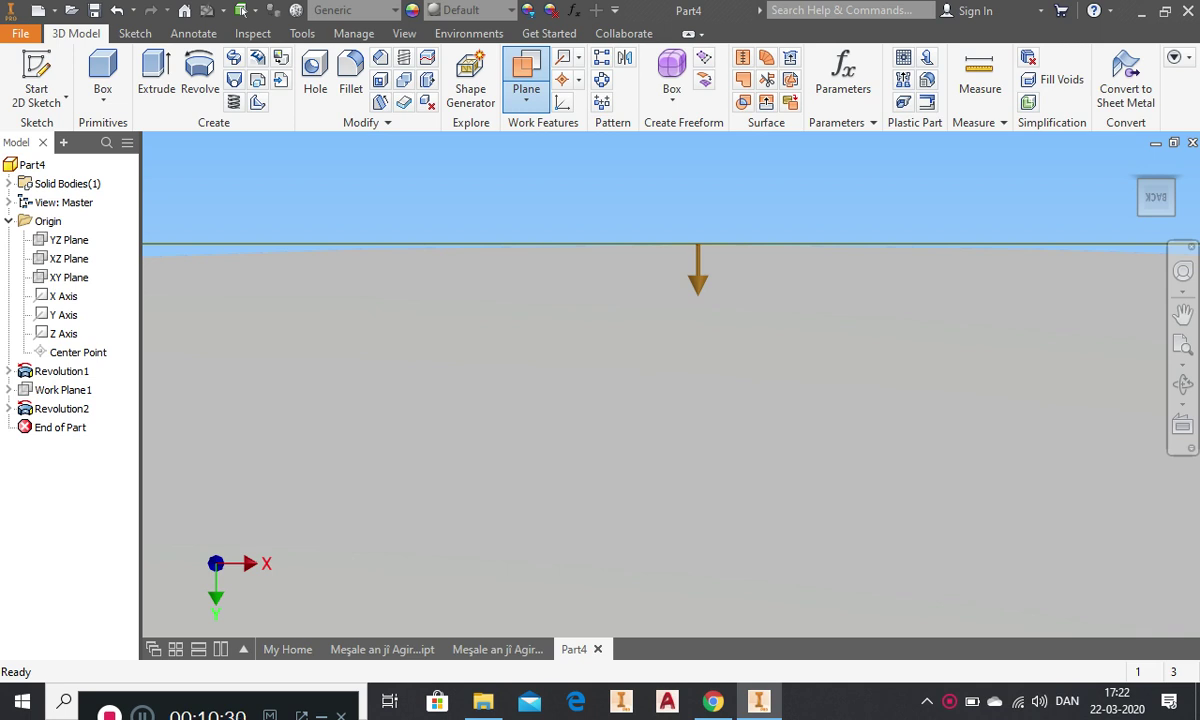
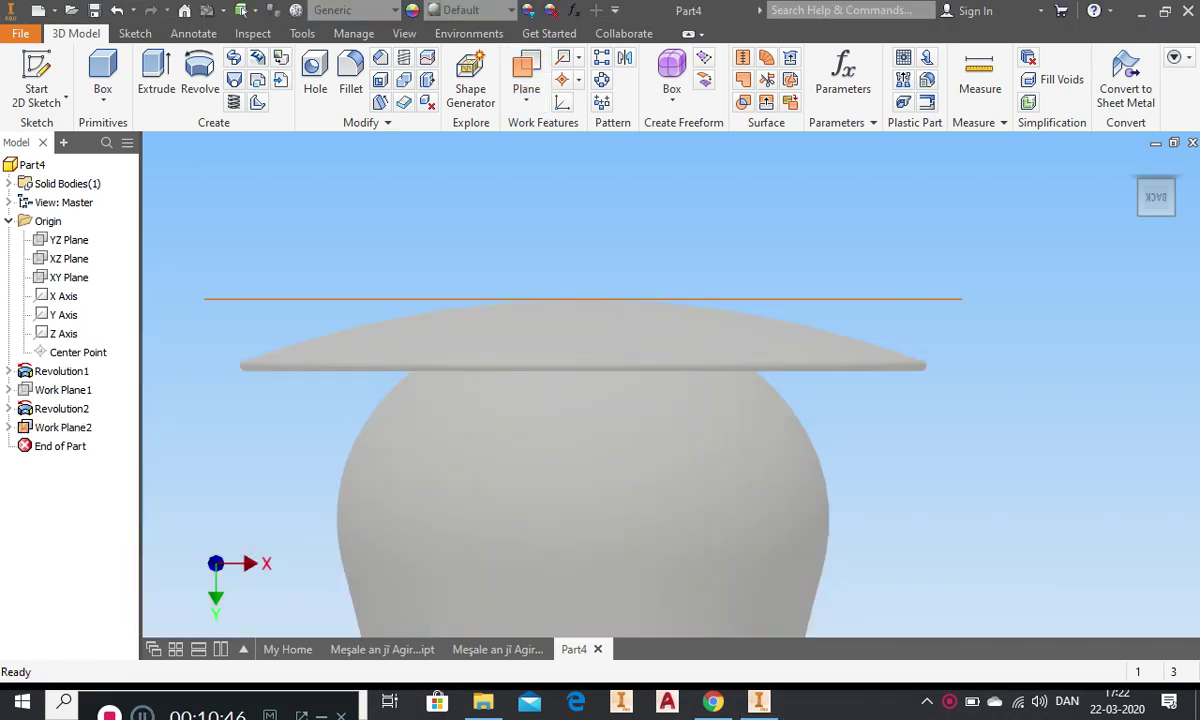
# - Start a sketch on the offset work plane and draw a 65 mm diameter circle centred on the origin
pyautogui.click(1171, 182)
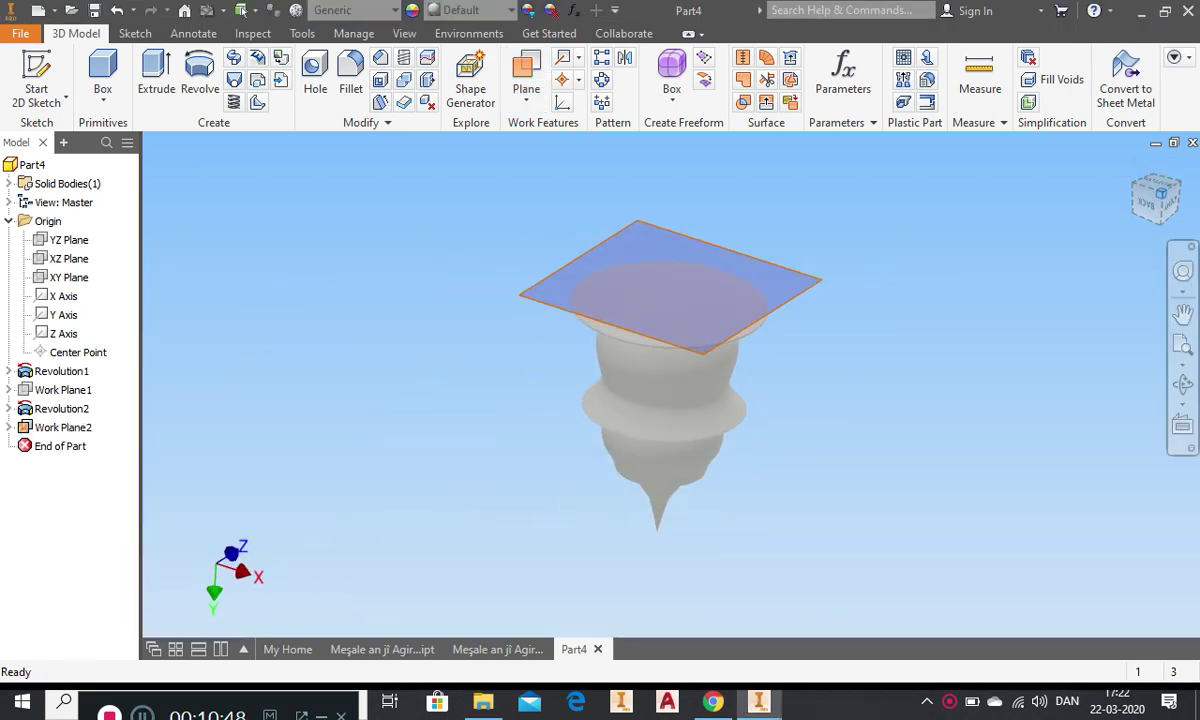
pyautogui.click(788, 298)
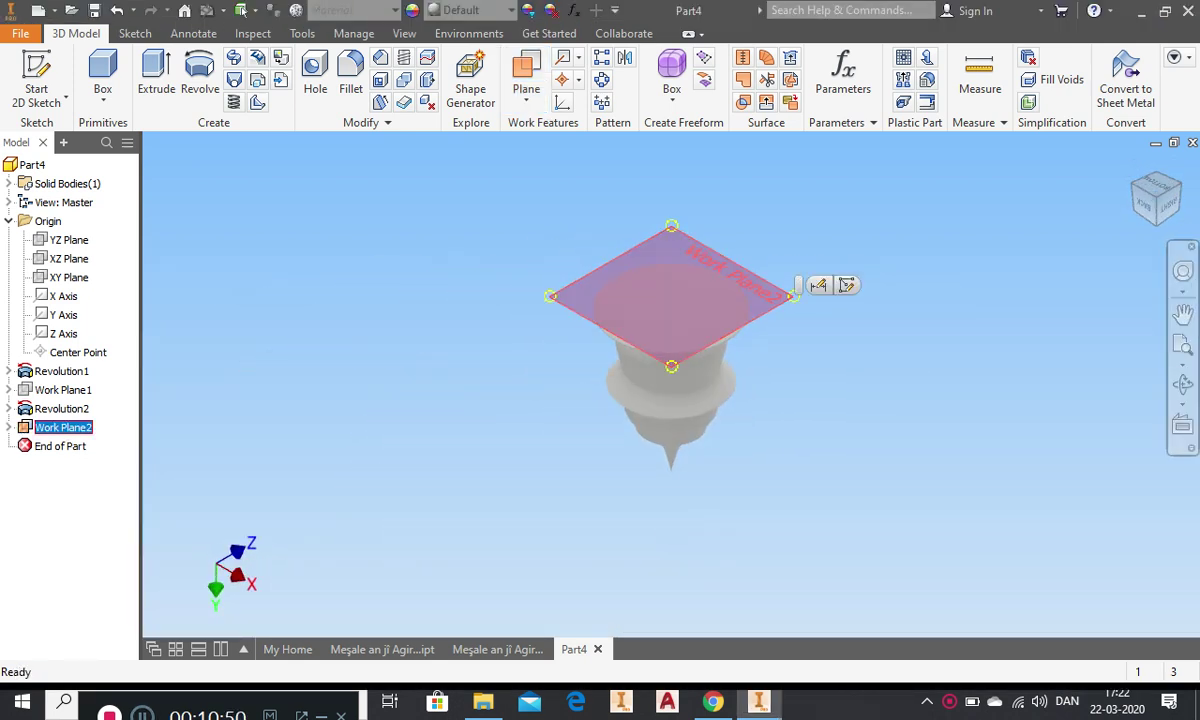
pyautogui.click(846, 284)
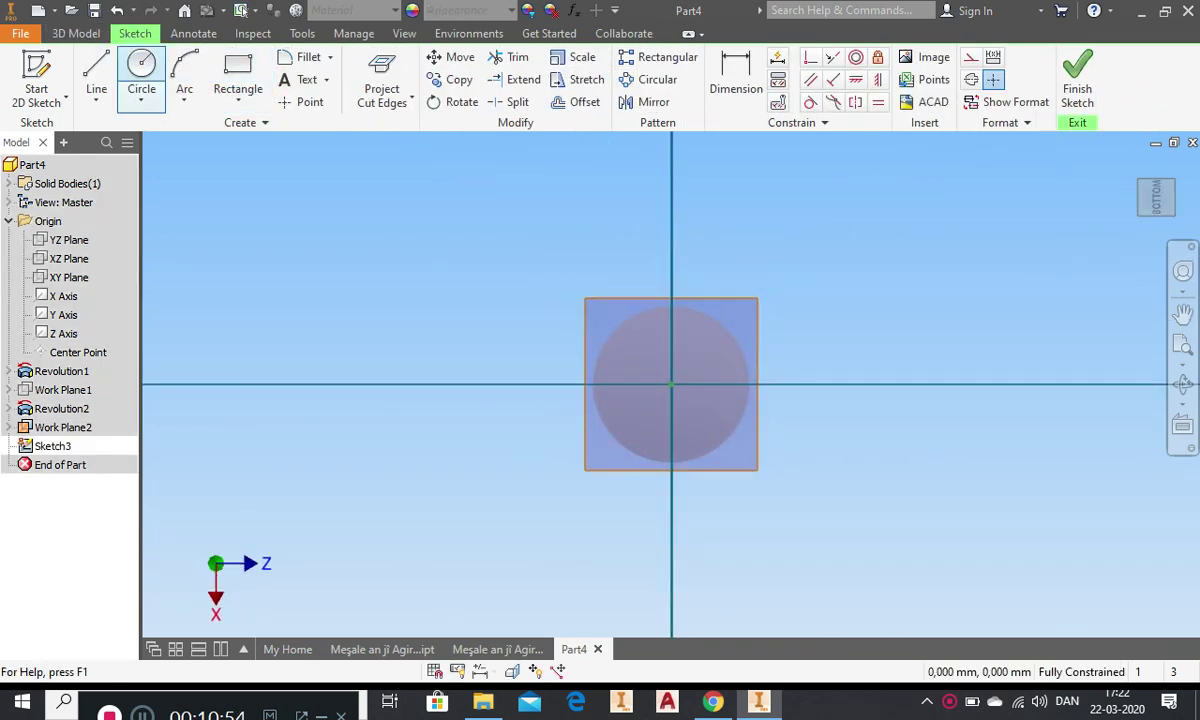
pyautogui.click(141, 70)
pyautogui.click(671, 384)
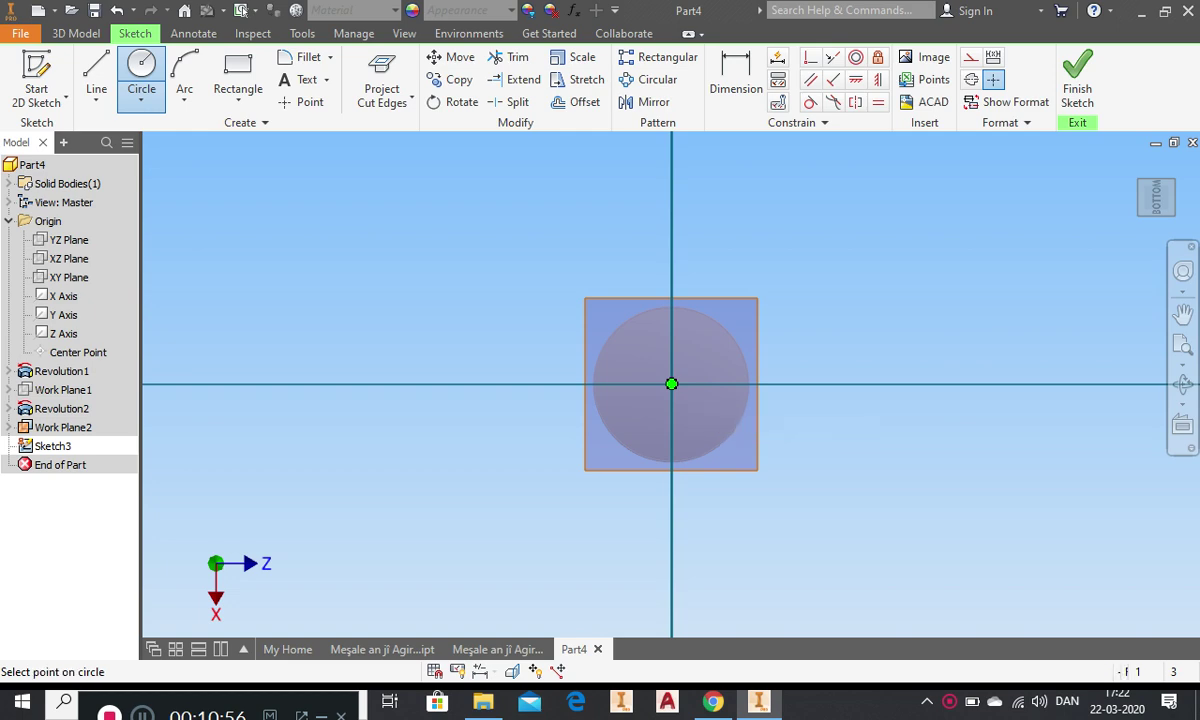
pyautogui.scroll(-10, 693, 384)
pyautogui.scroll(5, 693, 384)
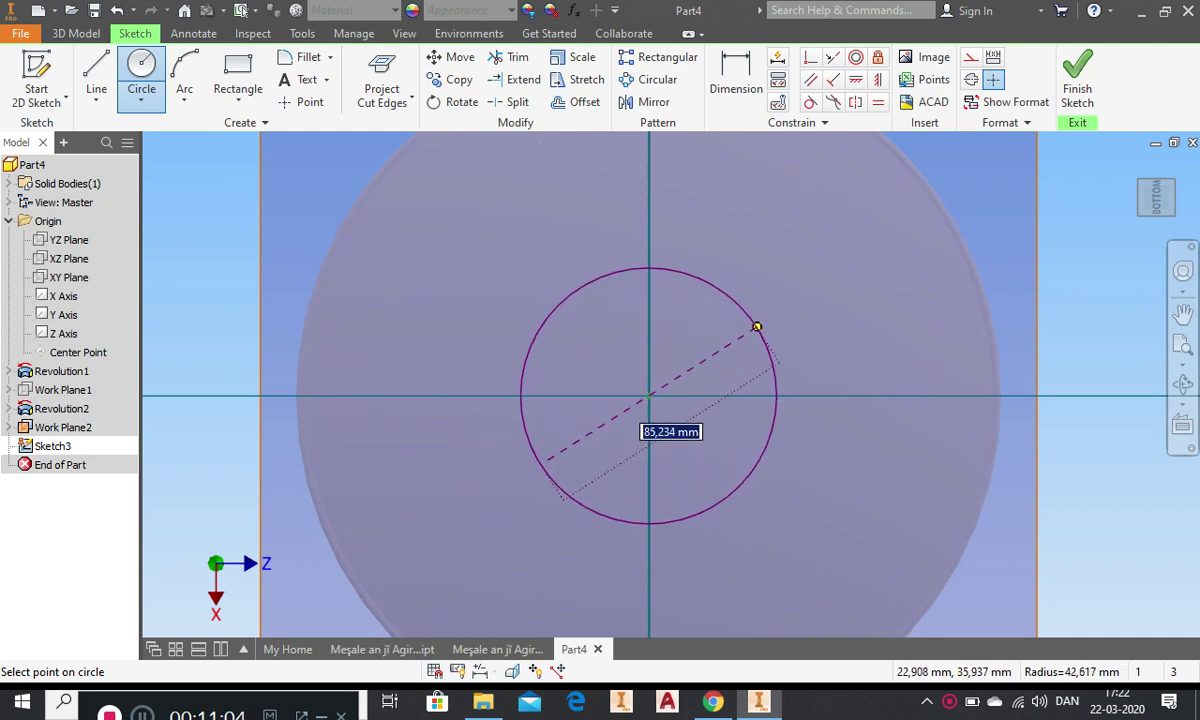
pyautogui.write('65')
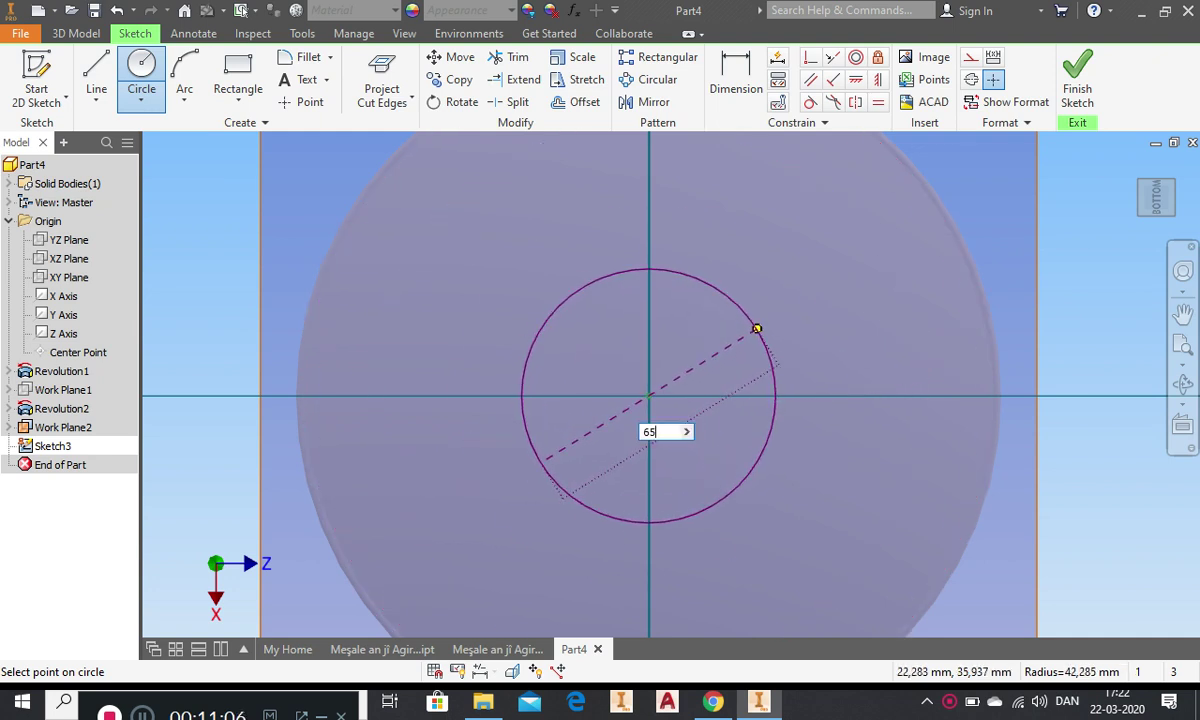
pyautogui.press('Return')
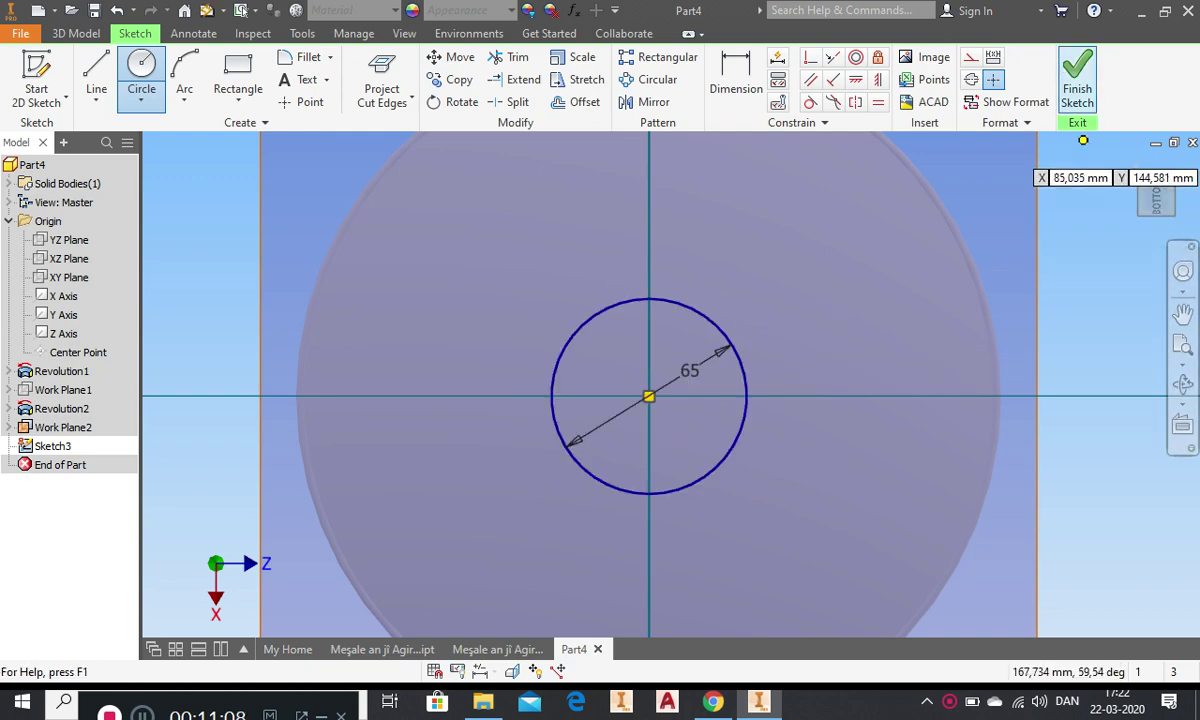
# - Finish the 65 mm circle sketch and create a work plane offset 550 mm from Work Plane2
pyautogui.click(1077, 78)
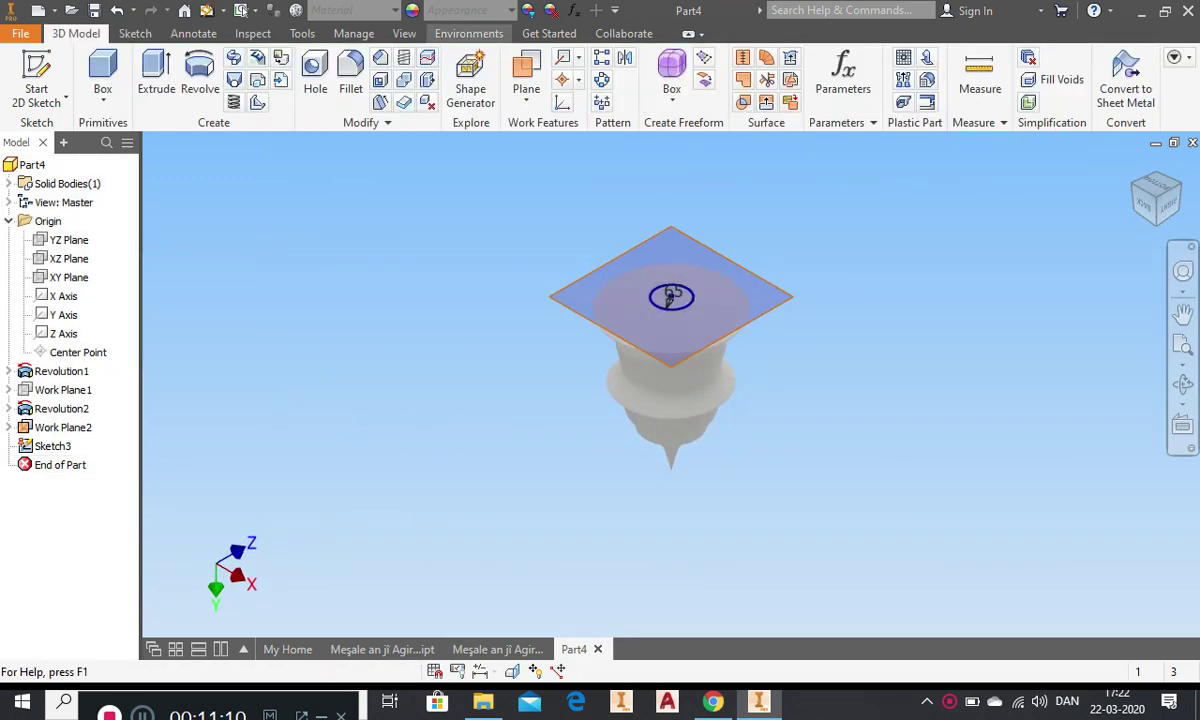
pyautogui.click(526, 75)
pyautogui.moveTo(700, 325); pyautogui.dragTo(700, 230)
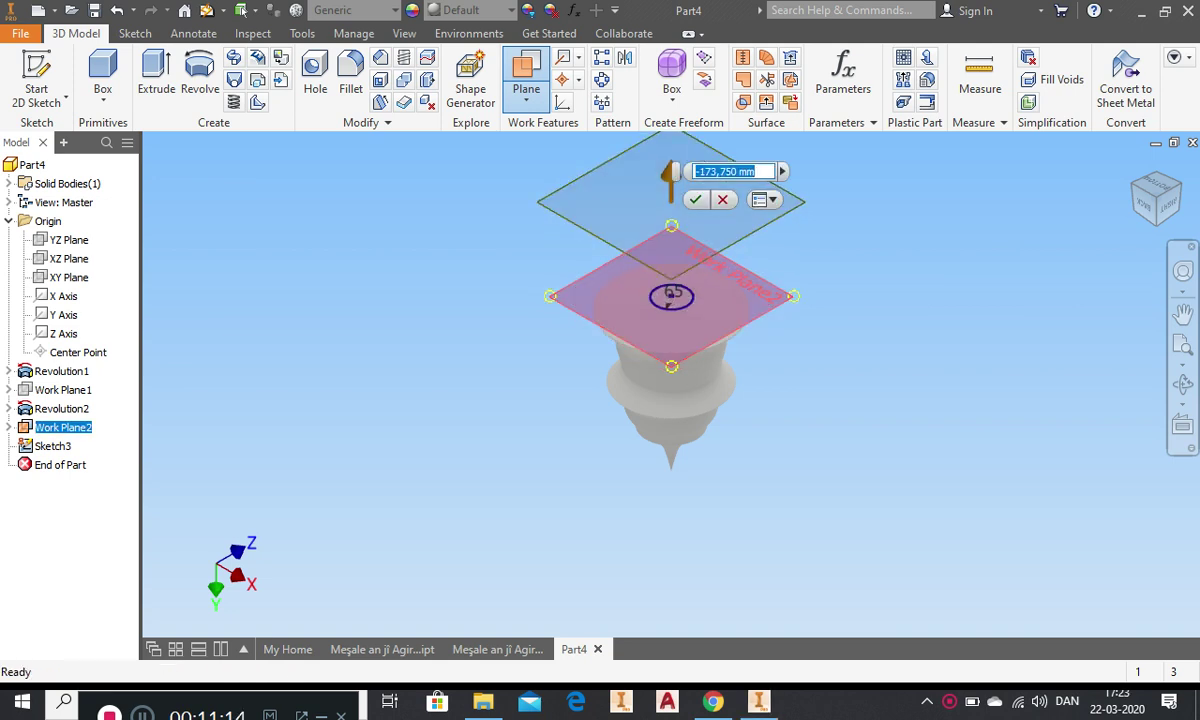
pyautogui.write('550')
pyautogui.press('Return')
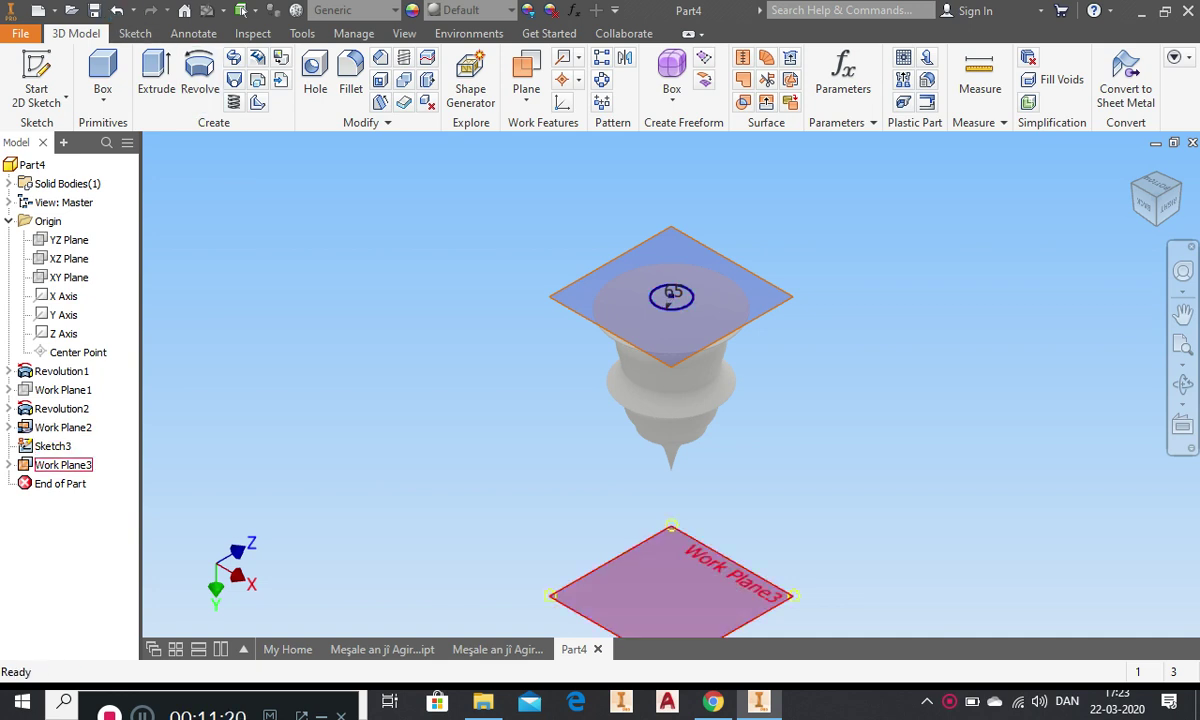
# - Edit the new work plane's offset so it lies on the opposite side of Work Plane2, away from the revolved body
pyautogui.doubleClick(63, 465)
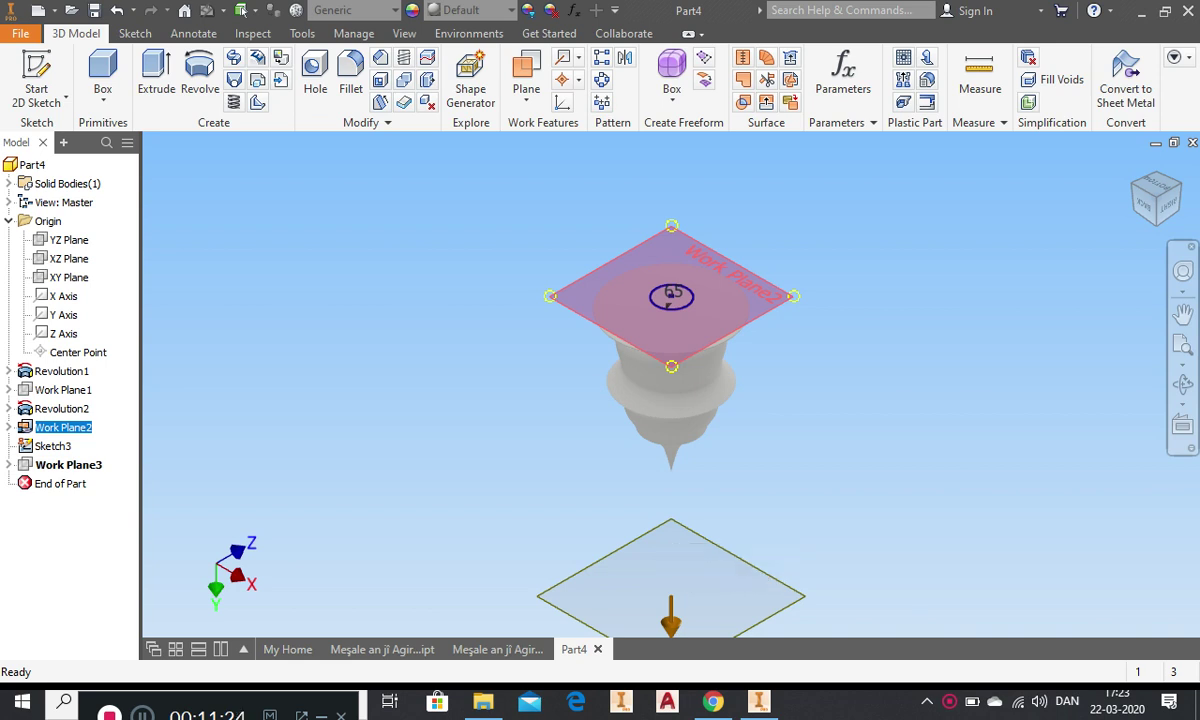
pyautogui.press('Return')
pyautogui.scroll(5, 871, 386)
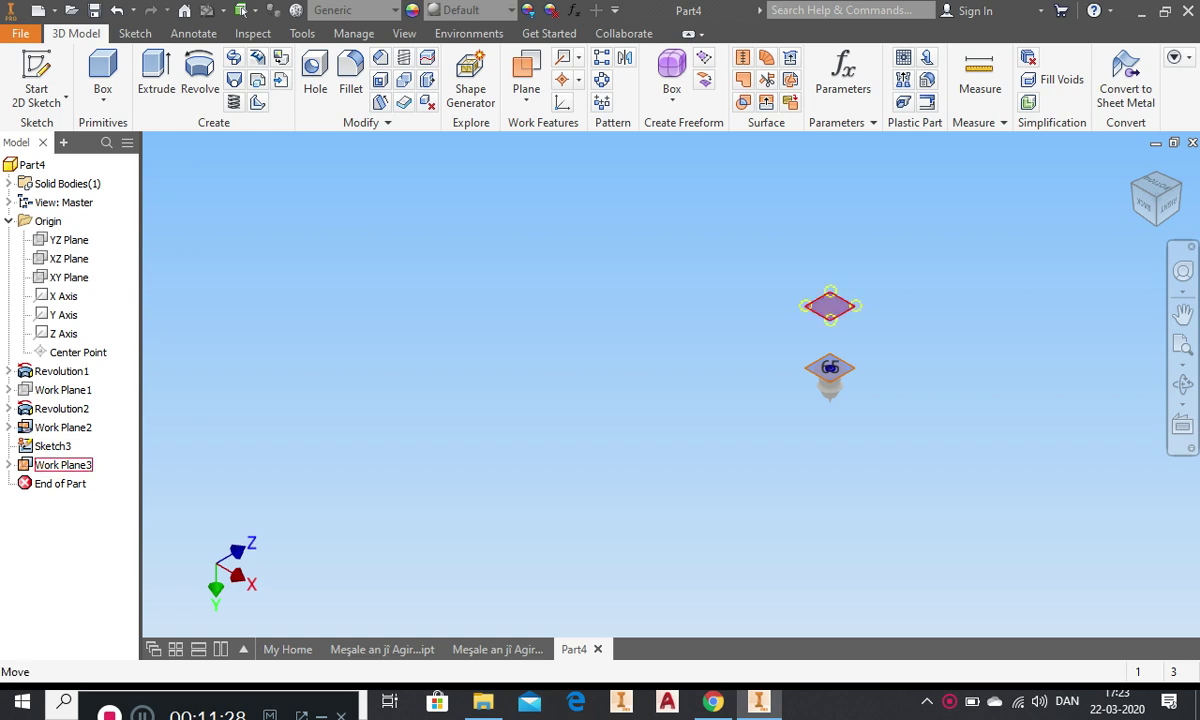
# - Sketch a 45 mm diameter circle centred on the origin on Work Plane3 and finish the sketch
pyautogui.click(839, 313)
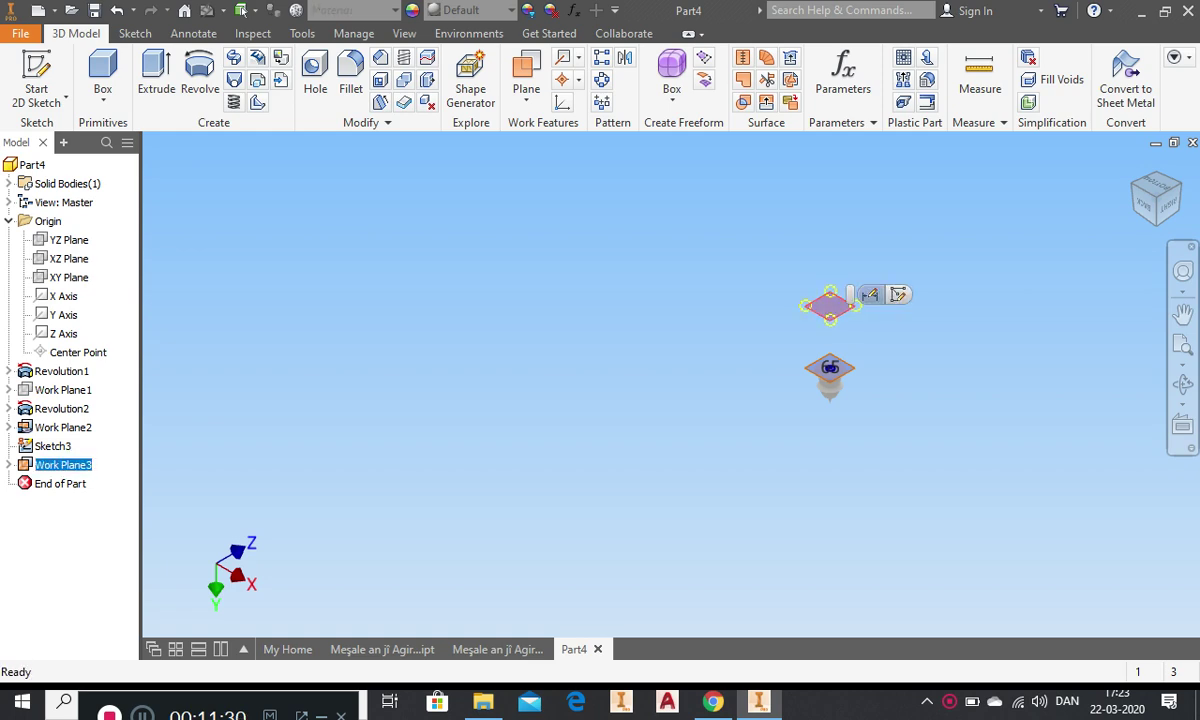
pyautogui.press('s')
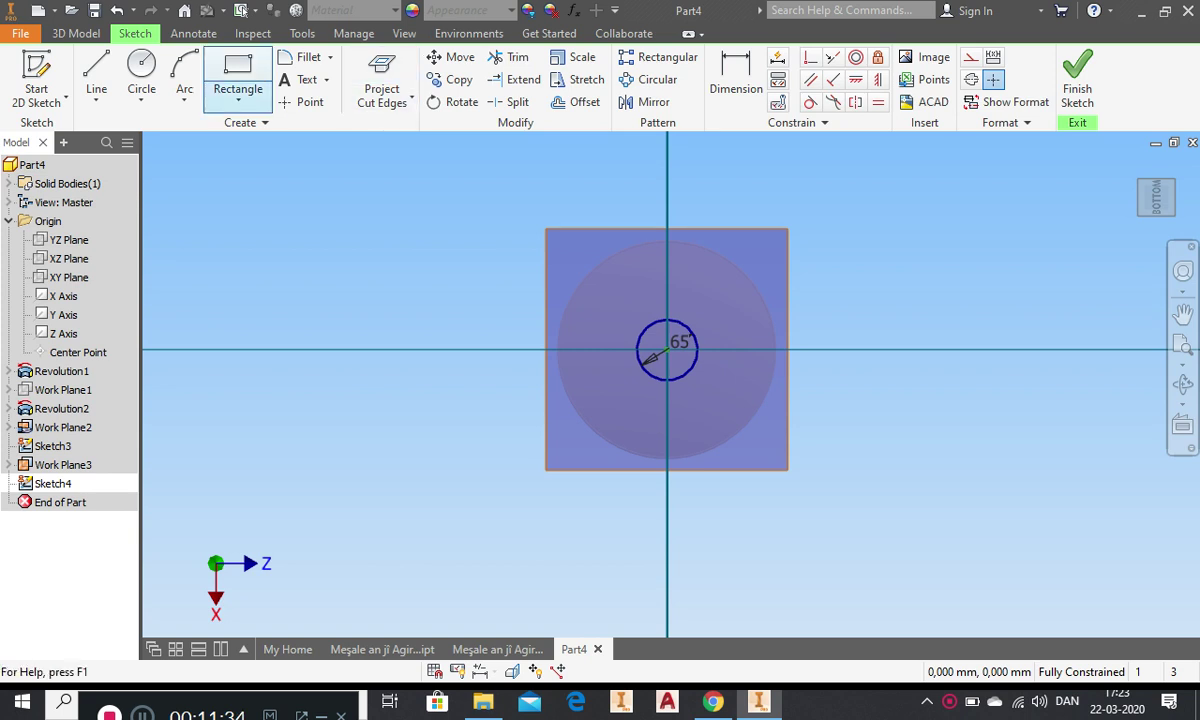
pyautogui.click(141, 68)
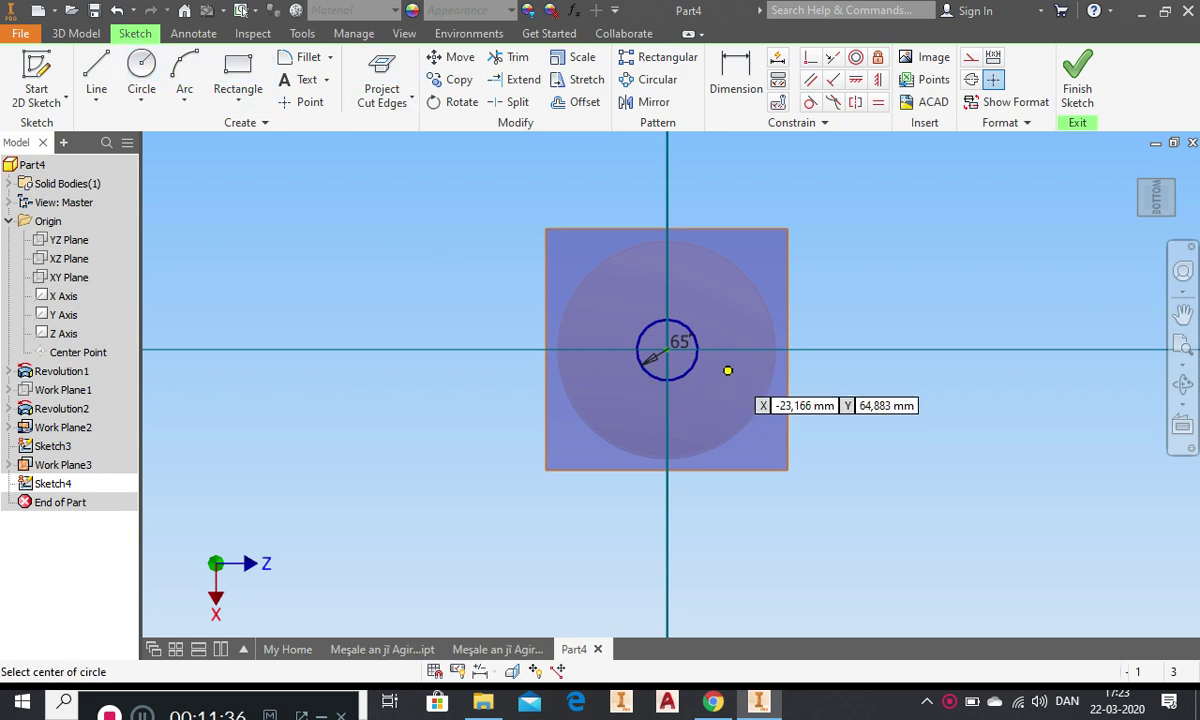
pyautogui.click(667, 349)
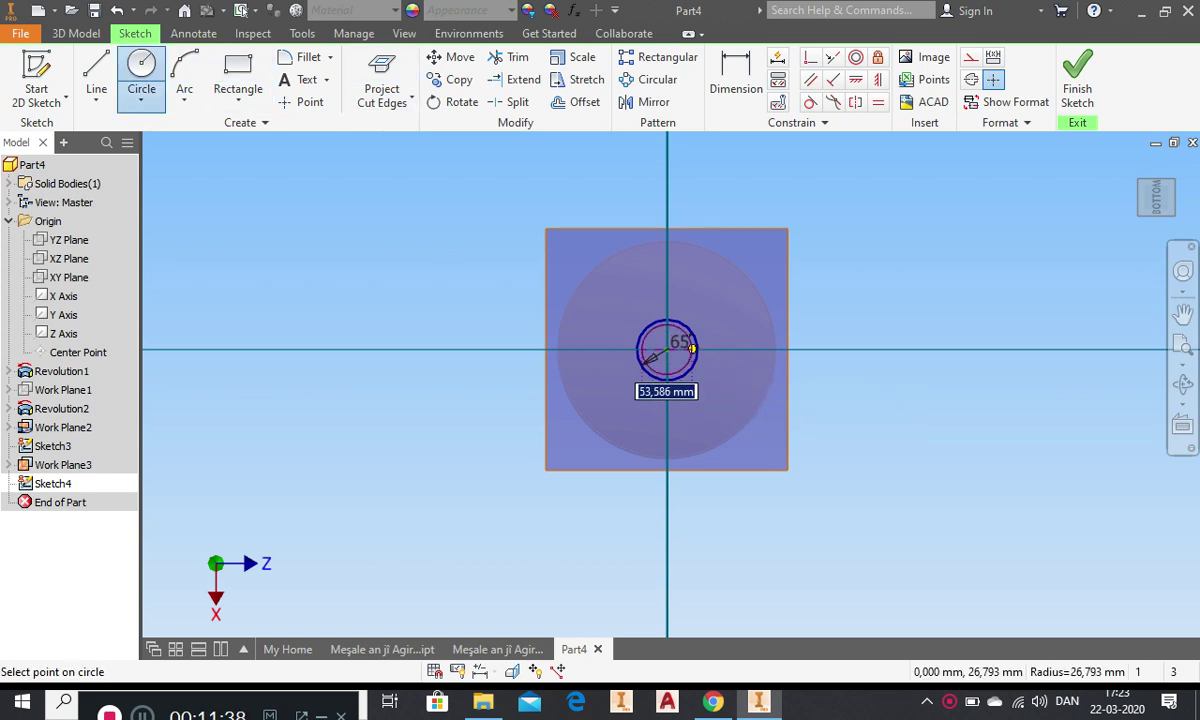
pyautogui.click(690, 348)
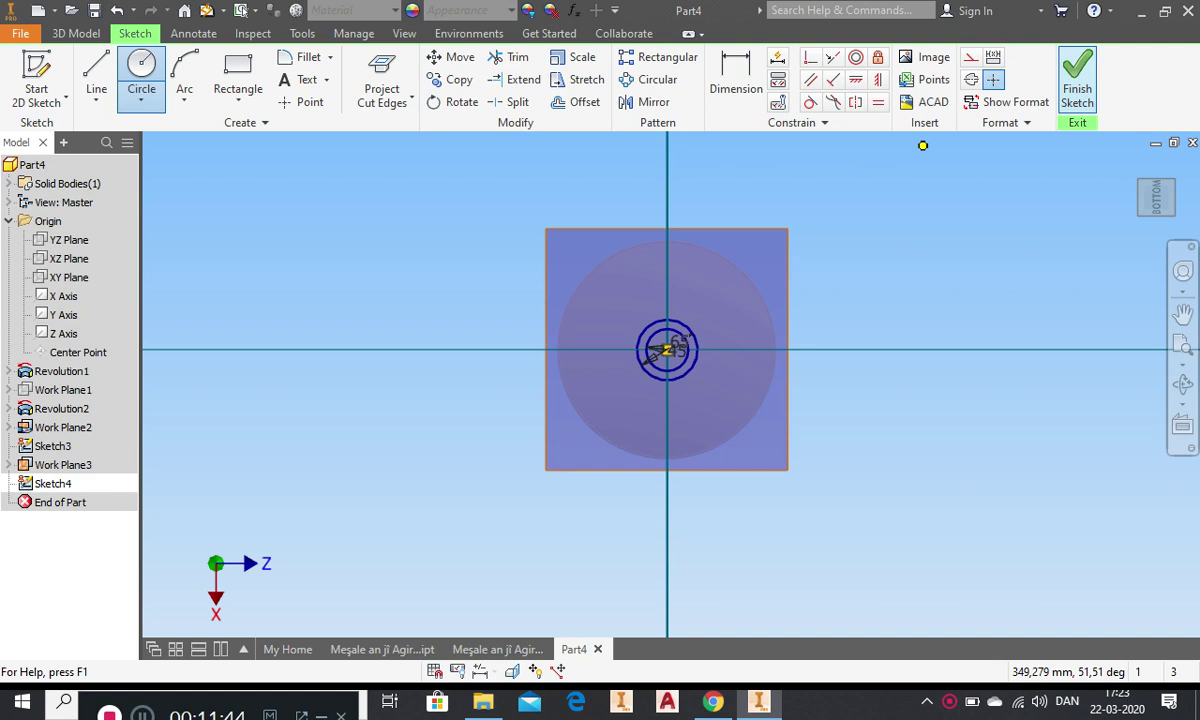
pyautogui.click(1077, 80)
# - Loft a solid between the 65 mm circle and the 45 mm circle to form the tapered handle
pyautogui.scroll(-5, 855, 302)
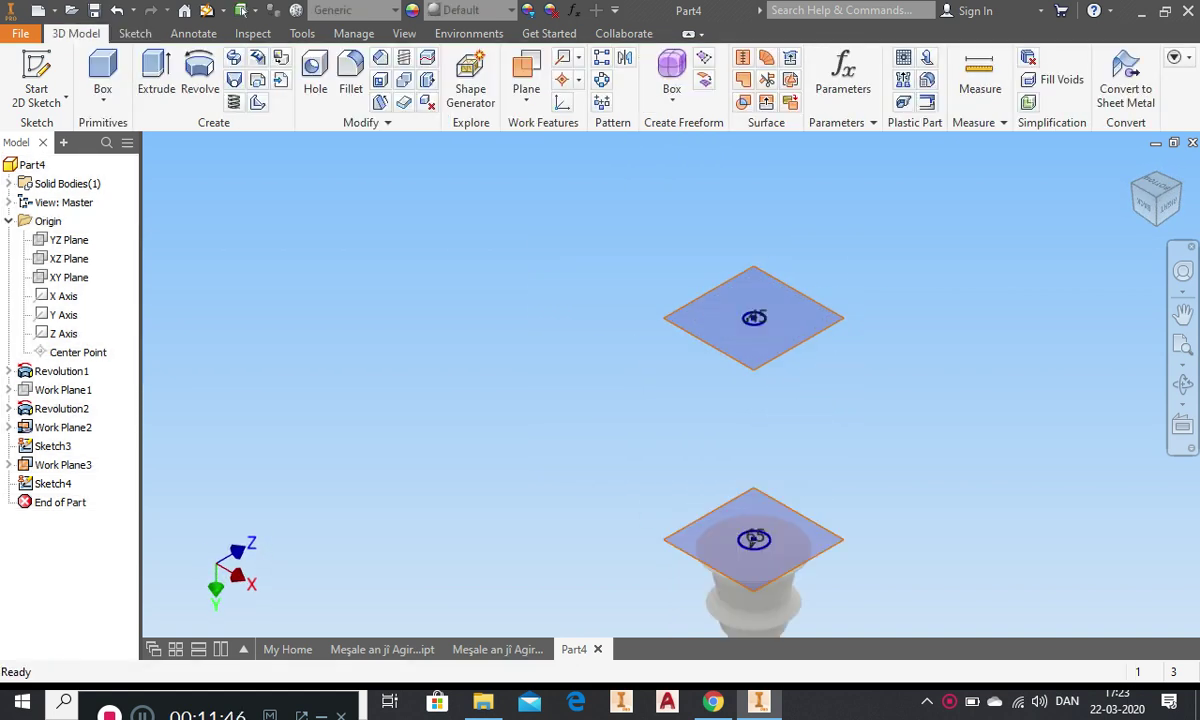
pyautogui.scroll(3, 849, 319)
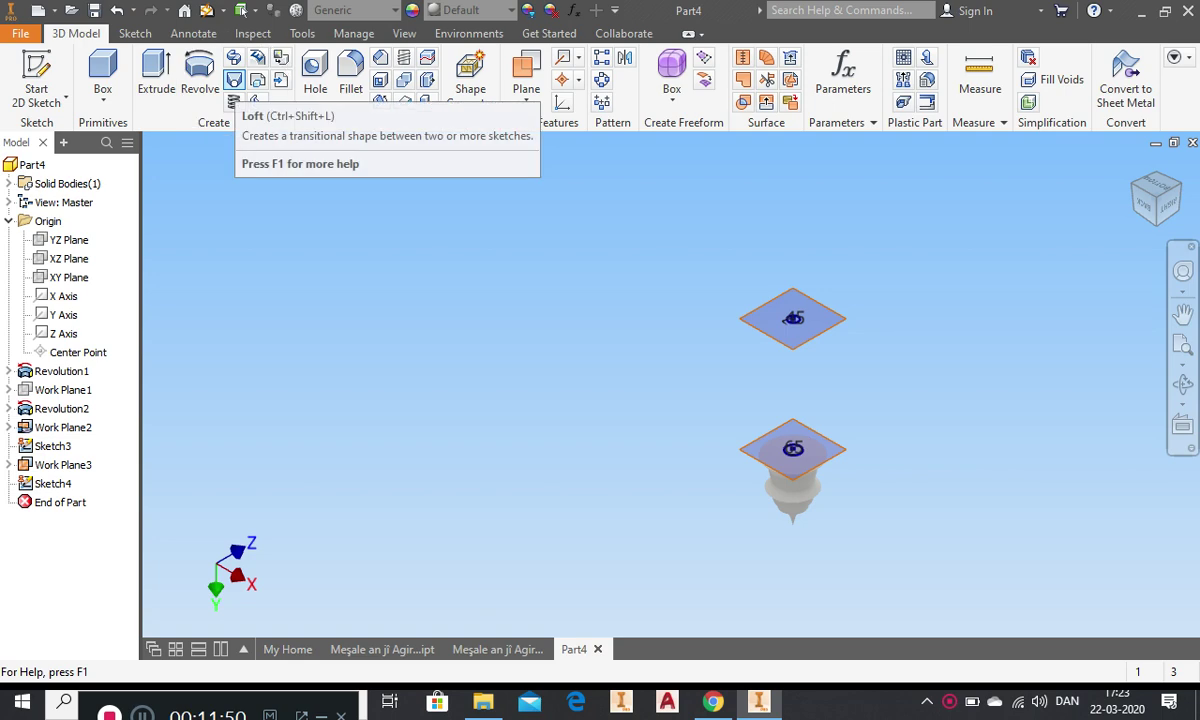
pyautogui.click(233, 79)
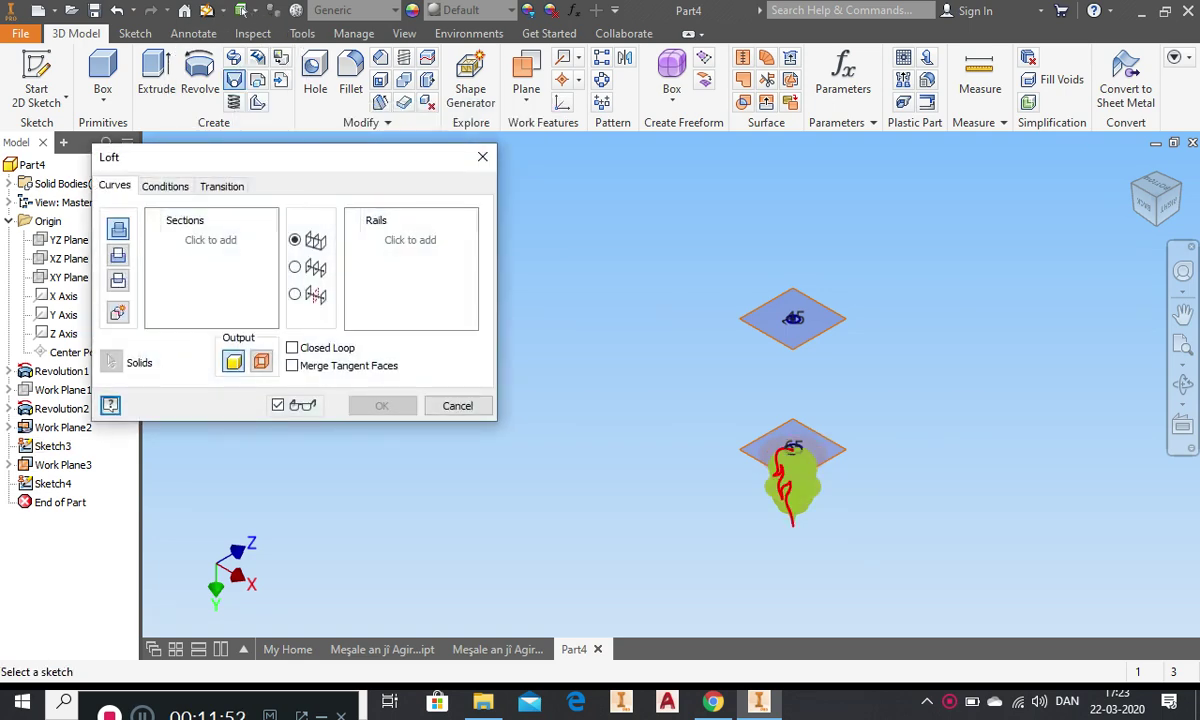
pyautogui.scroll(-9, 806, 472)
pyautogui.click(811, 479)
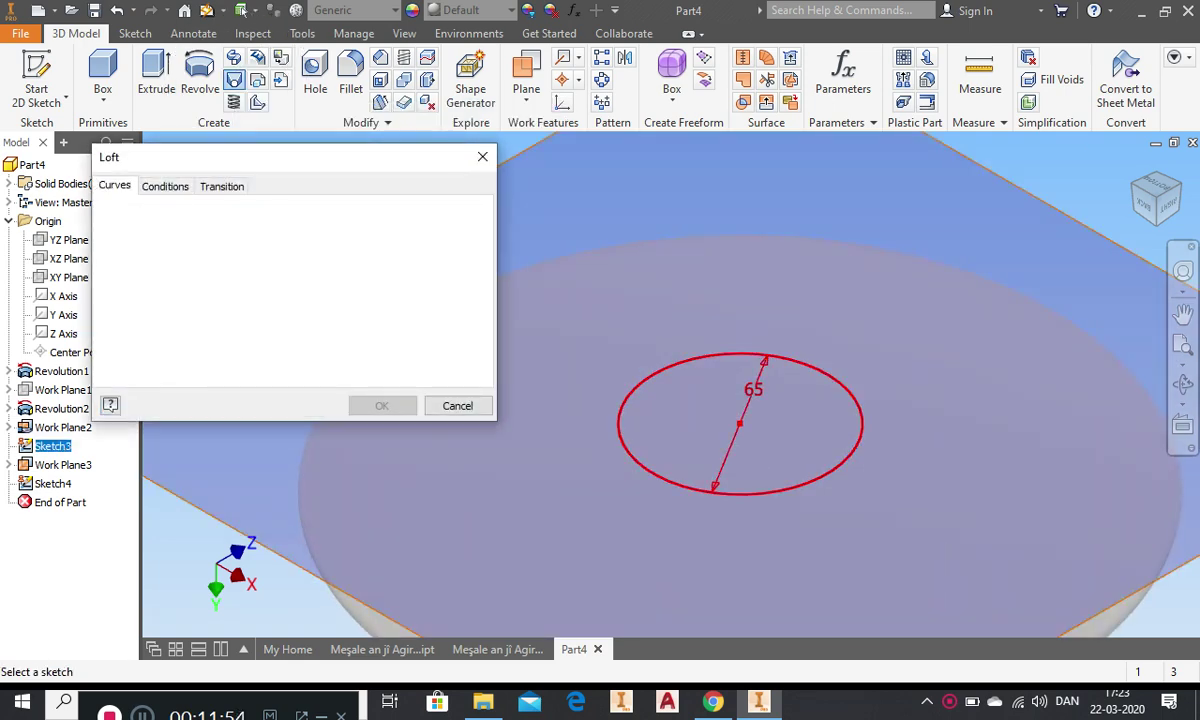
pyautogui.scroll(8, 797, 473)
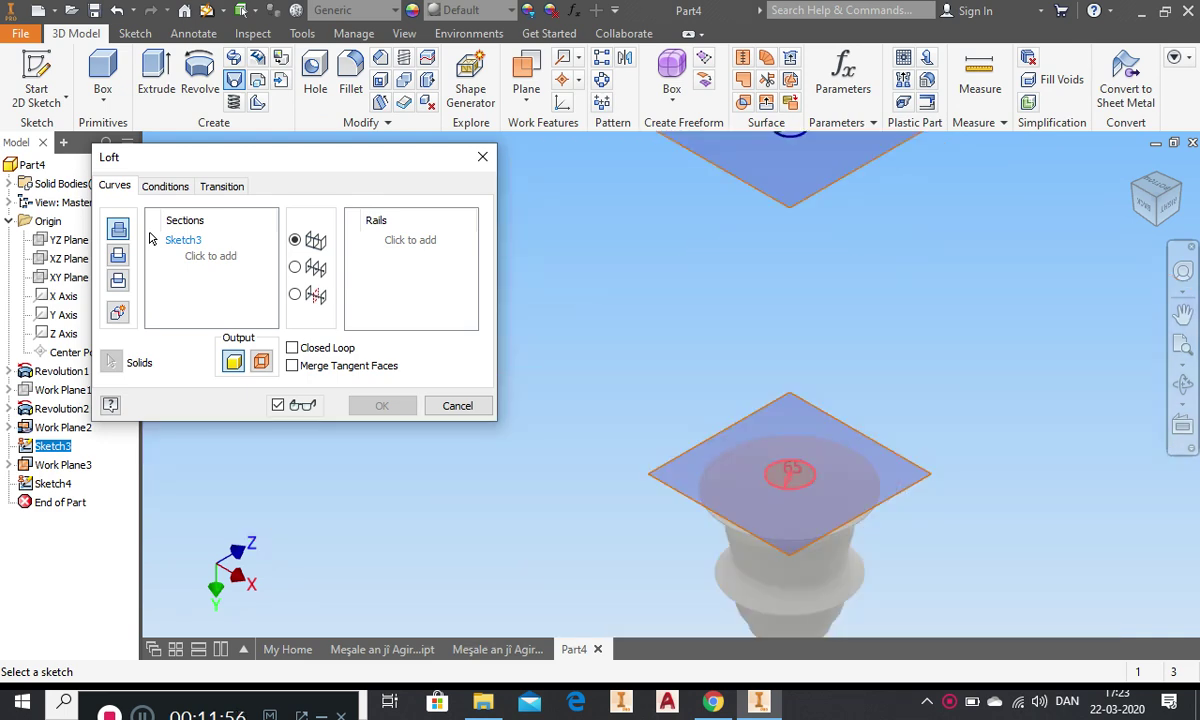
pyautogui.click(791, 261)
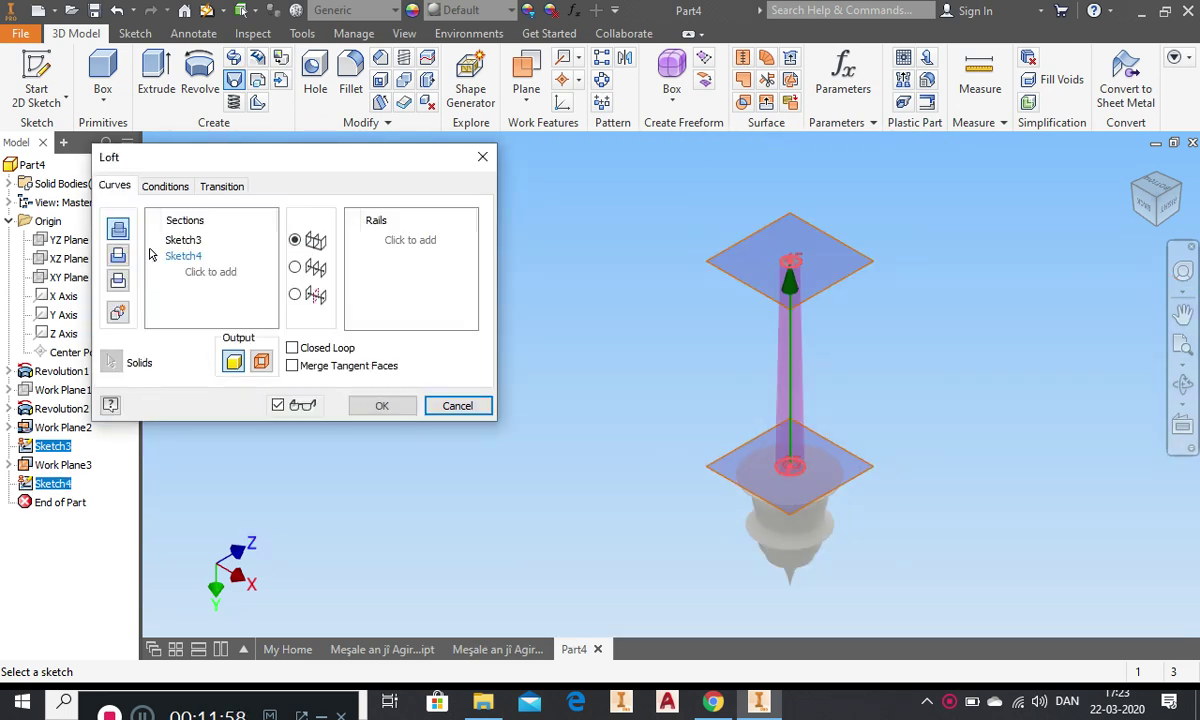
pyautogui.click(381, 405)
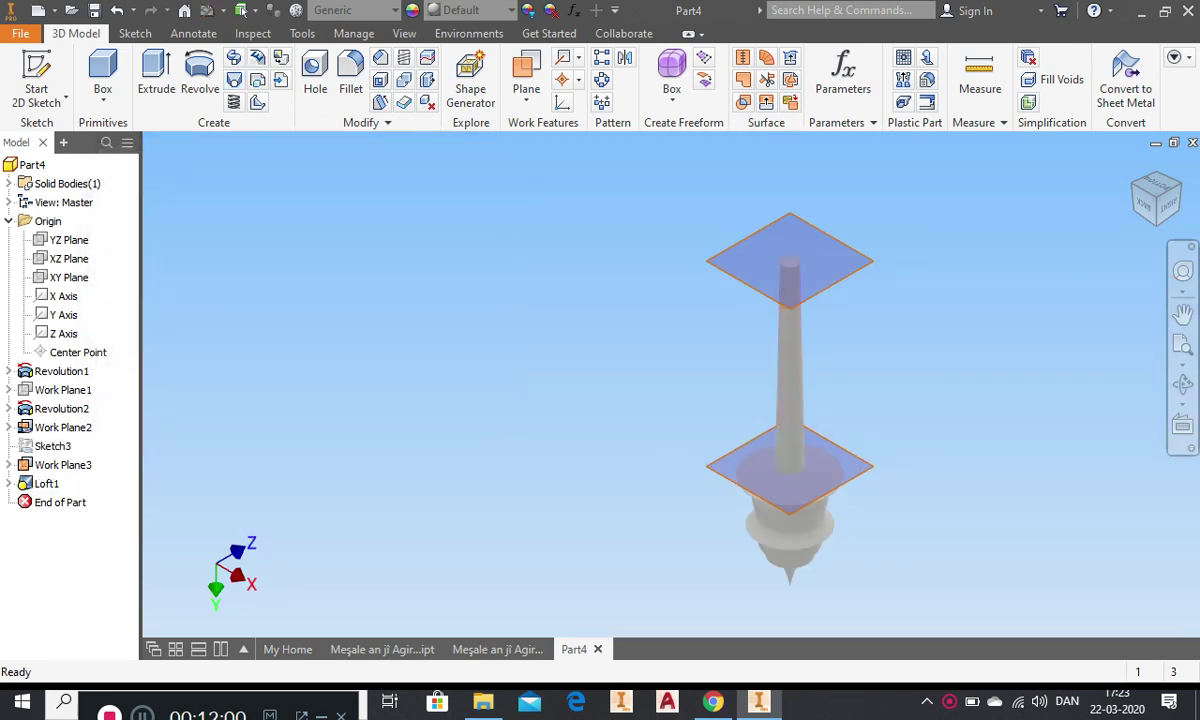
# - Hide Work Plane3 and Work Plane2
pyautogui.rightClick(63, 390)
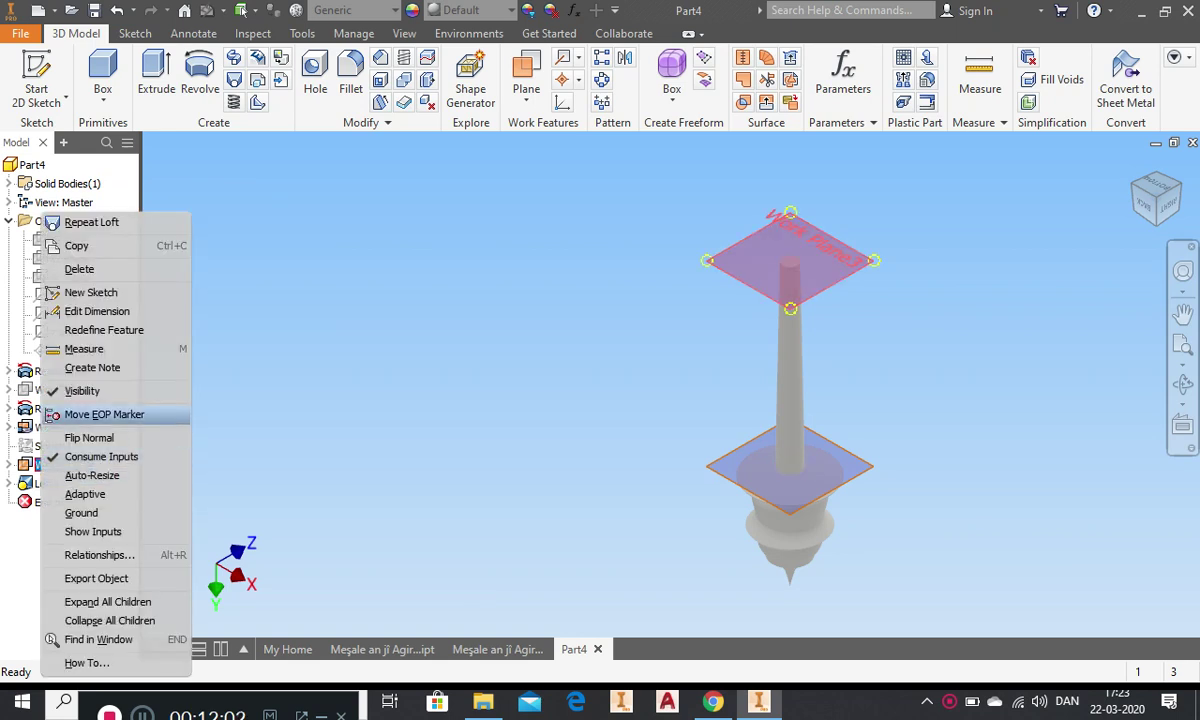
pyautogui.click(80, 390)
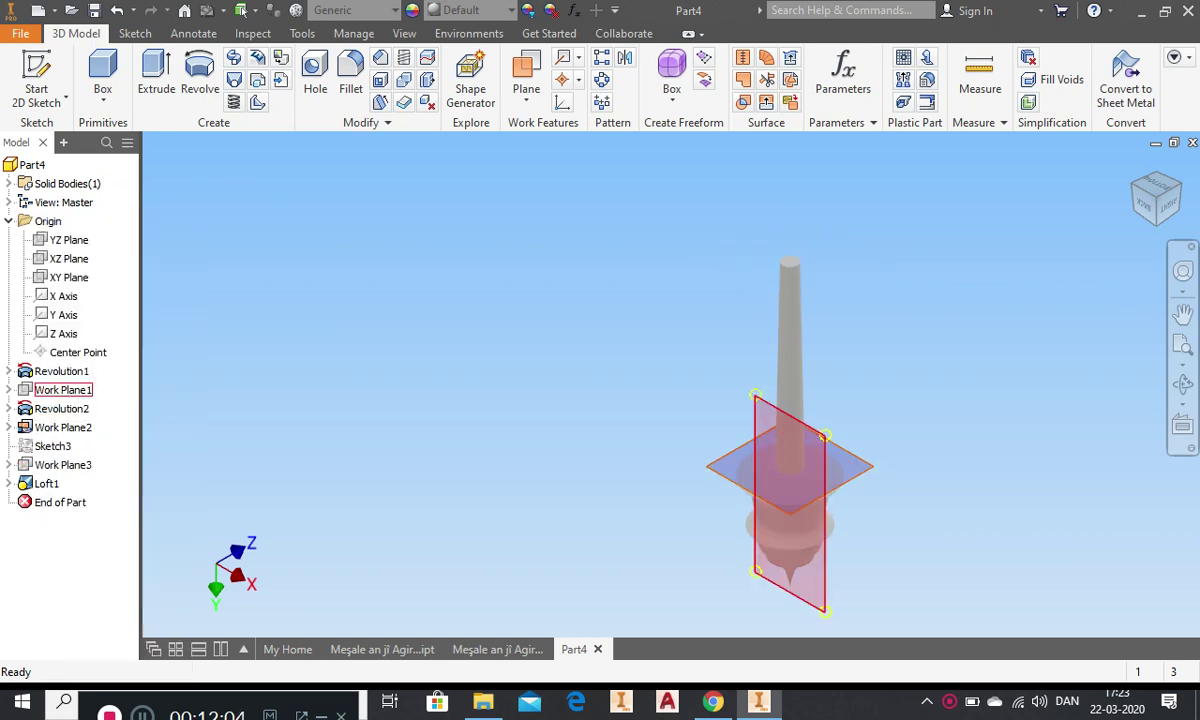
pyautogui.rightClick(63, 427)
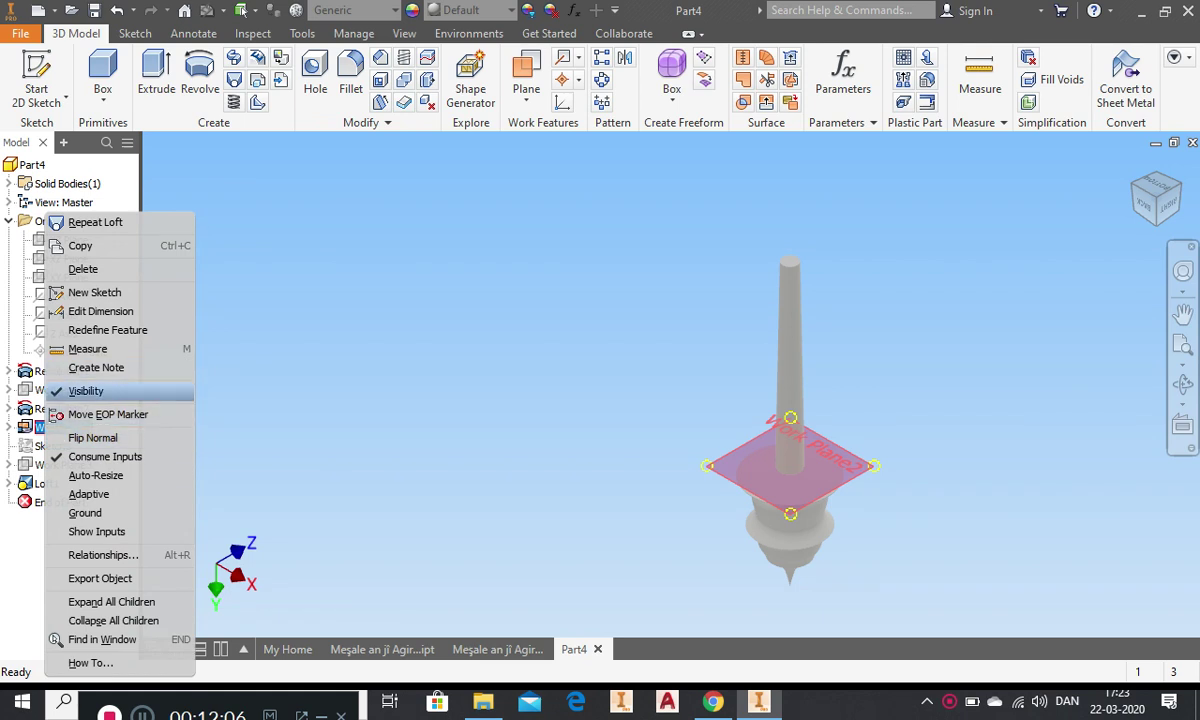
pyautogui.click(80, 391)
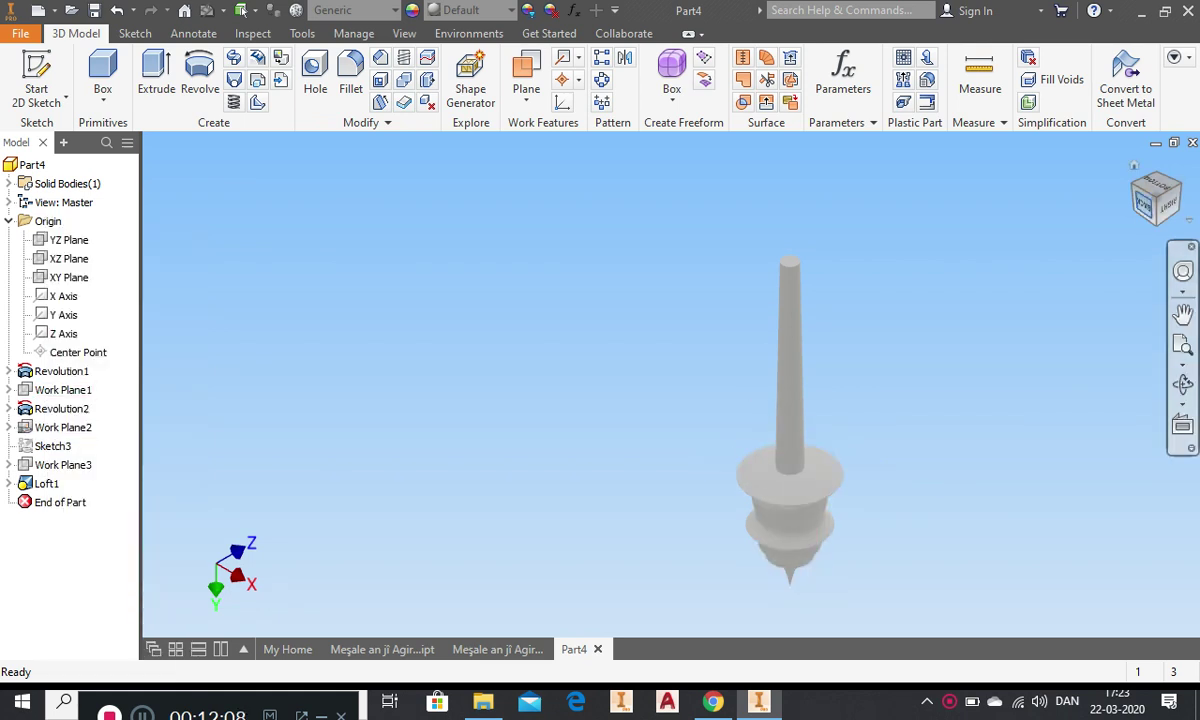
# - Turn the model to the upright front view and examine the joint between the handle and the curved dish
pyautogui.click(1145, 205)
pyautogui.click(1156, 222)
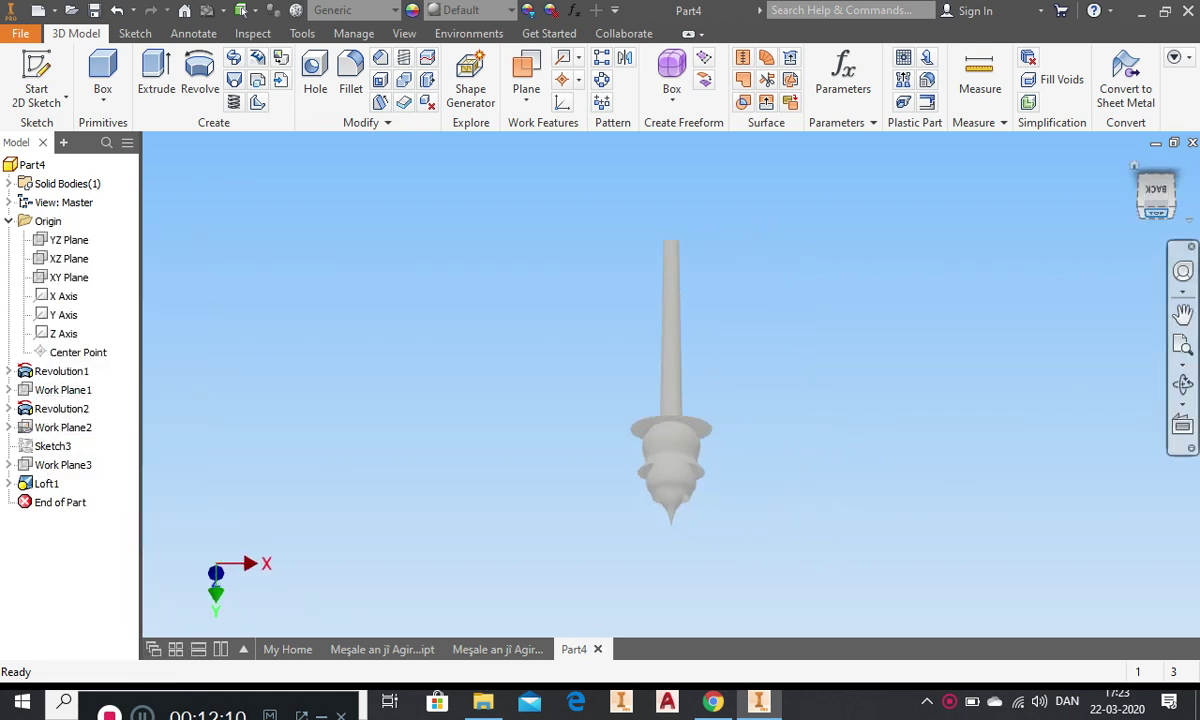
pyautogui.click(1156, 222)
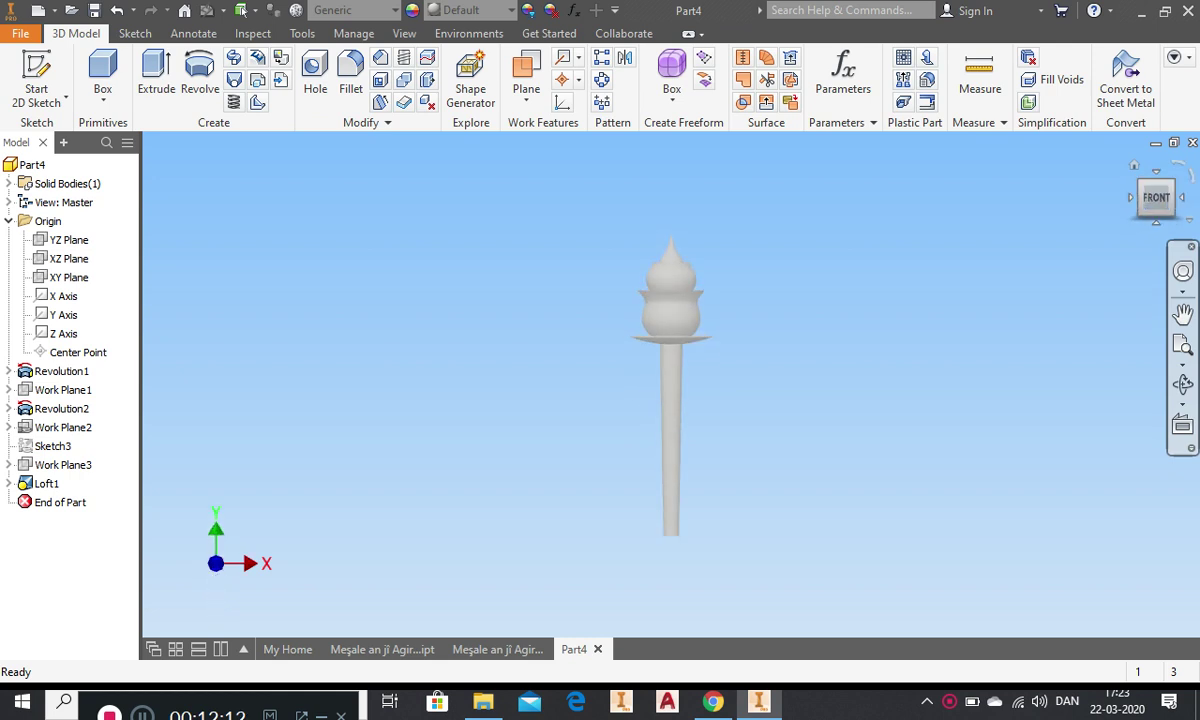
pyautogui.scroll(-3, 679, 370)
pyautogui.scroll(3, 680, 344)
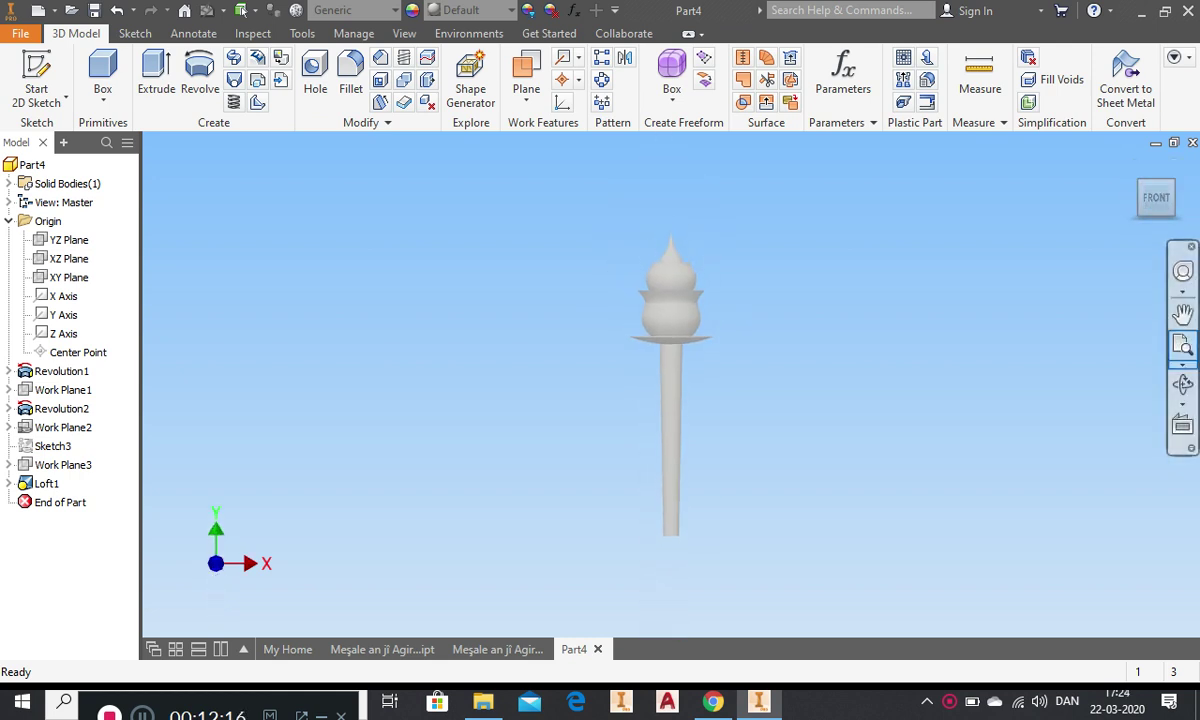
pyautogui.scroll(-5, 667, 352)
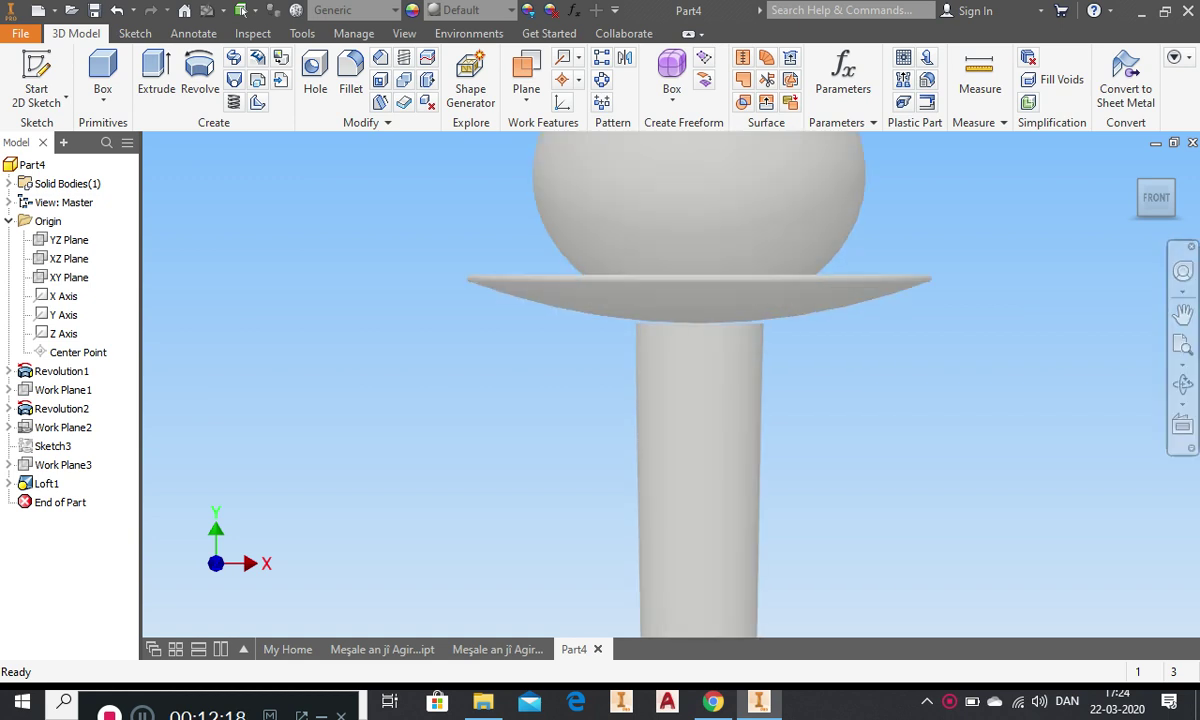
pyautogui.scroll(-4, 711, 330)
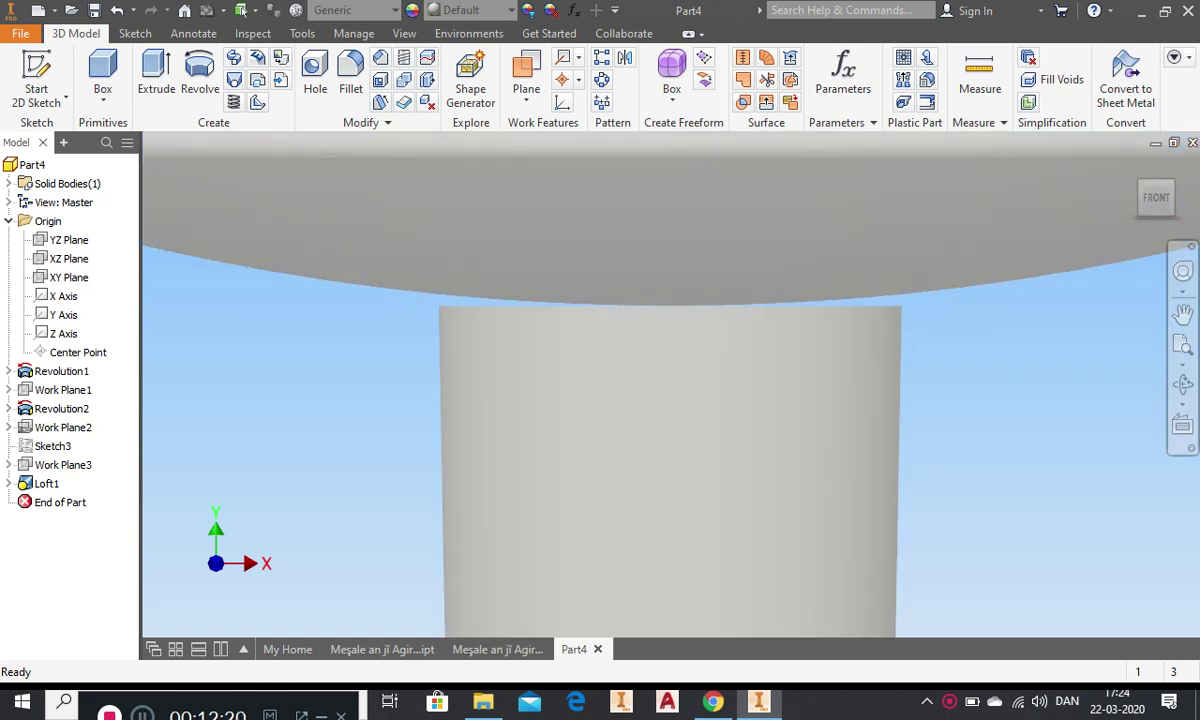
pyautogui.press('ctrl')
pyautogui.press('ctrl')
pyautogui.press('ctrl')
pyautogui.scroll(6, 914, 299)
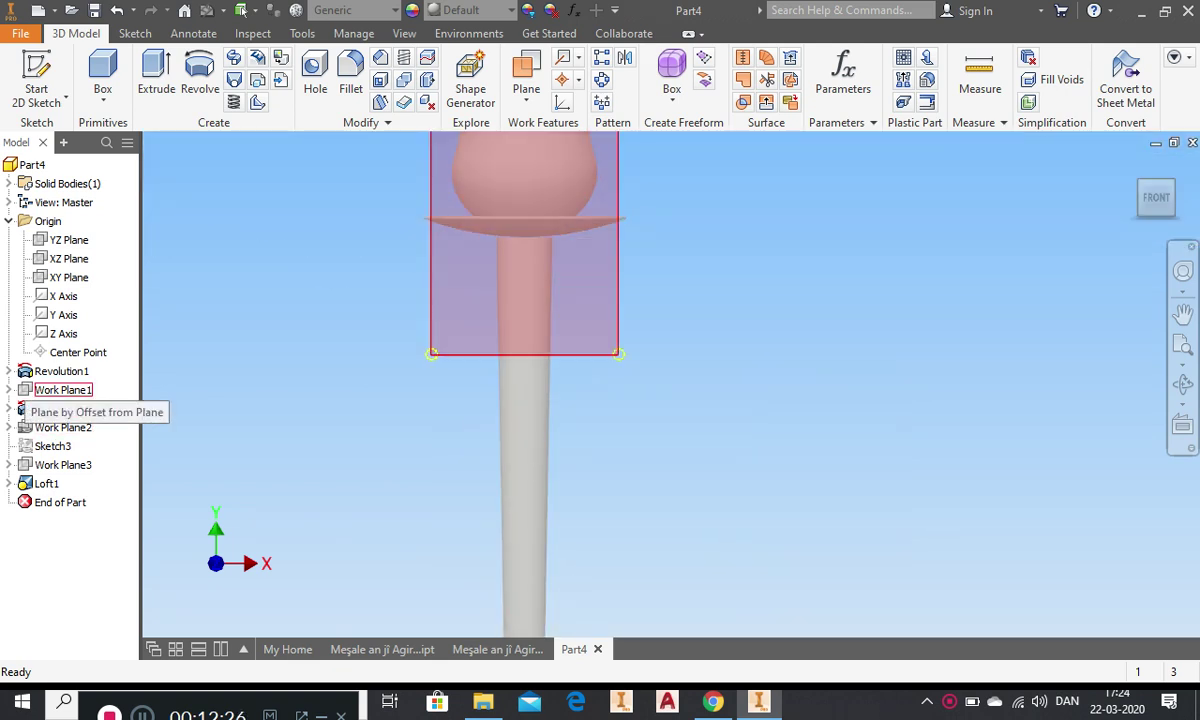
# - Make Work Plane1 visible and start a new 2D sketch on it
pyautogui.click(9, 390)
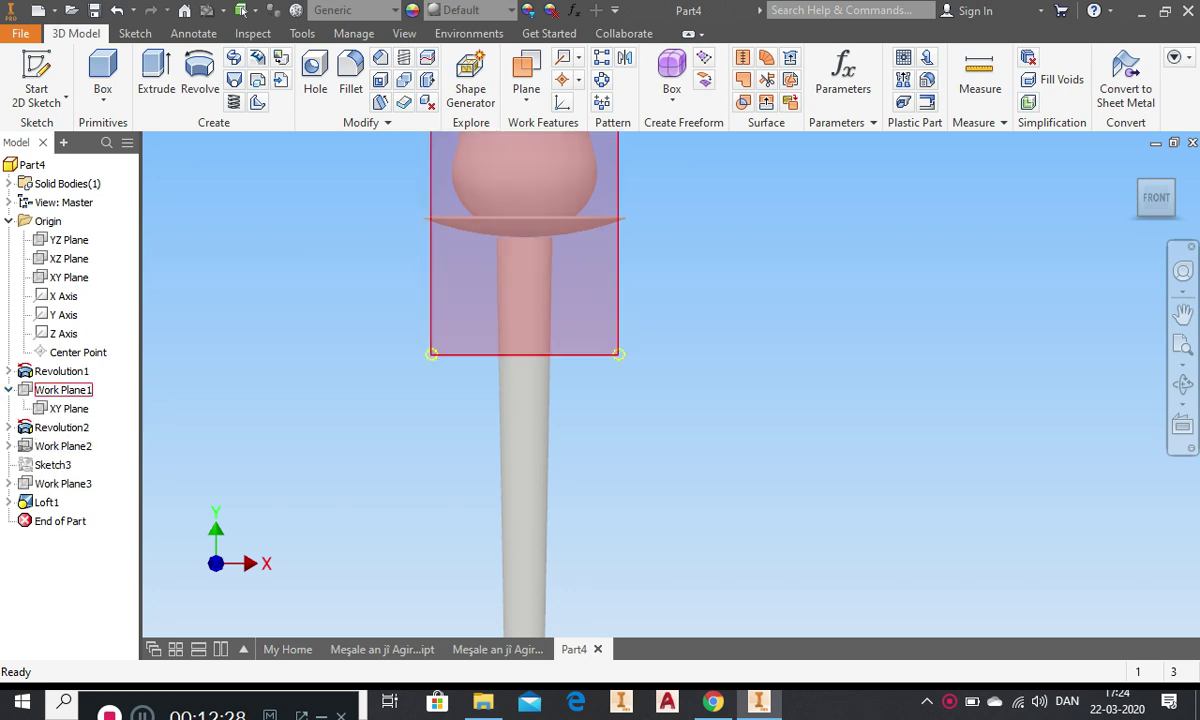
pyautogui.rightClick(60, 390)
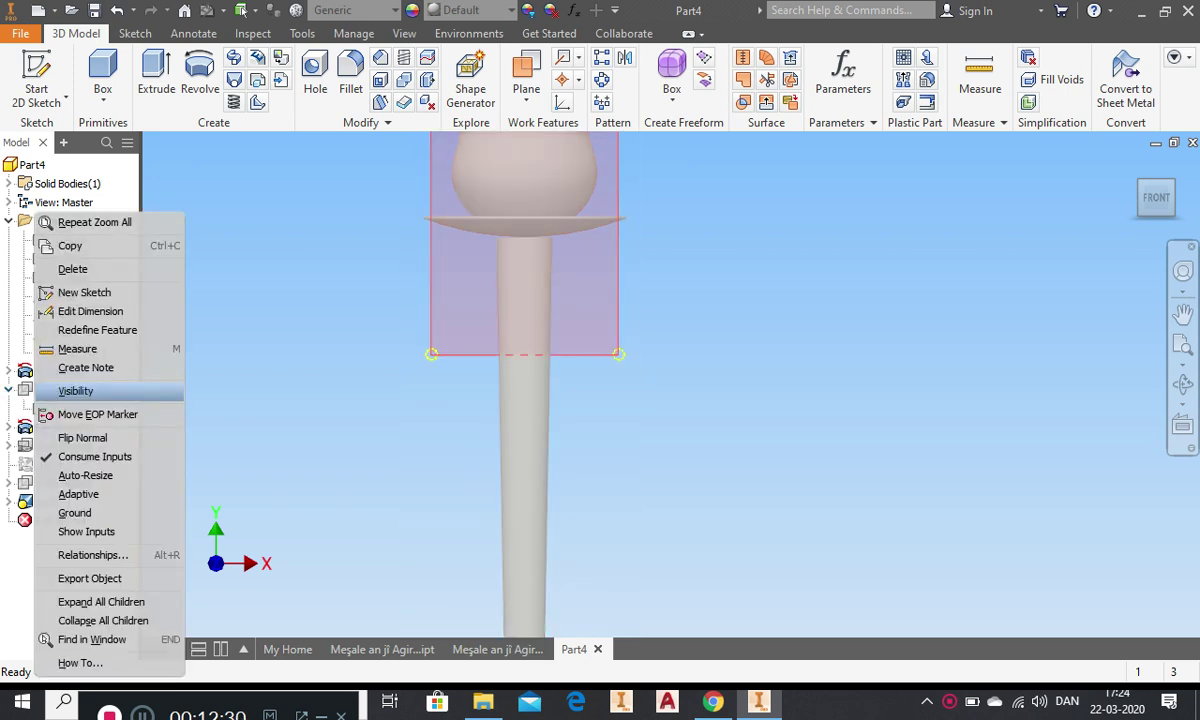
pyautogui.click(76, 391)
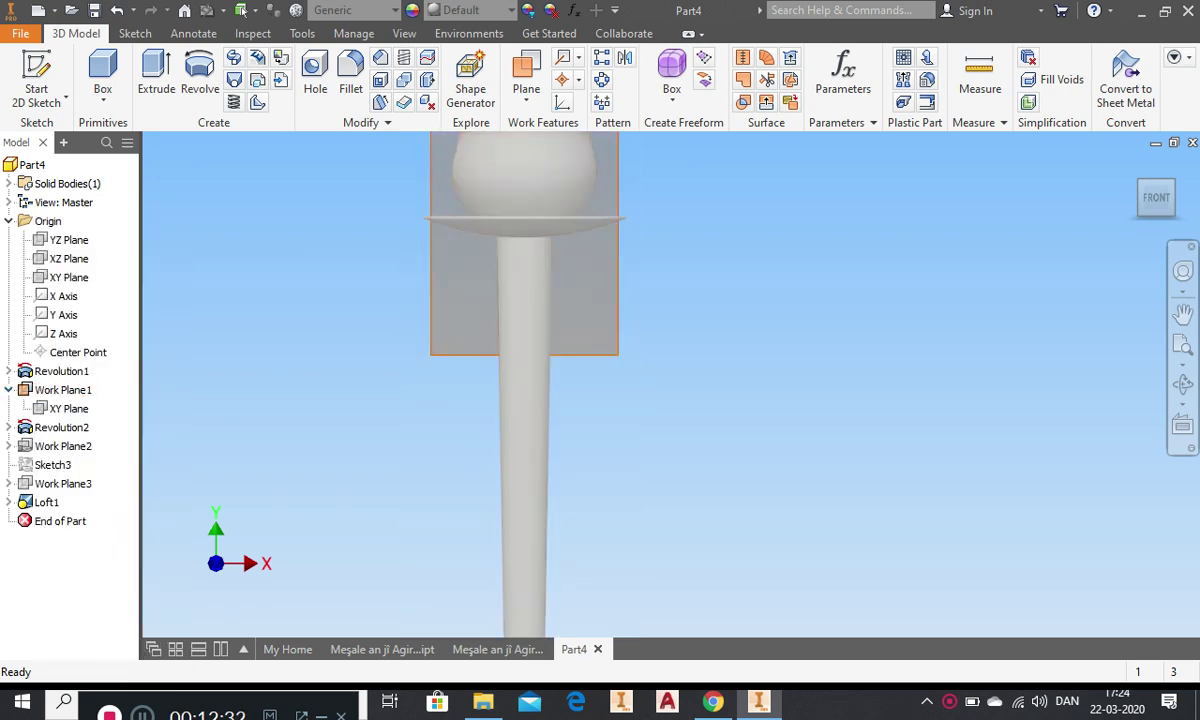
pyautogui.click(617, 354)
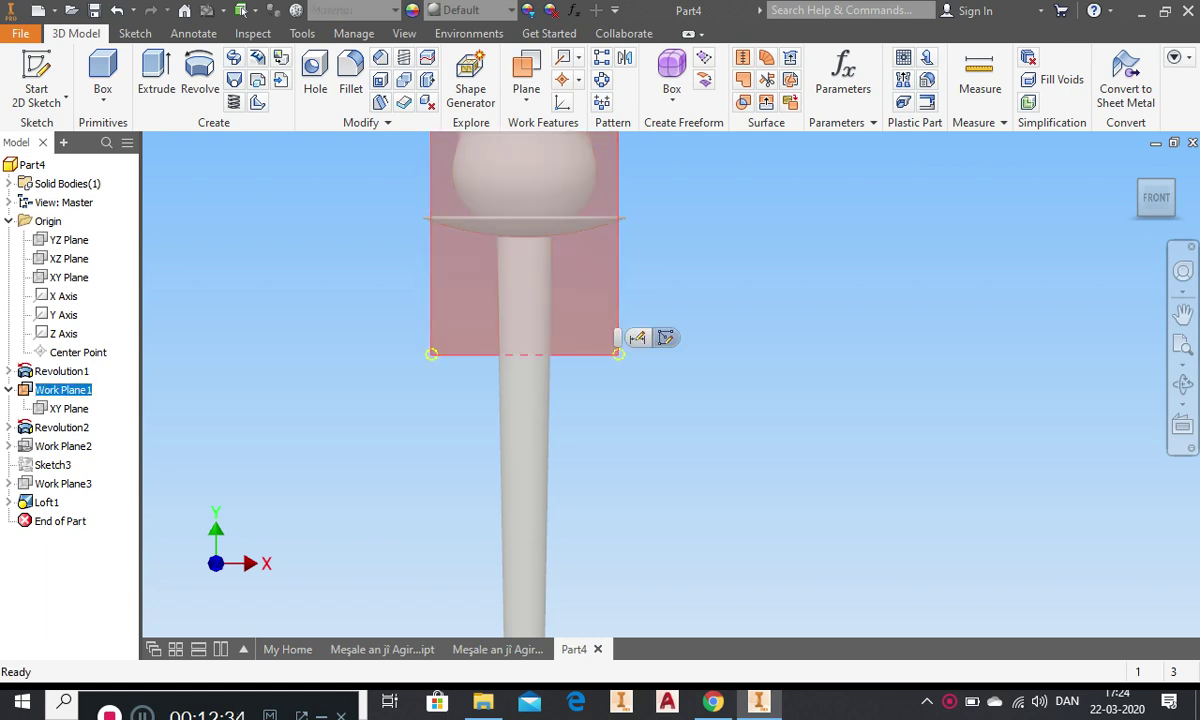
pyautogui.moveTo(630, 190); pyautogui.dragTo(777, 301, button='middle')
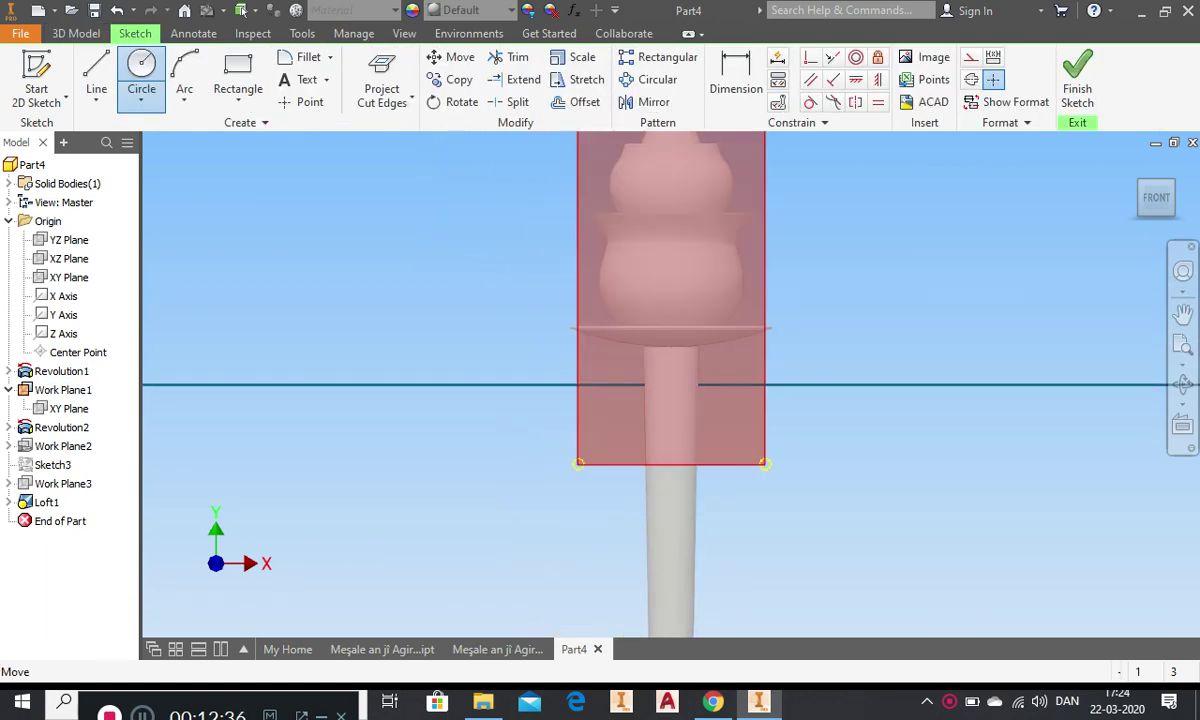
# - Slice the graphics at the sketch plane to expose the section where the handle meets the dish
pyautogui.rightClick(807, 247)
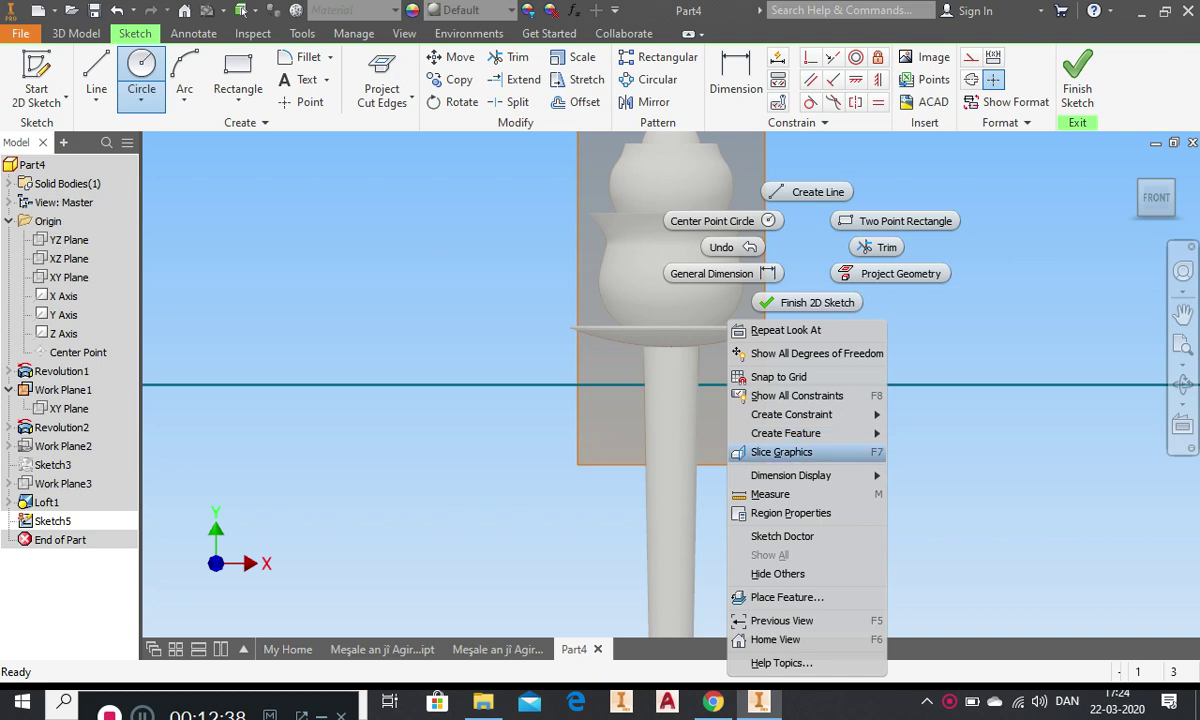
pyautogui.click(781, 452)
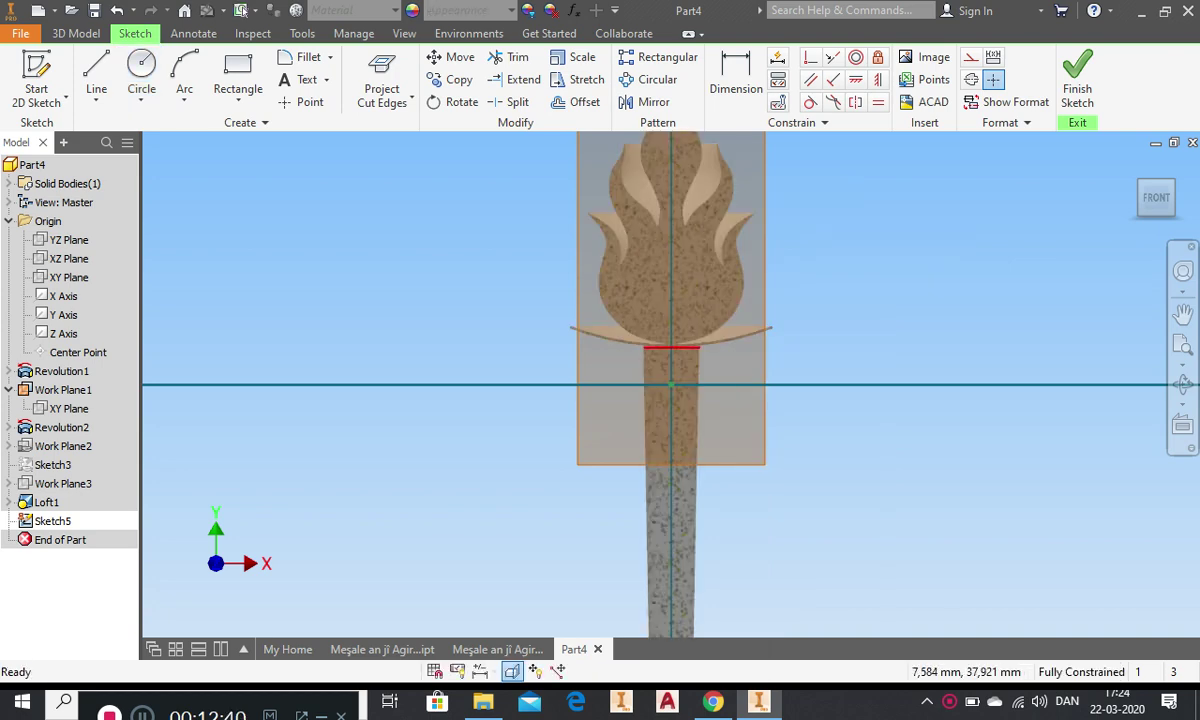
pyautogui.scroll(10, 648, 375)
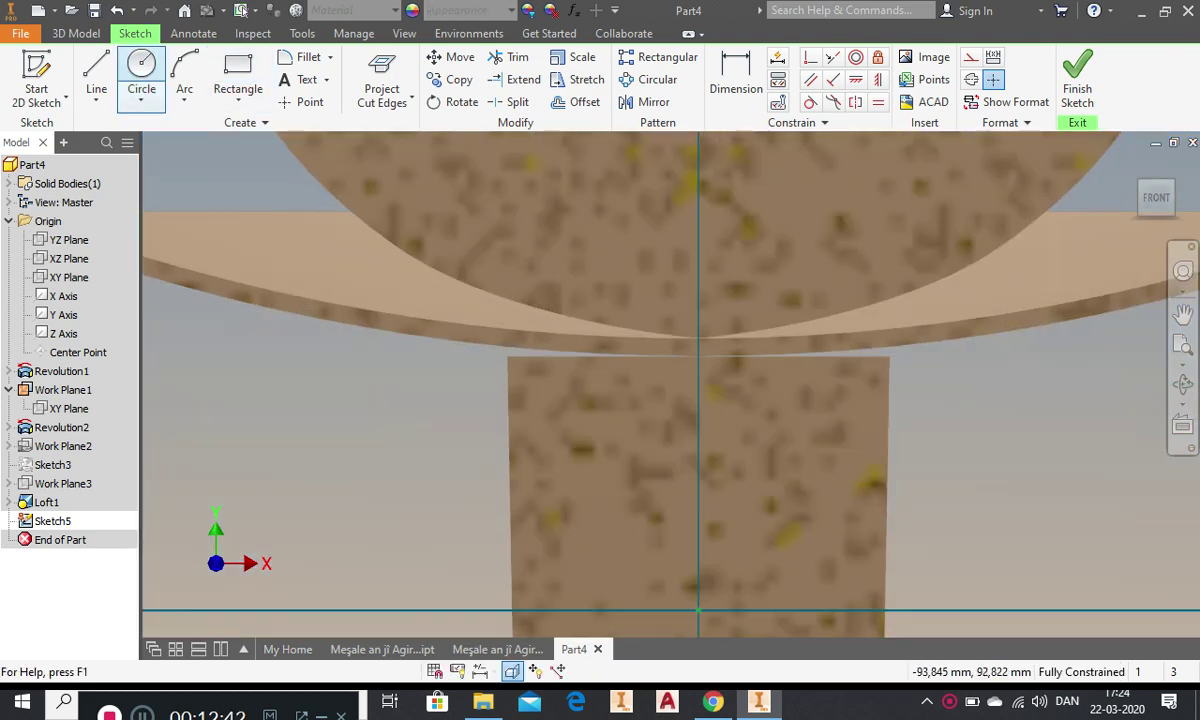
# - Project the cut edges of the sliced handle, dish and flame section into the sketch
pyautogui.click(382, 88)
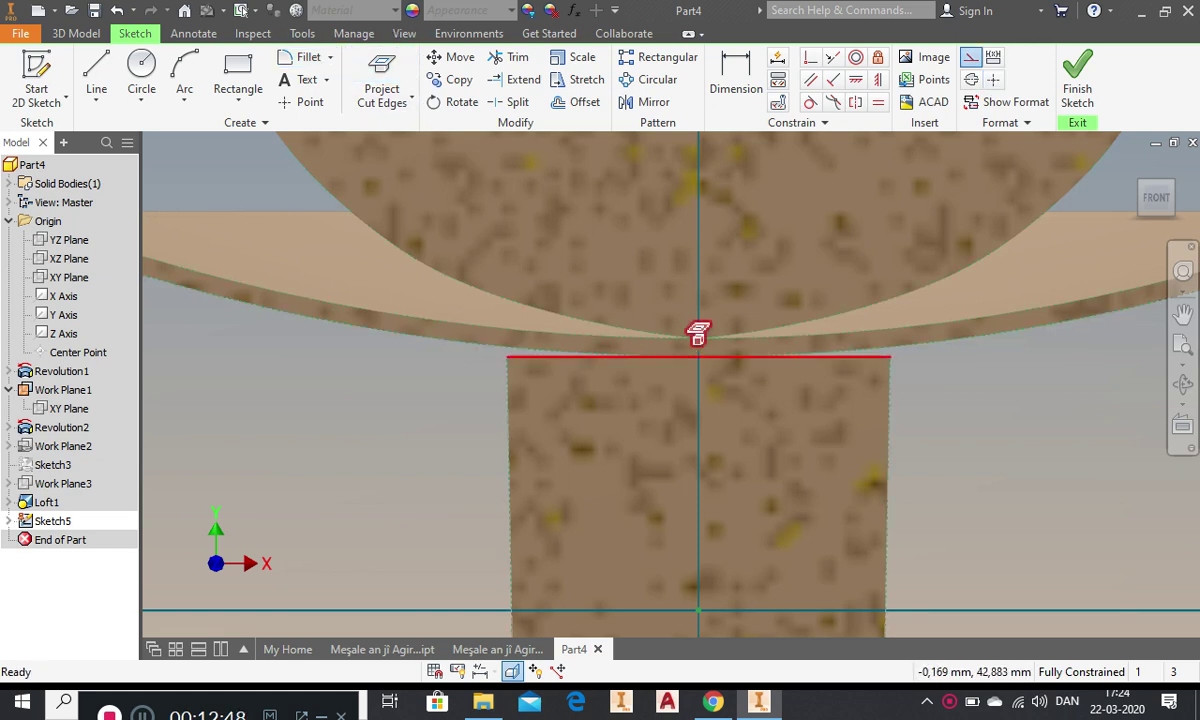
pyautogui.press('l')
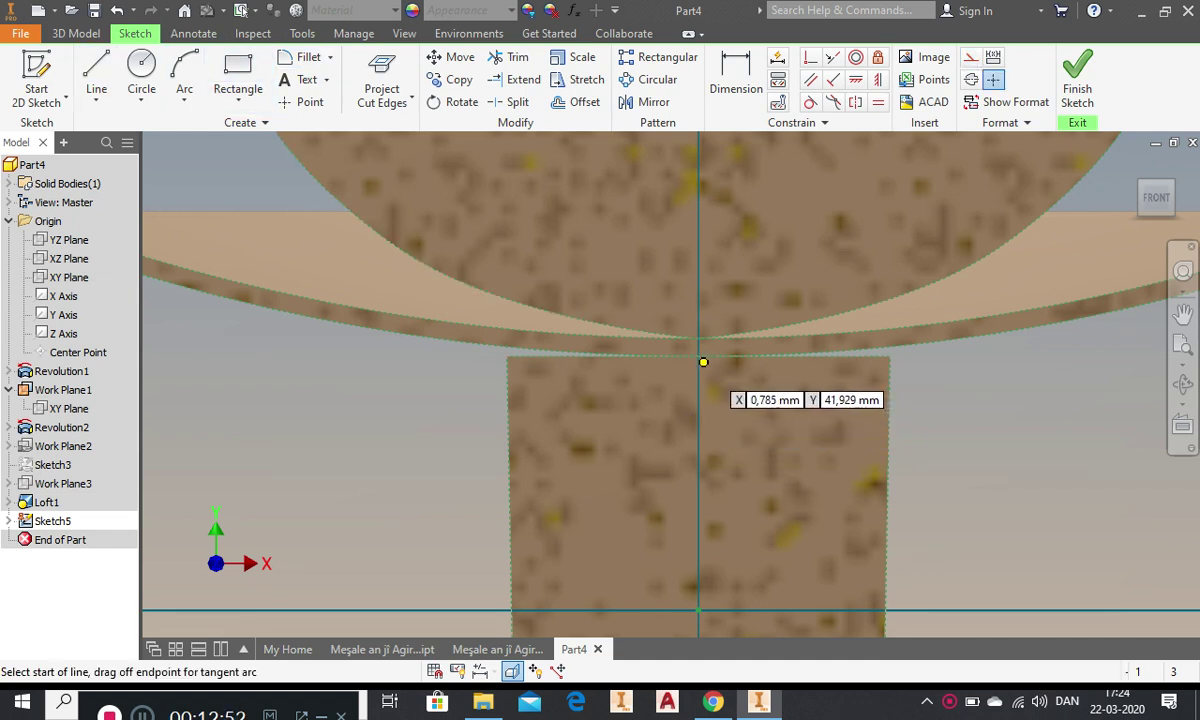
pyautogui.scroll(2, 696, 353)
pyautogui.scroll(2, 696, 353)
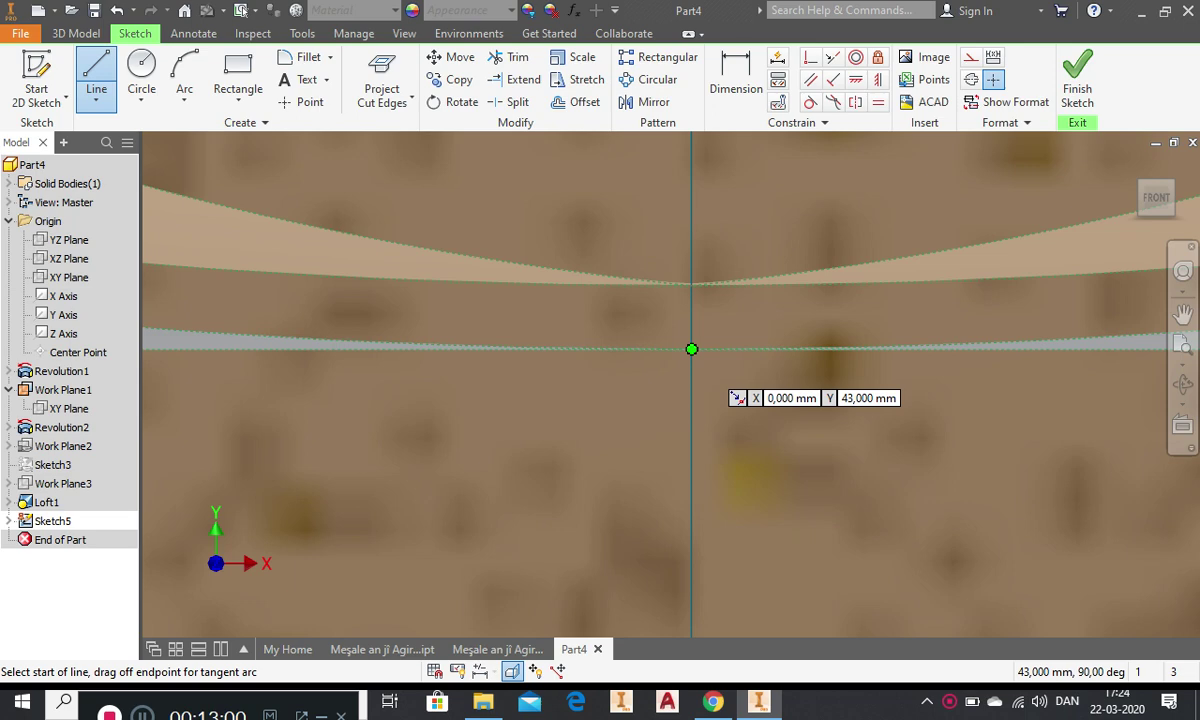
pyautogui.scroll(5, 691, 349)
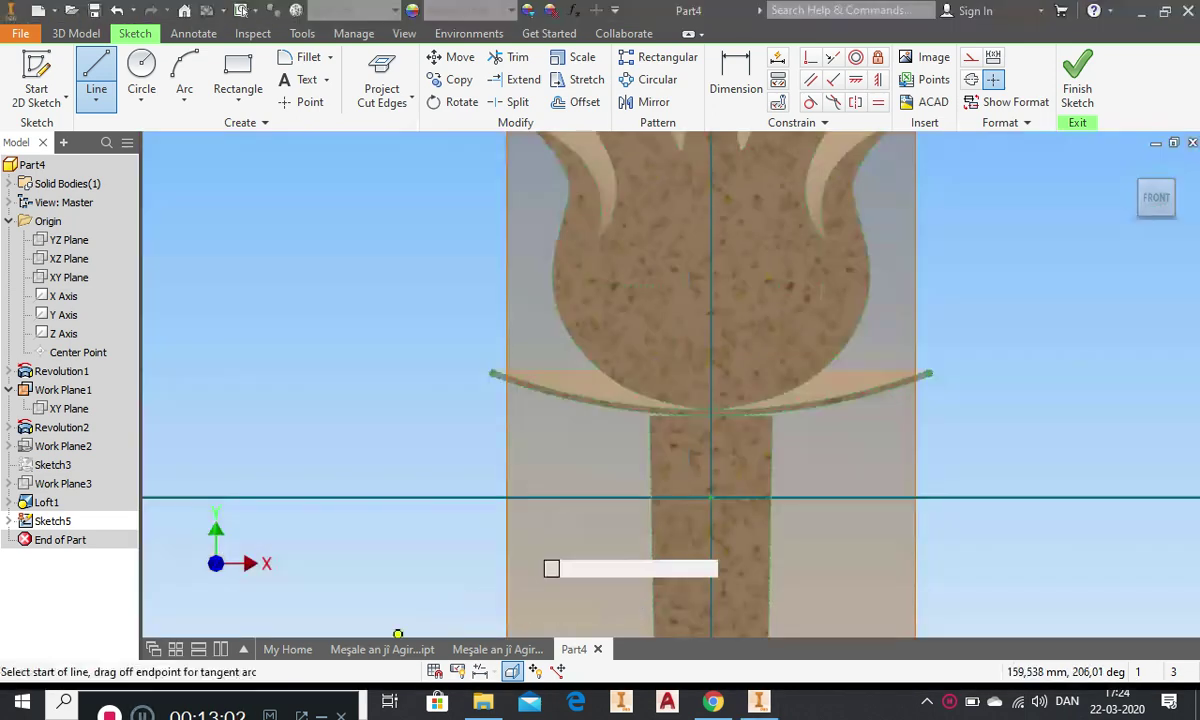
pyautogui.scroll(-4, 723, 413)
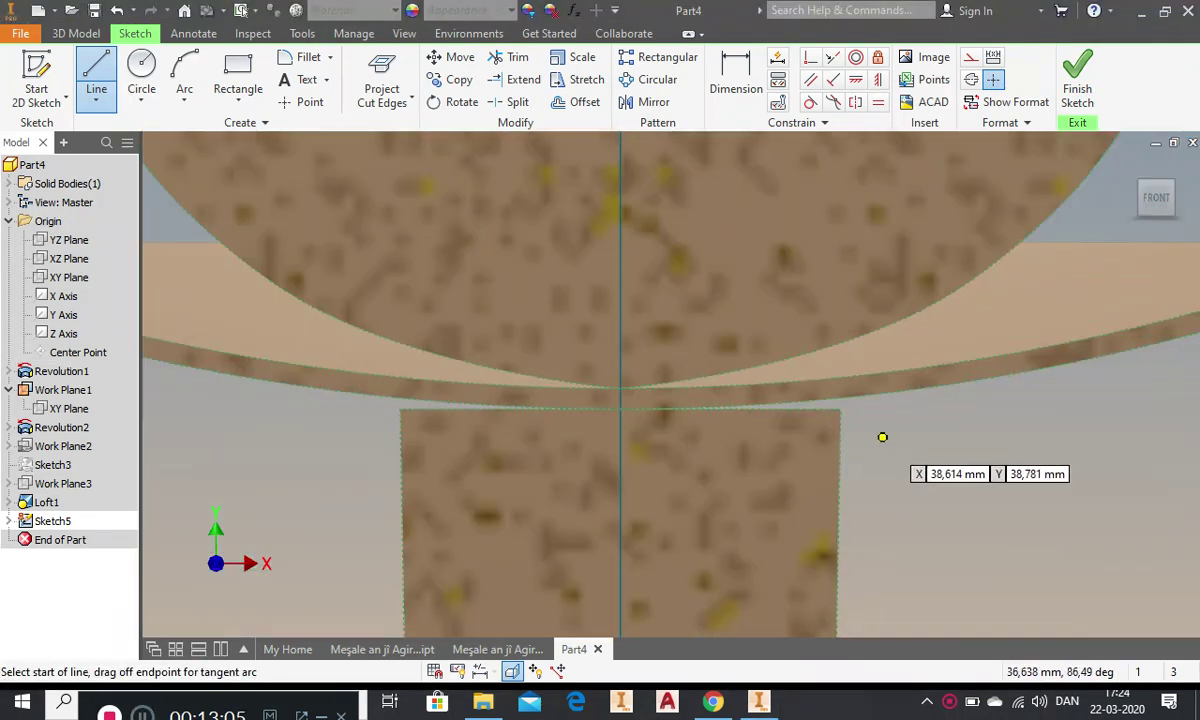
pyautogui.scroll(-3, 613, 428)
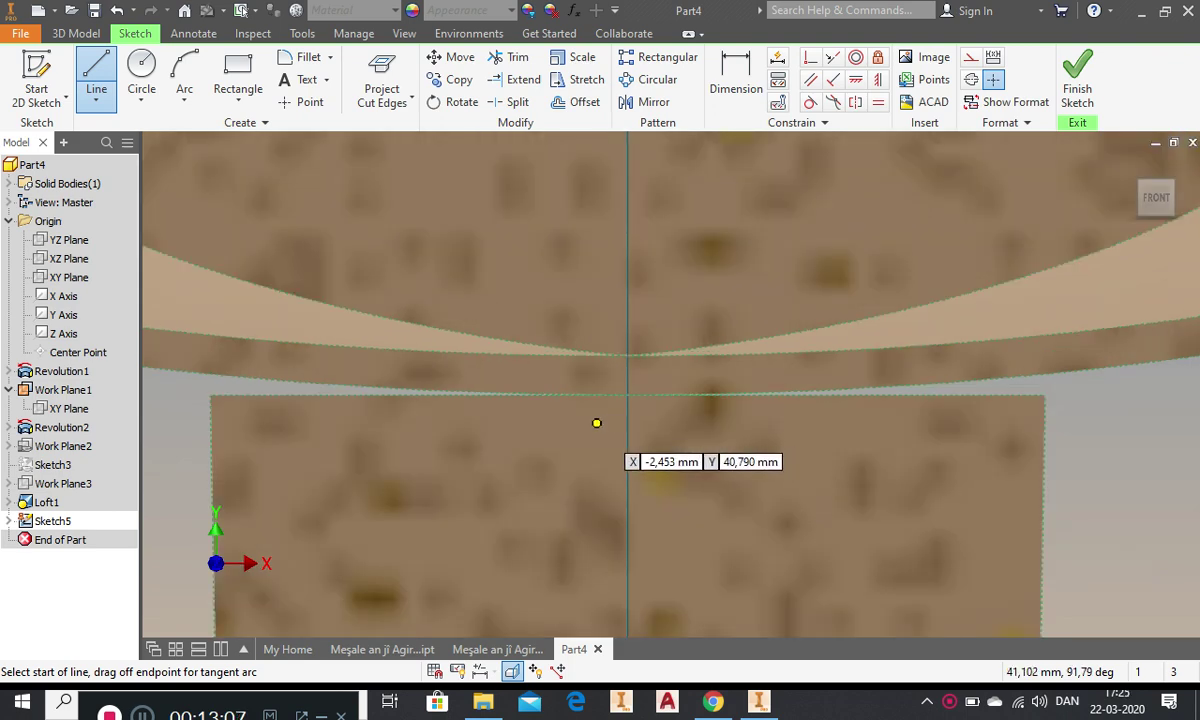
# - Draw a three-point arc of about 47 mm radius from the handle's side edge, just below its top corner, to the dish's underside
pyautogui.click(184, 80)
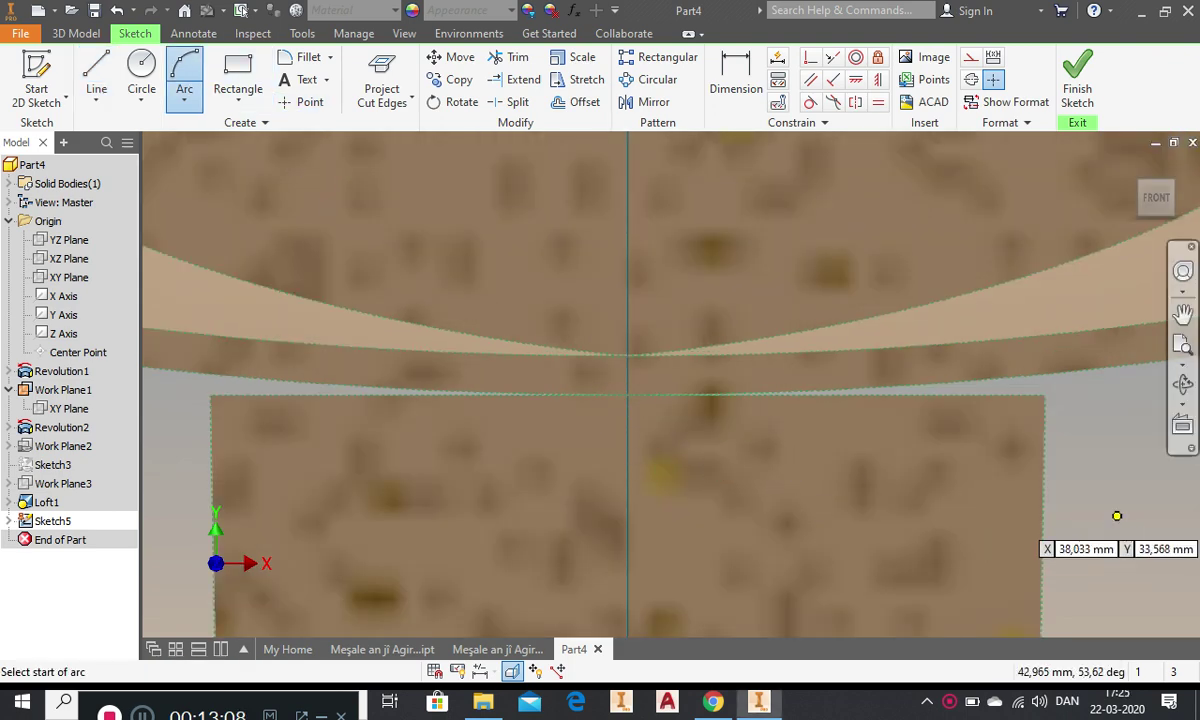
pyautogui.scroll(-2, 1052, 402)
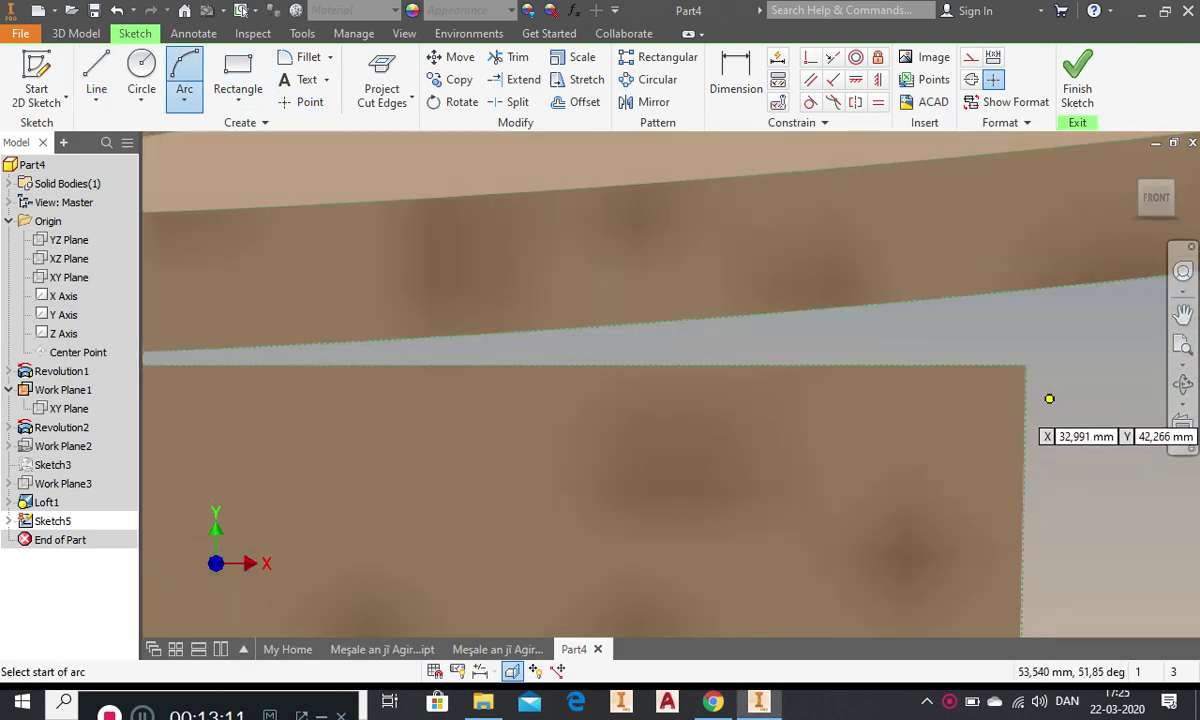
pyautogui.scroll(-2, 1038, 391)
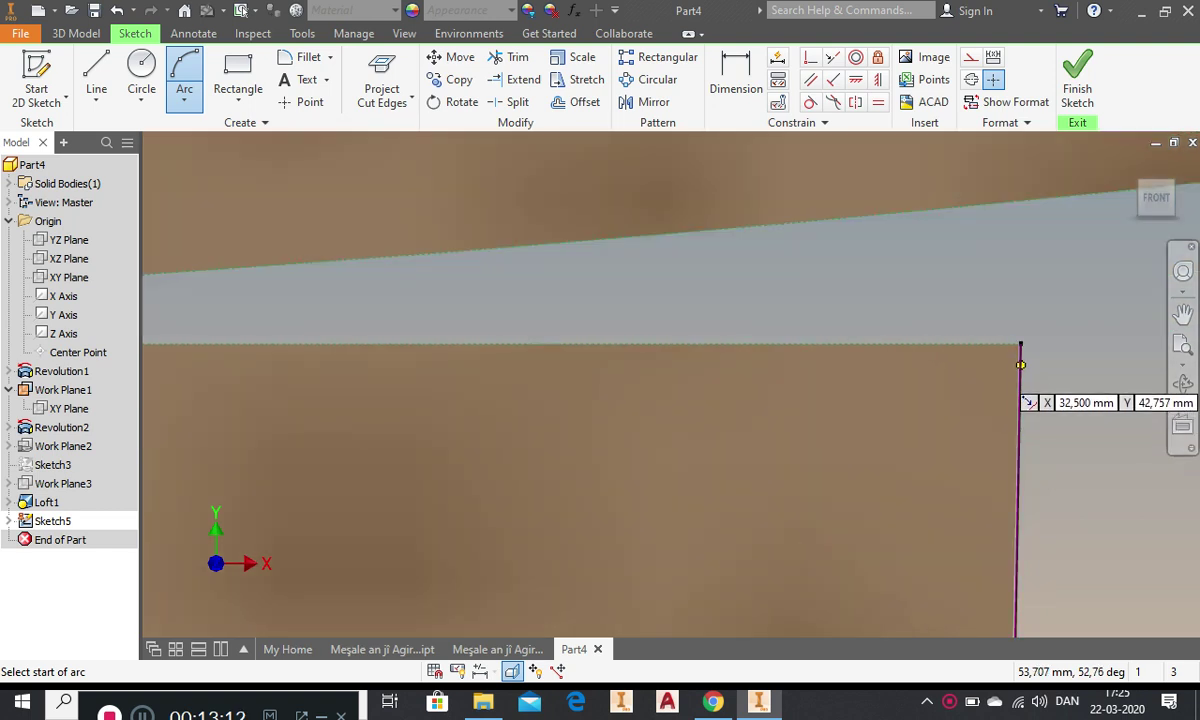
pyautogui.scroll(-1, 1022, 360)
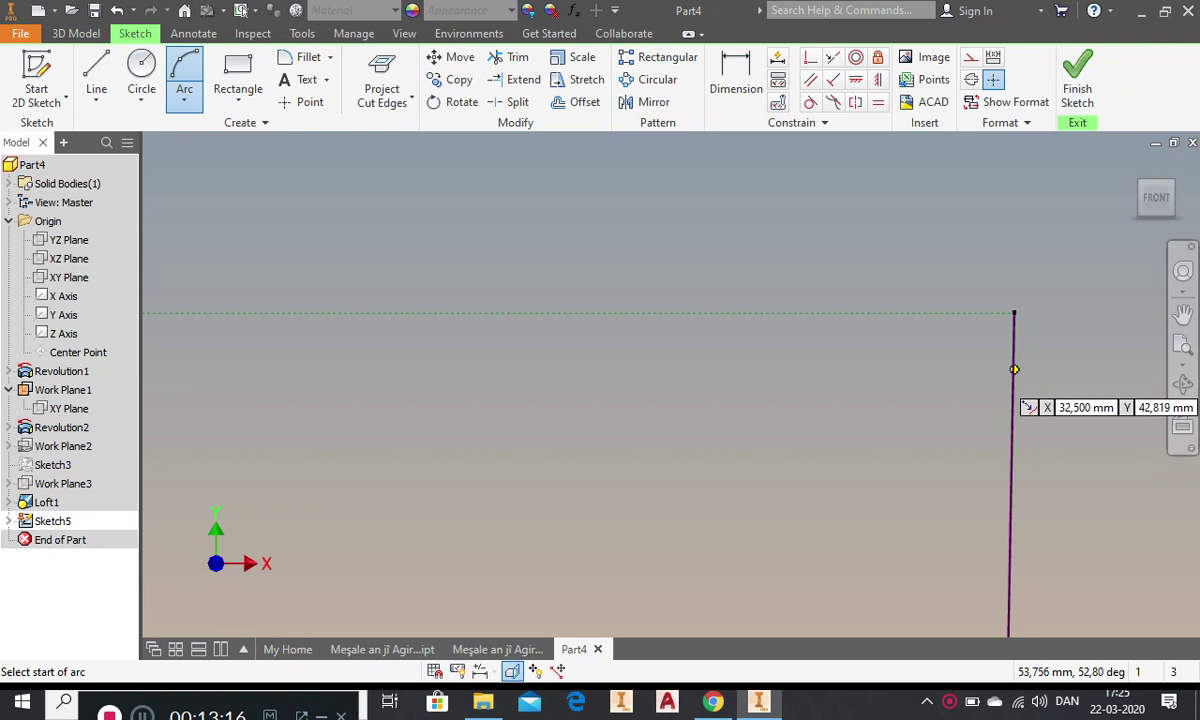
pyautogui.click(1014, 371)
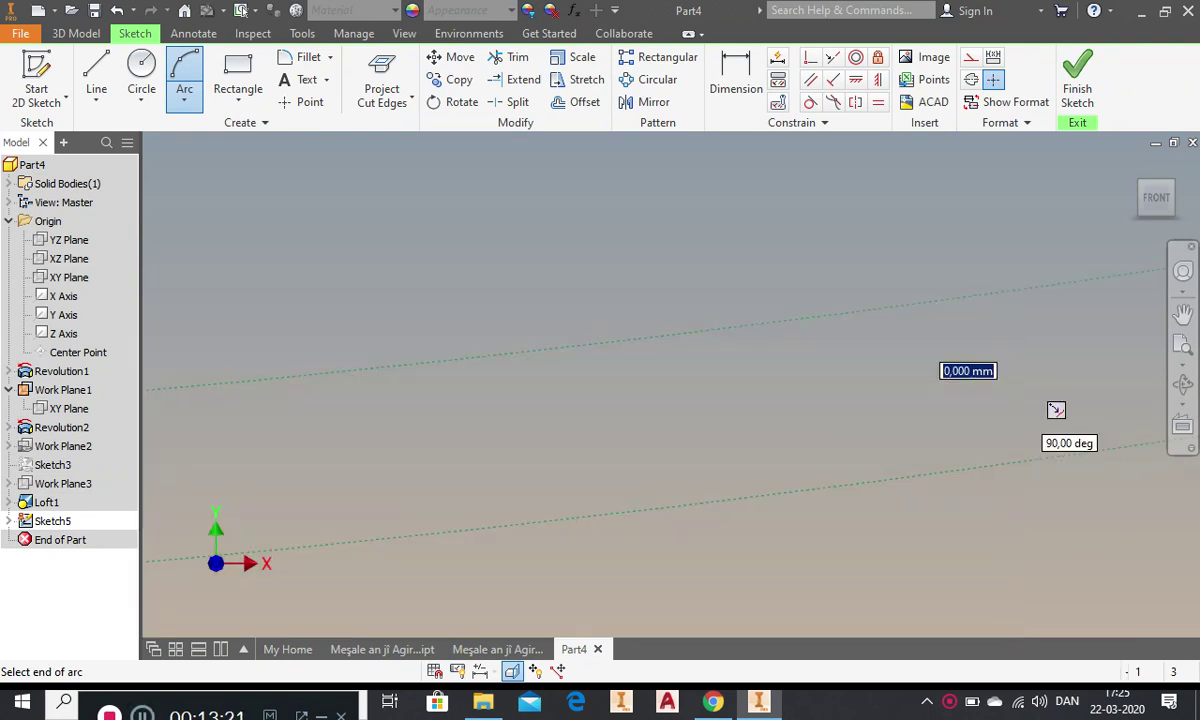
pyautogui.scroll(8, 598, 526)
pyautogui.scroll(-3, 650, 542)
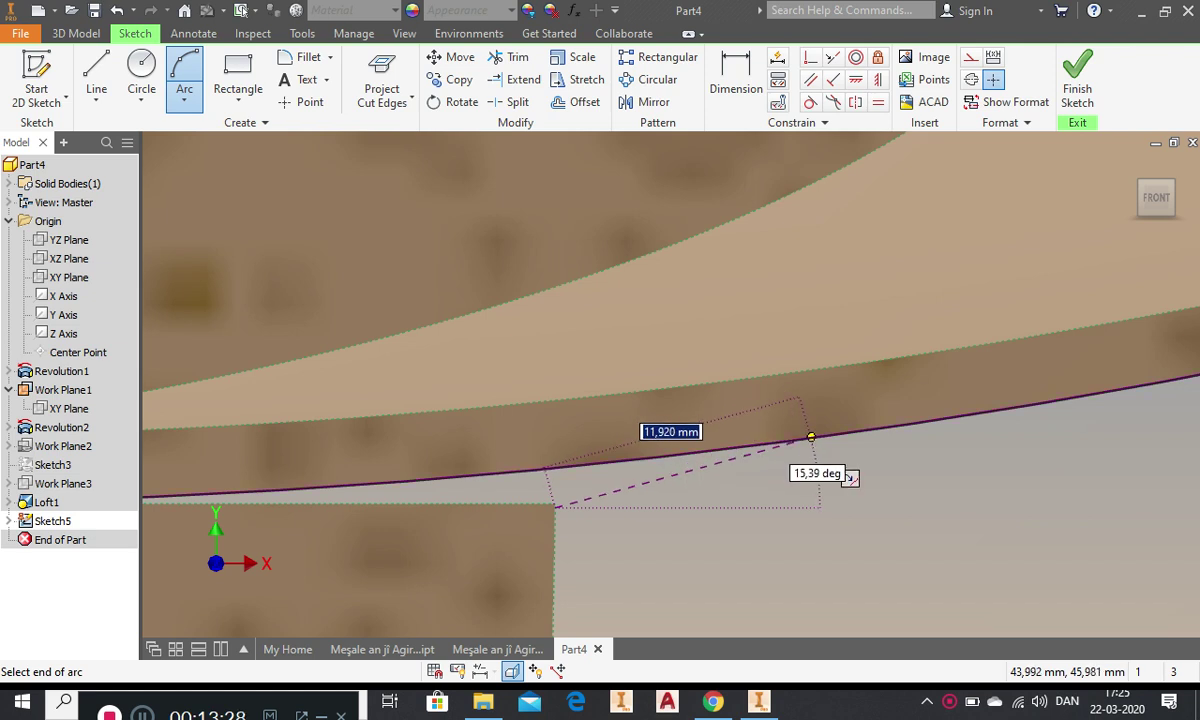
pyautogui.click(807, 437)
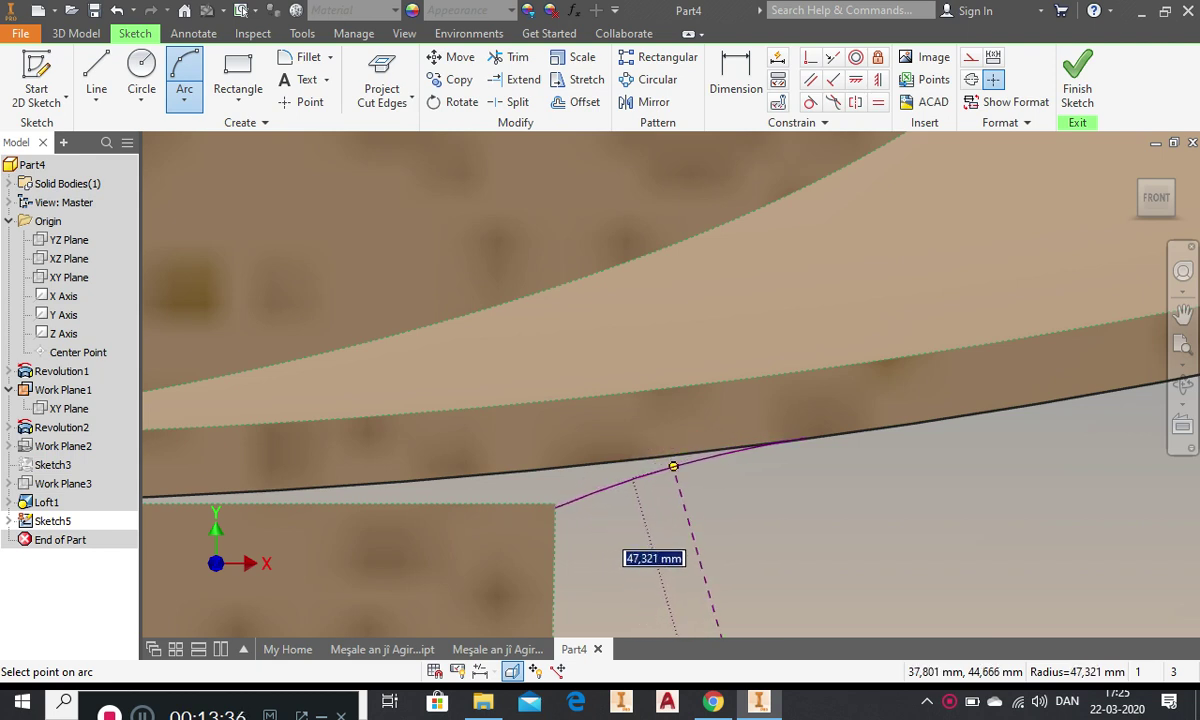
pyautogui.click(673, 466)
pyautogui.scroll(-3, 885, 463)
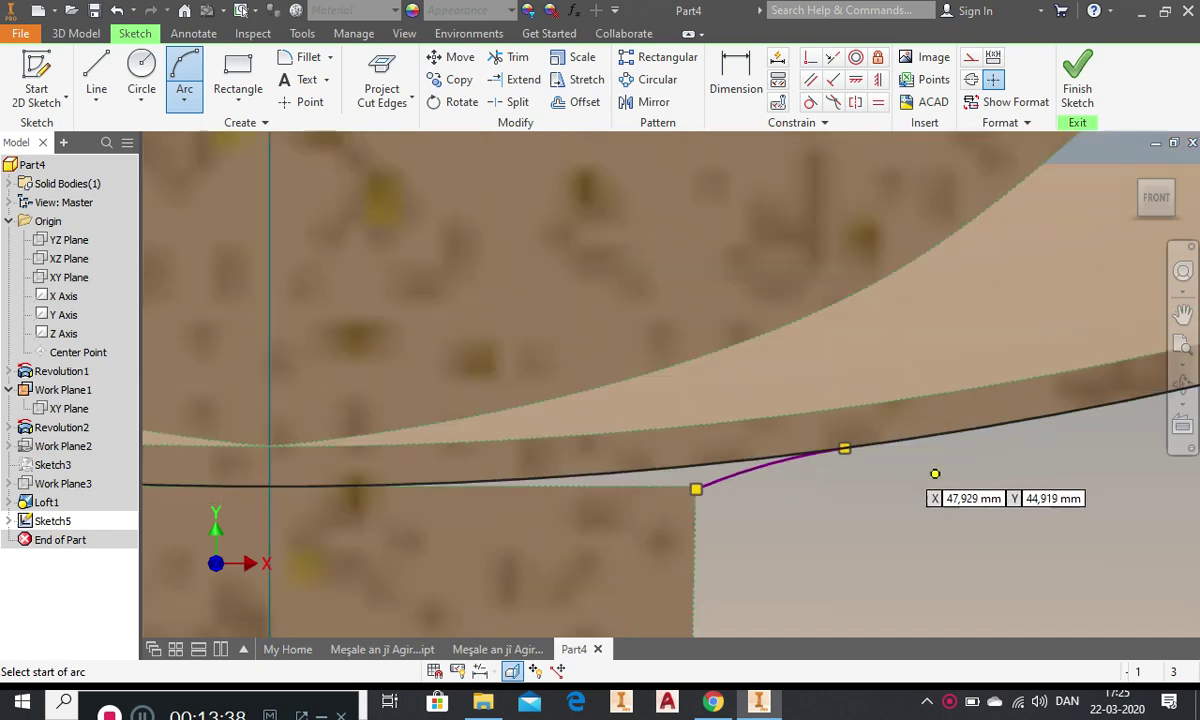
pyautogui.scroll(-3, 860, 460)
pyautogui.scroll(3, 845, 466)
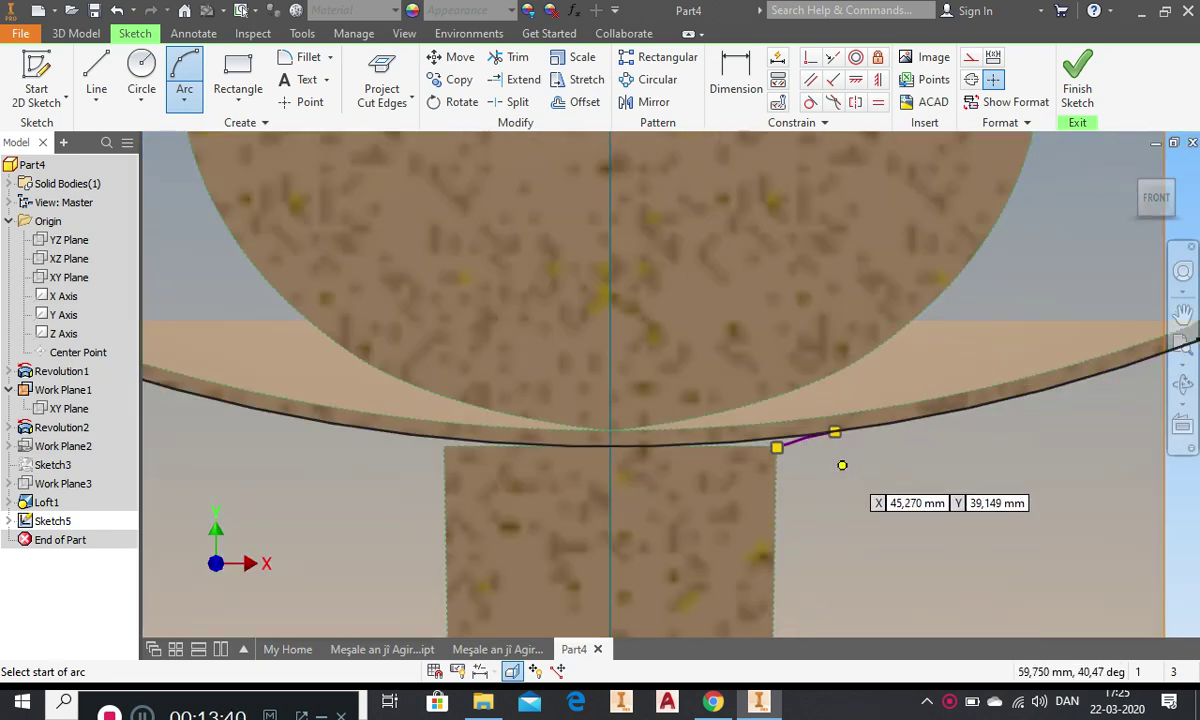
pyautogui.scroll(-2, 785, 455)
pyautogui.scroll(3, 800, 458)
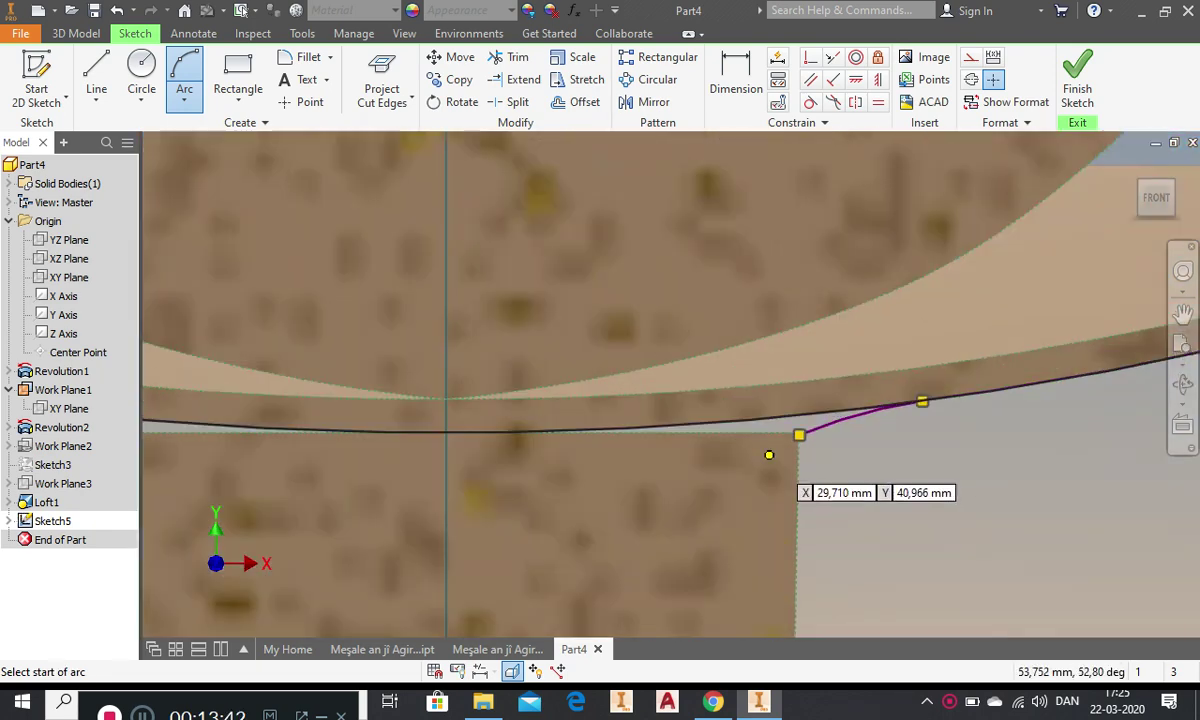
pyautogui.scroll(3, 860, 451)
pyautogui.scroll(-3, 915, 436)
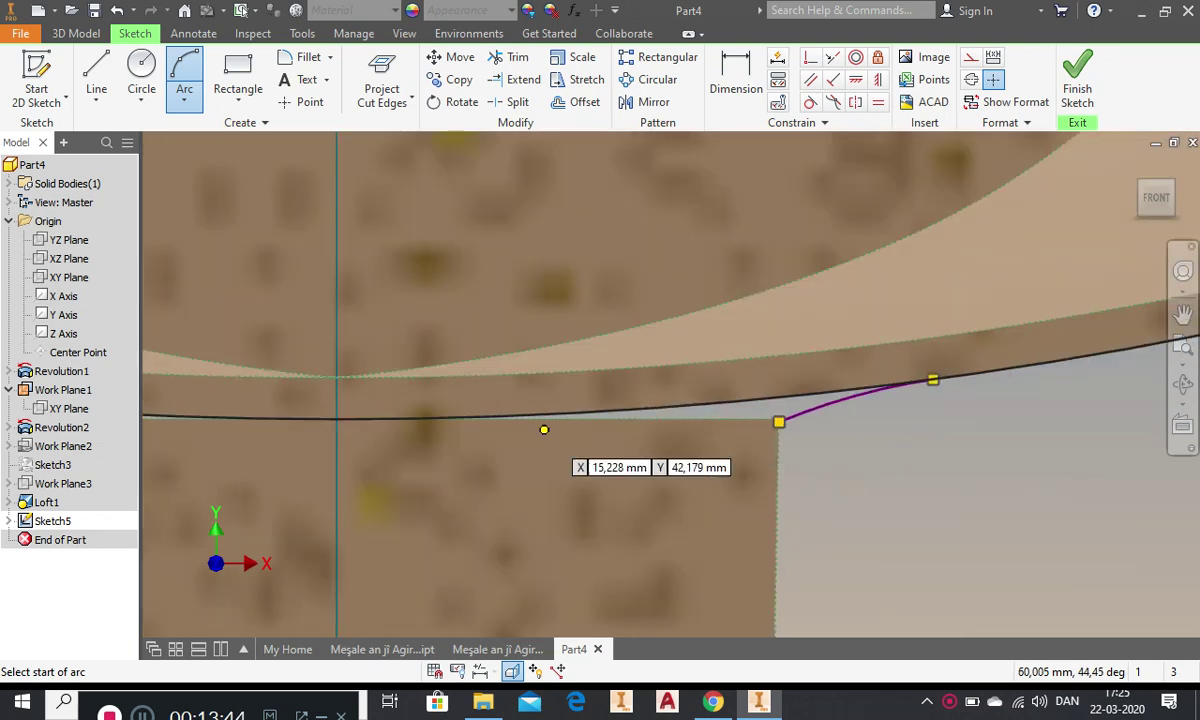
pyautogui.scroll(-2, 481, 421)
# - Draw a horizontal line about 37 mm long from the arc's lower end across the handle, ending just past the centre axis
pyautogui.press('l')
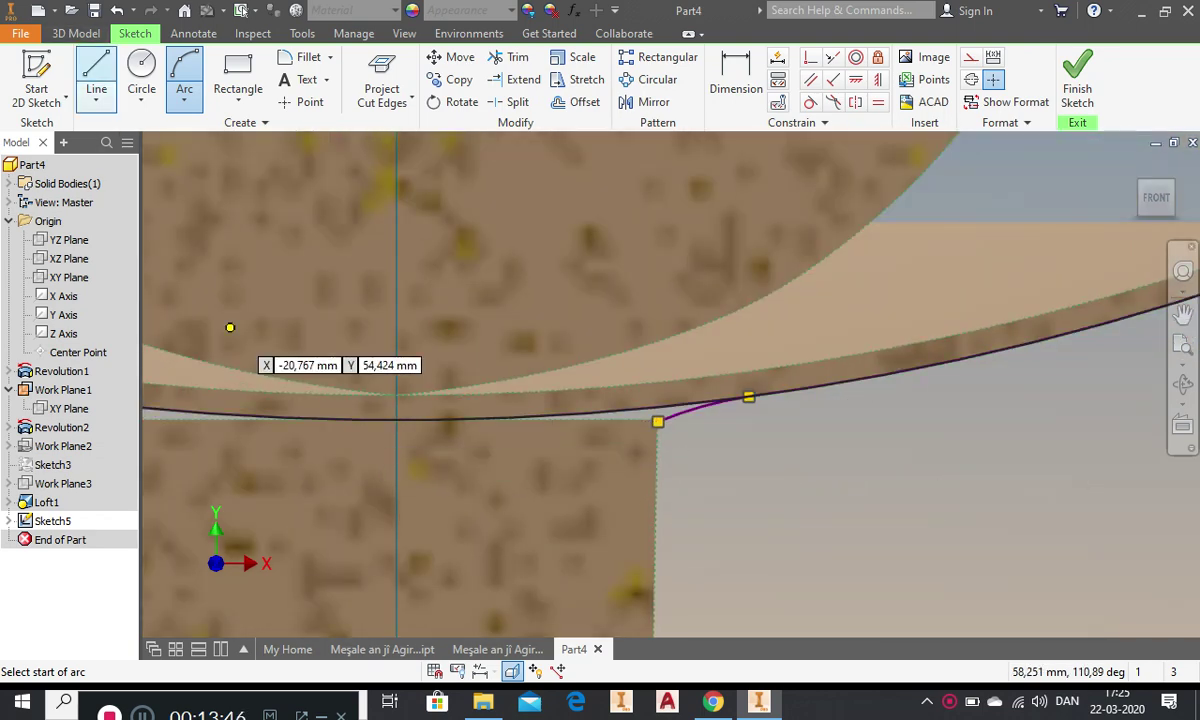
pyautogui.scroll(3, 687, 430)
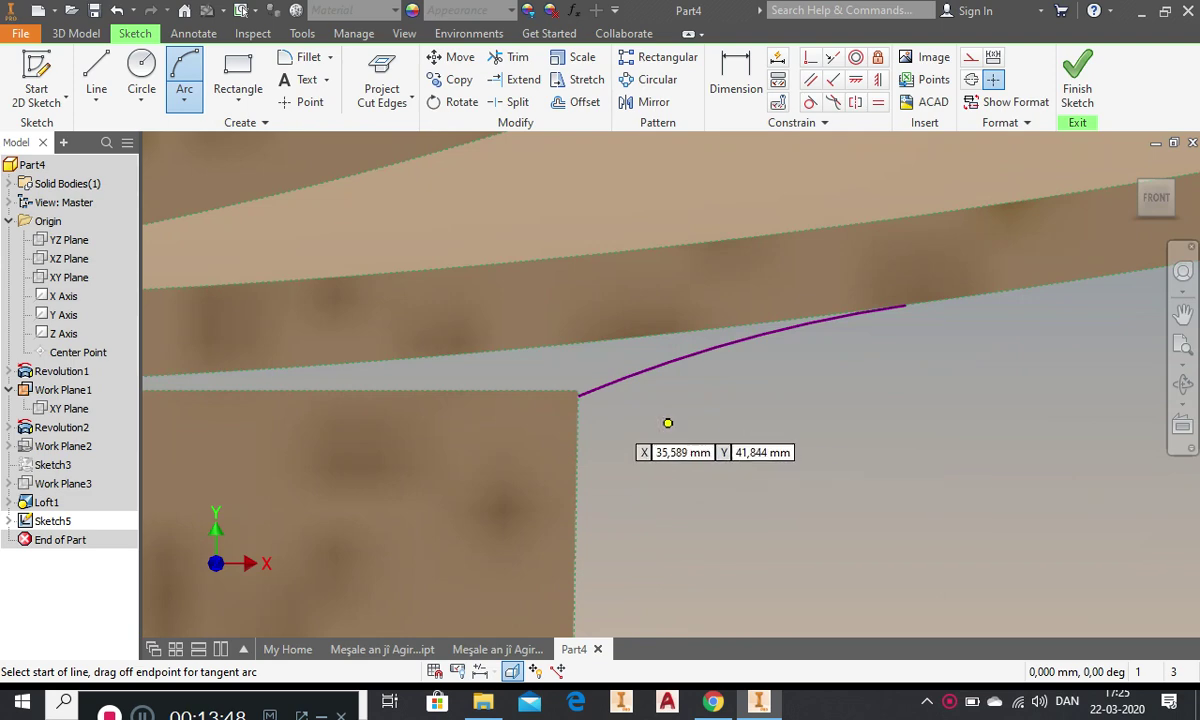
pyautogui.click(577, 396)
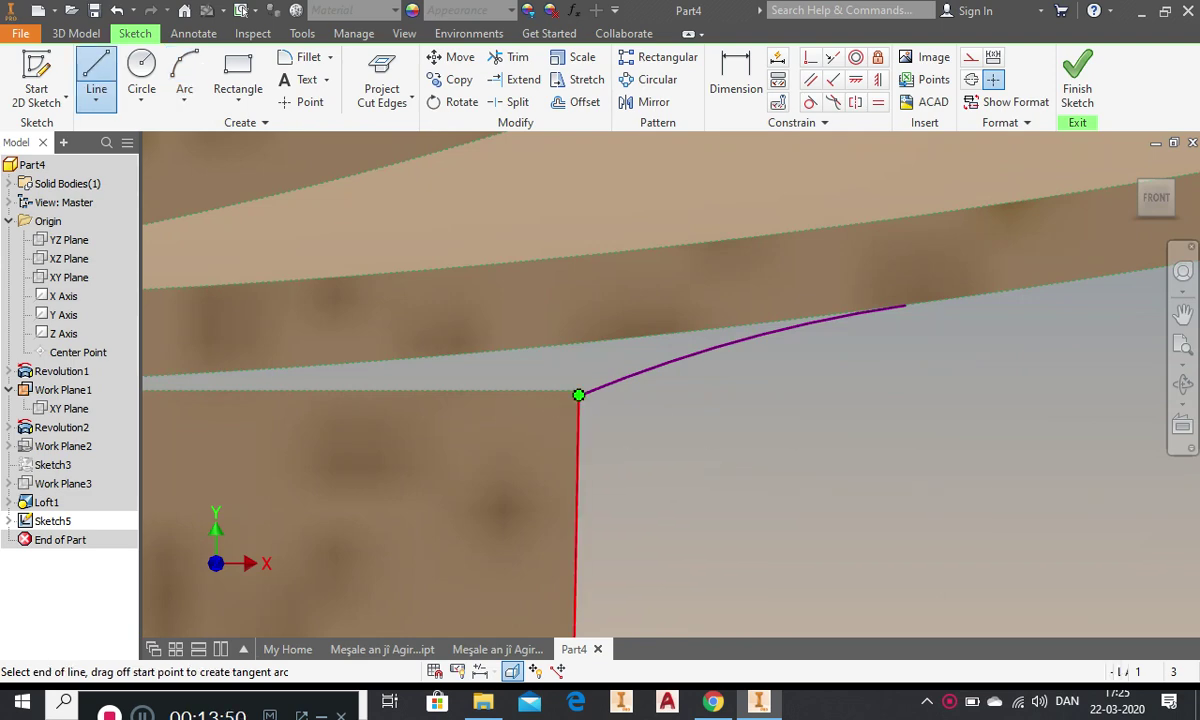
pyautogui.scroll(5, 709, 436)
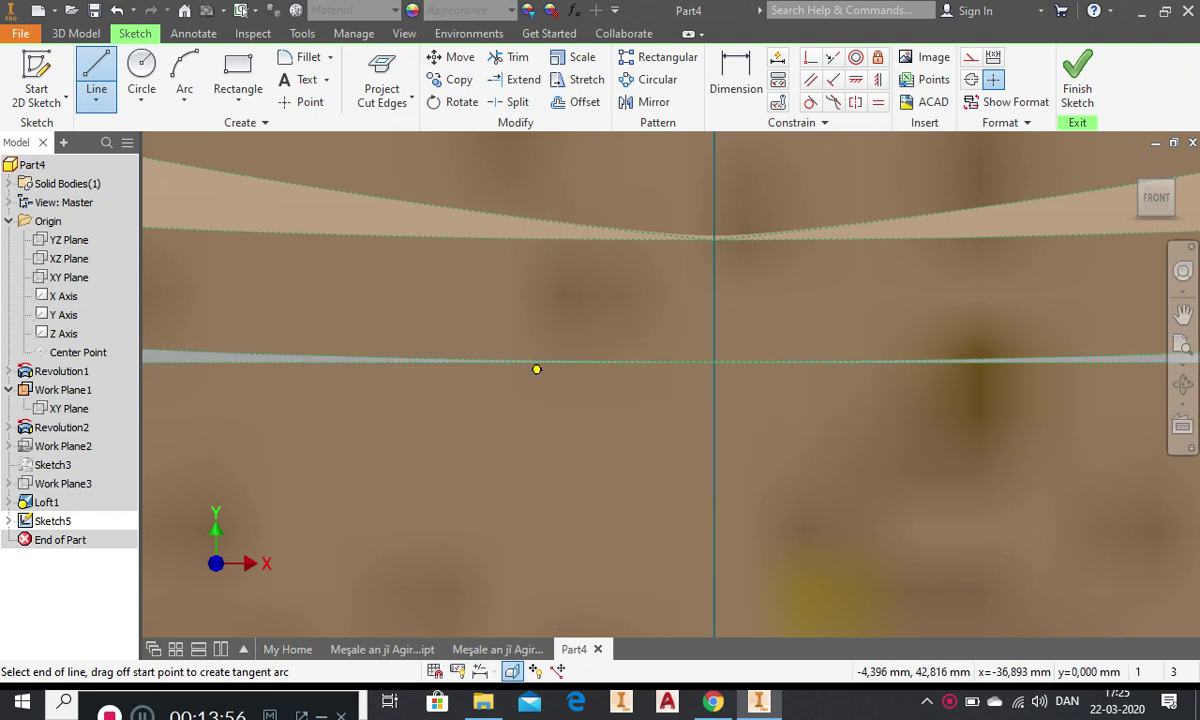
pyautogui.rightClick(702, 432)
pyautogui.click(750, 433)
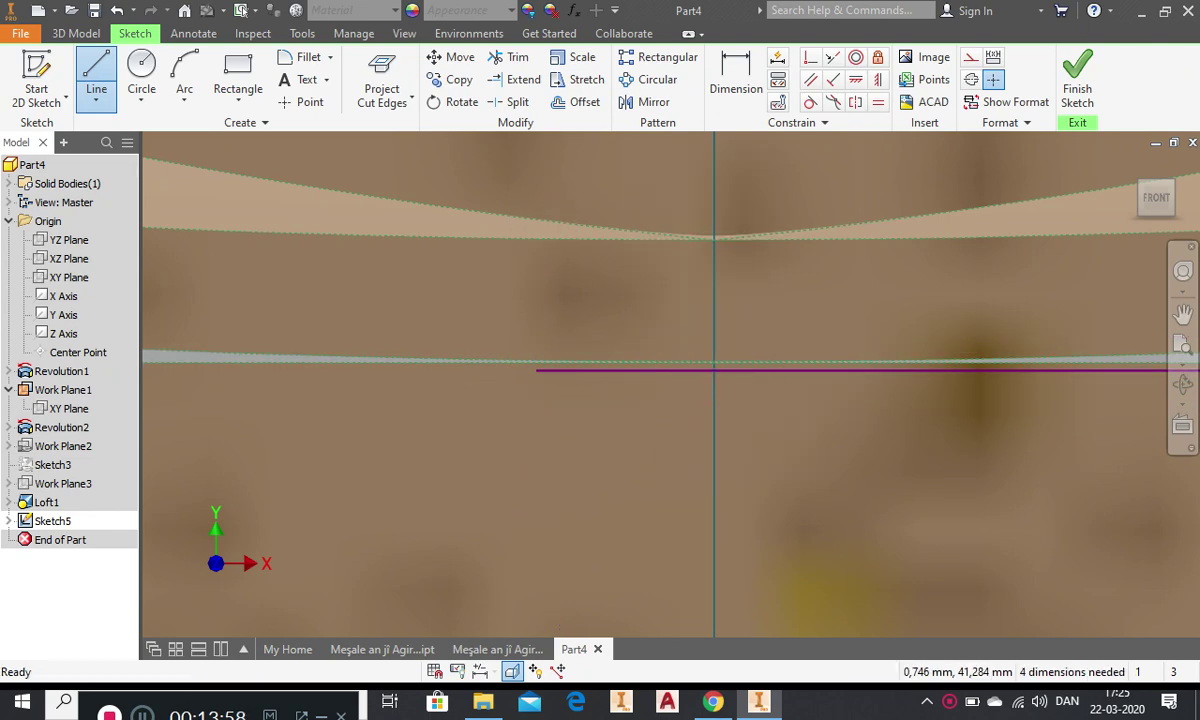
pyautogui.scroll(-5, 535, 456)
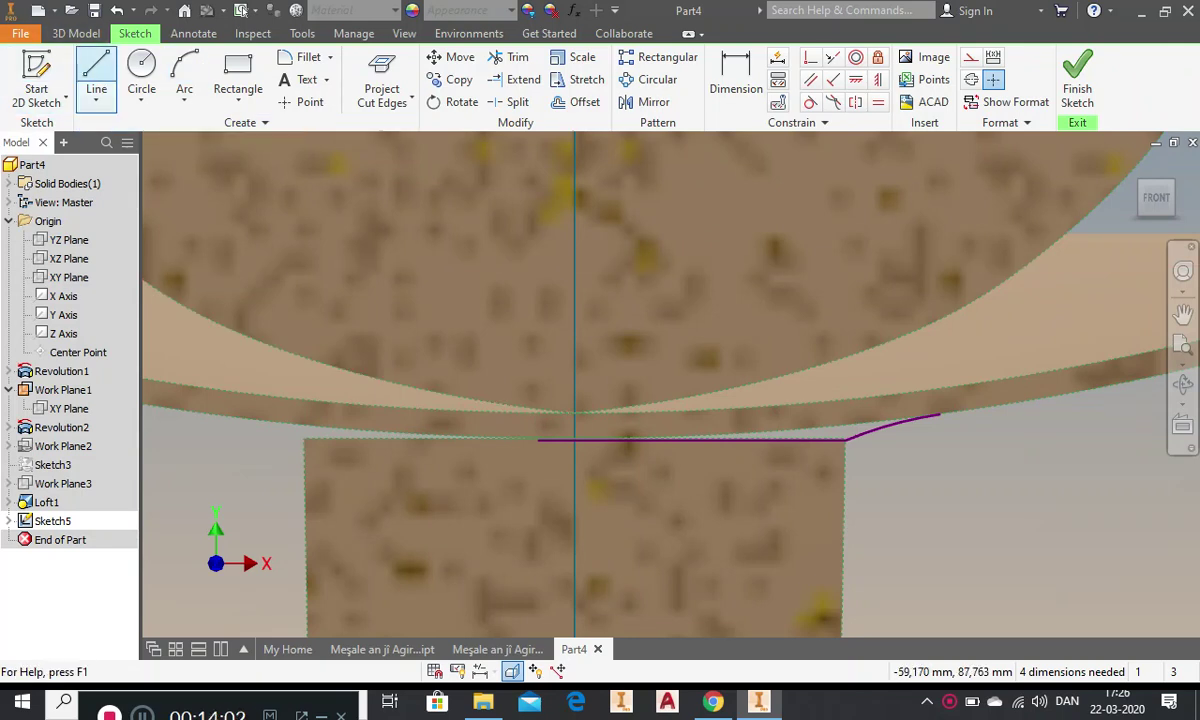
pyautogui.click(96, 75)
pyautogui.scroll(3, 586, 432)
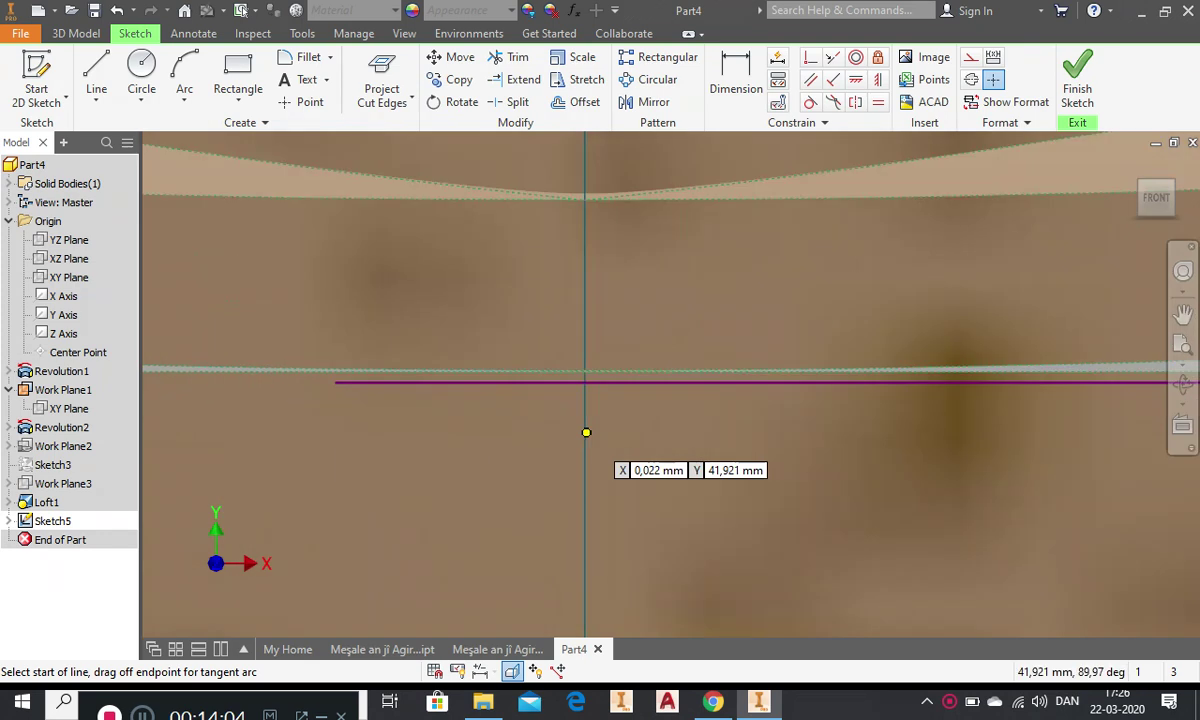
pyautogui.scroll(2, 586, 432)
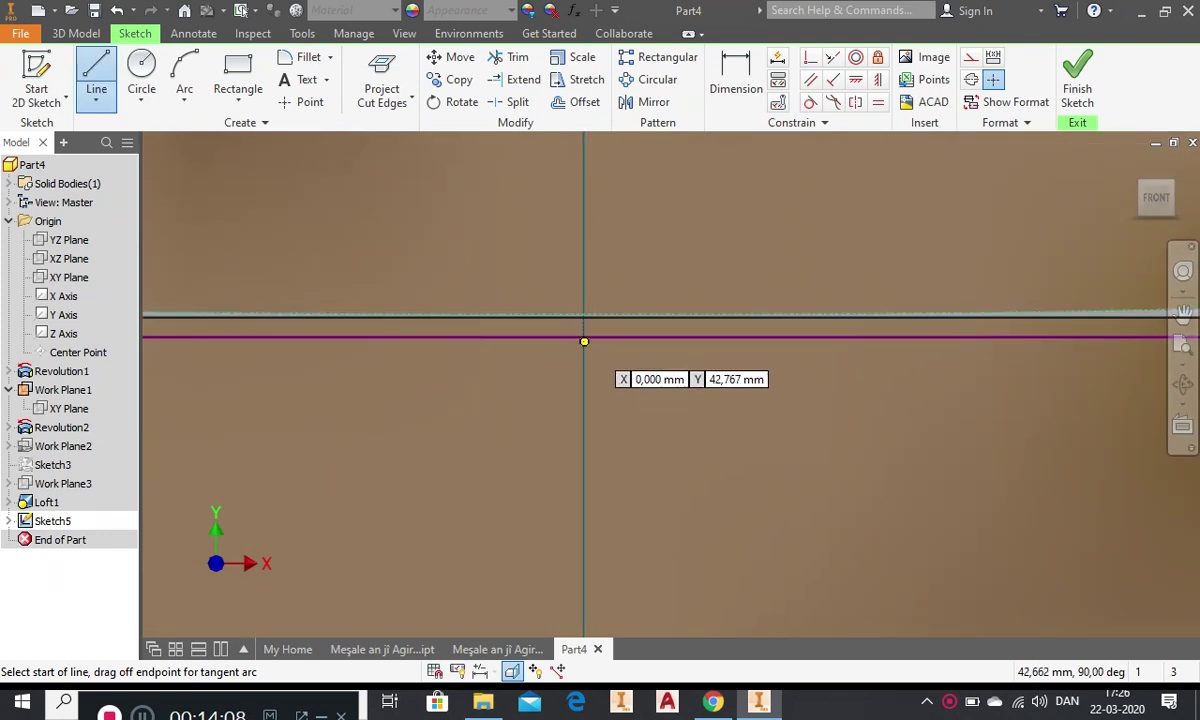
pyautogui.click(587, 351)
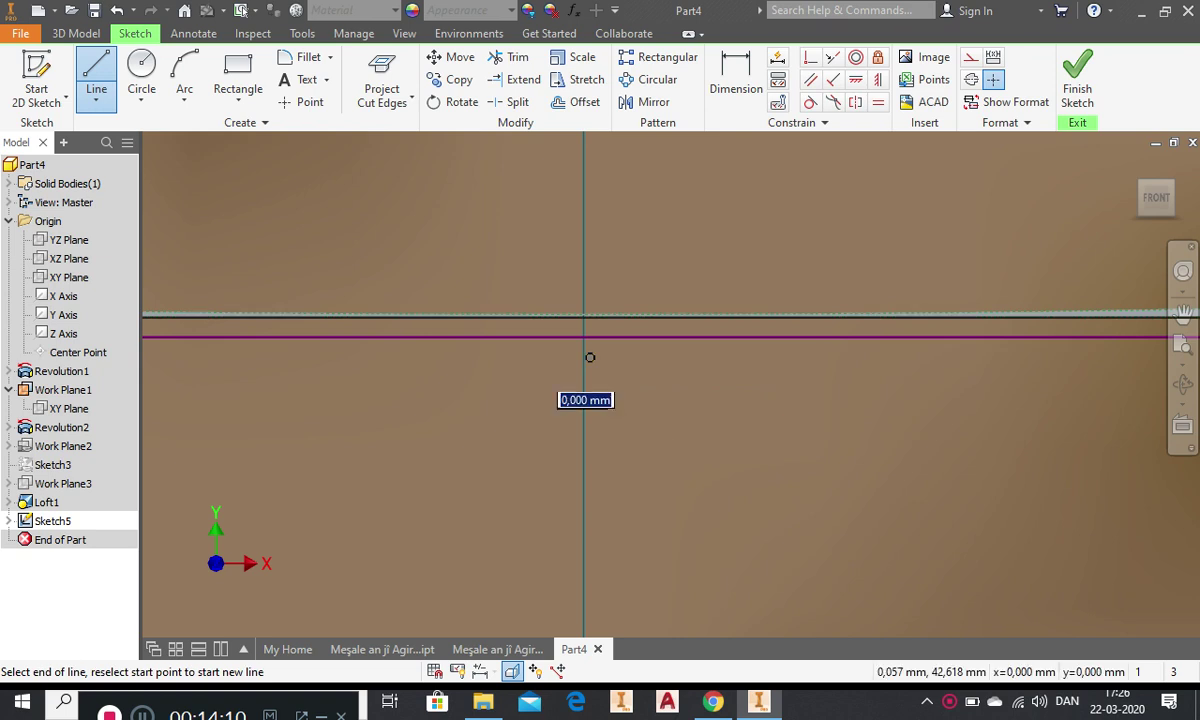
pyautogui.rightClick(612, 366)
pyautogui.click(684, 367)
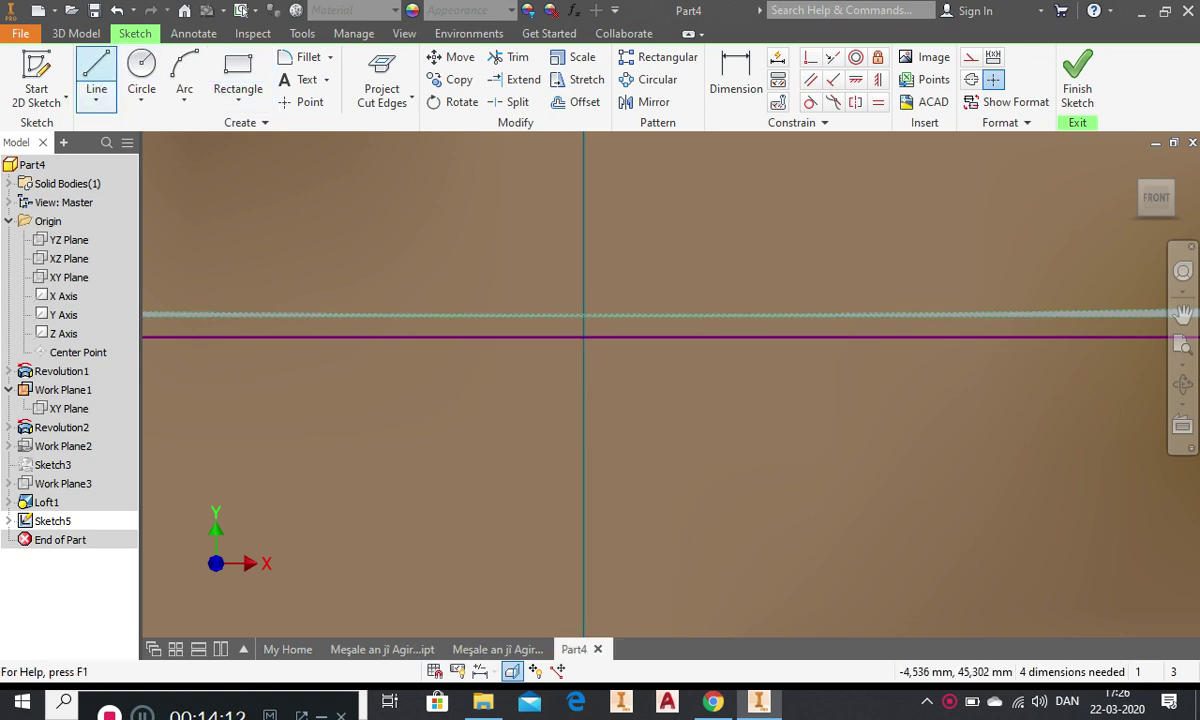
# - Draw a vertical line about 0.66 mm long on the centre axis, crossing the horizontal line and the dish's lower edge
pyautogui.click(96, 75)
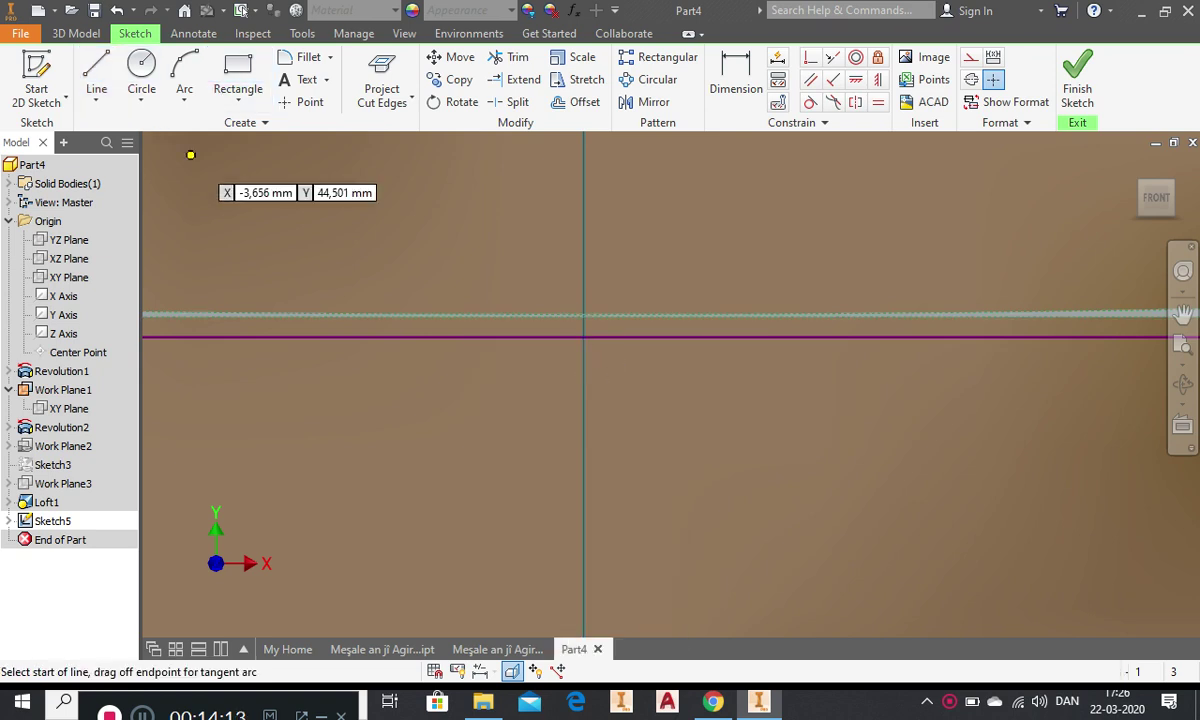
pyautogui.click(584, 355)
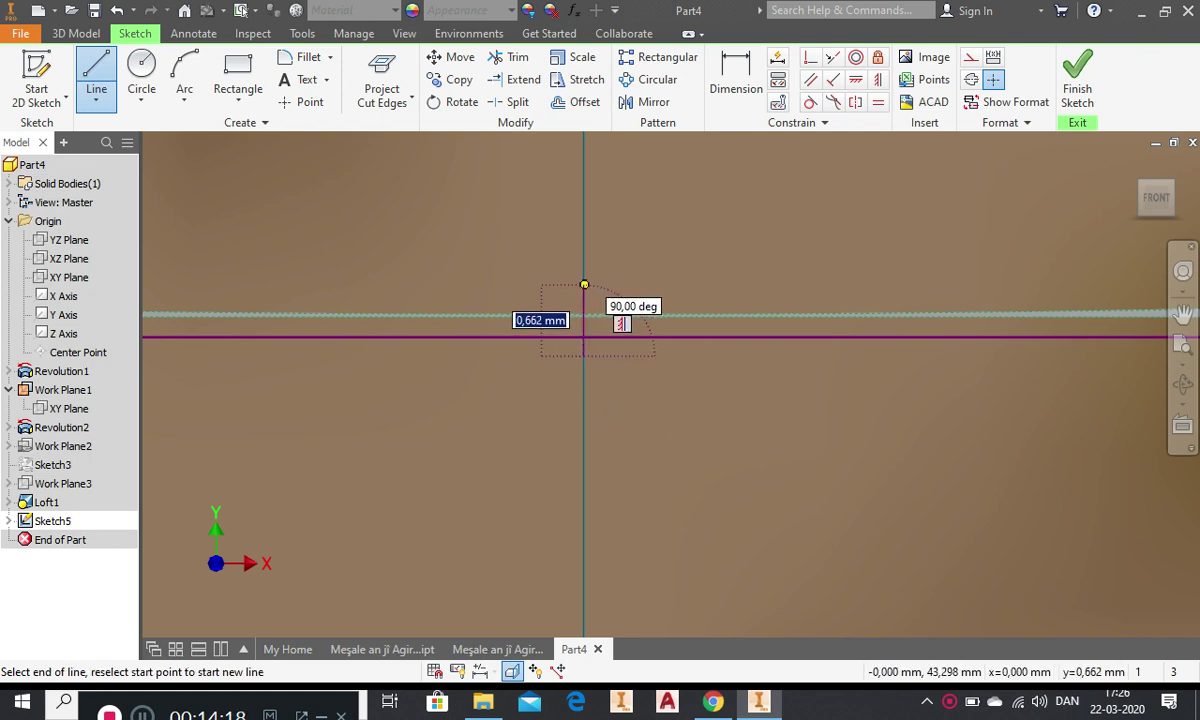
pyautogui.click(584, 284)
pyautogui.rightClick(718, 233)
pyautogui.click(752, 222)
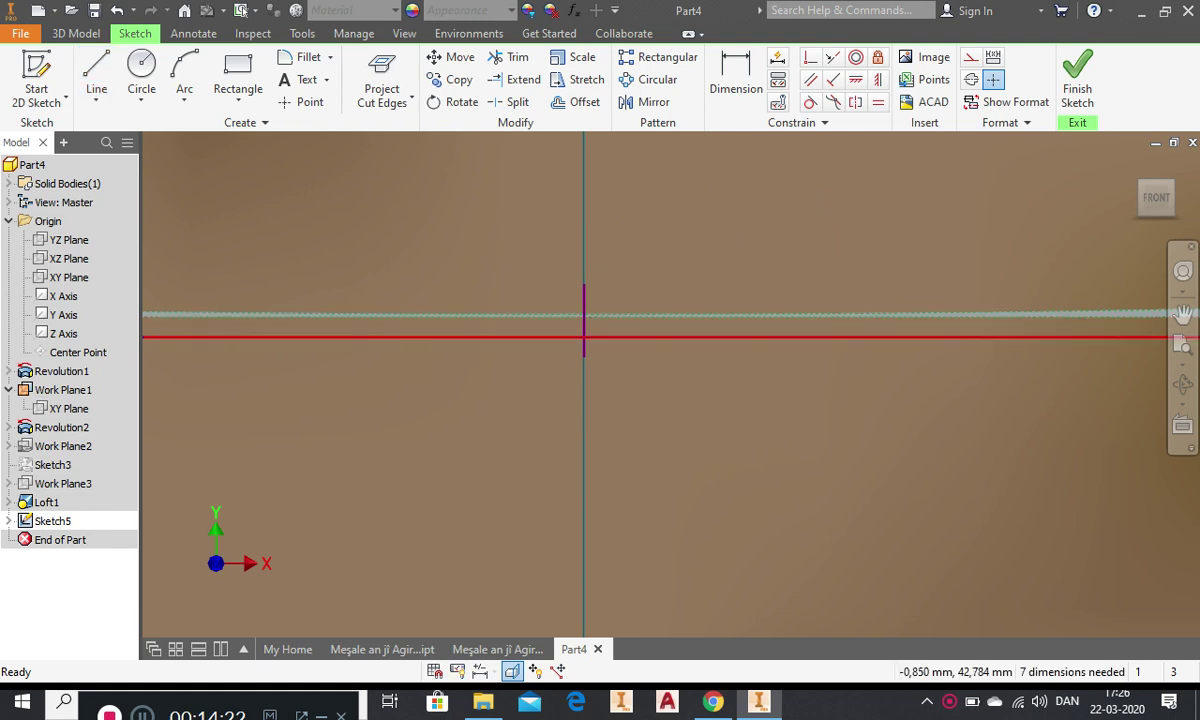
# - Trim the part of the horizontal line that extends past the vertical line on the side away from the arc
pyautogui.click(510, 58)
pyautogui.click(360, 337)
pyautogui.rightClick(584, 337)
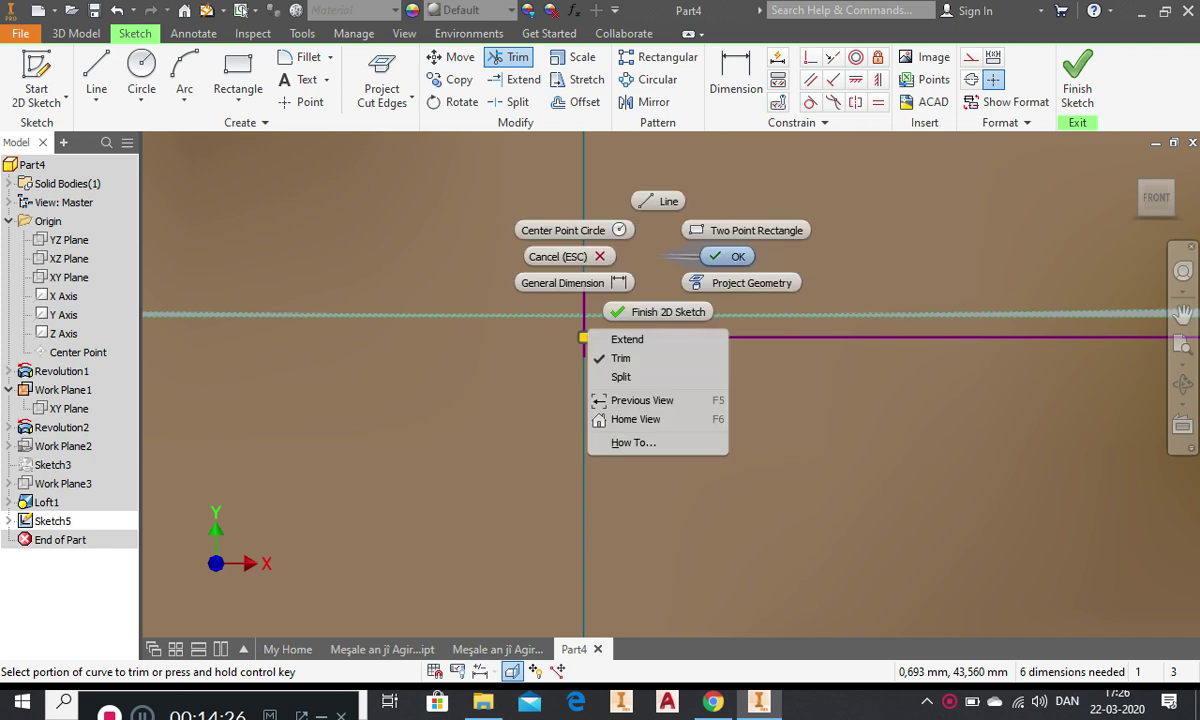
pyautogui.click(695, 257)
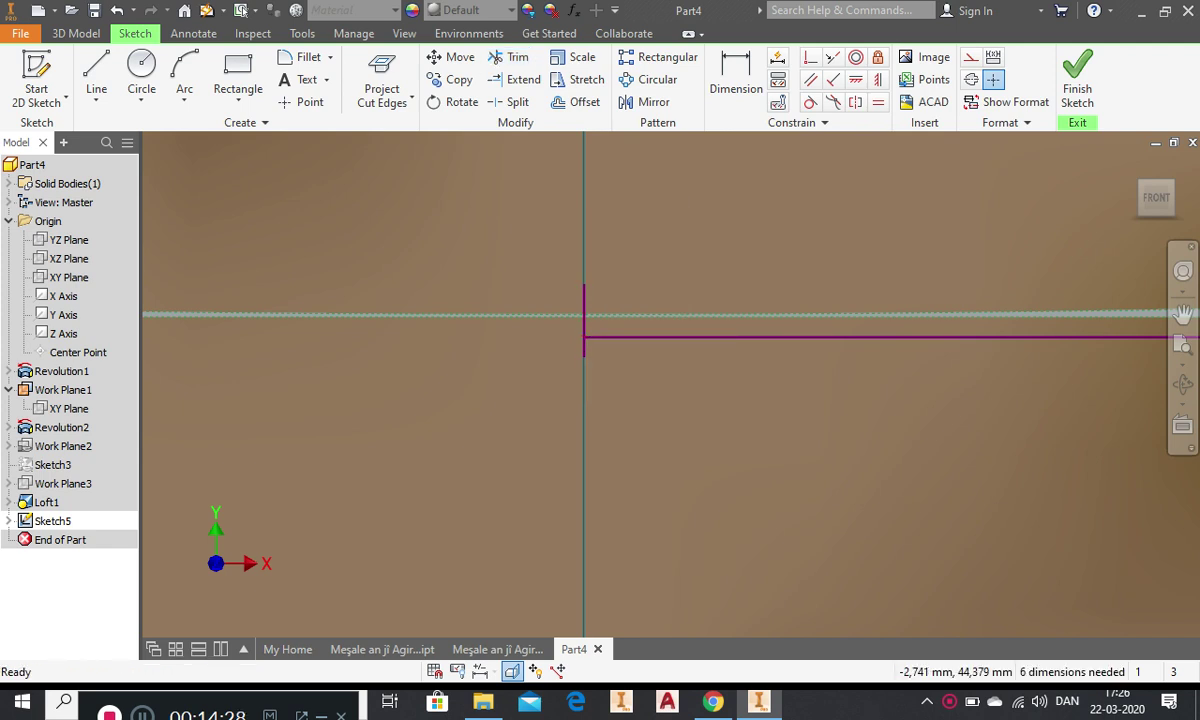
# - Draw a horizontal line about 0.07 mm long across the short vertical line, on the dish's lower edge
pyautogui.press('l')
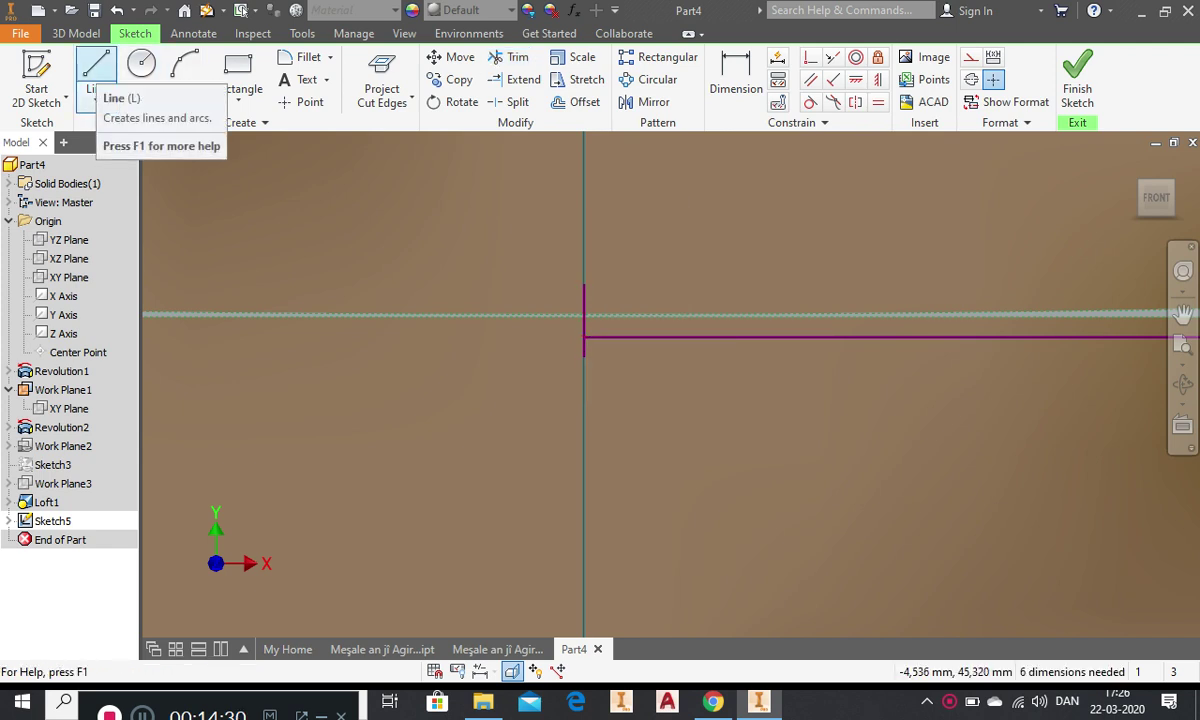
pyautogui.click(184, 75)
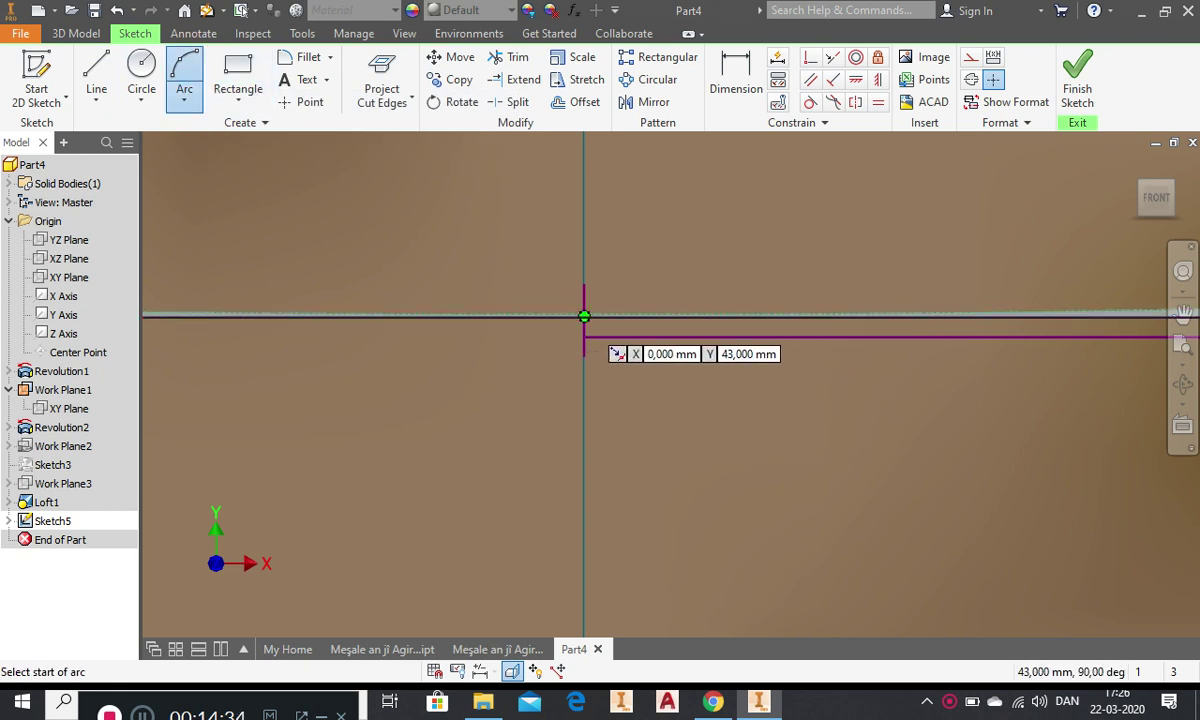
pyautogui.scroll(3, 584, 316)
pyautogui.scroll(2, 601, 316)
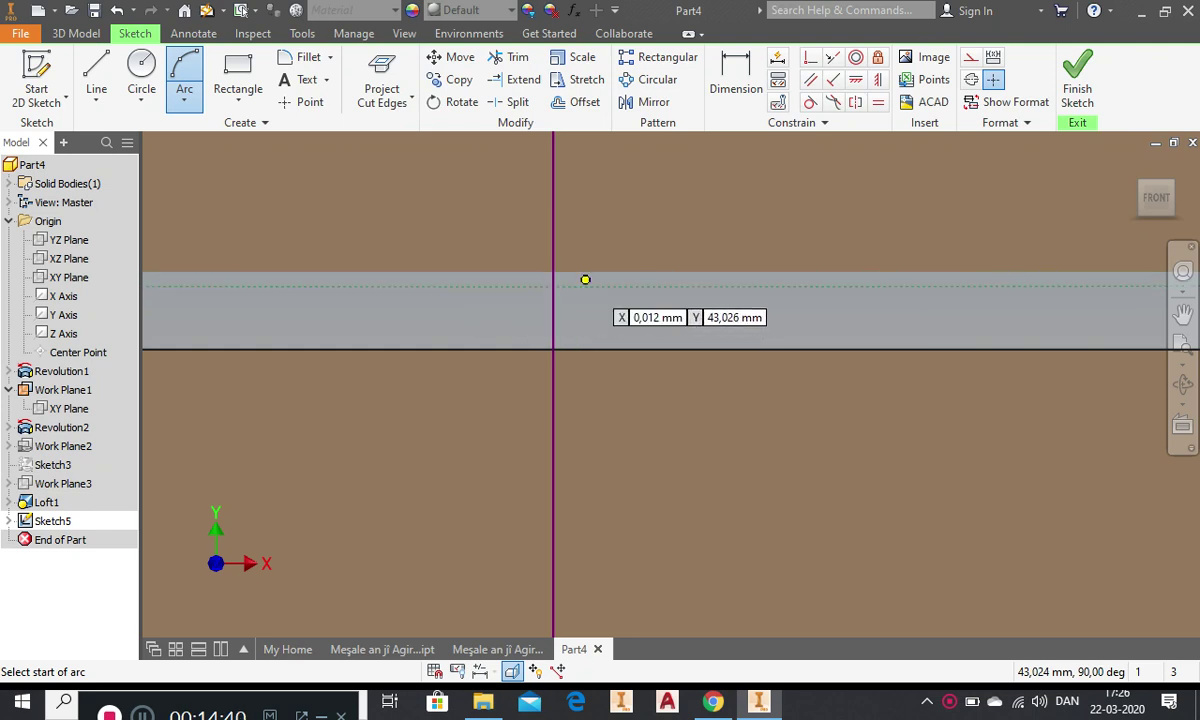
pyautogui.rightClick(685, 248)
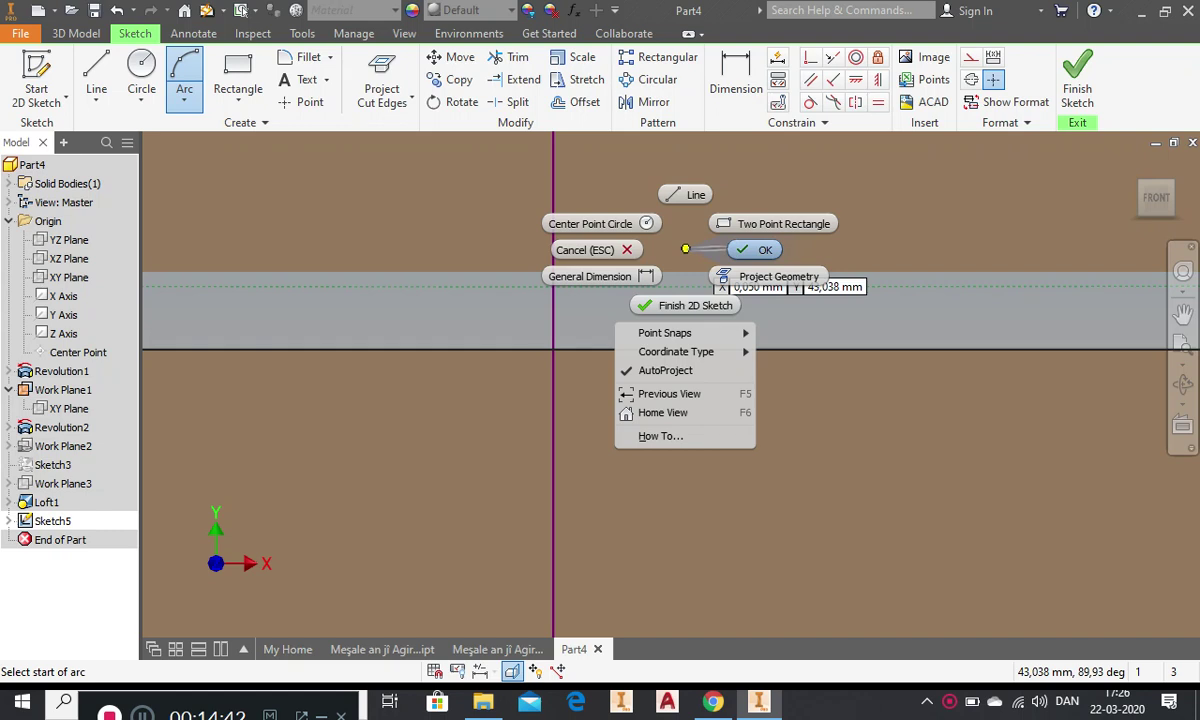
pyautogui.click(690, 194)
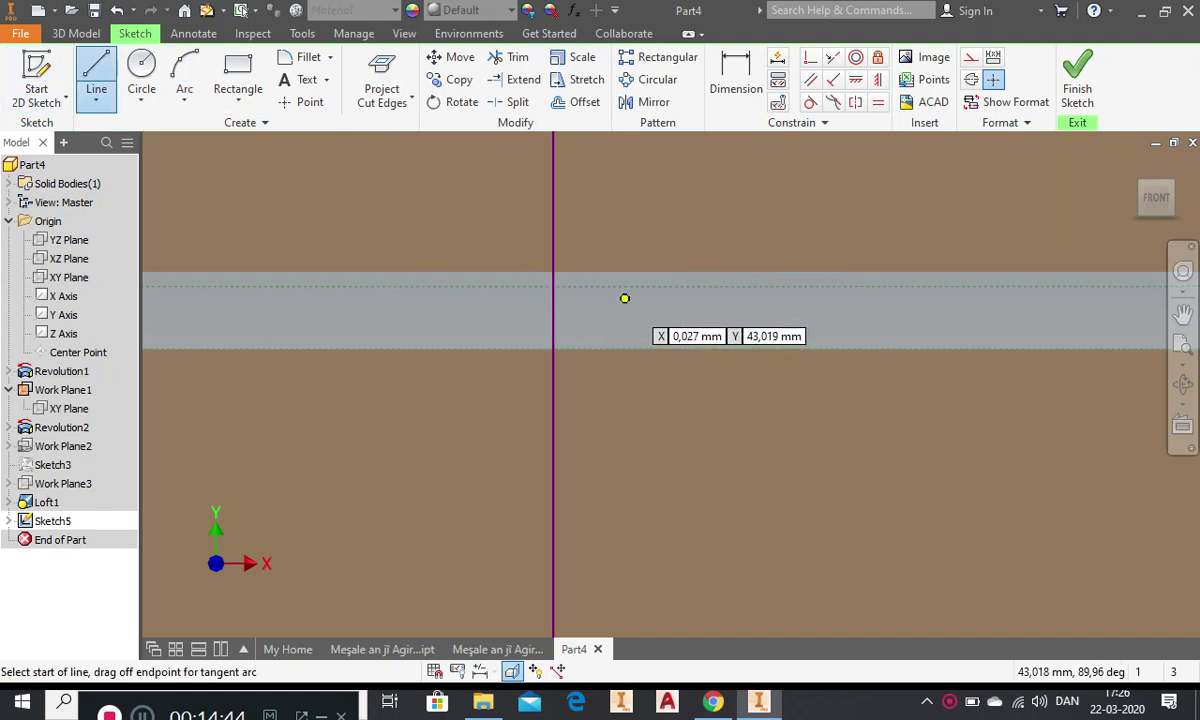
pyautogui.click(617, 287)
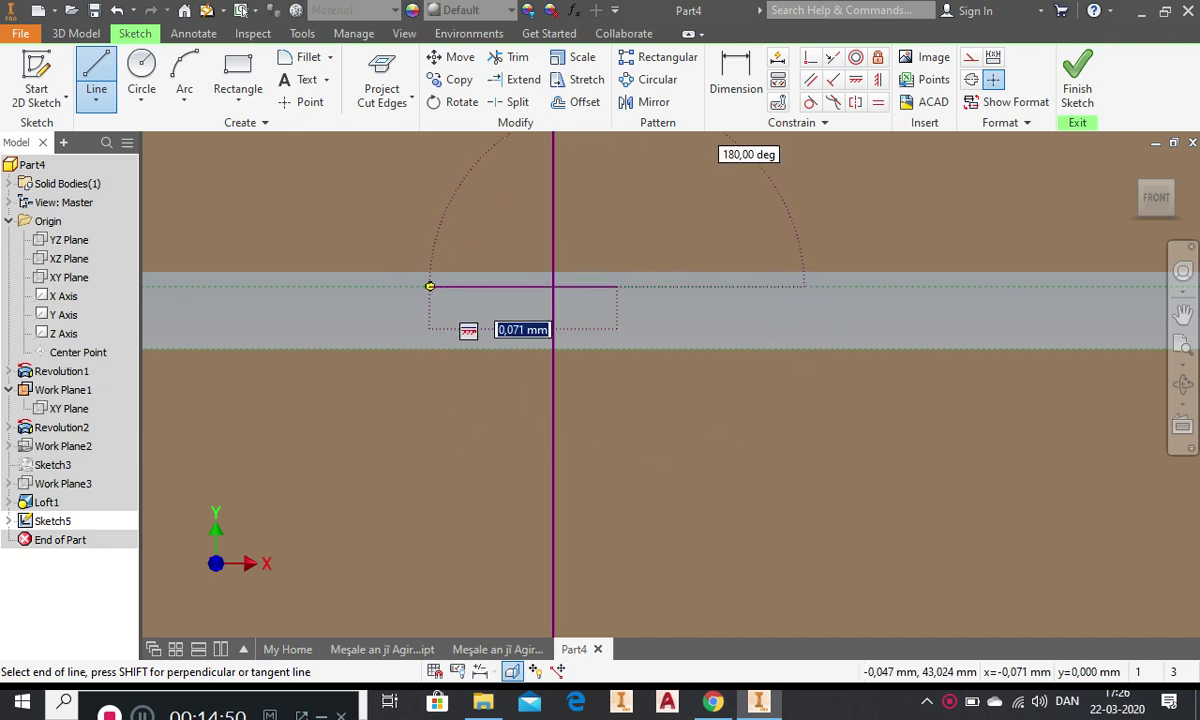
pyautogui.click(447, 286)
pyautogui.rightClick(627, 308)
pyautogui.click(695, 308)
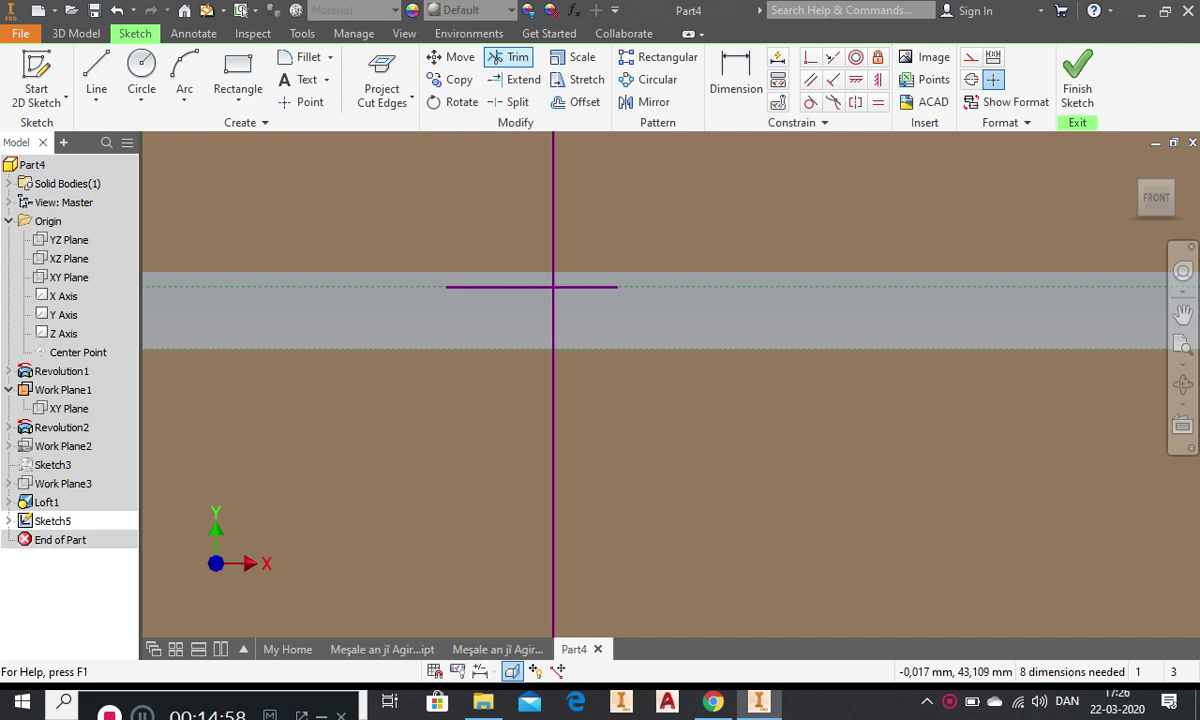
pyautogui.click(184, 72)
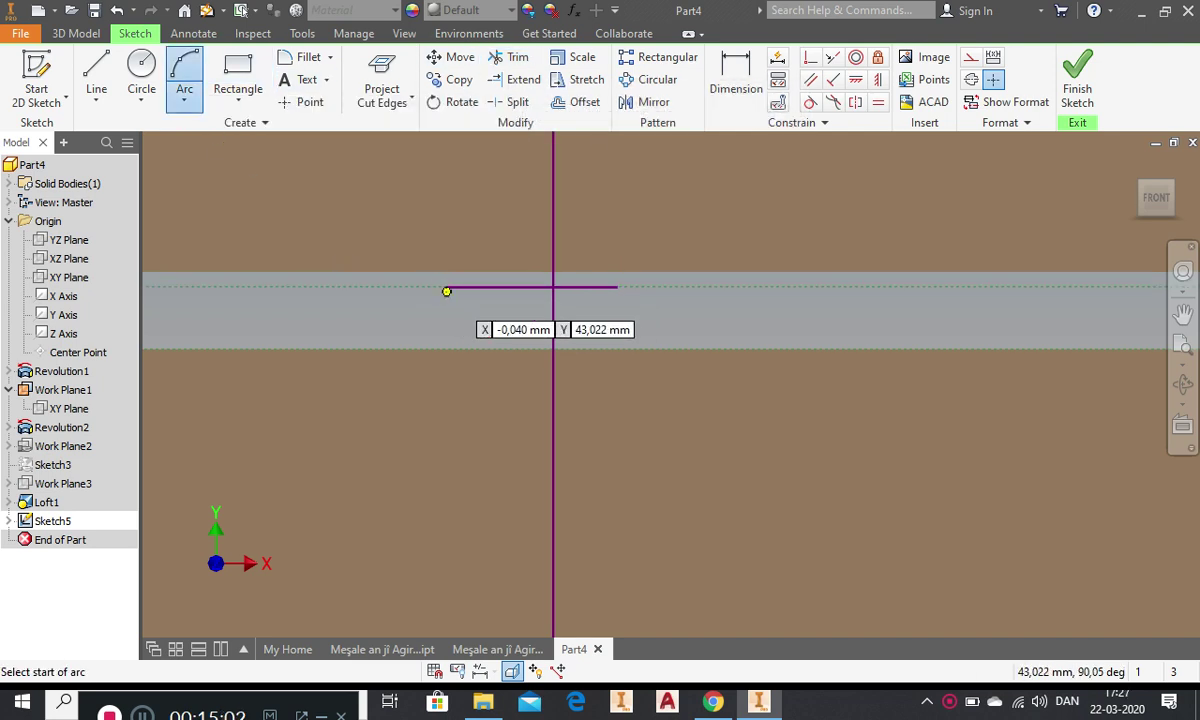
pyautogui.click(446, 287)
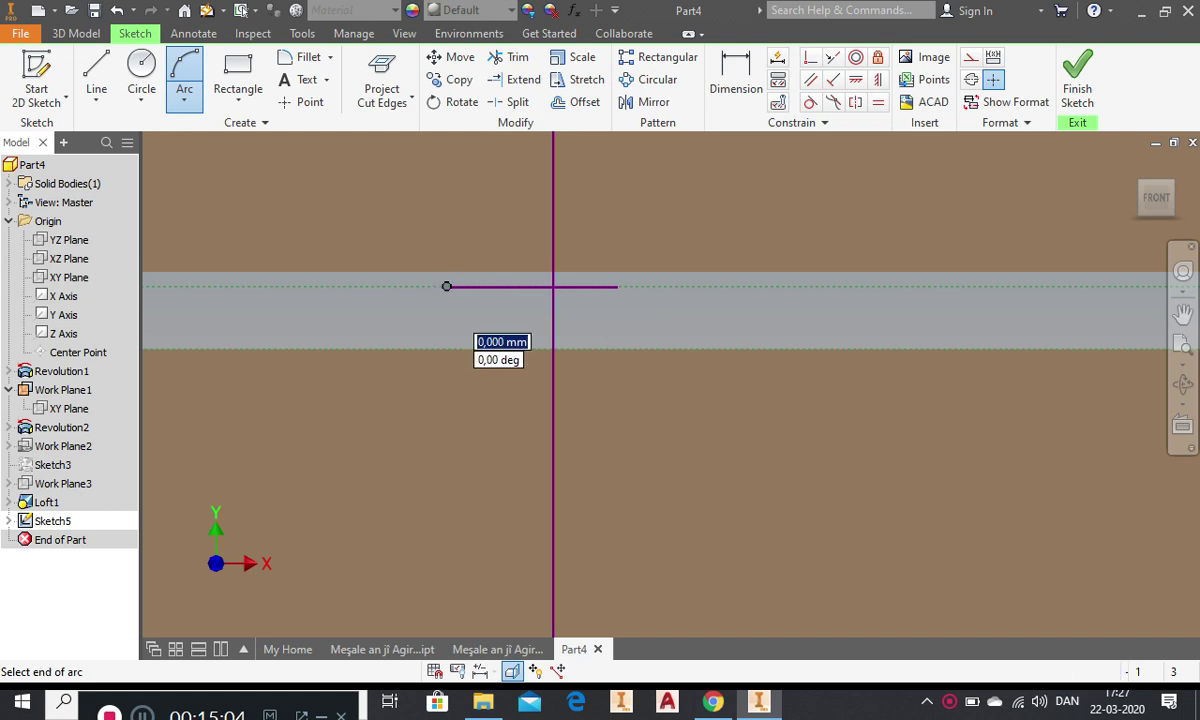
pyautogui.rightClick(590, 302)
pyautogui.press('Escape')
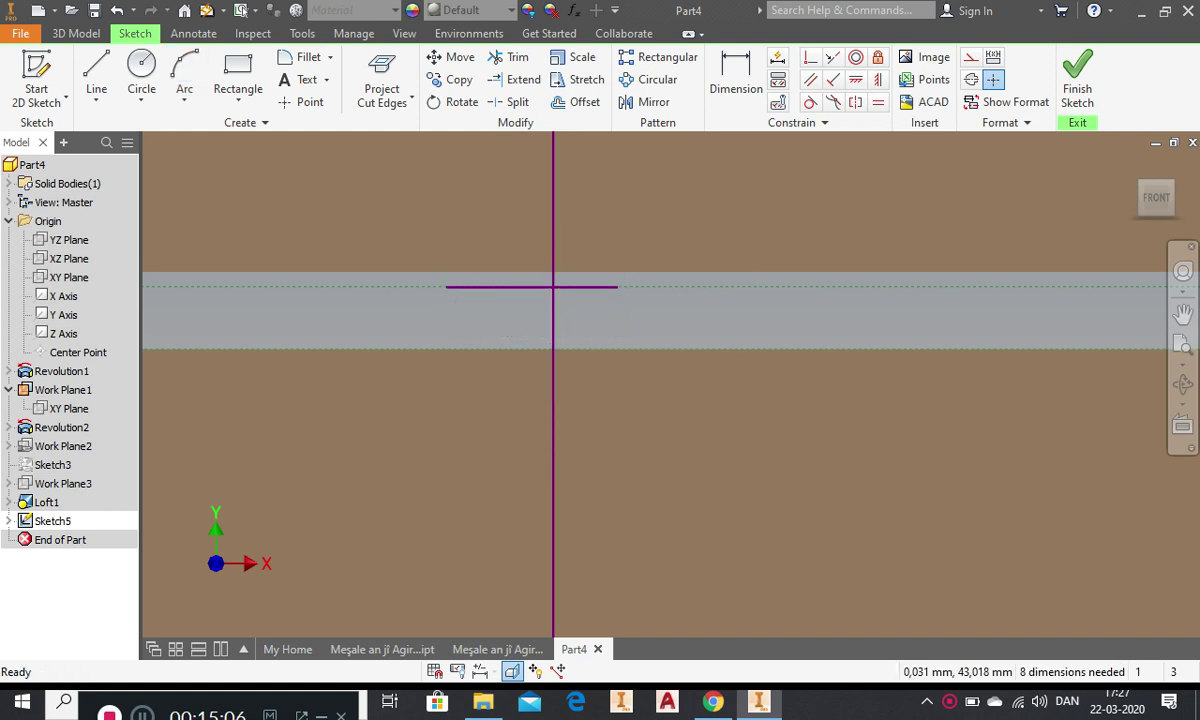
# - Trim the part of the short horizontal line that lies beyond the vertical line, on the side away from the joint arc
pyautogui.click(505, 58)
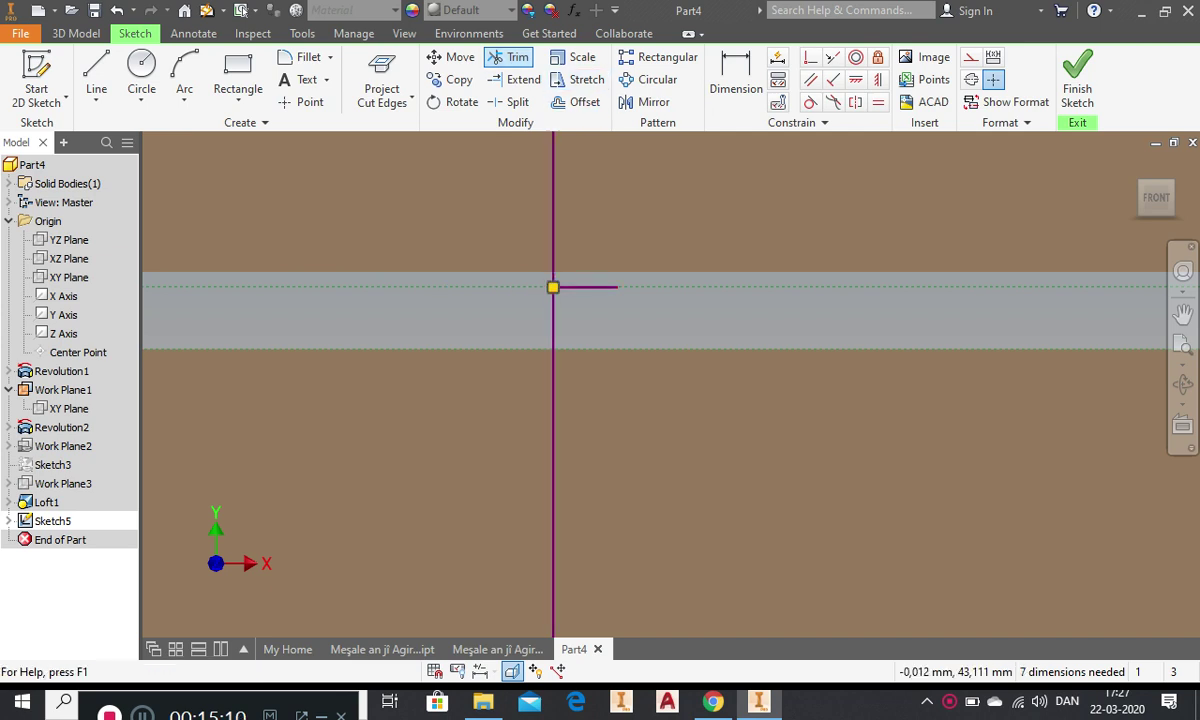
# - Draw a three-point arc along the dish's underside, spanning about 44 mm from the vertical line to the joint arc's upper end
pyautogui.click(184, 75)
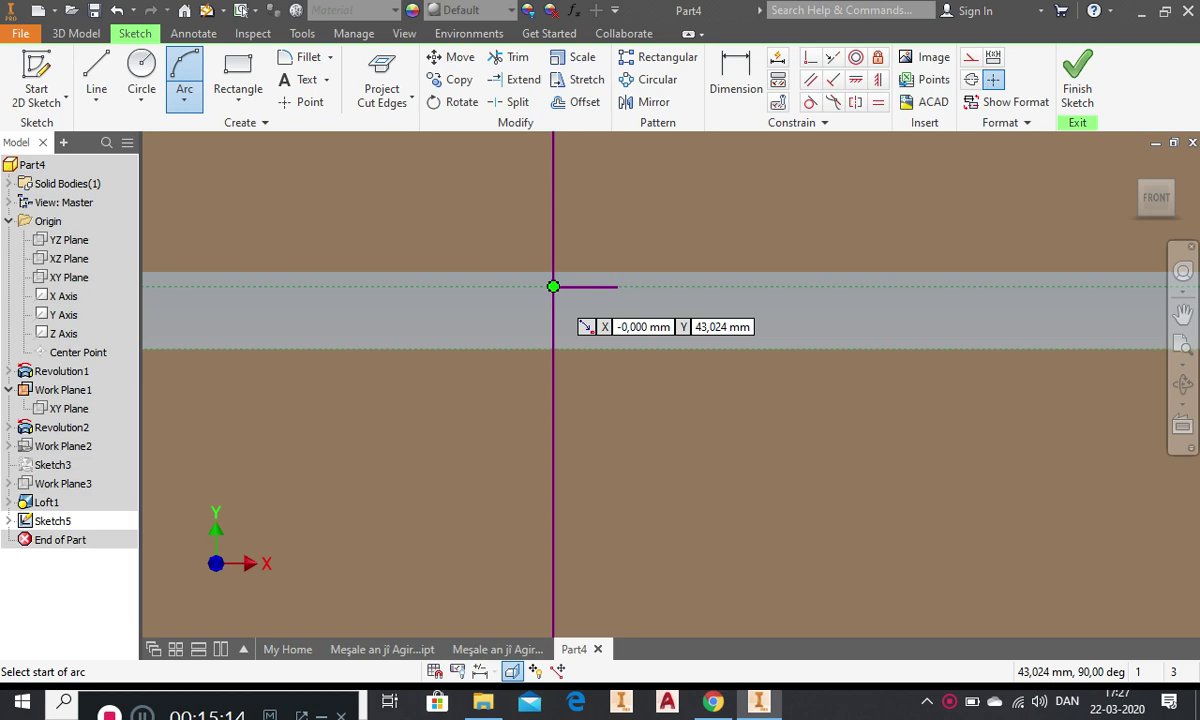
pyautogui.click(553, 287)
pyautogui.scroll(-2, 394, 300)
pyautogui.scroll(-2, 405, 313)
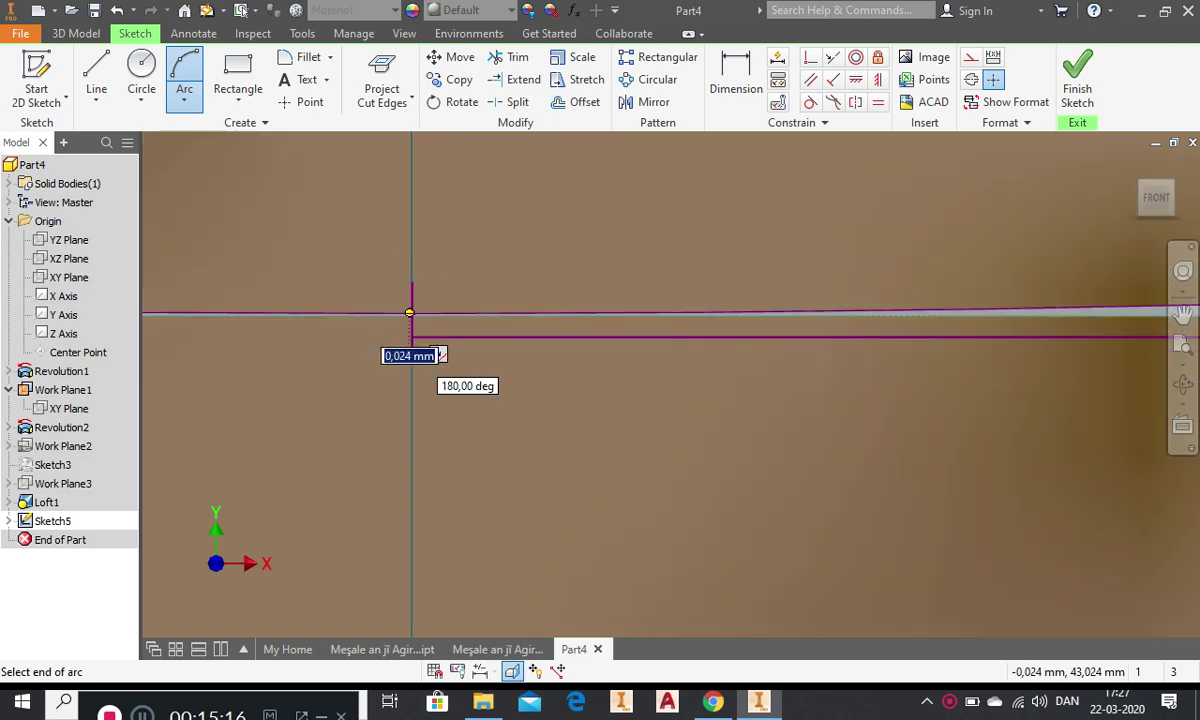
pyautogui.scroll(3, 409, 313)
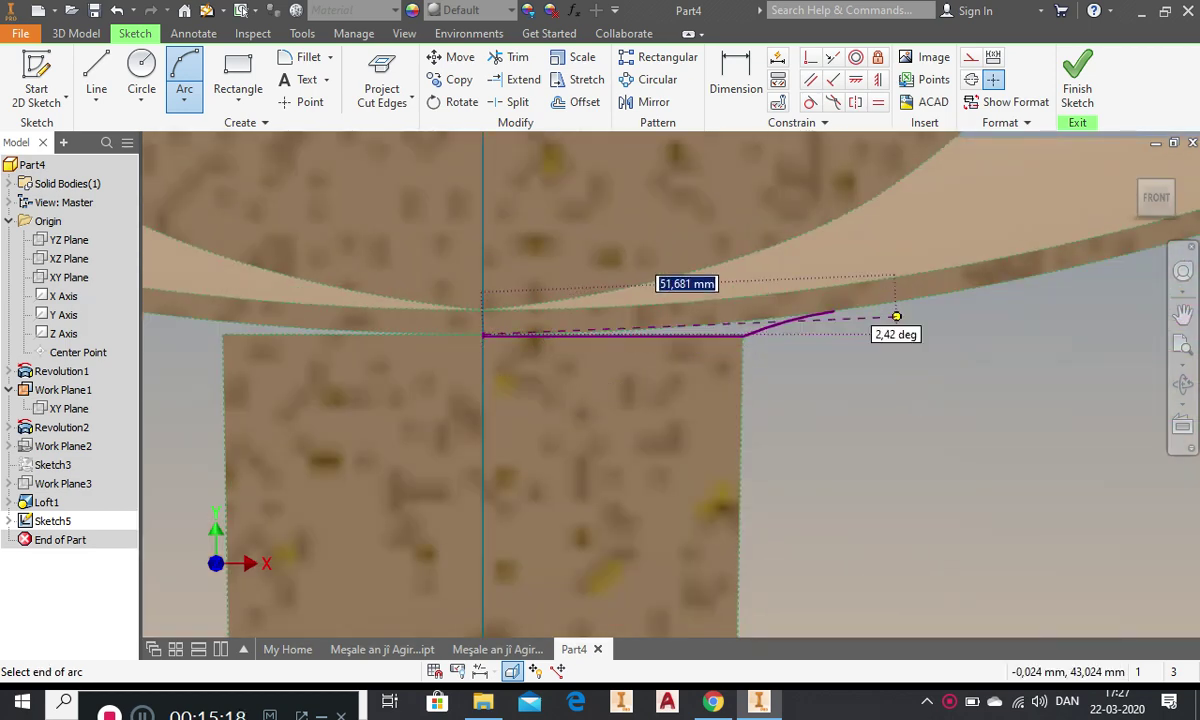
pyautogui.scroll(3, 896, 317)
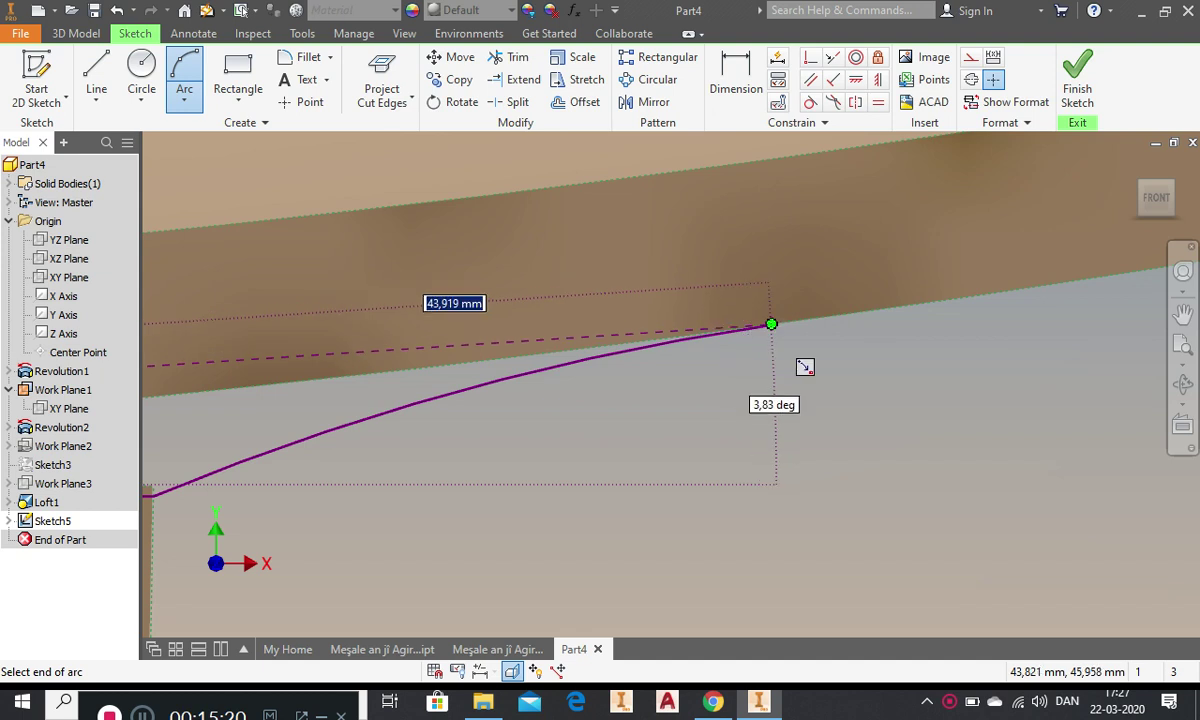
pyautogui.click(771, 323)
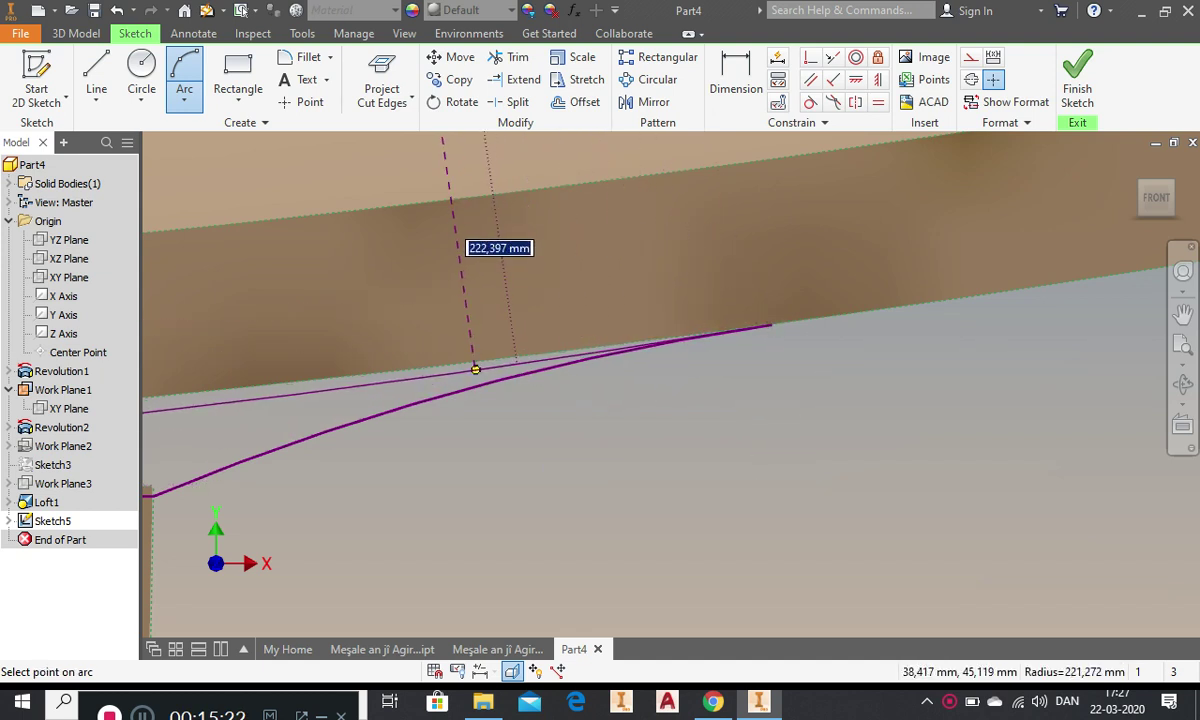
pyautogui.click(496, 403)
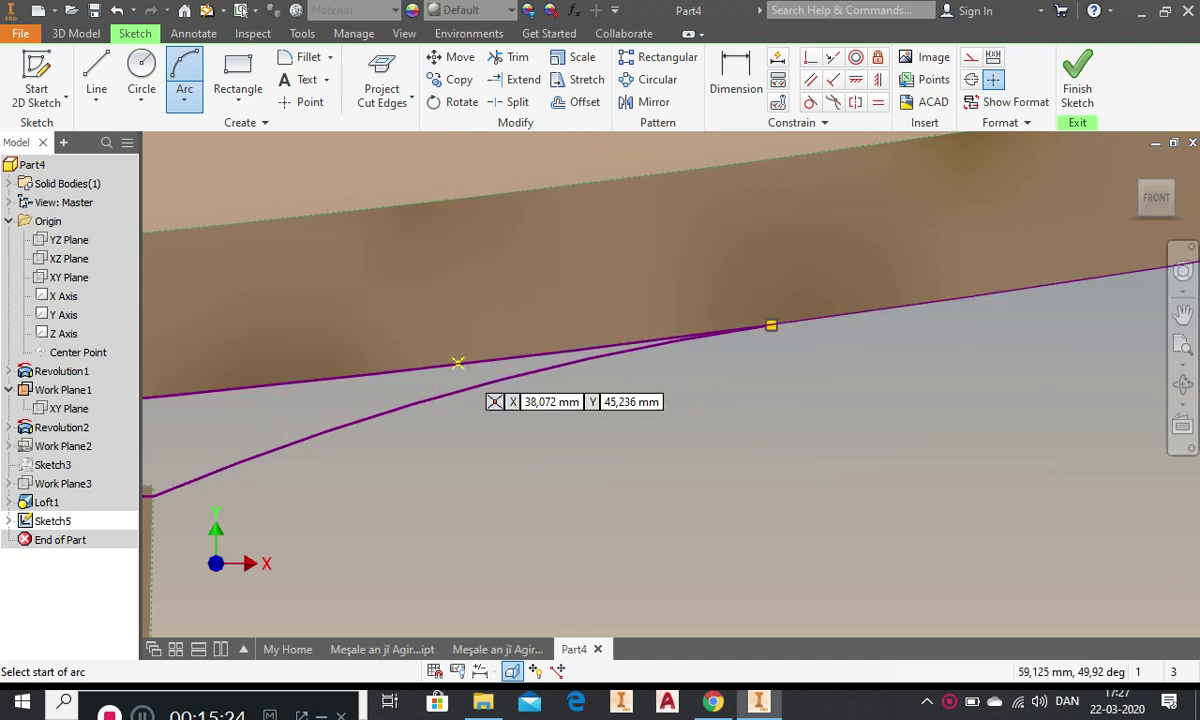
pyautogui.scroll(2, 930, 370)
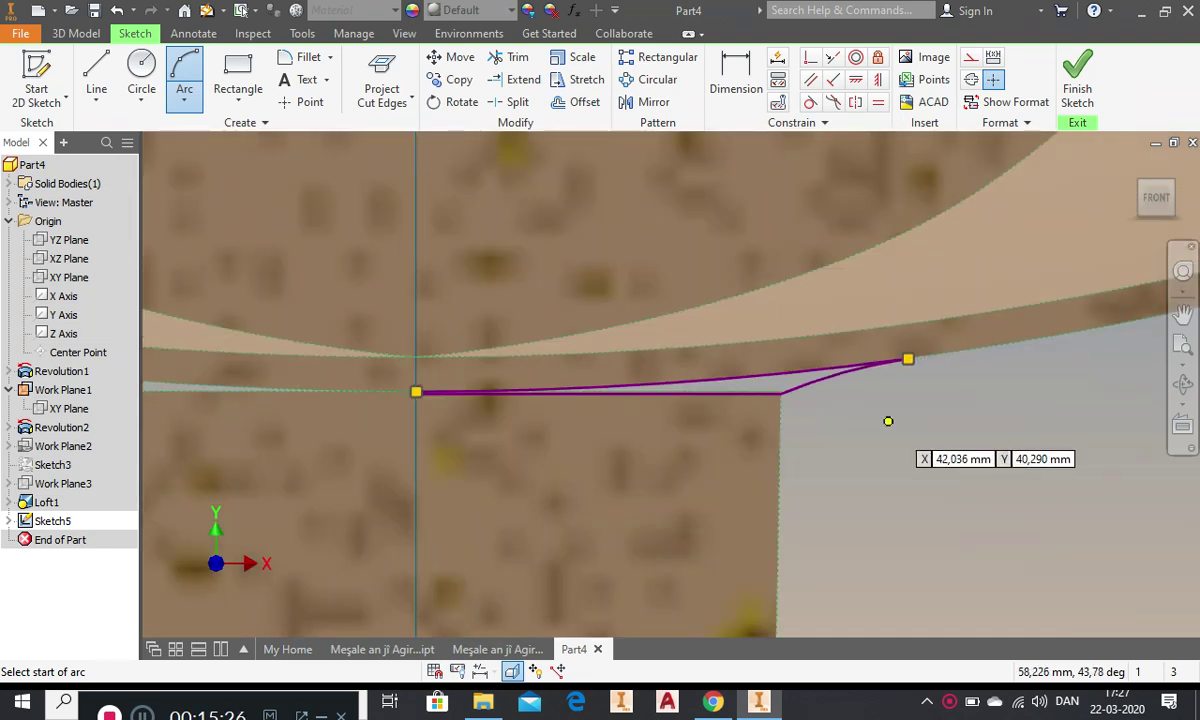
pyautogui.rightClick(887, 422)
pyautogui.click(957, 422)
# - Delete the leftover stub of the short horizontal line beside the vertical line and finish the sketch
pyautogui.scroll(10, 396, 396)
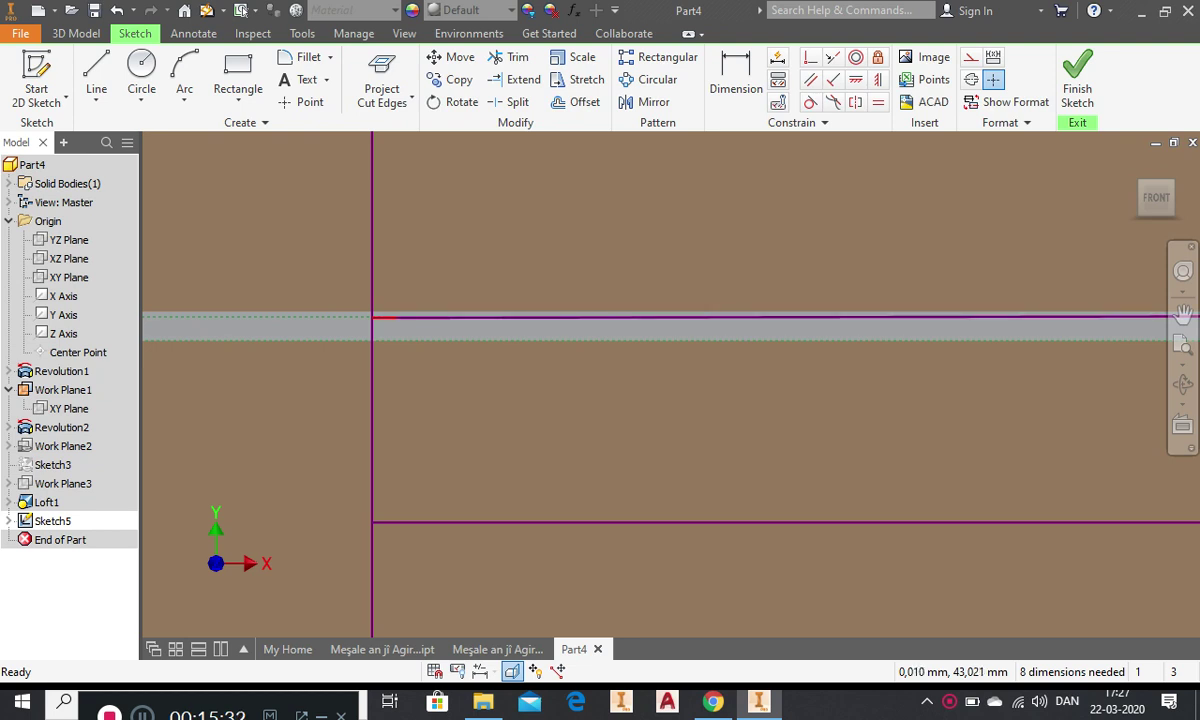
pyautogui.click(386, 318)
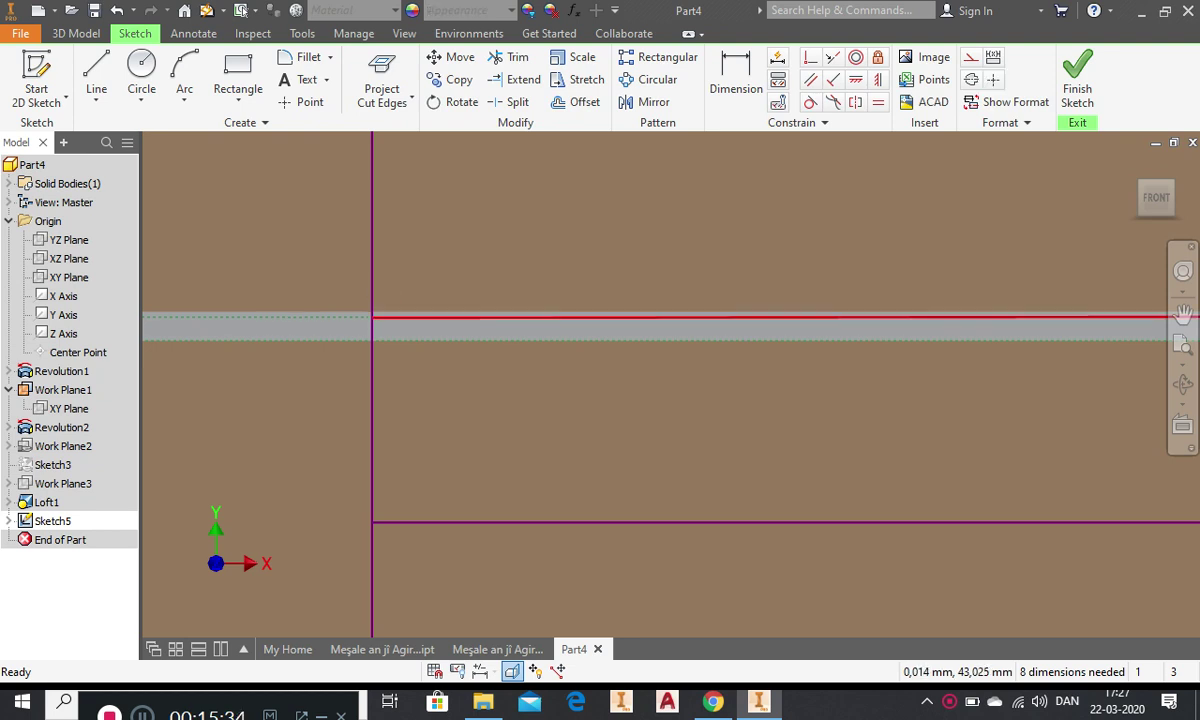
pyautogui.scroll(-5, 498, 355)
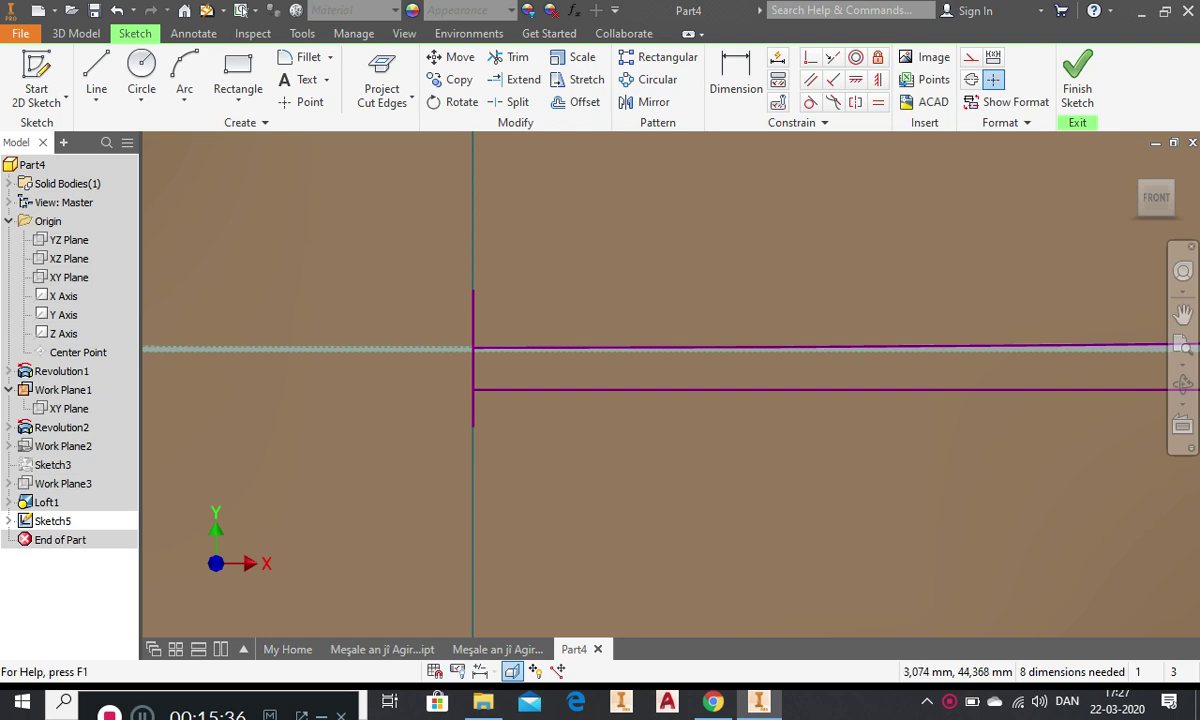
pyautogui.click(1077, 75)
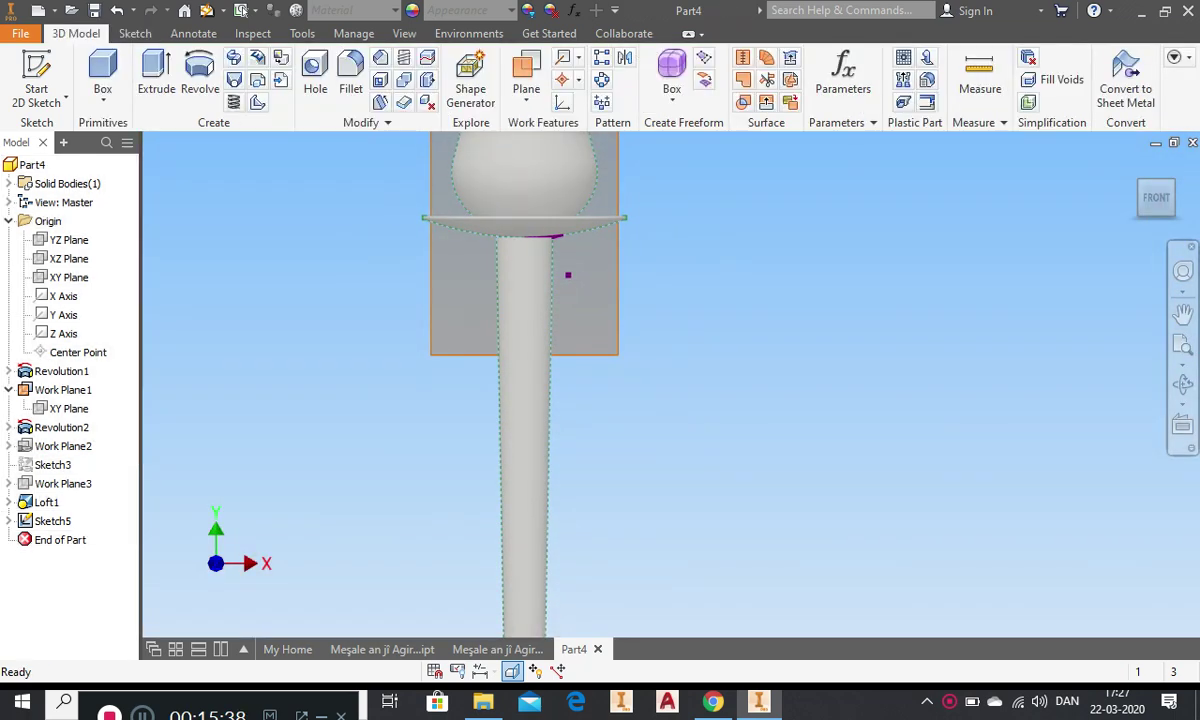
# - Try to revolve the thin joint profile a full turn about the short vertical line on the centre axis
pyautogui.click(199, 78)
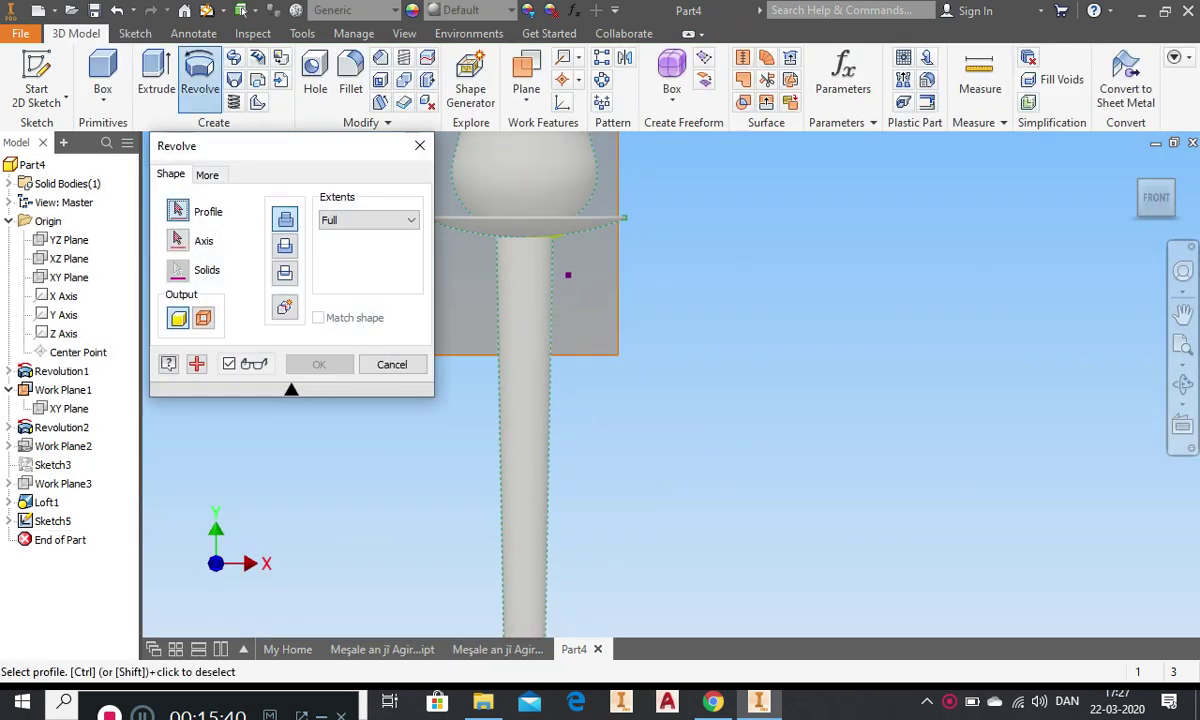
pyautogui.scroll(6, 546, 241)
pyautogui.click(580, 210)
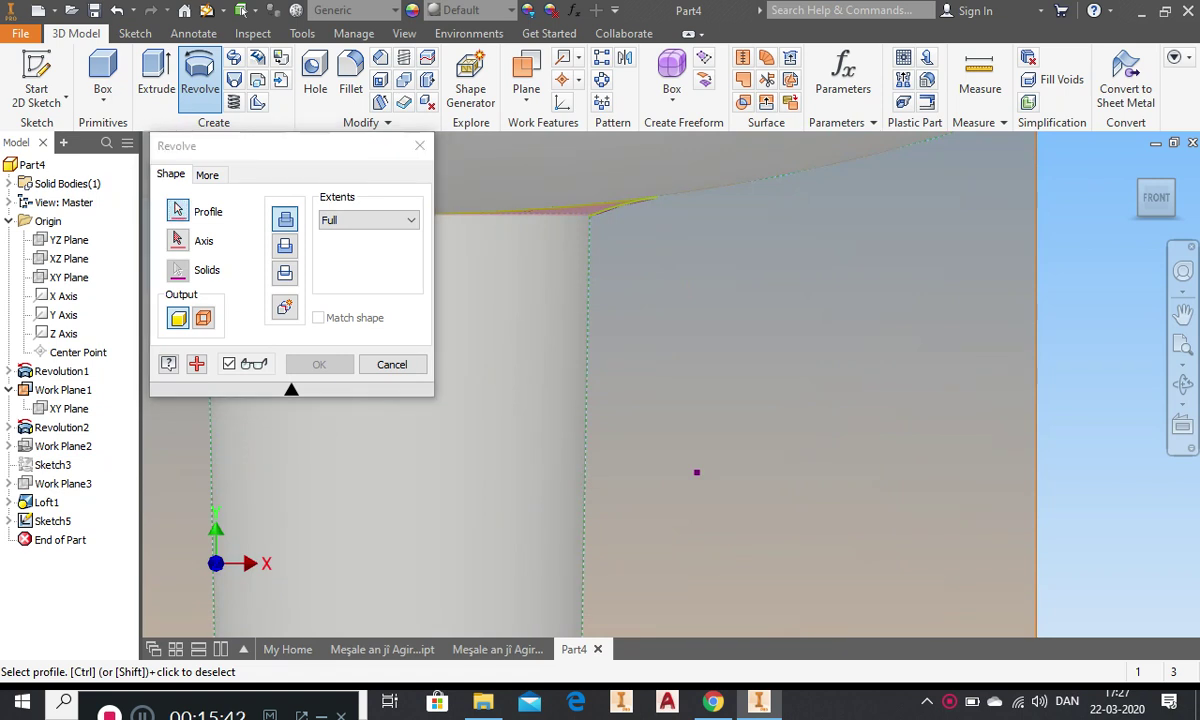
pyautogui.scroll(-3, 880, 266)
pyautogui.scroll(6, 727, 244)
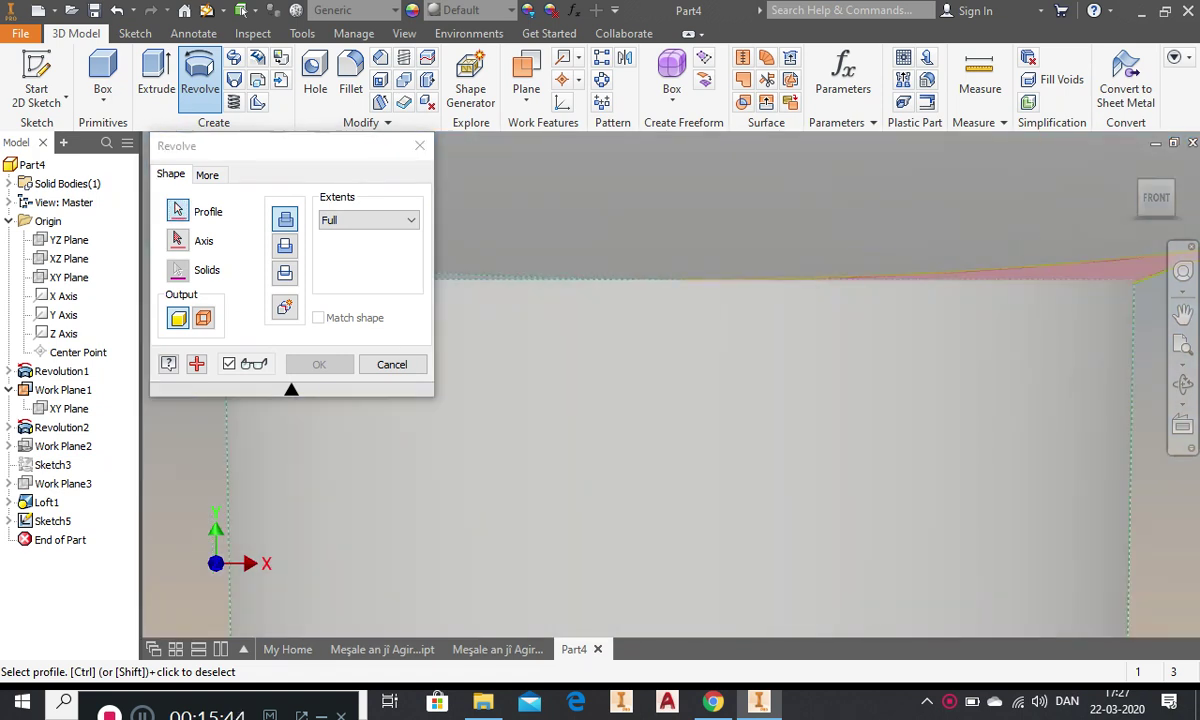
pyautogui.click(178, 241)
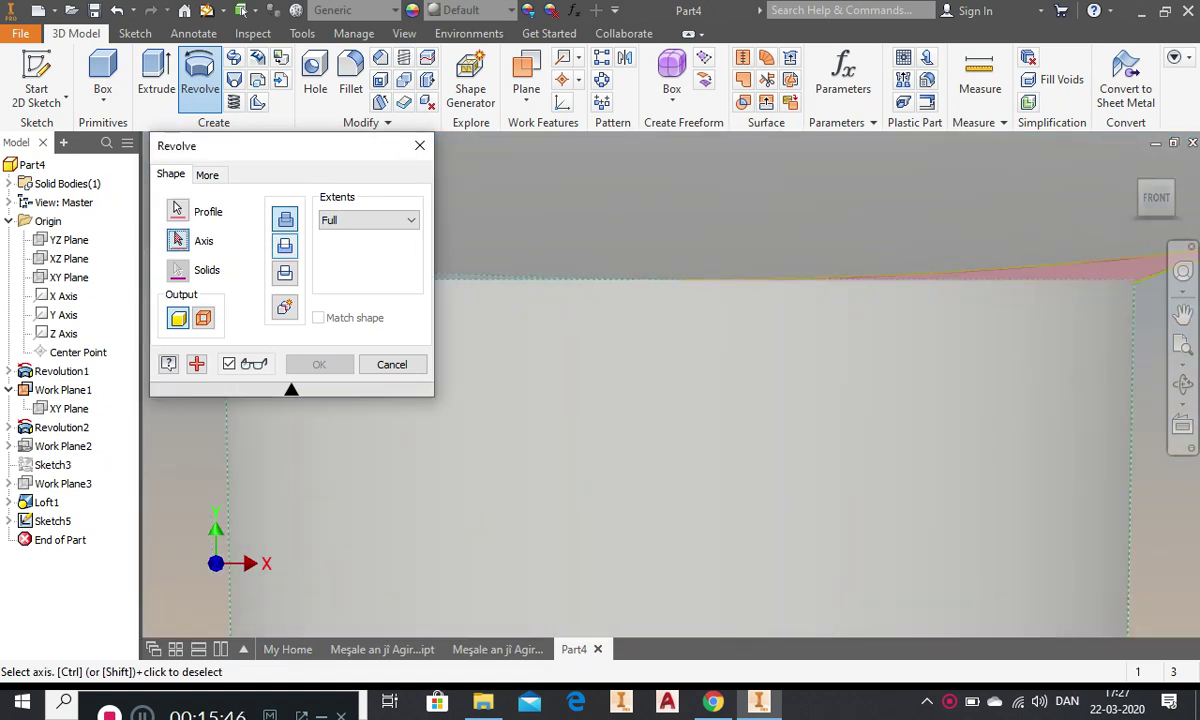
pyautogui.scroll(5, 706, 279)
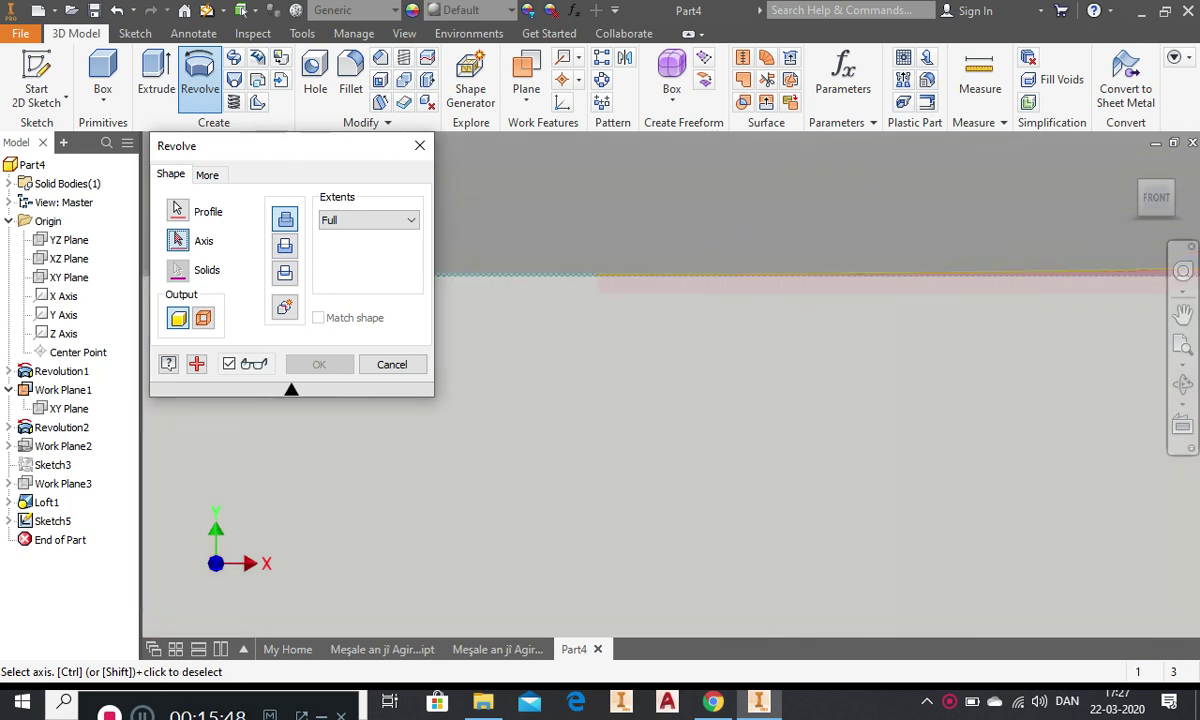
pyautogui.click(598, 286)
pyautogui.scroll(-6, 618, 286)
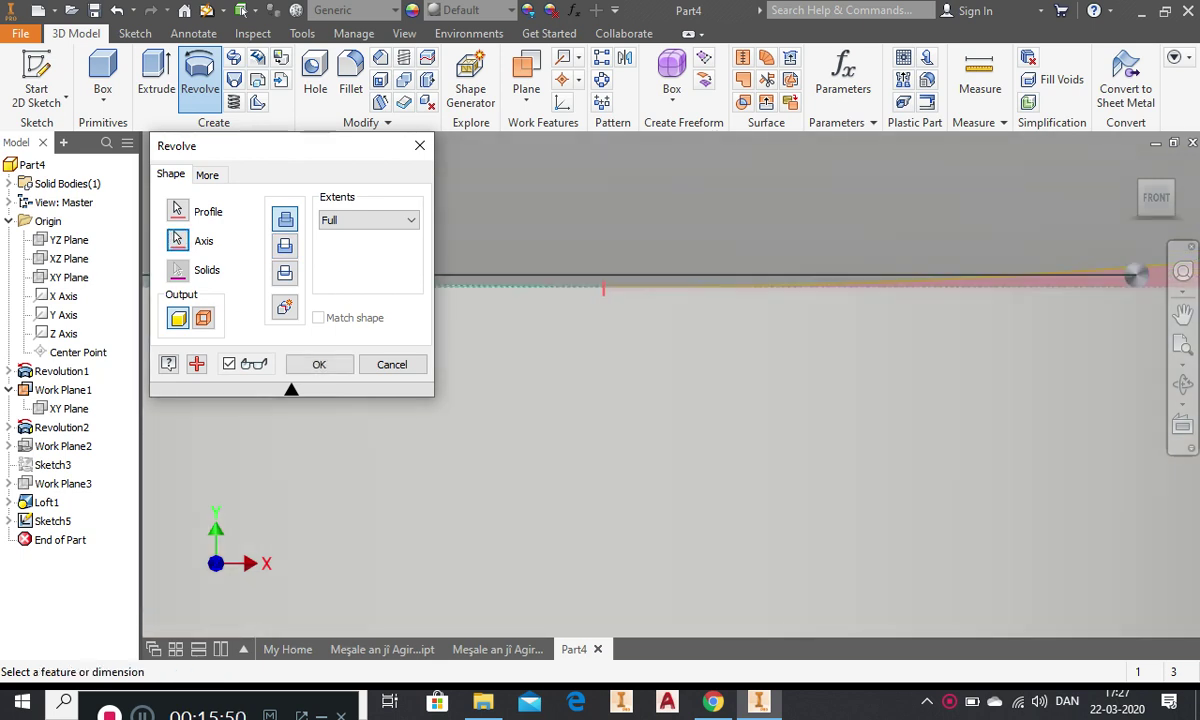
pyautogui.scroll(5, 576, 280)
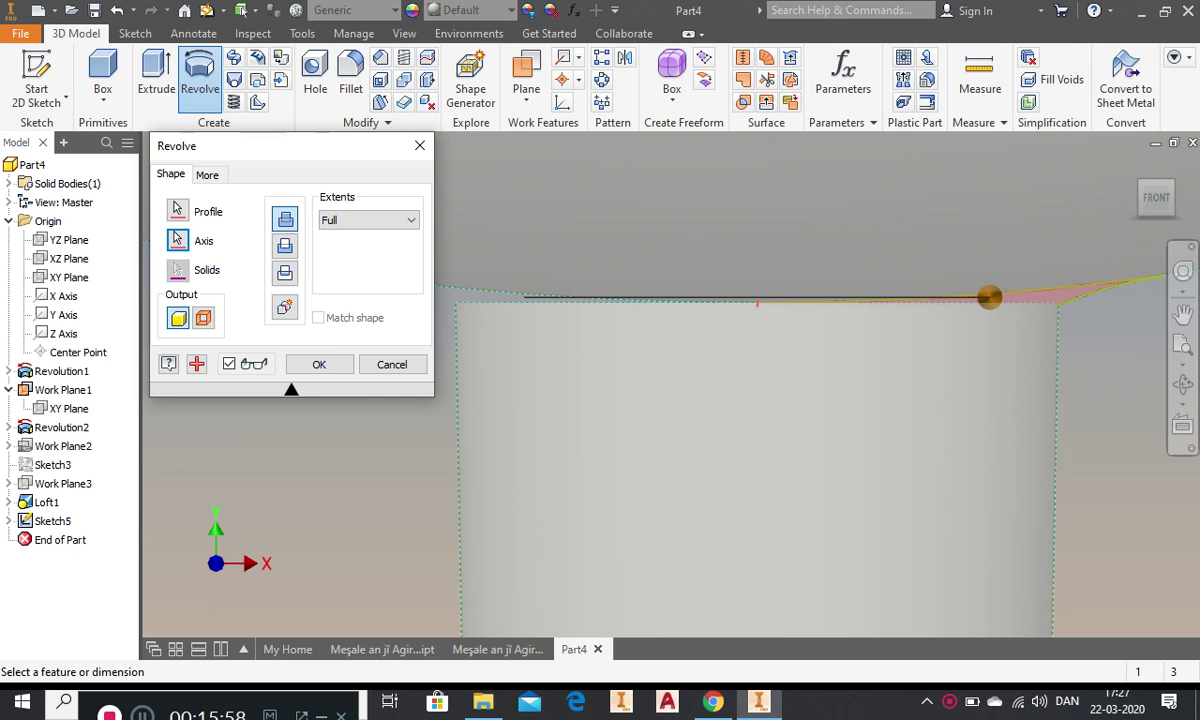
pyautogui.scroll(5, 765, 311)
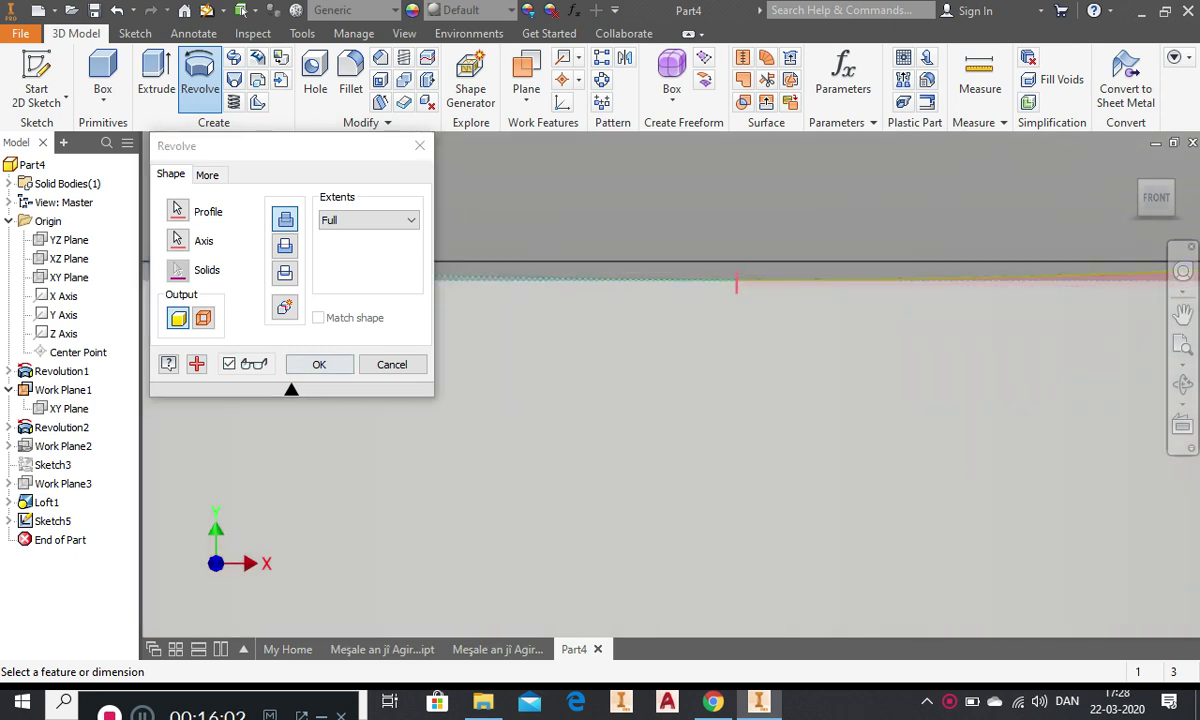
pyautogui.press('Return')
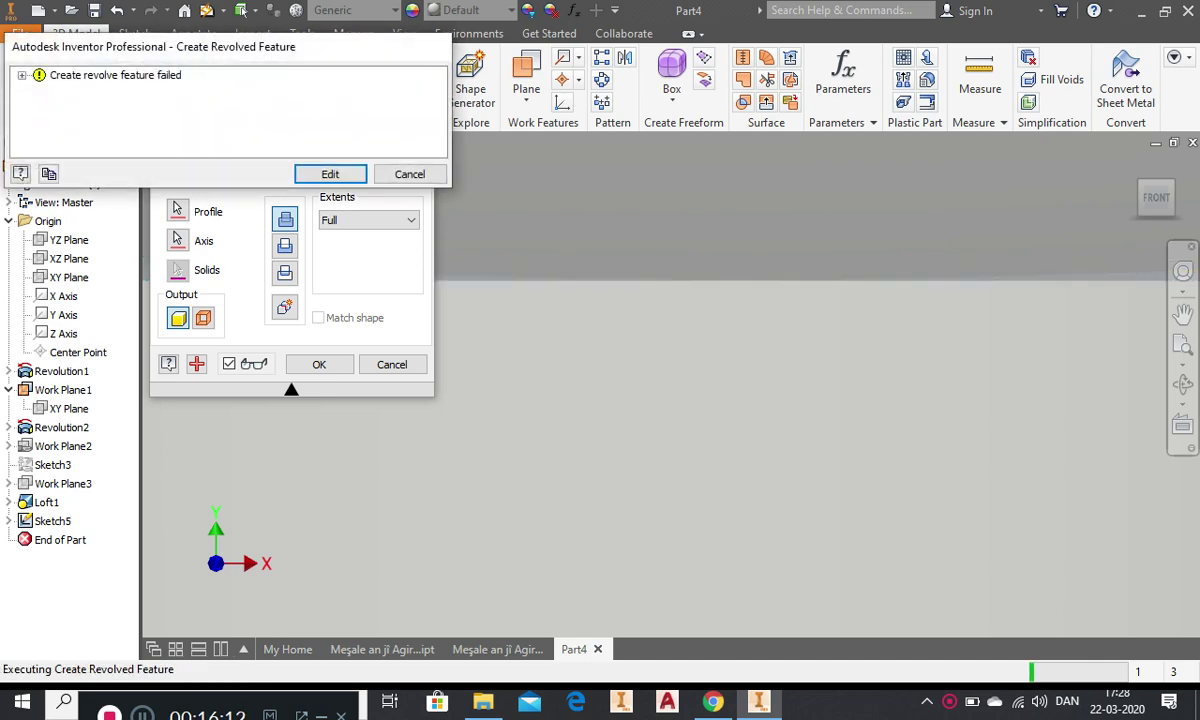
pyautogui.click(330, 174)
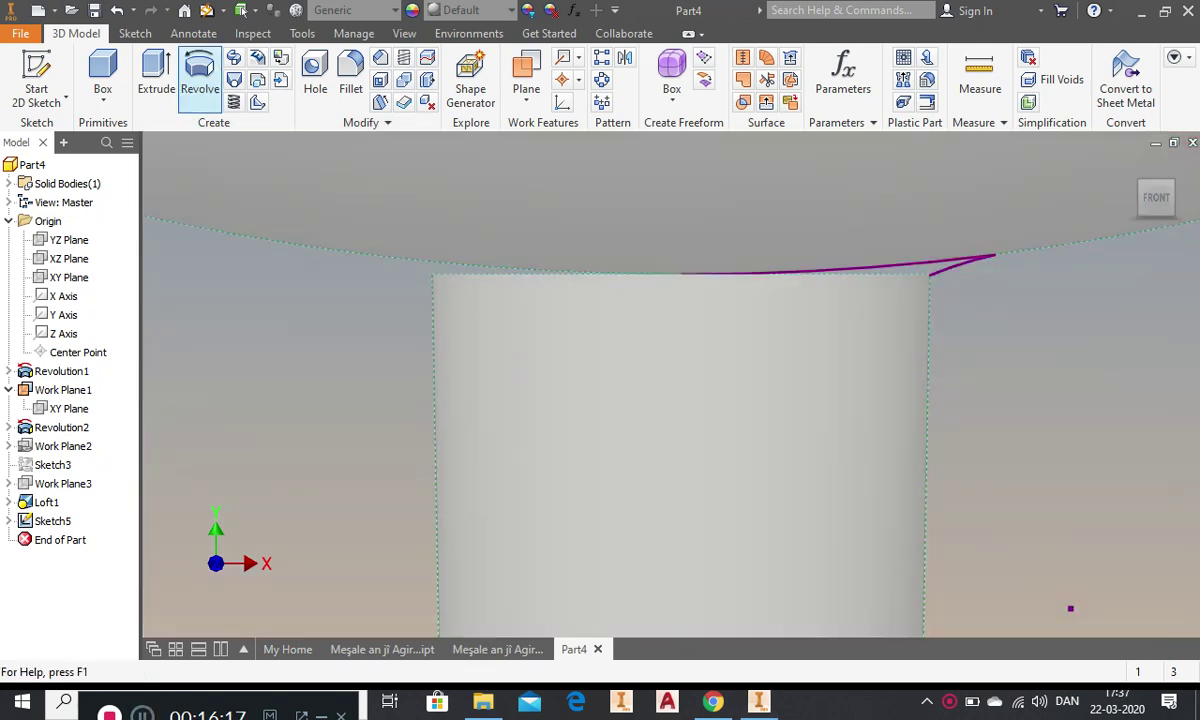
# - Revolve the thin joint profile between dish and handle a full turn about the short vertical line on the centre axis
pyautogui.click(200, 78)
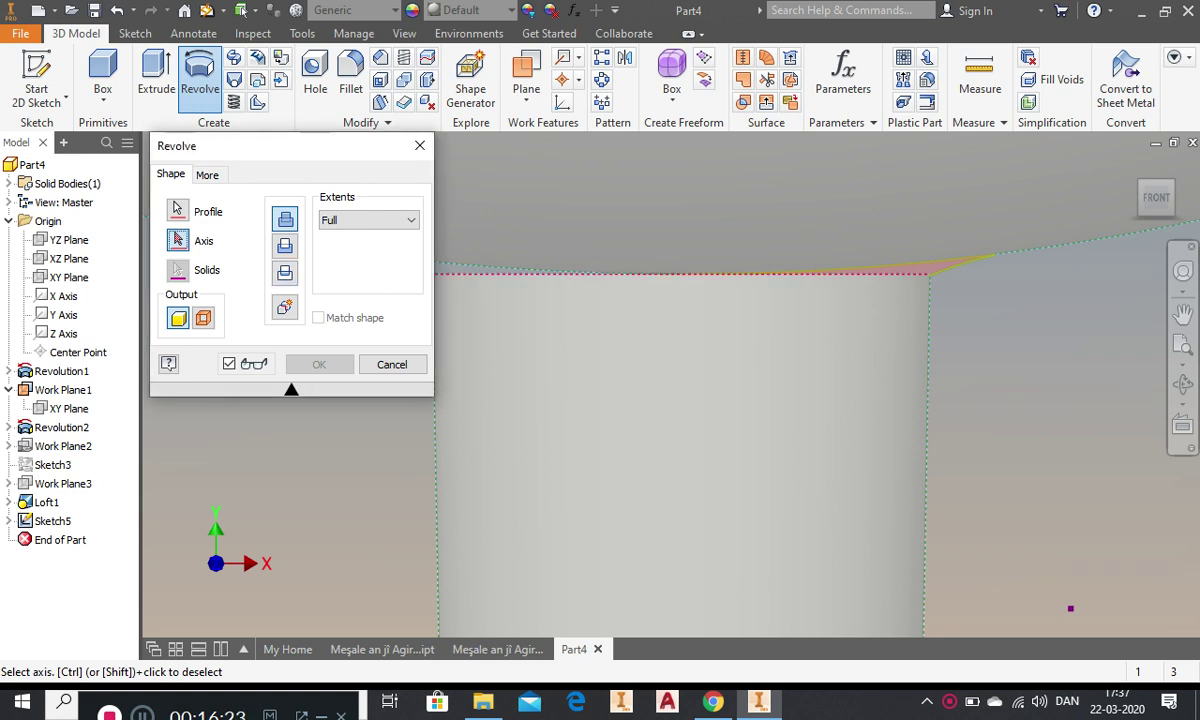
pyautogui.scroll(-4, 681, 274)
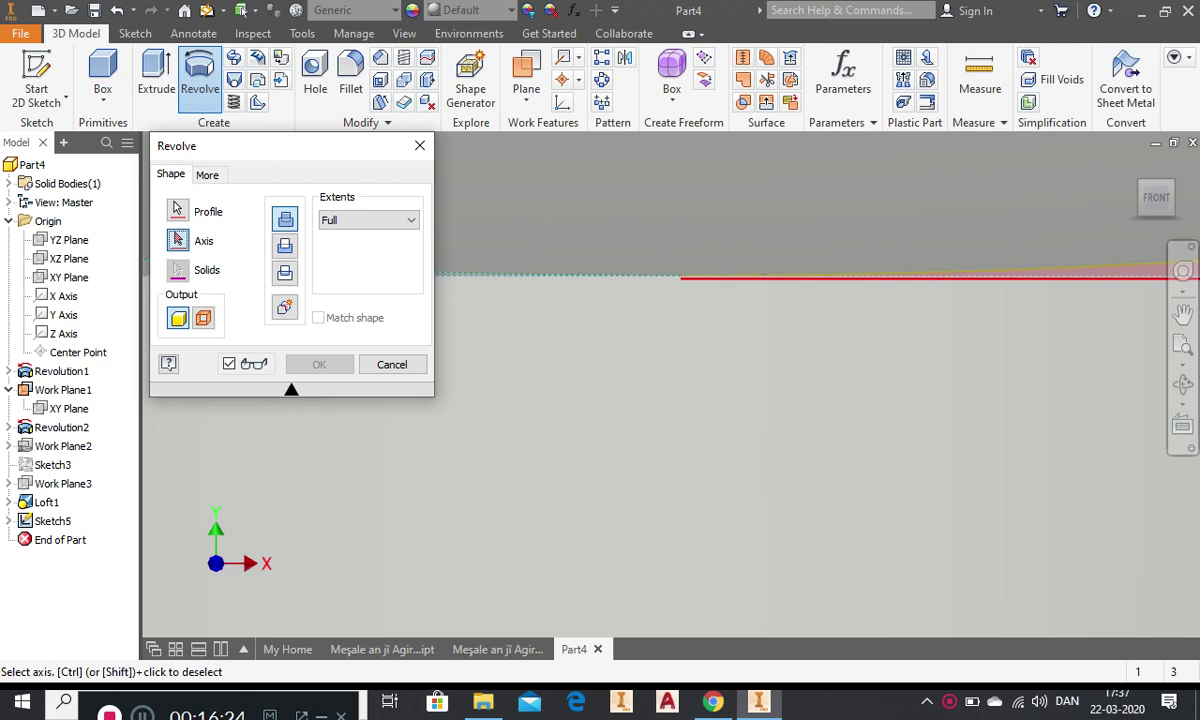
pyautogui.scroll(-3, 681, 278)
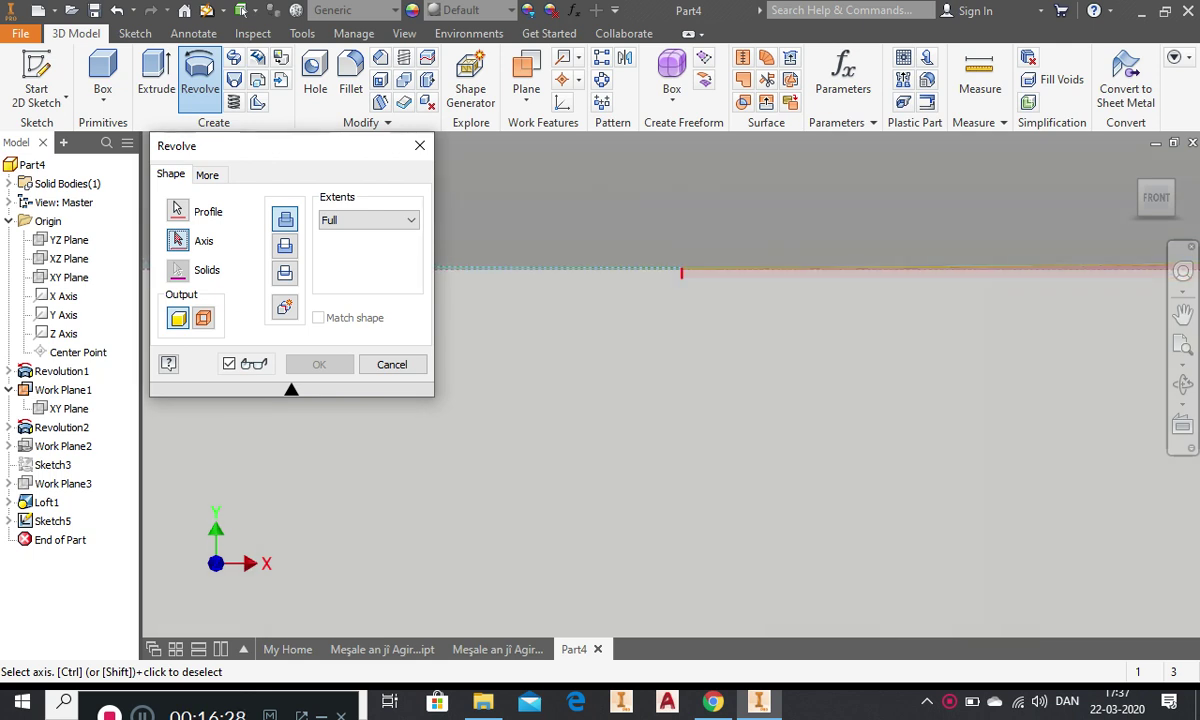
pyautogui.click(681, 272)
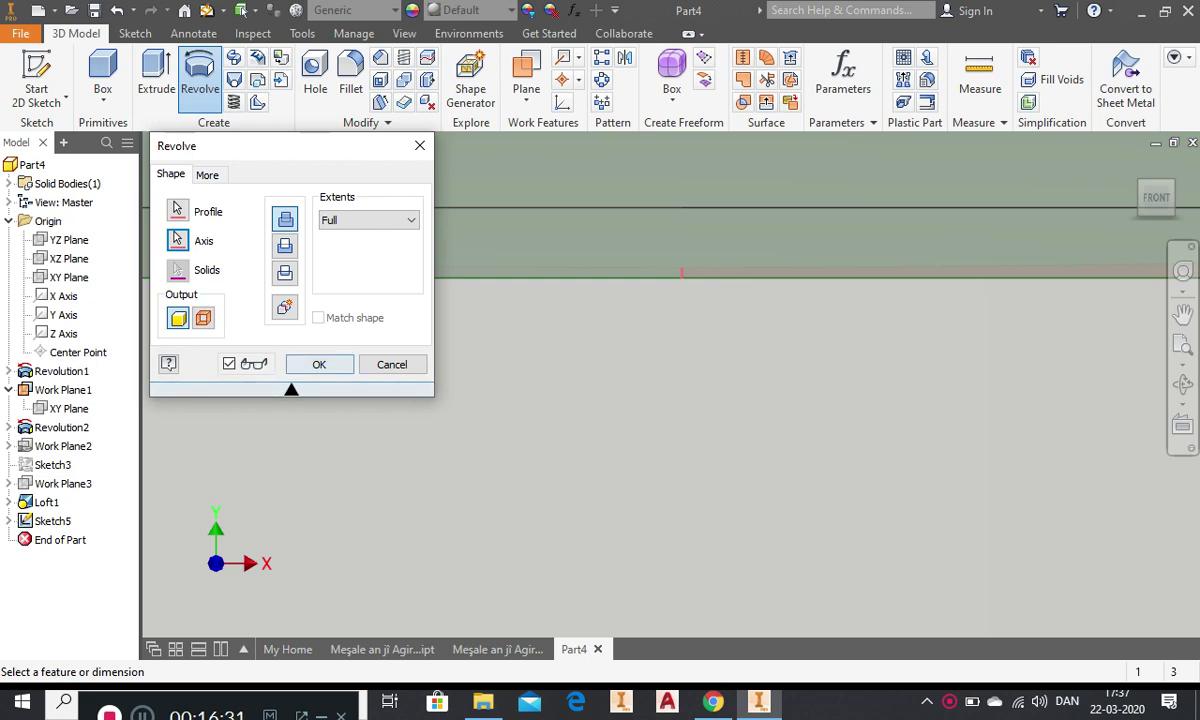
pyautogui.click(319, 364)
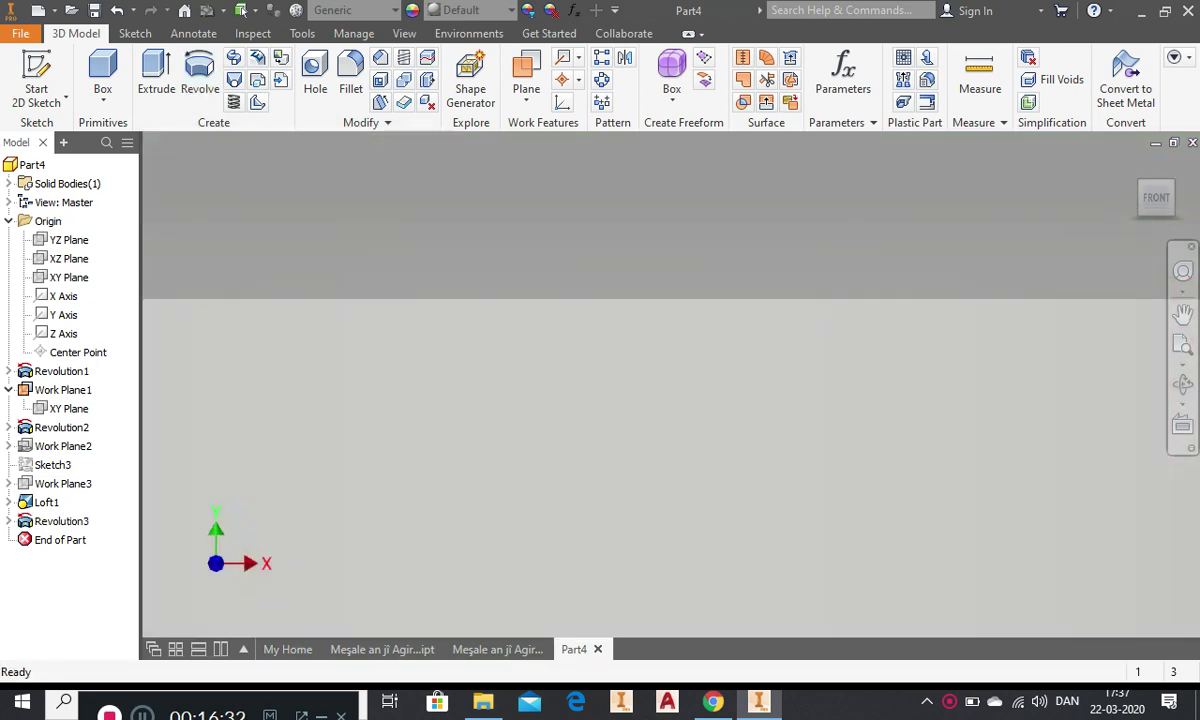
# - Hide Work Plane1, the vertical plane passing through the torch
pyautogui.scroll(-3, 786, 318)
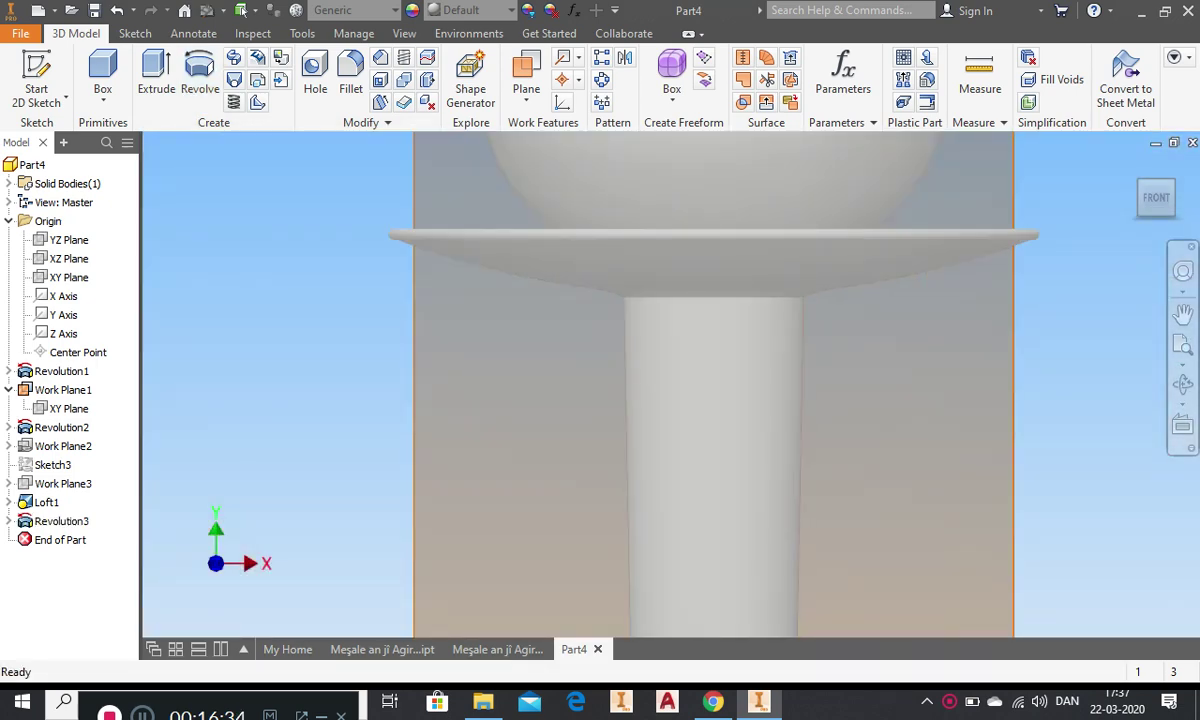
pyautogui.rightClick(62, 390)
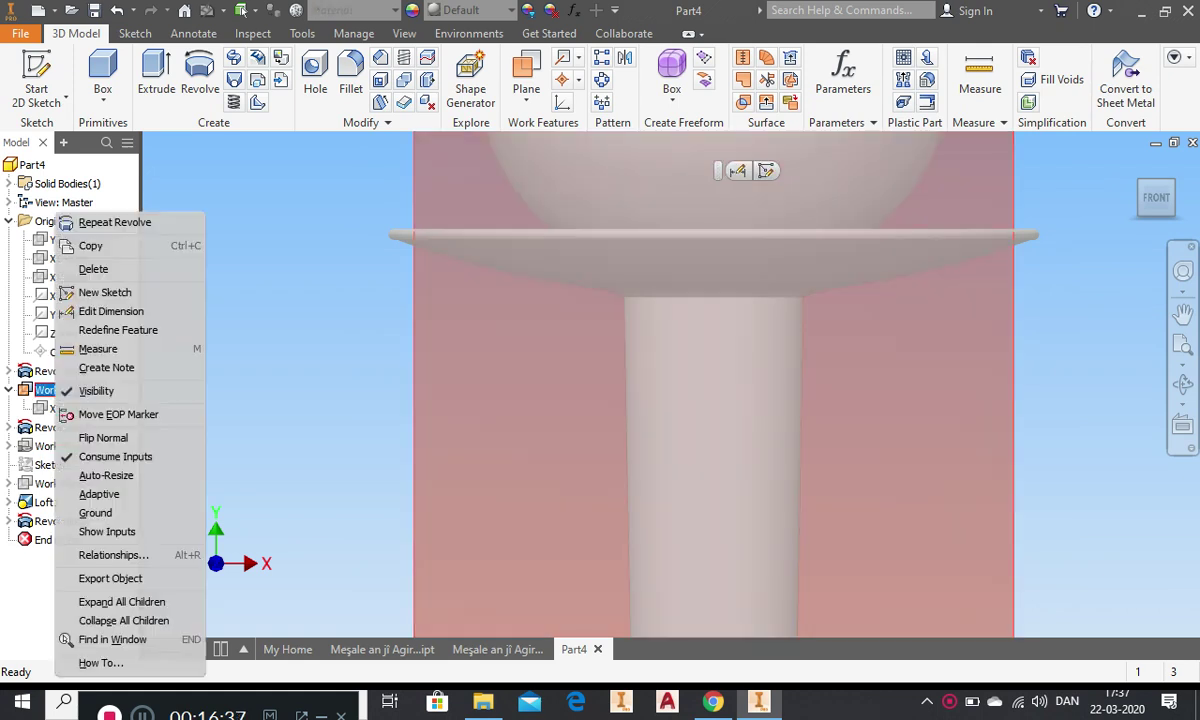
pyautogui.click(96, 391)
pyautogui.scroll(5, 564, 364)
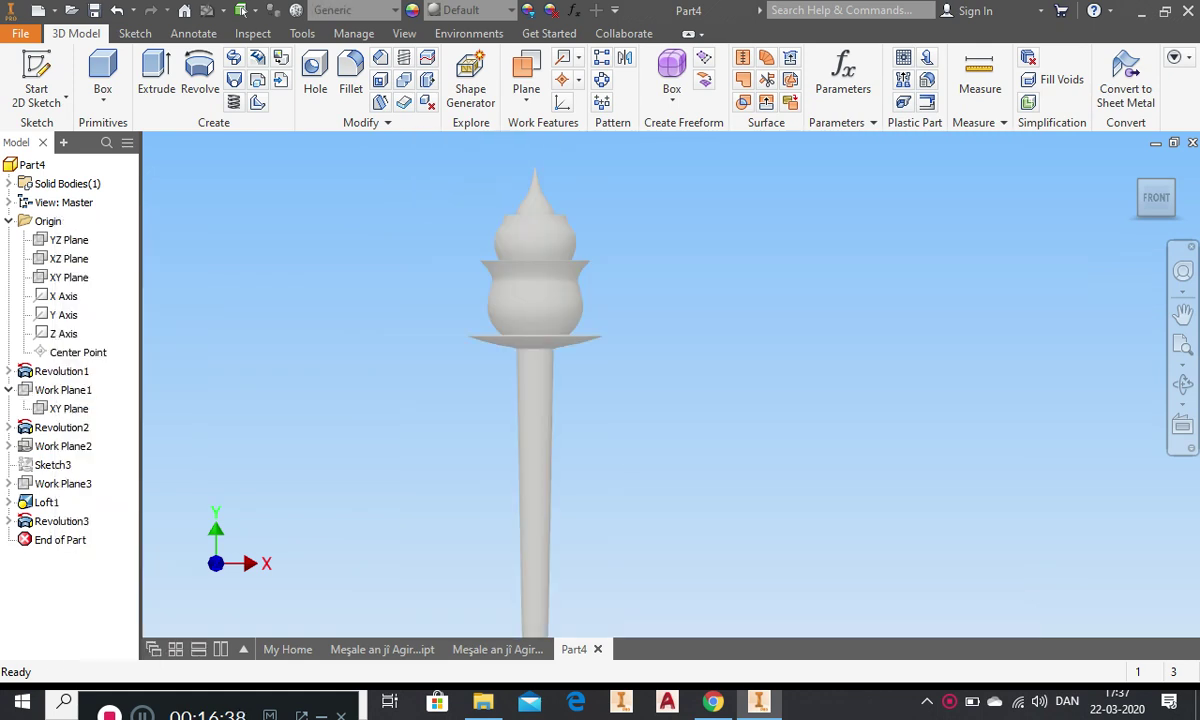
pyautogui.scroll(-3, 575, 420)
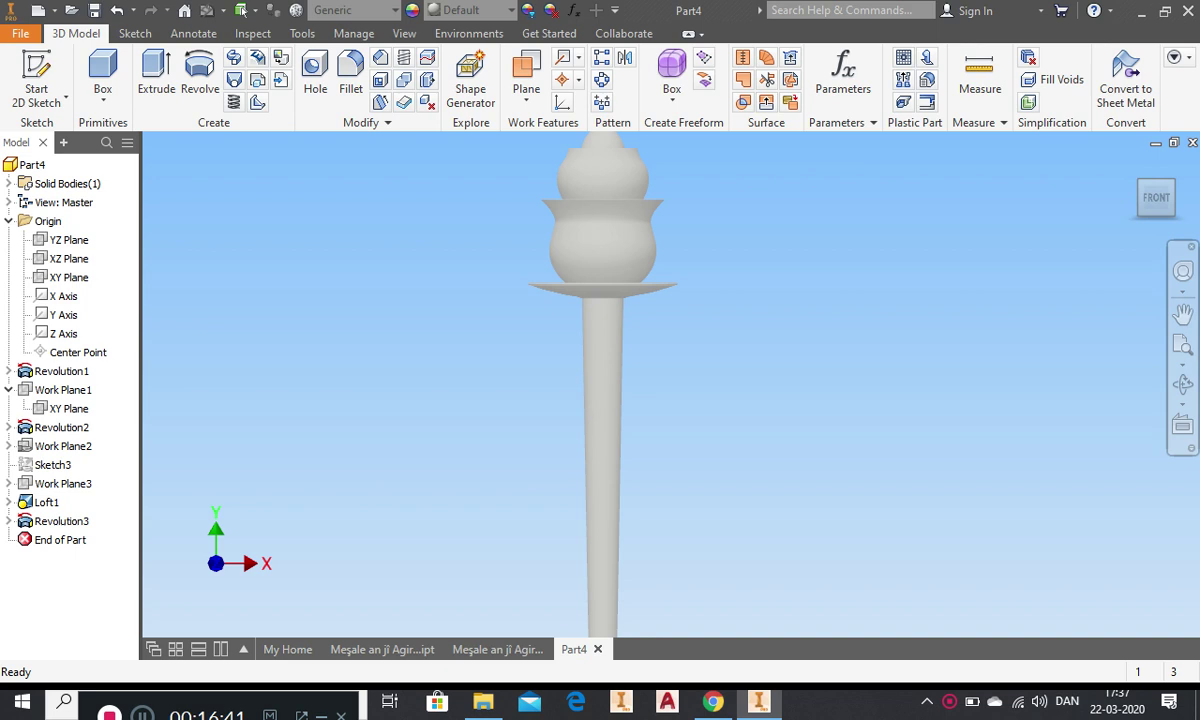
# - Fillet the two circular edges at the joint between the handle and the dish's underside with a 2 mm radius
pyautogui.click(350, 78)
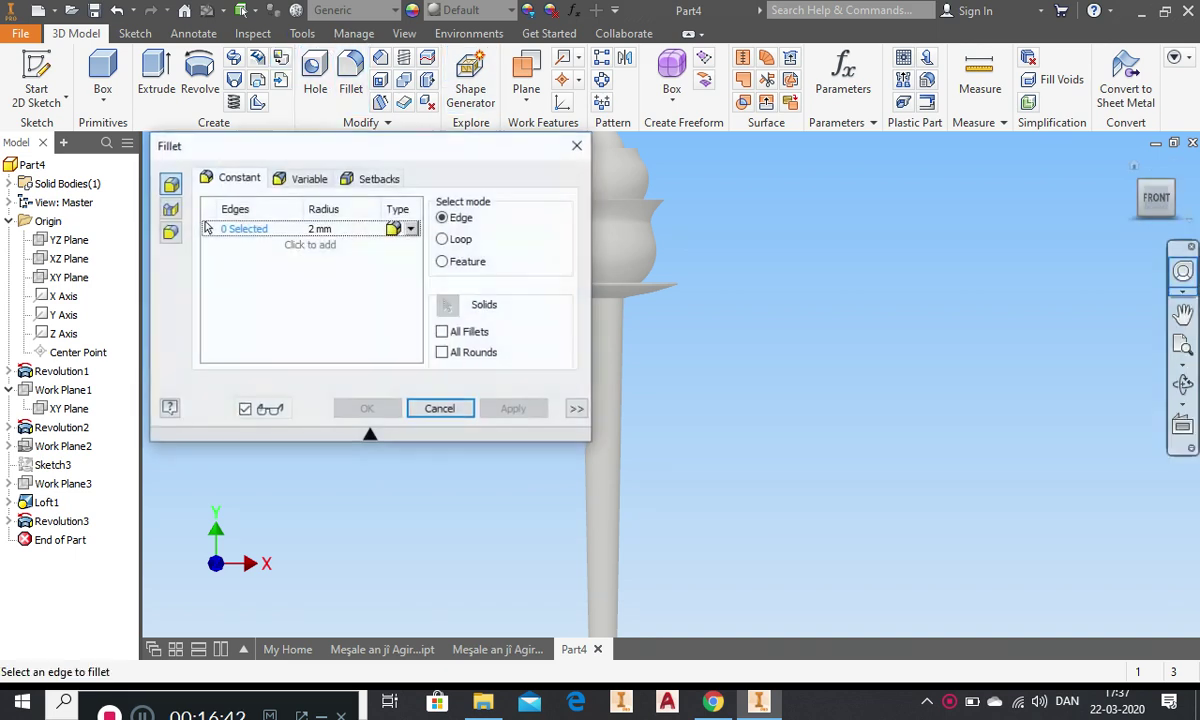
pyautogui.click(1156, 222)
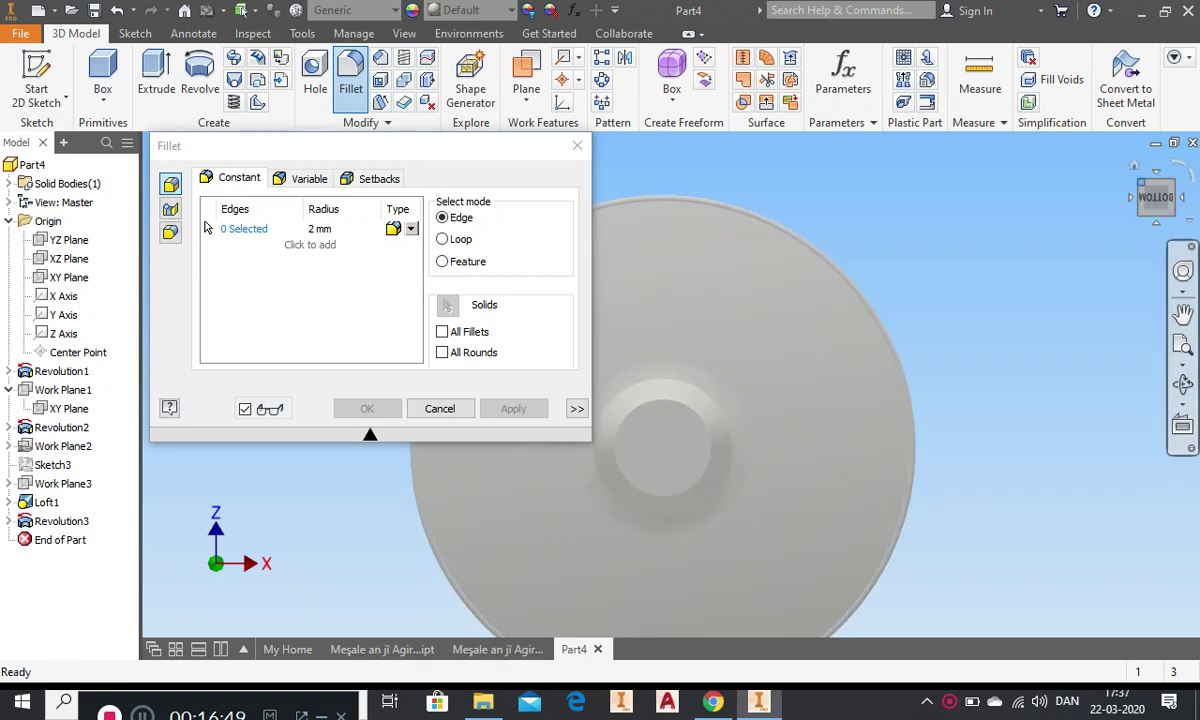
pyautogui.press('F6')
pyautogui.scroll(-5, 668, 385)
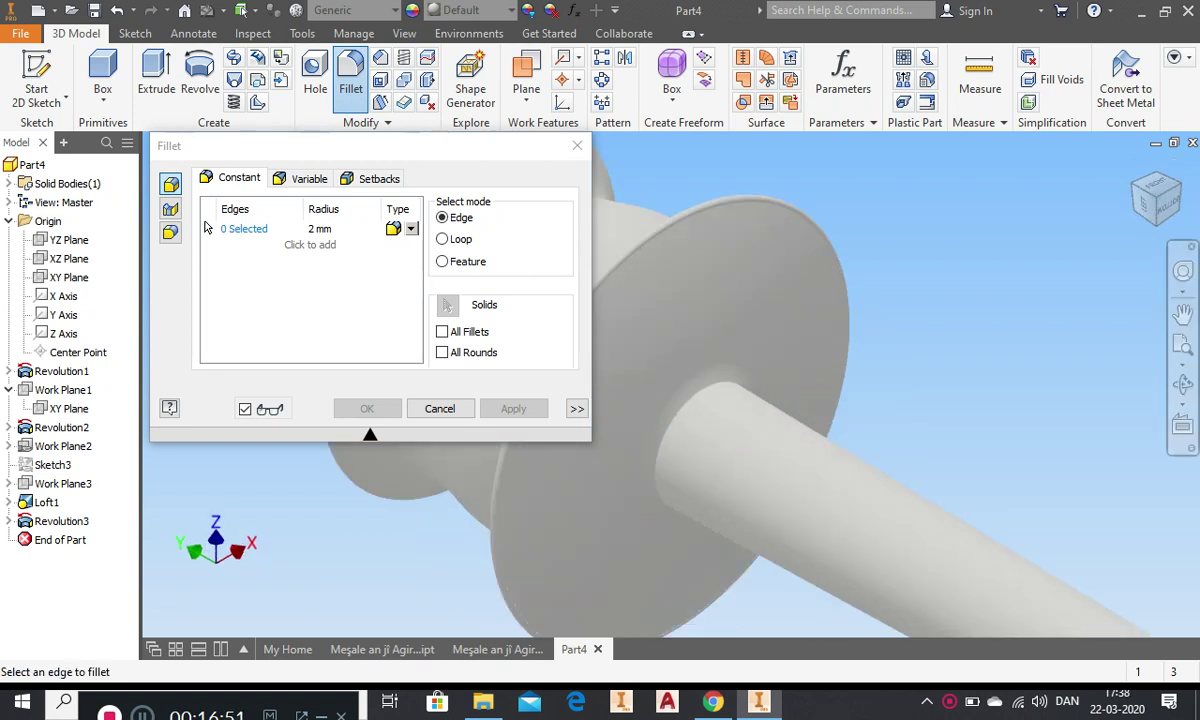
pyautogui.click(668, 388)
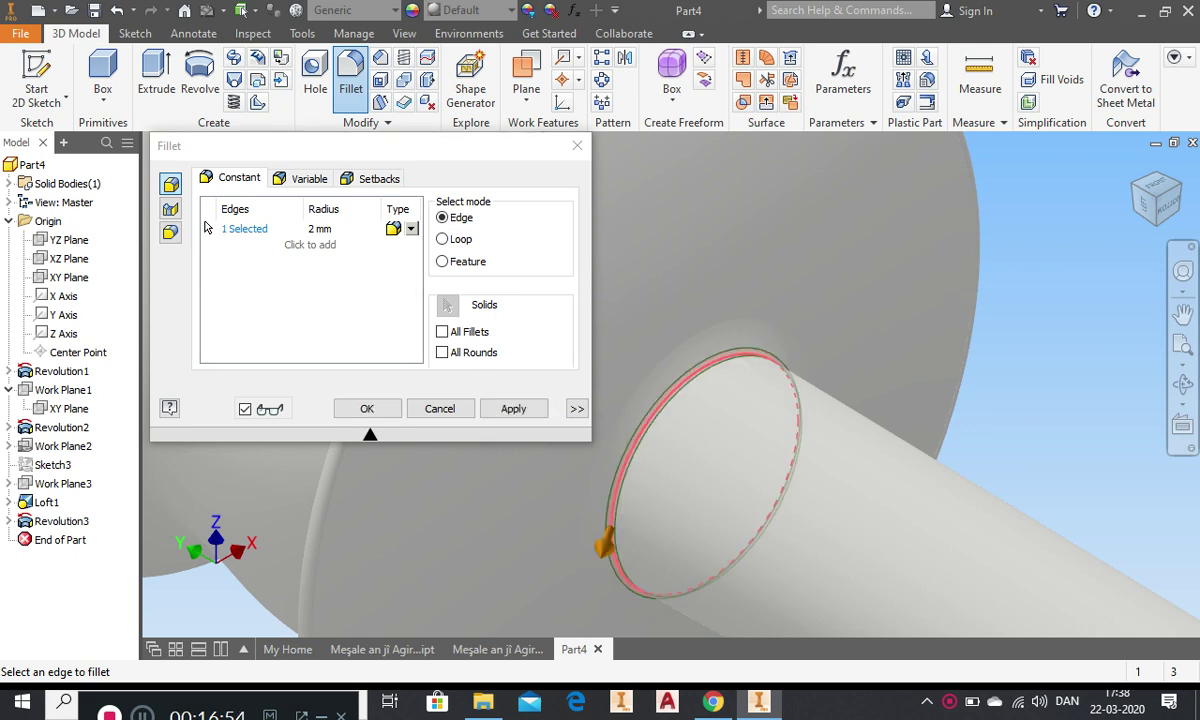
pyautogui.click(655, 369)
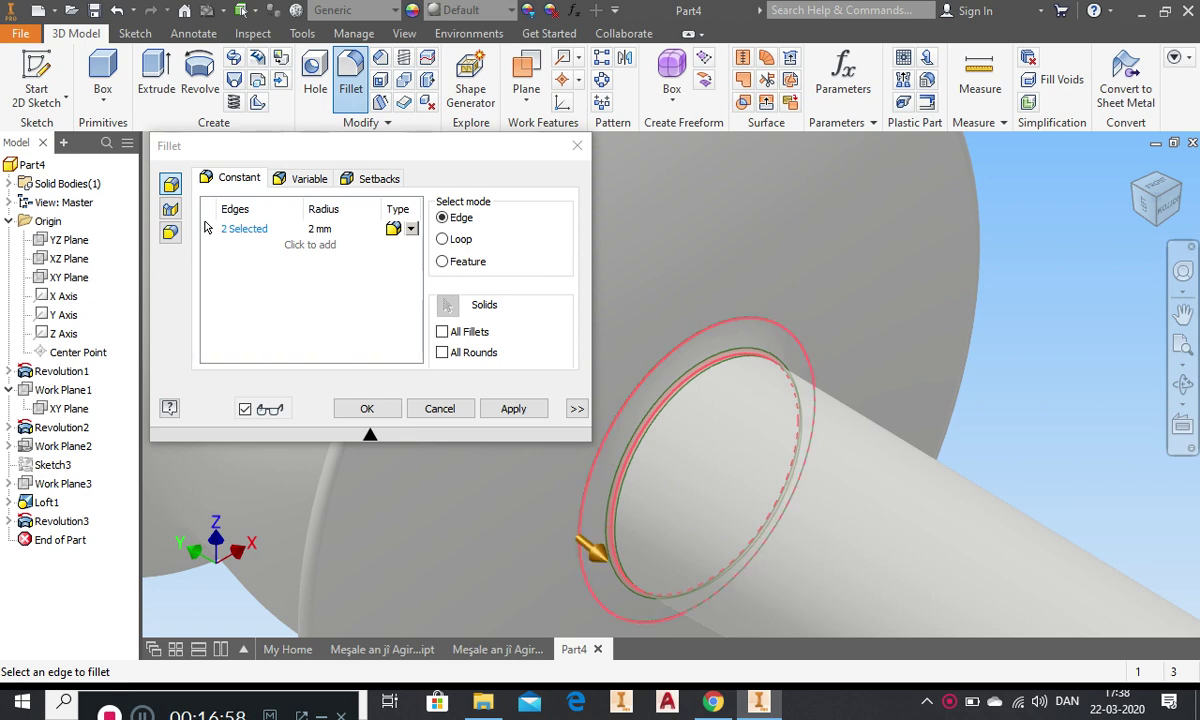
pyautogui.press('Tab')
pyautogui.press('Tab')
pyautogui.press('Return')
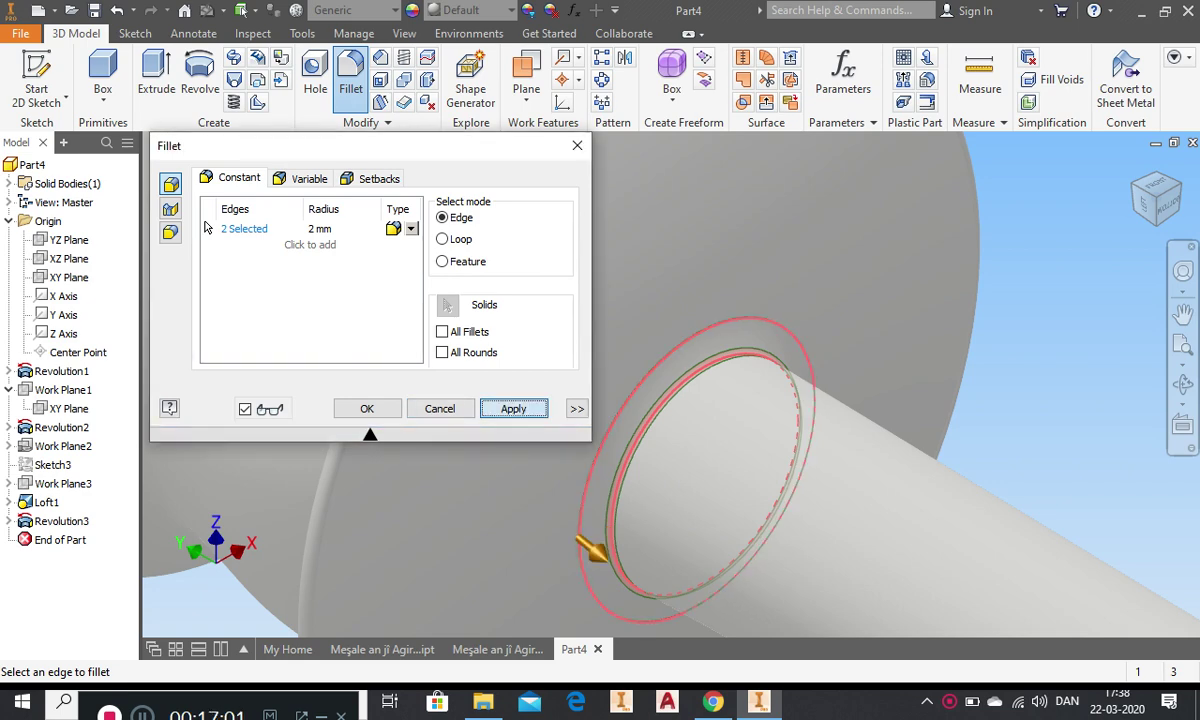
pyautogui.scroll(-5, 652, 368)
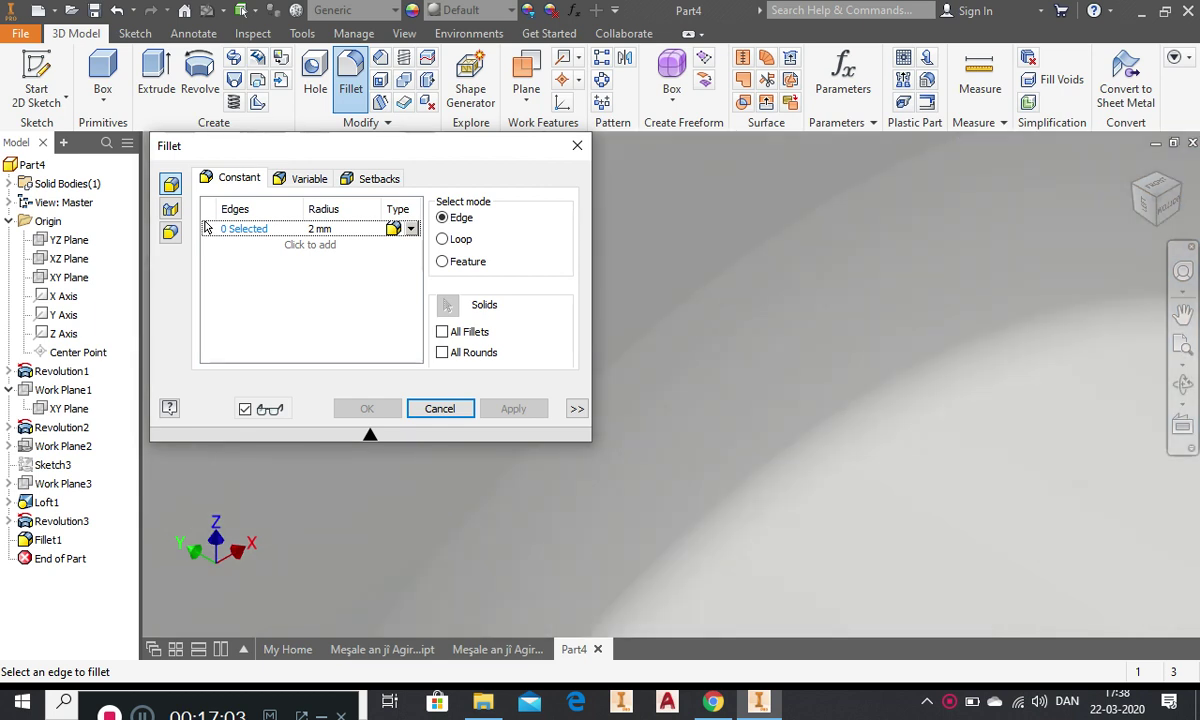
# - Fillet the circular edge at the handle's free end with a 5 mm radius
pyautogui.scroll(5, 968, 569)
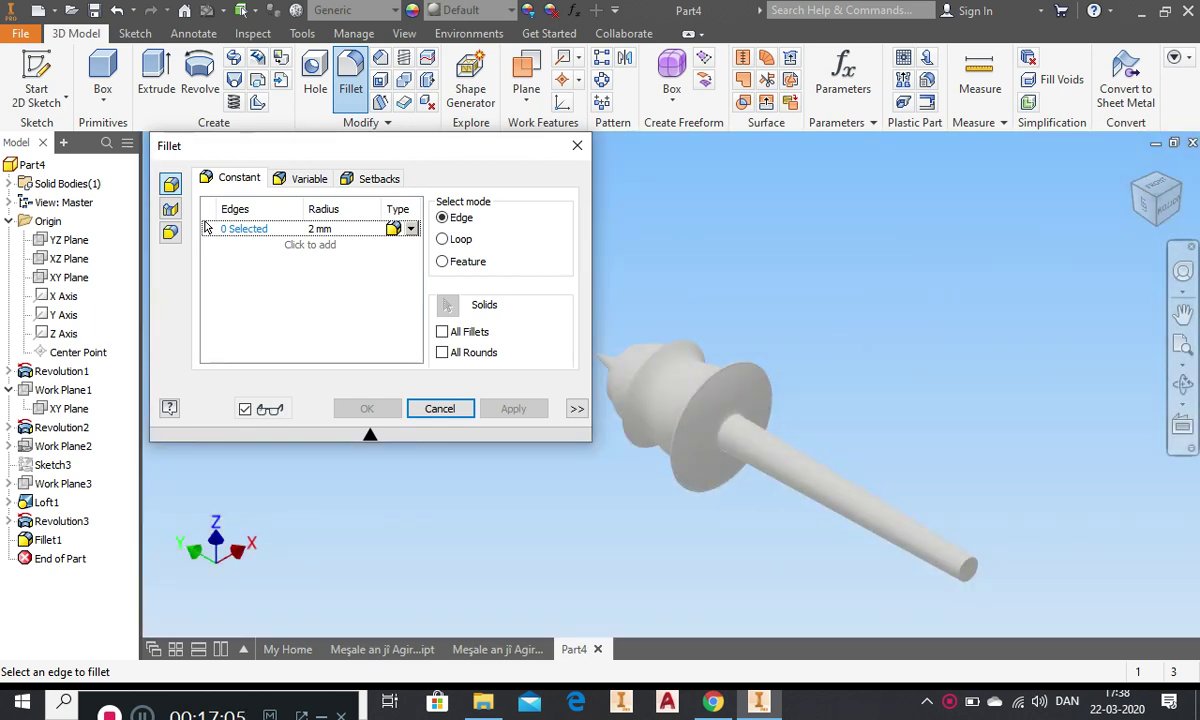
pyautogui.click(968, 569)
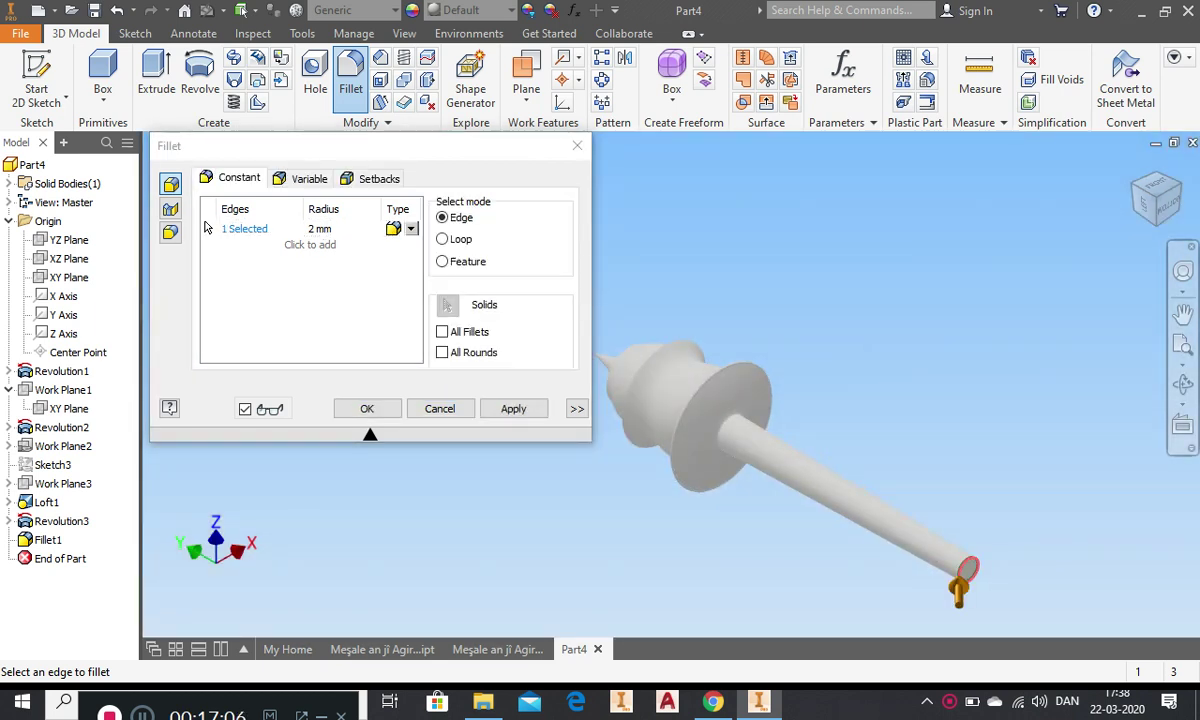
pyautogui.scroll(-3, 968, 569)
pyautogui.scroll(3, 1010, 554)
pyautogui.scroll(-4, 830, 482)
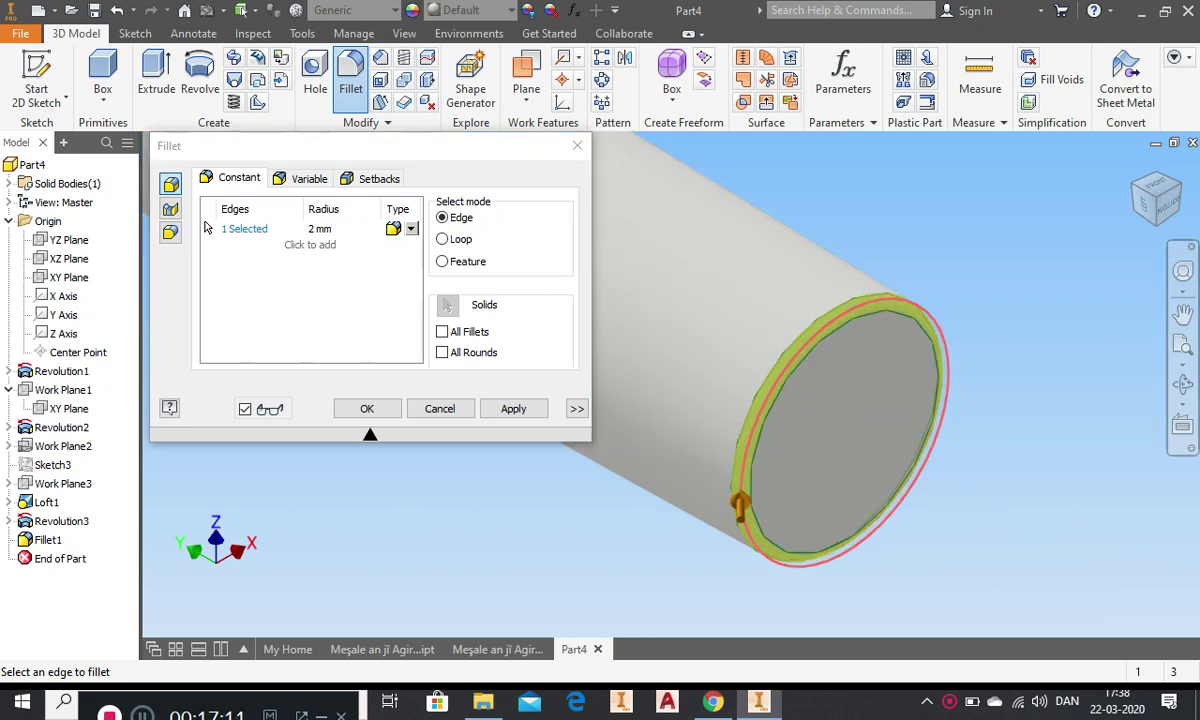
pyautogui.click(205, 228)
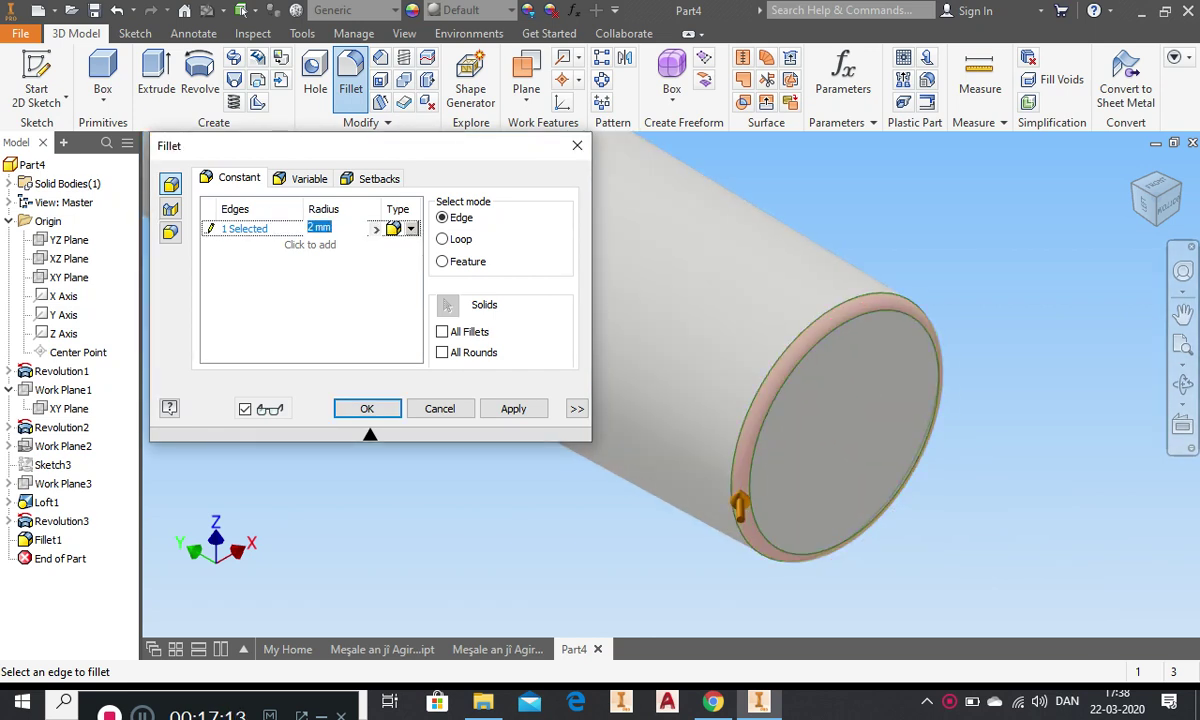
pyautogui.write('5')
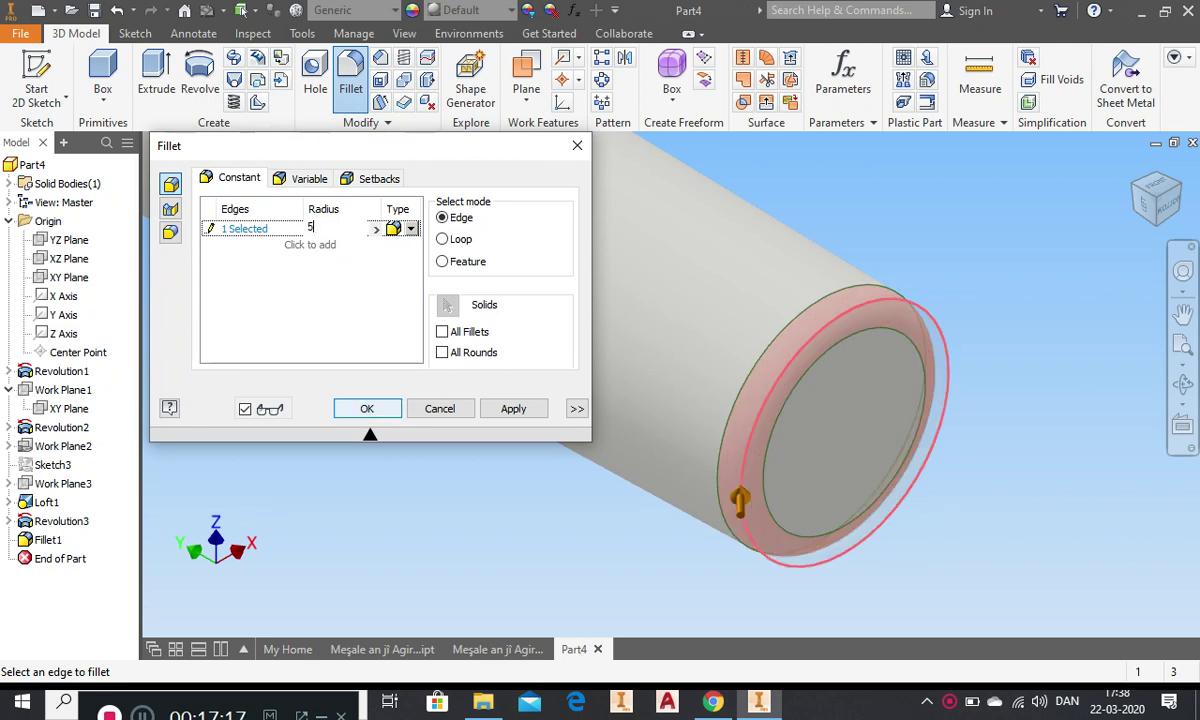
pyautogui.click(367, 408)
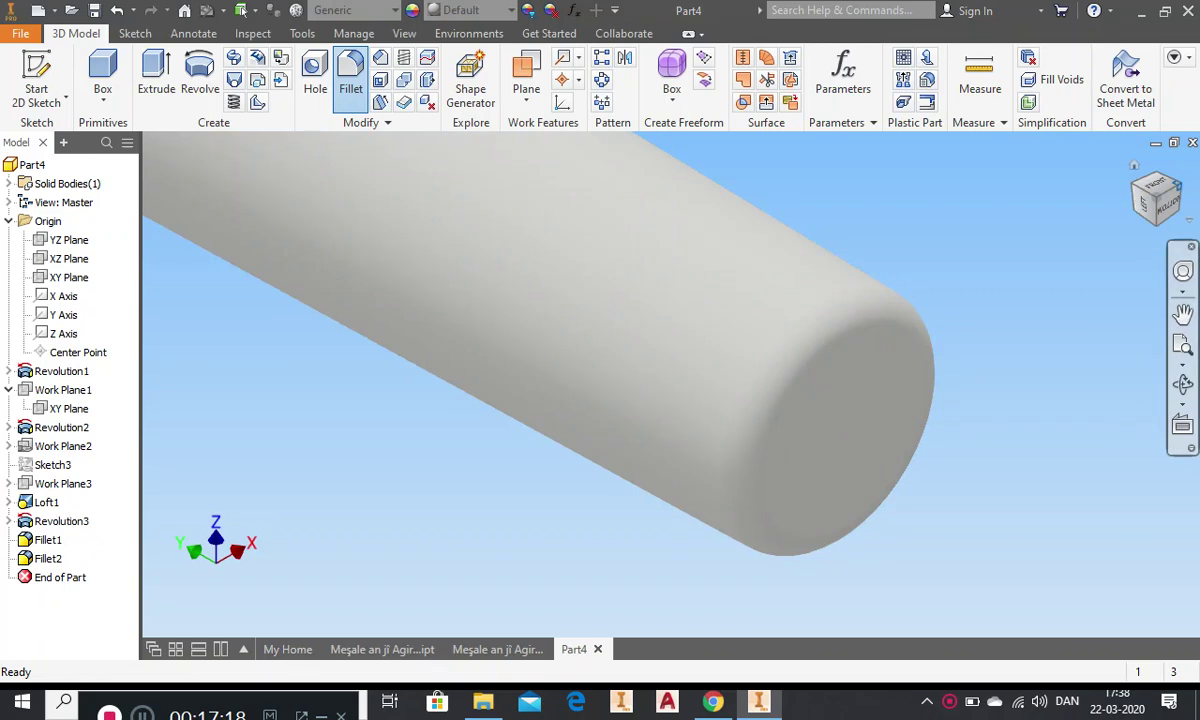
# - Create a work plane offset about 423 mm upward from Work Plane3 at the handle's lower end, crossing the upper part of the handle
pyautogui.scroll(-10, 650, 385)
pyautogui.keyDown('shift'); pyautogui.moveTo(720, 410); pyautogui.dragTo(600, 375, button='middle'); pyautogui.keyUp('shift')
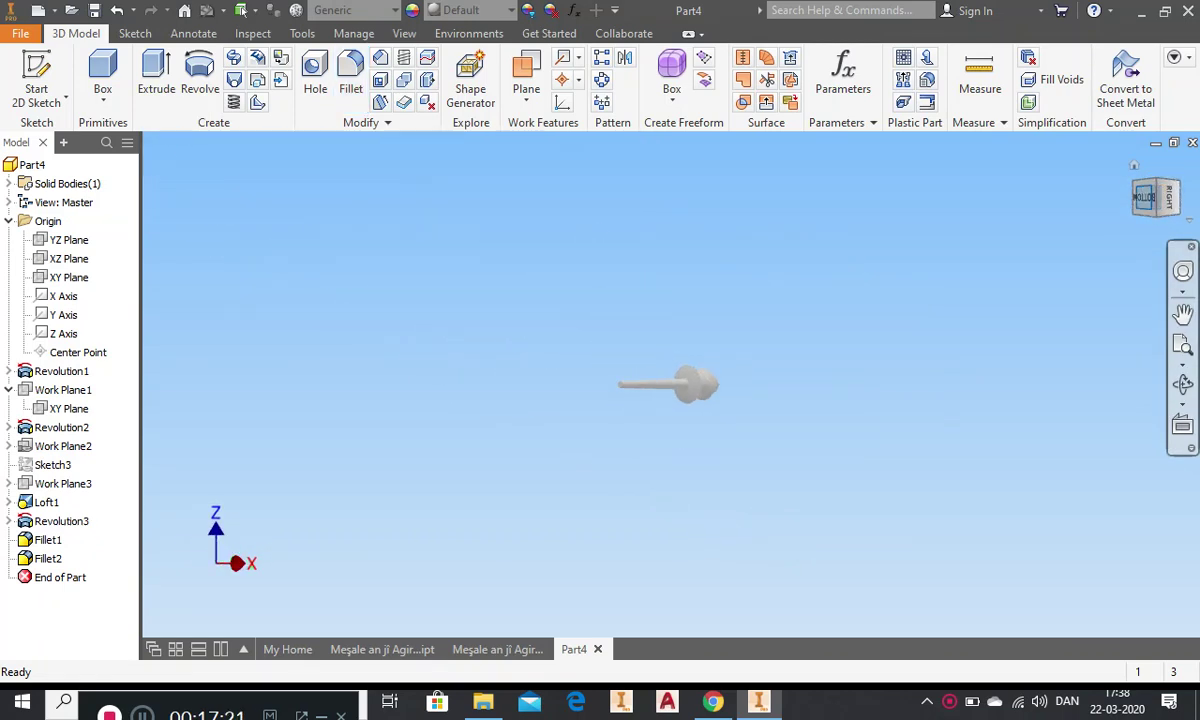
pyautogui.click(1144, 197)
pyautogui.click(1156, 172)
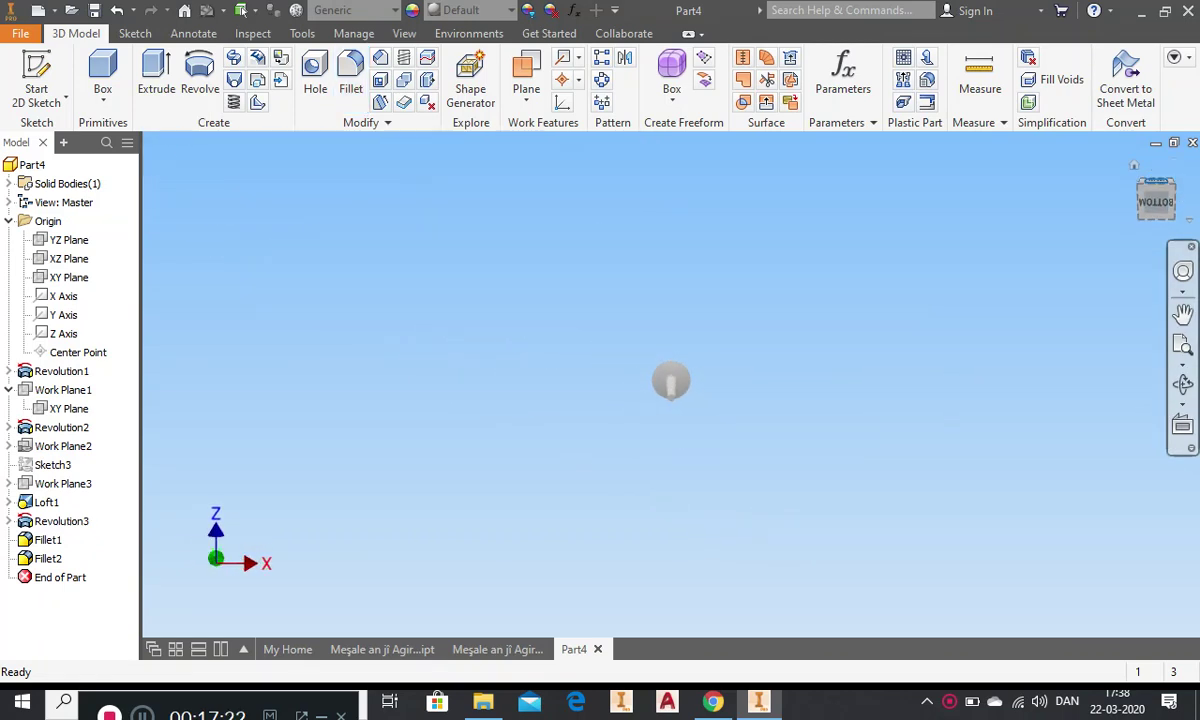
pyautogui.click(1171, 182)
pyautogui.click(1148, 204)
pyautogui.click(1183, 344)
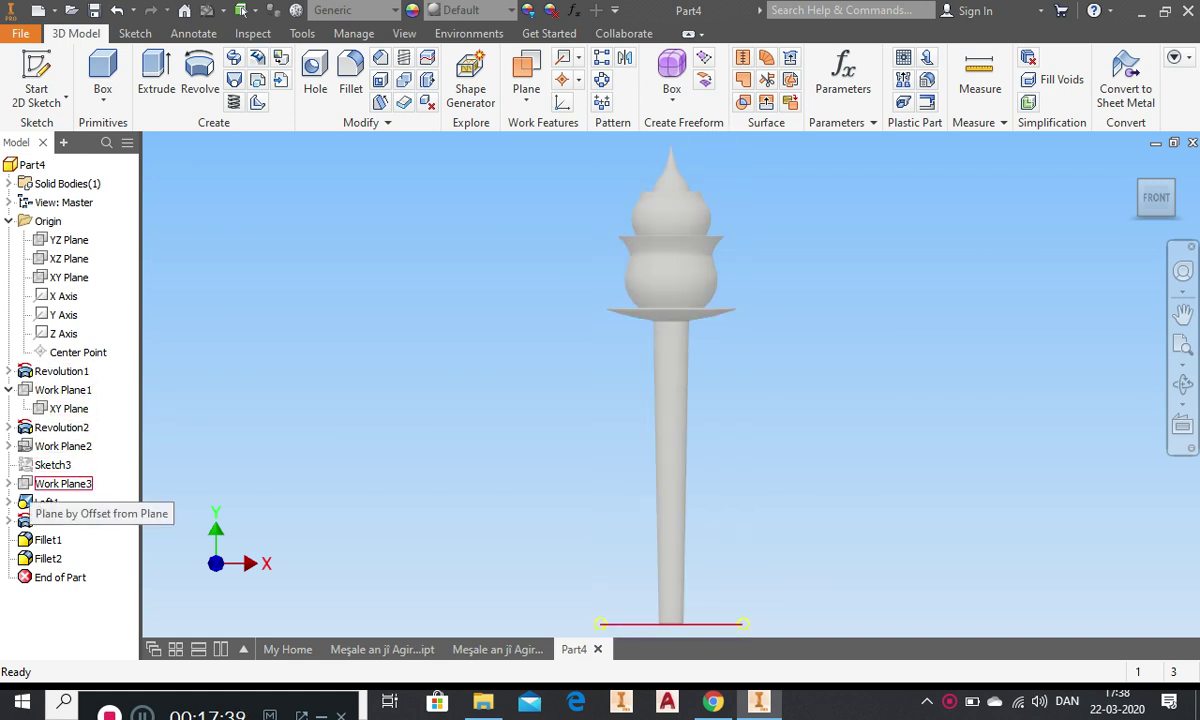
pyautogui.click(60, 484)
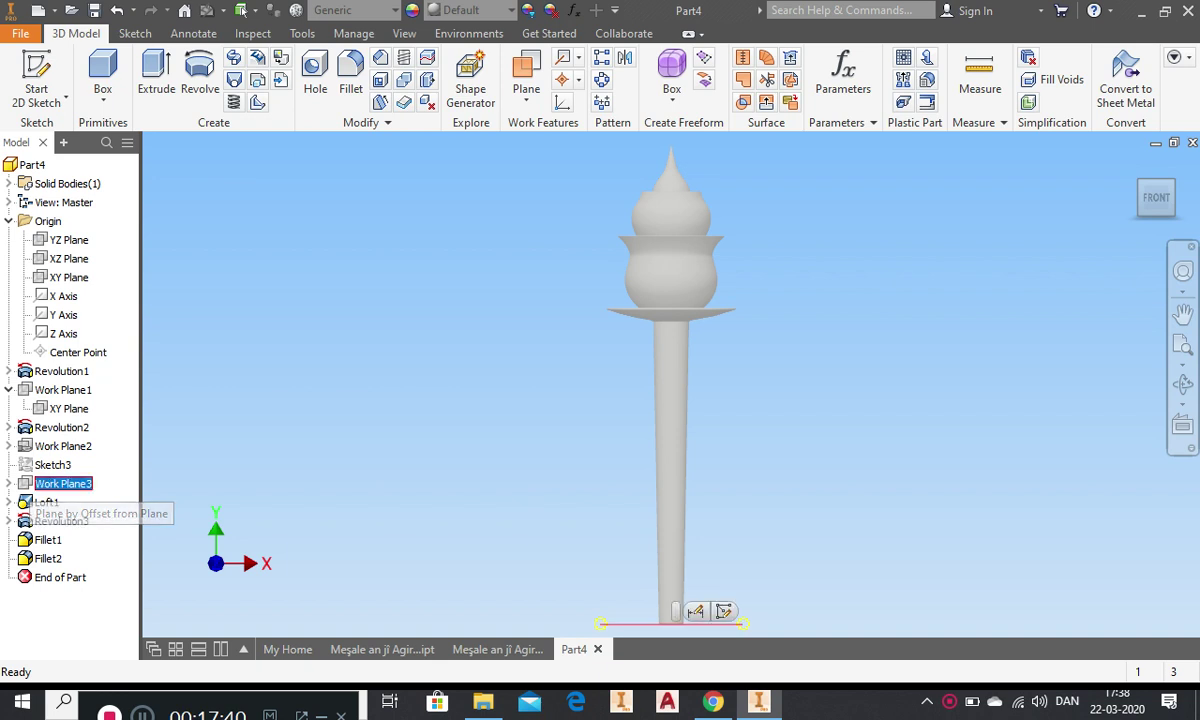
pyautogui.click(526, 72)
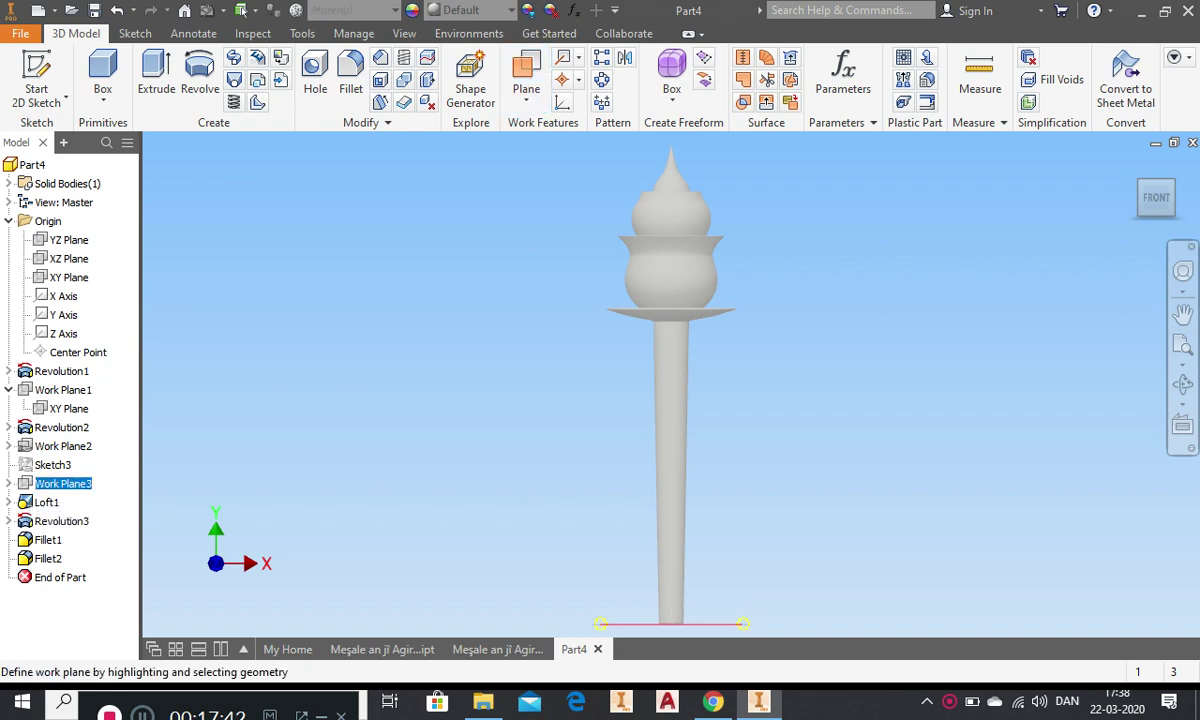
pyautogui.moveTo(671, 624); pyautogui.dragTo(671, 391)
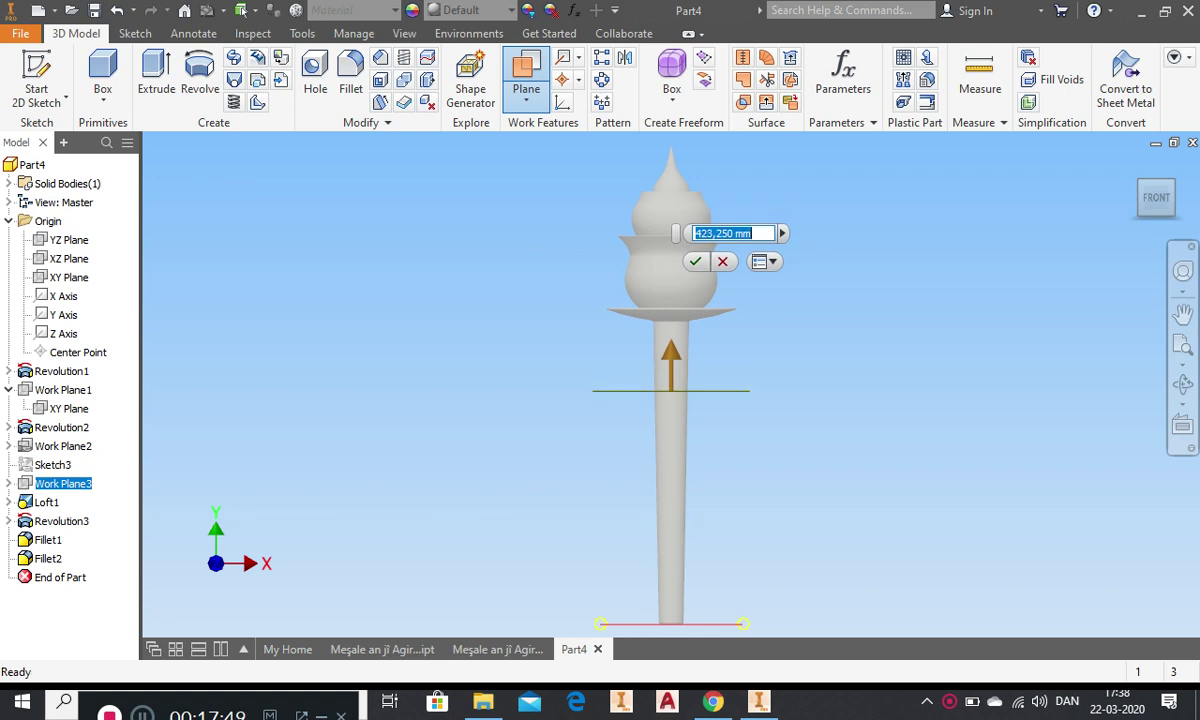
pyautogui.press('Return')
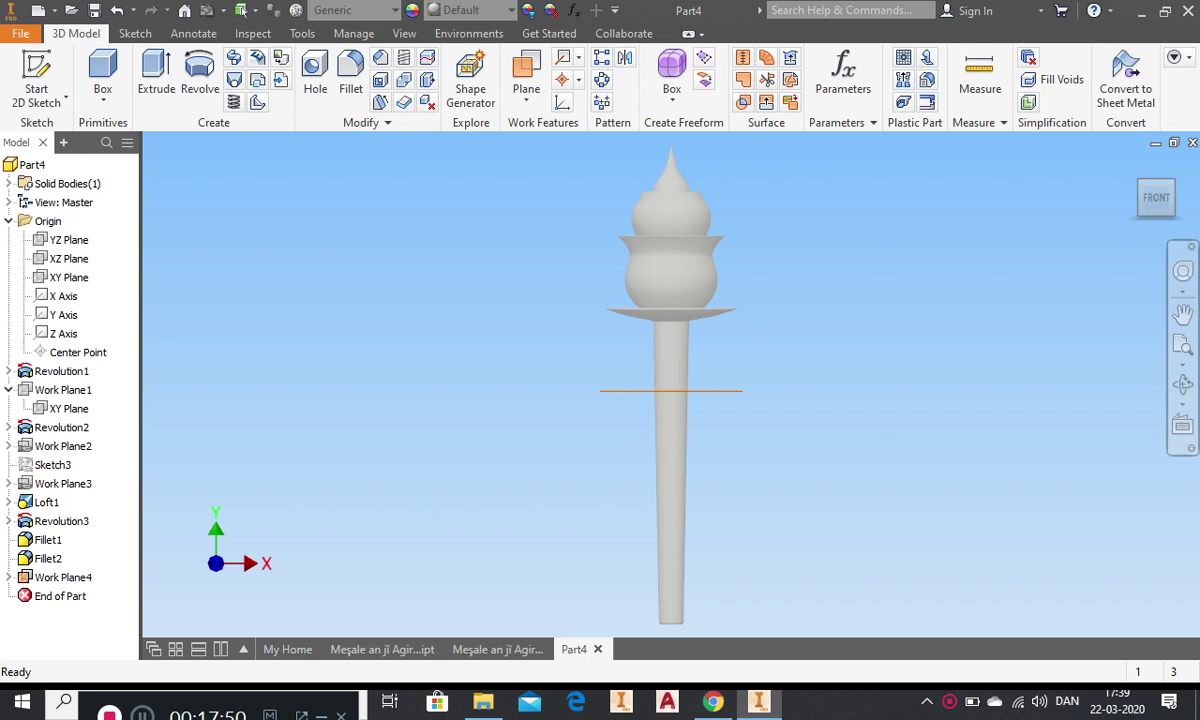
# - Split the handle's outer face with the new offset work plane
pyautogui.press('F6')
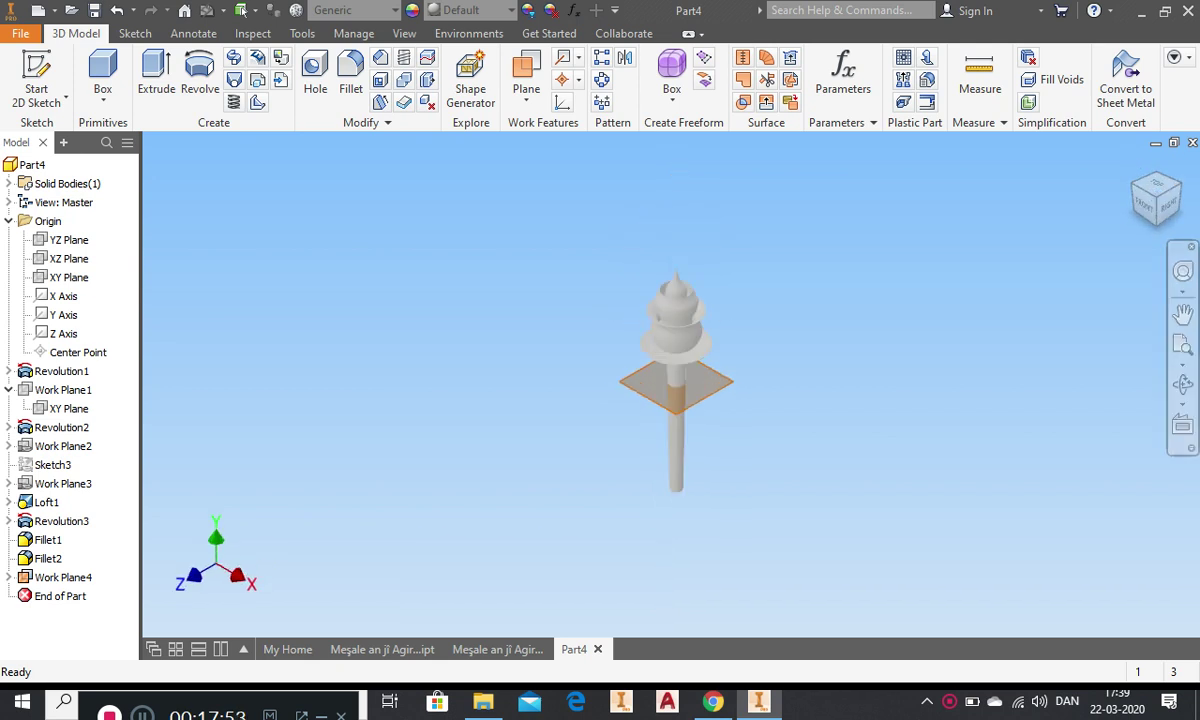
pyautogui.click(428, 58)
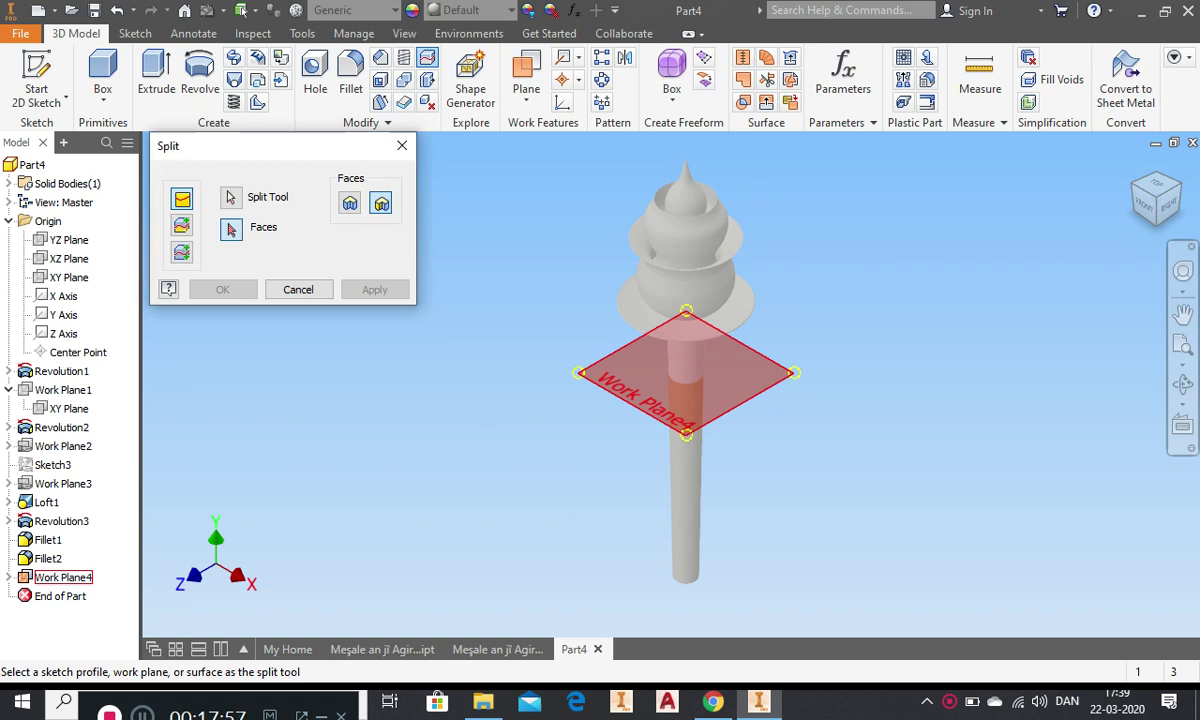
pyautogui.click(63, 577)
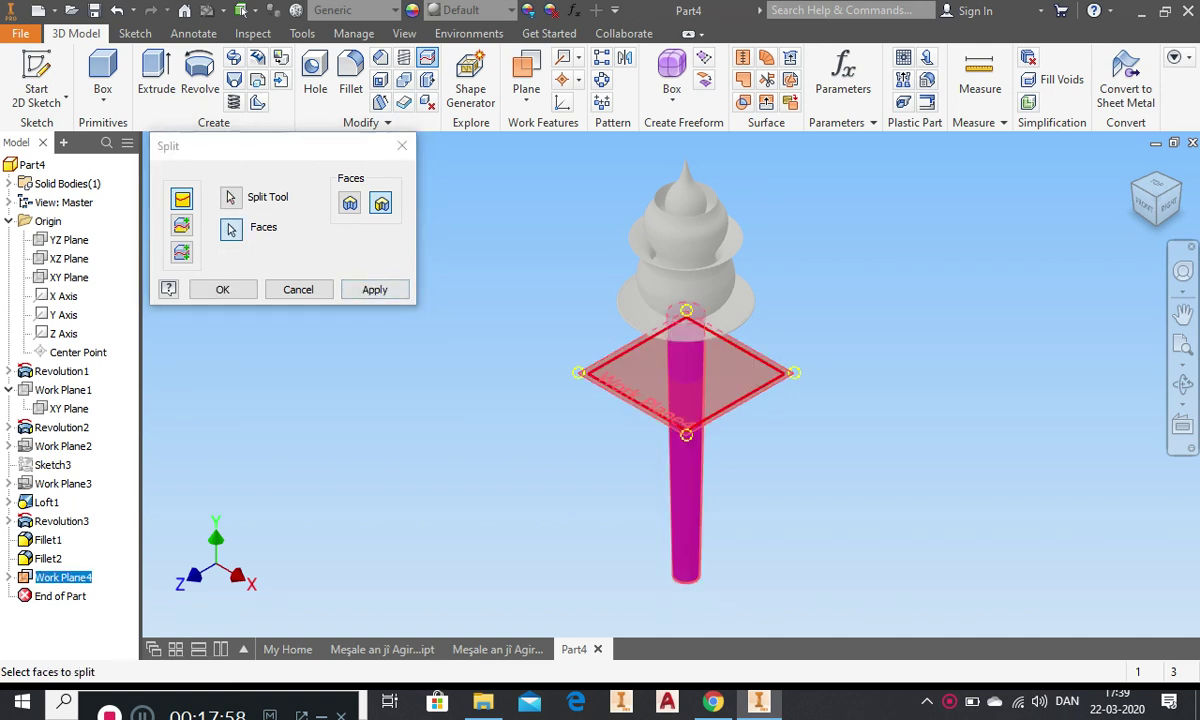
pyautogui.click(374, 289)
pyautogui.click(298, 289)
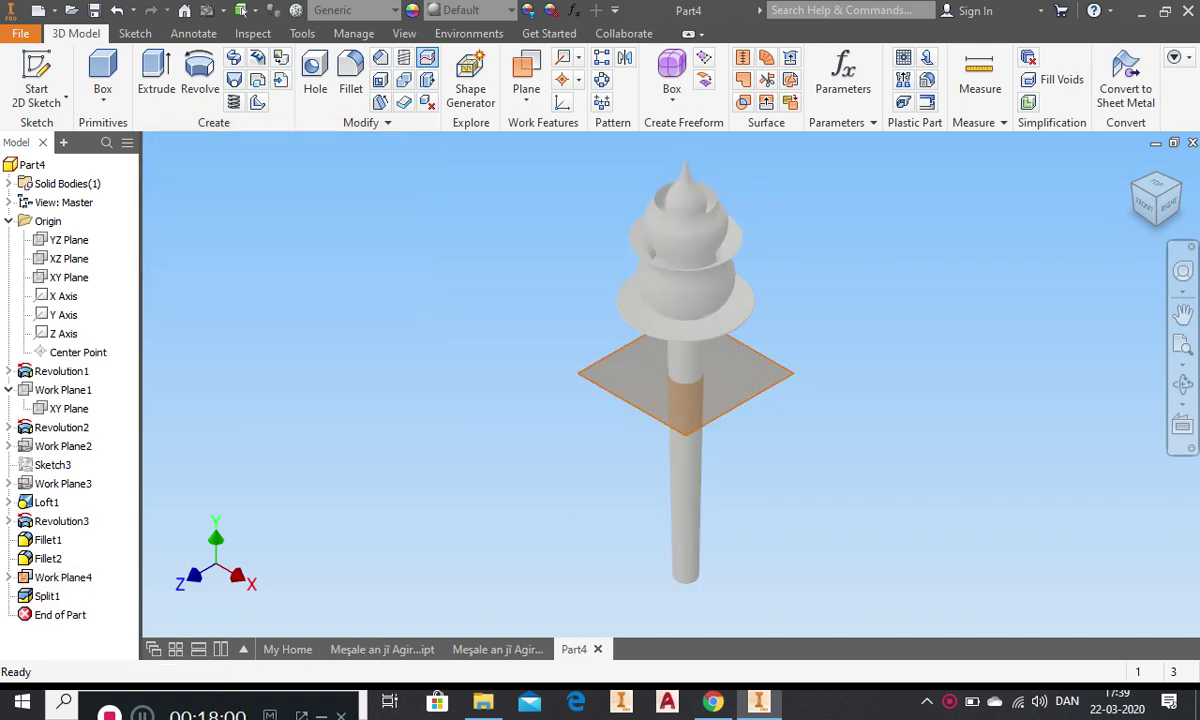
# - Hide the offset work plane used to split the handle's face
pyautogui.click(1145, 204)
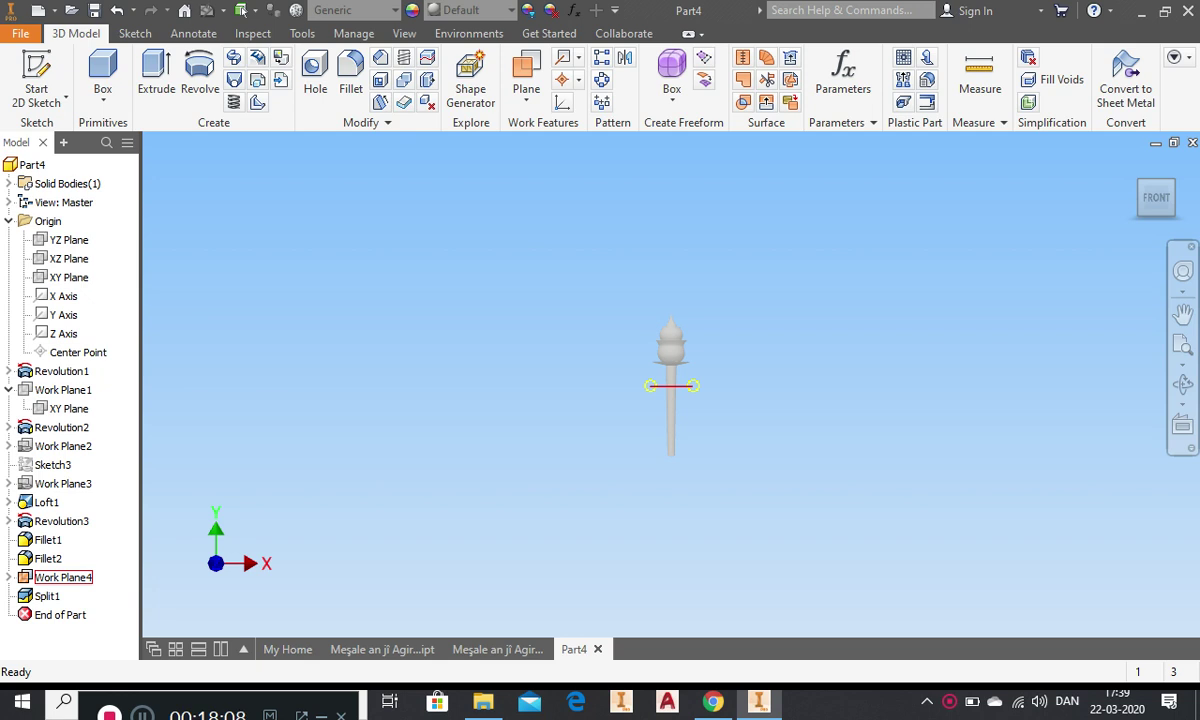
pyautogui.rightClick(63, 577)
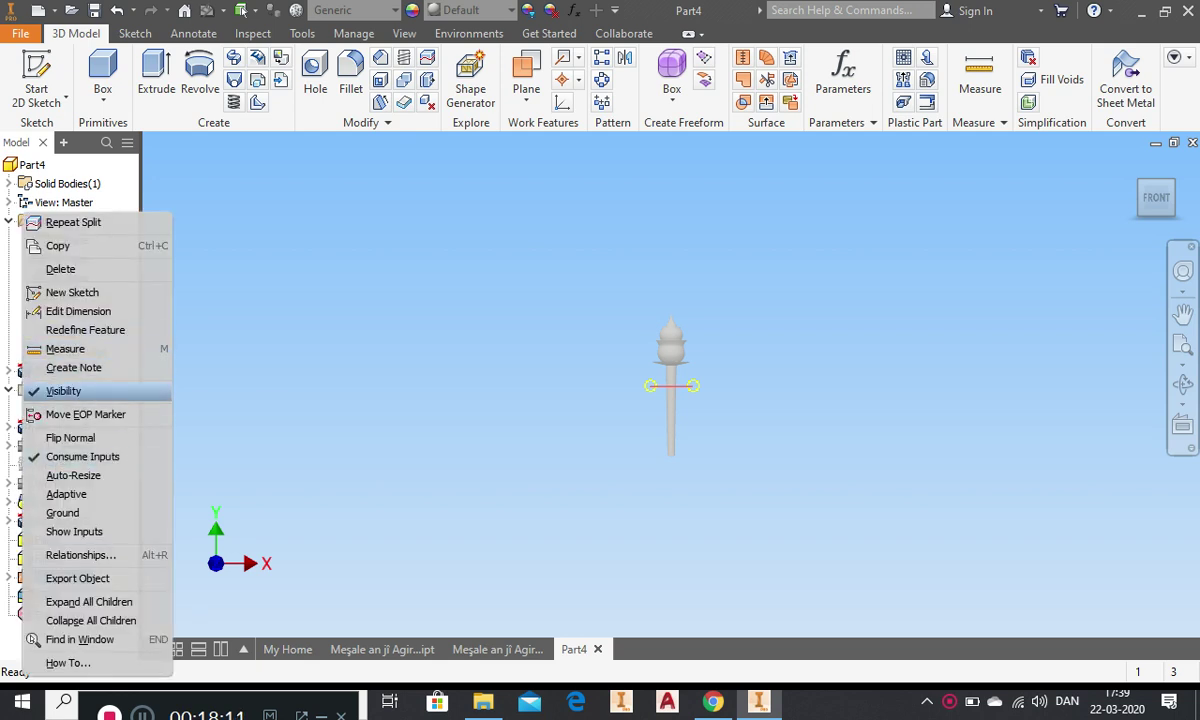
pyautogui.click(60, 389)
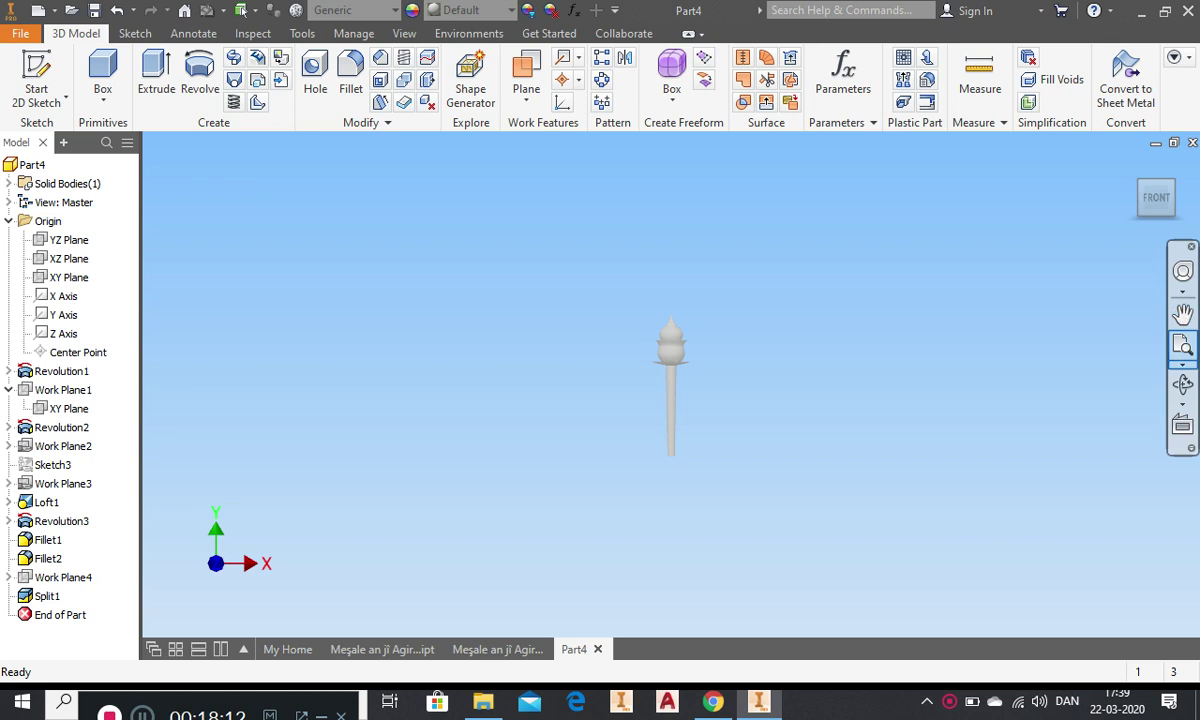
# - Tint the whole flame orange with the Adjust appearance tool, using RGB 255, 98, 0
pyautogui.click(1183, 345)
pyautogui.scroll(-5, 671, 380)
pyautogui.scroll(3, 671, 380)
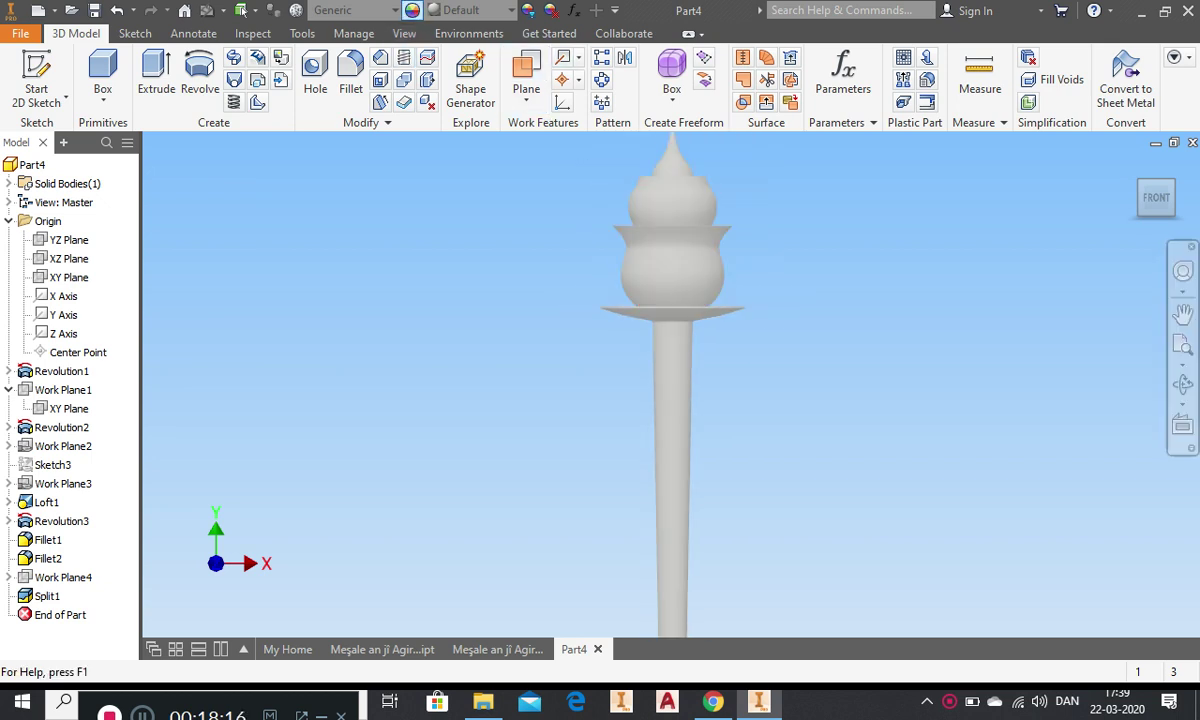
pyautogui.click(412, 10)
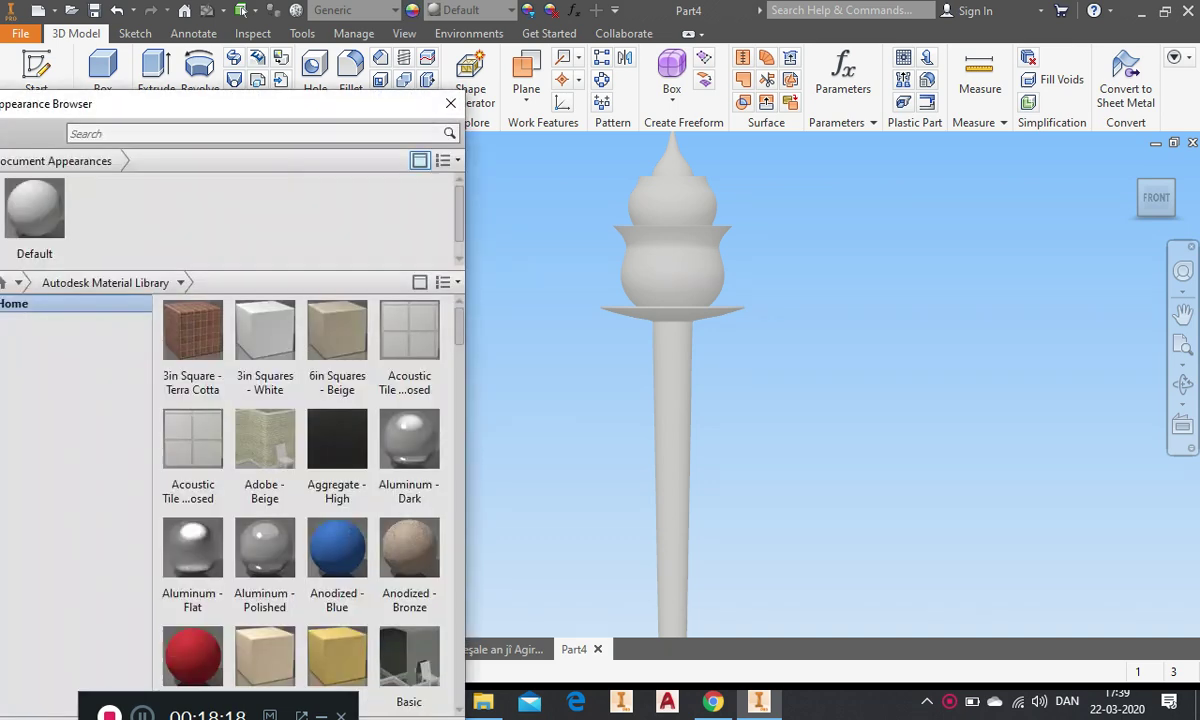
pyautogui.click(447, 99)
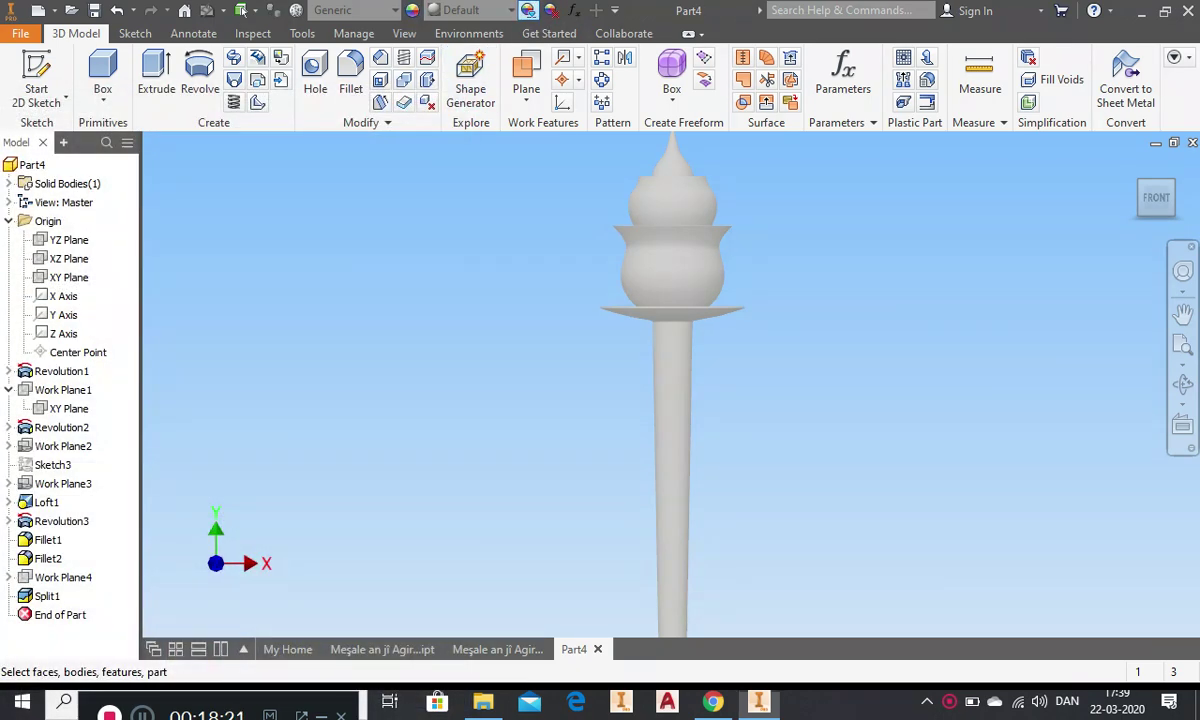
pyautogui.click(528, 10)
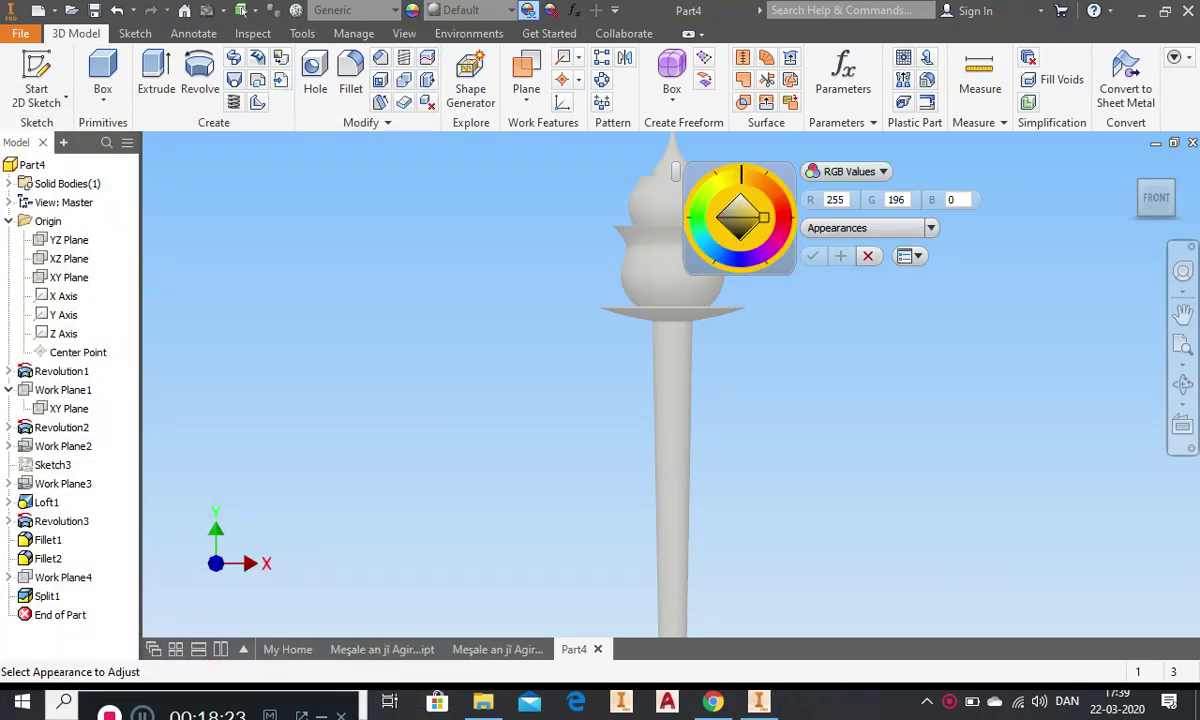
pyautogui.click(757, 178)
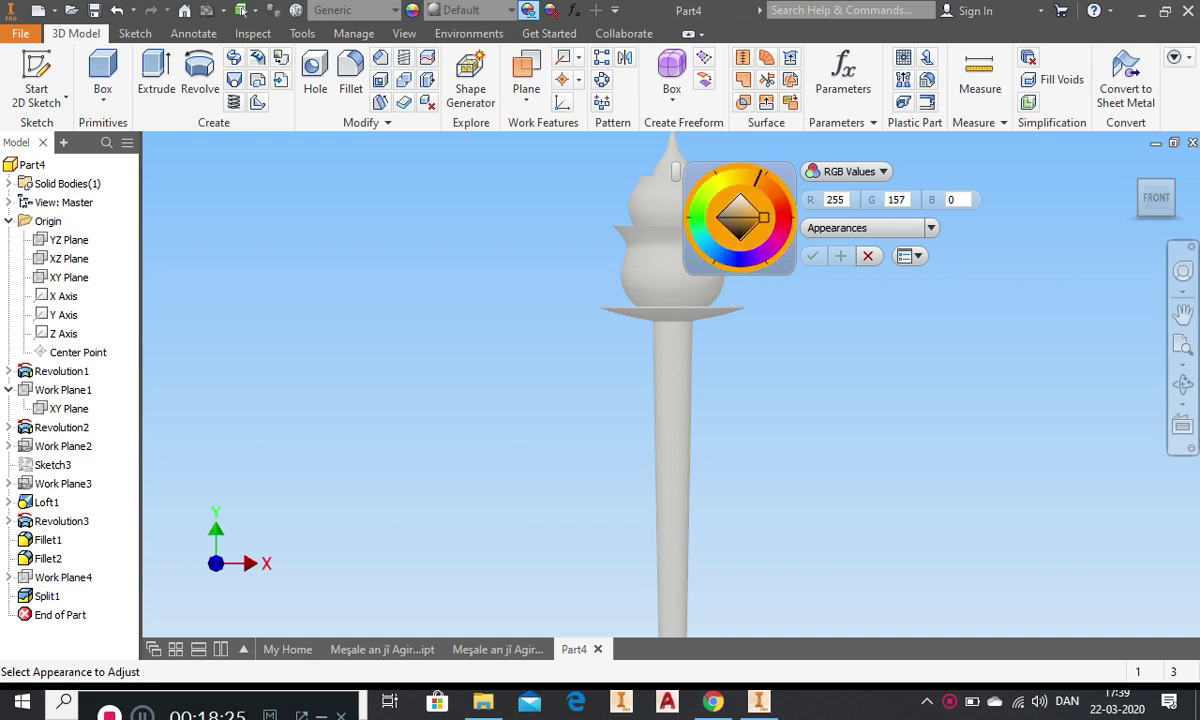
pyautogui.click(771, 187)
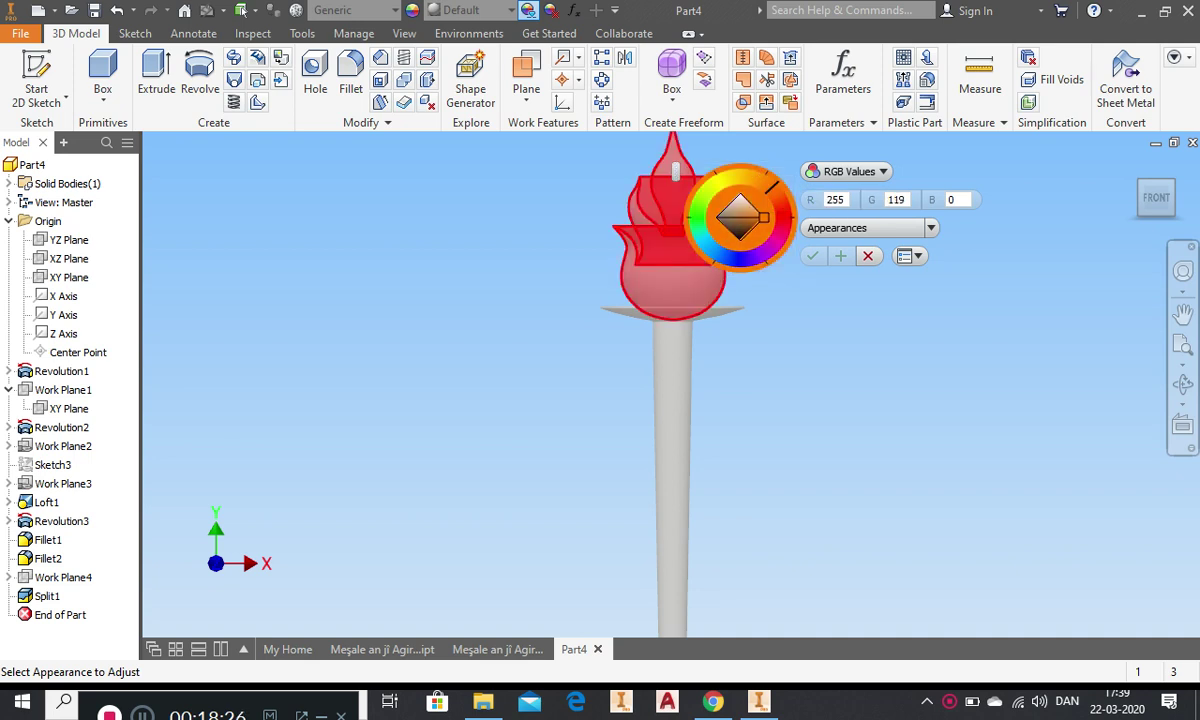
pyautogui.click(668, 284)
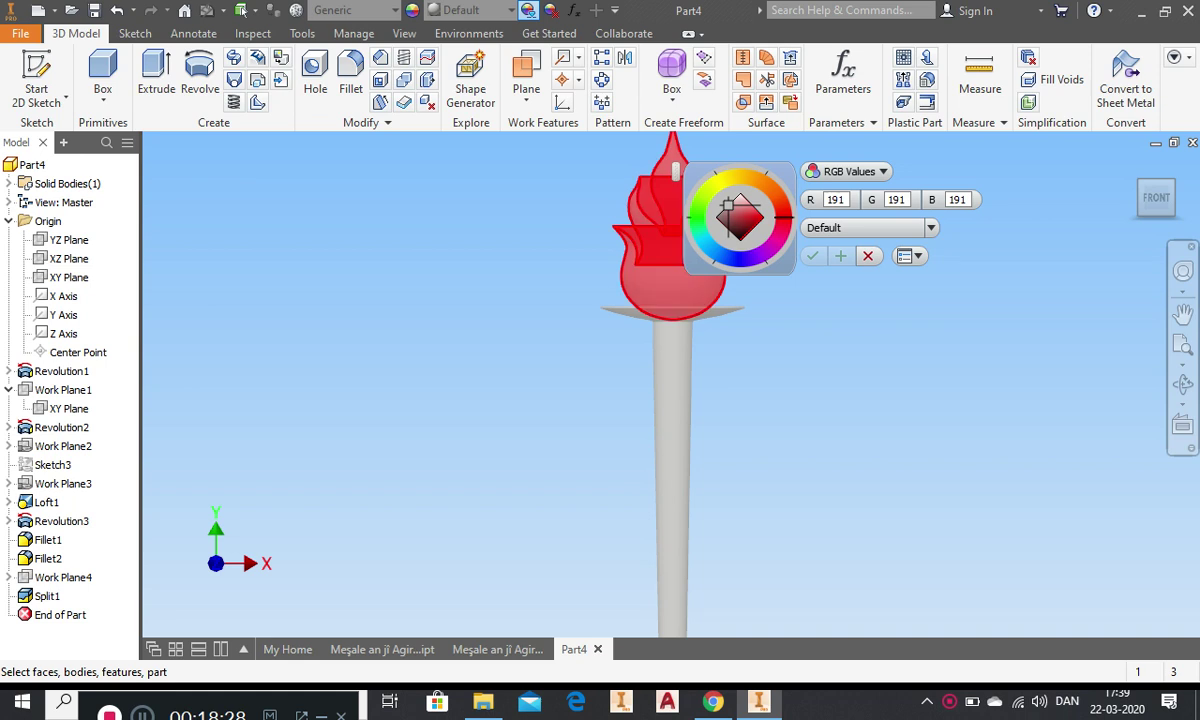
pyautogui.click(845, 199)
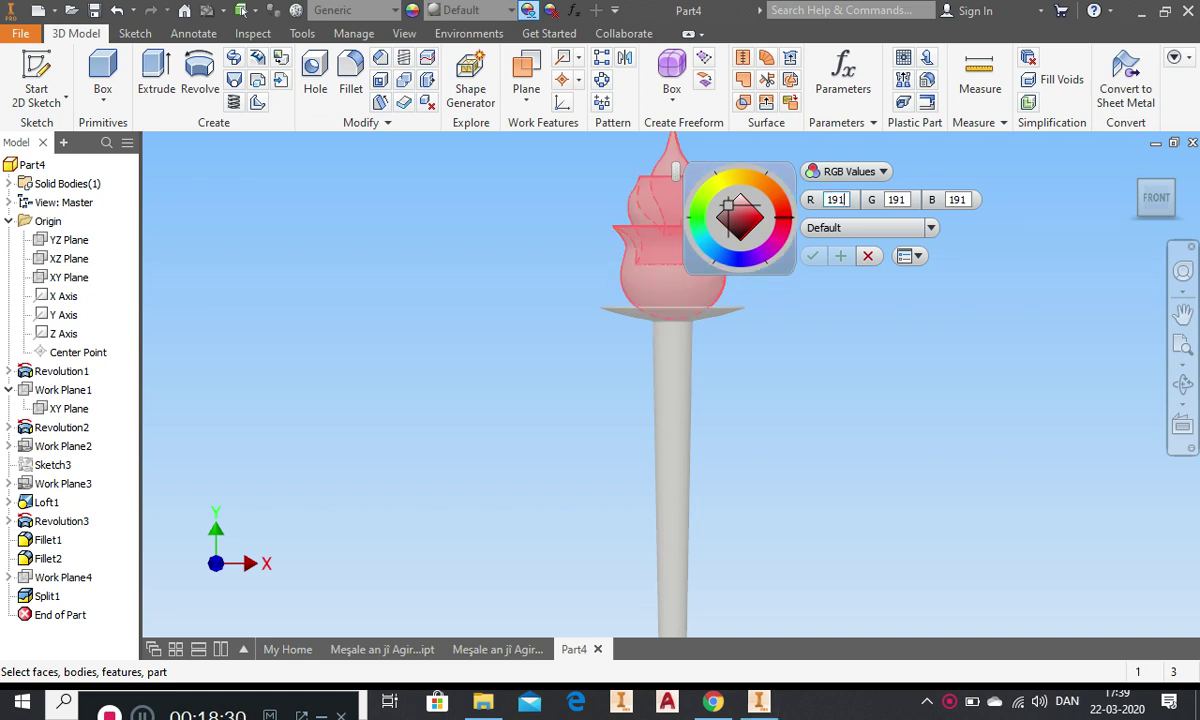
pyautogui.click(769, 183)
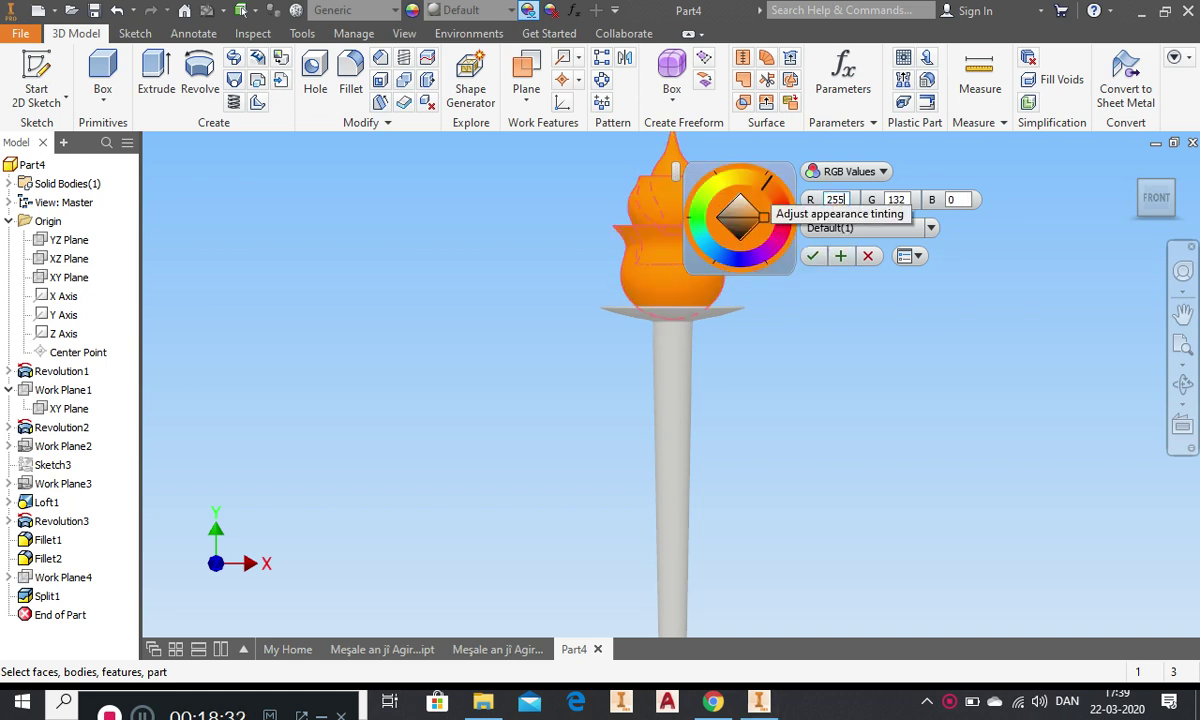
pyautogui.click(774, 188)
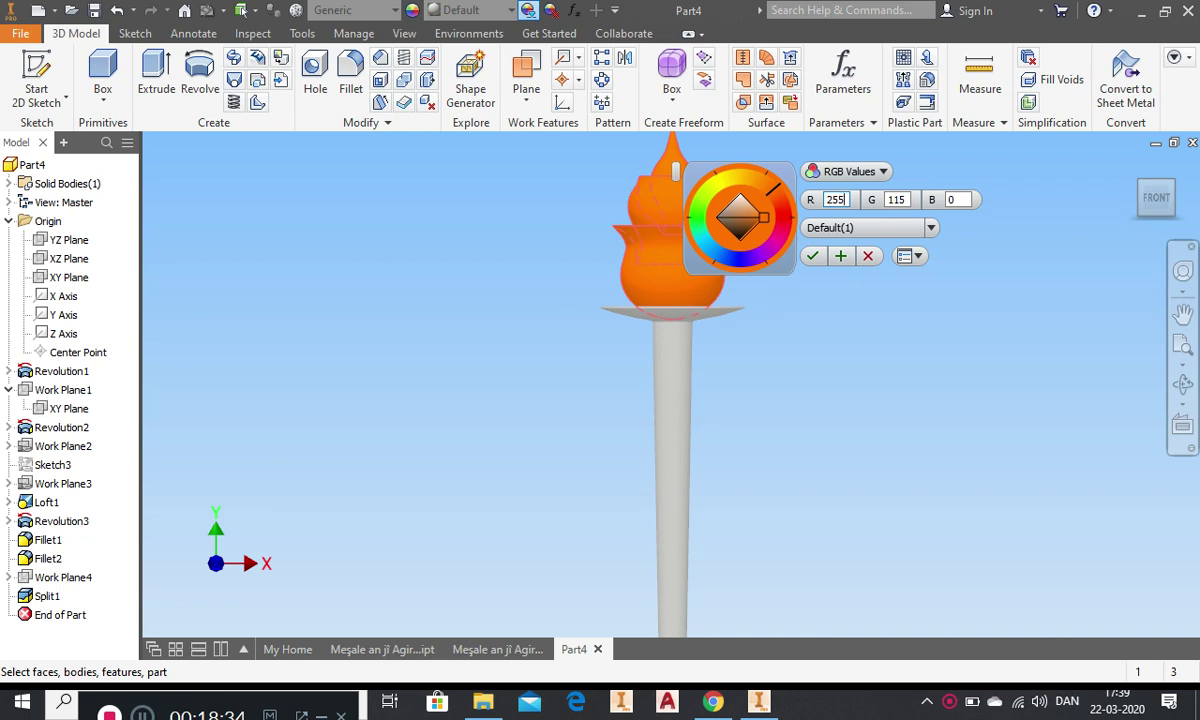
pyautogui.click(779, 195)
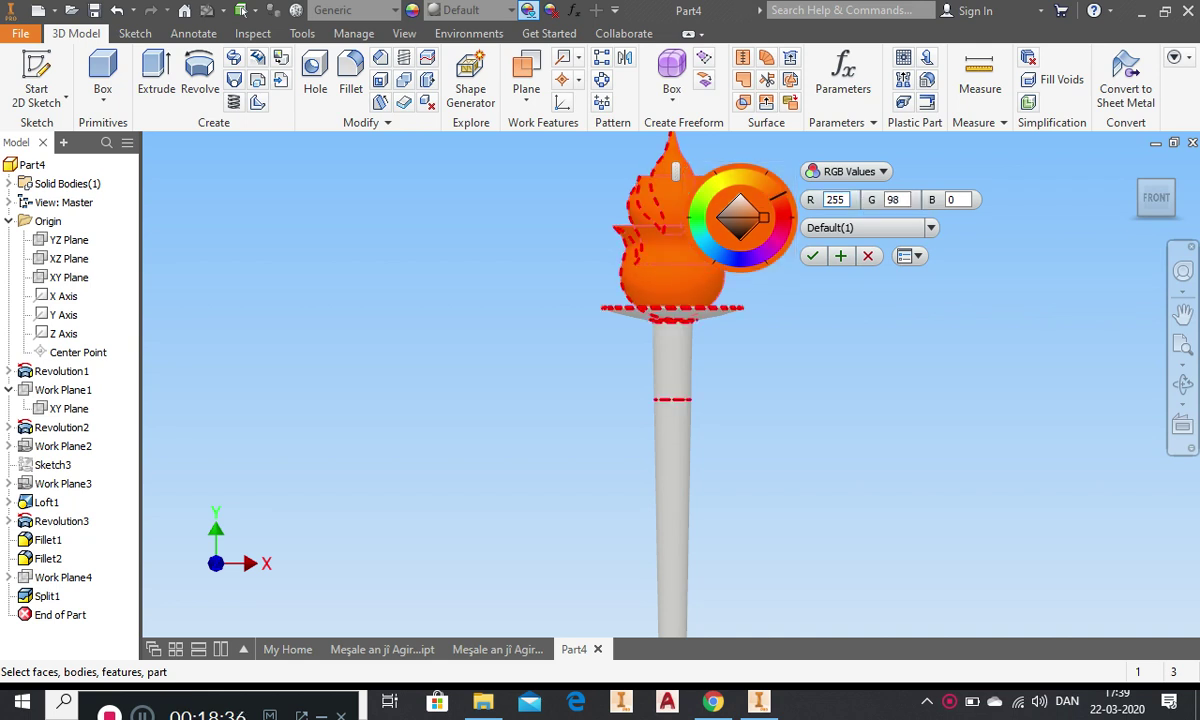
pyautogui.click(813, 256)
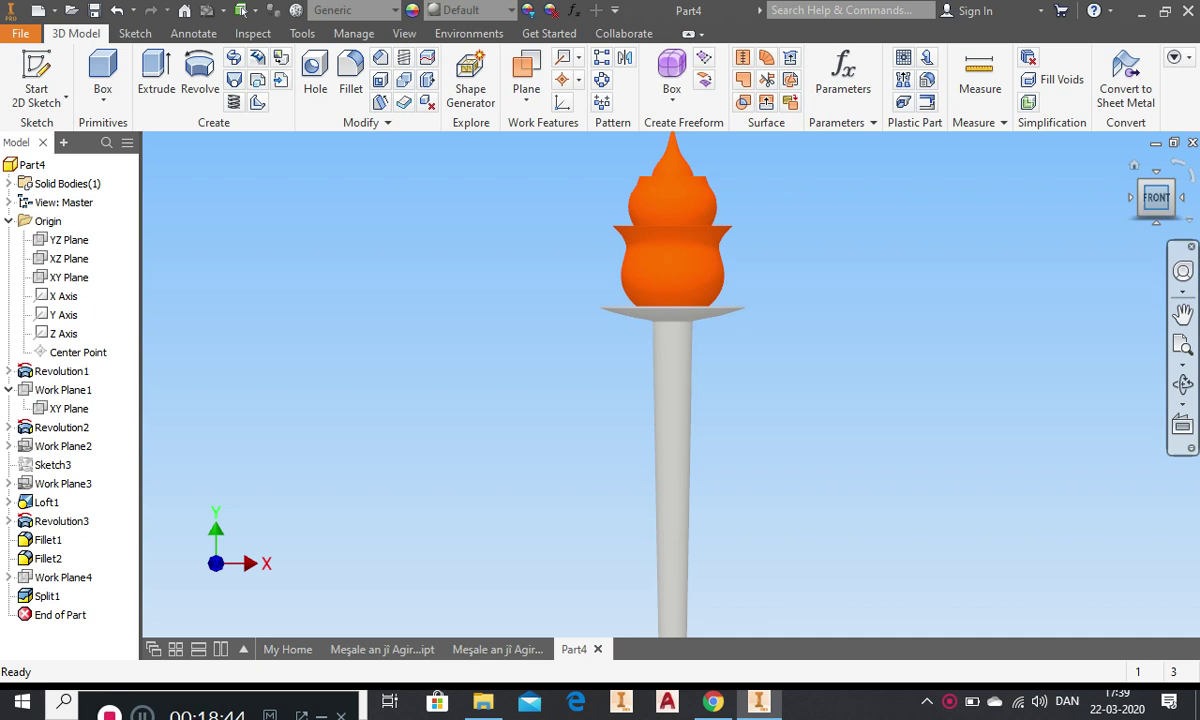
# - Tint the dish's upper face around the flame's base red, using RGB 211, 22, 22
pyautogui.scroll(-5, 671, 384)
pyautogui.click(1183, 345)
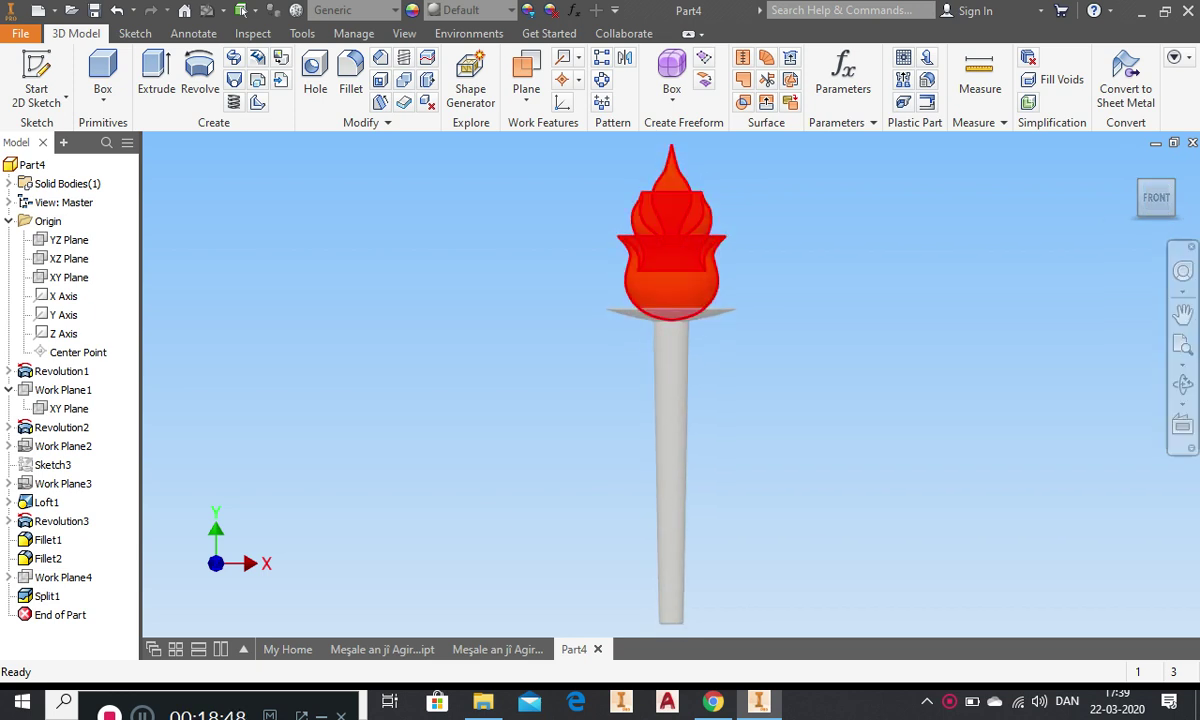
pyautogui.scroll(3, 680, 222)
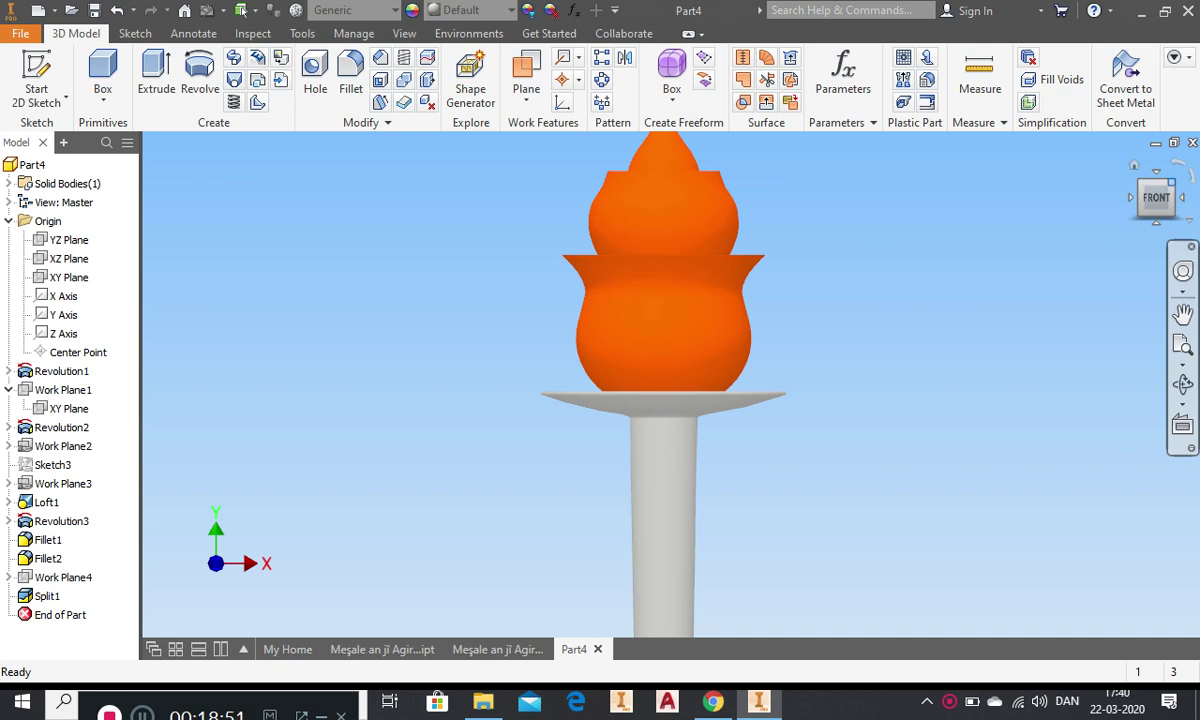
pyautogui.click(1171, 182)
pyautogui.scroll(5, 634, 374)
pyautogui.scroll(3, 778, 355)
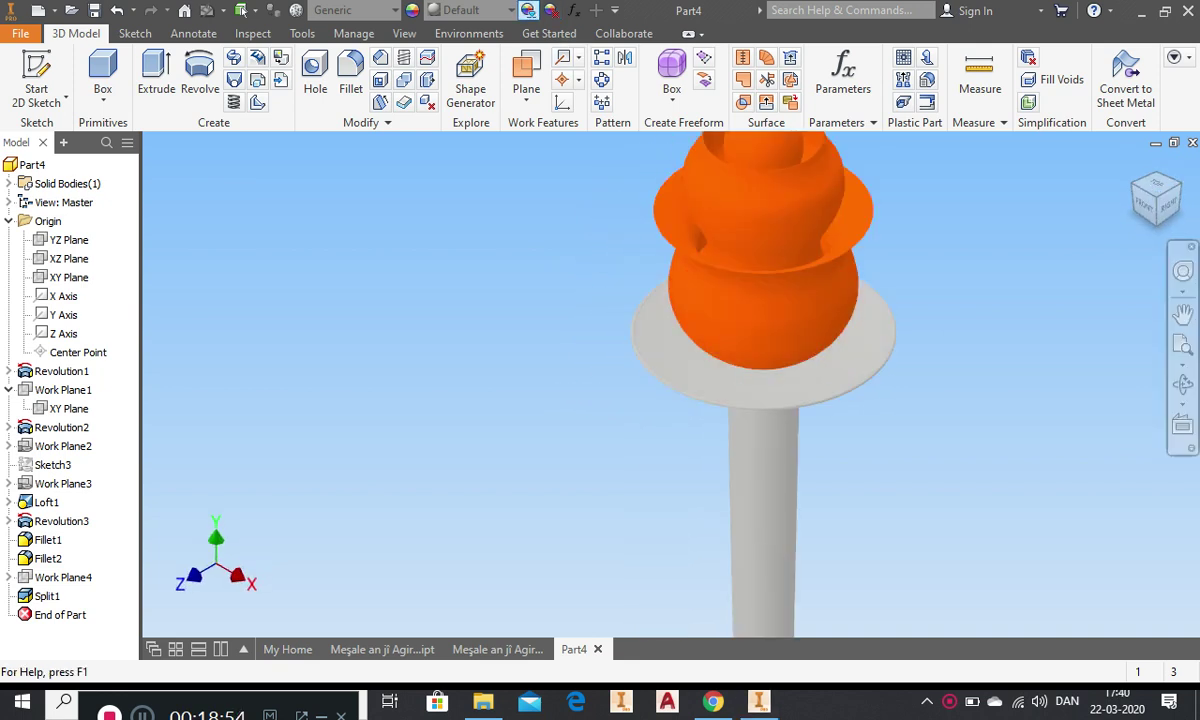
pyautogui.click(241, 10)
pyautogui.click(785, 206)
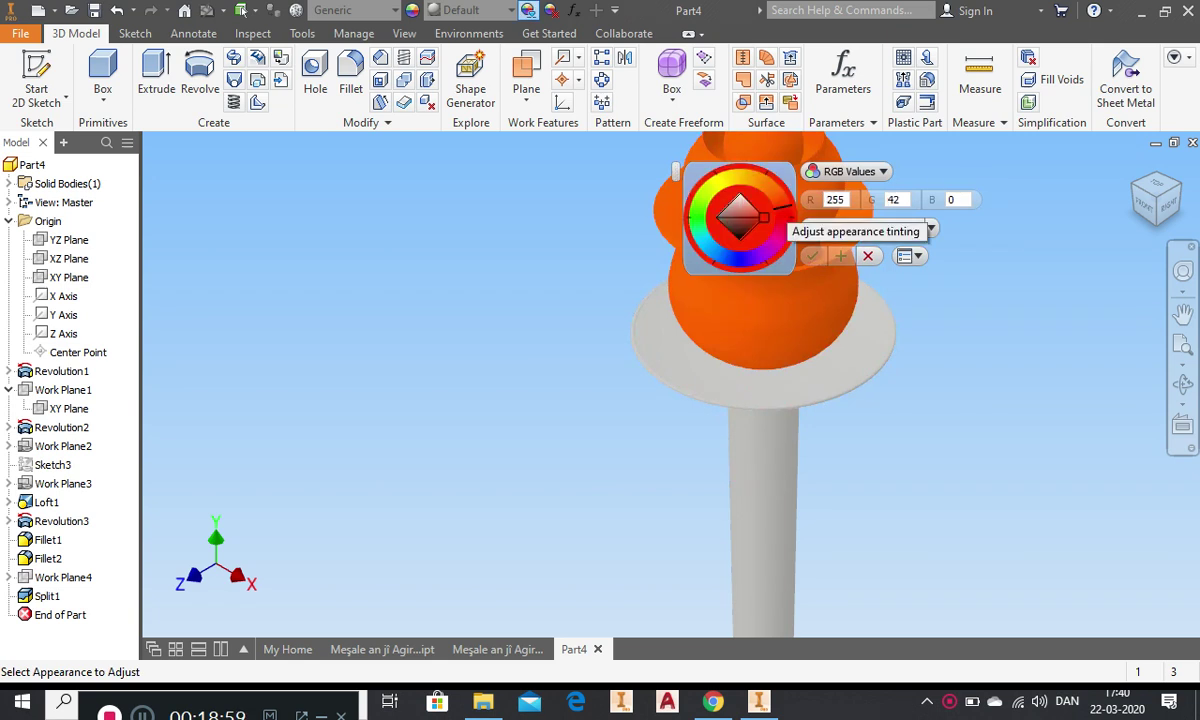
pyautogui.click(747, 215)
pyautogui.click(770, 387)
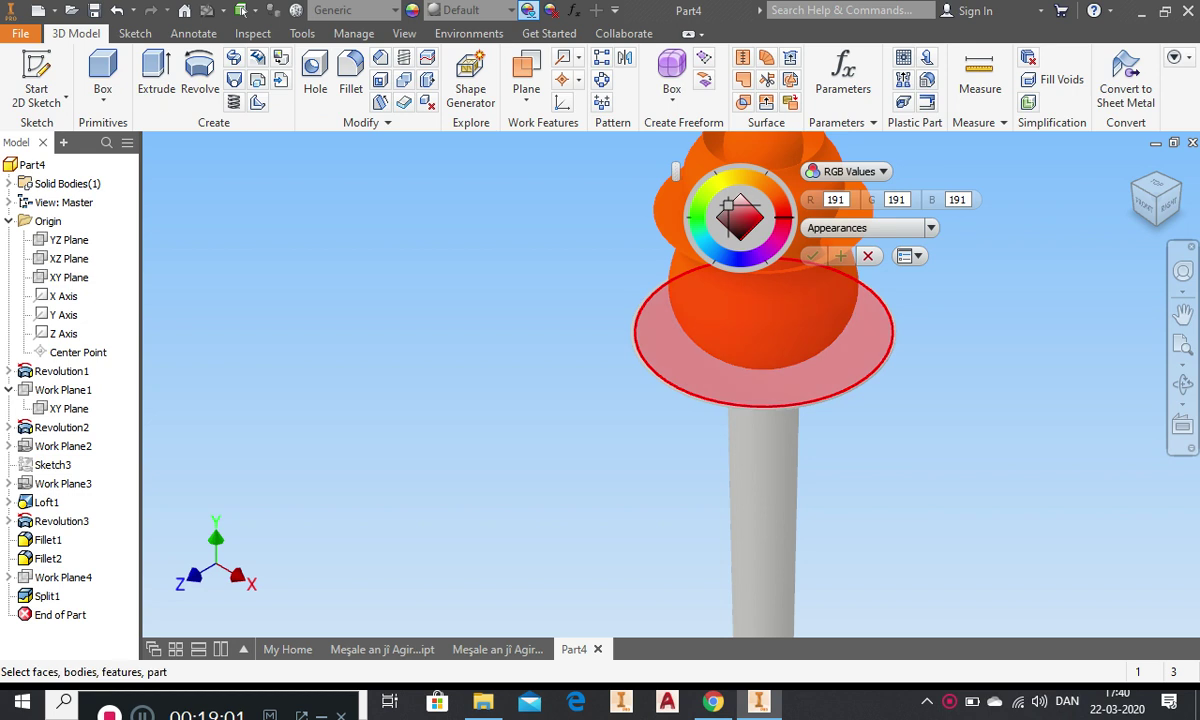
pyautogui.moveTo(745, 212)
pyautogui.mouseDown()
pyautogui.moveTo(758, 211)
pyautogui.moveTo(752, 219)
pyautogui.mouseUp()
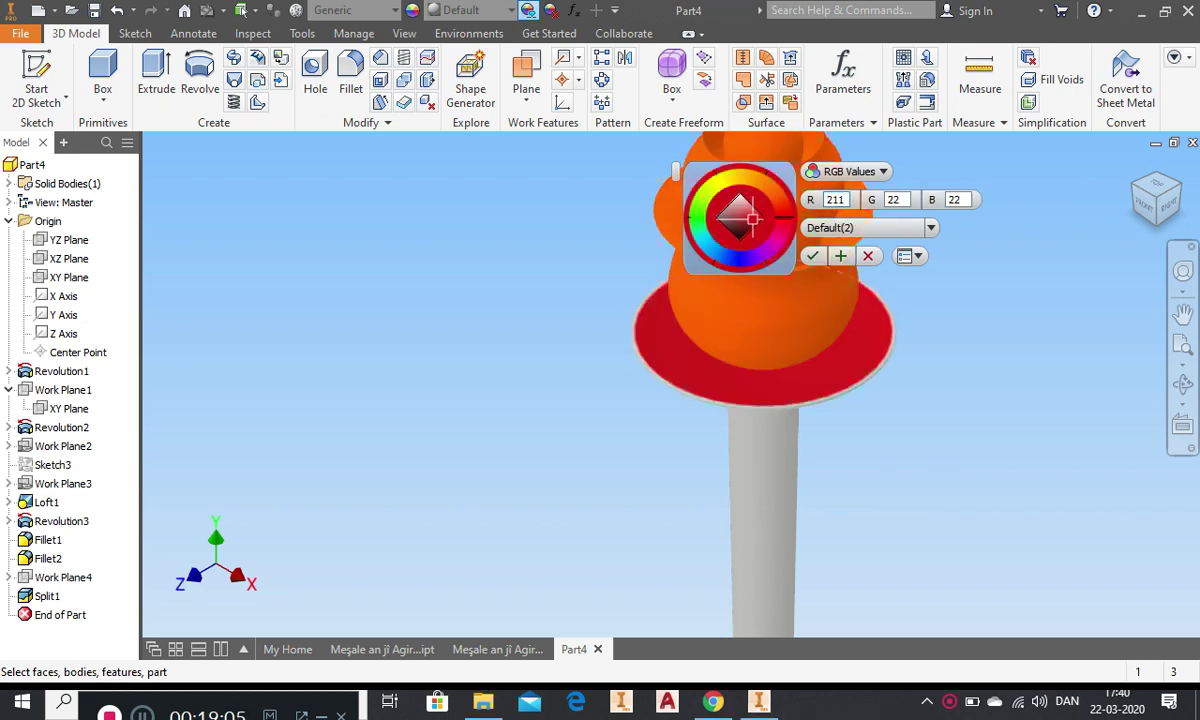
pyautogui.click(812, 256)
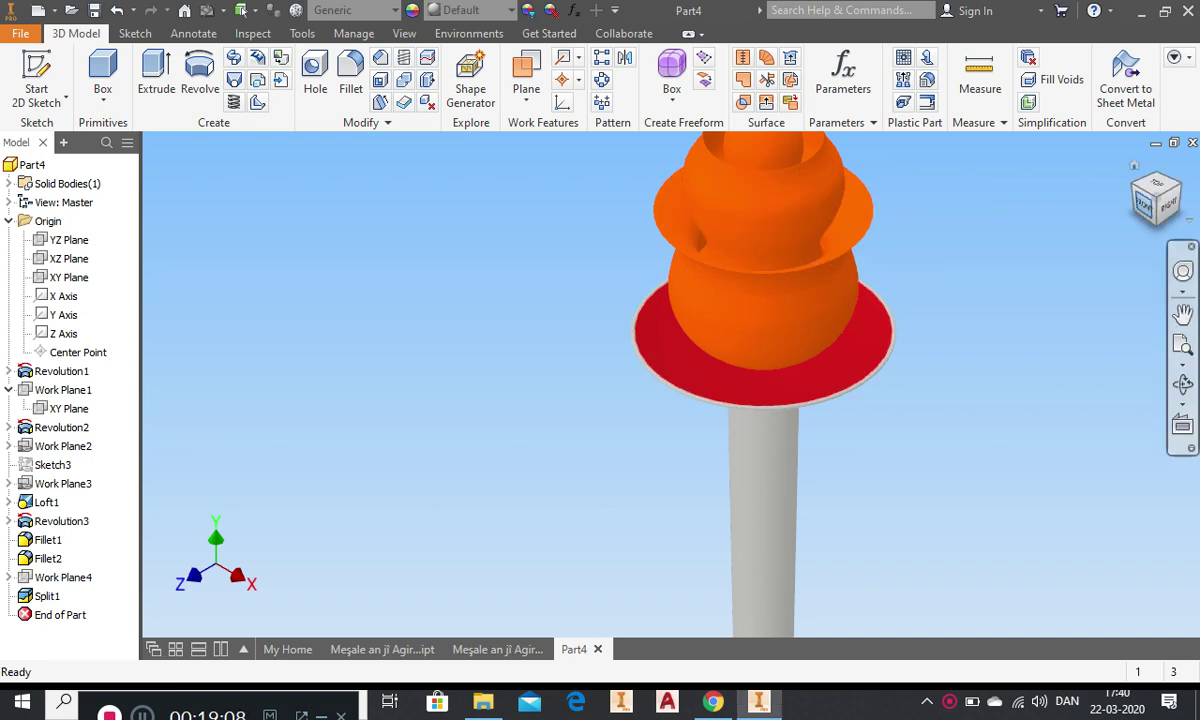
# - Search the appearance library for "metal bl" and apply Chrome - Polished Black to the dish's thin rim and underside
pyautogui.click(1145, 204)
pyautogui.scroll(-8, 675, 352)
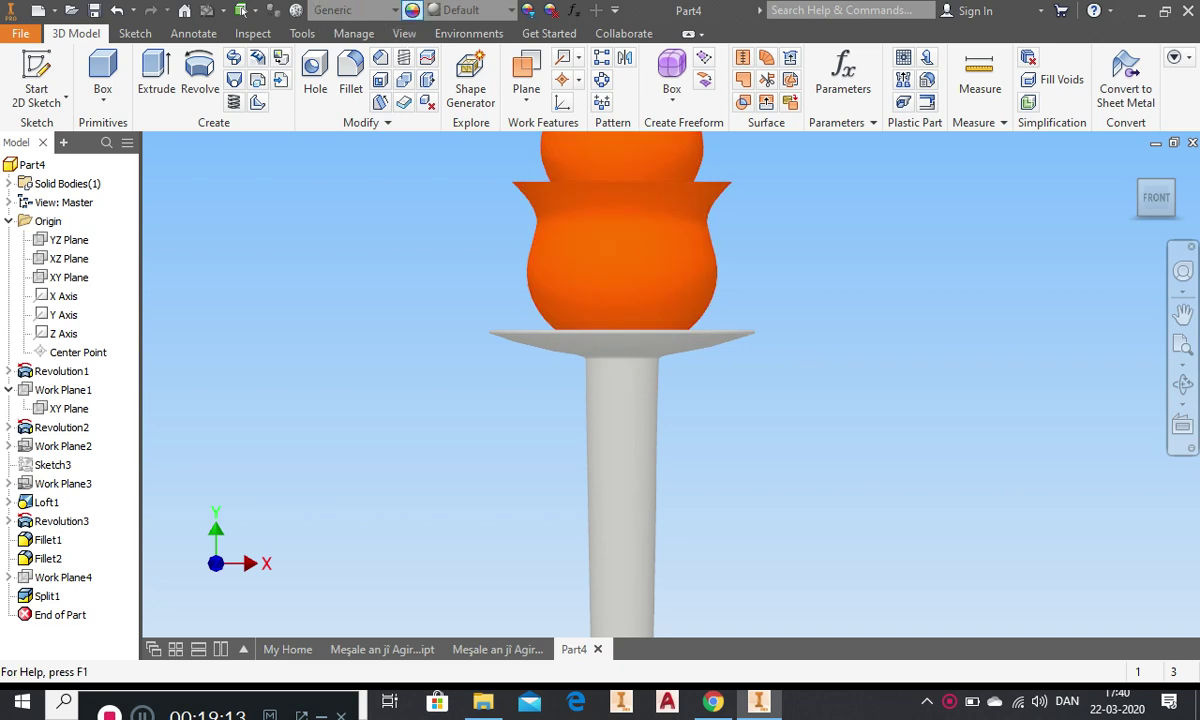
pyautogui.click(412, 10)
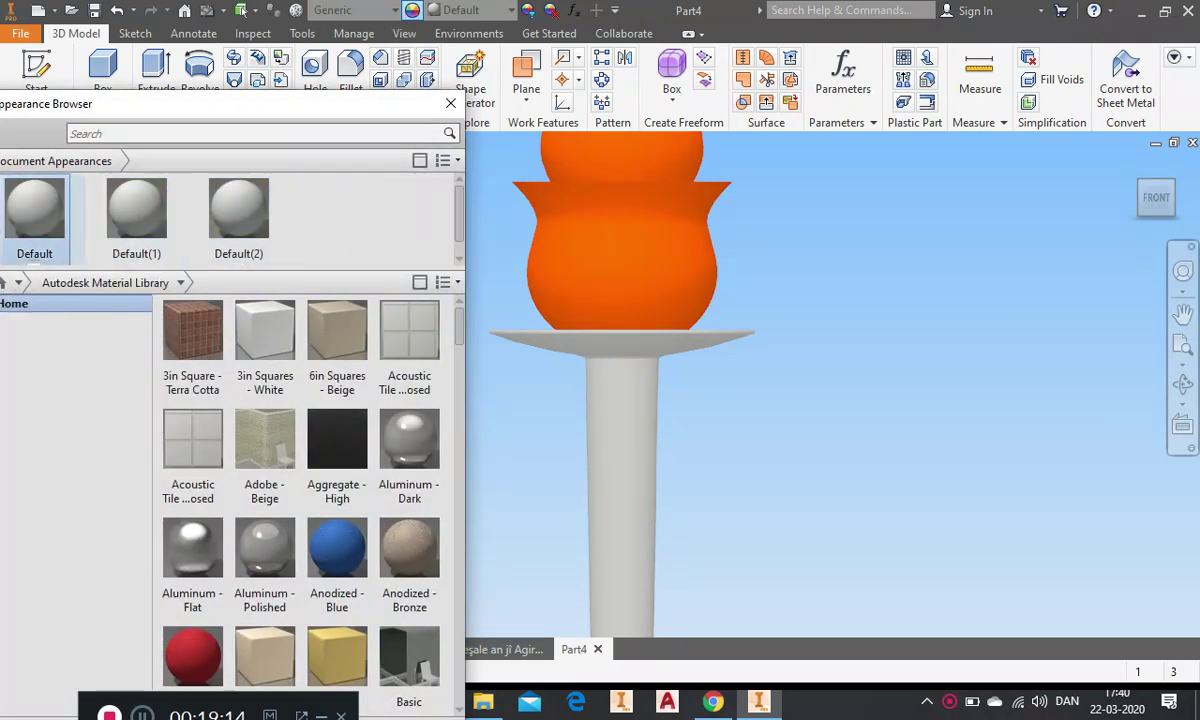
pyautogui.click(245, 133)
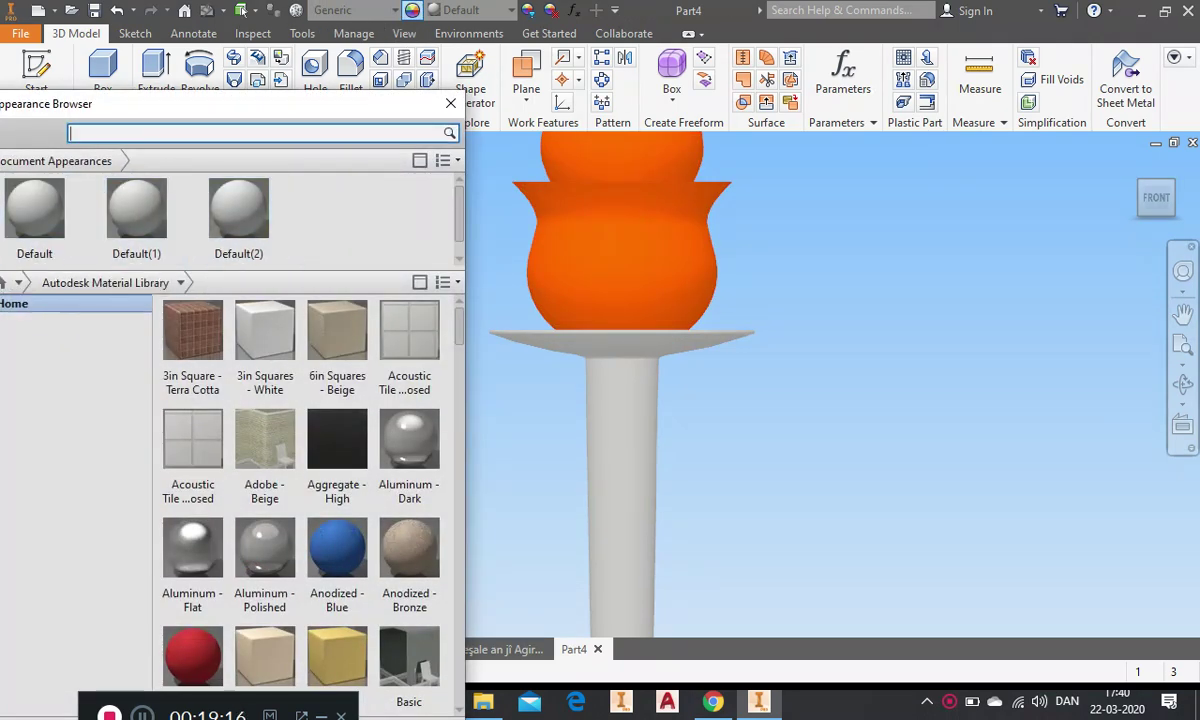
pyautogui.write('metal bl')
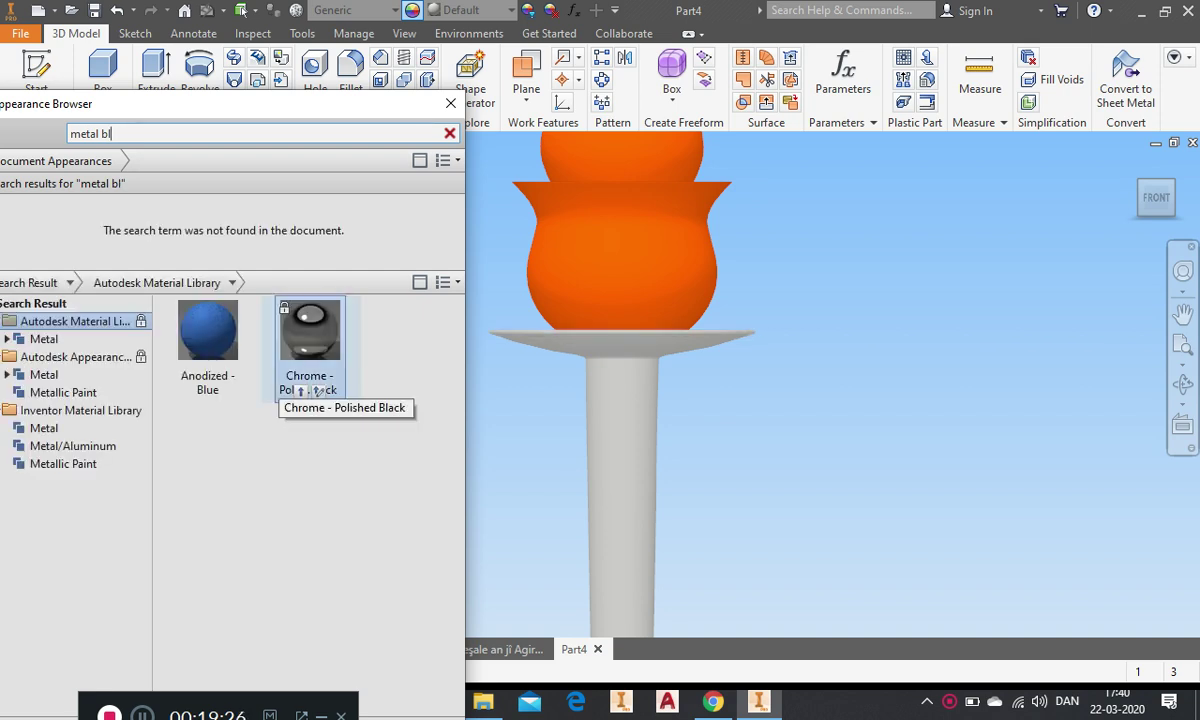
pyautogui.moveTo(312, 390); pyautogui.dragTo(620, 332)
pyautogui.click(306, 391)
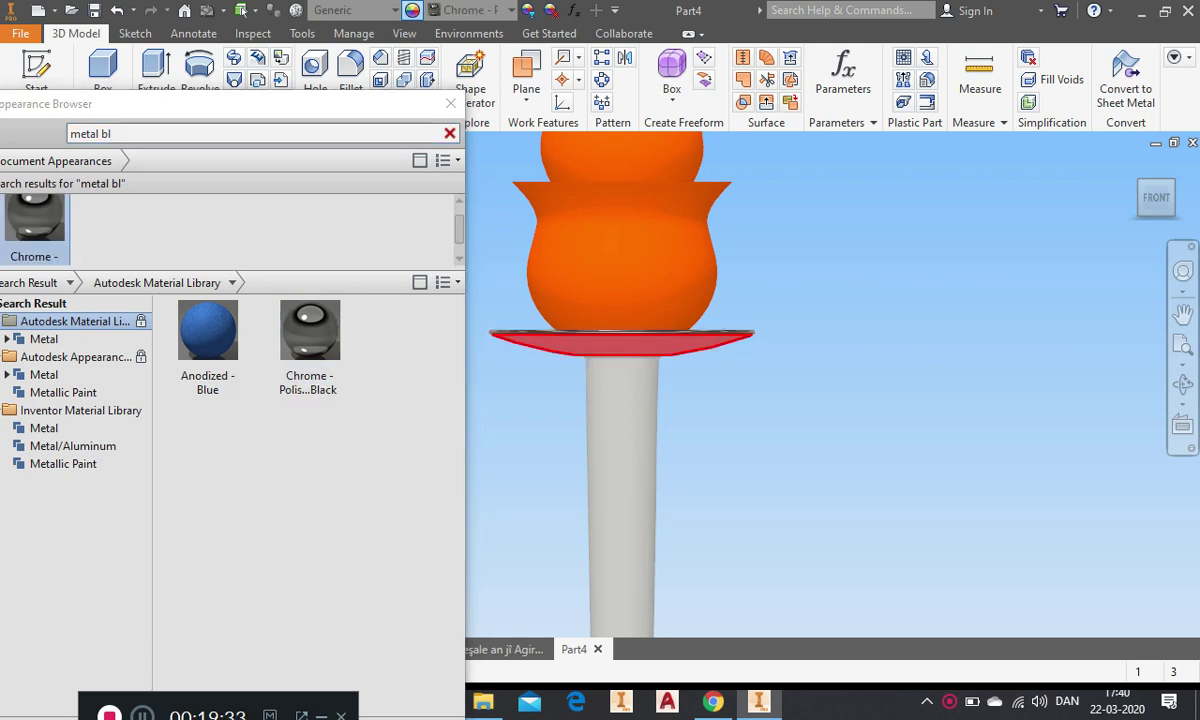
pyautogui.click(310, 390)
pyautogui.click(301, 391)
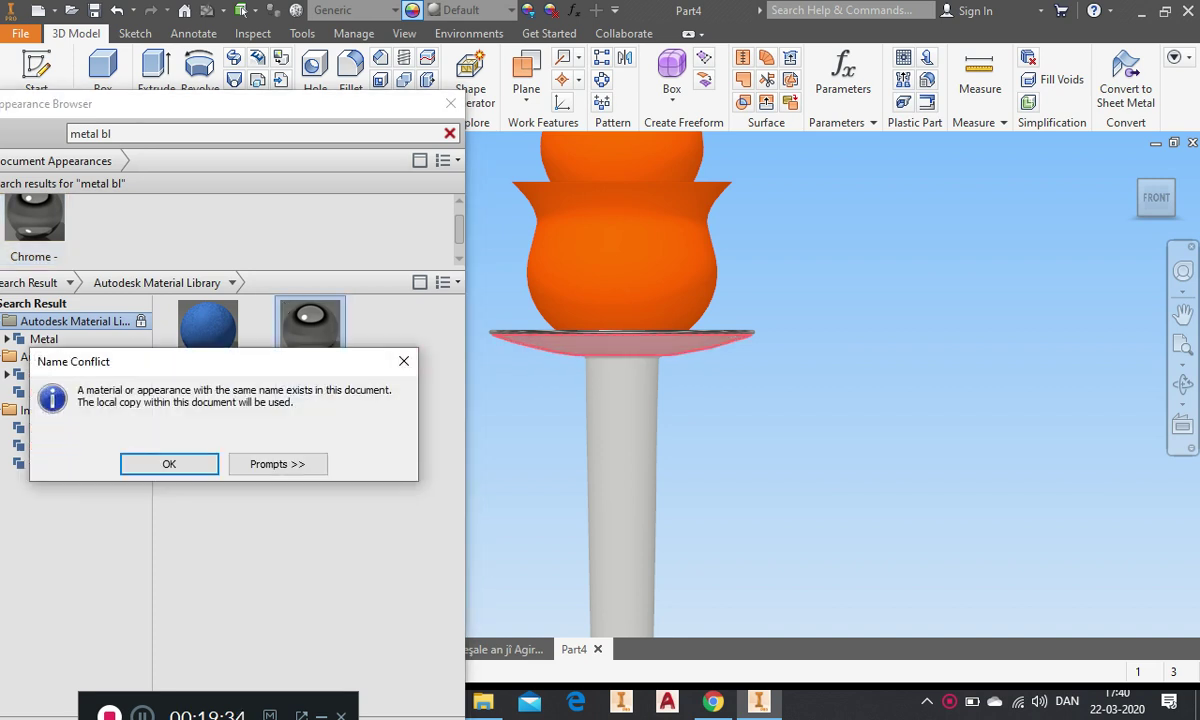
pyautogui.press('Return')
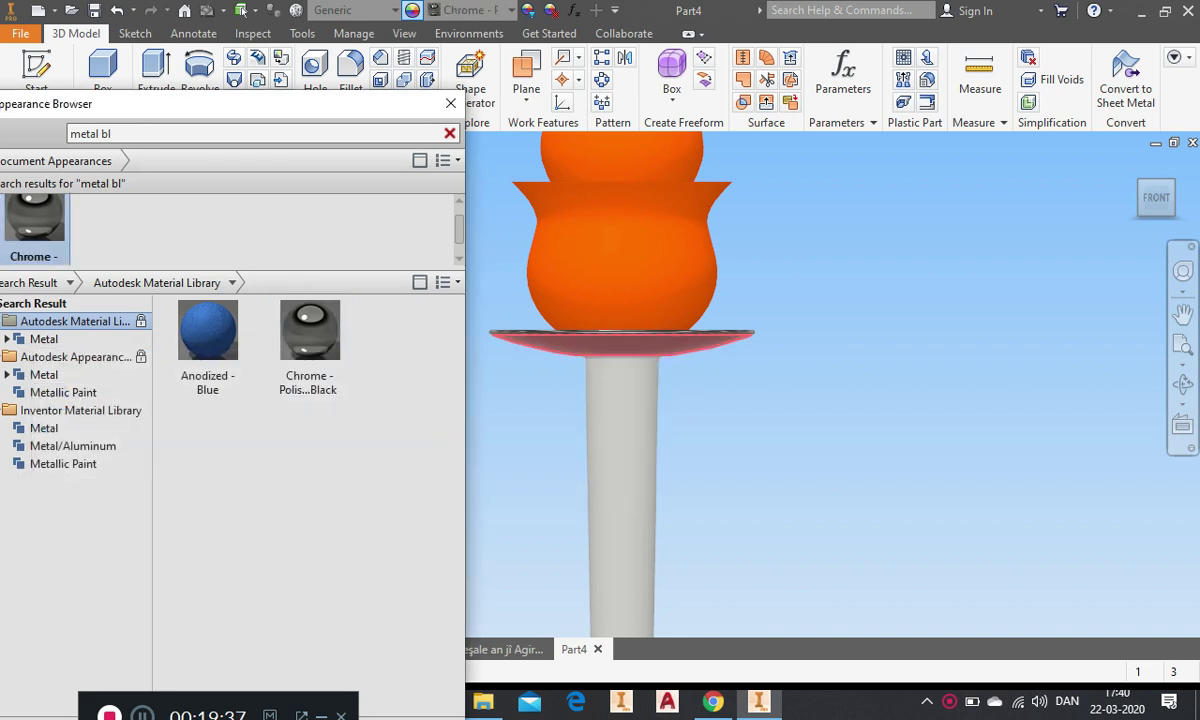
# - Apply the Chrome - Polished Black appearance to the two narrow faces joining the dish's underside to the handle
pyautogui.scroll(-8, 600, 373)
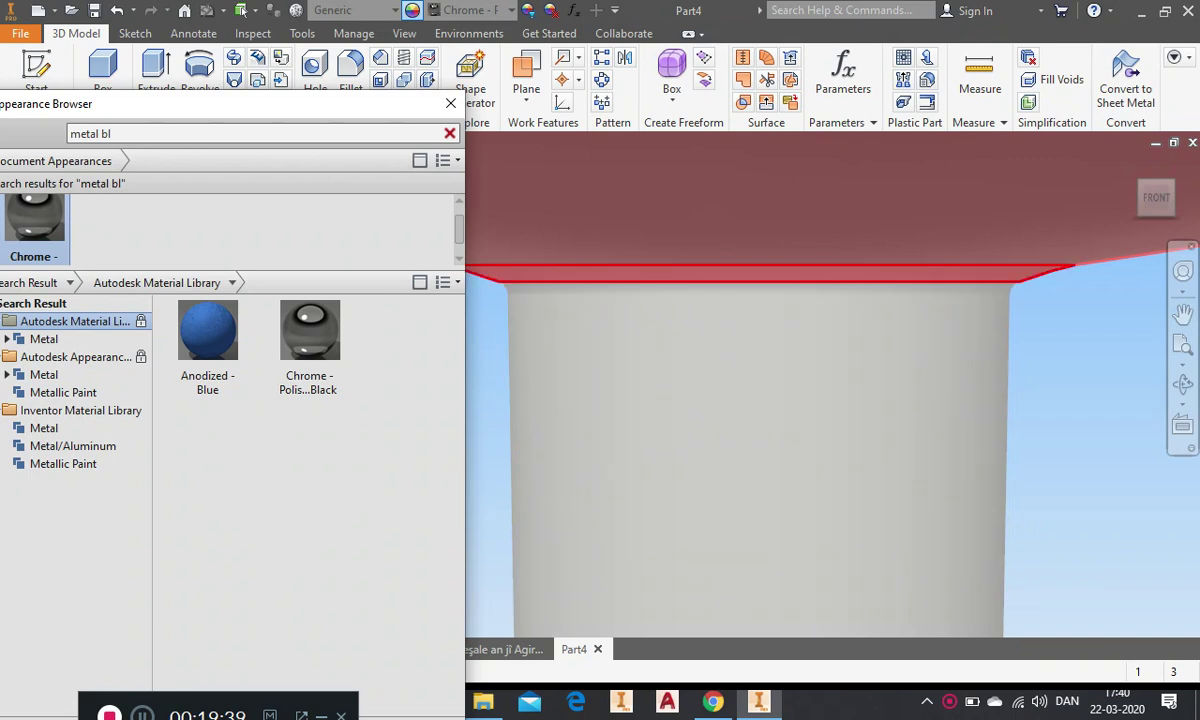
pyautogui.click(610, 274)
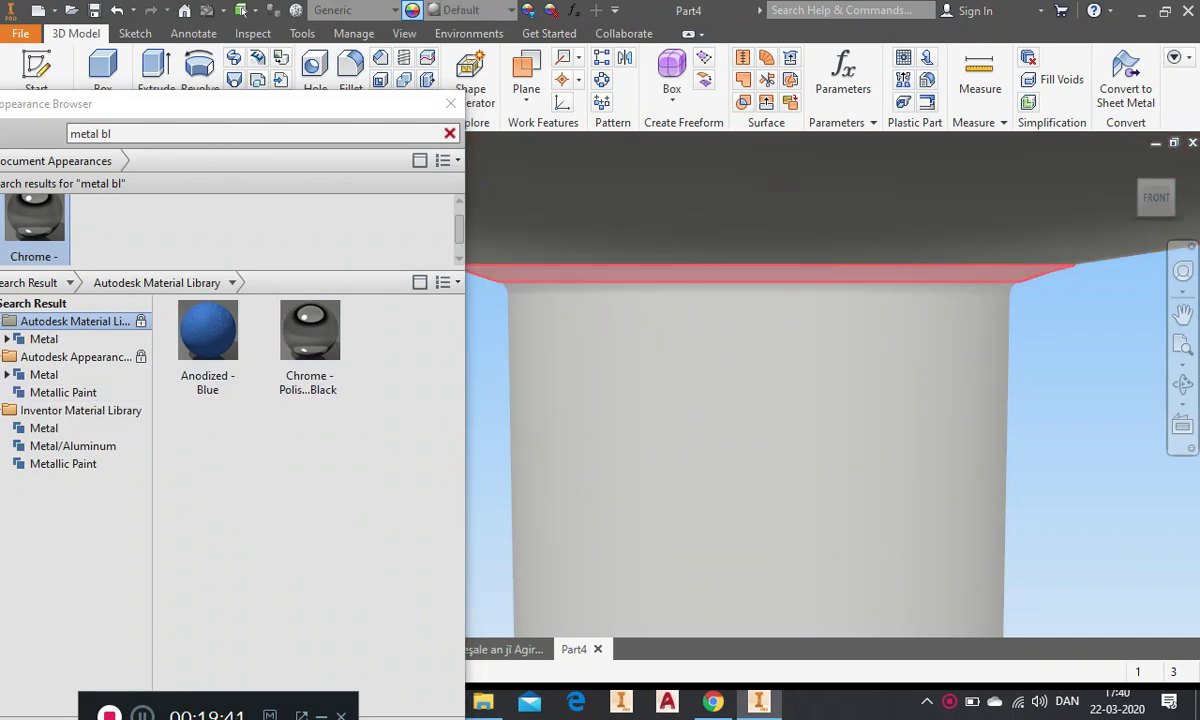
pyautogui.click(35, 230)
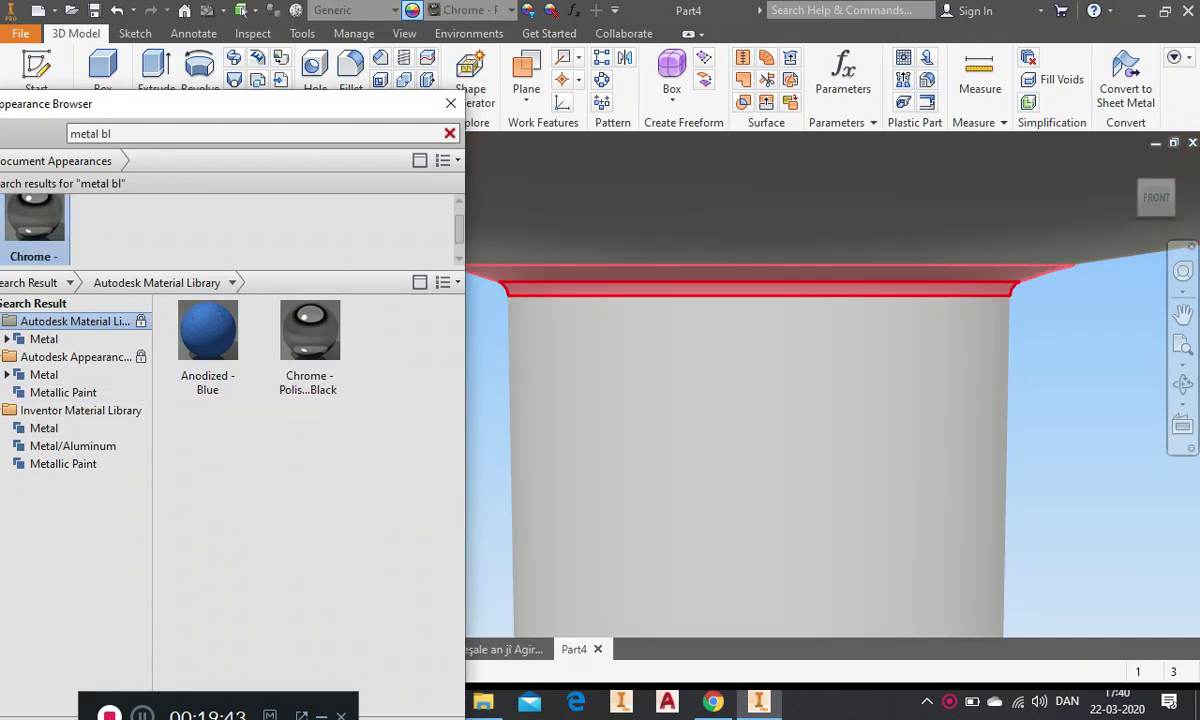
pyautogui.click(640, 289)
pyautogui.click(35, 228)
# - Apply the Chrome - Polished Black appearance to the handle's upper section, between the dish and the split line
pyautogui.click(640, 345)
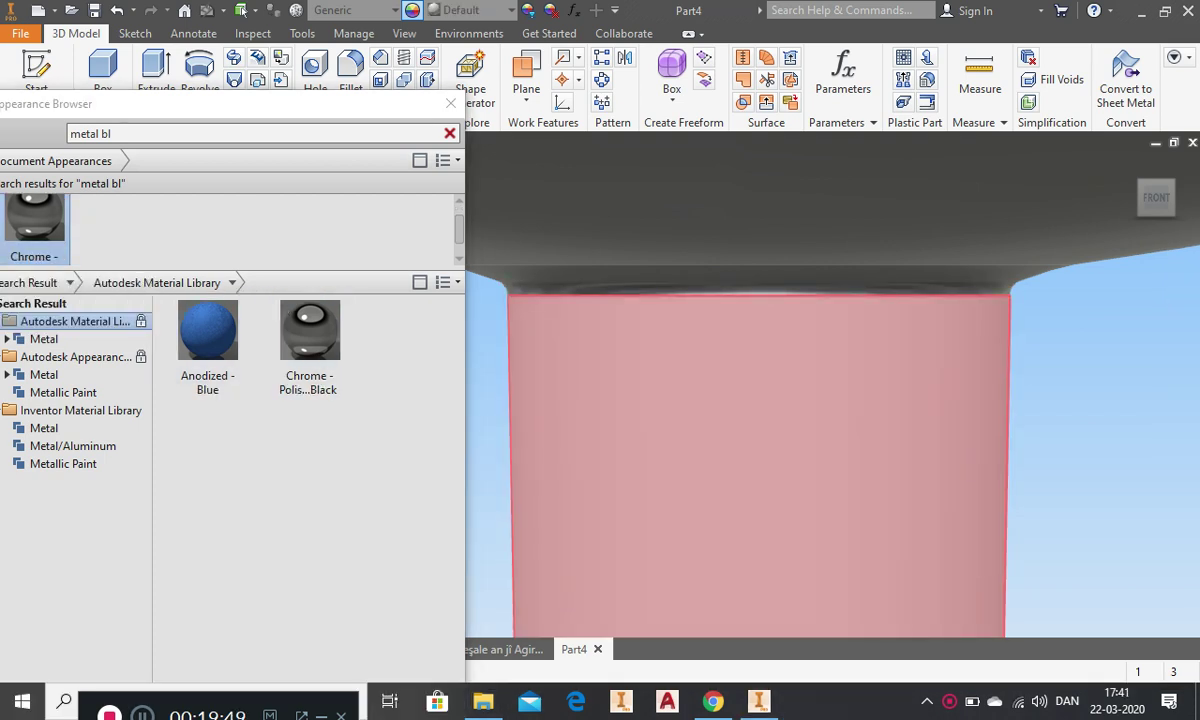
pyautogui.click(34, 218)
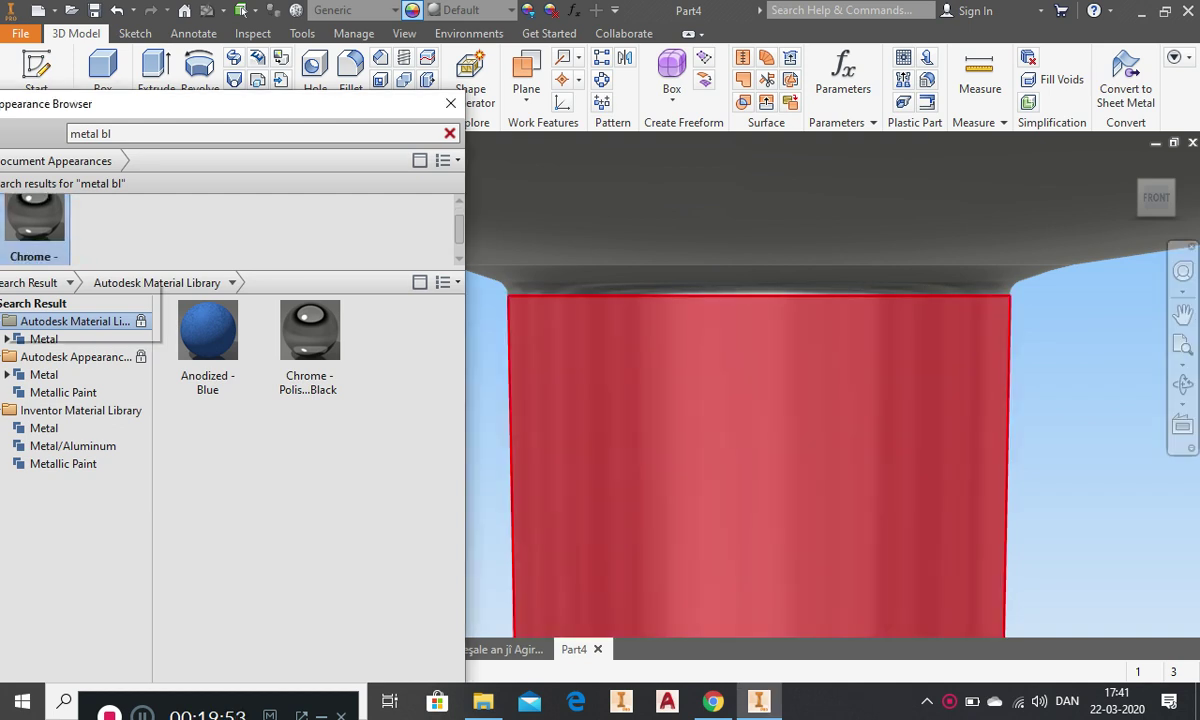
pyautogui.scroll(-6, 756, 286)
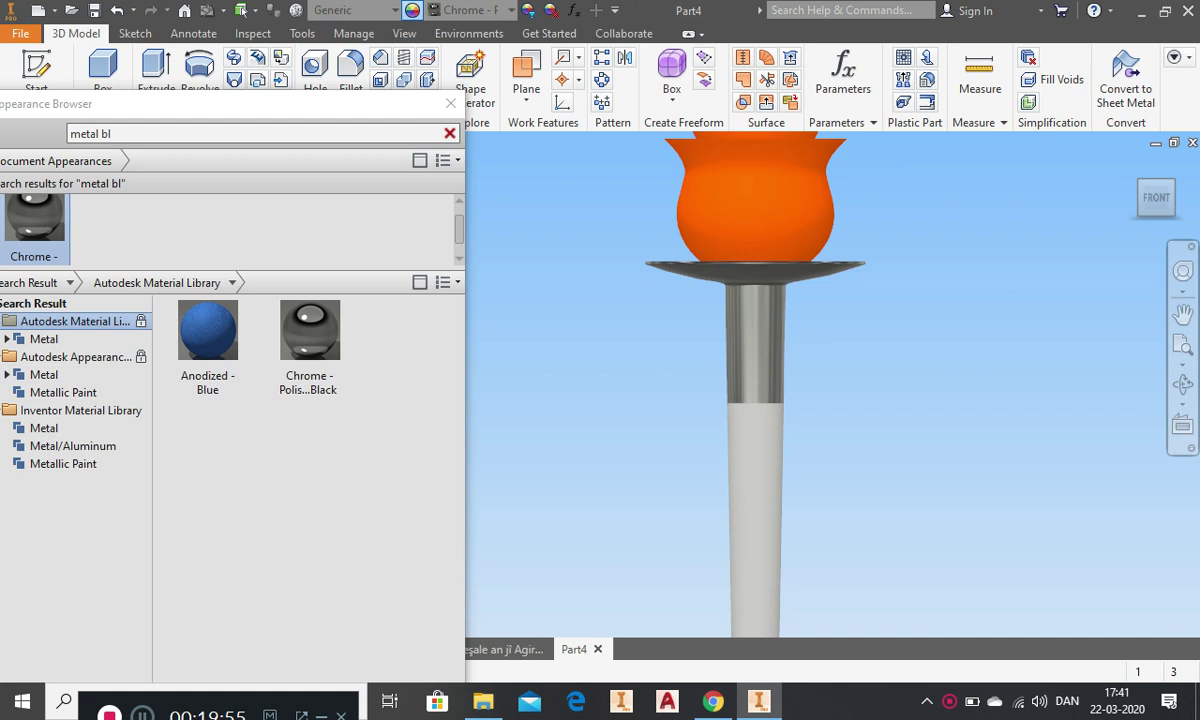
# - Search the appearance library for "wood" and select the handle's lower section below the split line
pyautogui.click(116, 134)
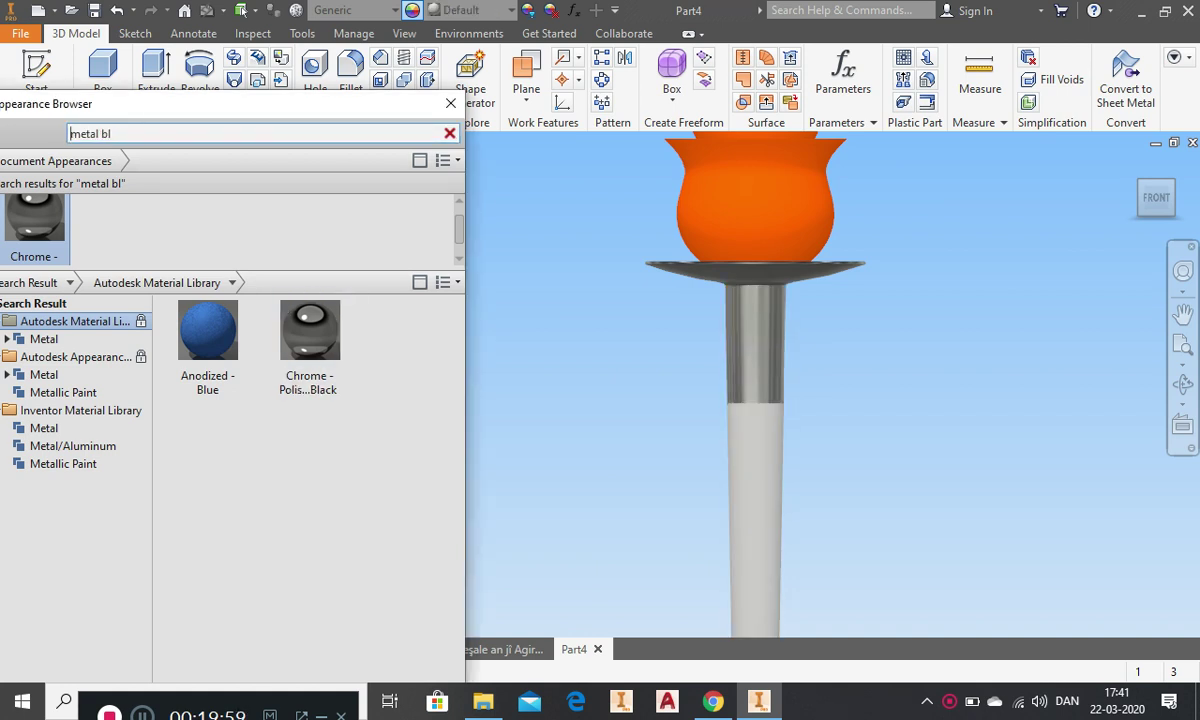
pyautogui.write('woo')
pyautogui.press('End')
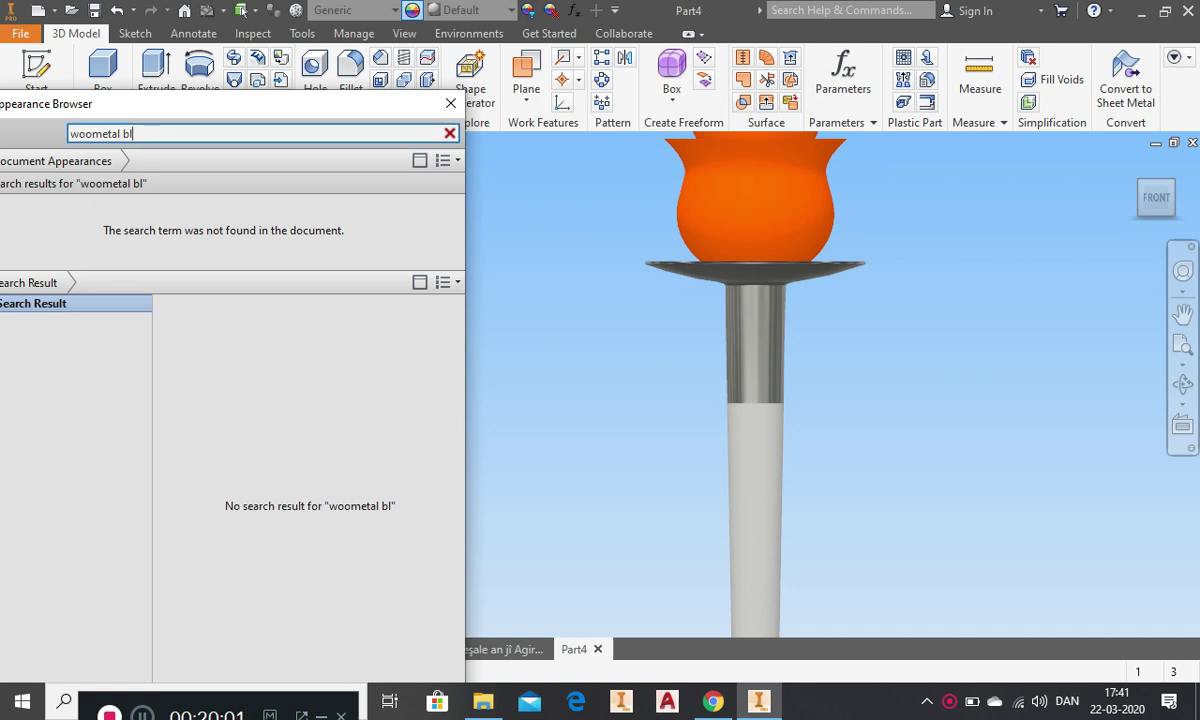
pyautogui.hotkey('ctrl', 'a')
pyautogui.write('w')
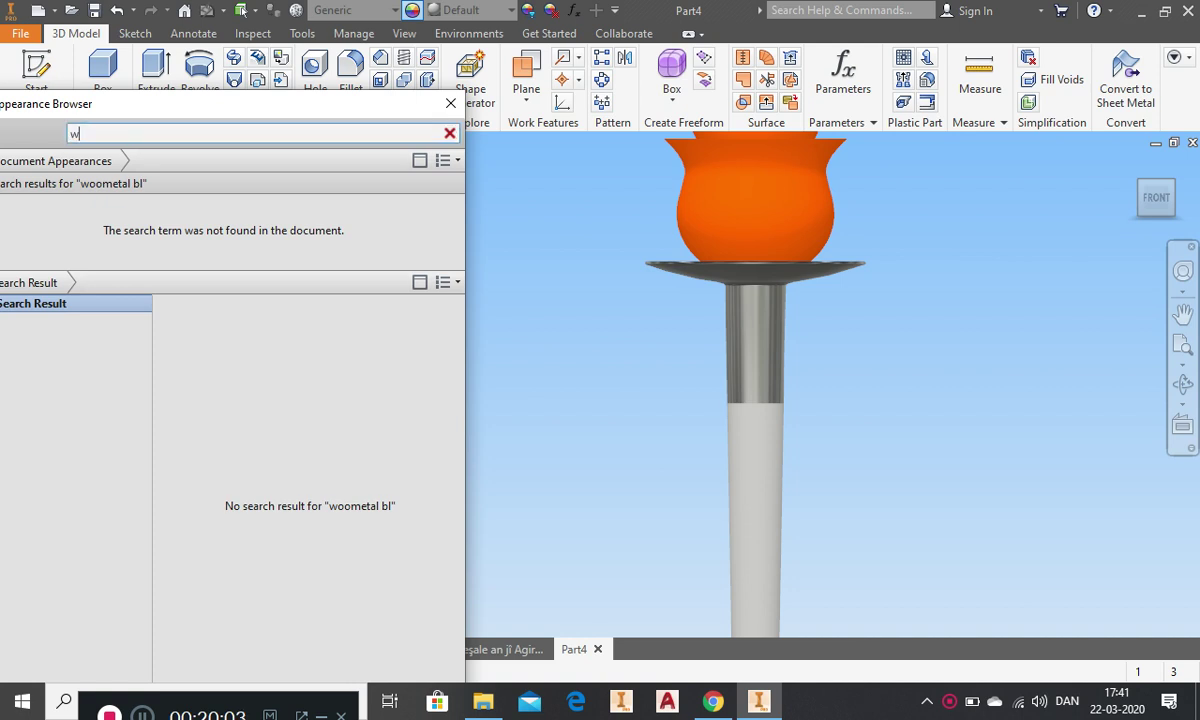
pyautogui.write('o')
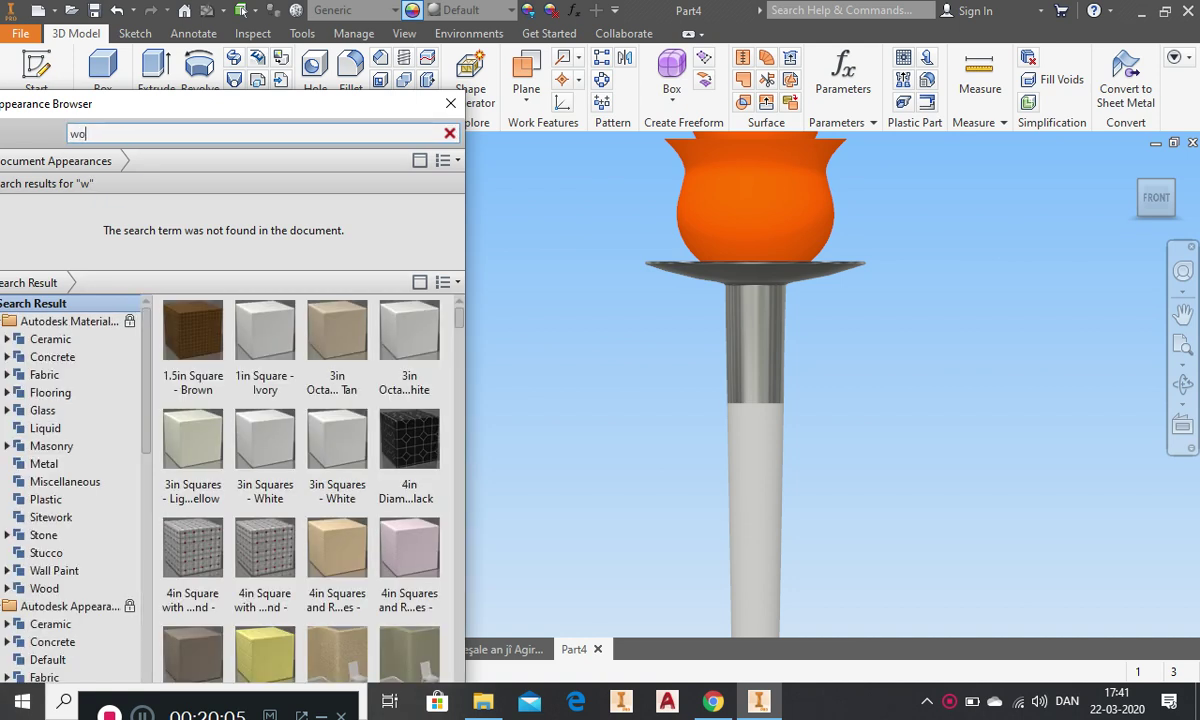
pyautogui.write('od')
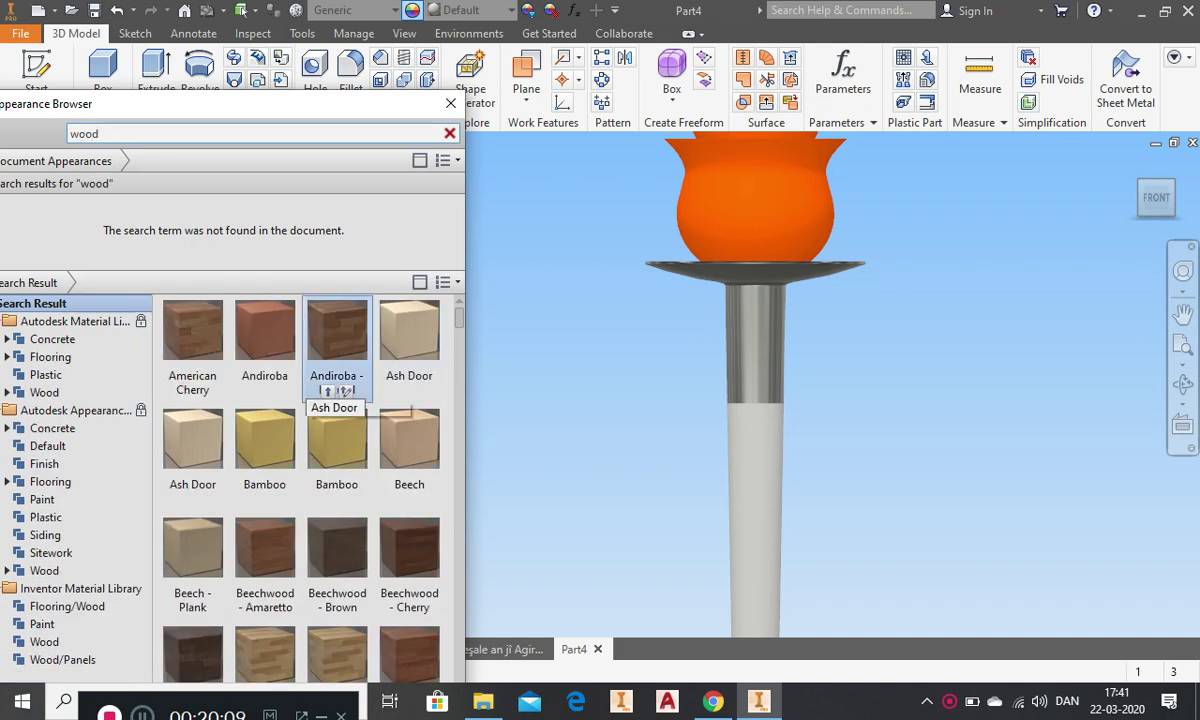
pyautogui.click(756, 500)
pyautogui.scroll(-3, 910, 279)
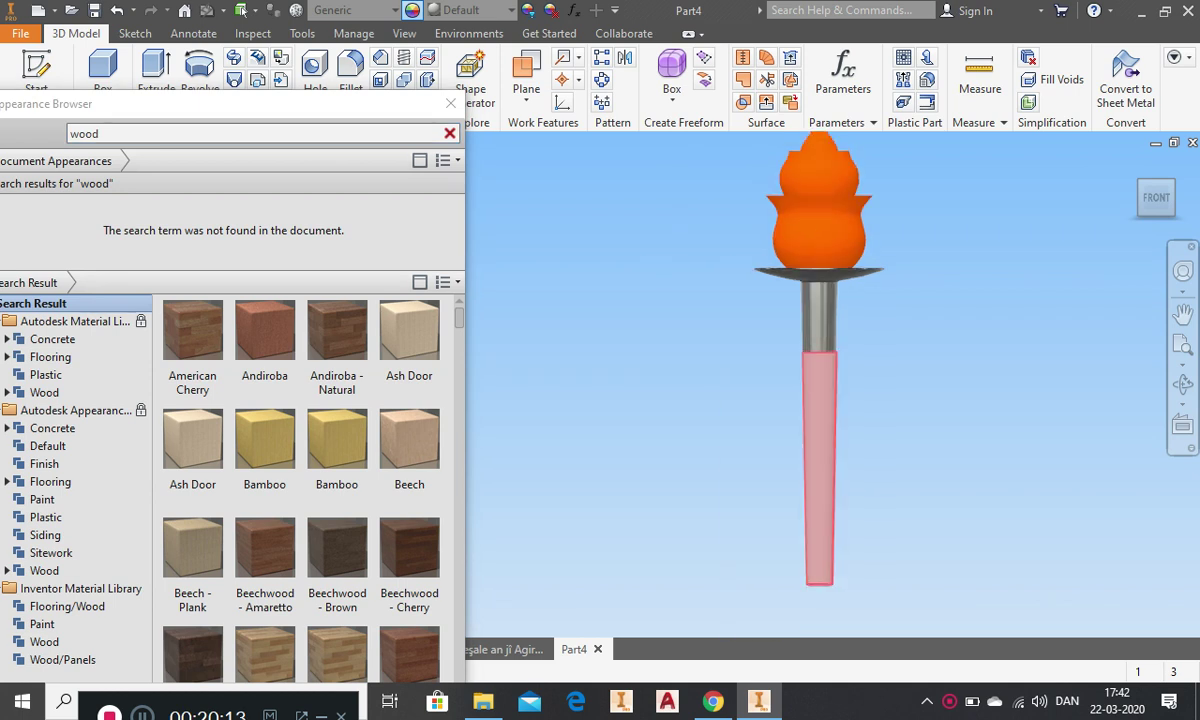
pyautogui.scroll(3, 830, 400)
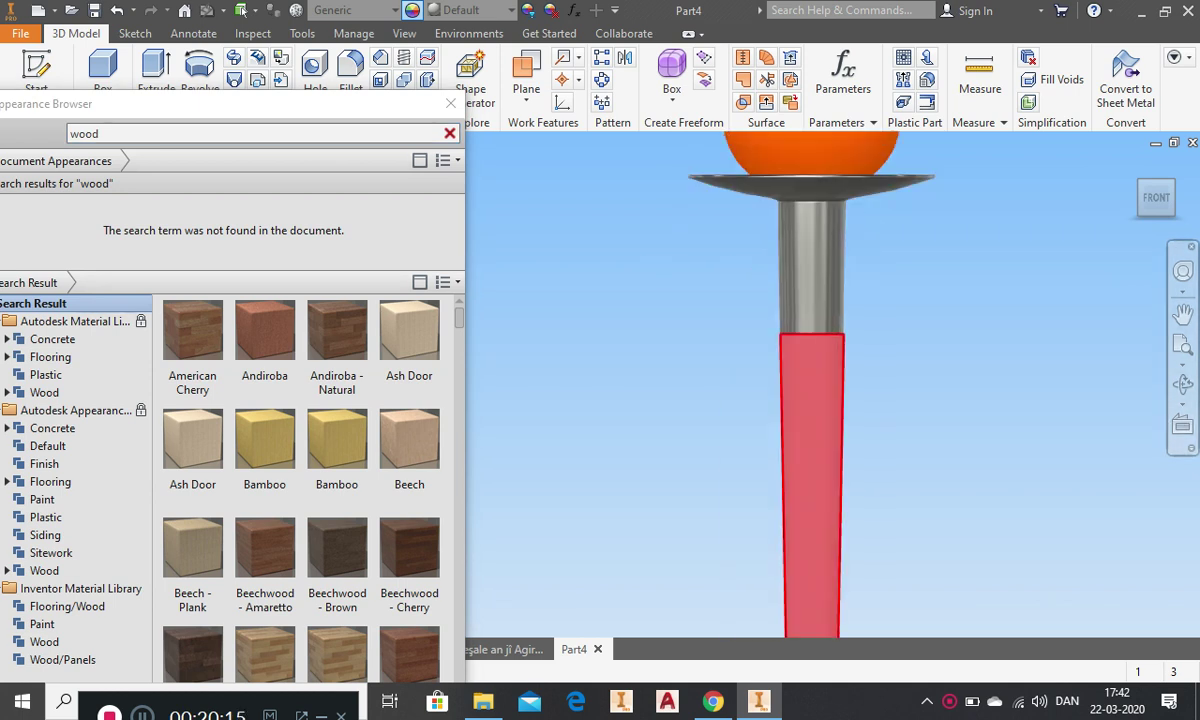
# - Preview several wood appearances, including Andiroba - Natural, on the handle's lower section
pyautogui.click(327, 391)
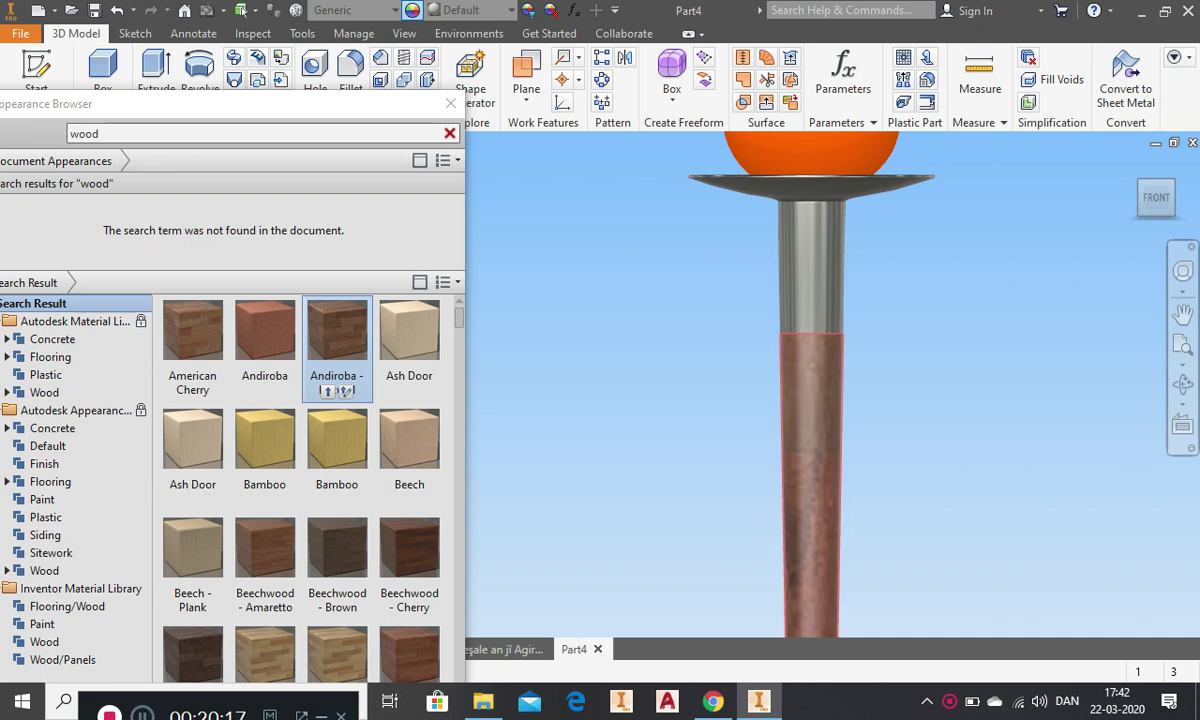
pyautogui.click(187, 391)
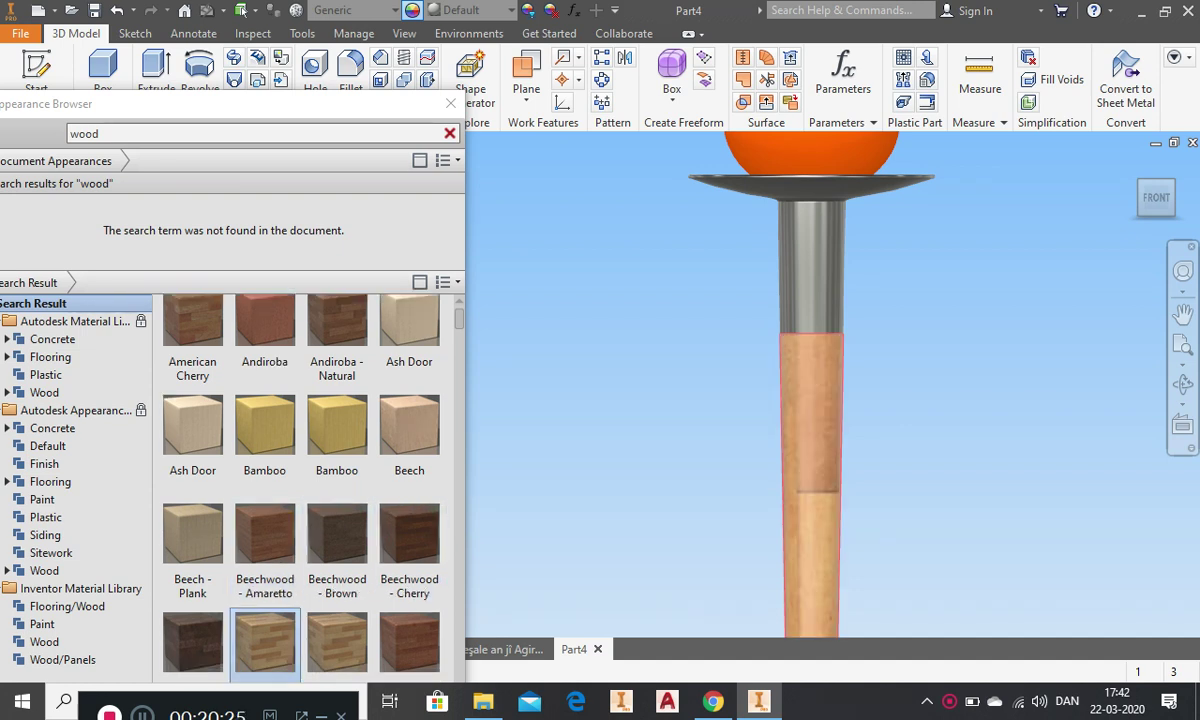
pyautogui.scroll(5, 797, 320)
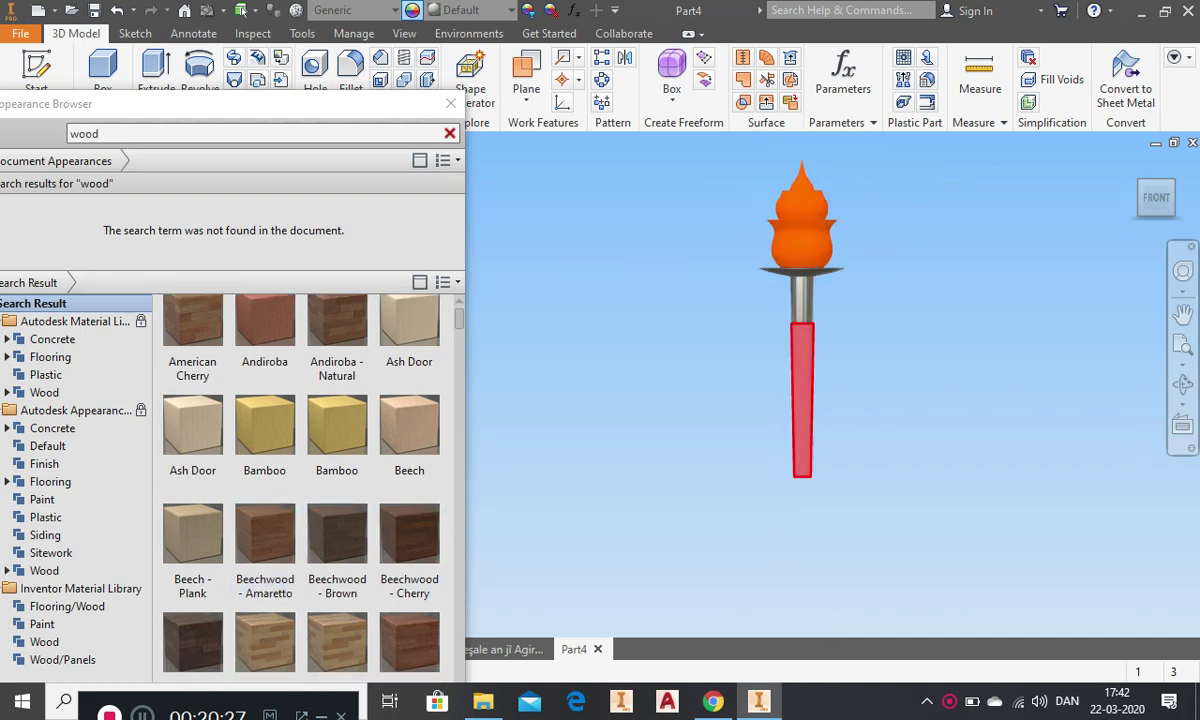
pyautogui.scroll(-3, 785, 392)
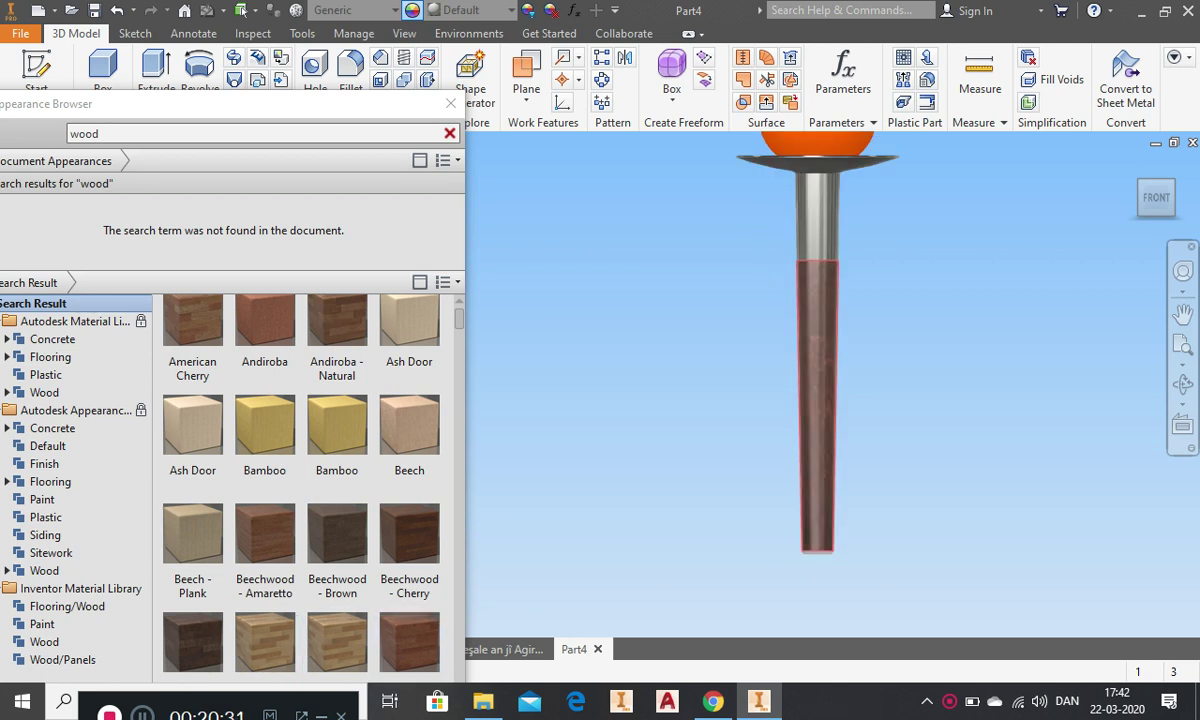
pyautogui.scroll(-3, 409, 640)
pyautogui.moveTo(173, 104); pyautogui.dragTo(244, 90)
pyautogui.scroll(-7, 308, 470)
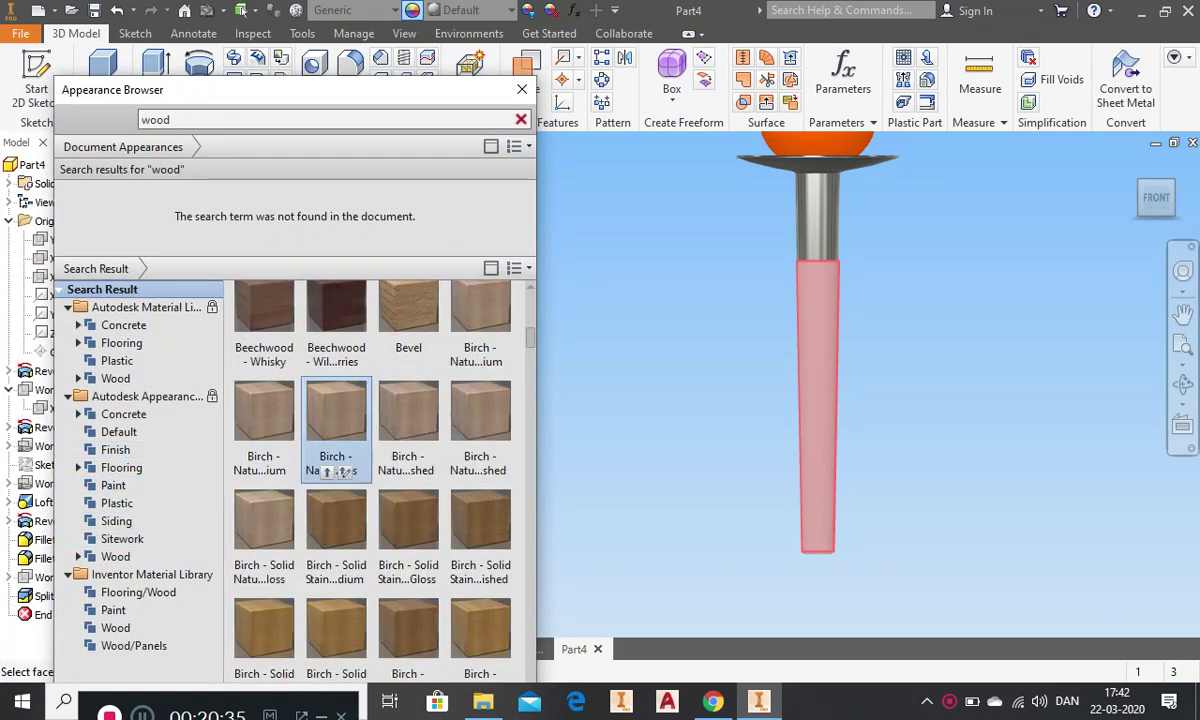
pyautogui.scroll(3, 310, 472)
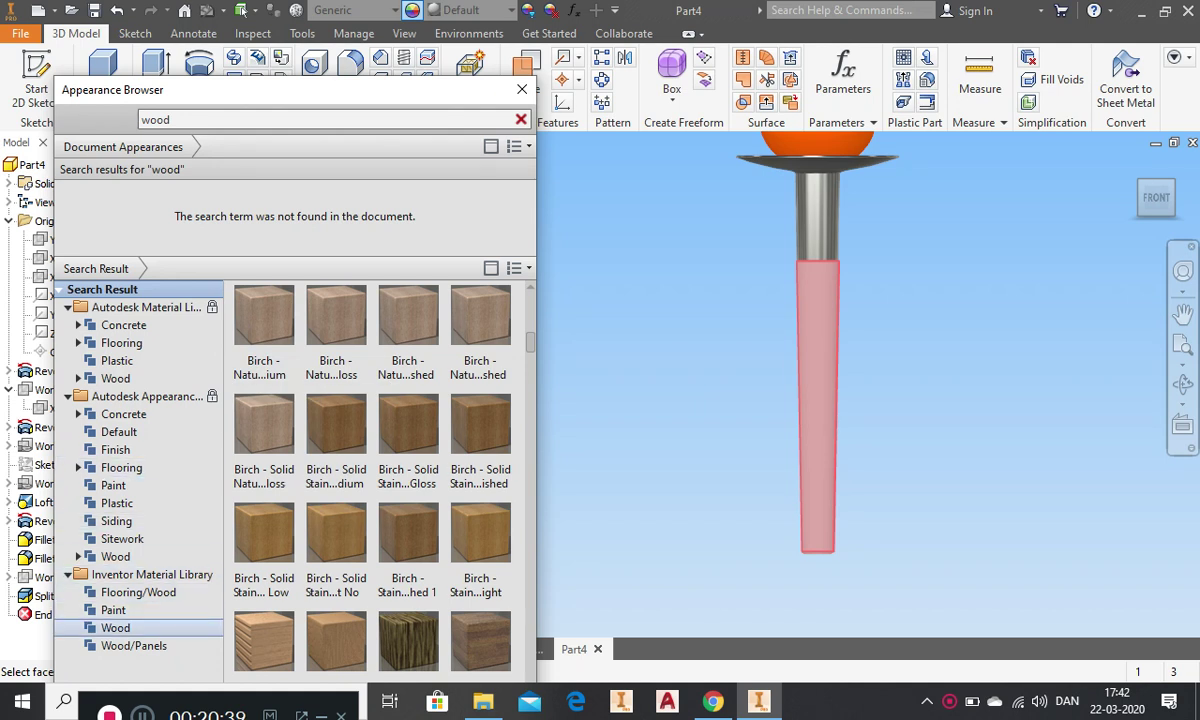
# - Try the Walnut - Natural wood from the Inventor Material Library on the handle's lower section
pyautogui.click(115, 627)
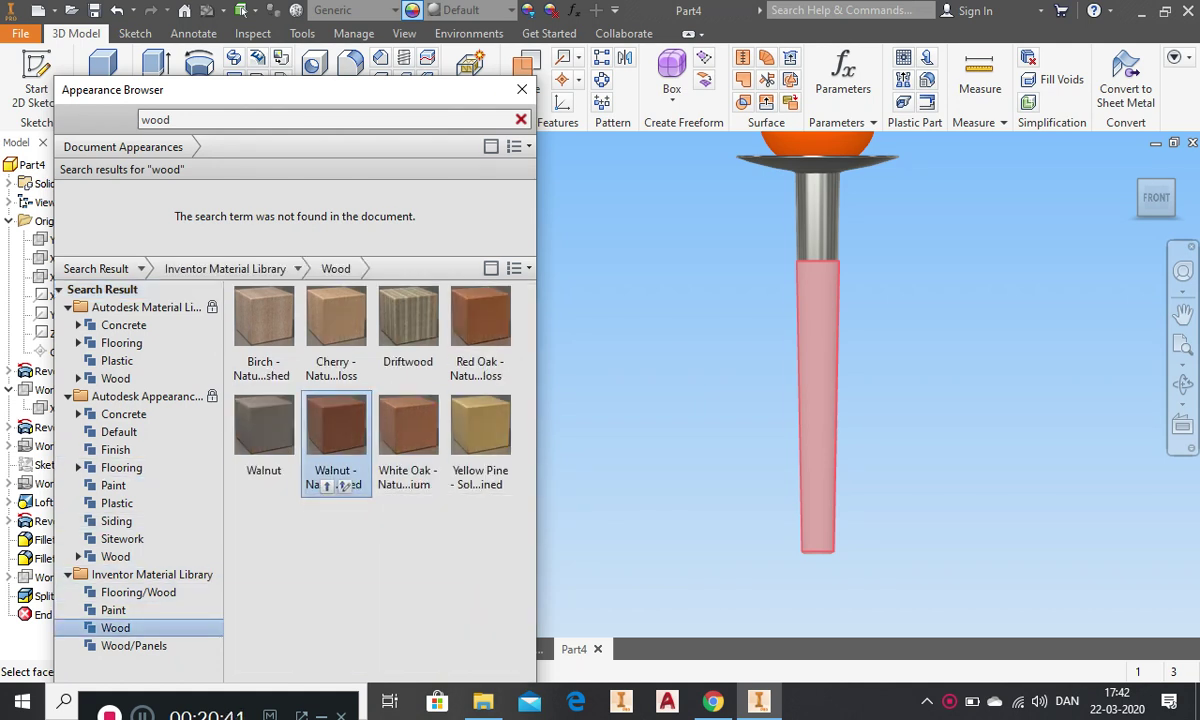
pyautogui.click(336, 430)
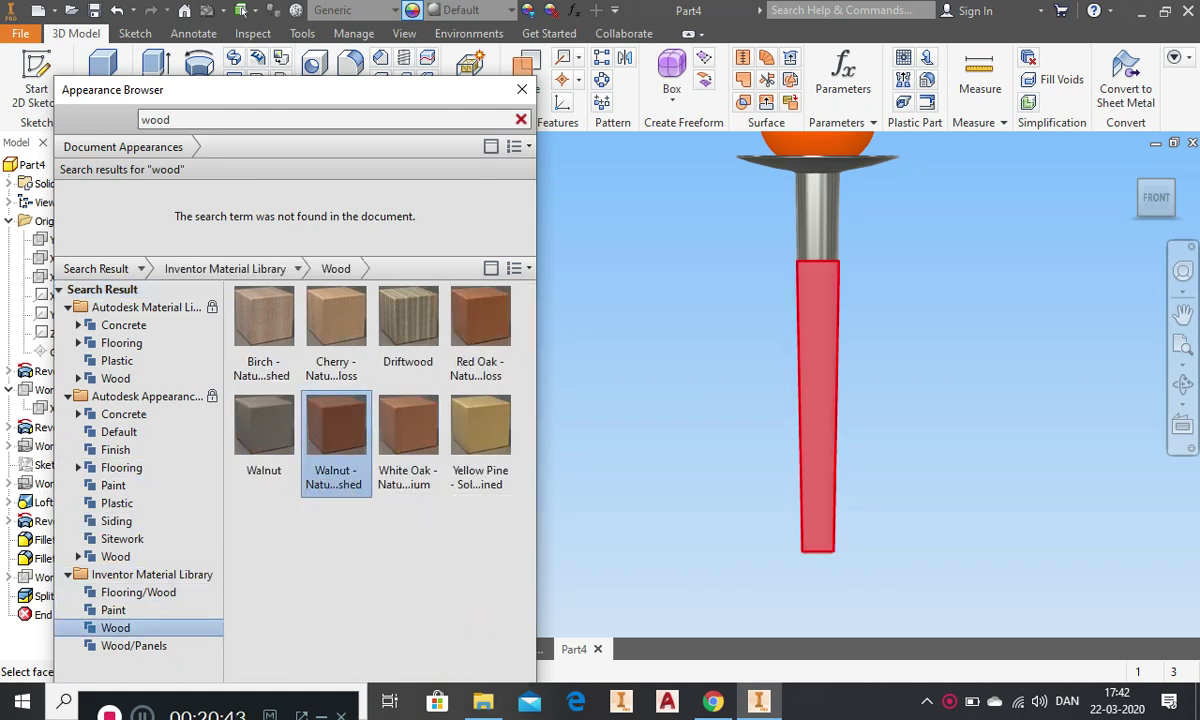
pyautogui.click(817, 425)
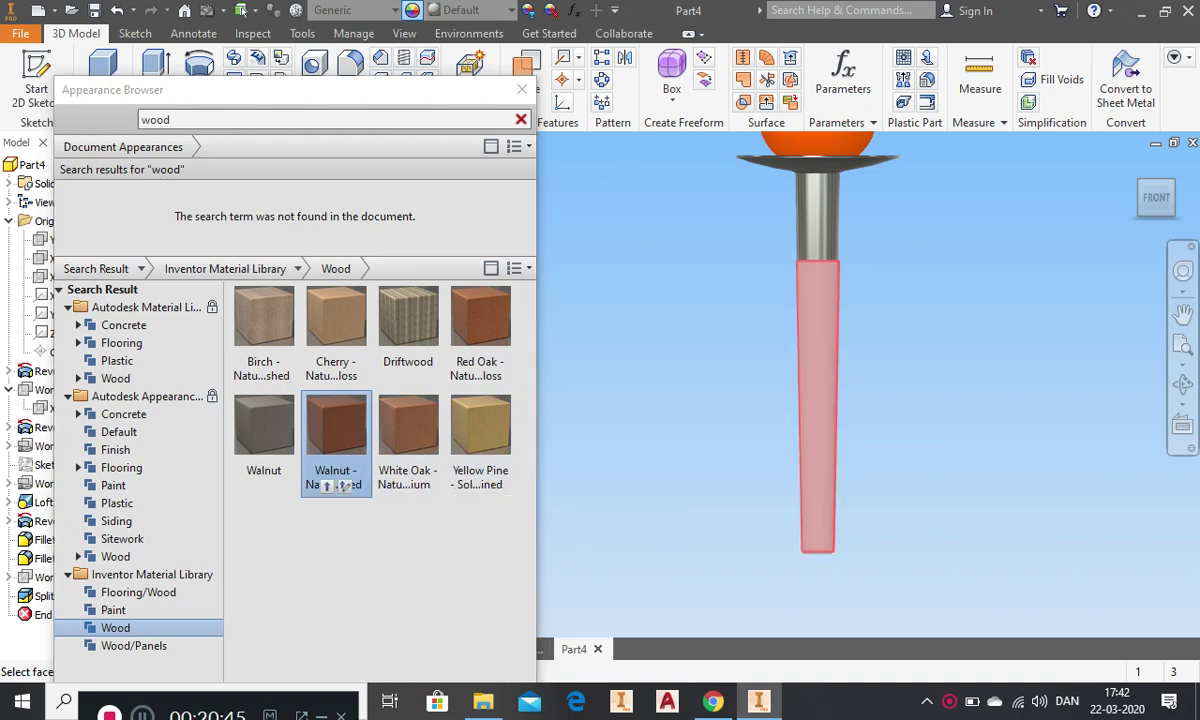
pyautogui.click(326, 486)
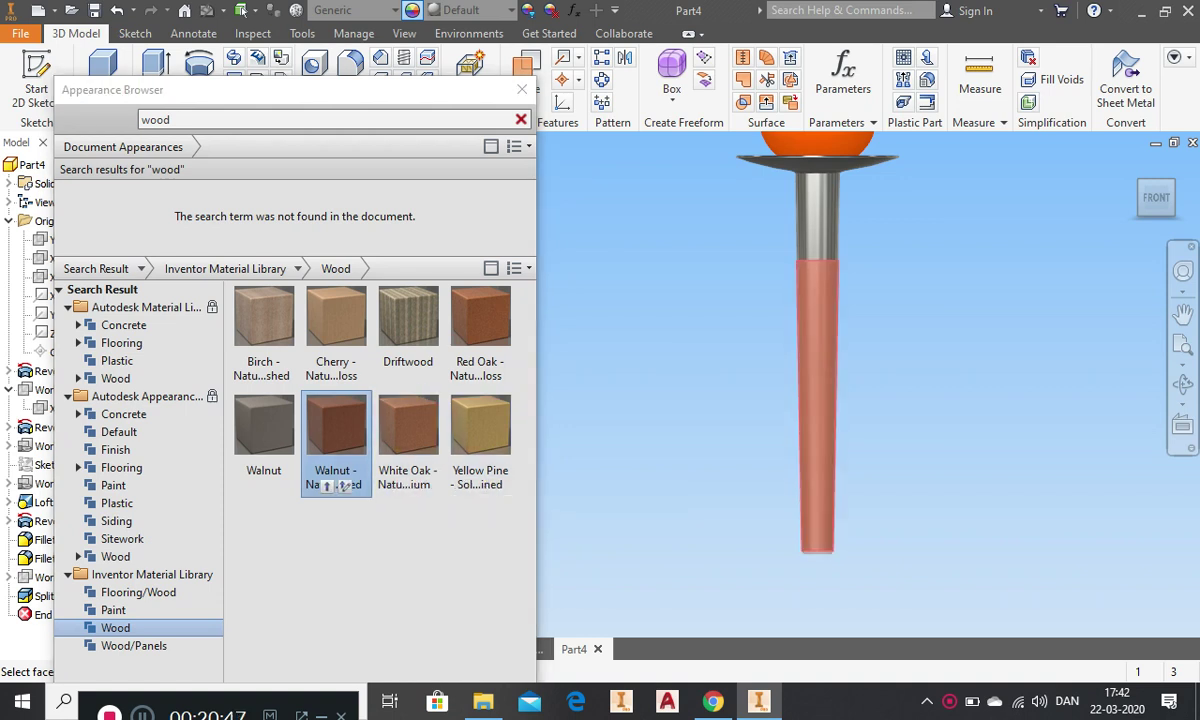
pyautogui.click(326, 377)
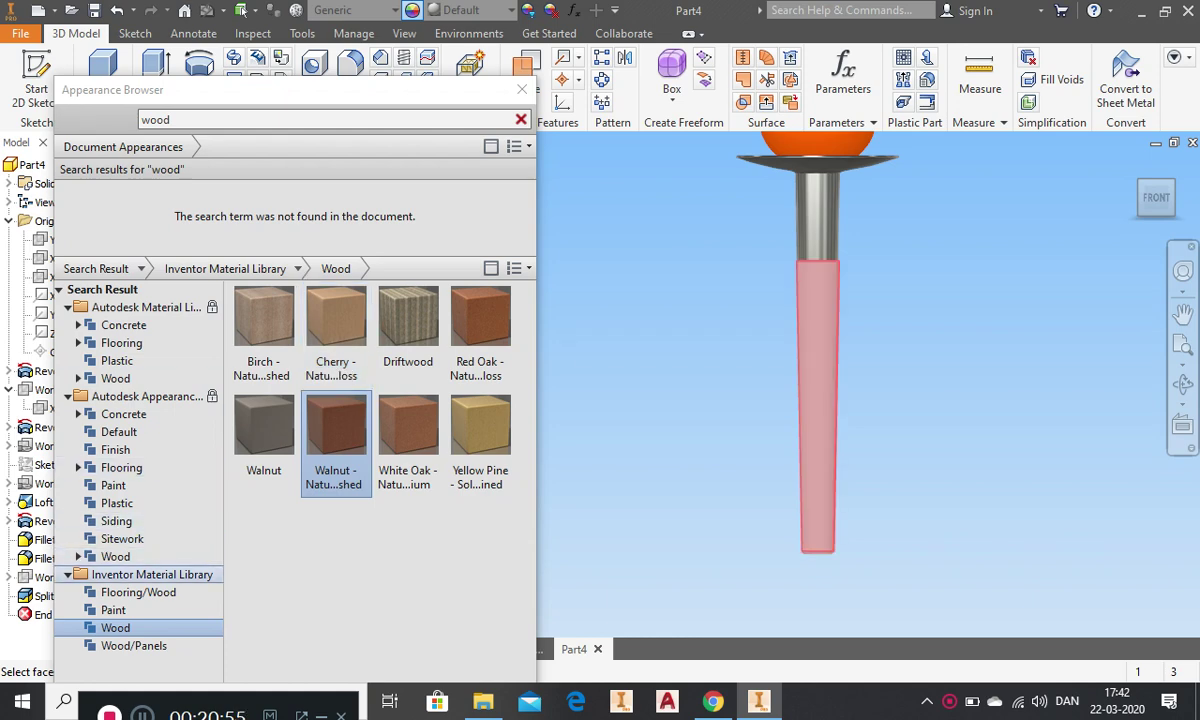
# - Apply the Elm - Burl Stained wood from the Autodesk Appearance Library to the handle's lower section
pyautogui.click(115, 556)
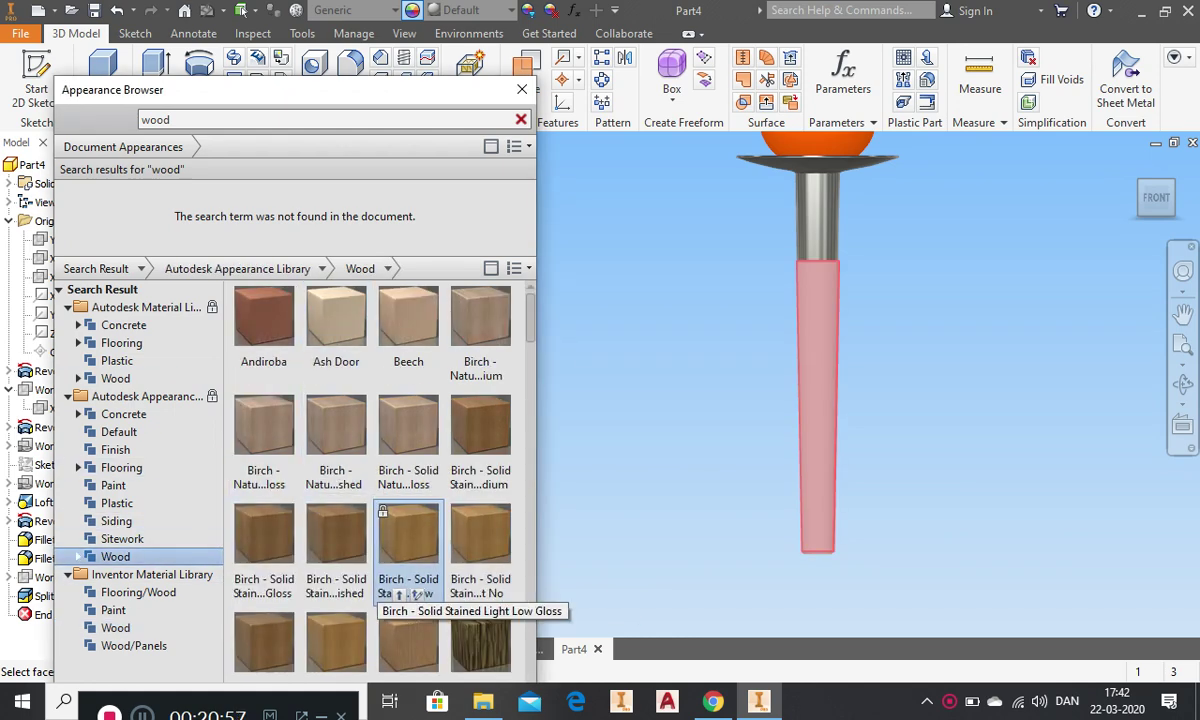
pyautogui.scroll(-3, 402, 576)
pyautogui.scroll(-3, 402, 584)
pyautogui.scroll(-10, 402, 580)
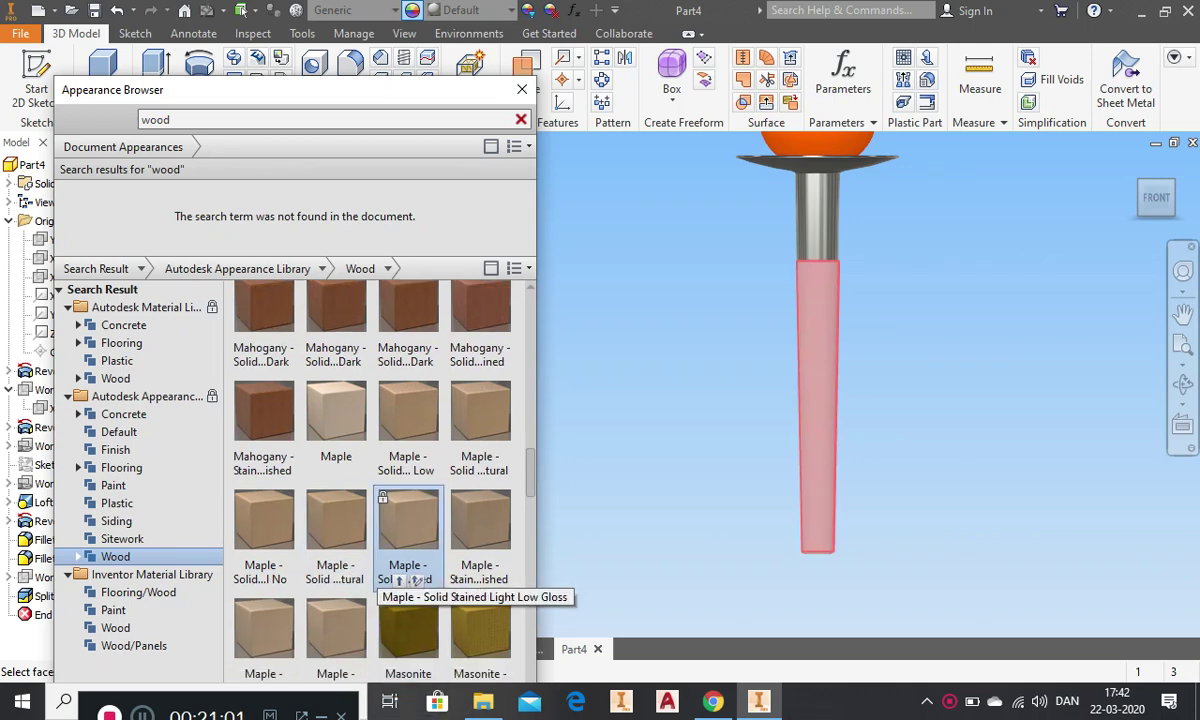
pyautogui.scroll(3, 480, 560)
pyautogui.scroll(1, 450, 530)
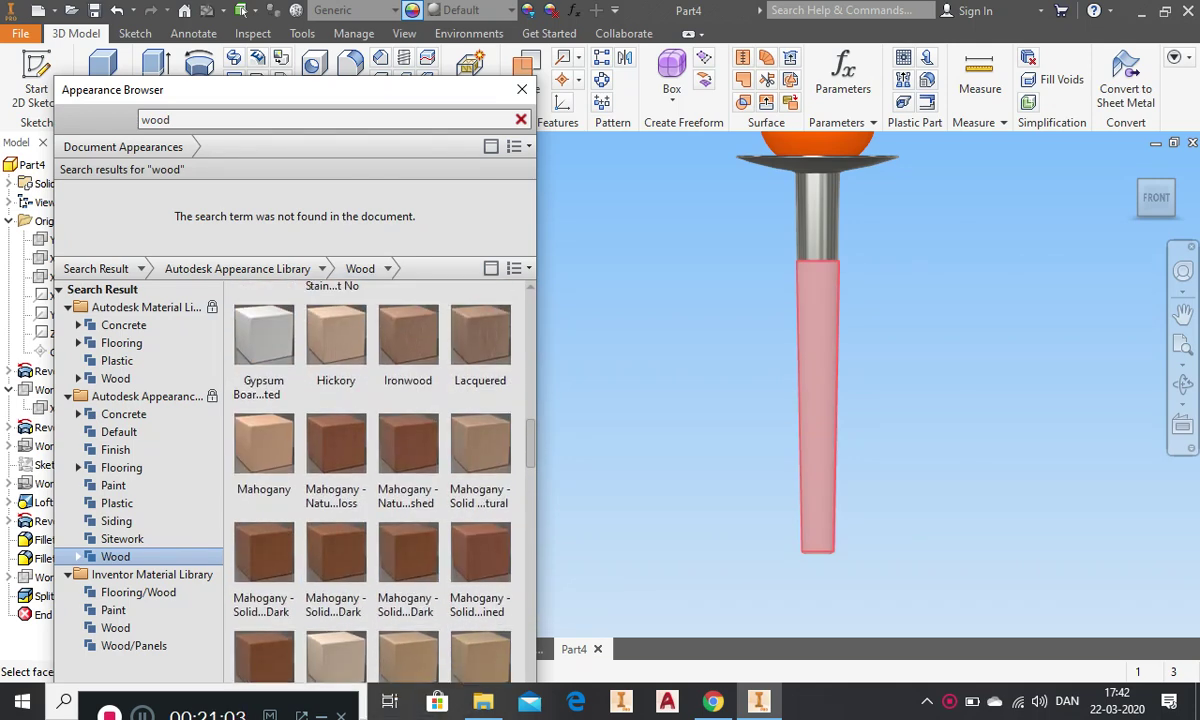
pyautogui.scroll(5, 372, 480)
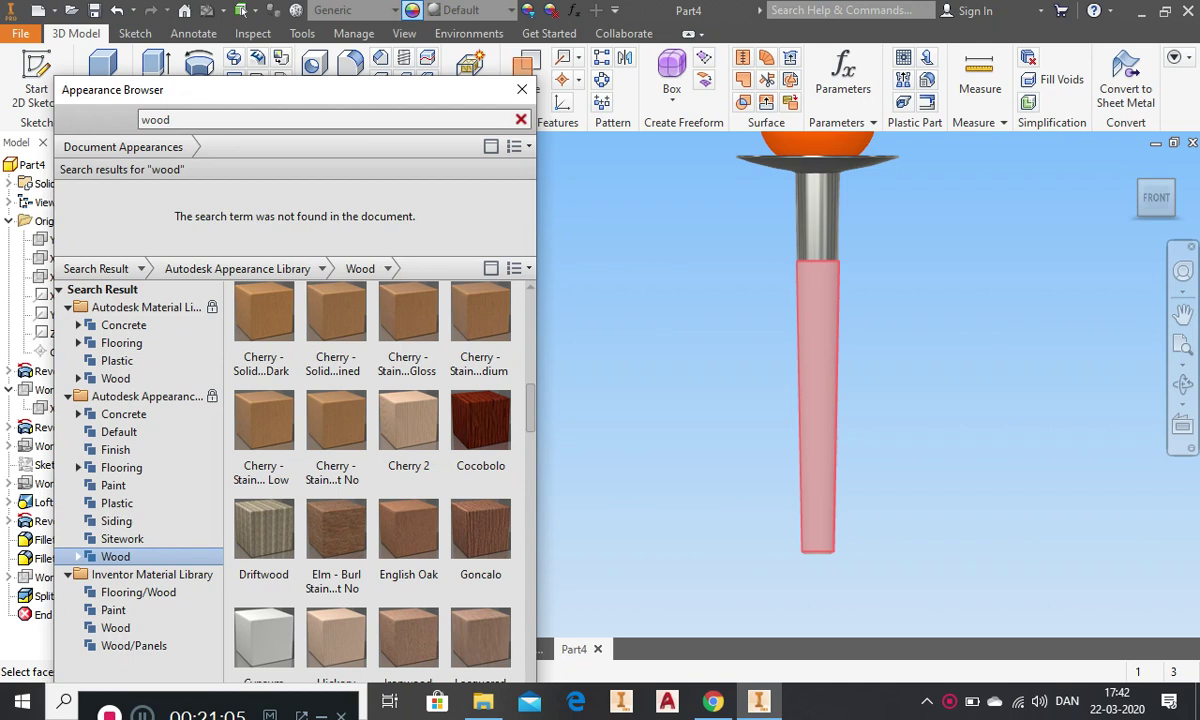
pyautogui.scroll(-3, 395, 505)
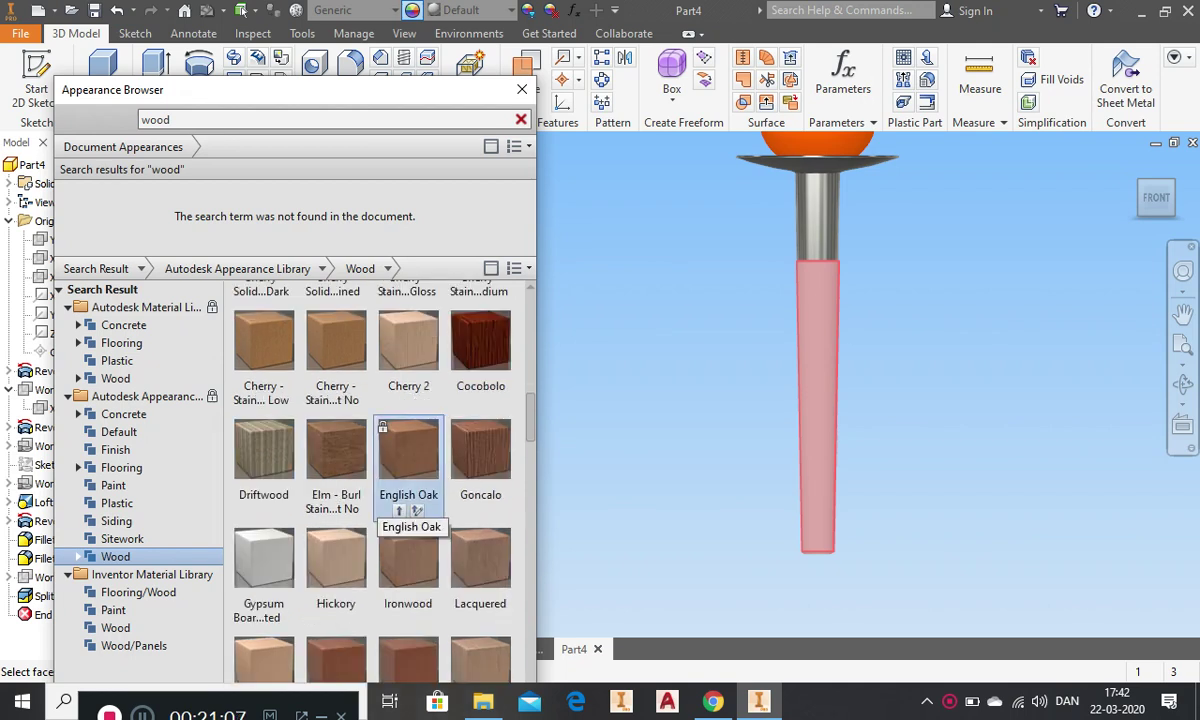
pyautogui.click(326, 510)
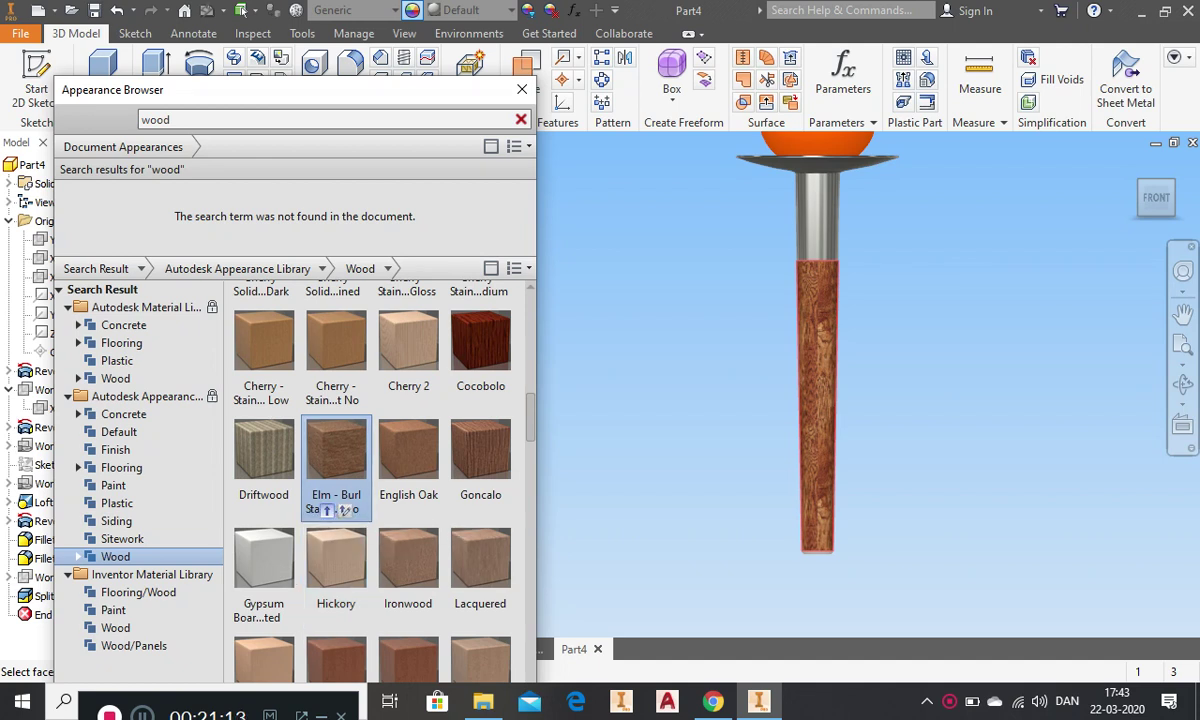
pyautogui.click(326, 510)
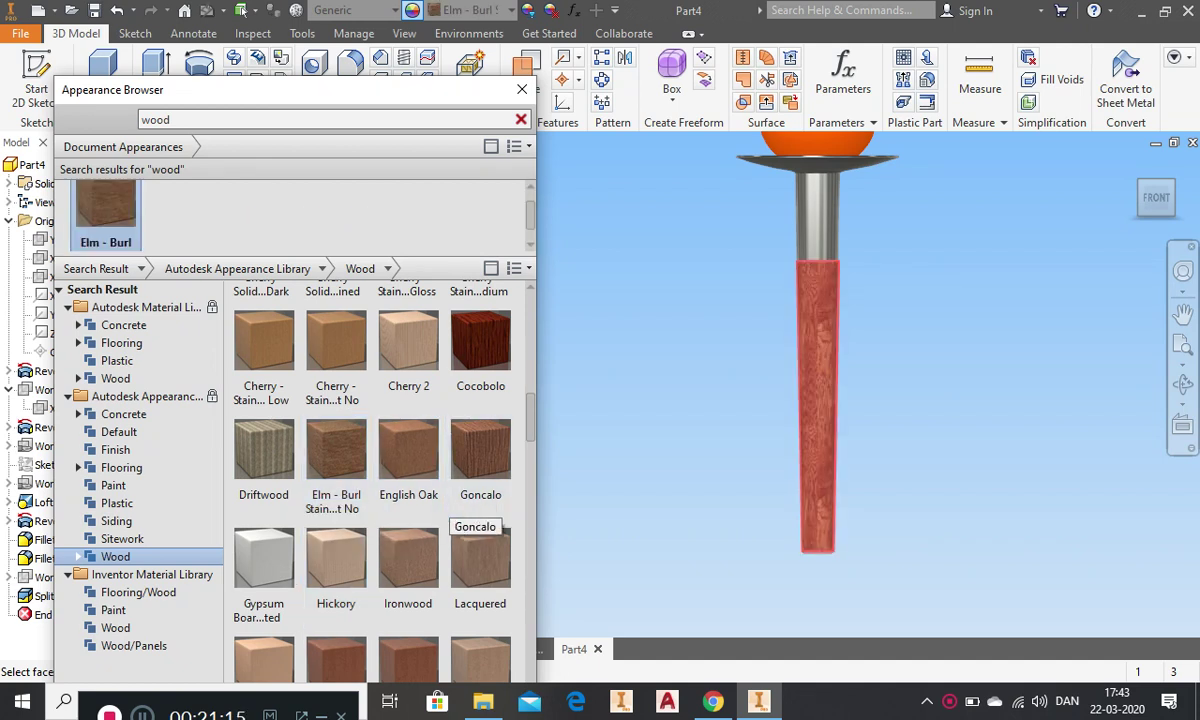
# - Apply the Elm - Burl Stained appearance to the handle's bottom end face and its surrounding rounded edge, and close the appearance browser
pyautogui.click(1156, 222)
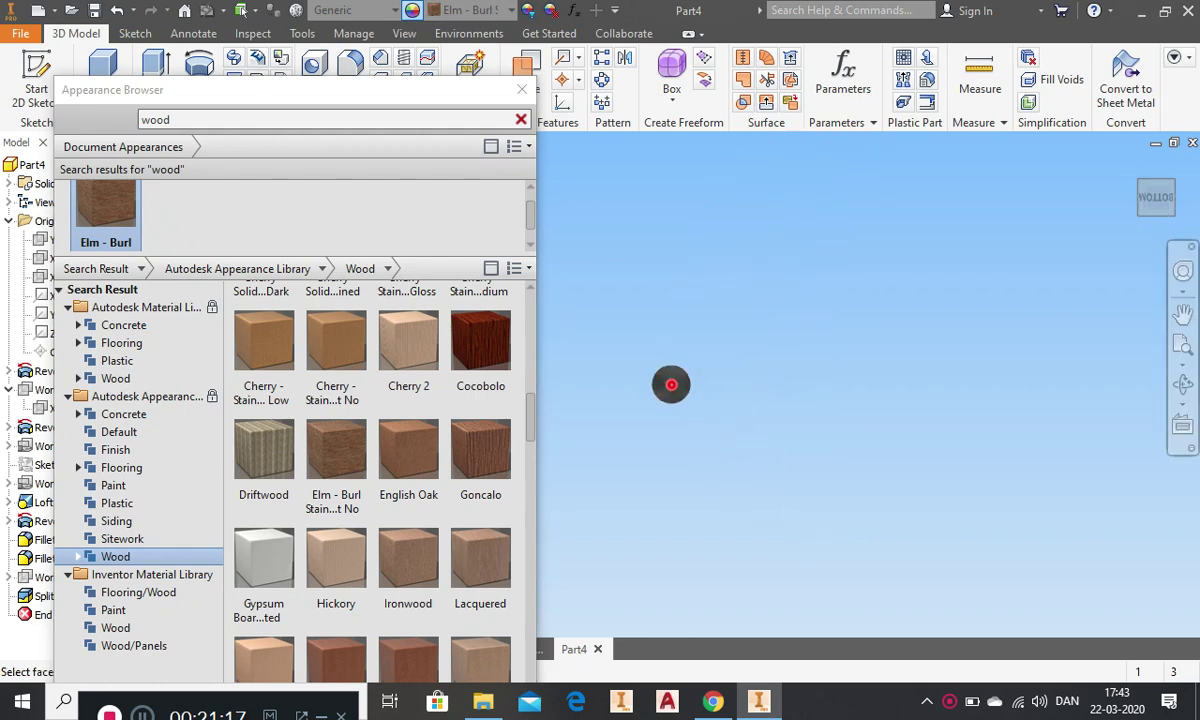
pyautogui.scroll(-6, 668, 385)
pyautogui.click(725, 368)
pyautogui.scroll(1, 408, 345)
pyautogui.click(94, 224)
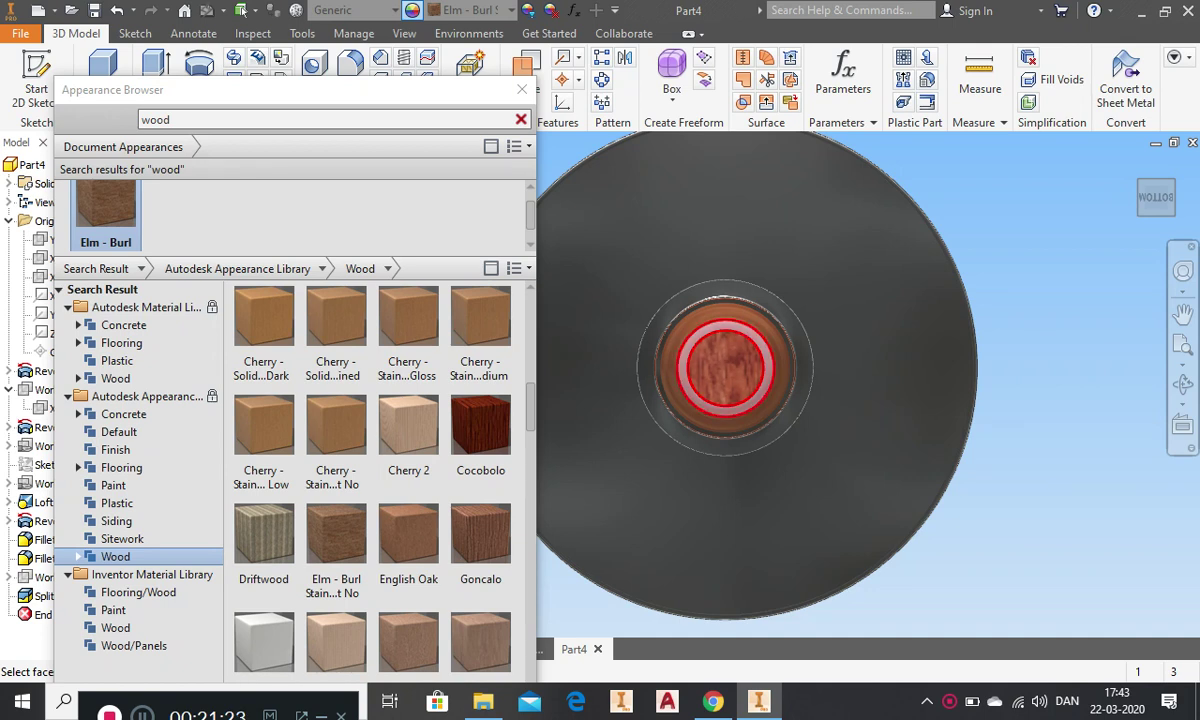
pyautogui.click(690, 344)
pyautogui.click(100, 215)
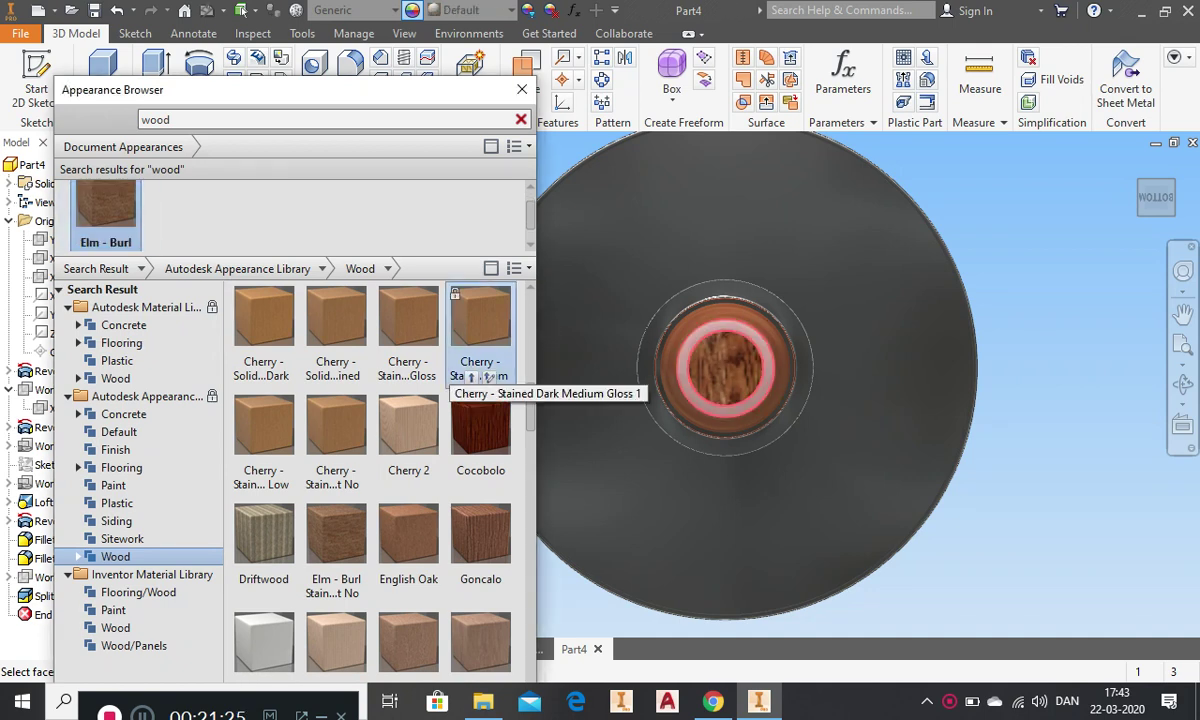
pyautogui.click(1156, 198)
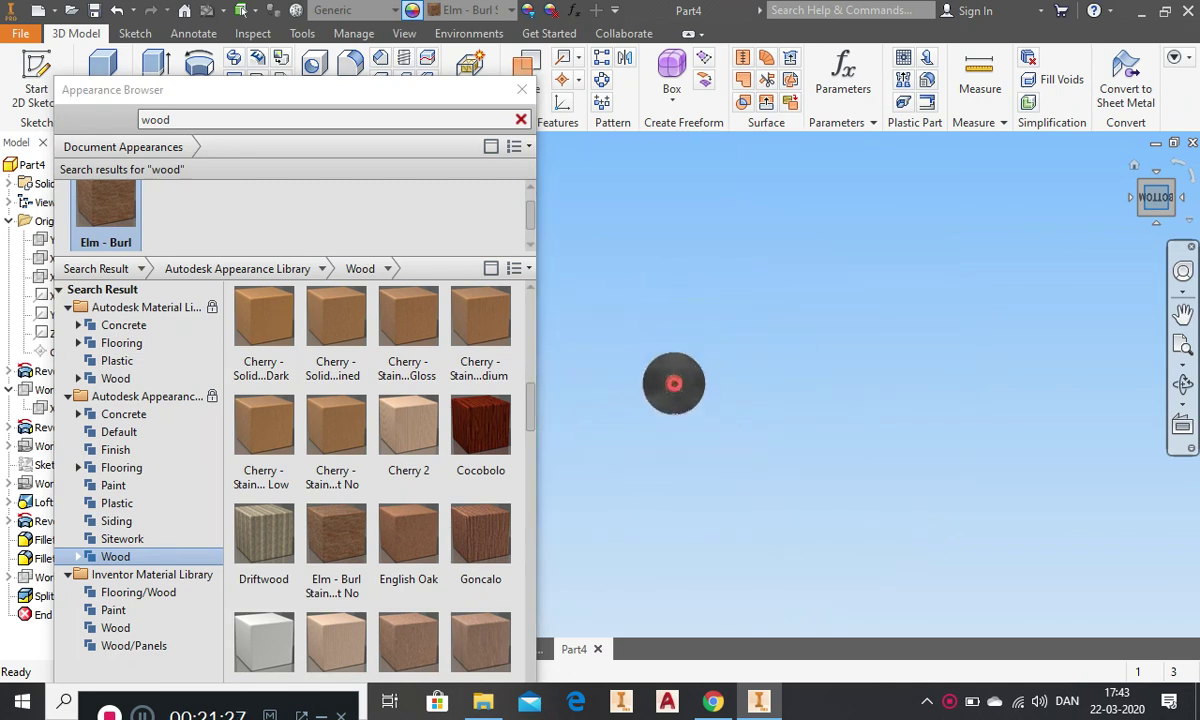
pyautogui.click(1156, 172)
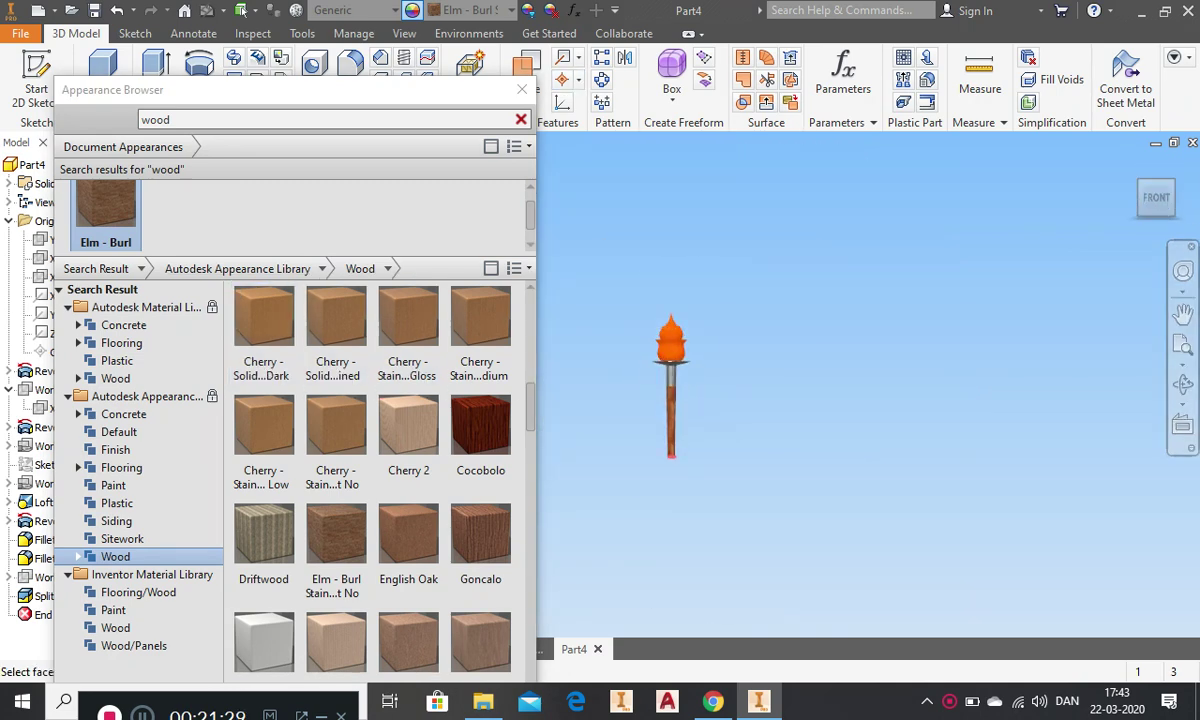
pyautogui.click(521, 89)
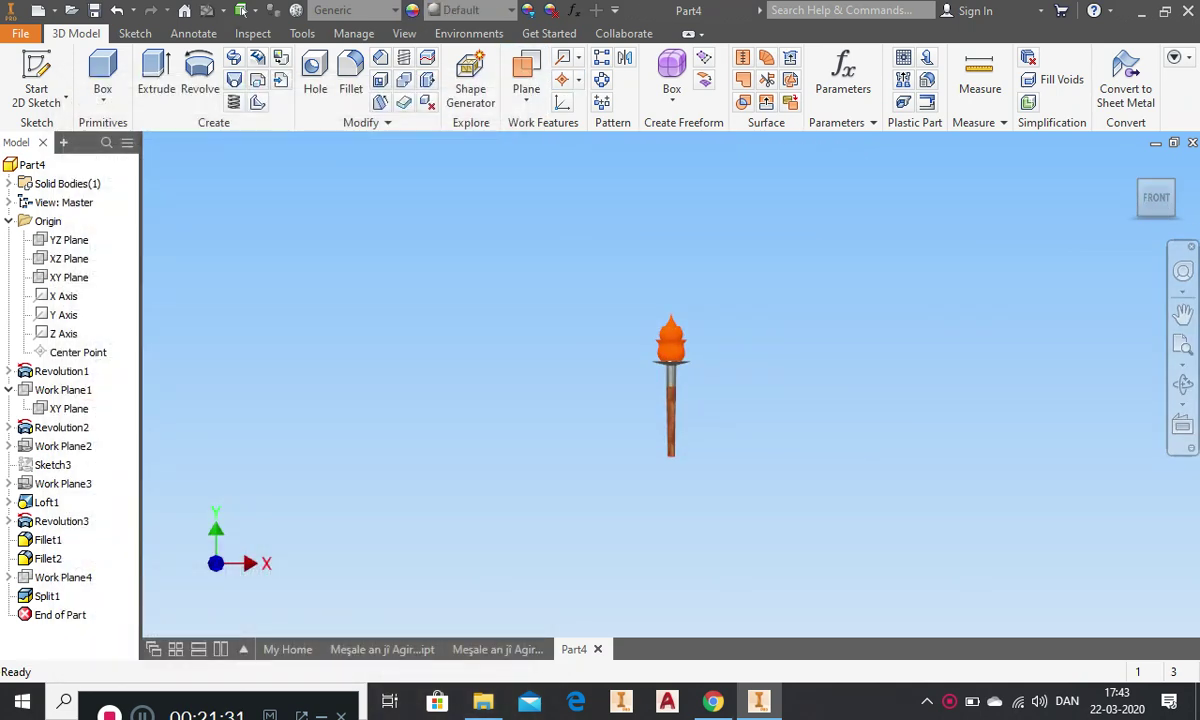
# - Examine the coloured torch from the front, back and top
pyautogui.click(1183, 345)
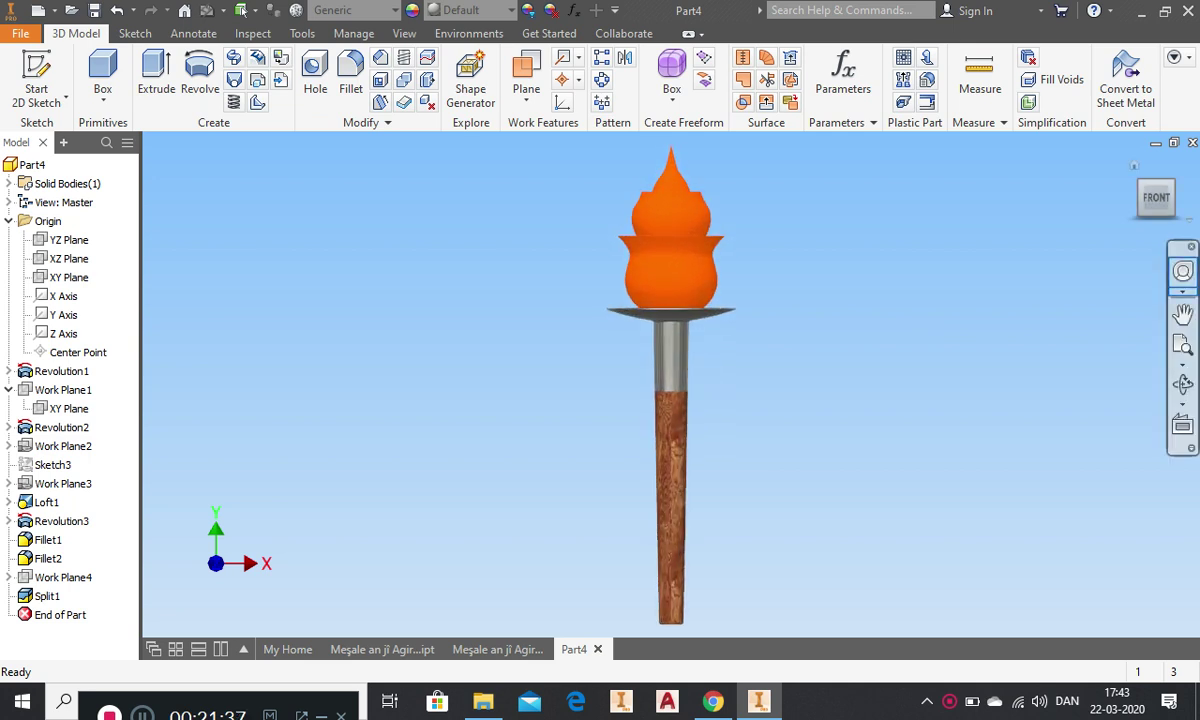
pyautogui.moveTo(1172, 183)
pyautogui.mouseDown()
pyautogui.moveTo(1171, 197)
pyautogui.moveTo(1155, 188)
pyautogui.moveTo(1156, 202)
pyautogui.moveTo(1174, 189)
pyautogui.moveTo(1124, 210)
pyautogui.moveTo(1144, 194)
pyautogui.mouseUp()
pyautogui.click(1146, 206)
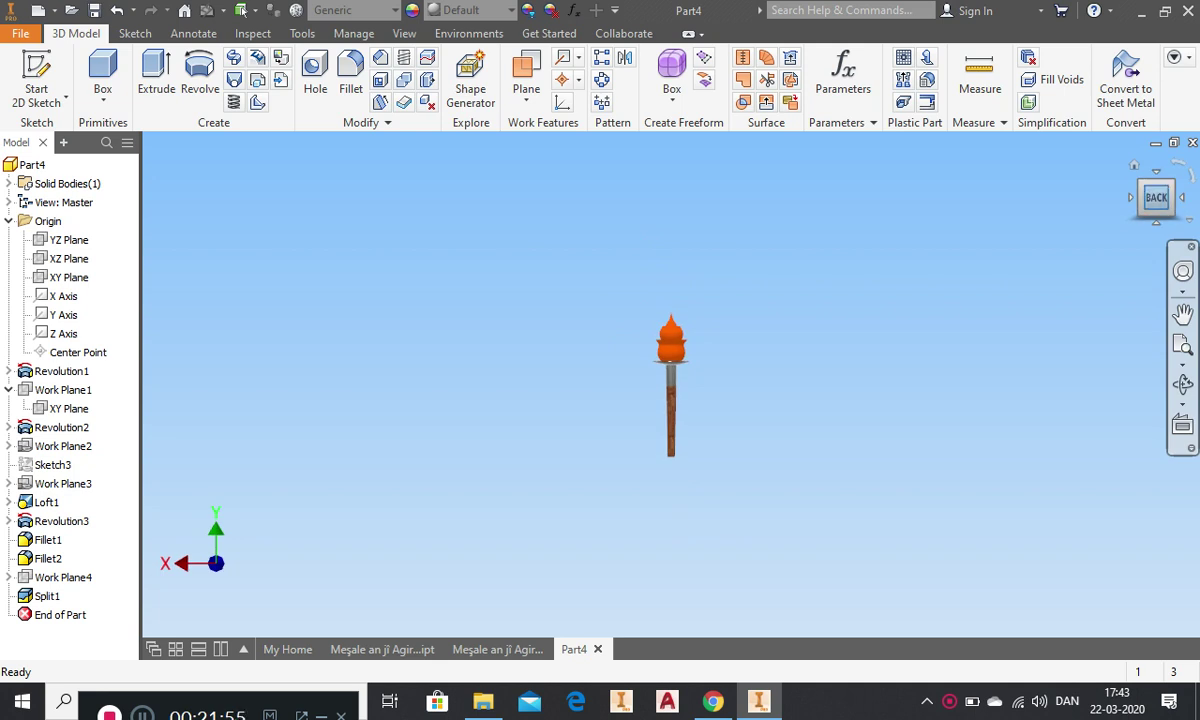
pyautogui.click(1183, 345)
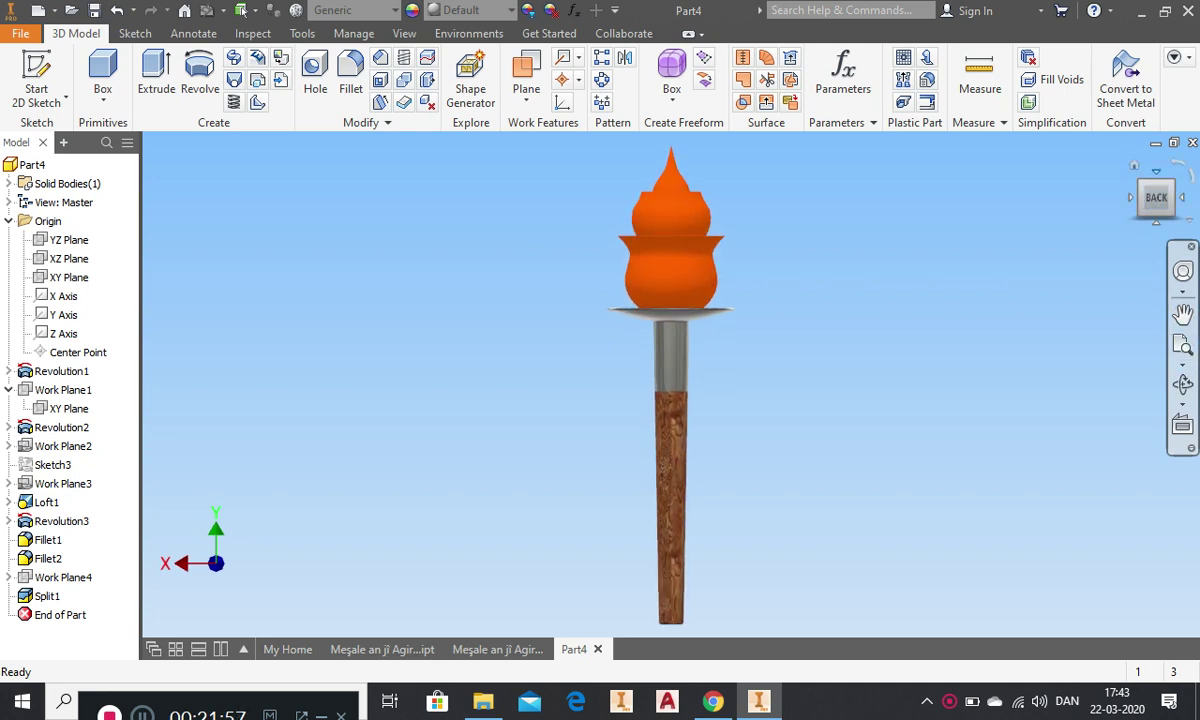
pyautogui.click(1156, 172)
pyautogui.scroll(-6, 692, 406)
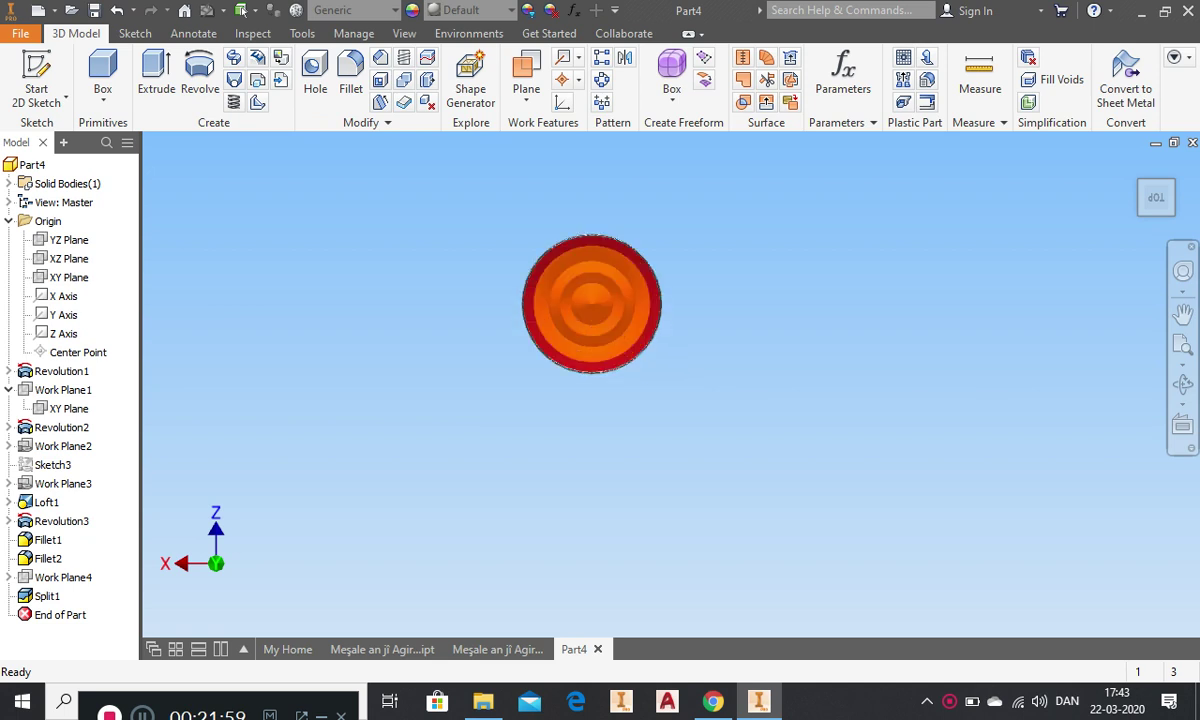
# - Save the torch part on the desktop (Skrivebord) under the file name Meshal an ji Agirdest
pyautogui.scroll(3, 503, 263)
pyautogui.scroll(-4, 482, 226)
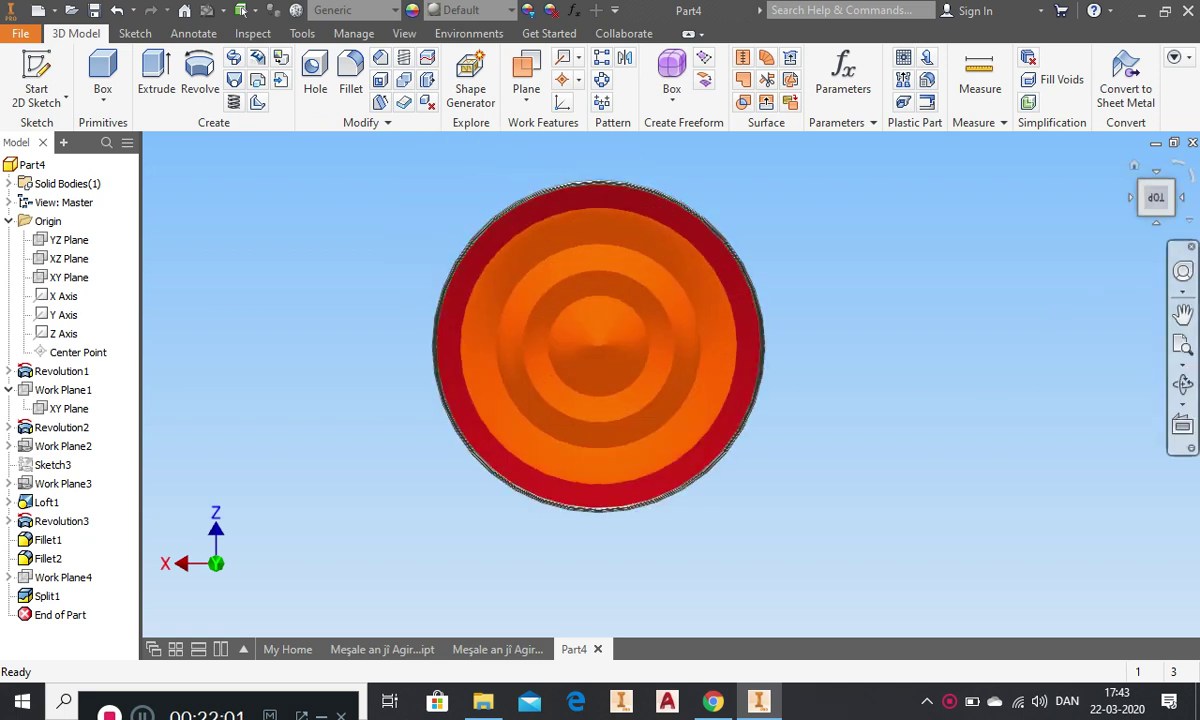
pyautogui.click(1156, 197)
pyautogui.click(1156, 222)
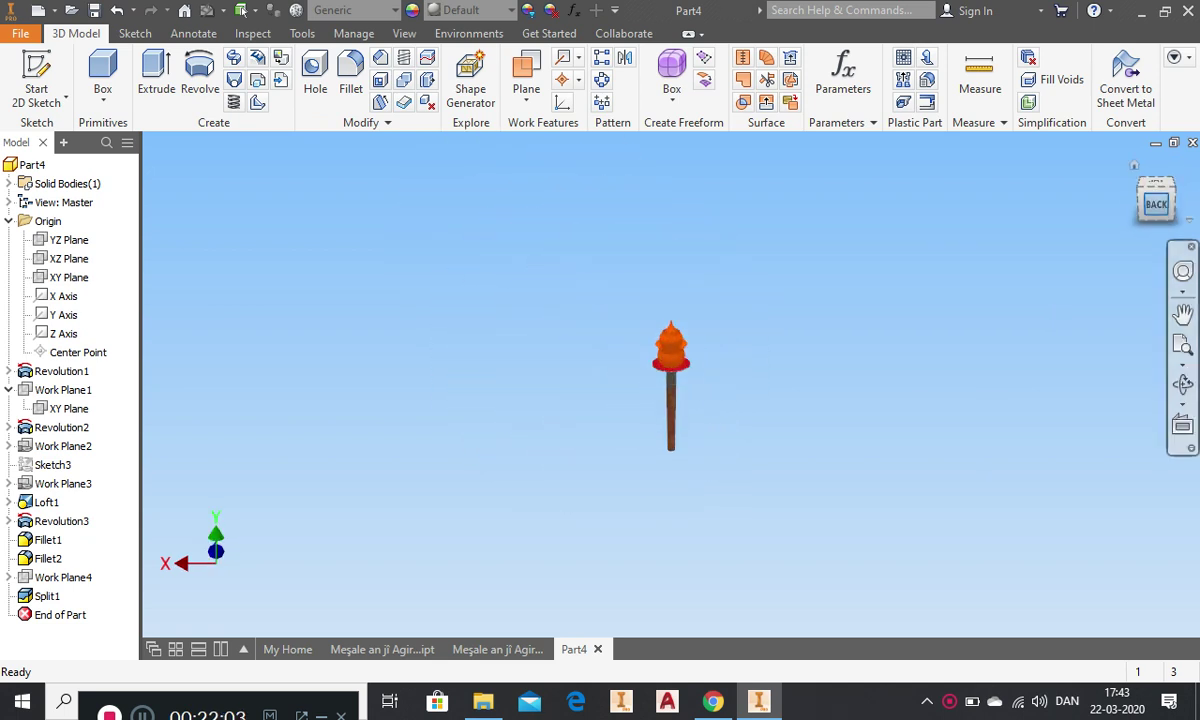
pyautogui.click(1183, 345)
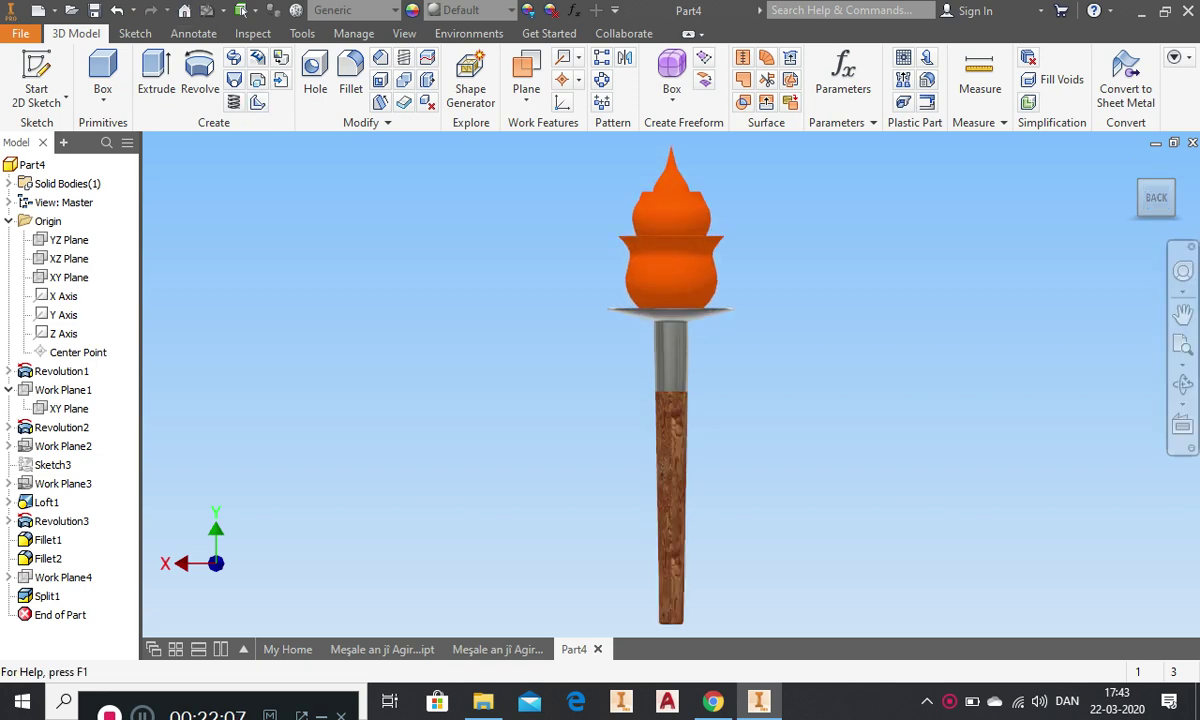
pyautogui.click(94, 10)
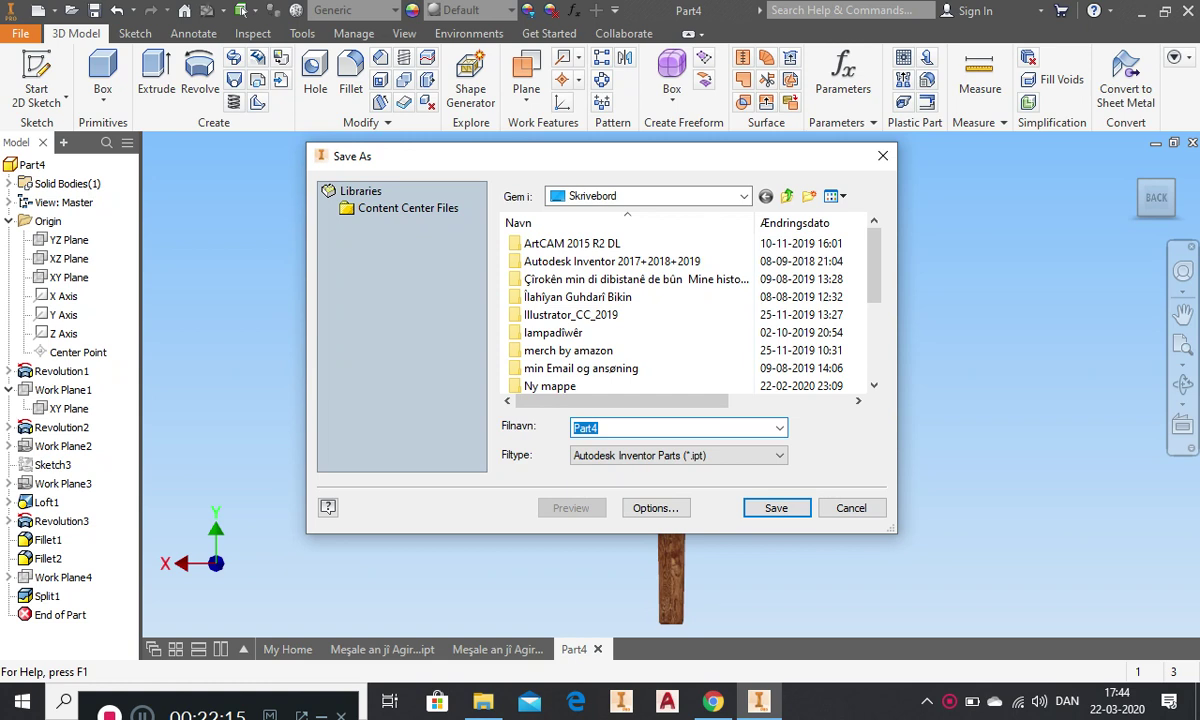
pyautogui.write('m')
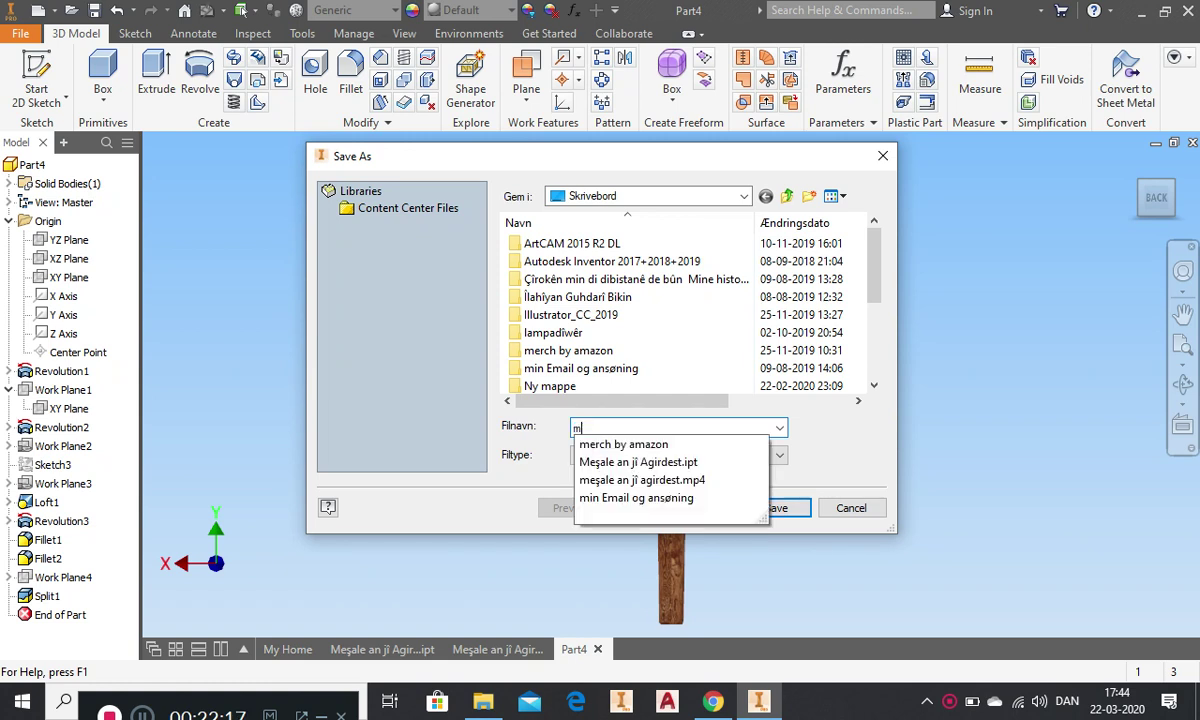
pyautogui.press('BackSpace')
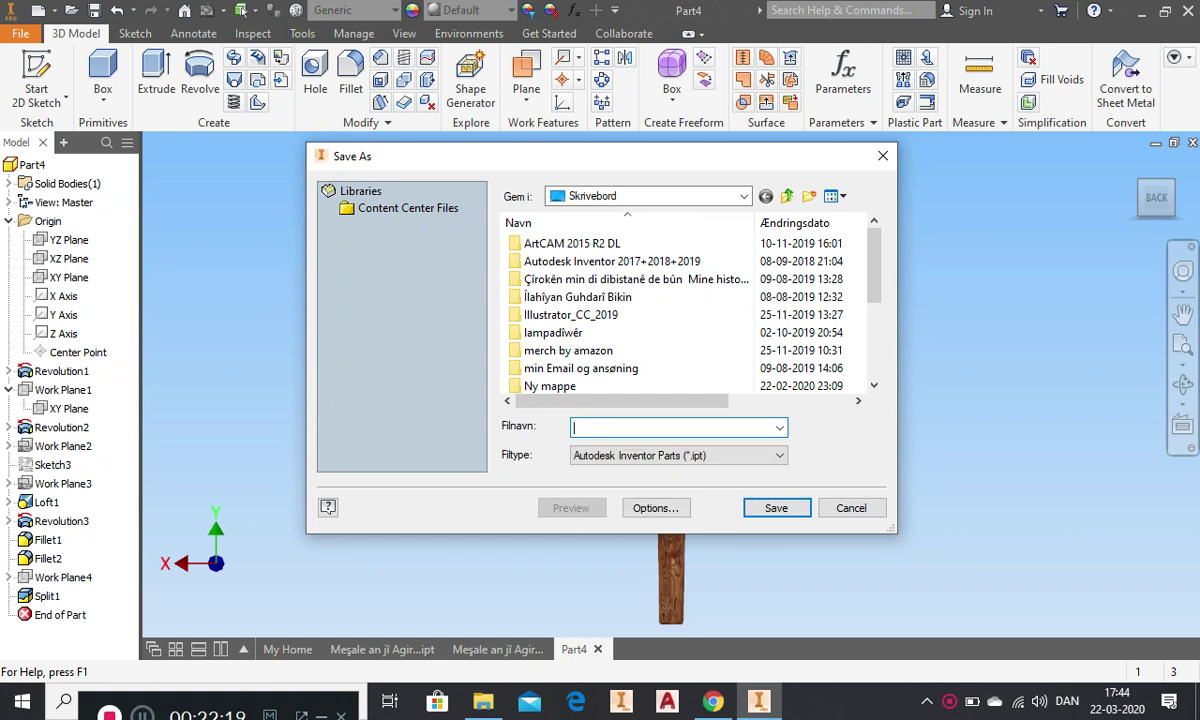
pyautogui.write('M')
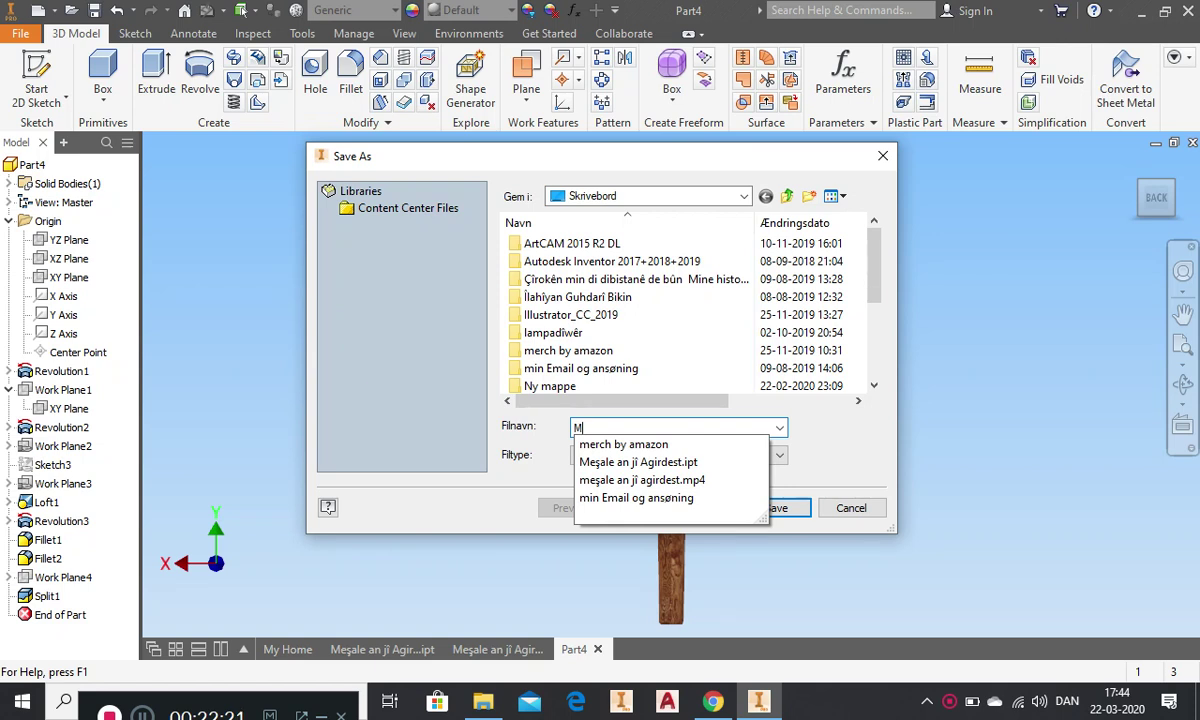
pyautogui.write('eshal an ji Agir')
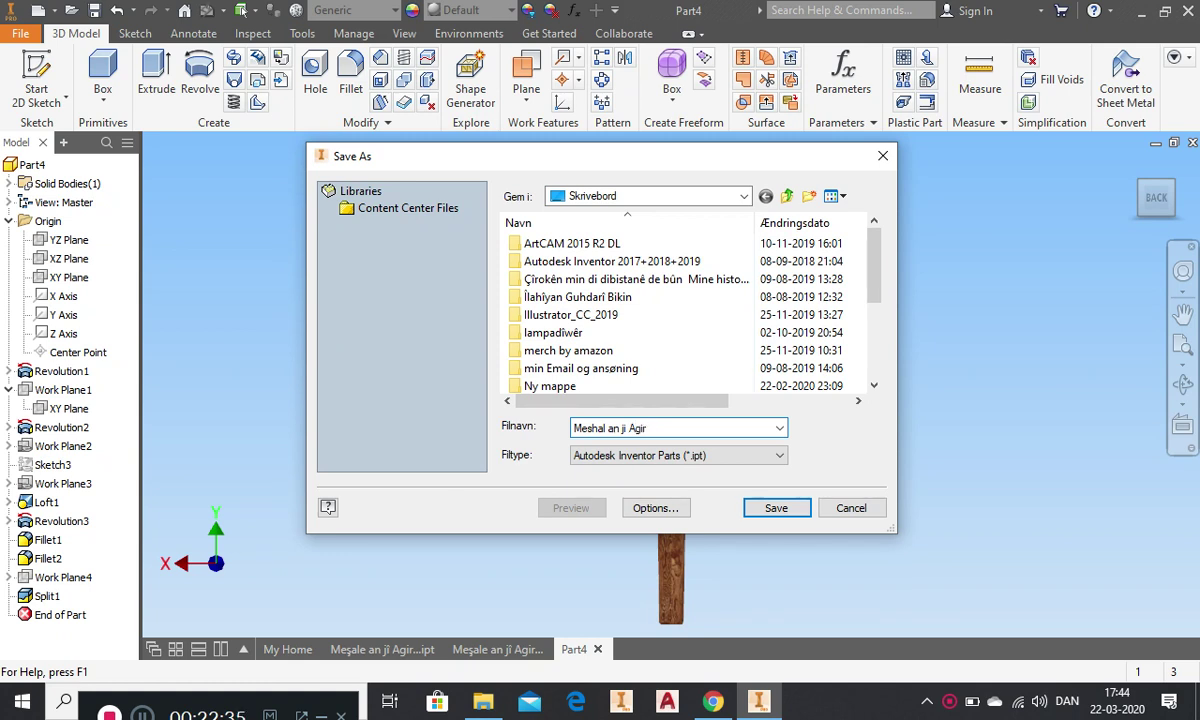
pyautogui.write('est')
pyautogui.press('Return')
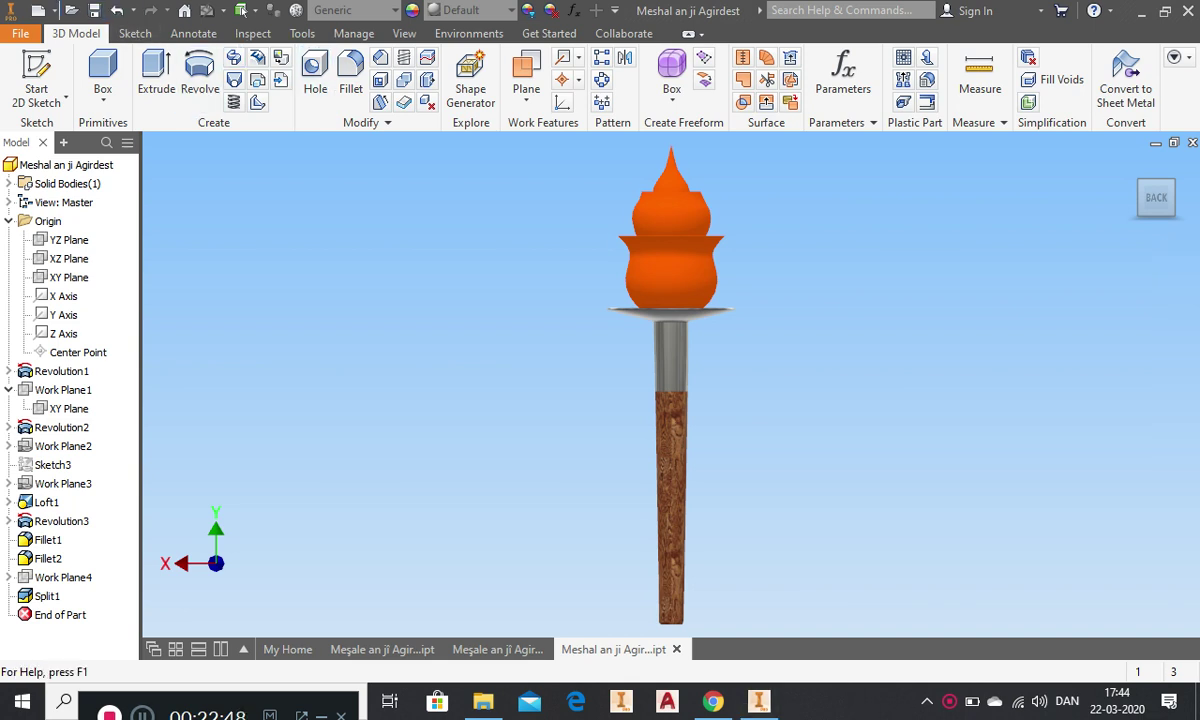
# - Create a new drawing from the metric ISO.idw template
pyautogui.click(38, 10)
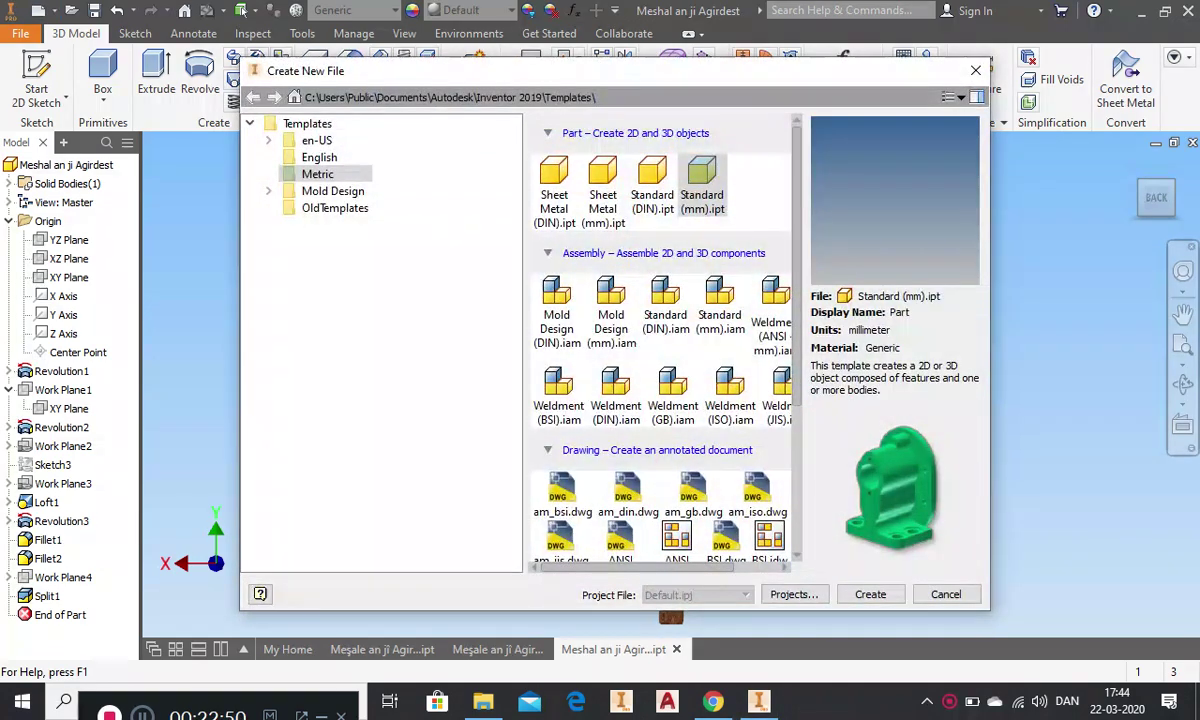
pyautogui.scroll(-5, 660, 300)
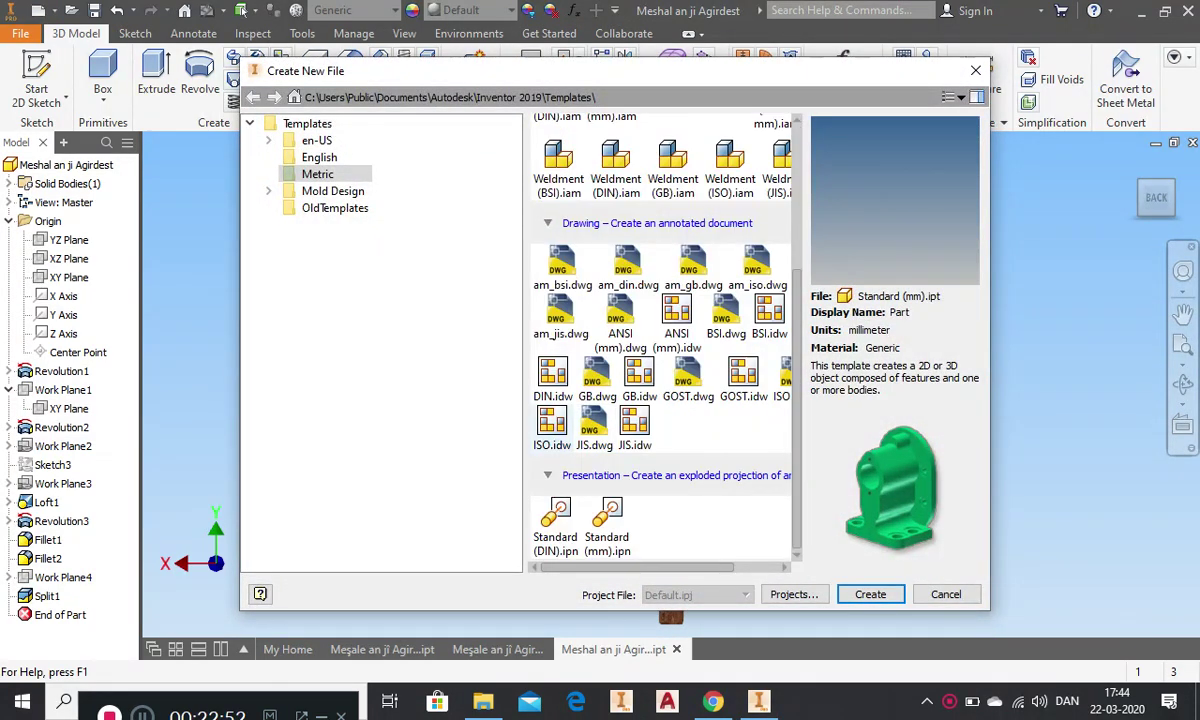
pyautogui.doubleClick(552, 426)
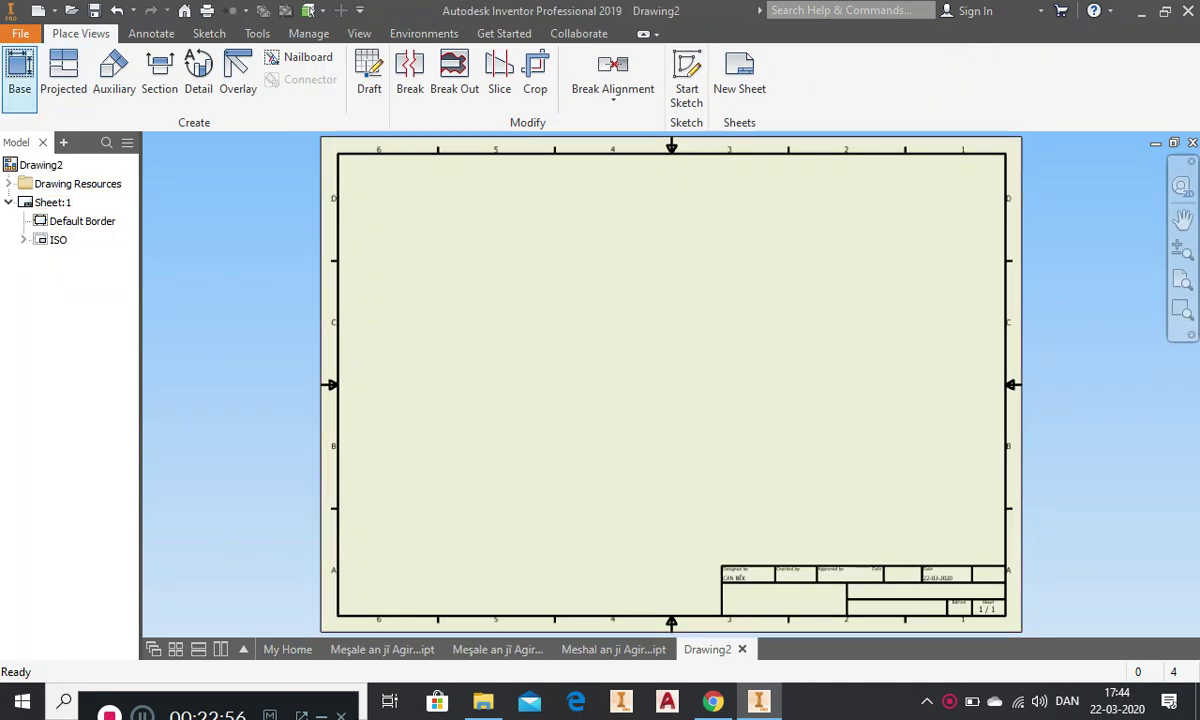
# - Place a shaded front base view of the torch at 1:4 scale near the sheet's left edge, with projected side and isometric views
pyautogui.click(20, 70)
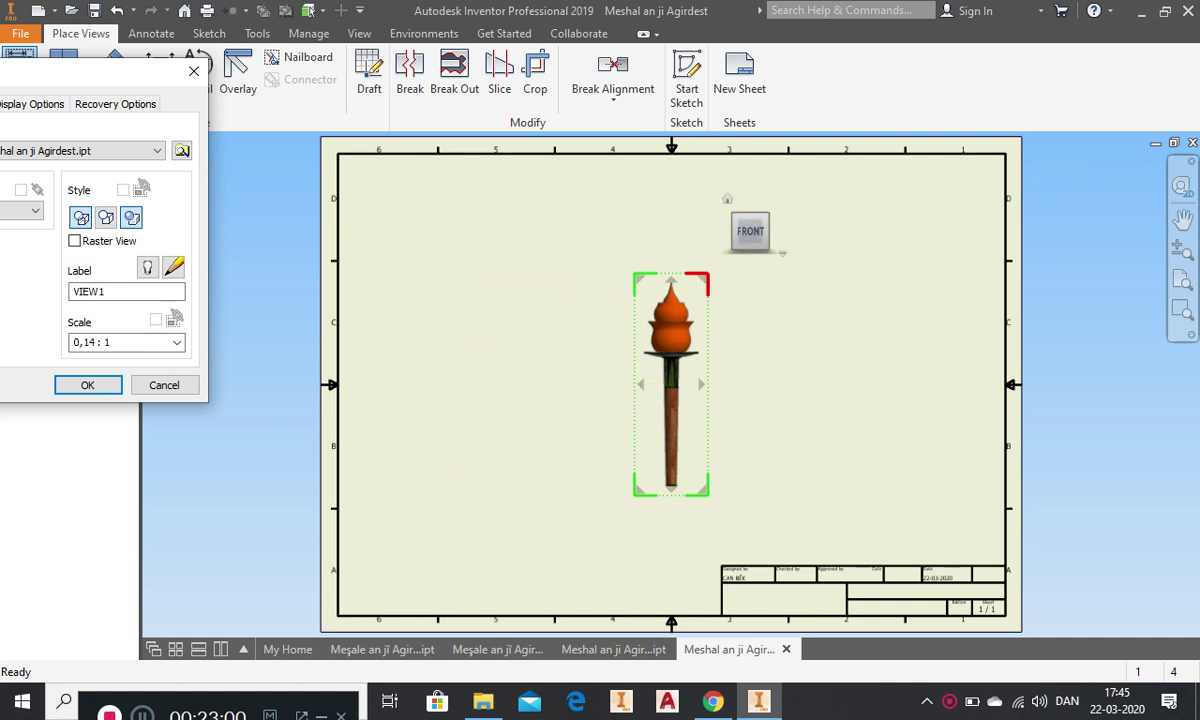
pyautogui.moveTo(671, 384); pyautogui.dragTo(437, 356)
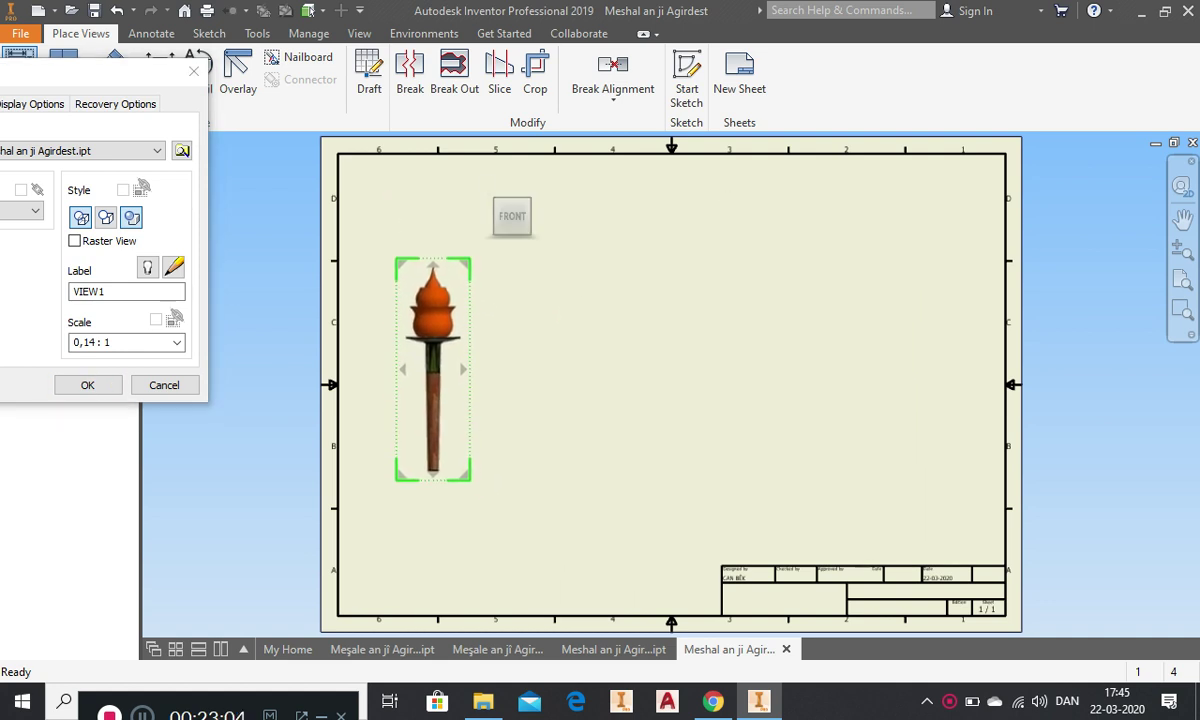
pyautogui.moveTo(471, 250); pyautogui.dragTo(487, 186)
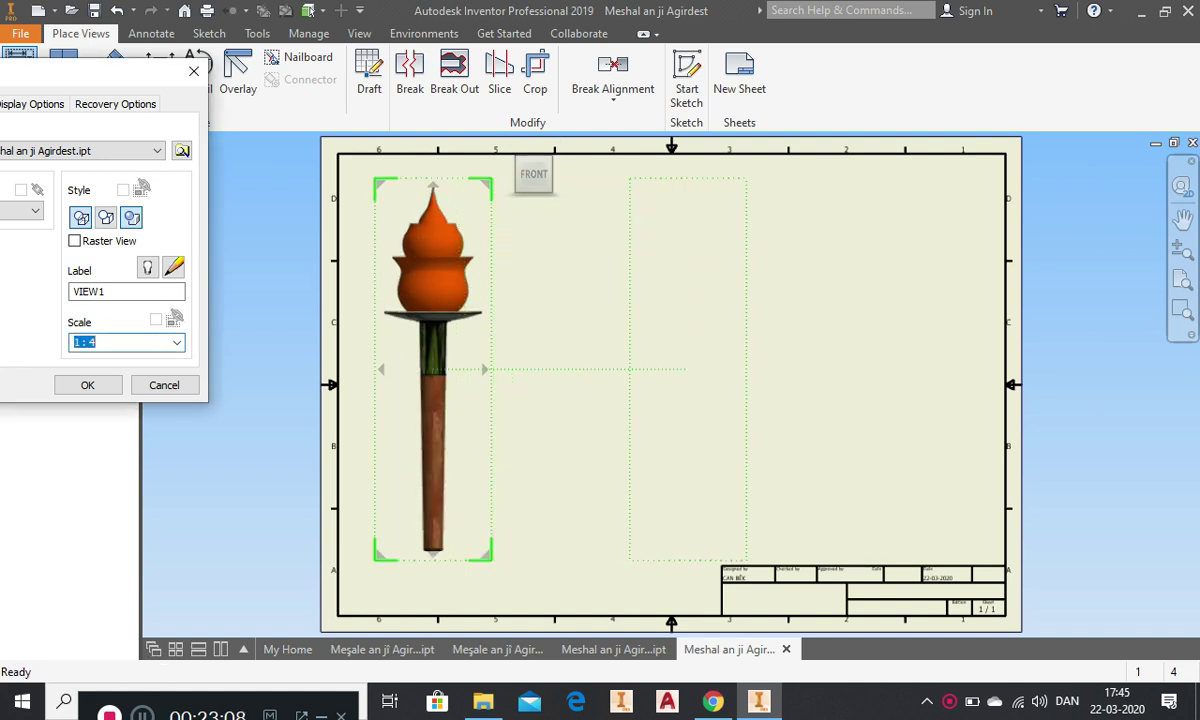
pyautogui.click(656, 370)
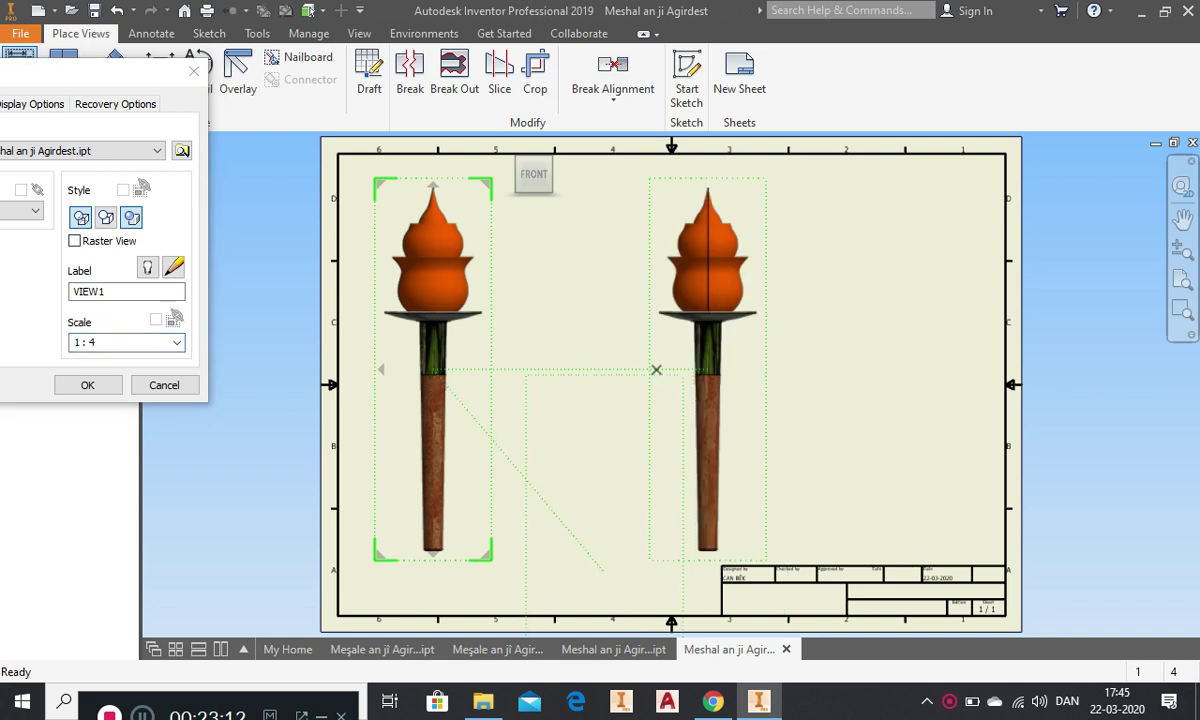
pyautogui.click(87, 385)
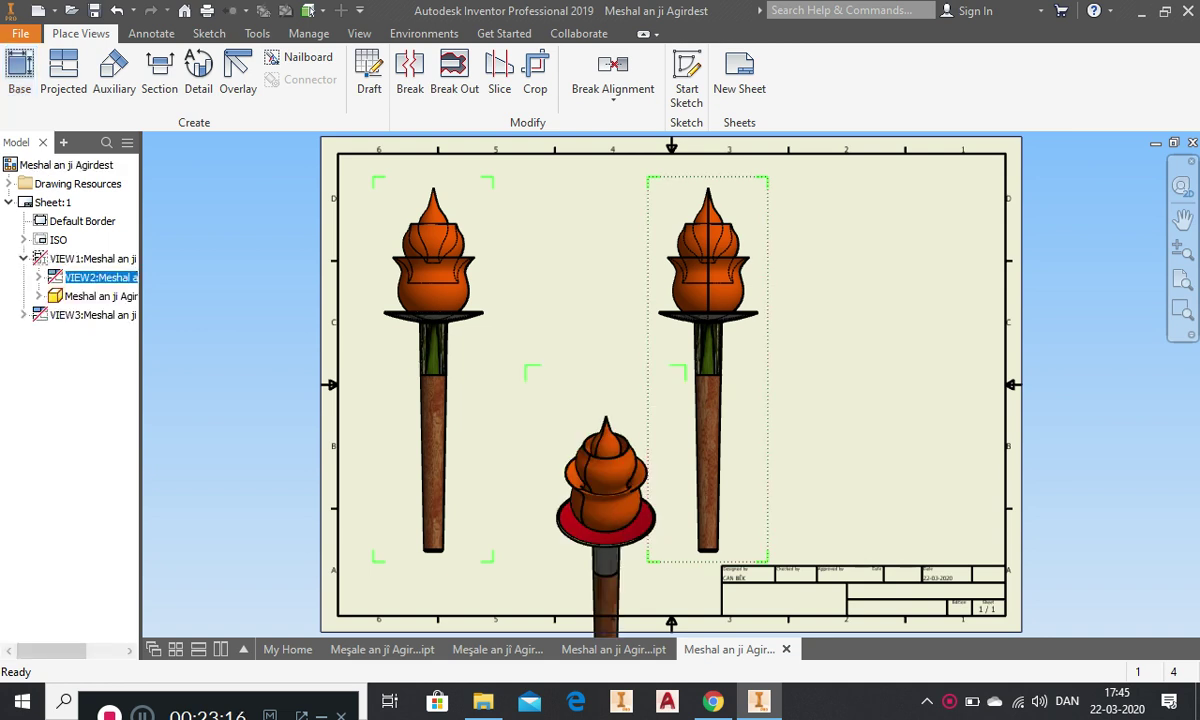
# - Delete the projected side view and move the isometric view up into the space it occupied beside the front view
pyautogui.click(708, 370)
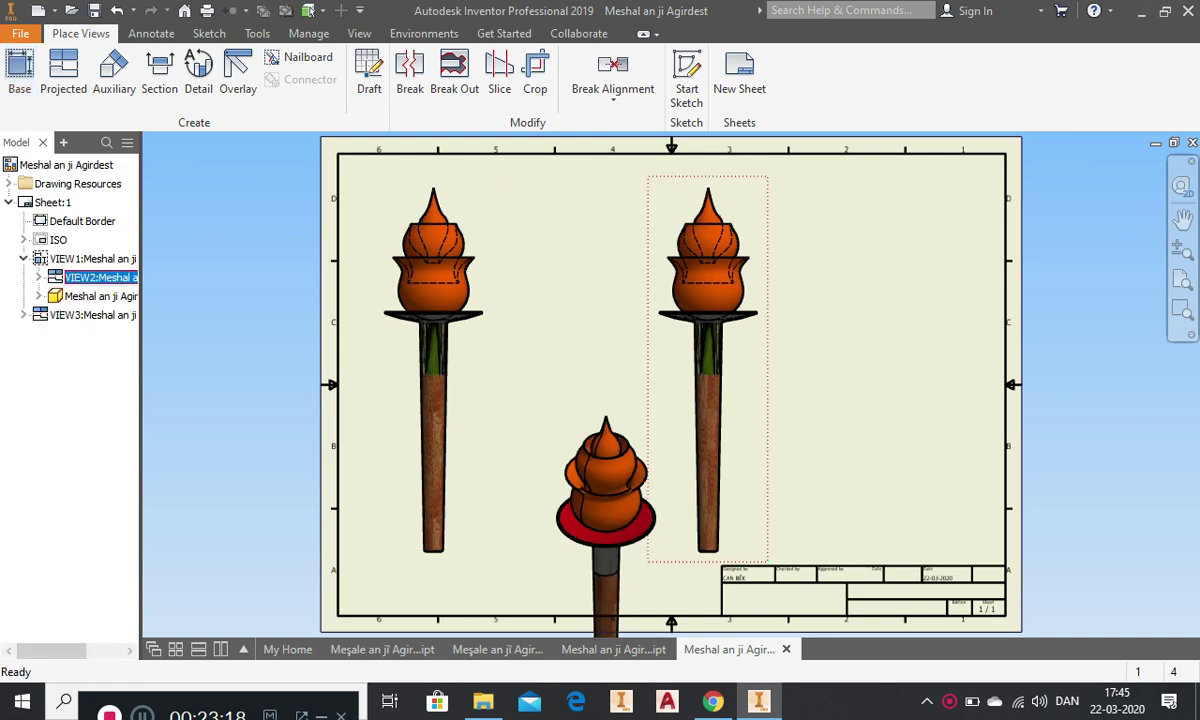
pyautogui.press('Delete')
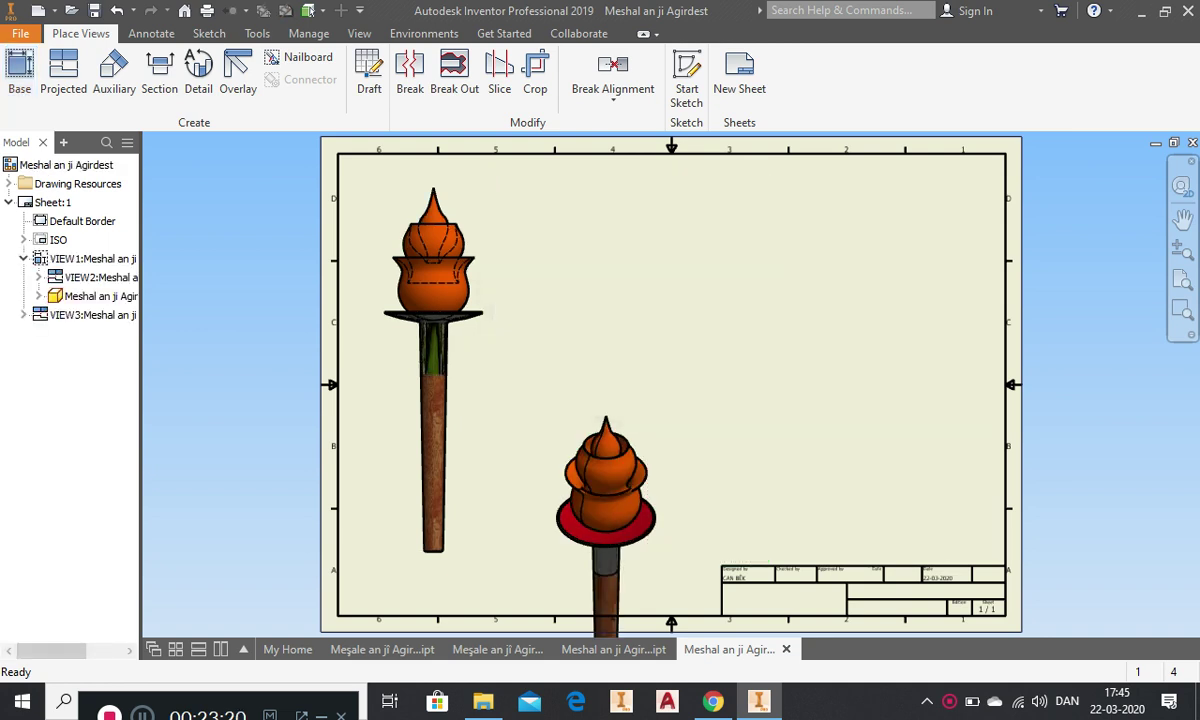
pyautogui.press('Return')
pyautogui.moveTo(605, 480); pyautogui.dragTo(734, 295)
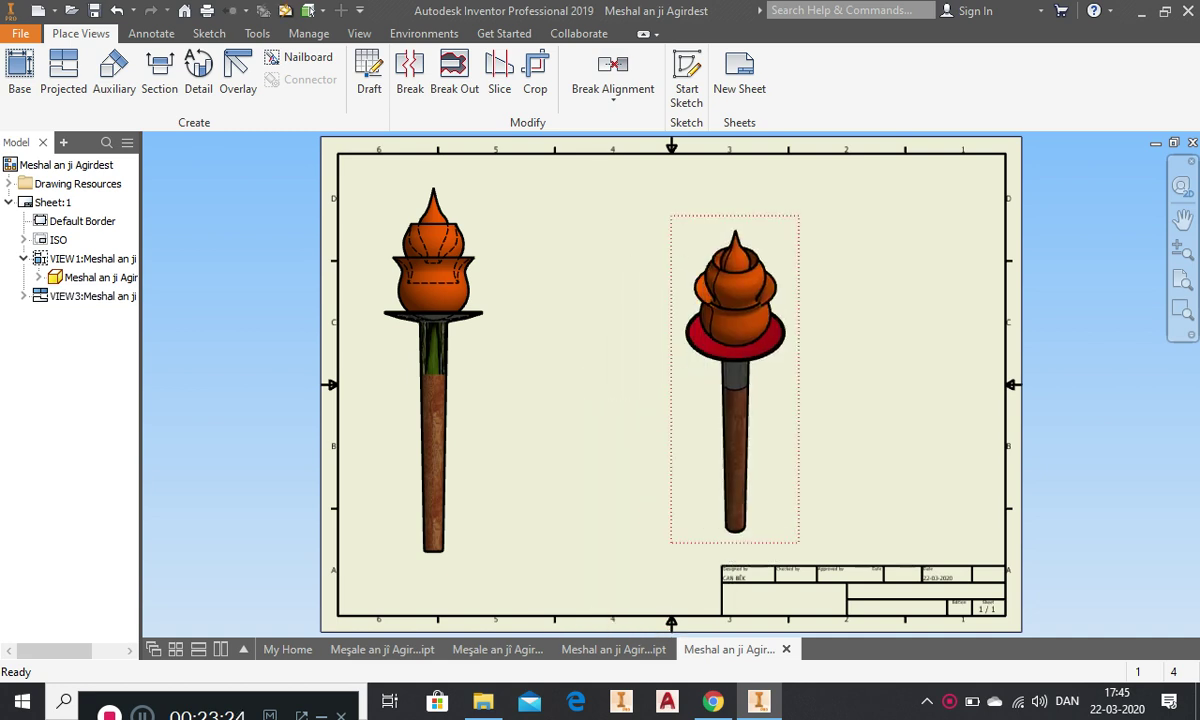
# - Set the front view's style to hidden lines removed, keeping it shaded
pyautogui.click(1183, 280)
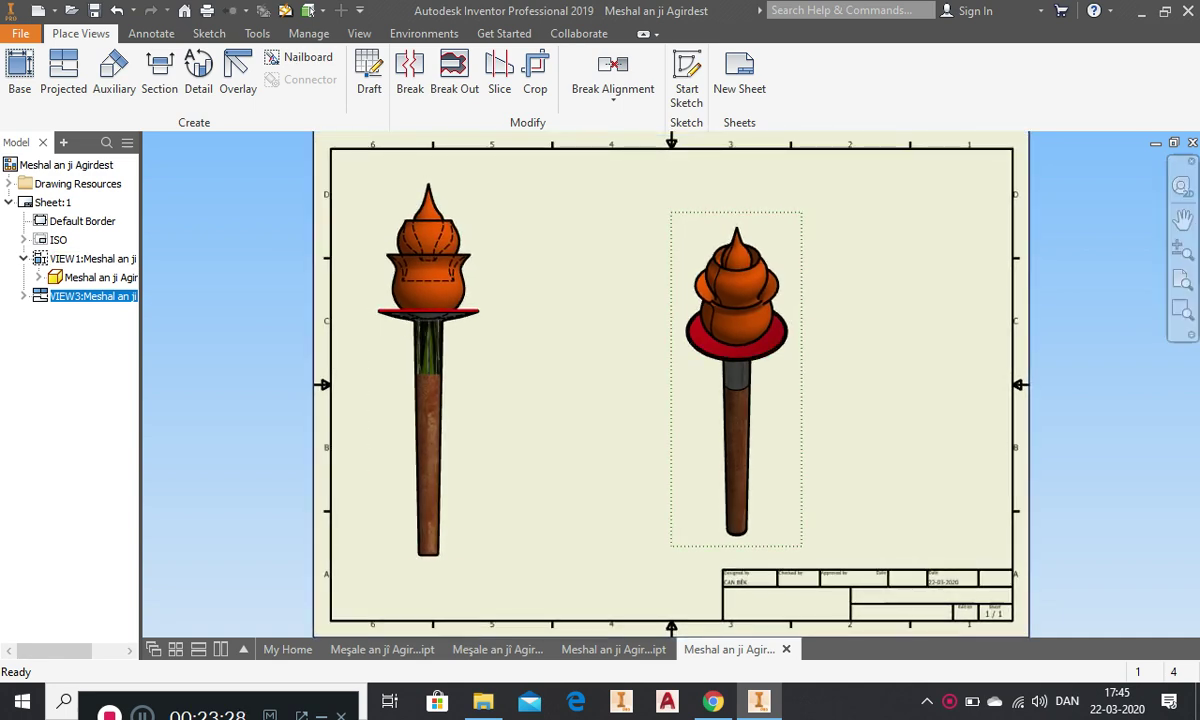
pyautogui.doubleClick(470, 222)
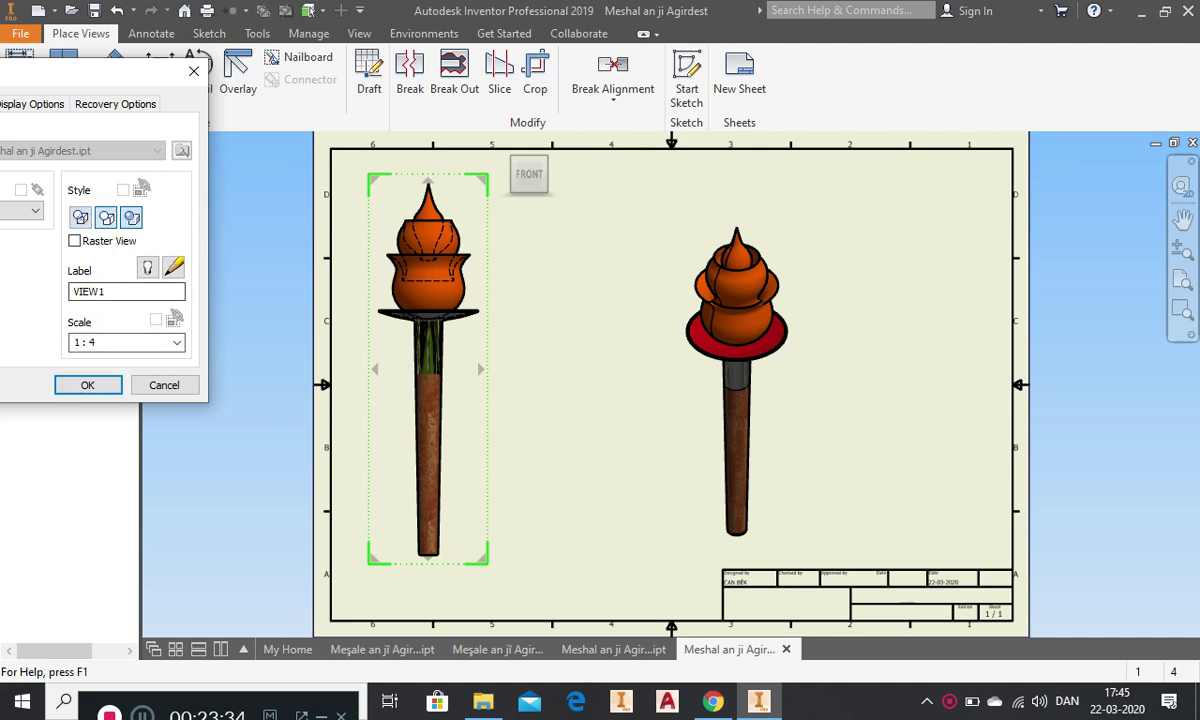
pyautogui.click(88, 385)
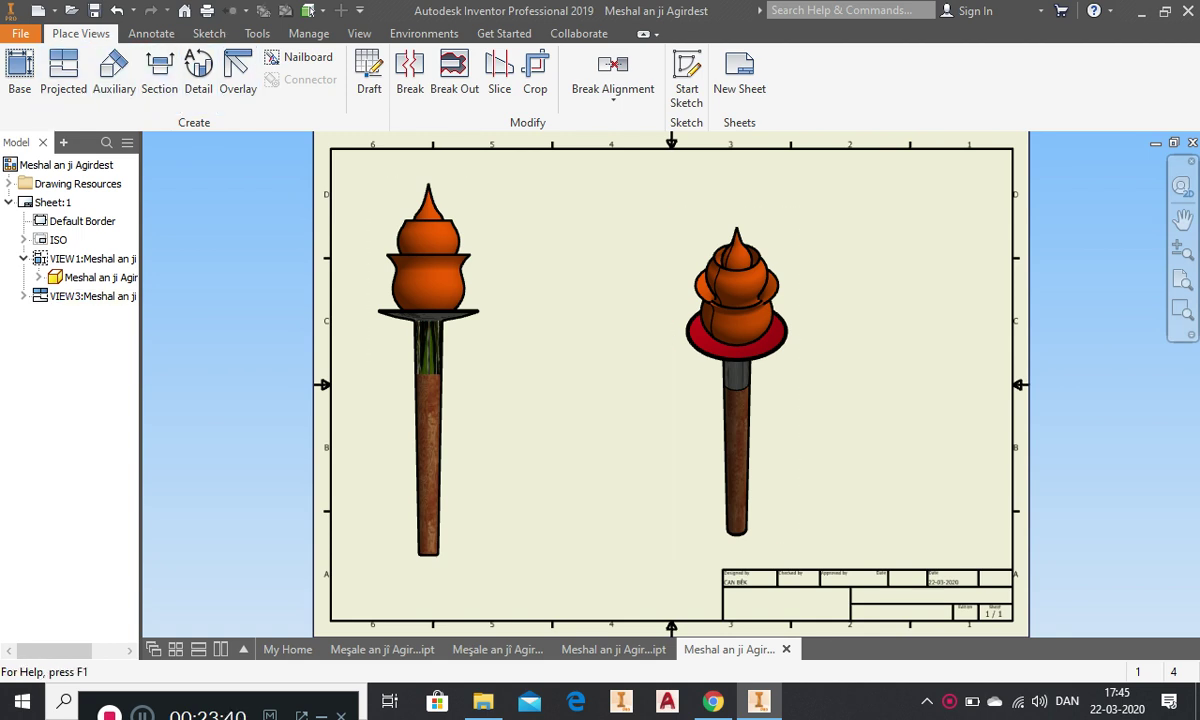
# - Add the text note "Newroza we hemiyan pîroz be" beside the front view's flame and end the Text command
pyautogui.click(151, 33)
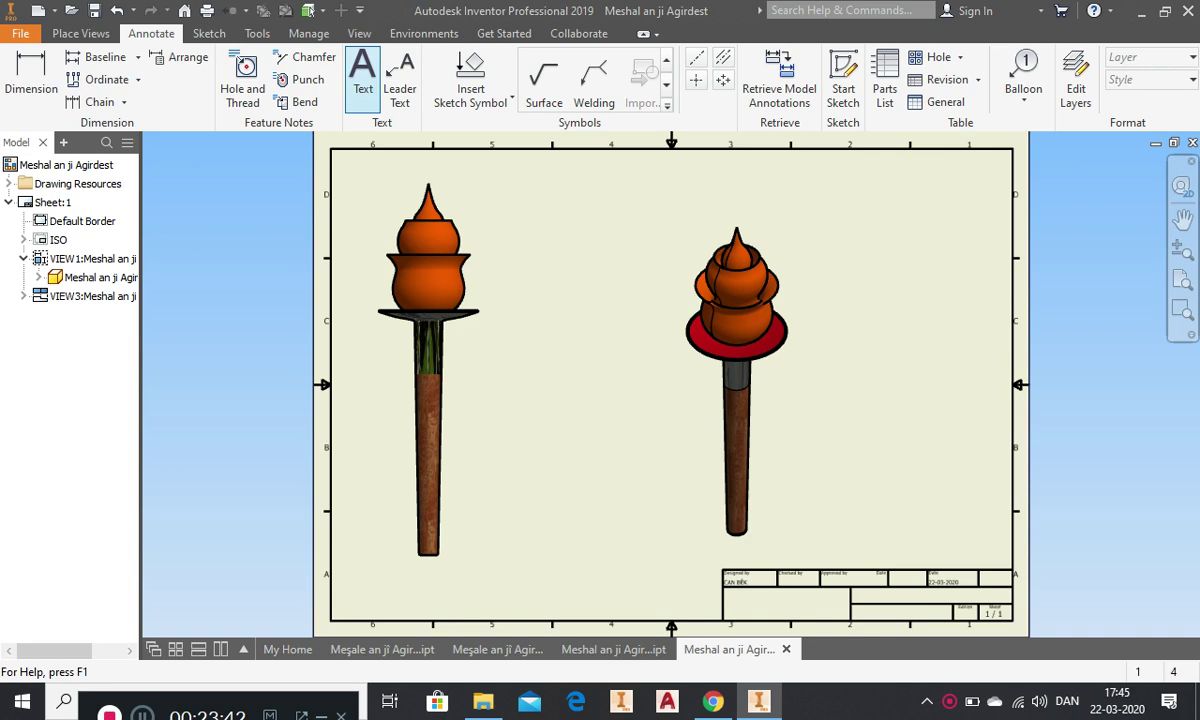
pyautogui.click(363, 75)
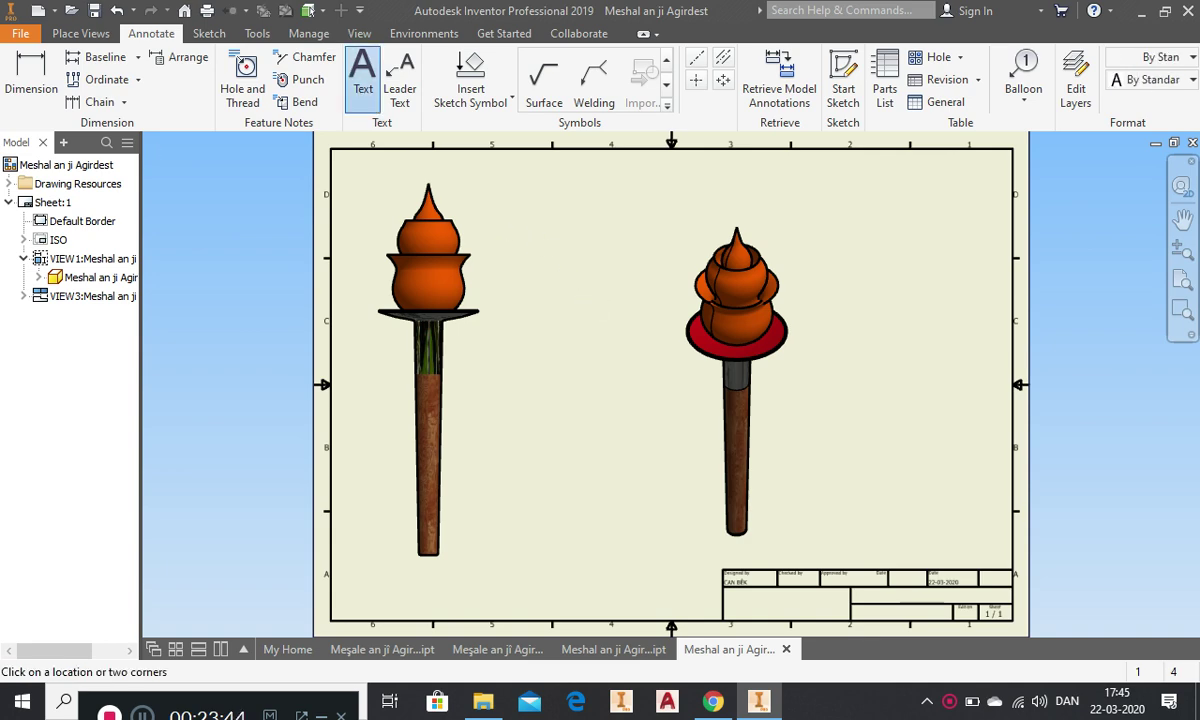
pyautogui.click(468, 247)
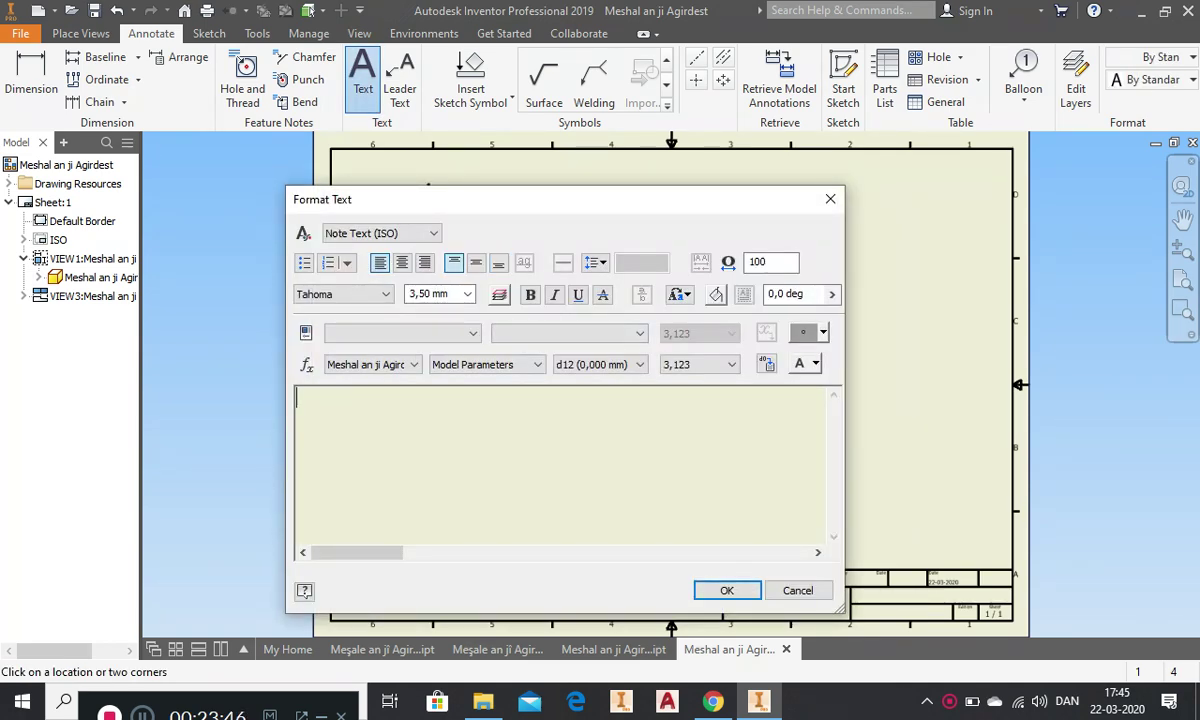
pyautogui.write('Newroza ')
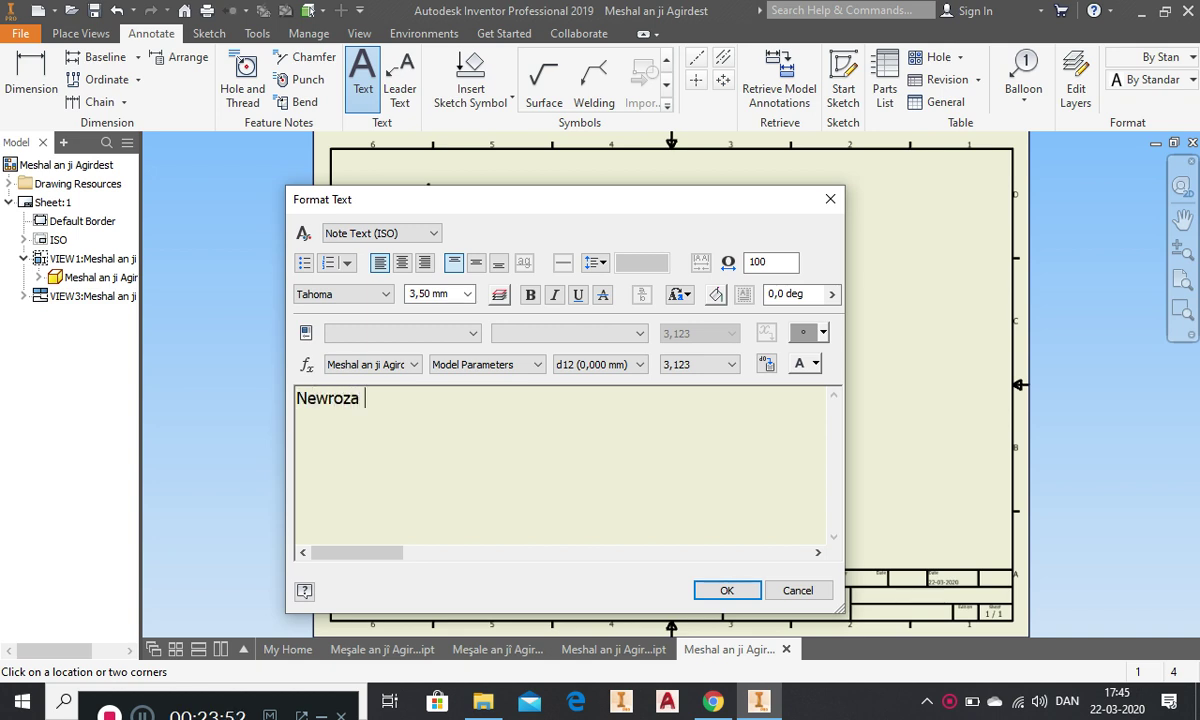
pyautogui.write('we hemiya')
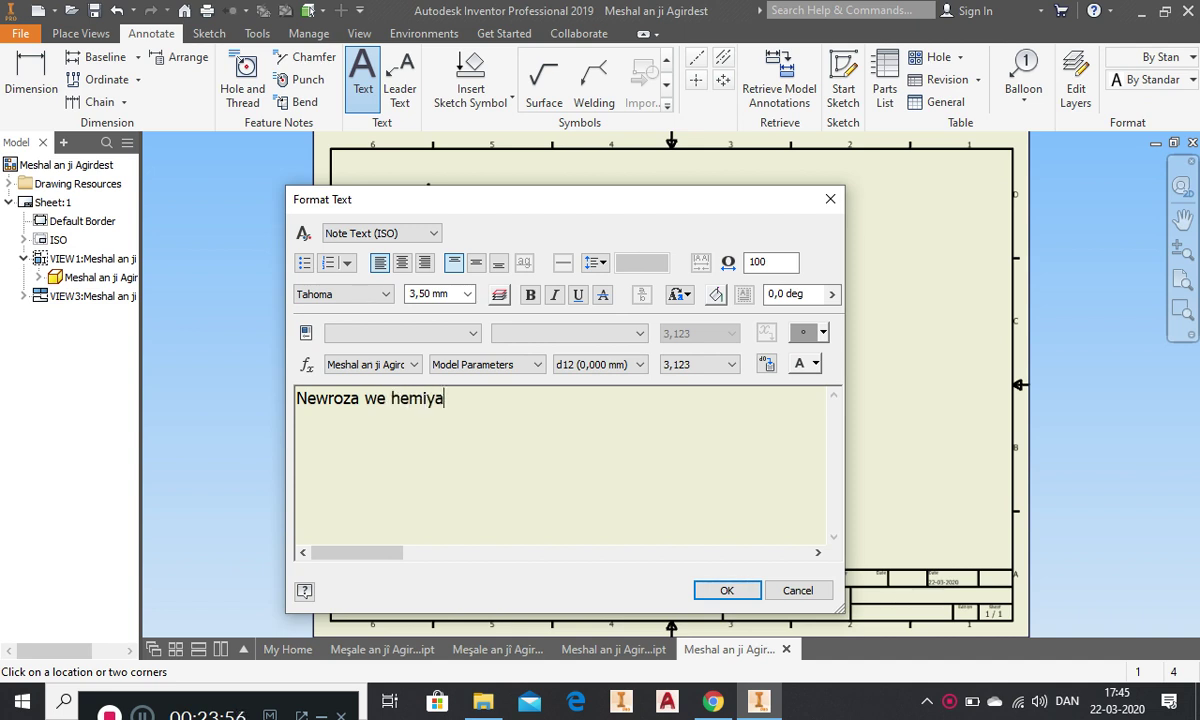
pyautogui.write('n pîr')
pyautogui.write('oz be')
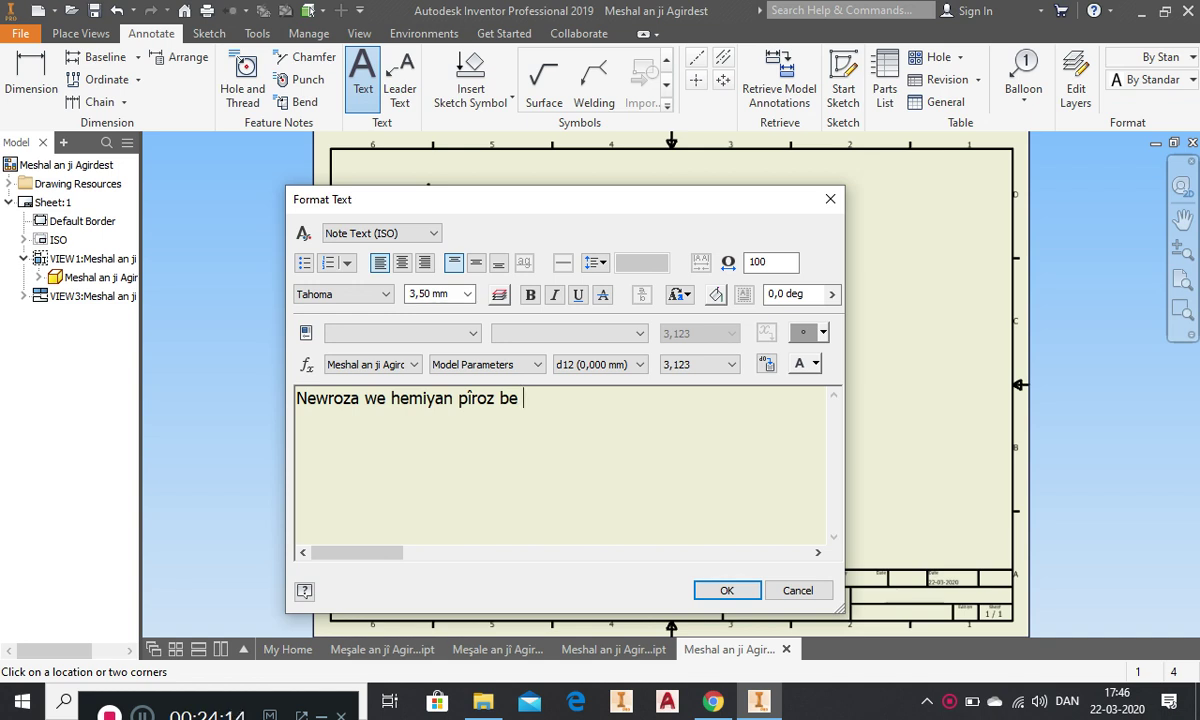
pyautogui.click(727, 591)
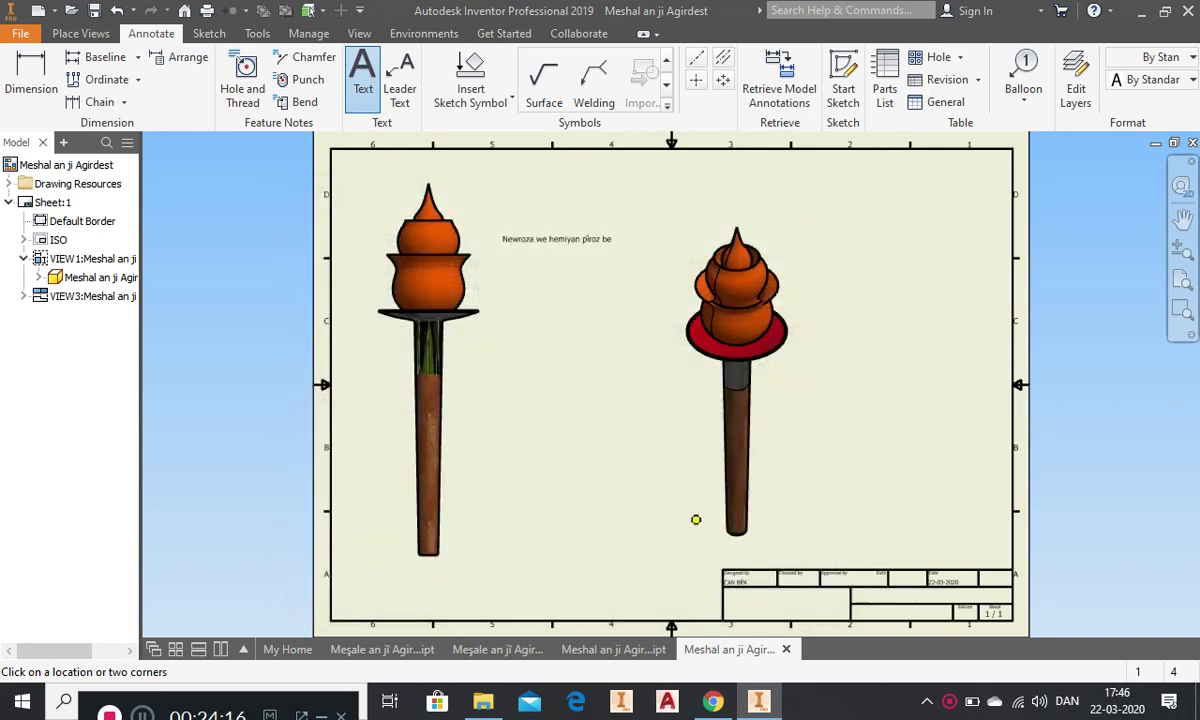
pyautogui.rightClick(535, 267)
pyautogui.click(603, 267)
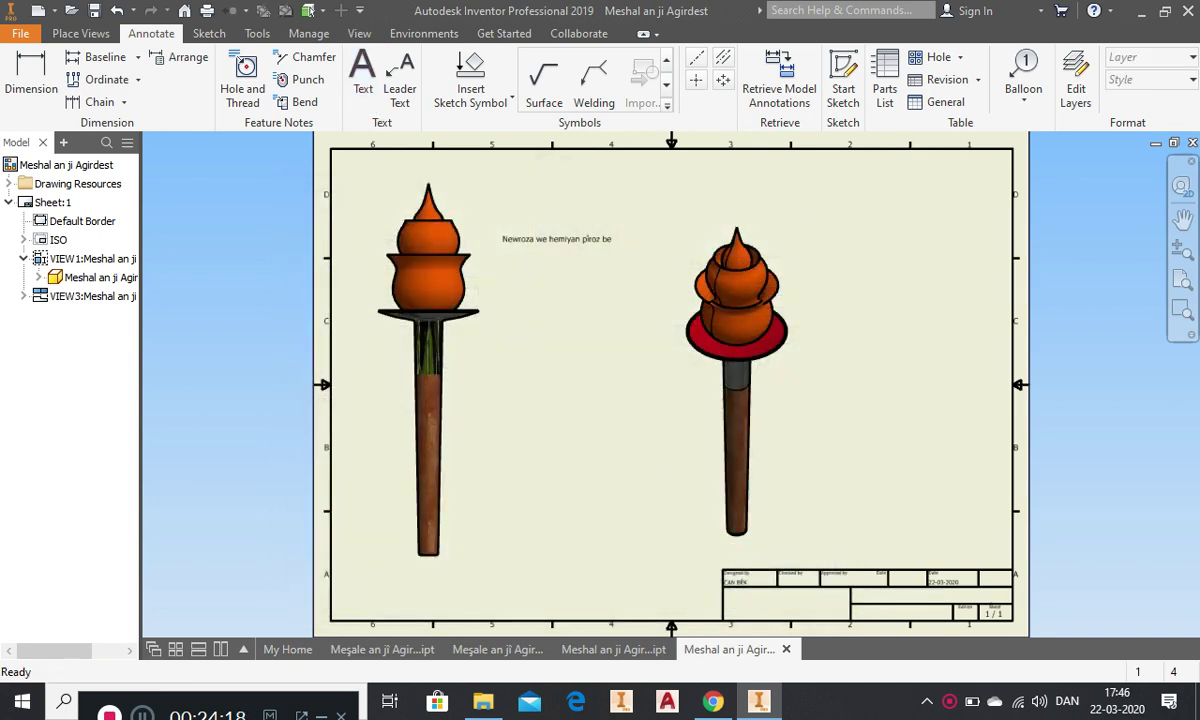
# - Set the greeting note's text height to 14 mm and move the note above the isometric view near the sheet's upper border
pyautogui.doubleClick(583, 240)
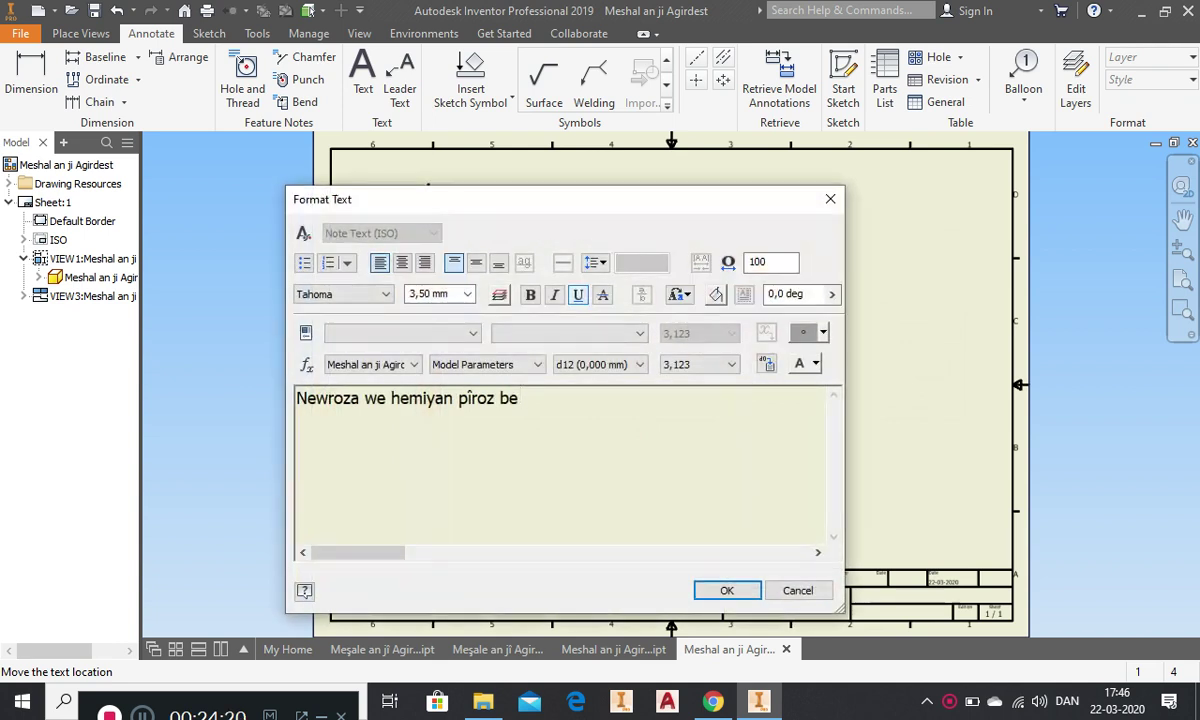
pyautogui.hotkey('ctrl', 'a')
pyautogui.click(467, 294)
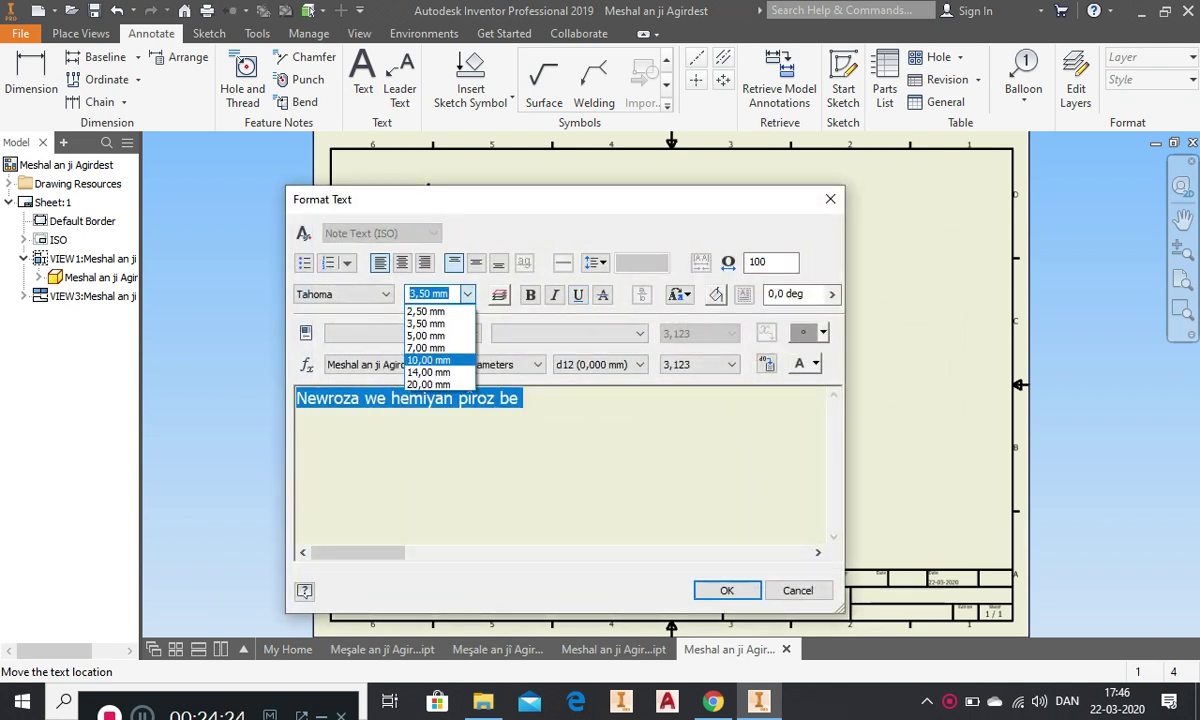
pyautogui.click(438, 372)
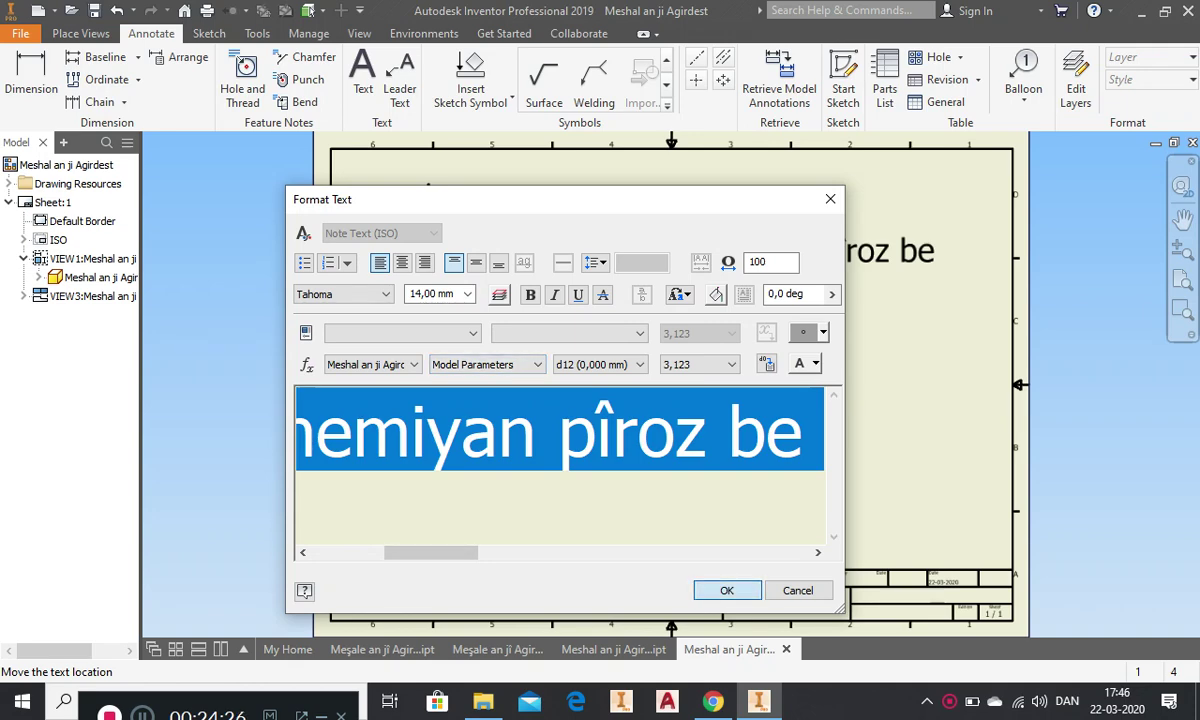
pyautogui.click(727, 590)
pyautogui.moveTo(720, 250); pyautogui.dragTo(687, 195)
pyautogui.press('Escape')
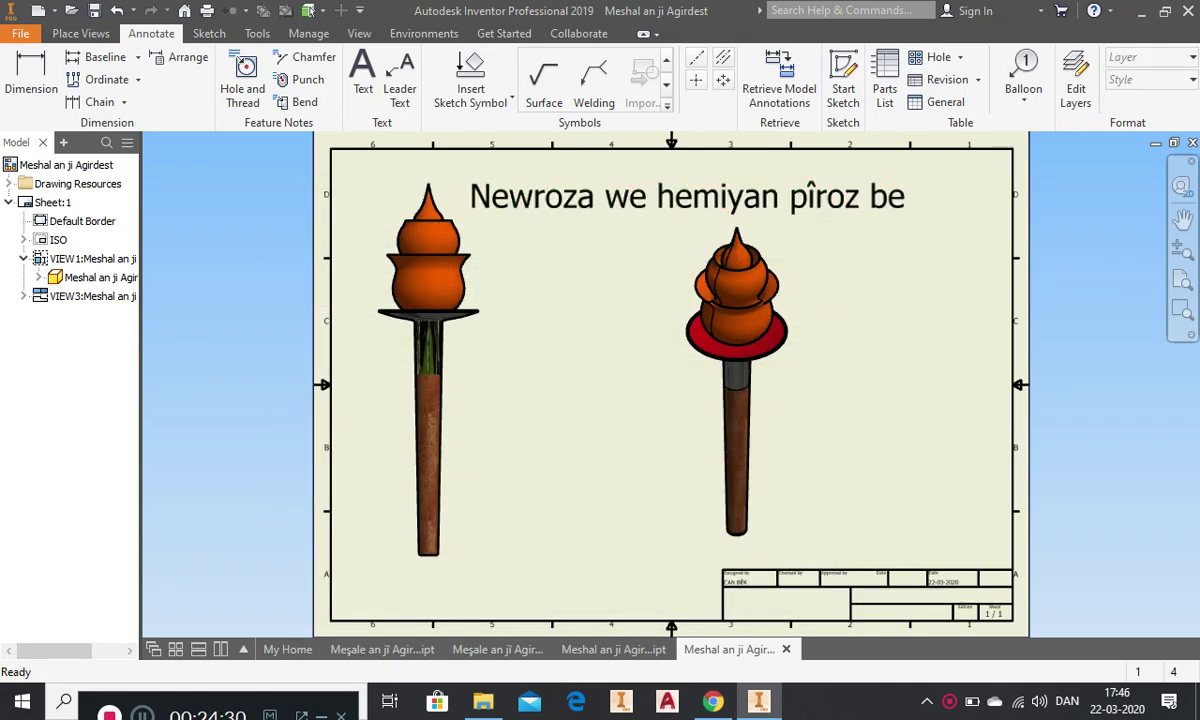